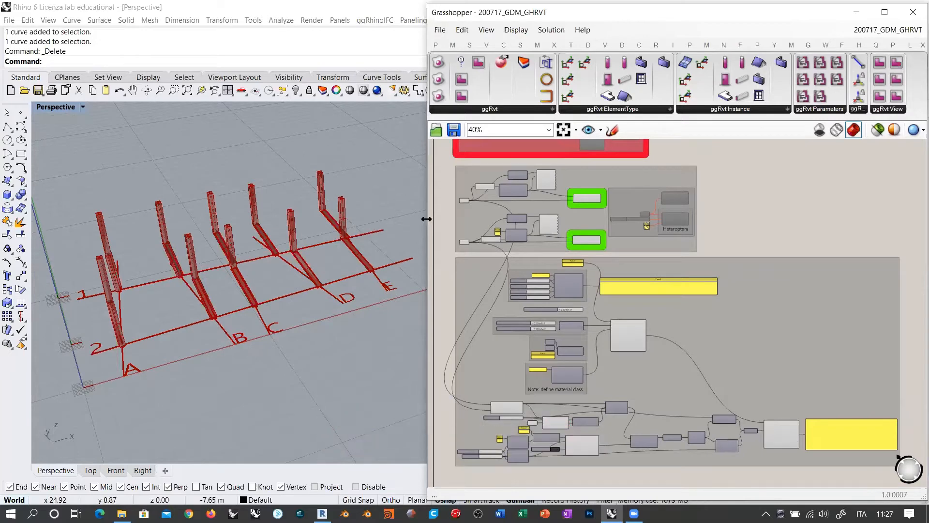
# Step: Examine the existing grid lines and inclined column preview from several angles alongside its definition
pyautogui.moveTo(429, 222); pyautogui.dragTo(418, 224)
pyautogui.moveTo(358, 290); pyautogui.dragTo(269, 298, button='right')
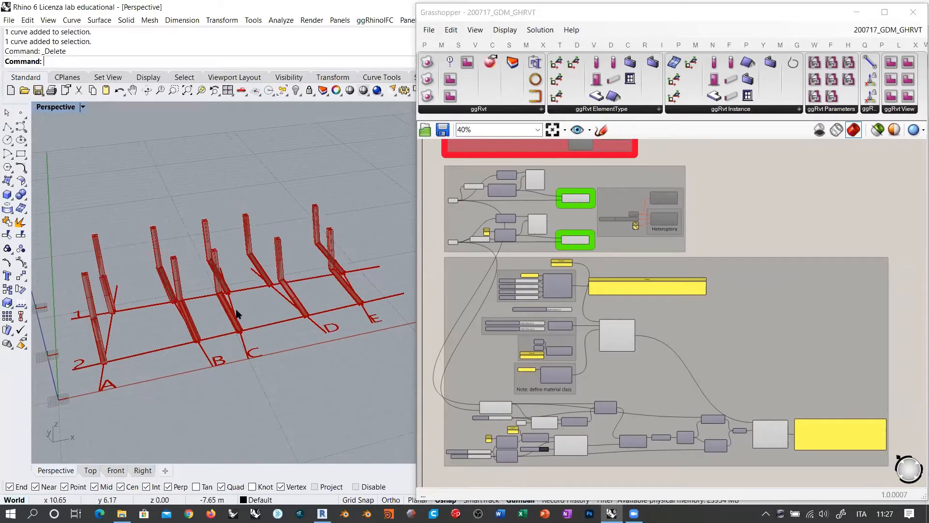
pyautogui.click(832, 217)
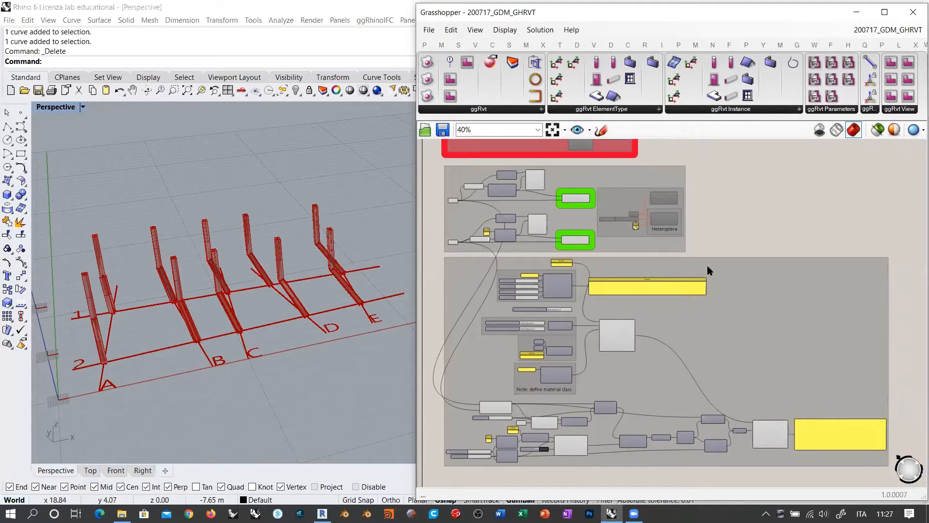
pyautogui.moveTo(208, 281); pyautogui.dragTo(242, 334, button='right')
pyautogui.click(753, 218)
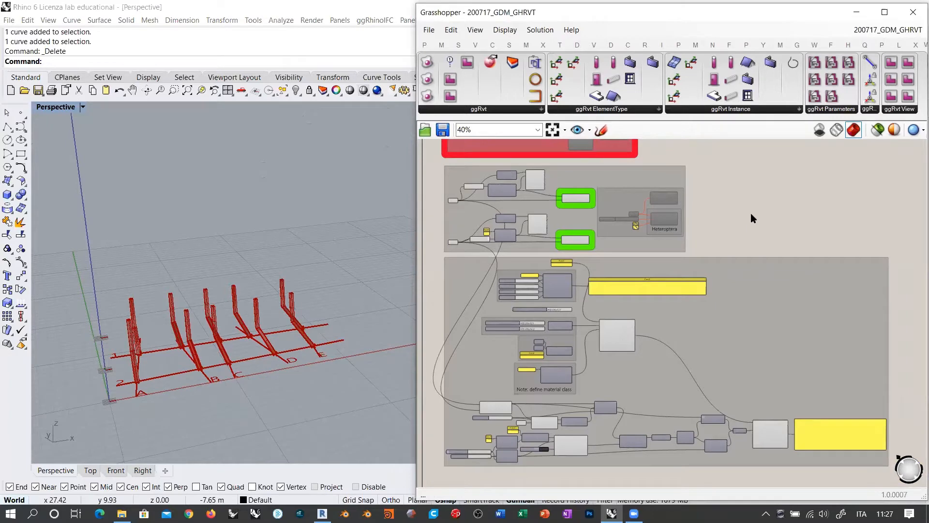
pyautogui.moveTo(267, 340); pyautogui.dragTo(276, 303, button='right')
pyautogui.click(790, 194)
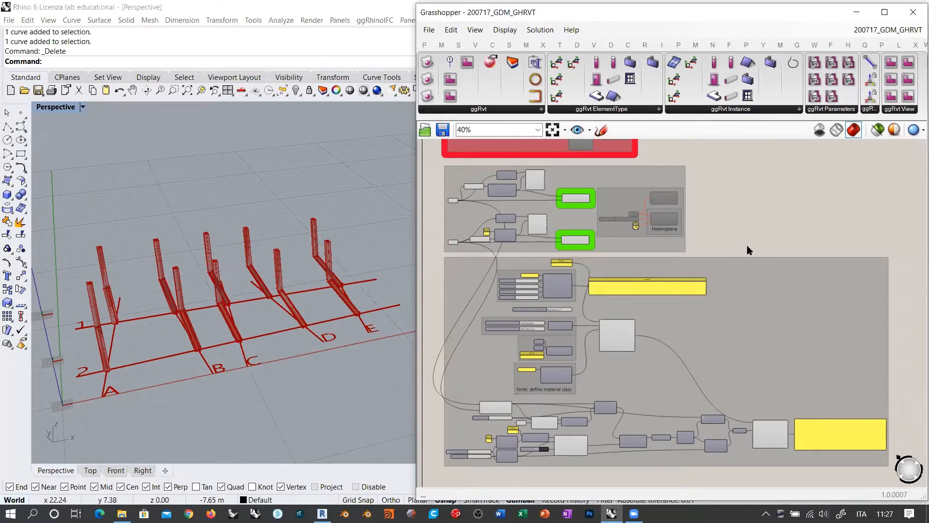
pyautogui.scroll(5, 811, 289)
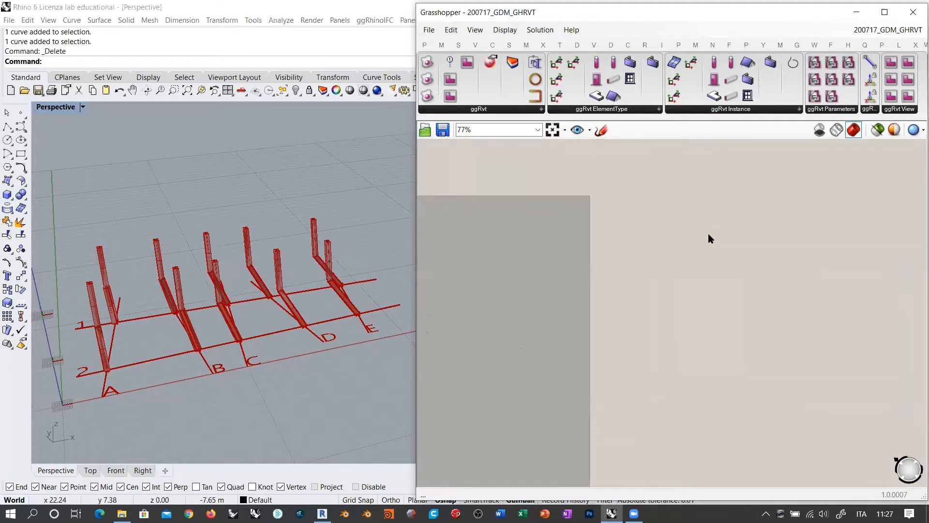
pyautogui.moveTo(209, 323); pyautogui.dragTo(211, 341, button='right')
# Step: Disable all components in the two grey groups holding the Revit grid and column definitions
pyautogui.moveTo(519, 286); pyautogui.dragTo(745, 224, button='right')
pyautogui.scroll(-6, 745, 224)
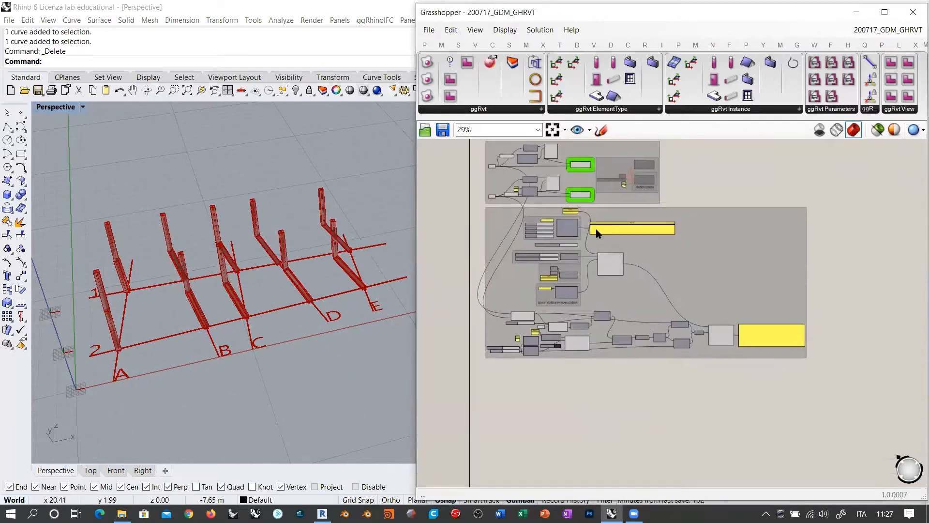
pyautogui.moveTo(470, 207); pyautogui.dragTo(827, 371)
pyautogui.moveTo(644, 228); pyautogui.dragTo(662, 284, button='right')
pyautogui.keyDown('shift'); pyautogui.moveTo(487, 197); pyautogui.dragTo(767, 296); pyautogui.keyUp('shift')
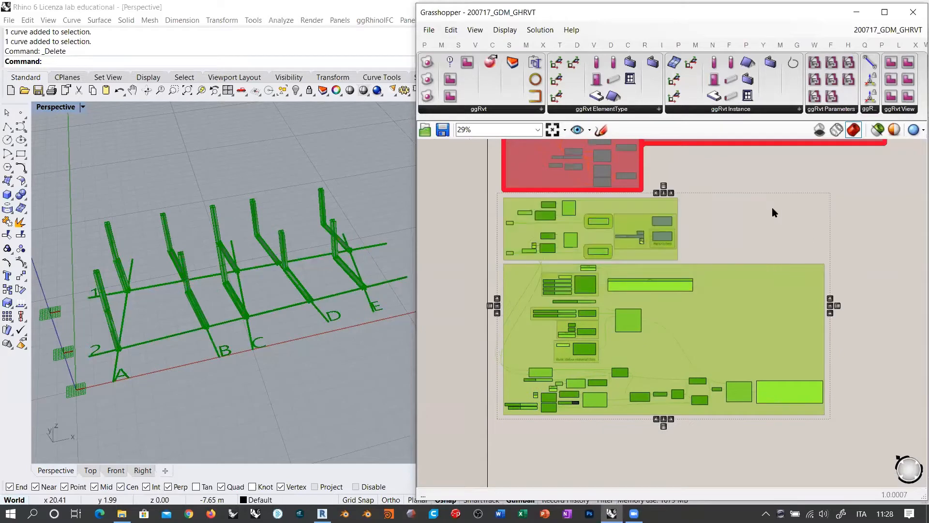
pyautogui.hotkey('ctrl', 'e')
pyautogui.moveTo(714, 188); pyautogui.dragTo(642, 277, button='right')
pyautogui.click(708, 216)
pyautogui.scroll(7, 605, 249)
pyautogui.moveTo(550, 192); pyautogui.dragTo(806, 333)
pyautogui.click(761, 196)
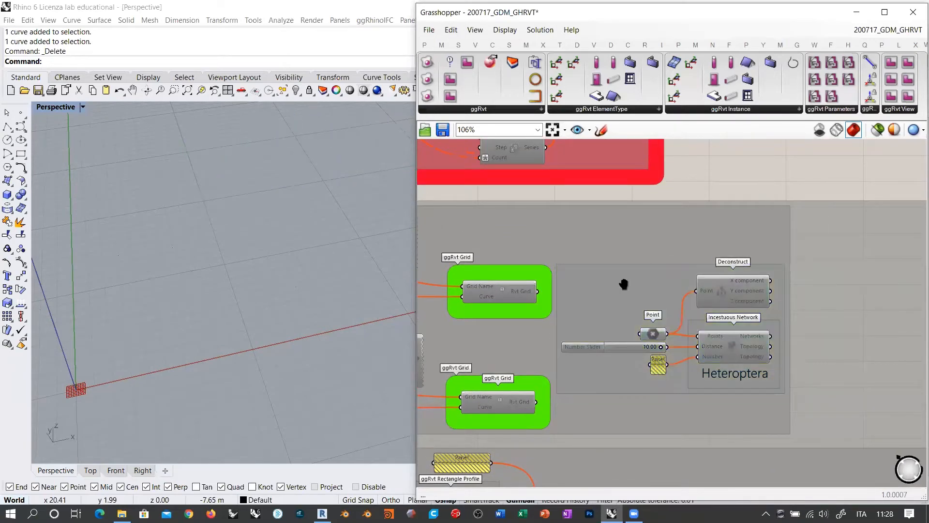
# Step: Add a Circle component on an empty area of the canvas beside the disabled groups
pyautogui.moveTo(624, 284); pyautogui.dragTo(490, 256, button='right')
pyautogui.scroll(-5, 489, 255)
pyautogui.moveTo(543, 230); pyautogui.dragTo(493, 230, button='right')
pyautogui.moveTo(715, 278); pyautogui.dragTo(525, 247, button='right')
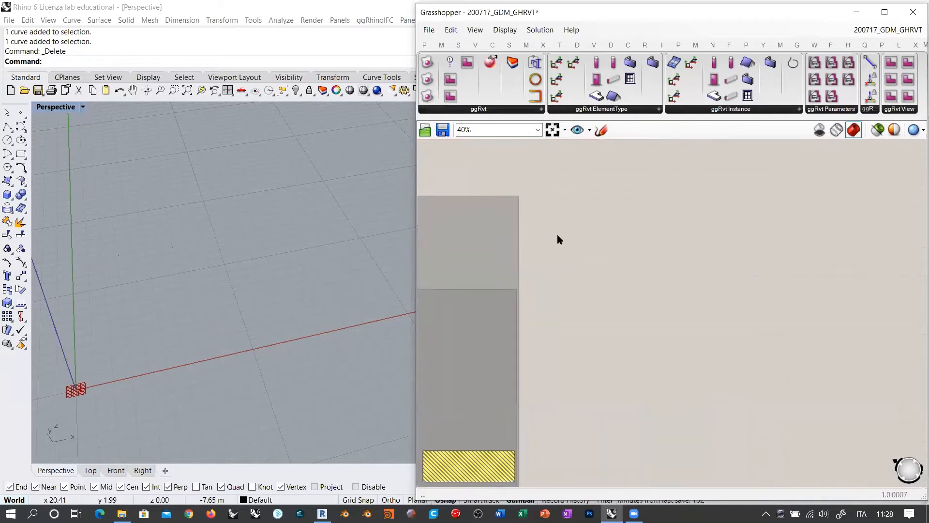
pyautogui.scroll(3, 555, 214)
pyautogui.keyDown('shift'); pyautogui.moveTo(213, 326); pyautogui.dragTo(309, 305, button='right'); pyautogui.keyUp('shift')
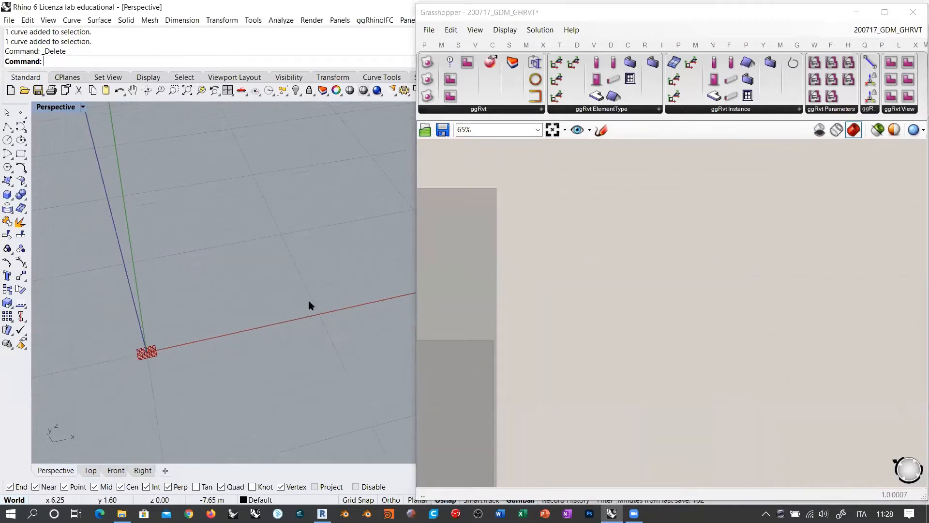
pyautogui.doubleClick(598, 248)
pyautogui.write('C')
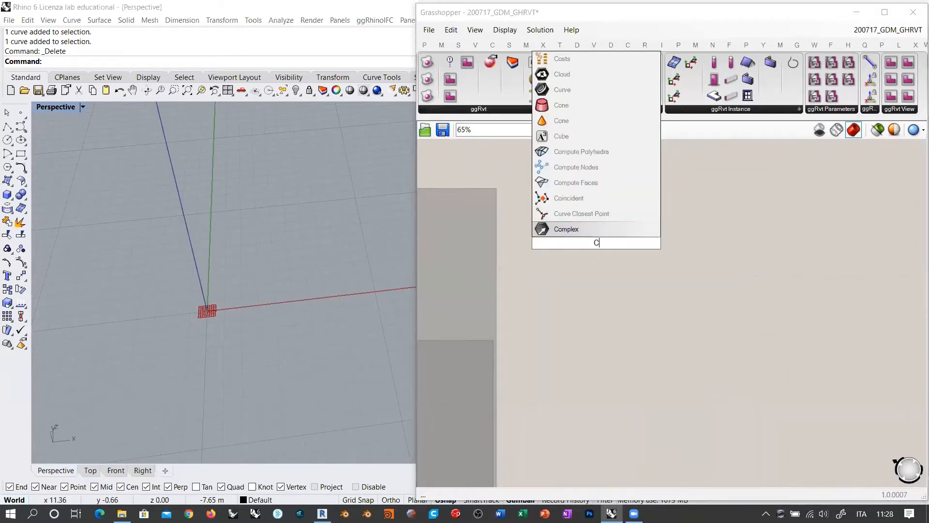
pyautogui.write('ircle')
pyautogui.press('Return')
pyautogui.scroll(6, 587, 262)
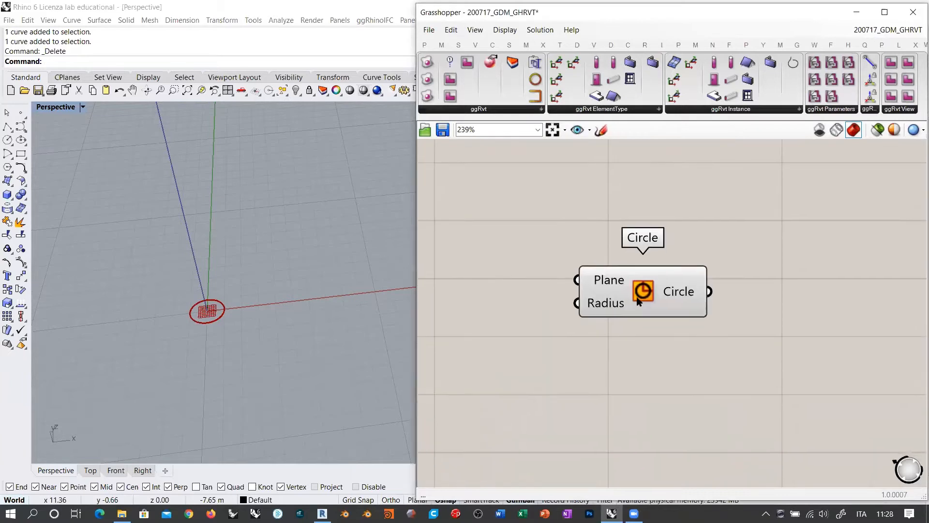
pyautogui.moveTo(638, 301); pyautogui.dragTo(740, 260)
# Step: Create a number slider with value 25 and connect it to the circle's Radius
pyautogui.doubleClick(592, 282)
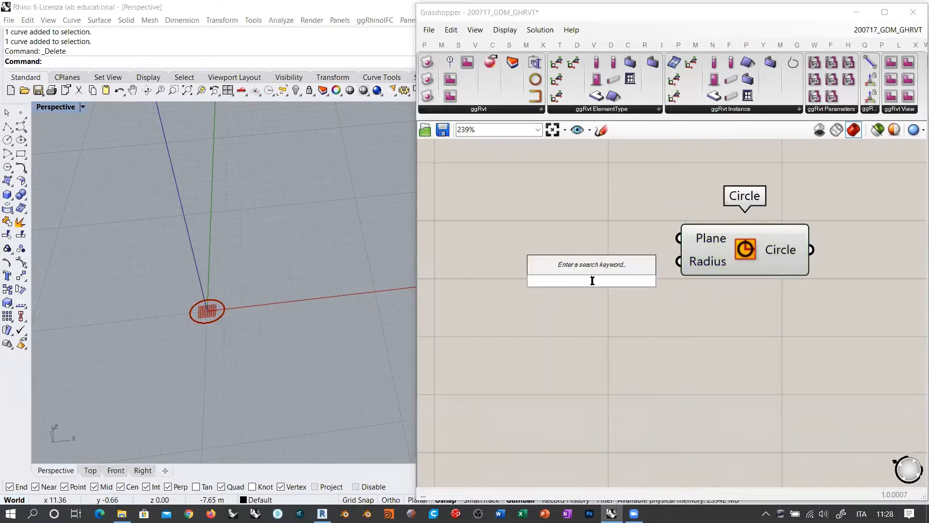
pyautogui.write('25')
pyautogui.press('Return')
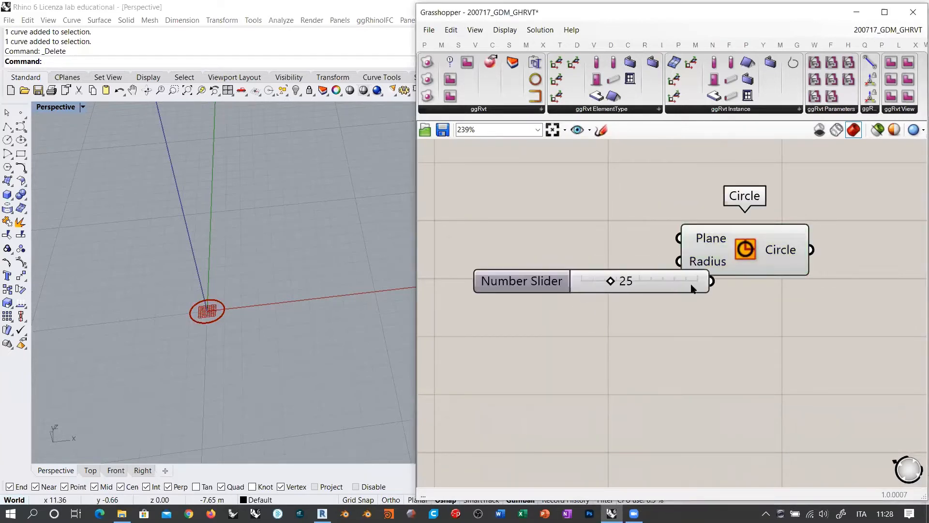
pyautogui.moveTo(637, 271); pyautogui.dragTo(586, 258)
pyautogui.moveTo(659, 268); pyautogui.dragTo(676, 286)
pyautogui.moveTo(731, 239); pyautogui.dragTo(735, 246)
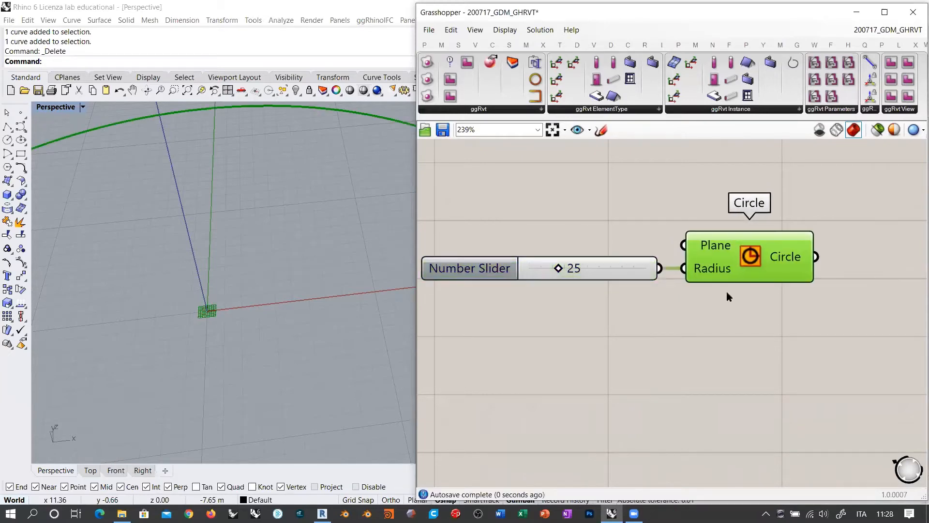
pyautogui.click(729, 294)
# Step: Add a Linear Array component after the circle and feed the circle into its Geometry input
pyautogui.keyDown('ctrl'); pyautogui.moveTo(205, 339); pyautogui.dragTo(218, 385, button='right'); pyautogui.keyUp('ctrl')
pyautogui.scroll(-4, 279, 324)
pyautogui.moveTo(279, 333); pyautogui.dragTo(293, 298, button='right')
pyautogui.moveTo(702, 335); pyautogui.dragTo(525, 361, button='right')
pyautogui.doubleClick(790, 298)
pyautogui.write('ARRA')
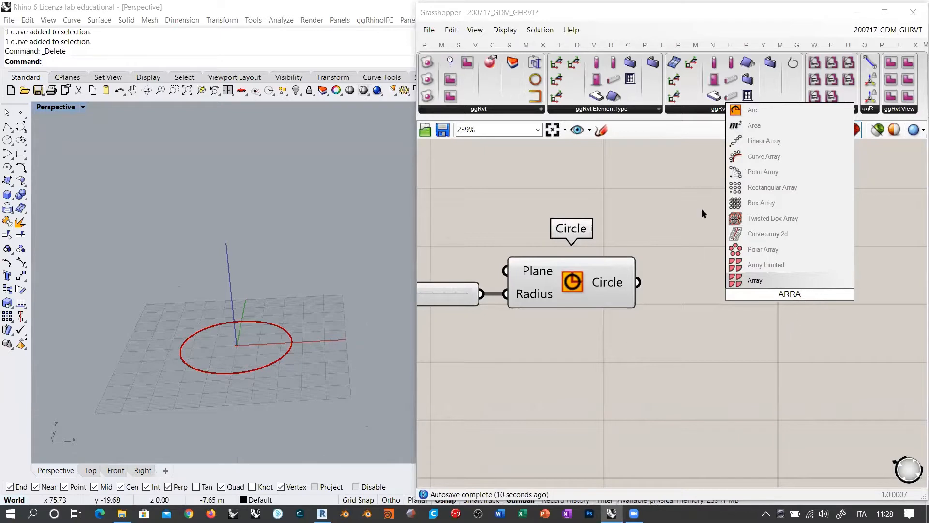
pyautogui.click(741, 141)
pyautogui.moveTo(788, 290); pyautogui.dragTo(797, 304)
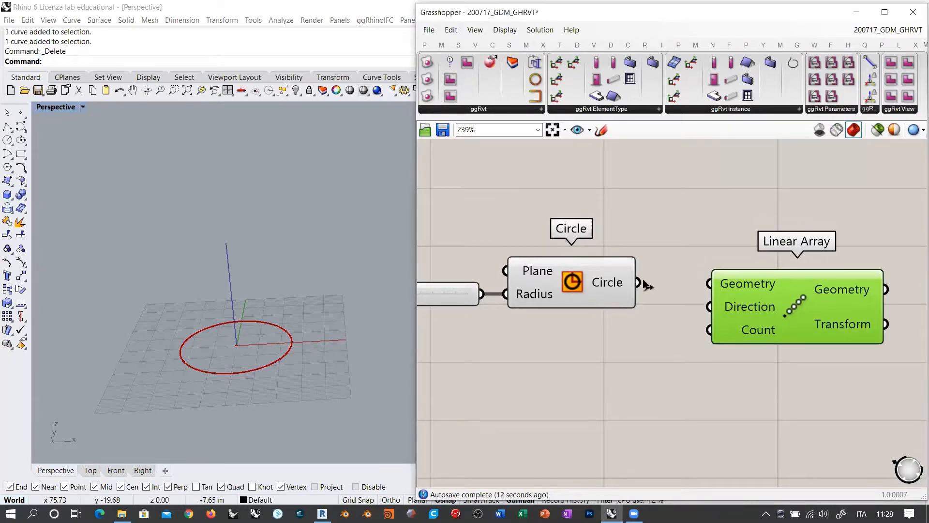
pyautogui.moveTo(639, 282); pyautogui.dragTo(710, 283)
pyautogui.click(666, 351)
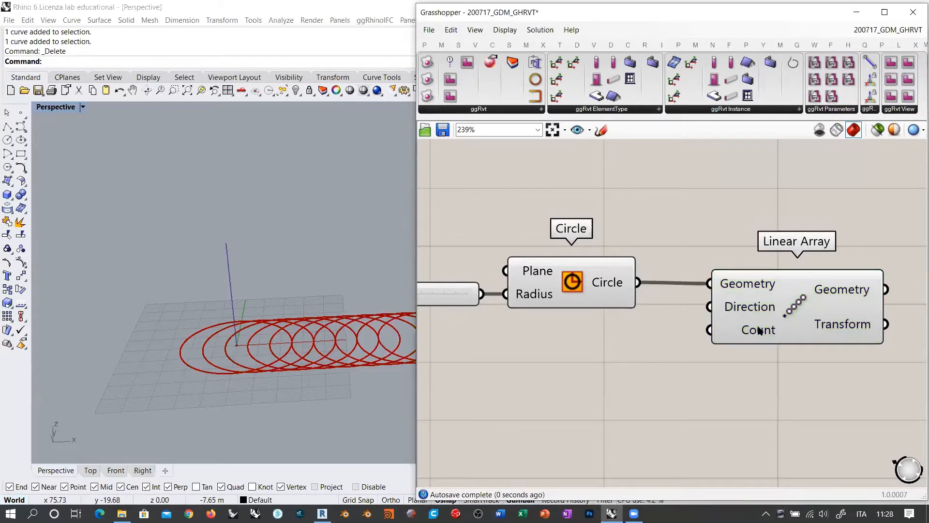
# Step: Add a Unit Z vector and connect it to the Linear Array's Direction input
pyautogui.doubleClick(639, 350)
pyautogui.click(605, 321)
pyautogui.moveTo(719, 350); pyautogui.dragTo(710, 307)
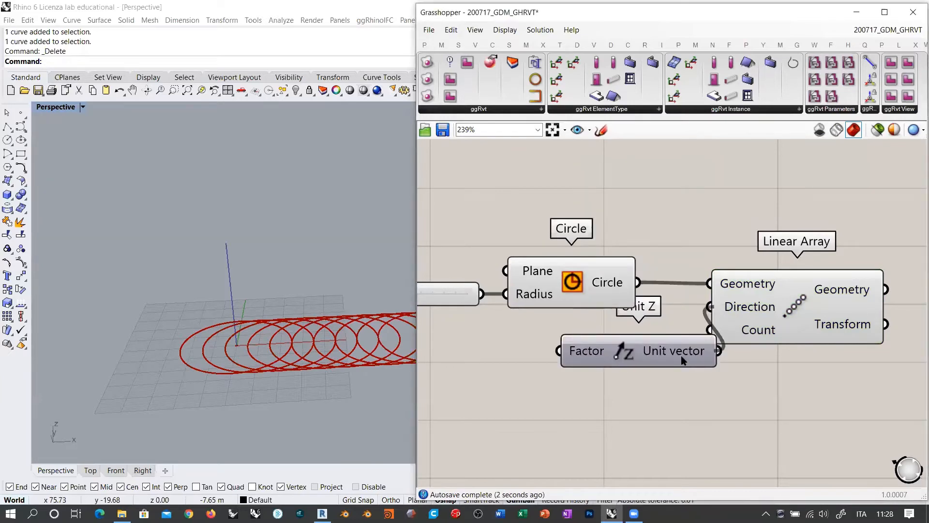
pyautogui.moveTo(691, 354); pyautogui.dragTo(611, 348)
# Step: Create a number slider with value 5 and connect it to the Unit Z Factor, placing it beside the vector
pyautogui.moveTo(623, 366); pyautogui.dragTo(846, 307, button='right')
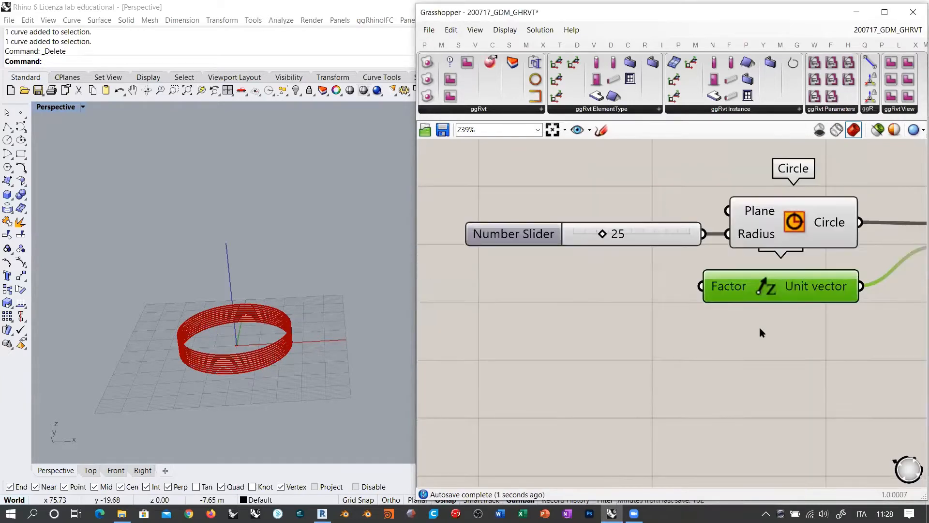
pyautogui.doubleClick(609, 324)
pyautogui.write('5')
pyautogui.press('Return')
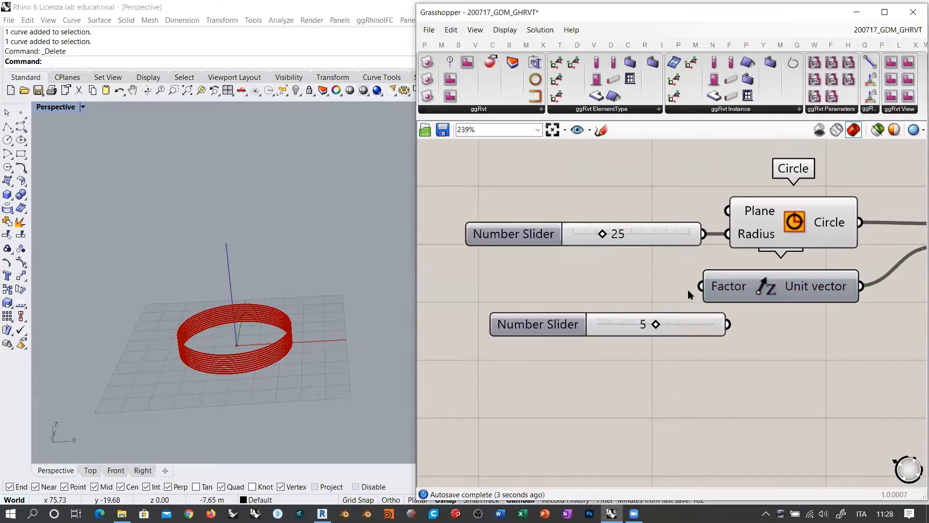
pyautogui.moveTo(707, 319); pyautogui.dragTo(702, 321)
pyautogui.moveTo(694, 315); pyautogui.dragTo(650, 276)
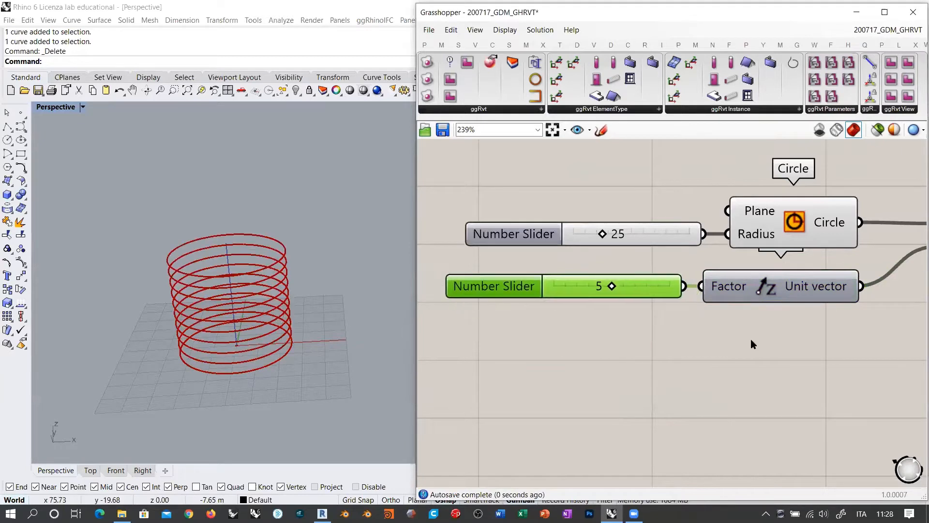
# Step: Create a number slider with value 50 and connect it to the Linear Array's Count input
pyautogui.moveTo(914, 313); pyautogui.dragTo(740, 305, button='right')
pyautogui.doubleClick(674, 352)
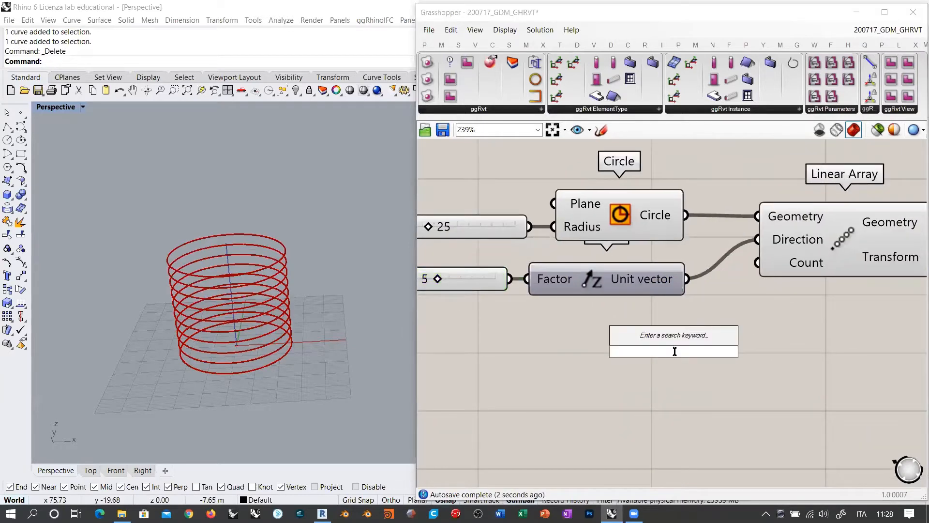
pyautogui.write('50')
pyautogui.press('Return')
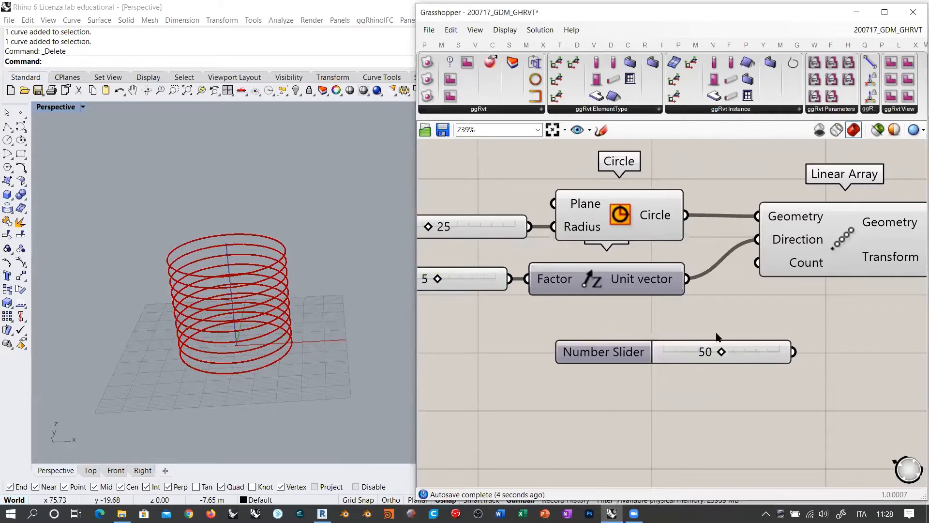
pyautogui.moveTo(758, 262); pyautogui.dragTo(666, 326)
pyautogui.scroll(-3, 666, 325)
pyautogui.click(613, 309)
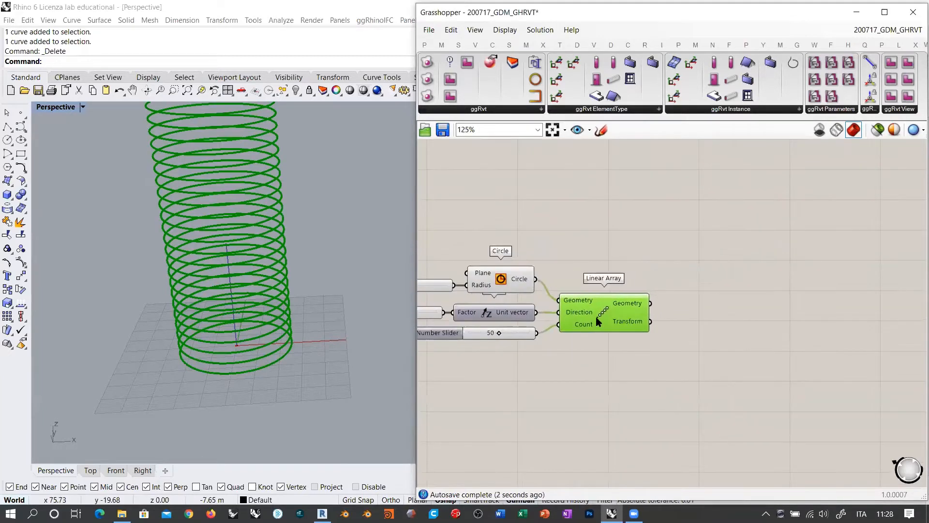
pyautogui.click(620, 354)
# Step: Add a Scale component after the Linear Array and connect the arrayed geometry to its Geometry input
pyautogui.scroll(3, 707, 314)
pyautogui.doubleClick(707, 310)
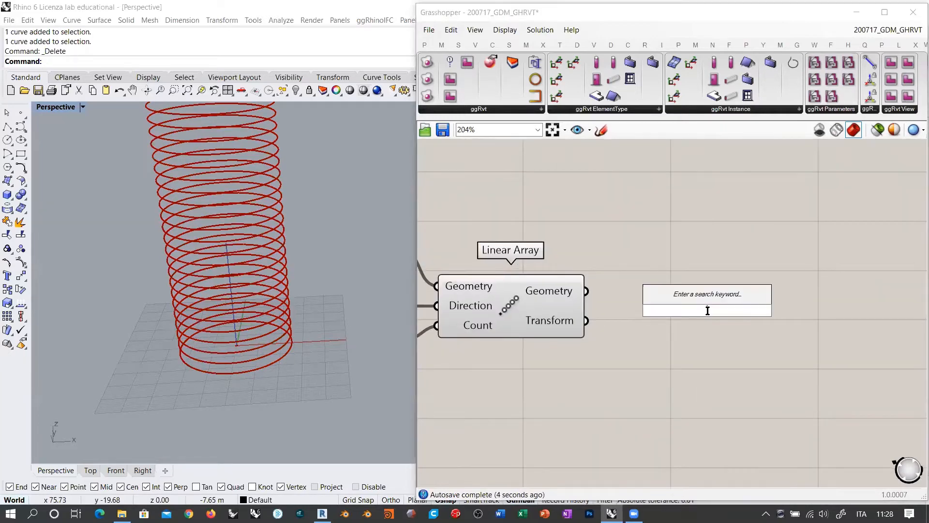
pyautogui.write('sc')
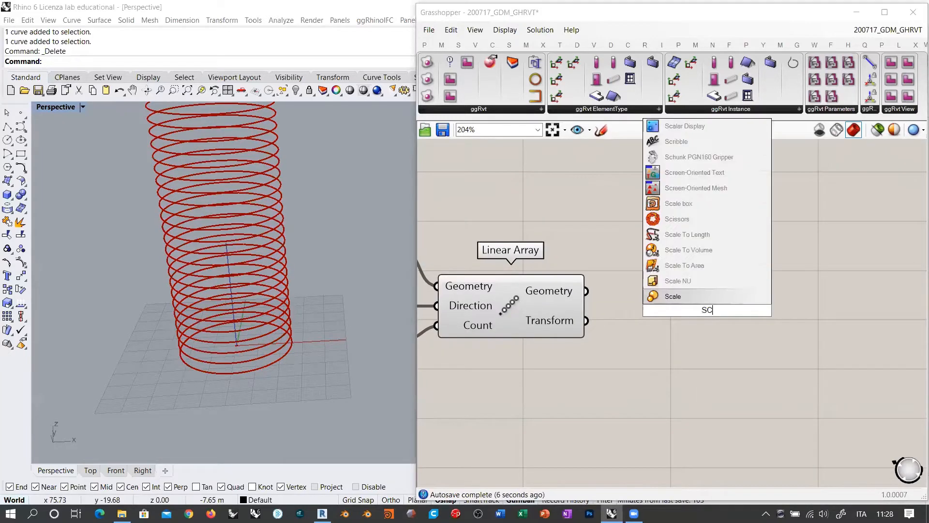
pyautogui.press('Return')
pyautogui.scroll(-4, 193, 238)
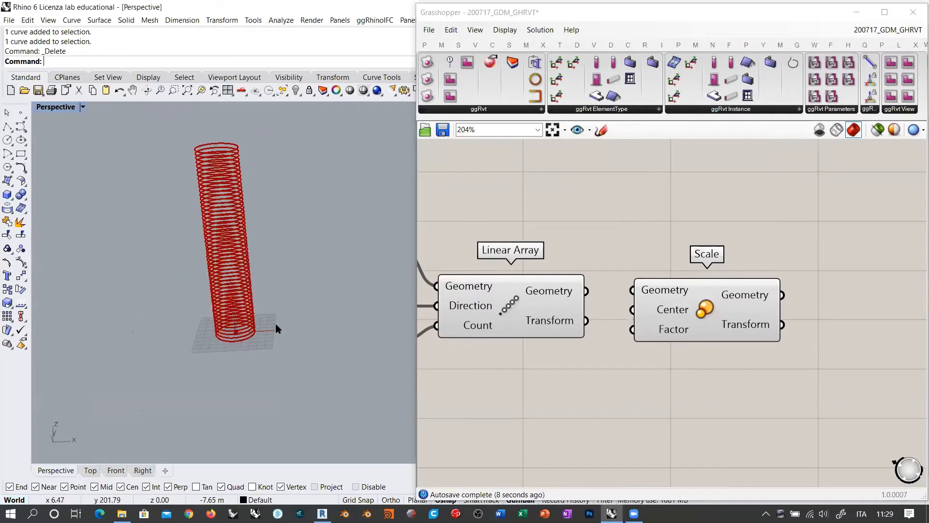
pyautogui.moveTo(275, 323); pyautogui.dragTo(277, 318, button='right')
pyautogui.scroll(3, 277, 309)
pyautogui.moveTo(709, 312); pyautogui.dragTo(755, 313)
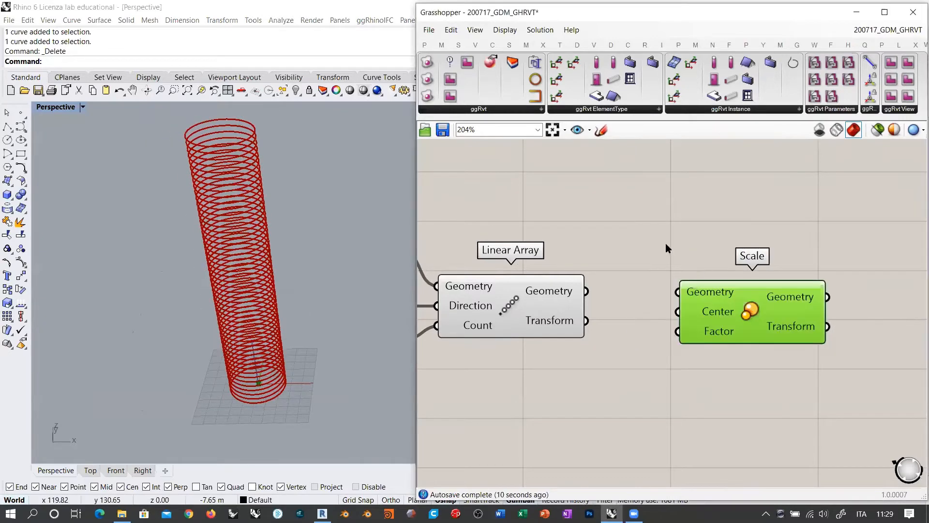
pyautogui.moveTo(585, 291); pyautogui.dragTo(678, 292)
# Step: Add an Area component fed by the arrayed circles and connect its Centroid to the Scale's Center input
pyautogui.moveTo(729, 308); pyautogui.dragTo(806, 359)
pyautogui.click(682, 240)
pyautogui.doubleClick(681, 241)
pyautogui.write('area')
pyautogui.press('Return')
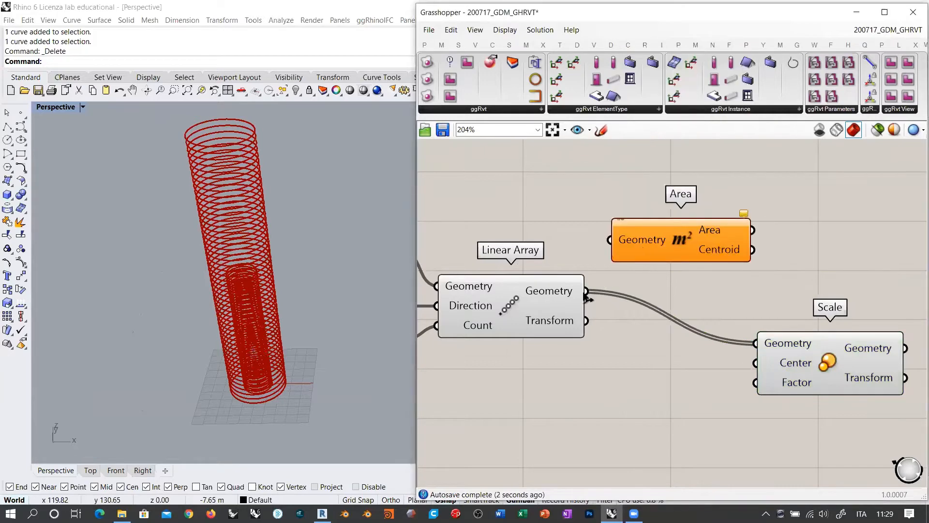
pyautogui.moveTo(586, 291); pyautogui.dragTo(653, 355)
pyautogui.moveTo(790, 370); pyautogui.dragTo(818, 317)
pyautogui.moveTo(685, 355); pyautogui.dragTo(684, 334)
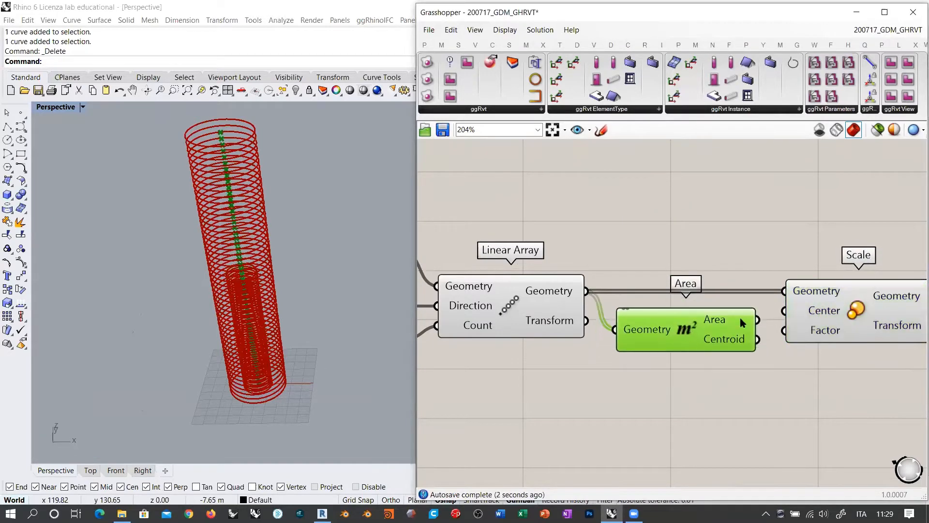
pyautogui.moveTo(758, 338); pyautogui.dragTo(788, 322)
pyautogui.click(715, 255)
pyautogui.moveTo(697, 343); pyautogui.dragTo(697, 337)
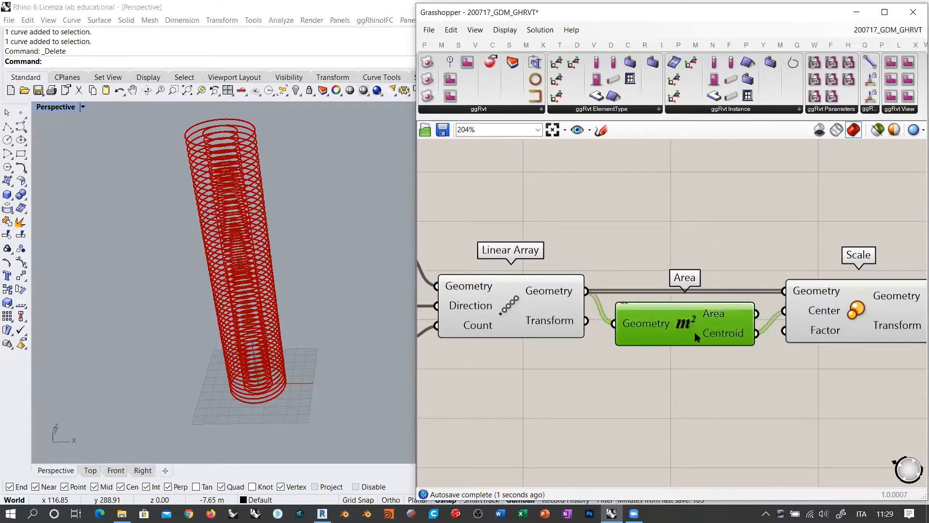
# Step: Add a Range component below the Area component
pyautogui.moveTo(735, 350); pyautogui.dragTo(672, 312, button='right')
pyautogui.doubleClick(642, 381)
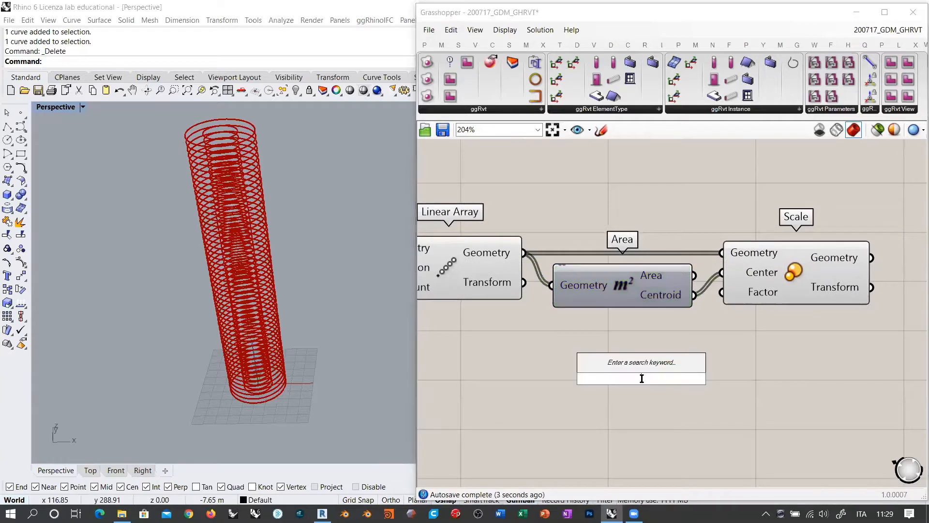
pyautogui.write('RANGE')
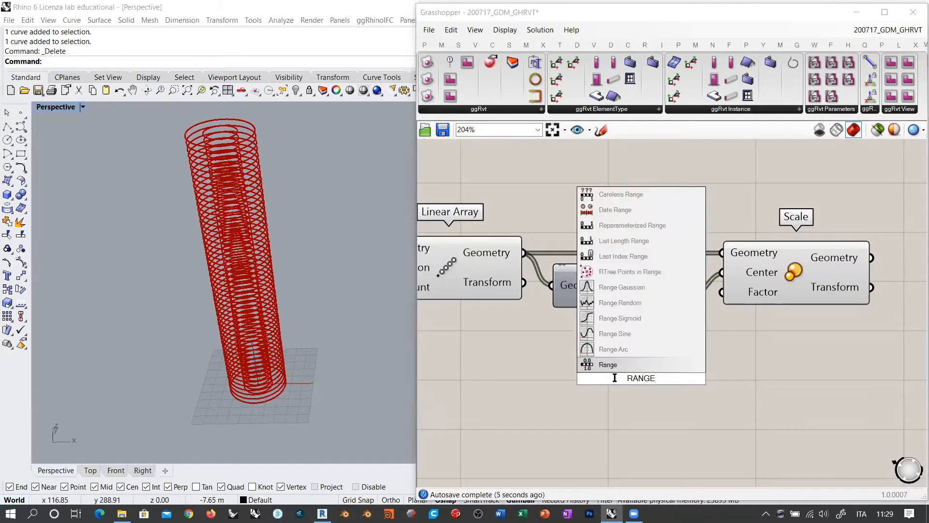
pyautogui.click(614, 365)
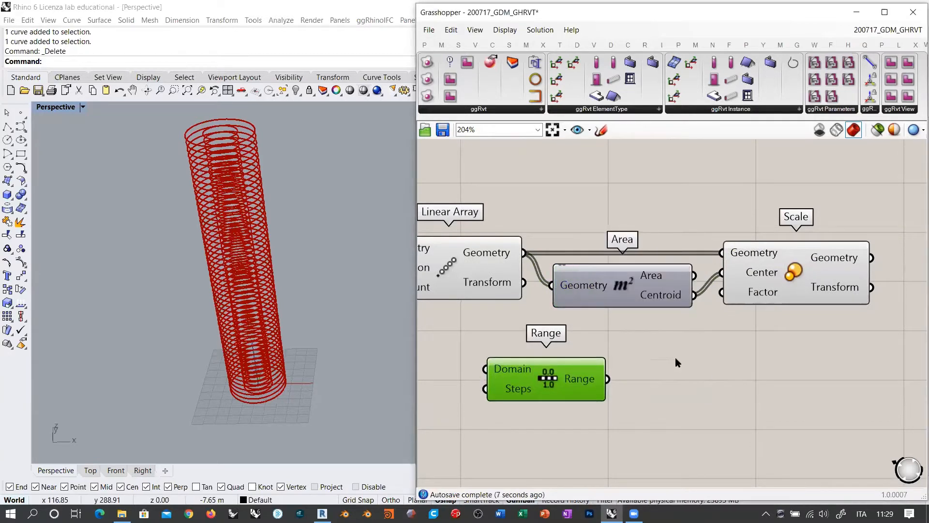
# Step: Add a Graph Mapper component beside the Range and connect the Range output to its input
pyautogui.doubleClick(671, 379)
pyautogui.write('GRAP')
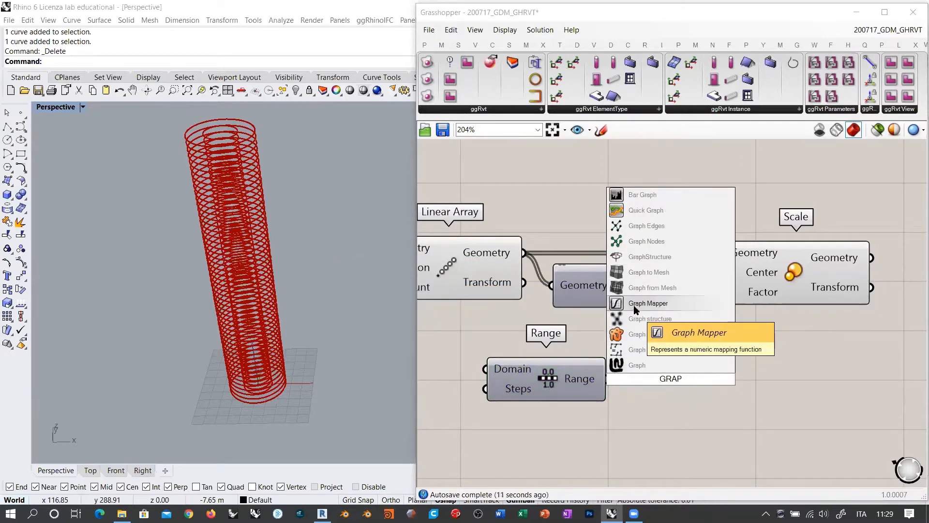
pyautogui.click(646, 303)
pyautogui.moveTo(561, 382); pyautogui.dragTo(502, 379)
pyautogui.moveTo(600, 310); pyautogui.dragTo(741, 461)
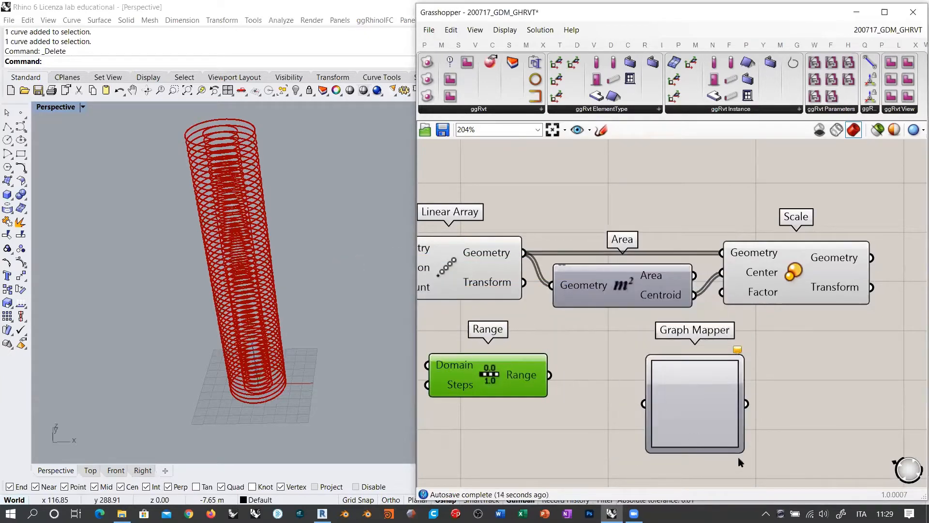
pyautogui.moveTo(696, 400); pyautogui.dragTo(665, 386)
pyautogui.moveTo(550, 375); pyautogui.dragTo(624, 390)
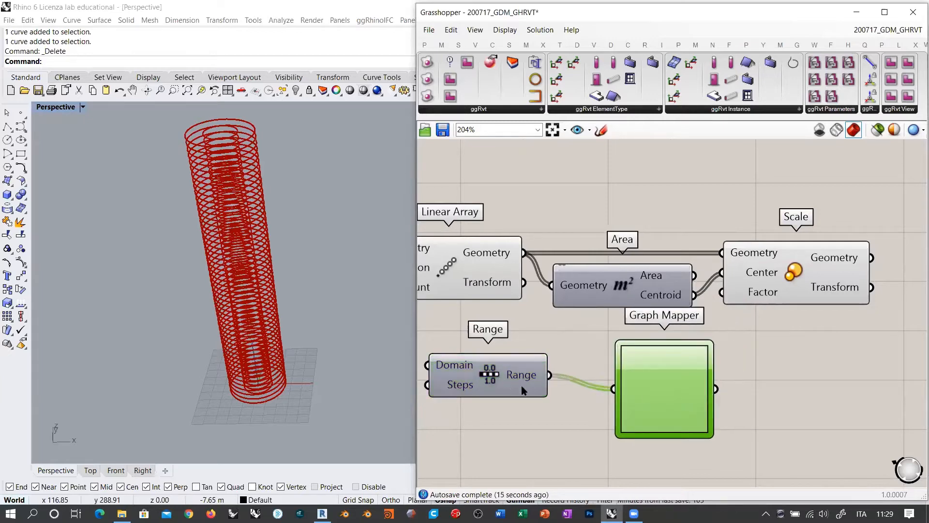
# Step: Reposition the Range and Graph Mapper close together beneath the Area component
pyautogui.moveTo(520, 382); pyautogui.dragTo(553, 395)
pyautogui.moveTo(614, 387); pyautogui.dragTo(789, 365, button='right')
pyautogui.scroll(-3, 725, 382)
pyautogui.moveTo(843, 394); pyautogui.dragTo(660, 357)
pyautogui.moveTo(783, 363); pyautogui.dragTo(768, 367)
pyautogui.click(644, 343)
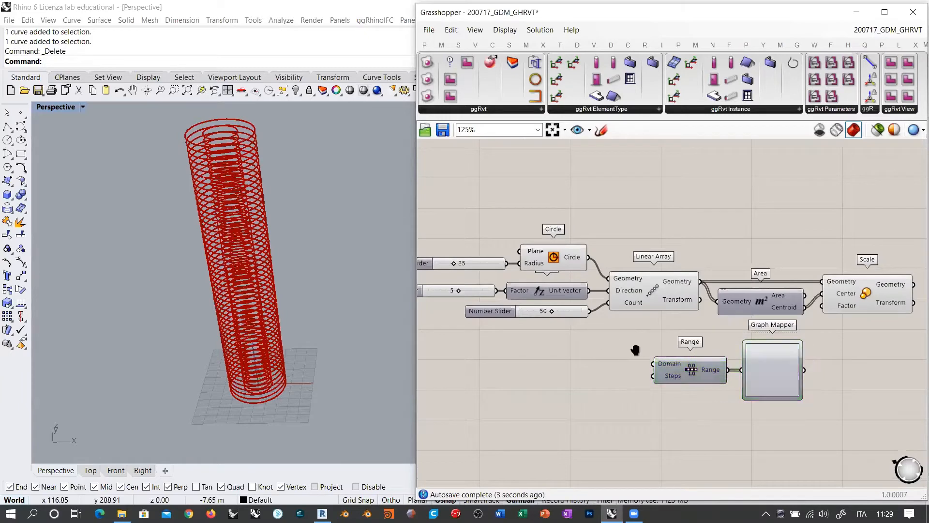
# Step: Connect the number slider that drives the Linear Array's Count to the Range's Steps input as well
pyautogui.moveTo(635, 350); pyautogui.dragTo(679, 339, button='right')
pyautogui.scroll(2, 653, 346)
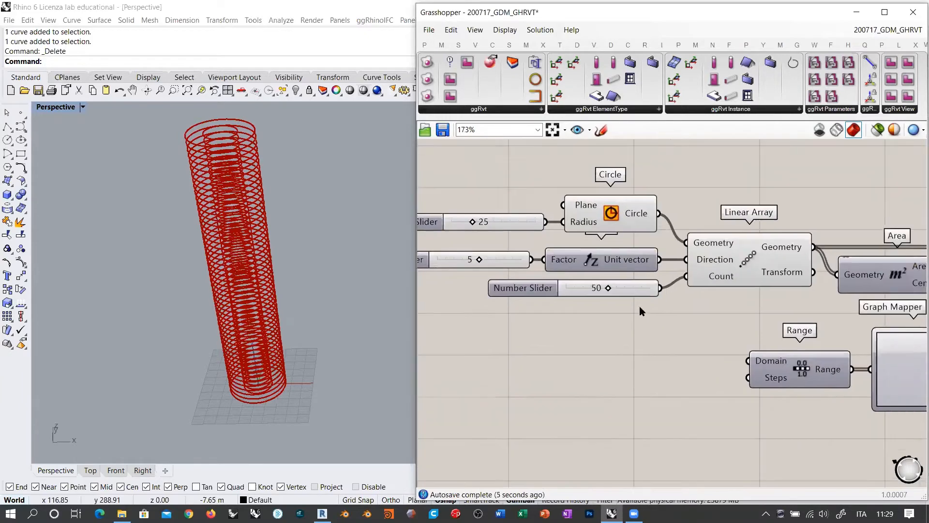
pyautogui.click(643, 292)
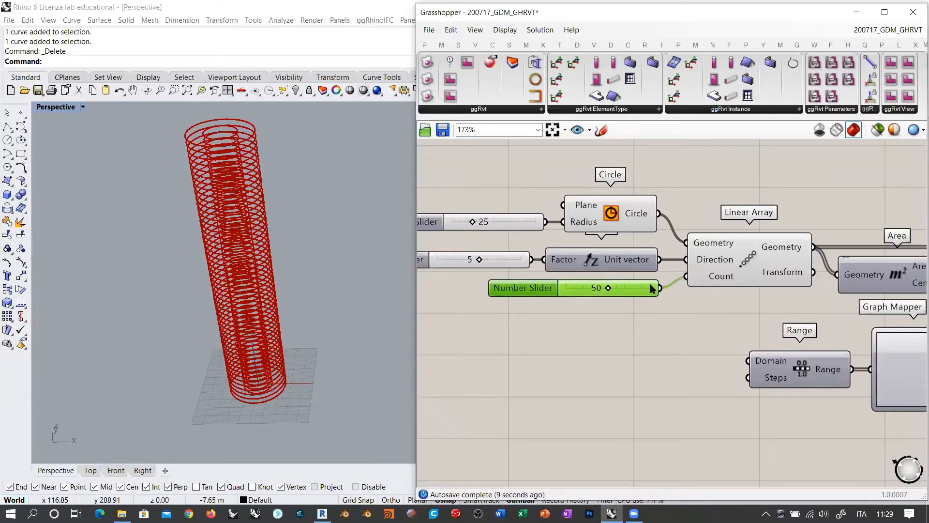
pyautogui.click(719, 187)
pyautogui.click(795, 250)
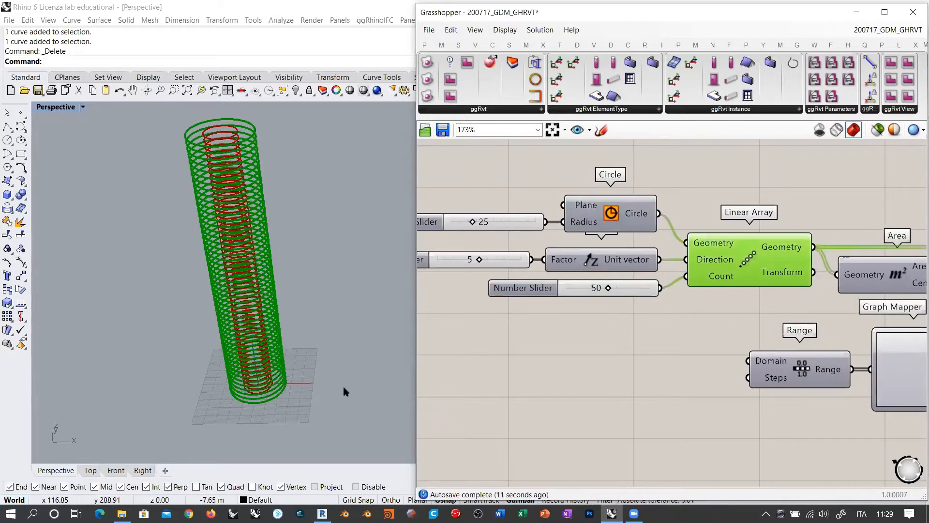
pyautogui.moveTo(737, 308); pyautogui.dragTo(629, 290, button='right')
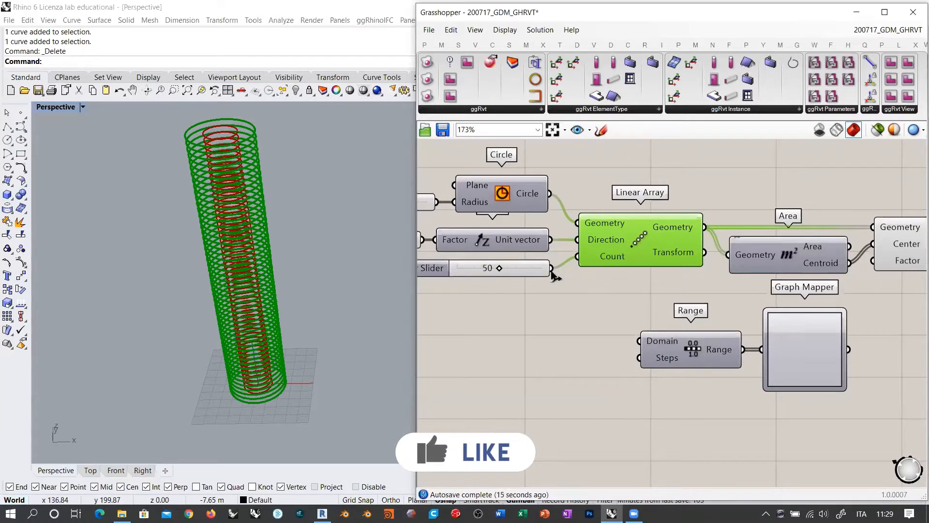
pyautogui.moveTo(552, 268); pyautogui.dragTo(640, 357)
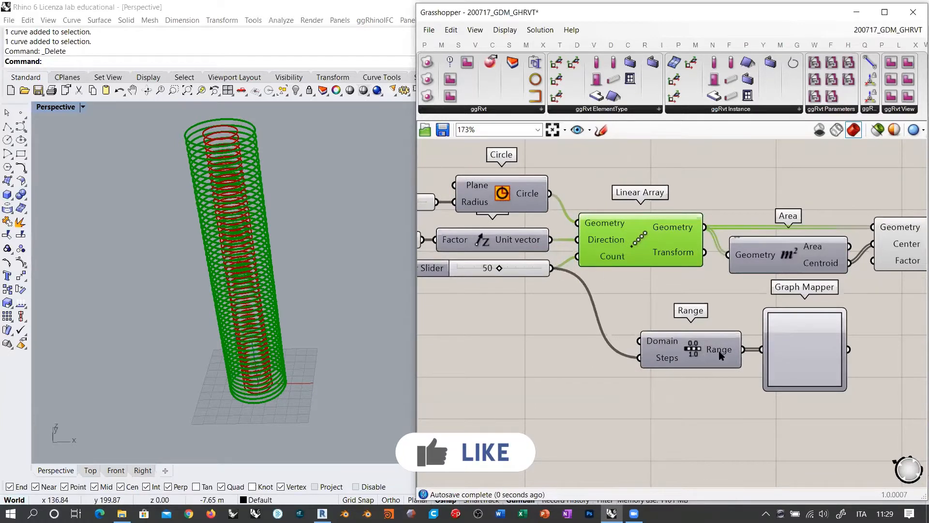
# Step: Apply an expression to the Range's Steps input that subtracts from the incoming value X
pyautogui.rightClick(664, 359)
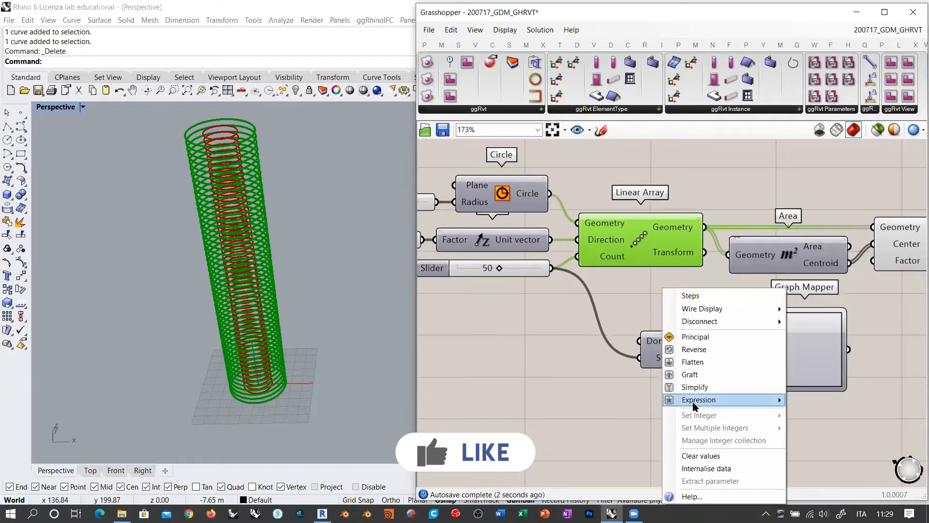
pyautogui.moveTo(755, 399)
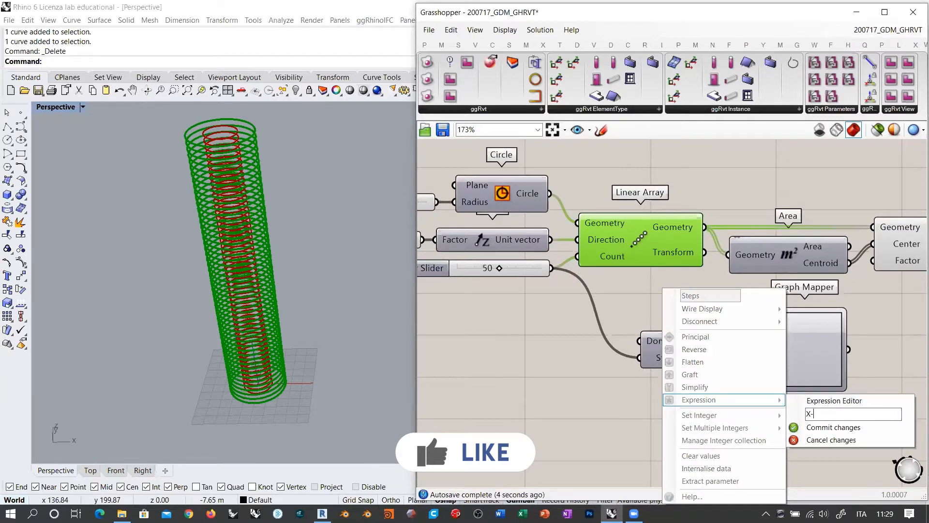
pyautogui.click(592, 390)
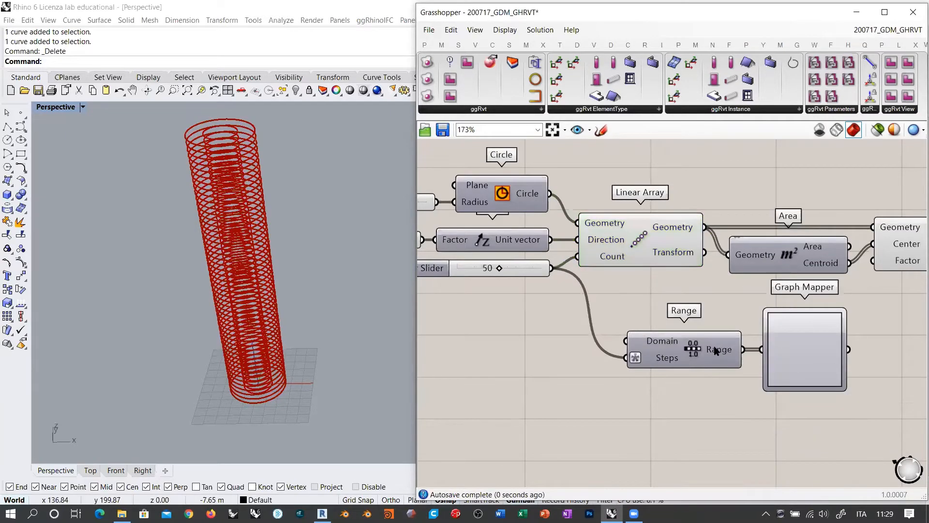
# Step: Connect the Graph Mapper's output to the Scale's Factor input and set its graph type to Bezier
pyautogui.moveTo(715, 346)
pyautogui.moveTo(846, 340); pyautogui.dragTo(567, 320, button='right')
pyautogui.moveTo(576, 334); pyautogui.dragTo(595, 240)
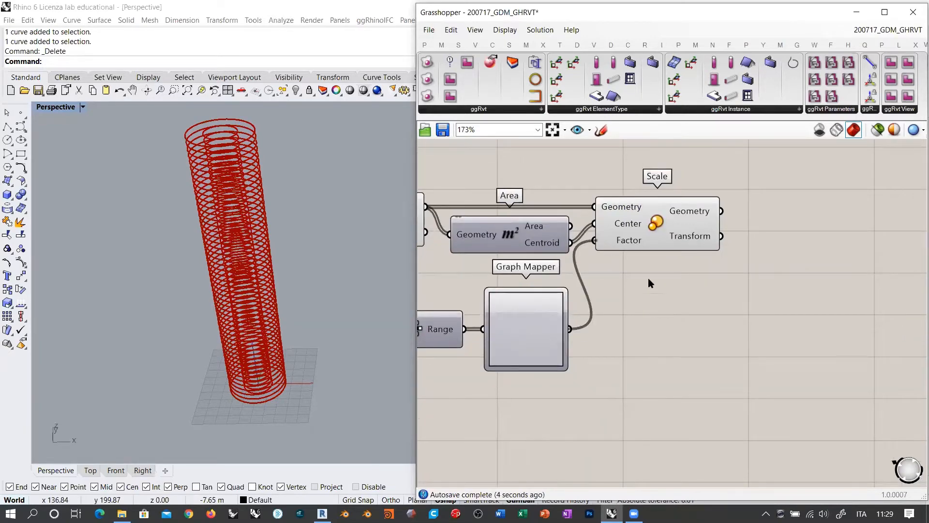
pyautogui.scroll(3, 506, 320)
pyautogui.moveTo(245, 201); pyautogui.dragTo(246, 242, button='right')
pyautogui.rightClick(531, 308)
pyautogui.moveTo(587, 444)
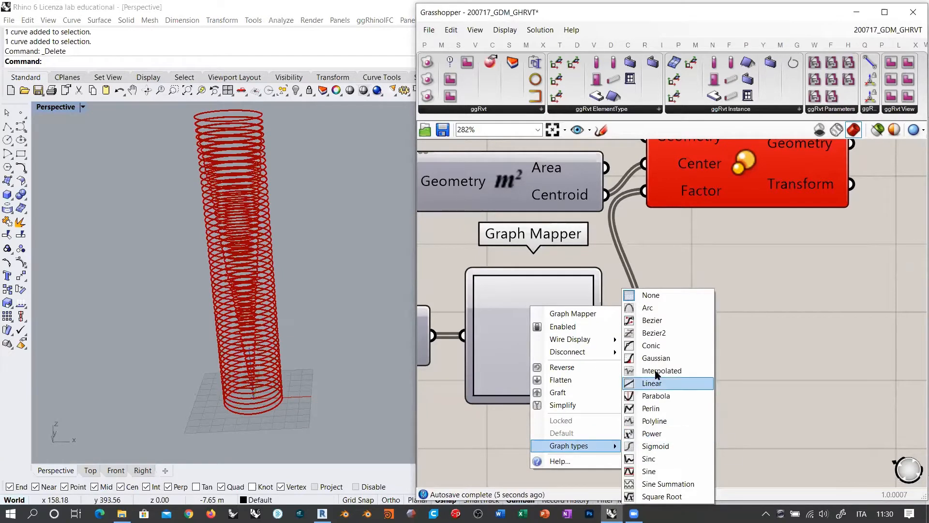
pyautogui.click(652, 320)
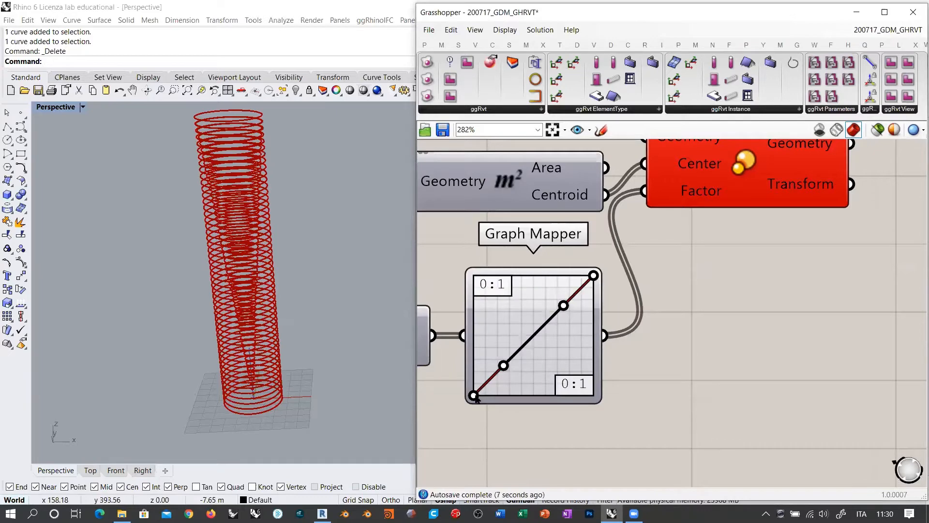
# Step: Shape the Bezier graph into an arch by raising its start point and first handle and lowering its end point
pyautogui.moveTo(474, 394); pyautogui.dragTo(465, 325)
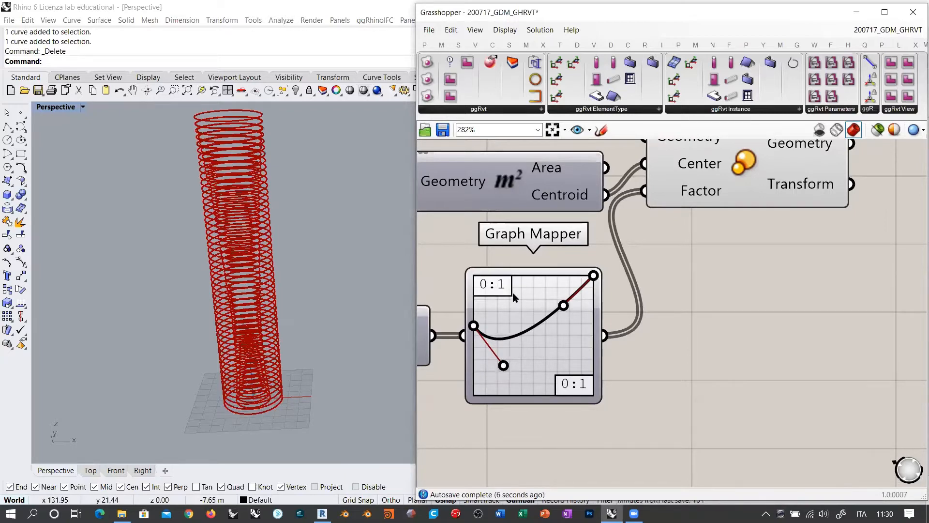
pyautogui.moveTo(513, 294); pyautogui.dragTo(514, 275)
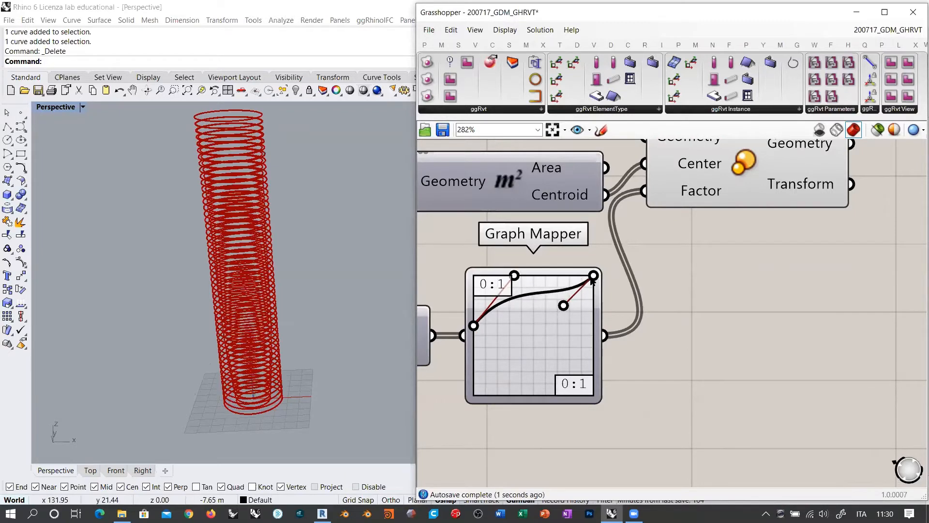
pyautogui.moveTo(596, 312); pyautogui.dragTo(600, 363)
pyautogui.moveTo(126, 278); pyautogui.dragTo(205, 254, button='right')
pyautogui.moveTo(664, 291); pyautogui.dragTo(687, 323, button='right')
pyautogui.scroll(-5, 687, 322)
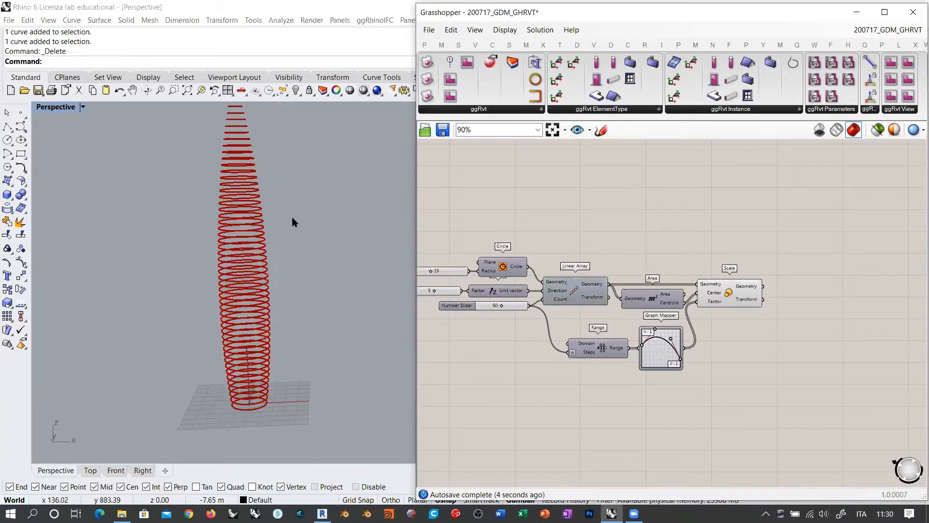
pyautogui.moveTo(292, 222)
pyautogui.mouseDown(button='right')
pyautogui.moveTo(303, 314)
pyautogui.moveTo(309, 215)
pyautogui.moveTo(305, 234)
pyautogui.moveTo(286, 232)
pyautogui.mouseUp(button='right')
# Step: Bake the Scale component's circles with the default attributes
pyautogui.click(726, 296)
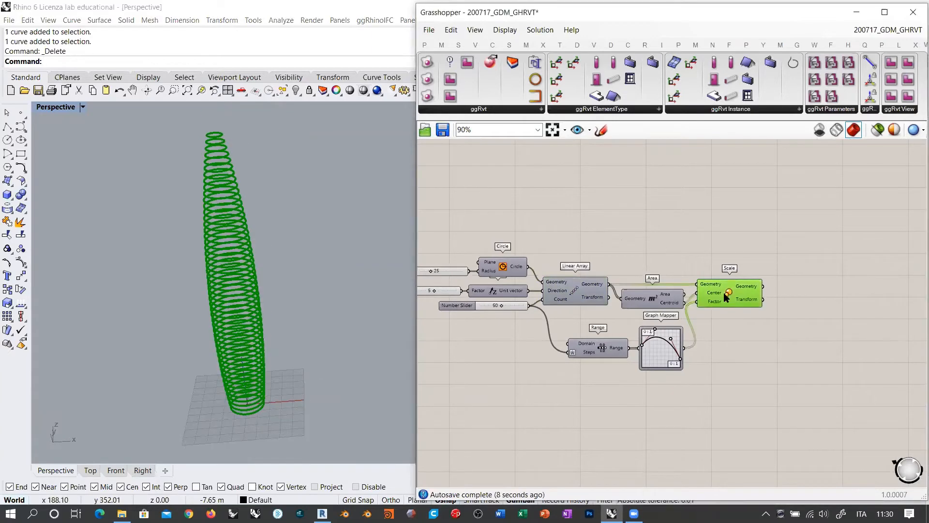
pyautogui.click(733, 318)
pyautogui.moveTo(733, 319); pyautogui.dragTo(617, 303, button='right')
pyautogui.scroll(1, 608, 299)
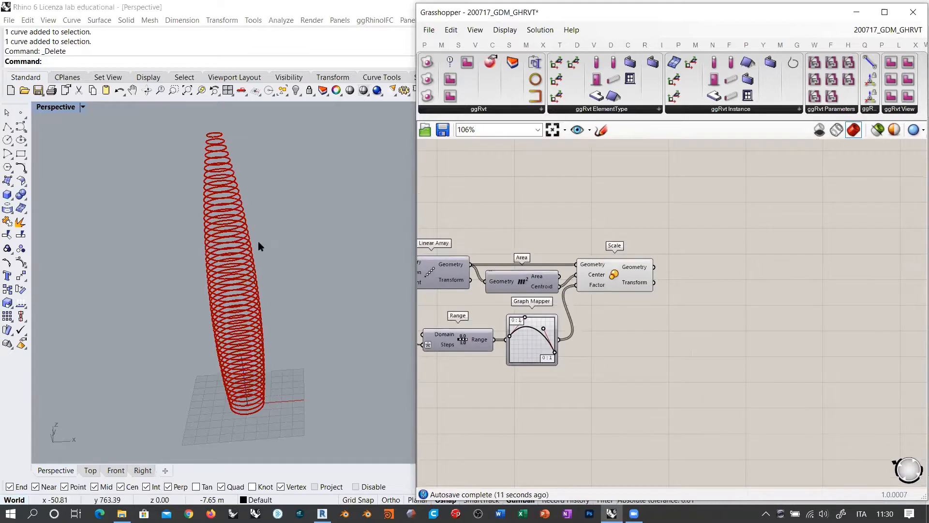
pyautogui.moveTo(245, 253); pyautogui.dragTo(275, 313, button='right')
pyautogui.moveTo(696, 296); pyautogui.dragTo(629, 313, button='right')
pyautogui.scroll(3, 626, 287)
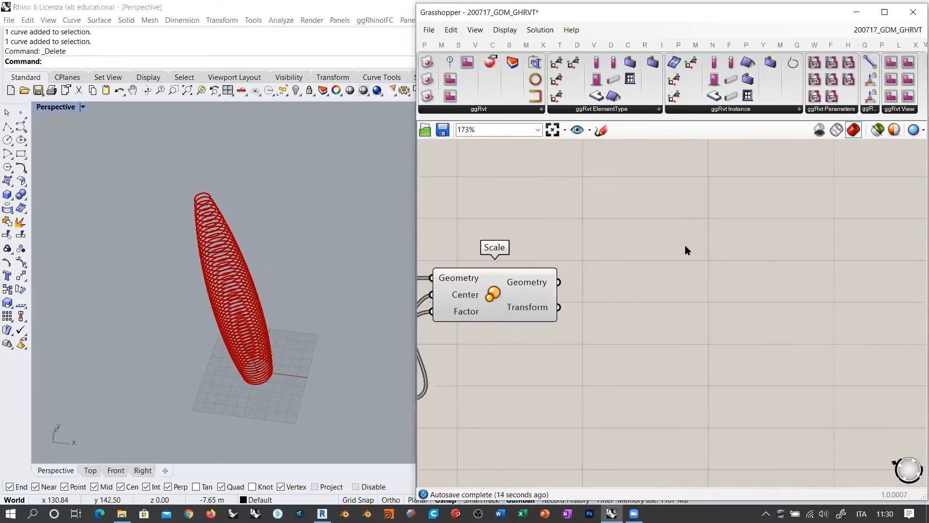
pyautogui.rightClick(492, 288)
pyautogui.click(524, 330)
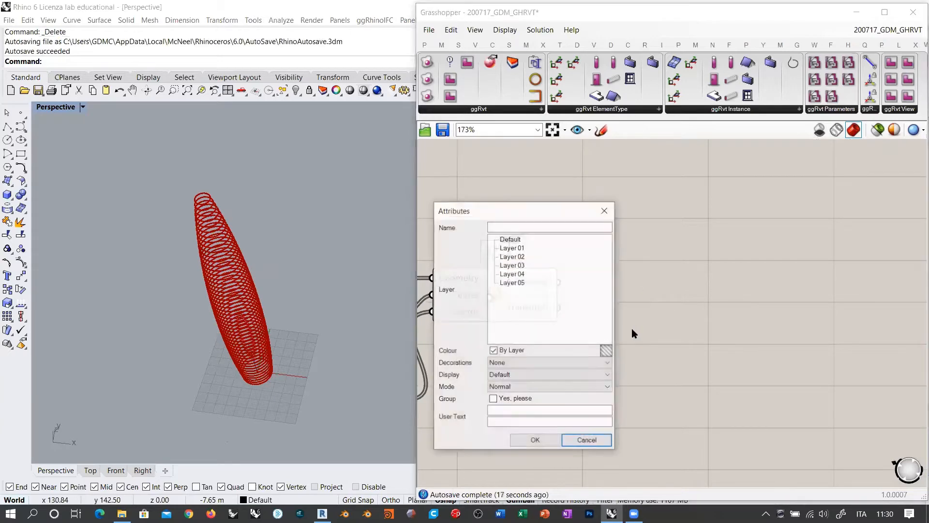
pyautogui.click(537, 441)
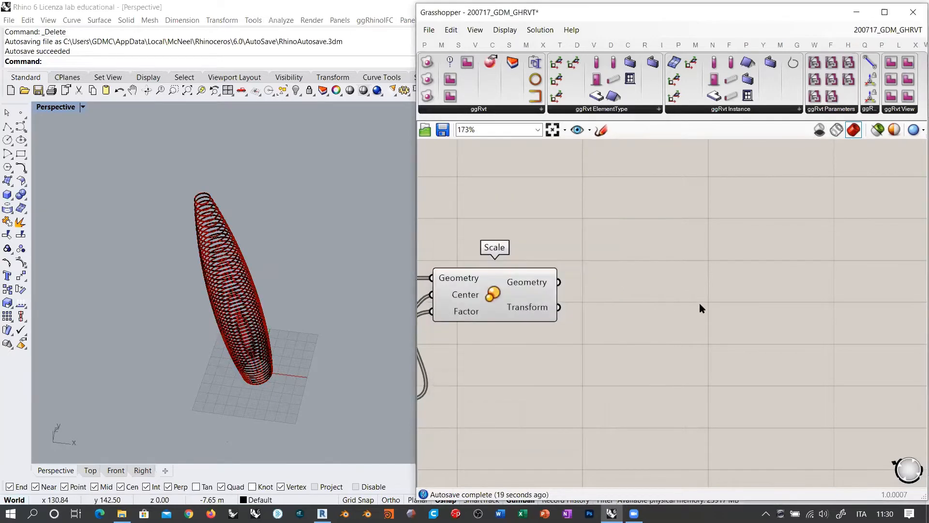
pyautogui.moveTo(669, 292); pyautogui.dragTo(777, 278, button='right')
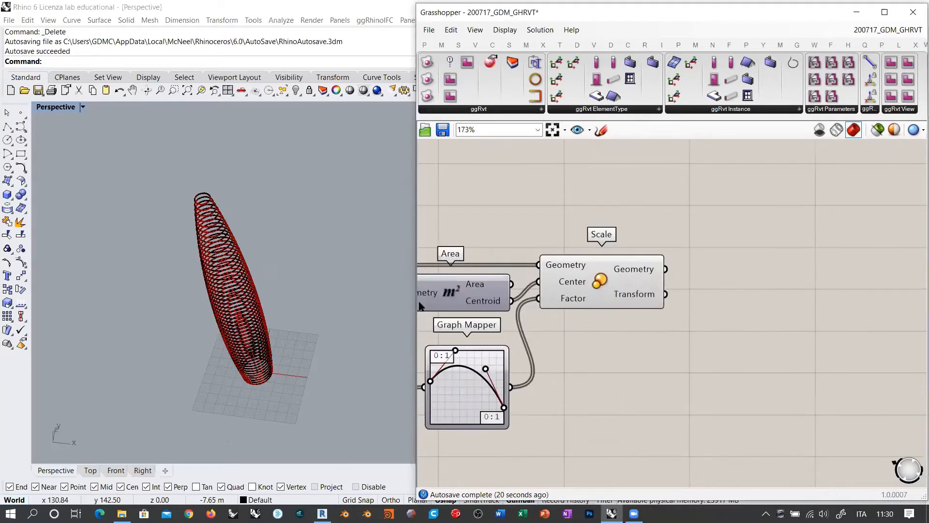
# Step: Select all the baked circles in the Top view and turn on their control points
pyautogui.click(91, 470)
pyautogui.scroll(-5, 298, 265)
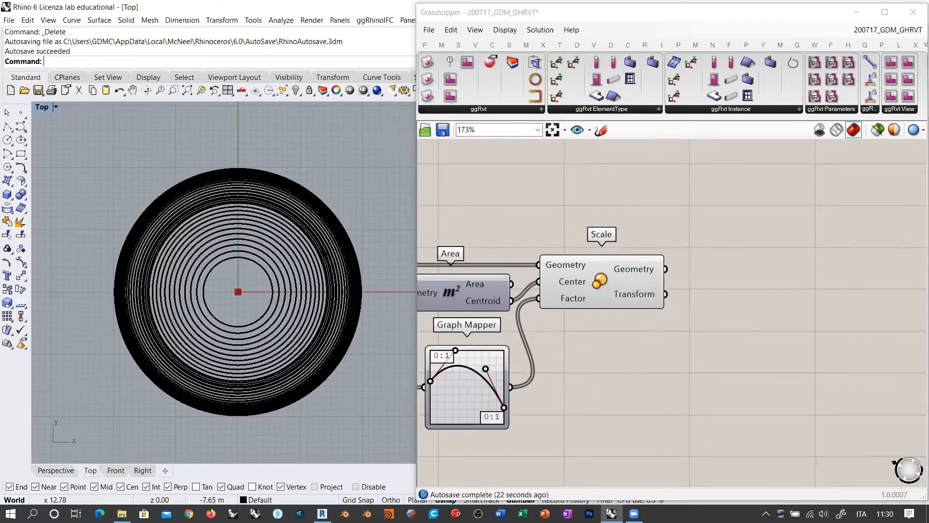
pyautogui.scroll(2, 325, 280)
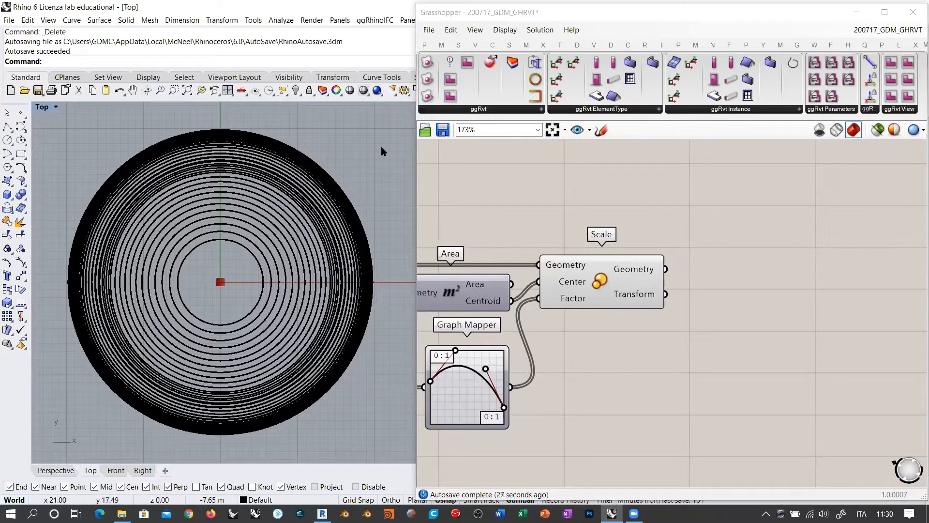
pyautogui.moveTo(384, 148); pyautogui.dragTo(230, 271)
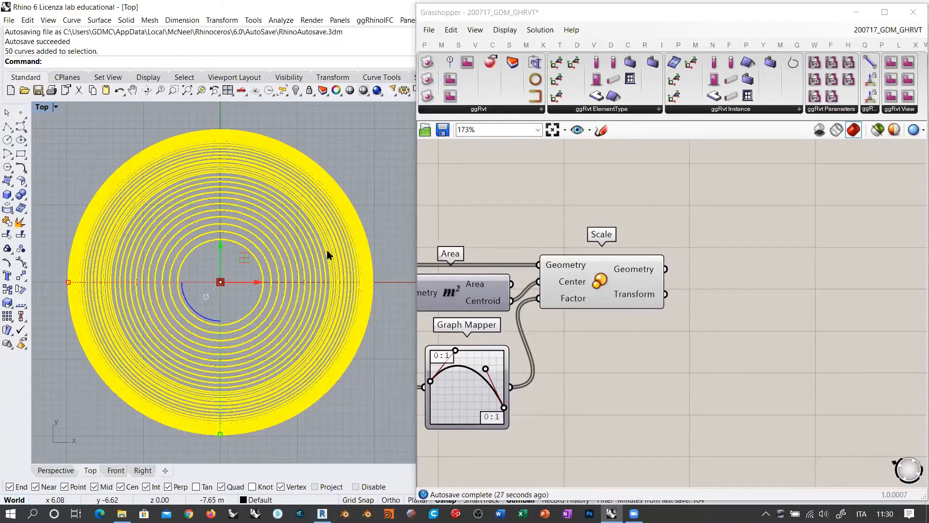
pyautogui.click(20, 263)
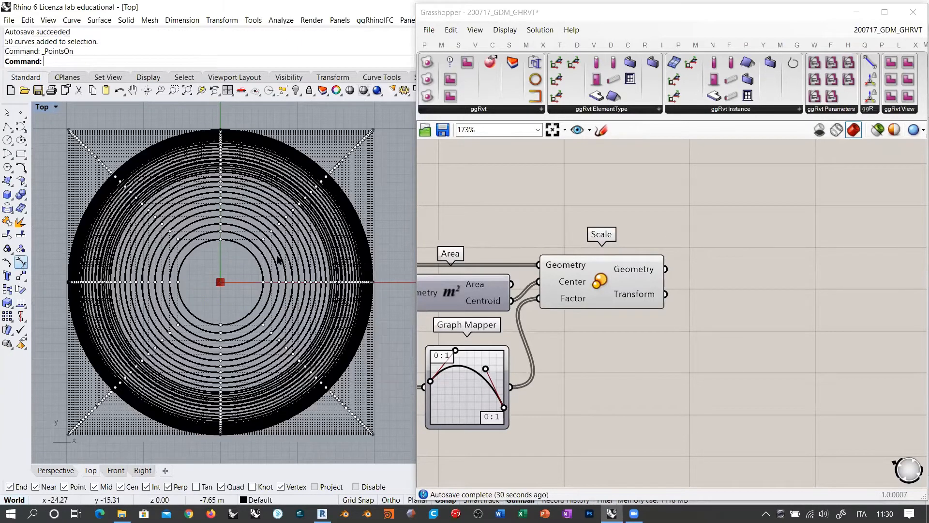
pyautogui.moveTo(278, 259); pyautogui.dragTo(279, 275, button='right')
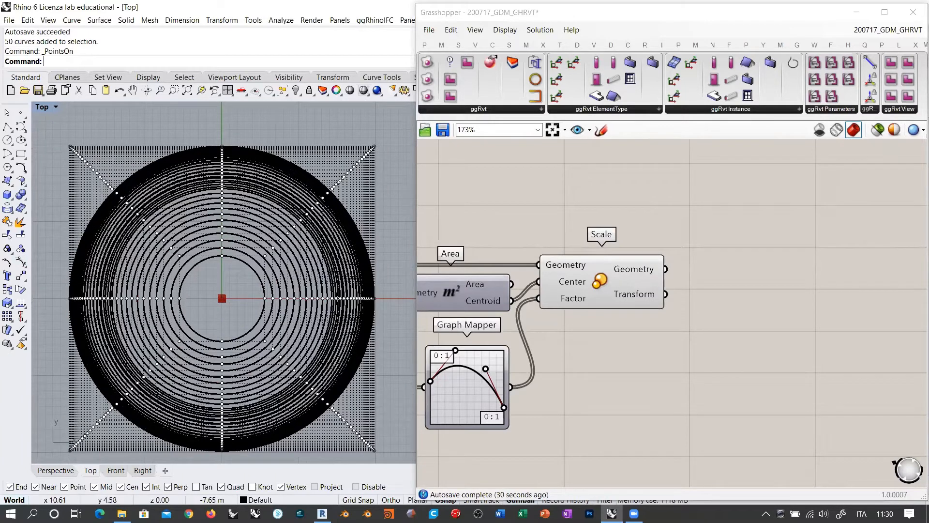
# Step: Select the row of circle control points along the positive X axis, deselect it and turn the points off
pyautogui.scroll(-5, 345, 251)
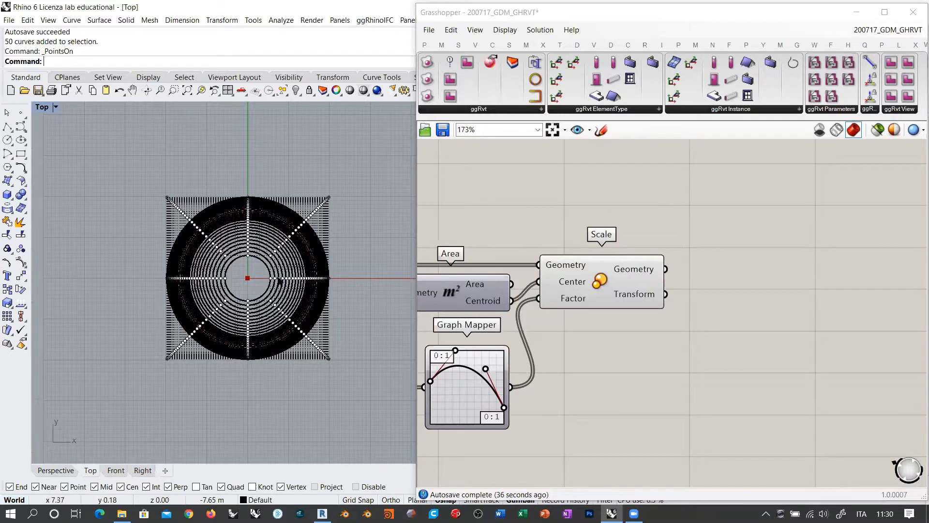
pyautogui.moveTo(263, 277); pyautogui.dragTo(353, 284)
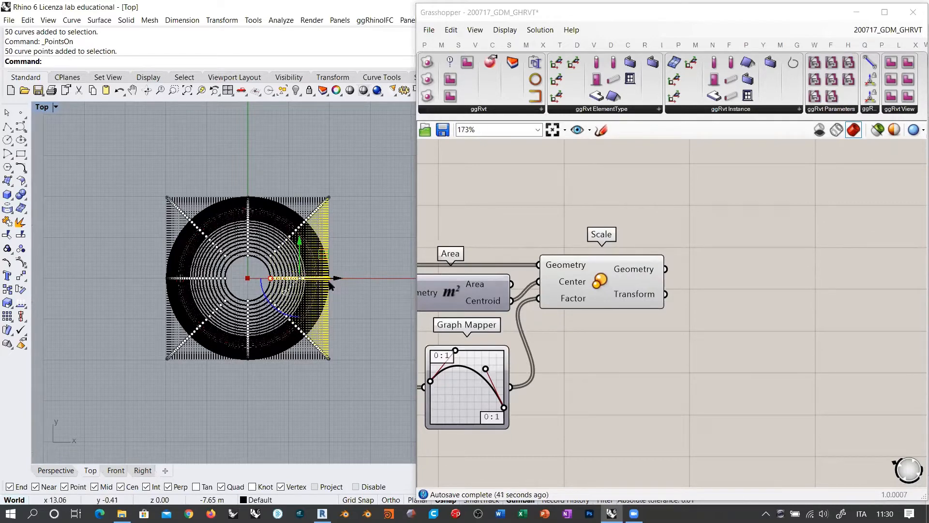
pyautogui.click(345, 304)
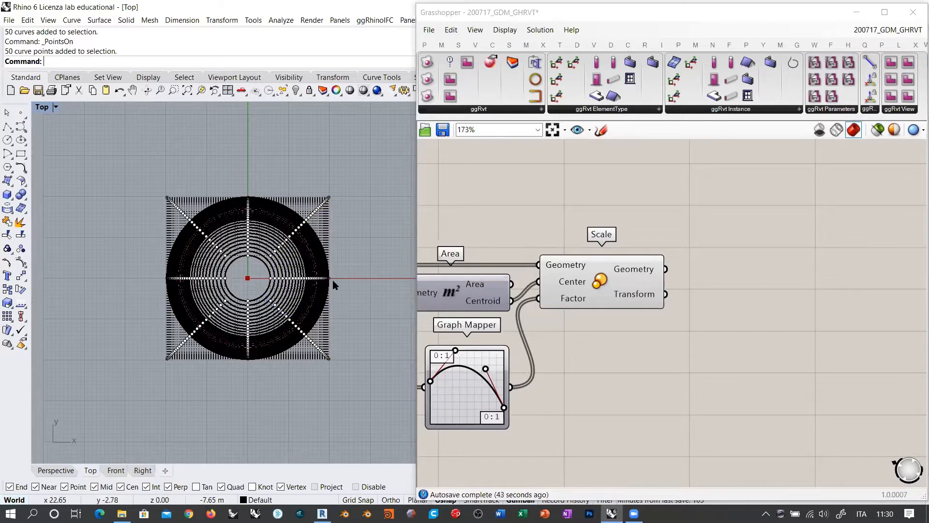
pyautogui.moveTo(357, 275); pyautogui.dragTo(341, 297, button='right')
pyautogui.press('Escape')
# Step: Delete all the baked circles and return to the Perspective view
pyautogui.moveTo(348, 222); pyautogui.dragTo(184, 368)
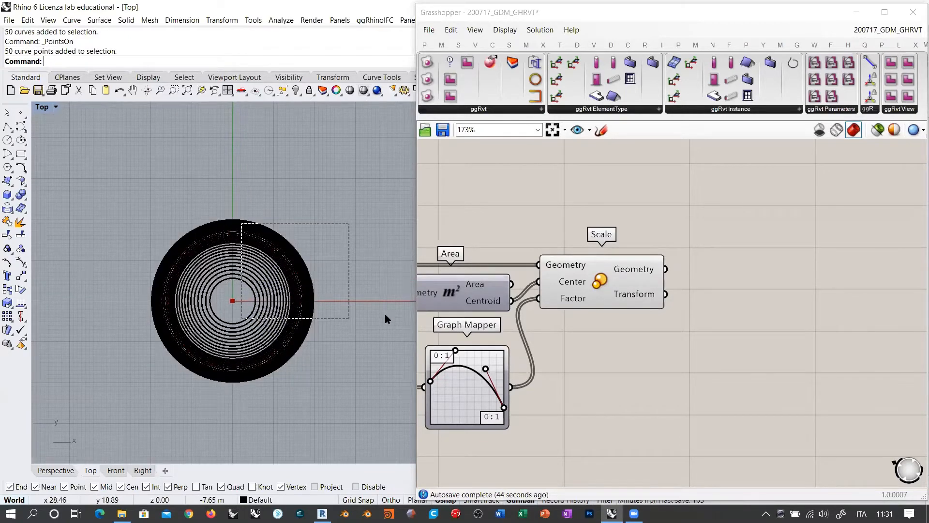
pyautogui.press('Delete')
pyautogui.click(68, 472)
pyautogui.moveTo(284, 315); pyautogui.dragTo(300, 234, button='right')
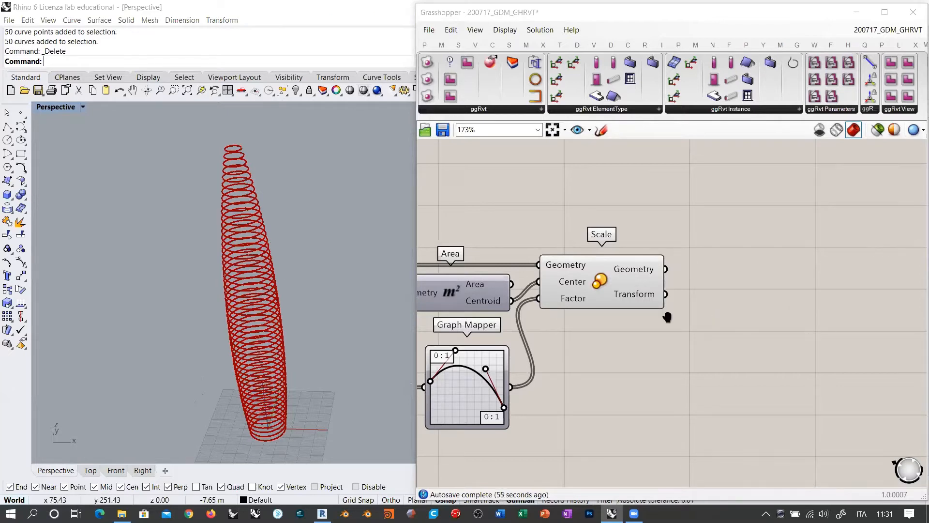
# Step: Add a Rotate component after Scale, connect Scale's Geometry output to its Geometry input and align it with Scale
pyautogui.moveTo(667, 317); pyautogui.dragTo(580, 321, button='right')
pyautogui.doubleClick(683, 281)
pyautogui.write('ROT')
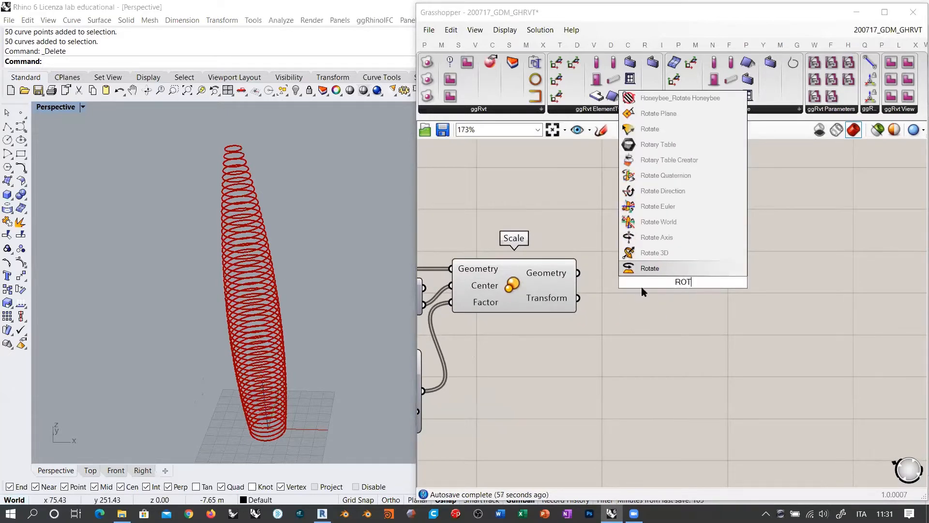
pyautogui.click(650, 268)
pyautogui.moveTo(578, 273); pyautogui.dragTo(619, 266)
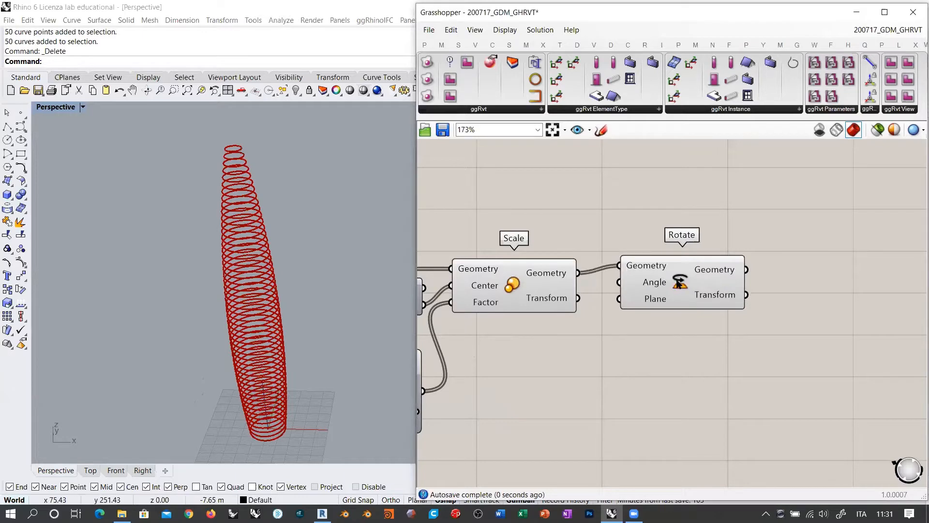
pyautogui.moveTo(680, 284); pyautogui.dragTo(715, 290)
pyautogui.click(694, 334)
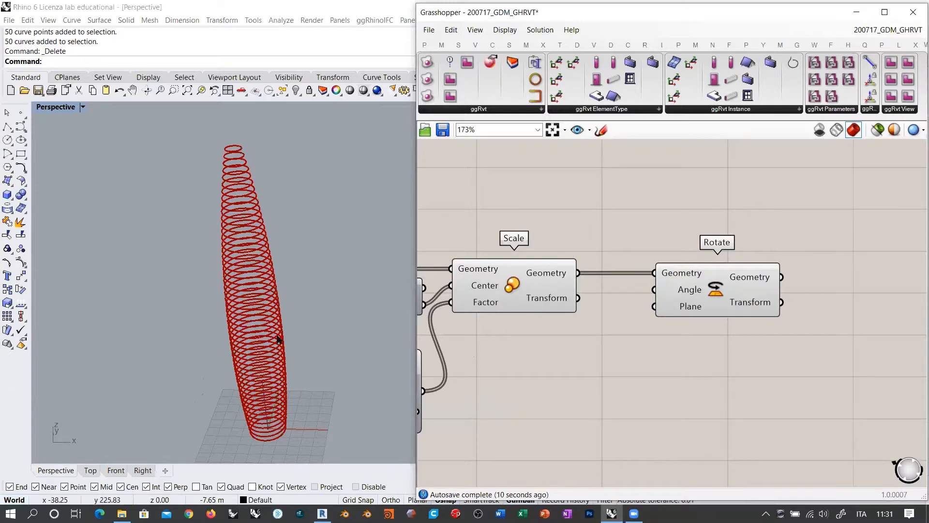
# Step: Move the Rotate component farther from Scale and set its Angle input to degrees
pyautogui.moveTo(686, 308)
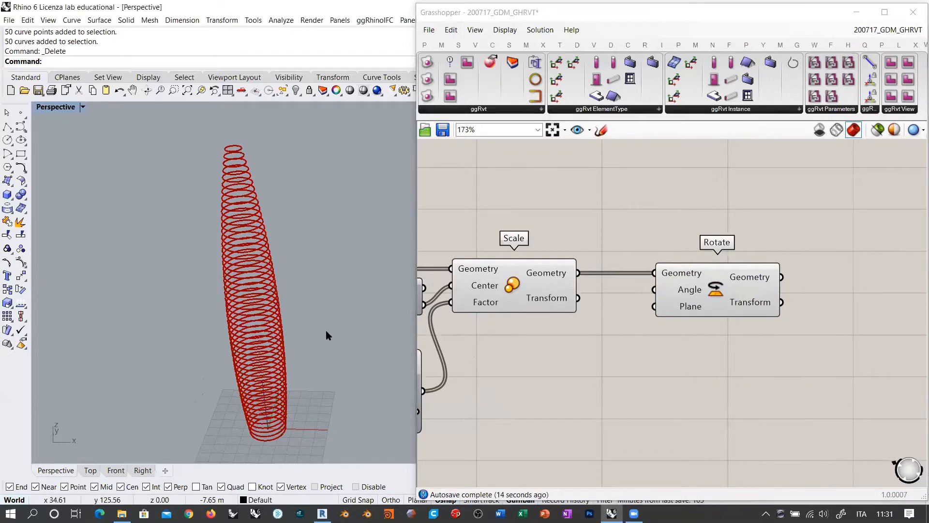
pyautogui.moveTo(327, 331); pyautogui.dragTo(271, 310, button='right')
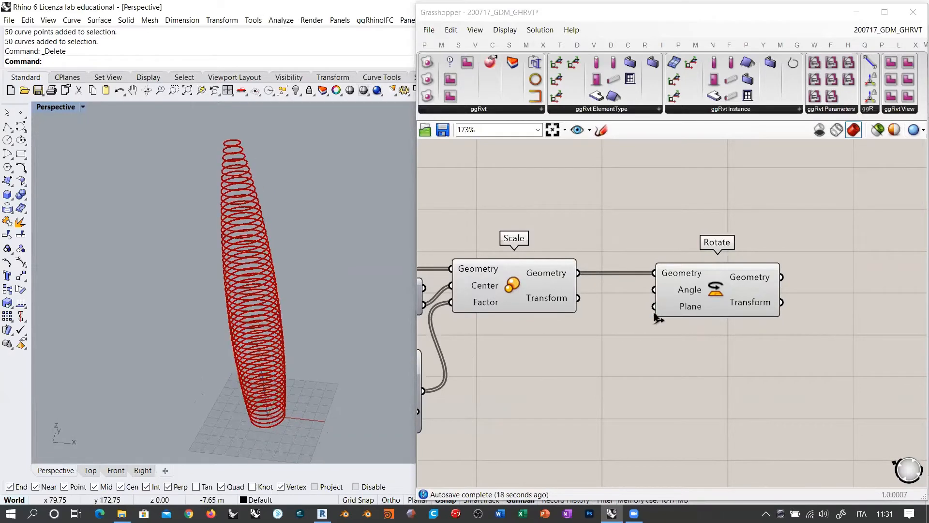
pyautogui.moveTo(746, 306); pyautogui.dragTo(820, 361)
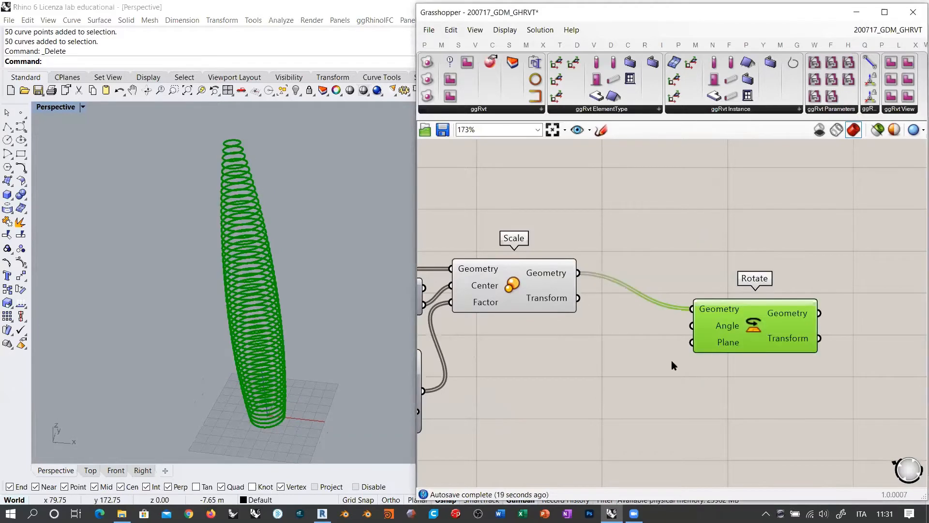
pyautogui.moveTo(672, 363); pyautogui.dragTo(822, 318, button='right')
pyautogui.rightClick(839, 309)
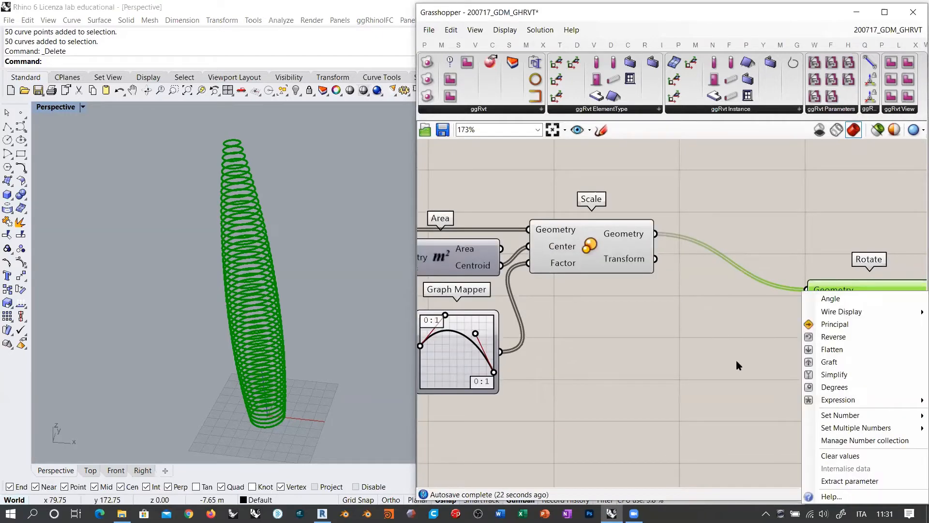
pyautogui.click(835, 388)
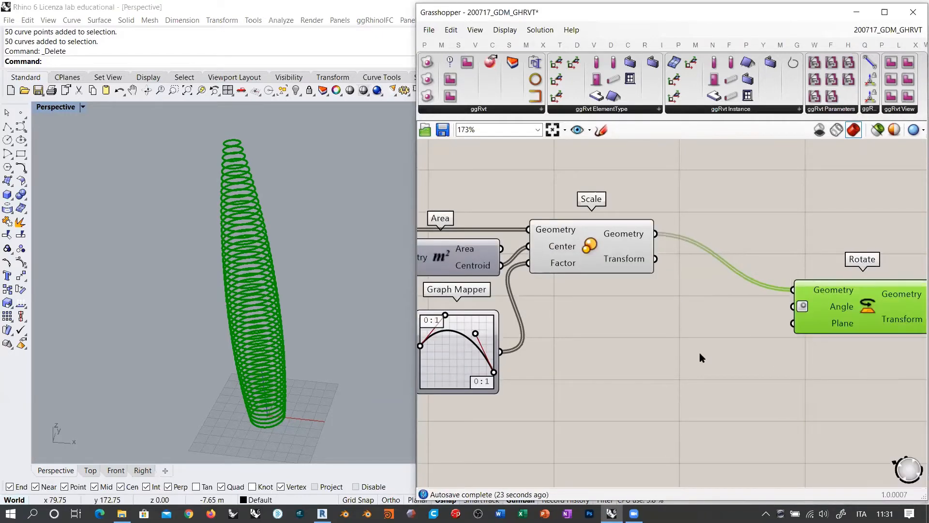
# Step: Duplicate the Range and its connected Graph Mapper, placing the copies below the originals
pyautogui.moveTo(661, 320); pyautogui.dragTo(672, 302, button='right')
pyautogui.scroll(-2, 417, 243)
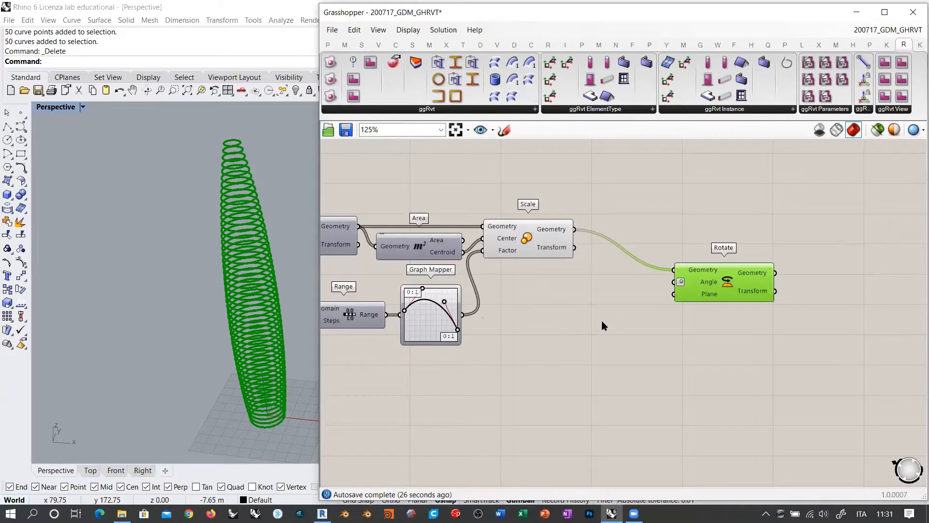
pyautogui.moveTo(592, 327); pyautogui.dragTo(637, 362)
pyautogui.moveTo(716, 272); pyautogui.dragTo(670, 256, button='right')
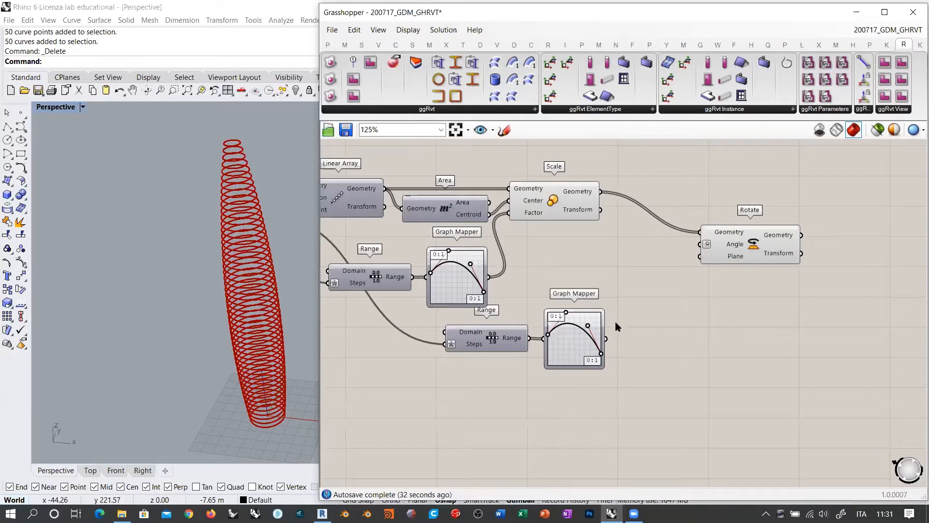
pyautogui.click(571, 350)
pyautogui.click(644, 317)
pyautogui.scroll(1, 656, 329)
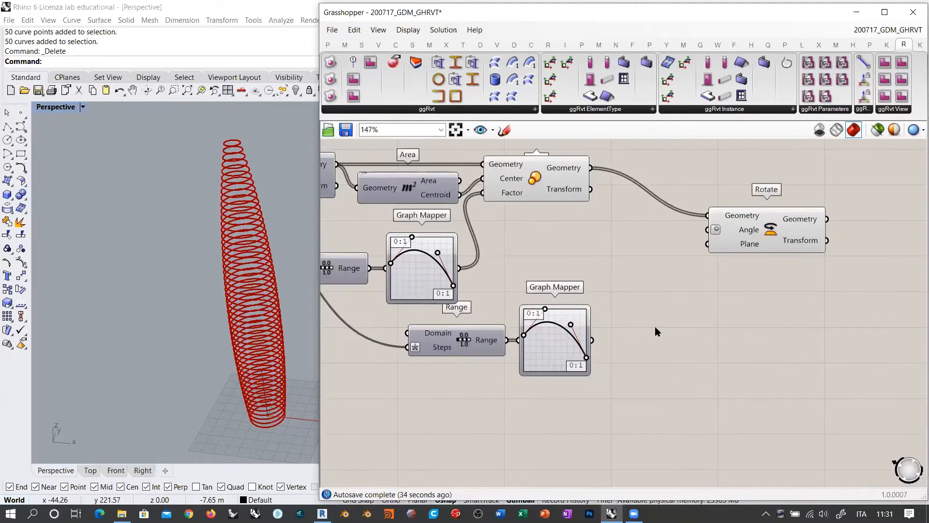
# Step: Change the duplicated Graph Mapper's graph type to Linear
pyautogui.rightClick(545, 339)
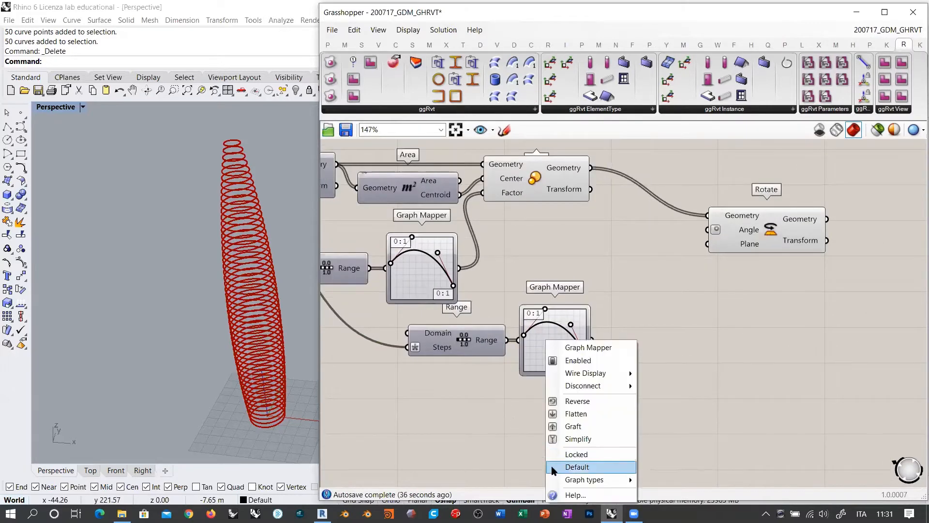
pyautogui.moveTo(584, 480)
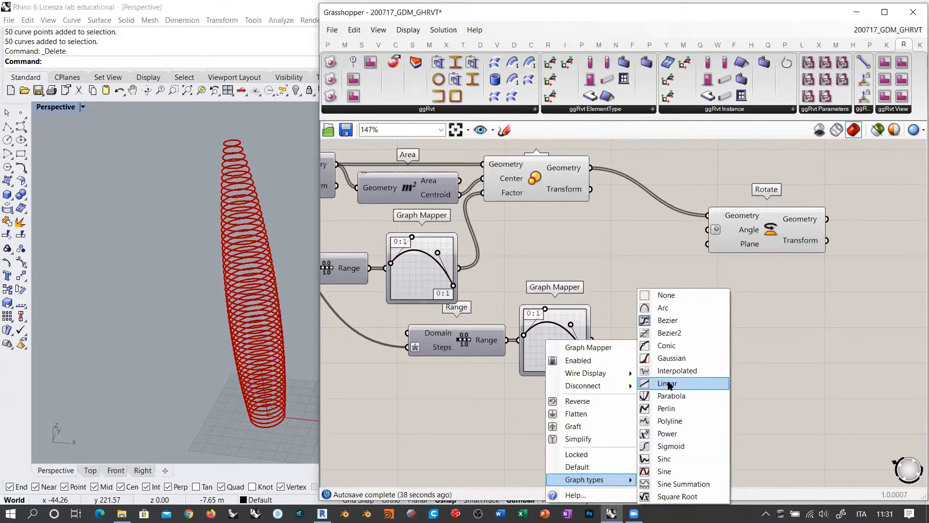
pyautogui.click(668, 383)
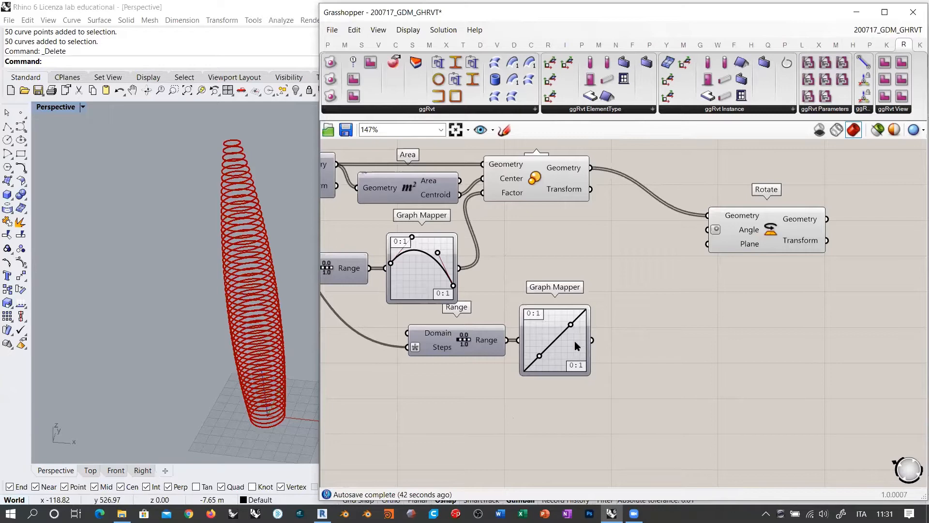
pyautogui.moveTo(576, 345)
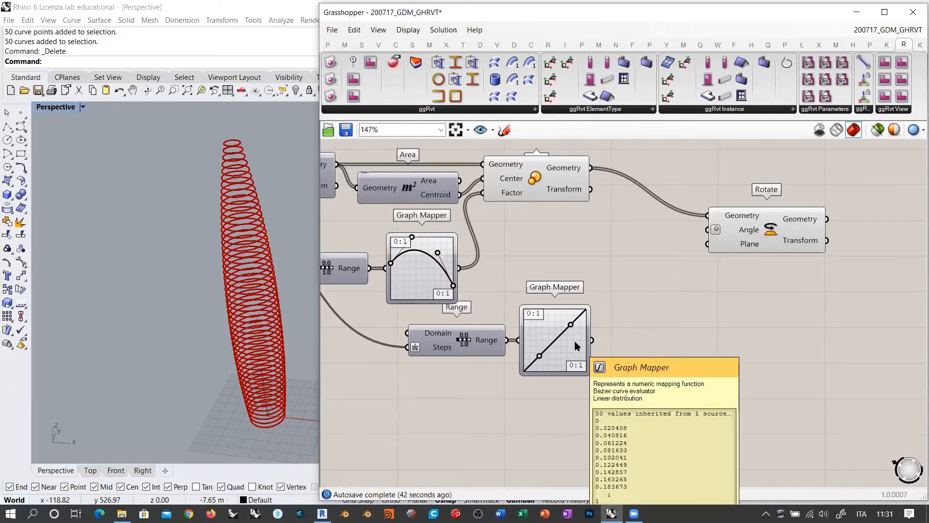
# Step: Add a Remap Numbers component beside the linear Graph Mapper and connect the mapper's output to its Value input
pyautogui.doubleClick(659, 326)
pyautogui.scroll(3, 655, 348)
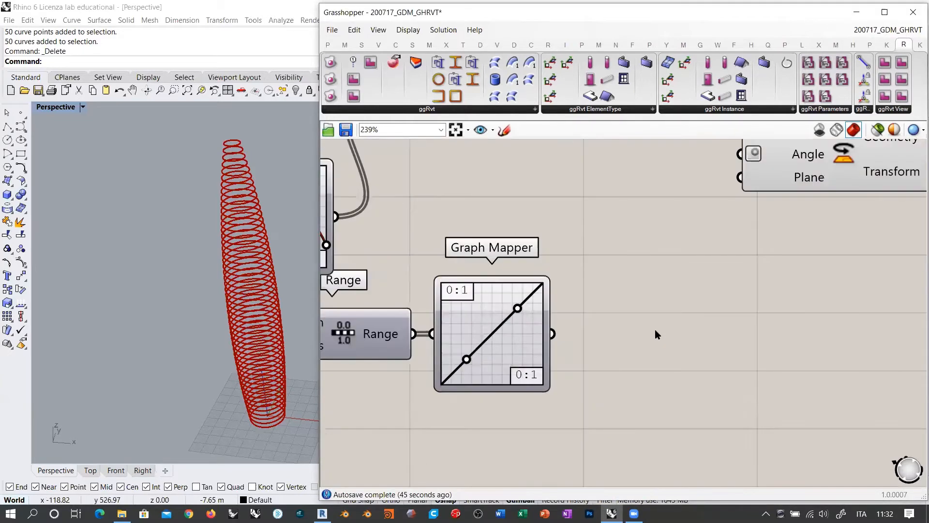
pyautogui.doubleClick(655, 332)
pyautogui.write('REM')
pyautogui.click(624, 308)
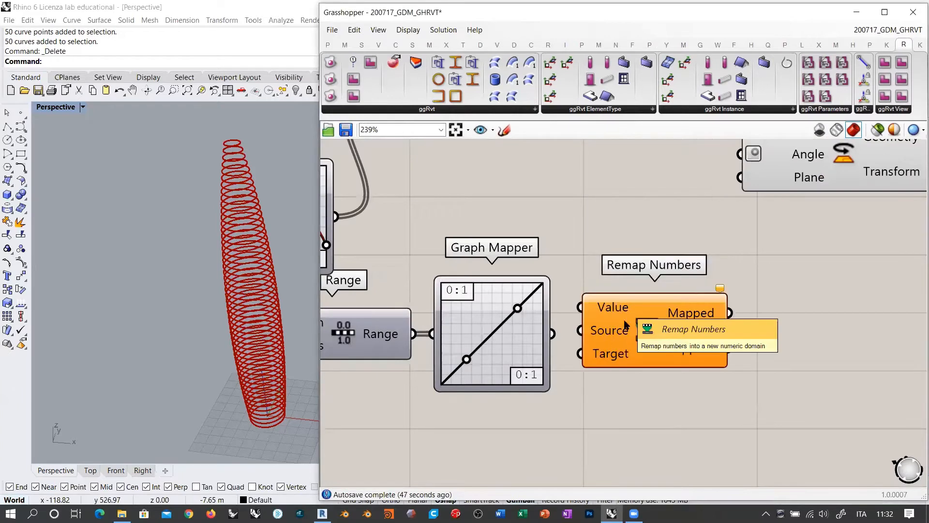
pyautogui.moveTo(554, 333); pyautogui.dragTo(606, 341)
pyautogui.moveTo(660, 362); pyautogui.dragTo(645, 355)
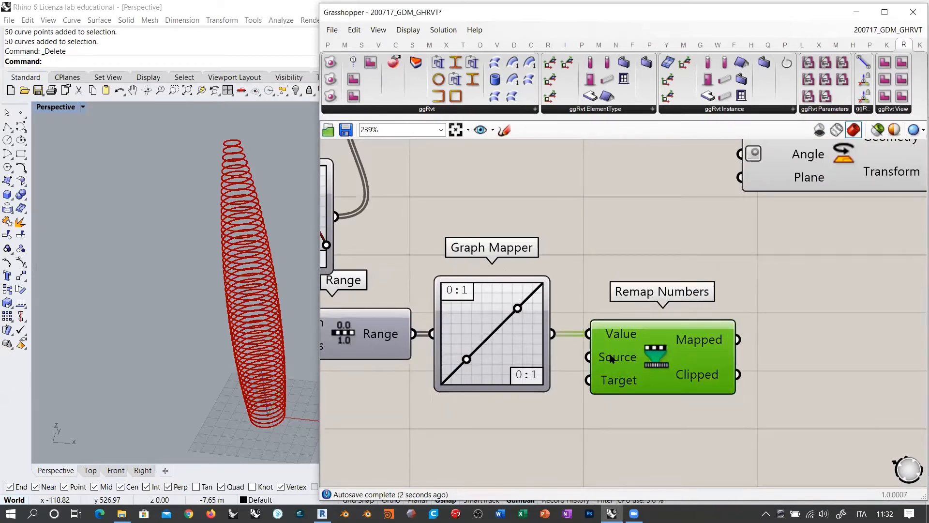
pyautogui.moveTo(611, 359); pyautogui.dragTo(682, 252, button='right')
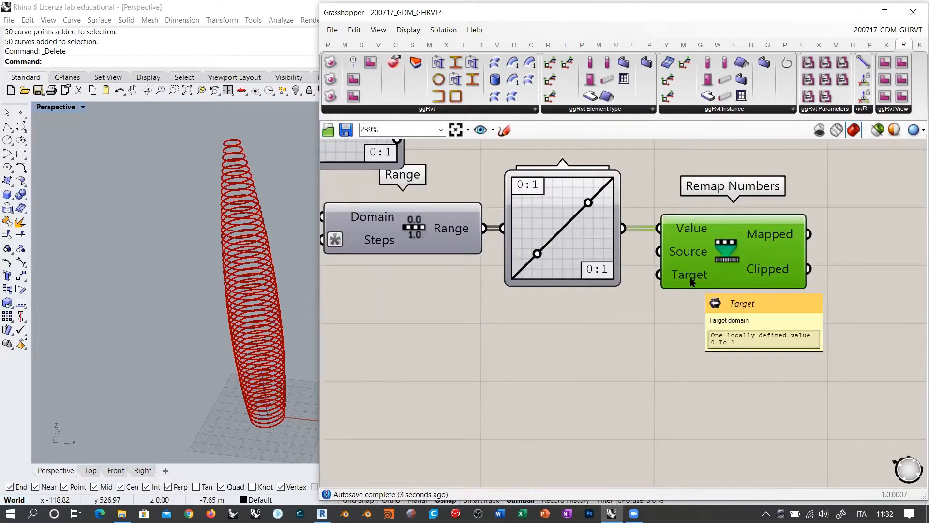
# Step: Create a number slider ranging from 0 to 180 below the linear Graph Mapper and connect it to Remap Numbers' Target input
pyautogui.doubleClick(567, 357)
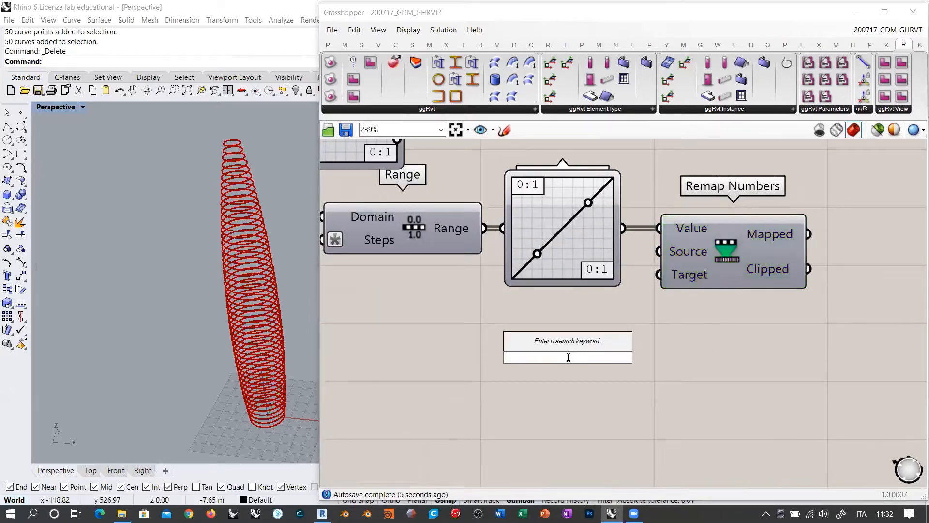
pyautogui.write('0')
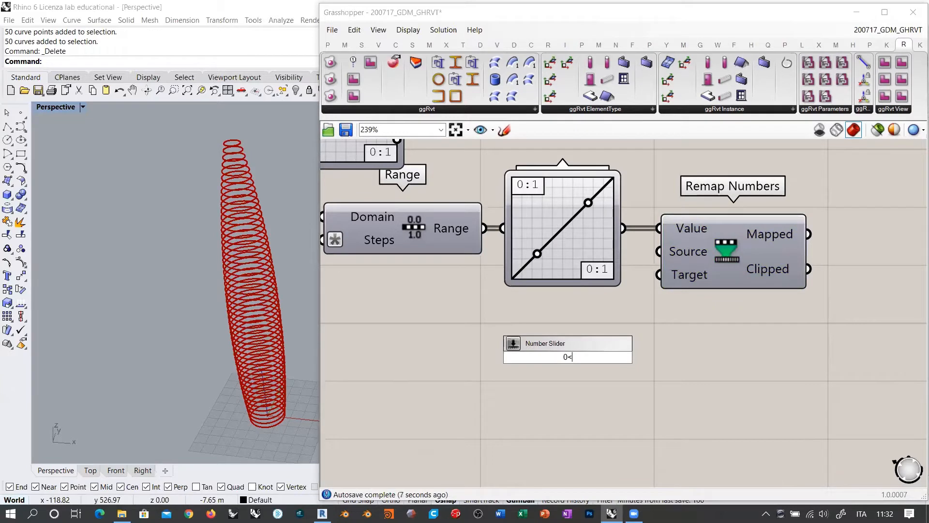
pyautogui.write('<180')
pyautogui.press('Return')
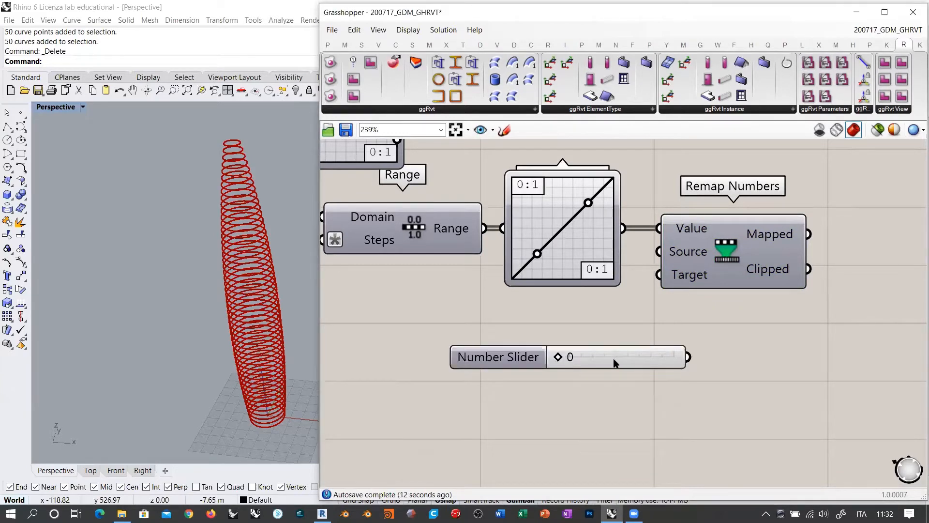
pyautogui.moveTo(620, 306); pyautogui.dragTo(658, 275)
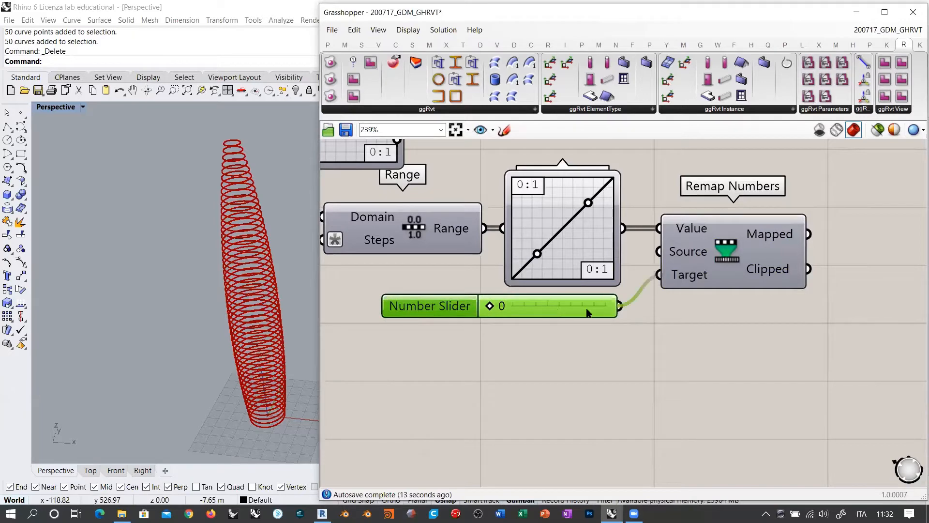
pyautogui.moveTo(591, 307); pyautogui.dragTo(590, 314)
# Step: Connect Remap Numbers' Mapped output to the Angle input of Rotate
pyautogui.scroll(-4, 590, 314)
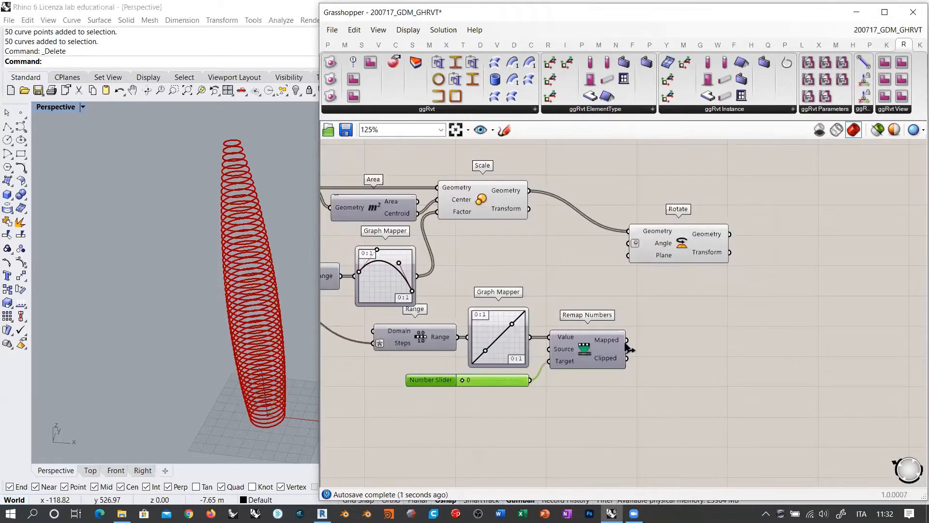
pyautogui.moveTo(627, 341); pyautogui.dragTo(625, 246)
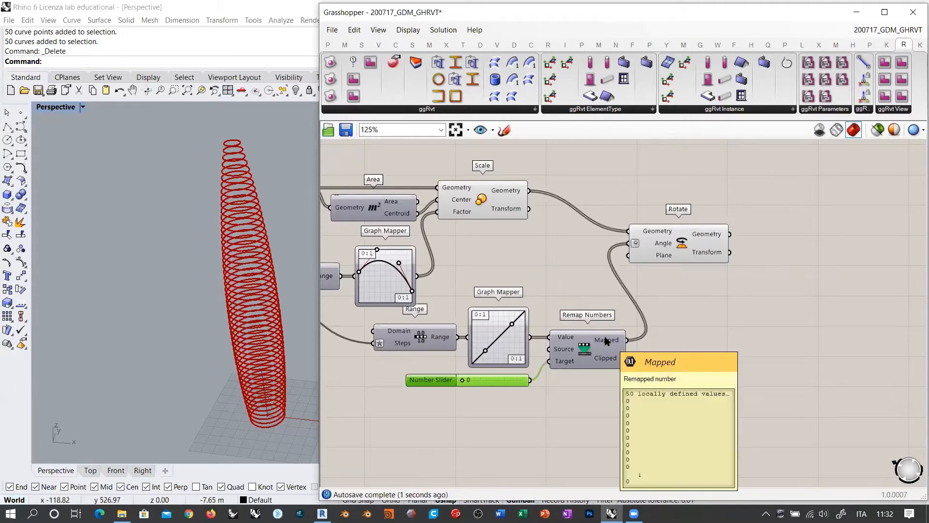
pyautogui.moveTo(681, 288); pyautogui.dragTo(651, 307, button='right')
pyautogui.click(622, 268)
# Step: Turn off the preview of the Scale component and move Rotate slightly lower on the canvas
pyautogui.click(491, 210)
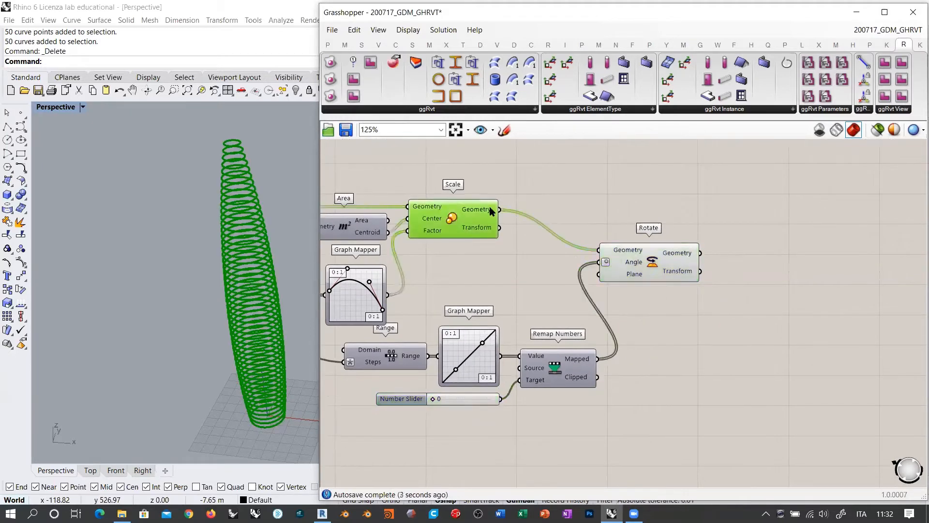
pyautogui.hotkey('ctrl', 'q')
pyautogui.moveTo(659, 261); pyautogui.dragTo(664, 298)
pyautogui.click(679, 234)
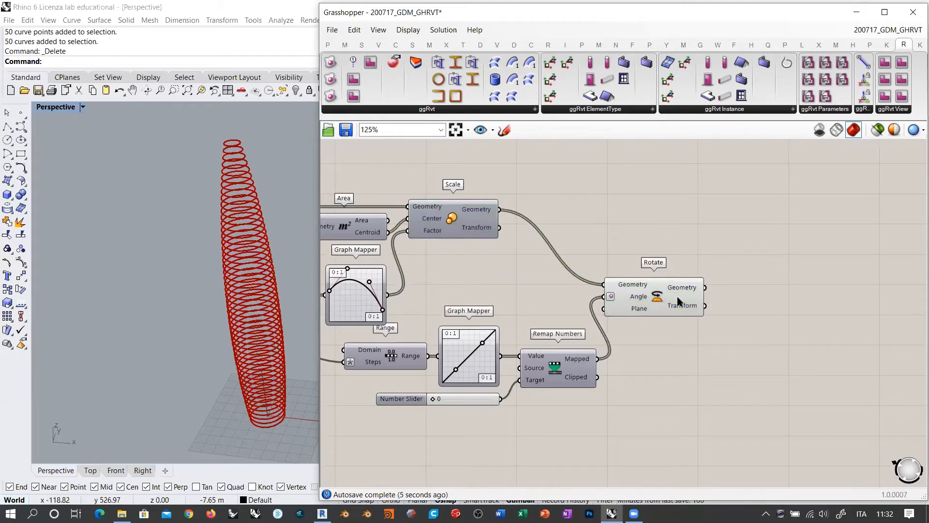
pyautogui.moveTo(666, 308); pyautogui.dragTo(541, 297, button='right')
pyautogui.doubleClick(637, 293)
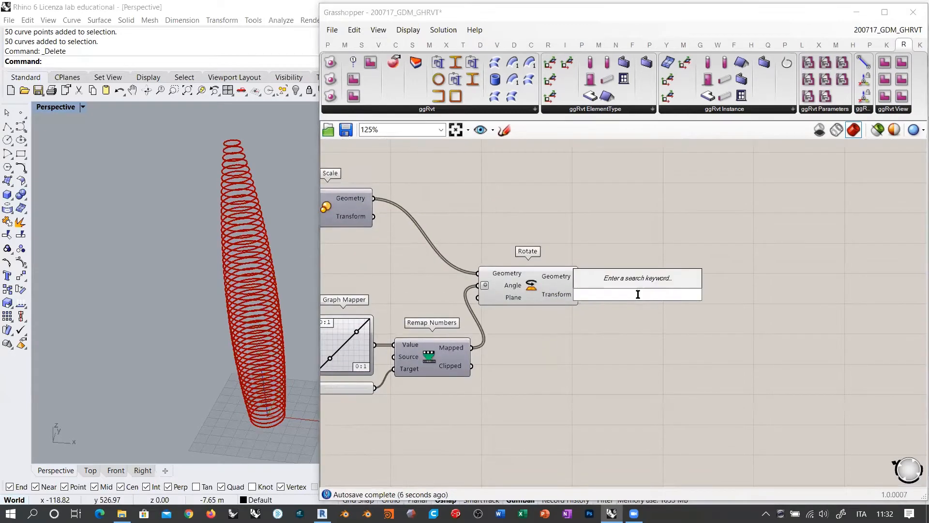
pyautogui.write('eval')
pyautogui.click(635, 274)
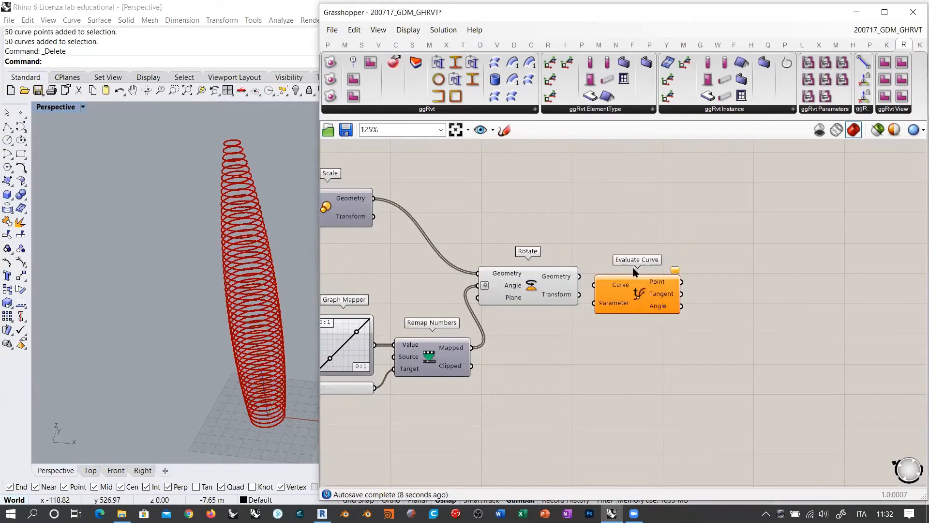
pyautogui.moveTo(632, 297); pyautogui.dragTo(648, 288)
pyautogui.press('Delete')
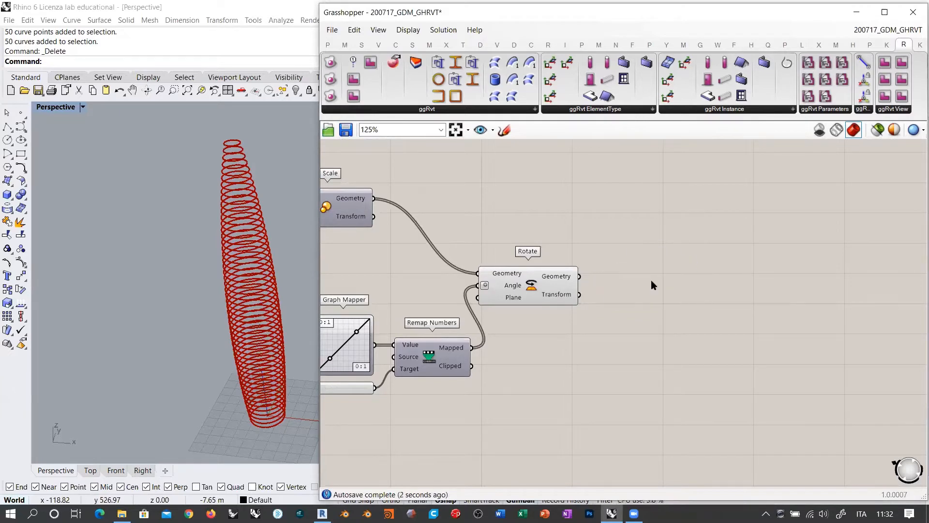
# Step: Add a Divide Curve component after Rotate and connect Rotate's Geometry output to its Curve input
pyautogui.doubleClick(652, 280)
pyautogui.write('DIV')
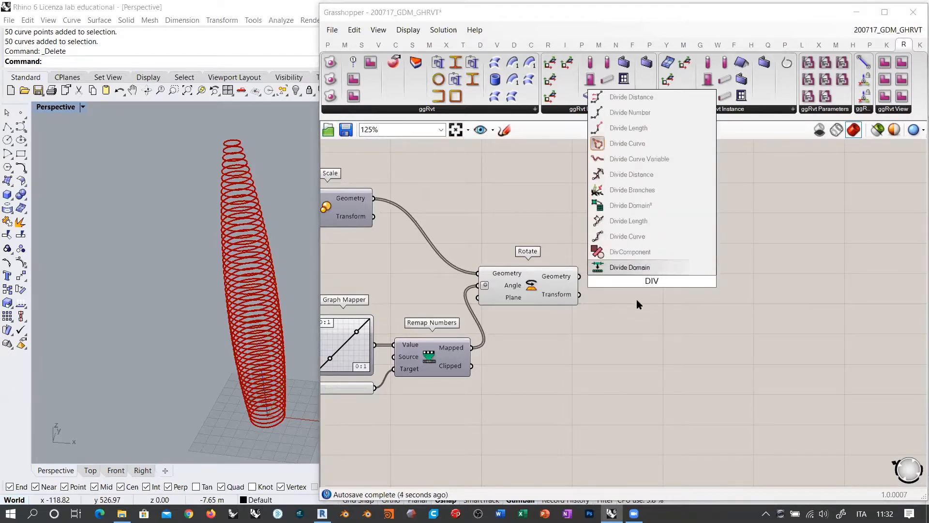
pyautogui.click(628, 236)
pyautogui.moveTo(579, 276); pyautogui.dragTo(654, 286)
pyautogui.click(655, 353)
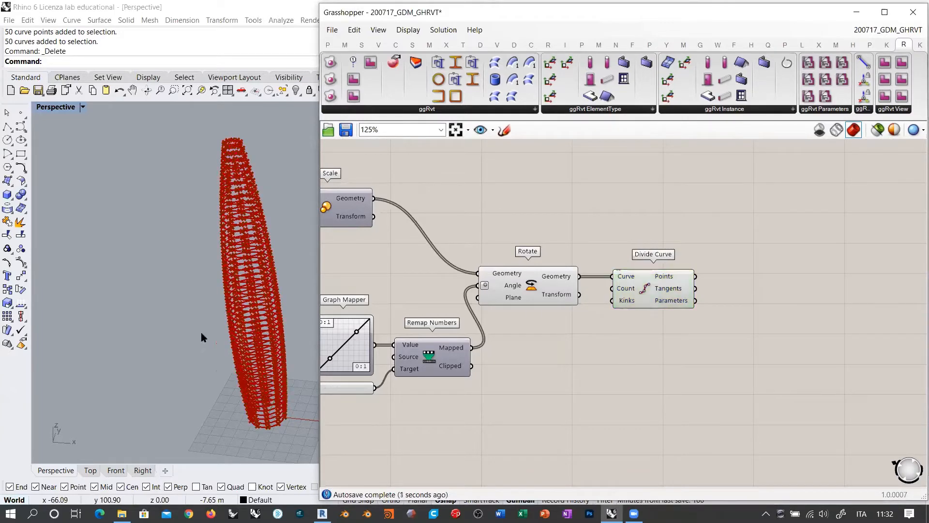
# Step: Switch the viewport to the Top view and set the rotation-angle slider feeding Remap Numbers to 86
pyautogui.click(90, 470)
pyautogui.scroll(2, 168, 298)
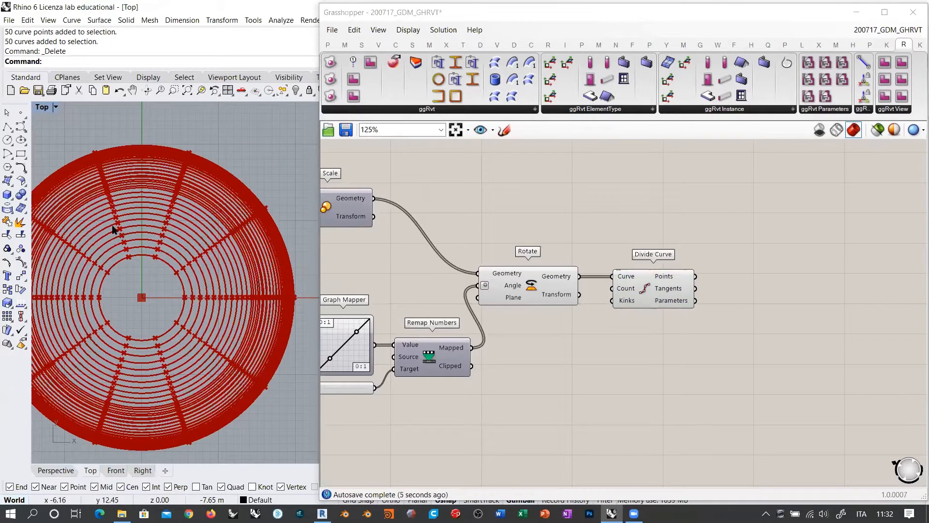
pyautogui.moveTo(429, 398); pyautogui.dragTo(437, 345, button='right')
pyautogui.scroll(4, 437, 345)
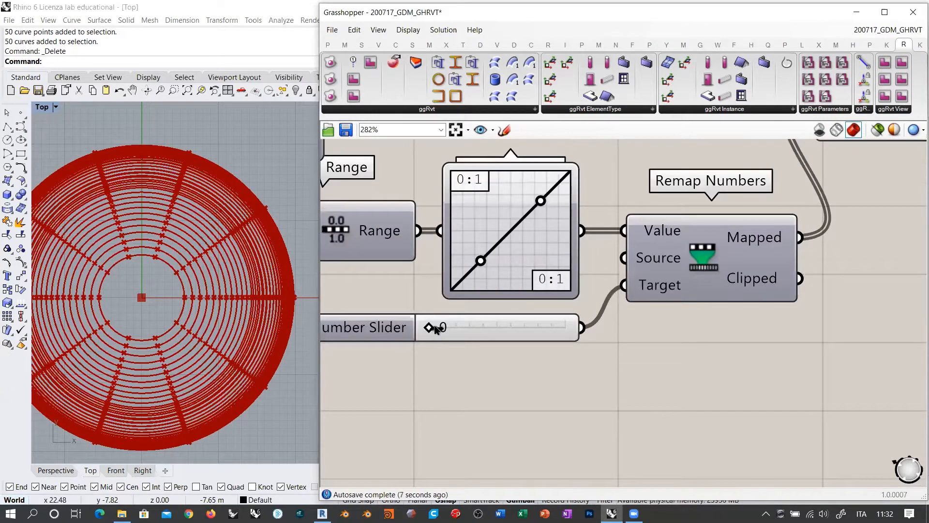
pyautogui.moveTo(437, 329); pyautogui.dragTo(464, 328)
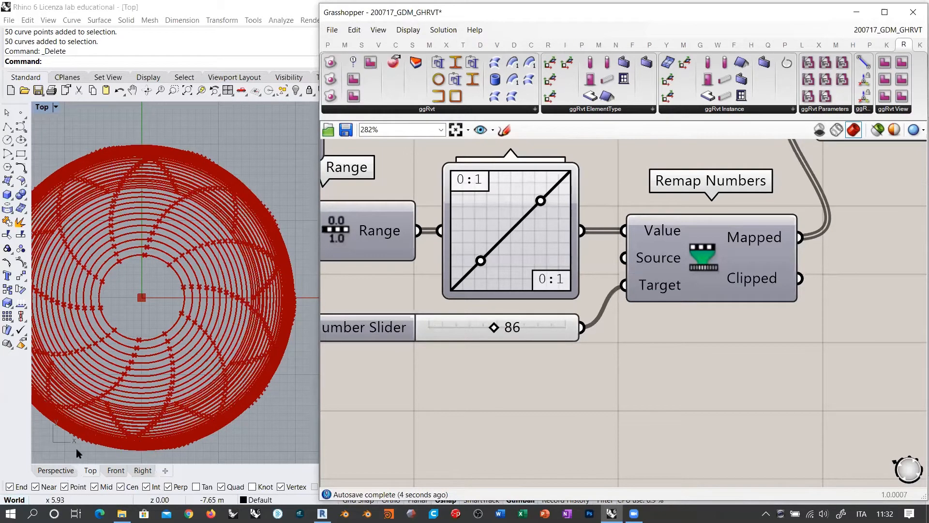
# Step: Switch the viewport to Perspective and examine the rotated circles and their division points along the tower
pyautogui.click(56, 470)
pyautogui.moveTo(225, 332); pyautogui.dragTo(199, 323, button='right')
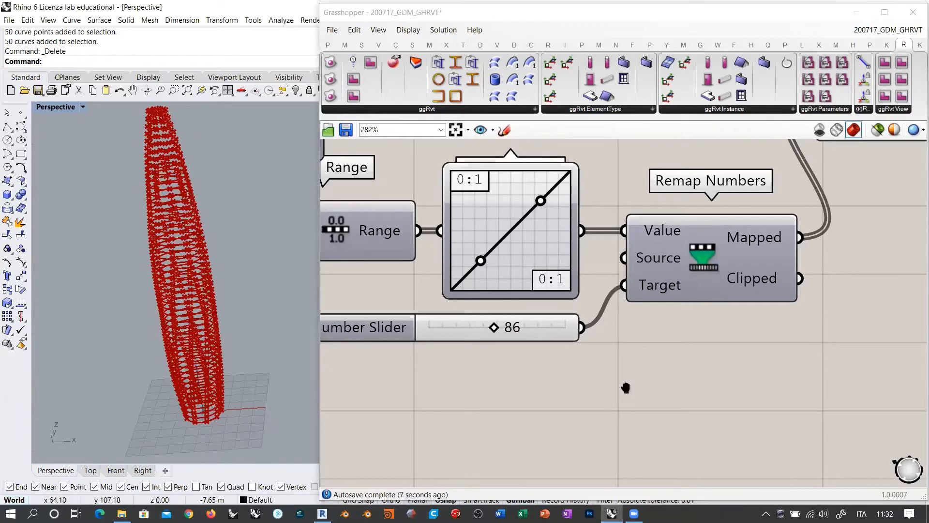
pyautogui.scroll(-5, 626, 387)
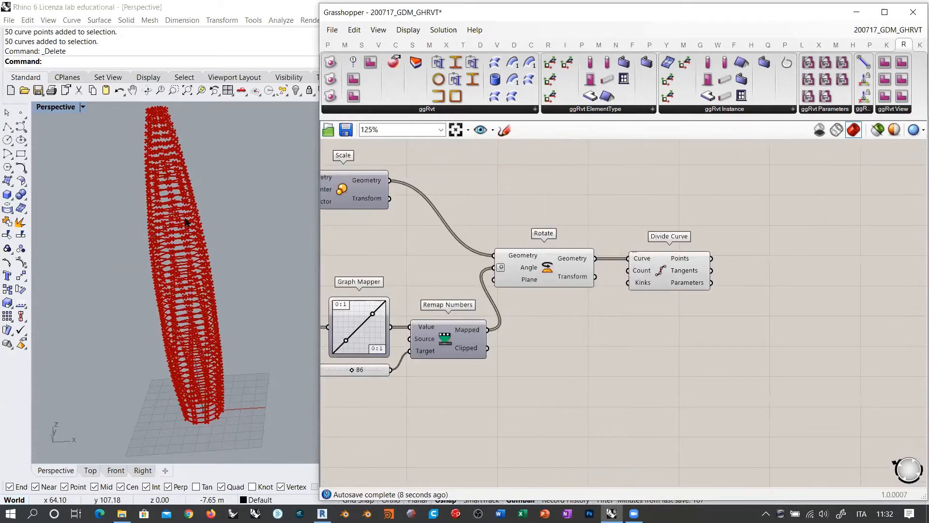
pyautogui.keyDown('shift'); pyautogui.moveTo(185, 222); pyautogui.dragTo(230, 264, button='right'); pyautogui.keyUp('shift')
pyautogui.click(447, 209)
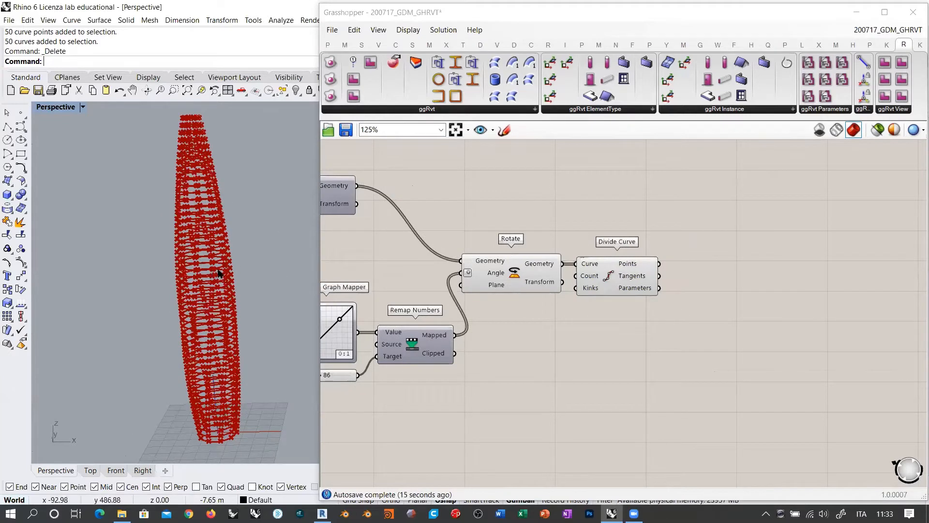
pyautogui.moveTo(208, 281)
pyautogui.mouseDown(button='right')
pyautogui.moveTo(259, 270)
pyautogui.moveTo(224, 281)
pyautogui.mouseUp(button='right')
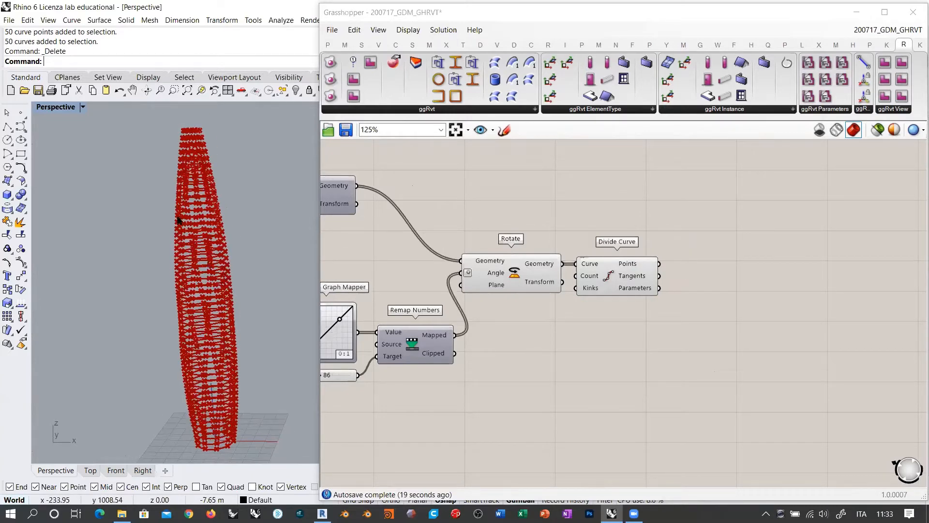
pyautogui.moveTo(177, 220); pyautogui.dragTo(190, 267, button='right')
pyautogui.moveTo(515, 300); pyautogui.dragTo(522, 310, button='right')
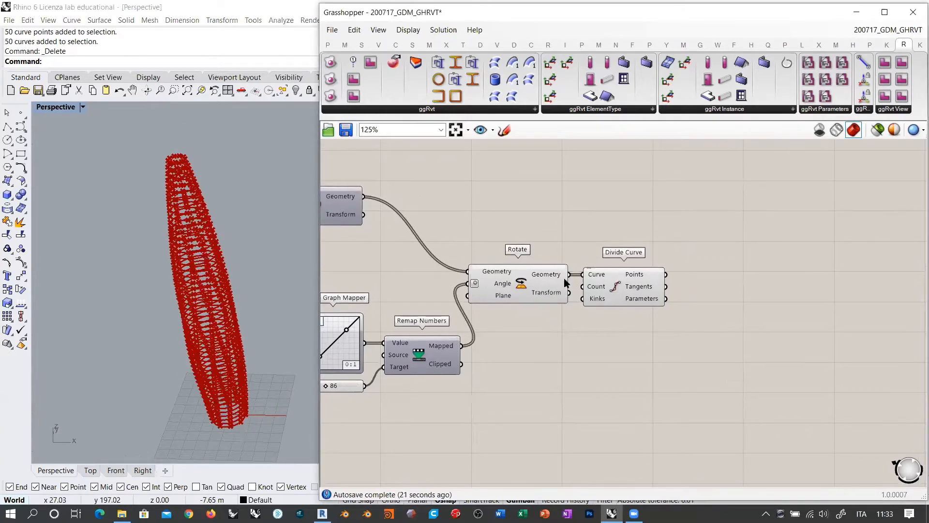
# Step: Turn off the preview of Divide Curve, add a Flip Matrix component after it and connect Points to its Data input
pyautogui.click(622, 288)
pyautogui.moveTo(638, 285); pyautogui.dragTo(530, 286, button='right')
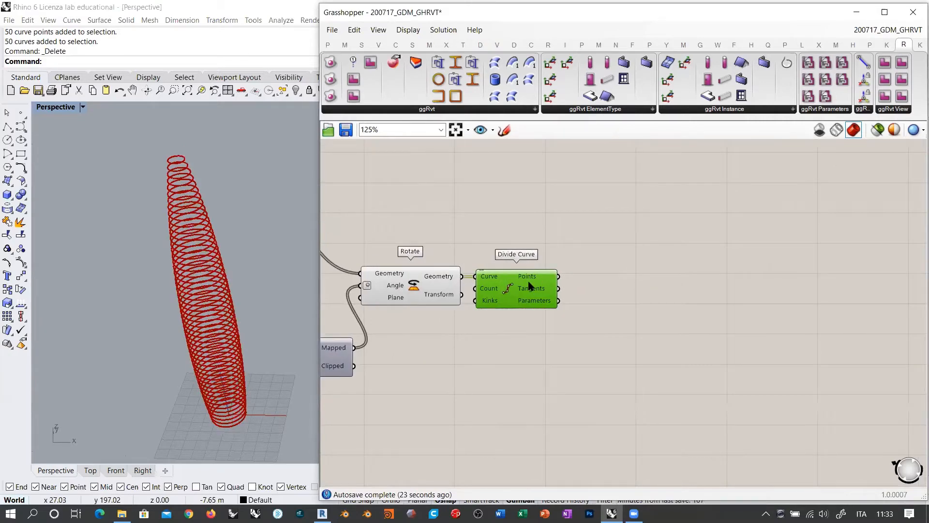
pyautogui.doubleClick(638, 281)
pyautogui.write('FLIP')
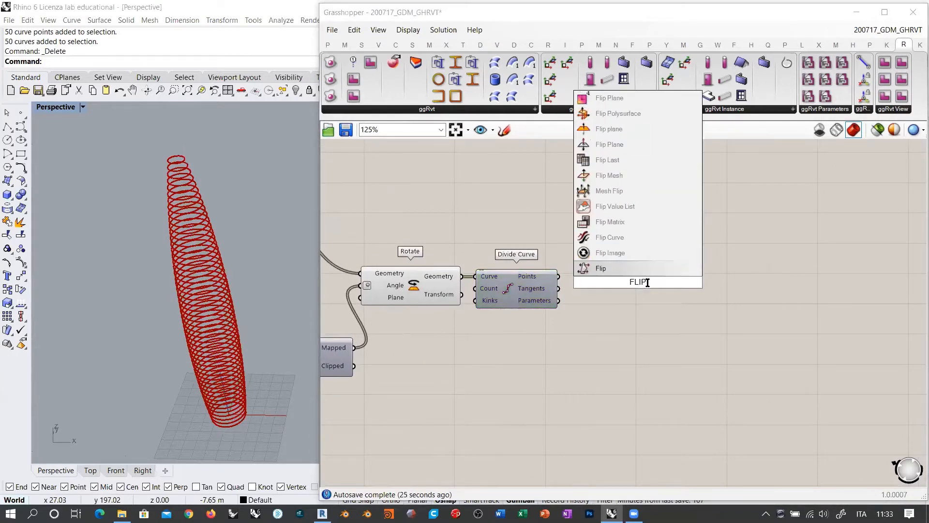
pyautogui.click(609, 222)
pyautogui.moveTo(589, 282)
pyautogui.mouseDown()
pyautogui.moveTo(608, 282)
pyautogui.moveTo(600, 282)
pyautogui.mouseUp()
pyautogui.click(600, 293)
pyautogui.click(603, 278)
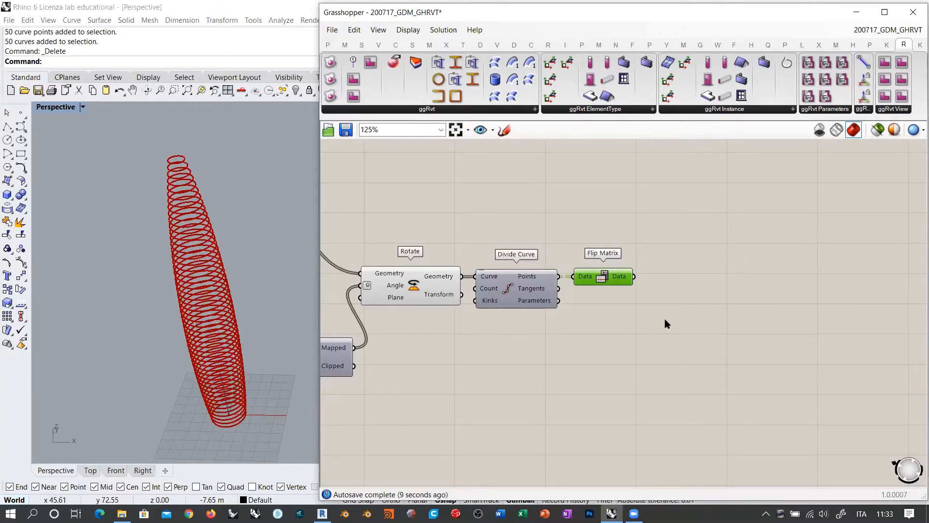
# Step: Add a PolyLine component after Flip Matrix and connect the flipped Data output to its Vertices input
pyautogui.doubleClick(677, 285)
pyautogui.write('POL')
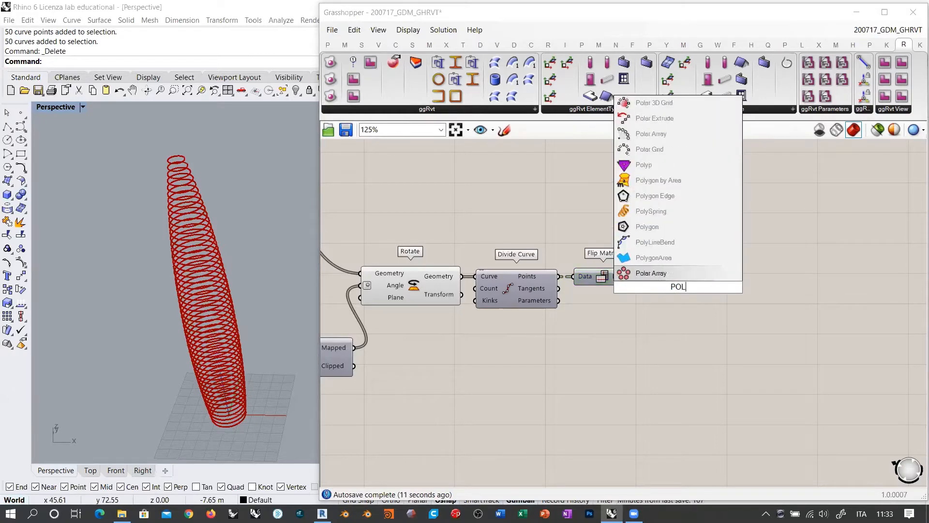
pyautogui.write('Y')
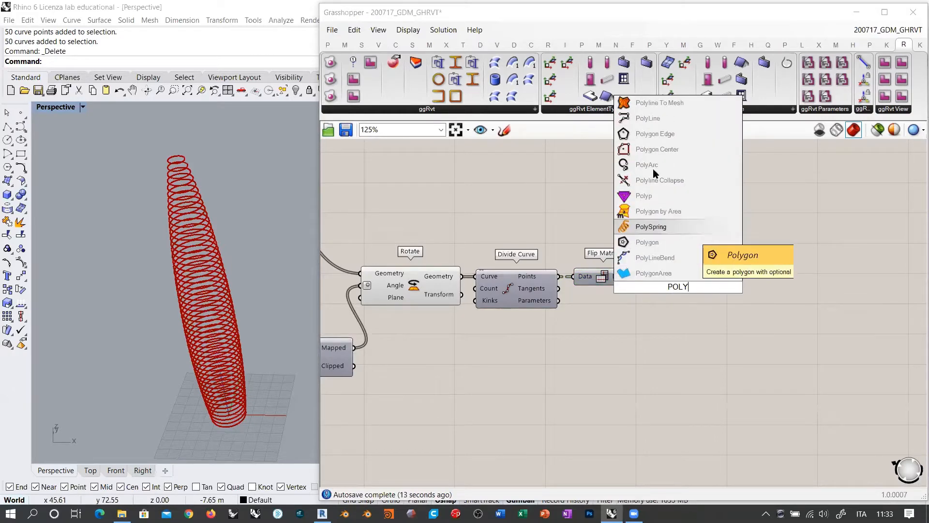
pyautogui.click(647, 118)
pyautogui.scroll(4, 625, 286)
pyautogui.moveTo(643, 272); pyautogui.dragTo(668, 272)
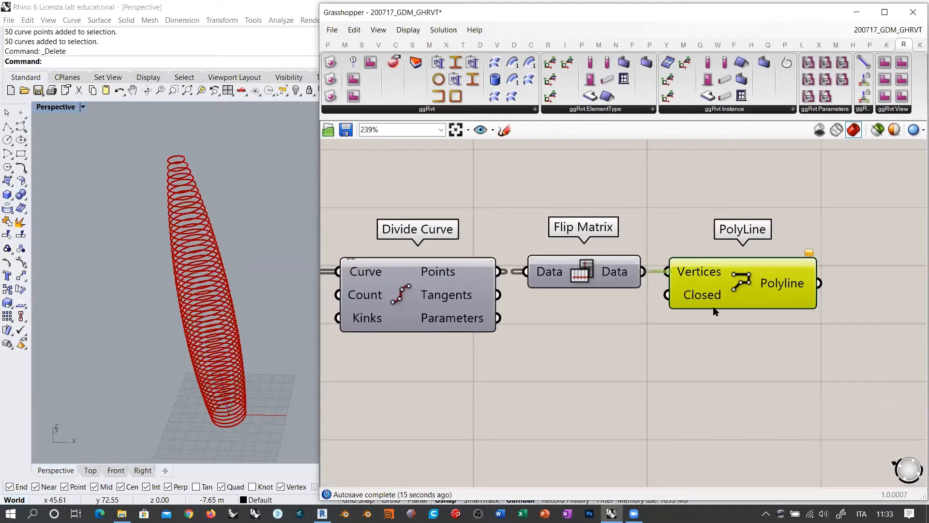
pyautogui.moveTo(213, 352)
pyautogui.mouseDown(button='right')
pyautogui.moveTo(244, 281)
pyautogui.moveTo(207, 374)
pyautogui.moveTo(205, 359)
pyautogui.mouseUp(button='right')
pyautogui.moveTo(812, 291); pyautogui.dragTo(596, 300, button='right')
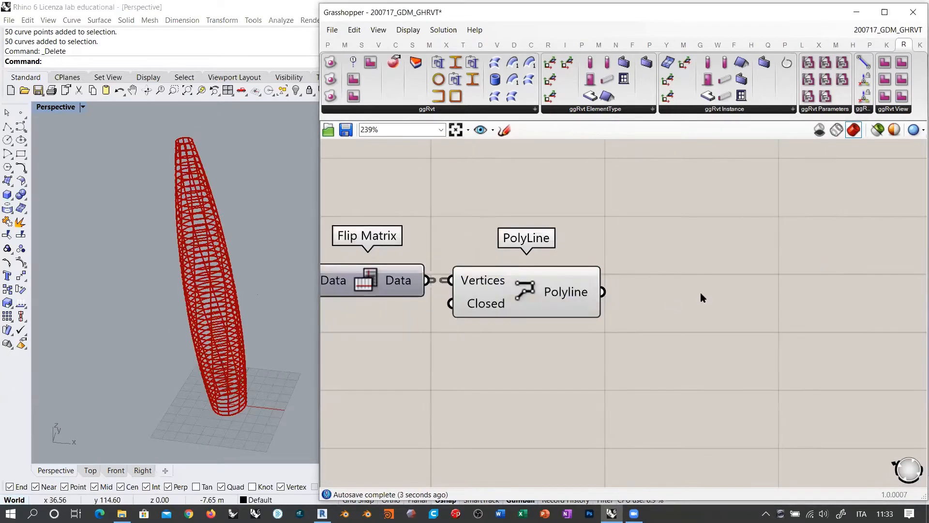
# Step: Add an Explode component fed by PolyLine's Polyline output and turn off the preview of PolyLine
pyautogui.doubleClick(701, 293)
pyautogui.write('EXPLO')
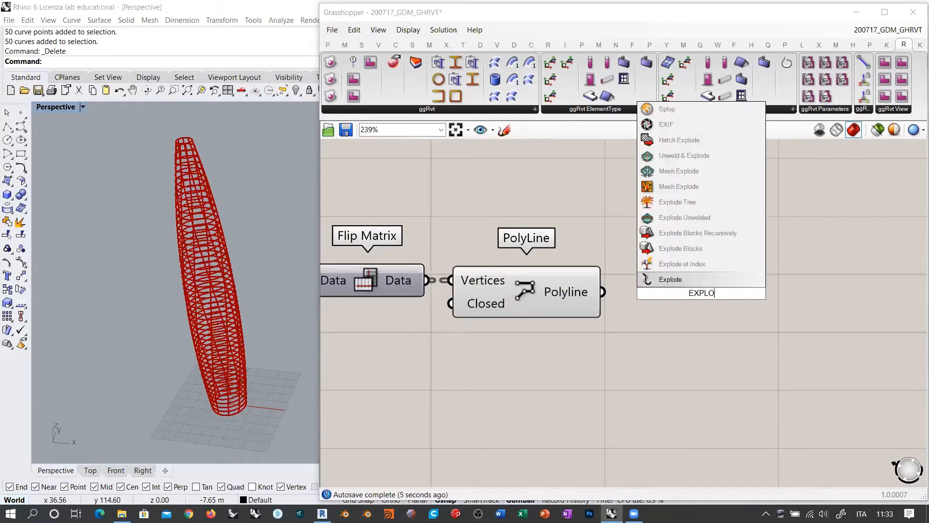
pyautogui.click(671, 279)
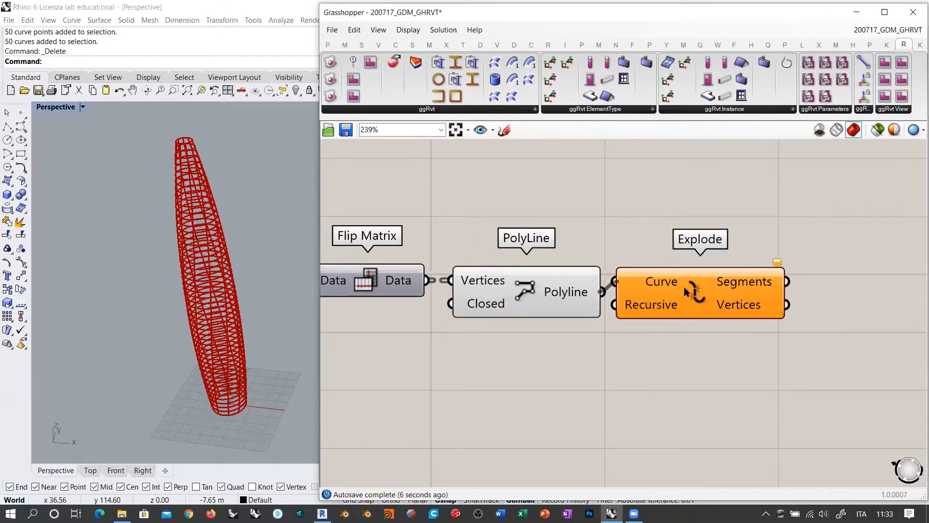
pyautogui.moveTo(686, 286); pyautogui.dragTo(696, 296)
pyautogui.click(569, 295)
pyautogui.hotkey('ctrl', 'q')
pyautogui.moveTo(740, 334); pyautogui.dragTo(591, 324, button='right')
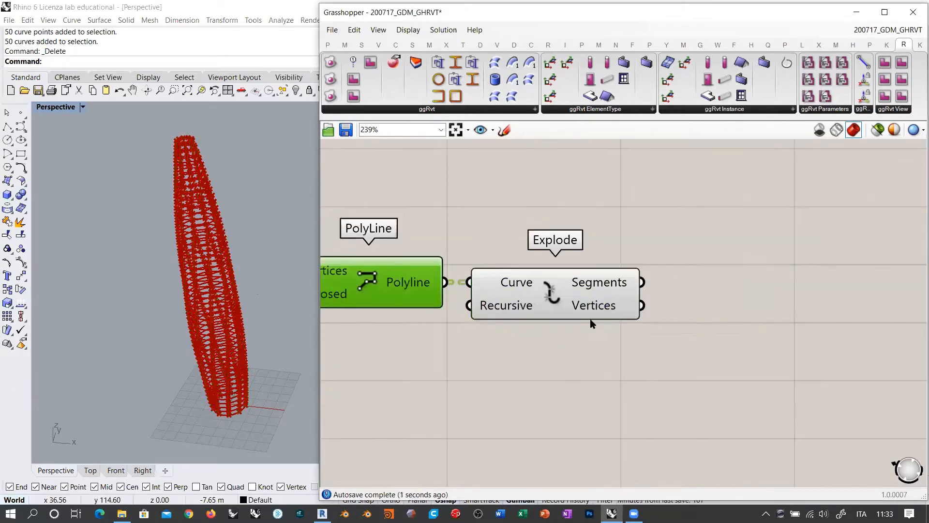
pyautogui.scroll(3, 602, 293)
pyautogui.moveTo(595, 281)
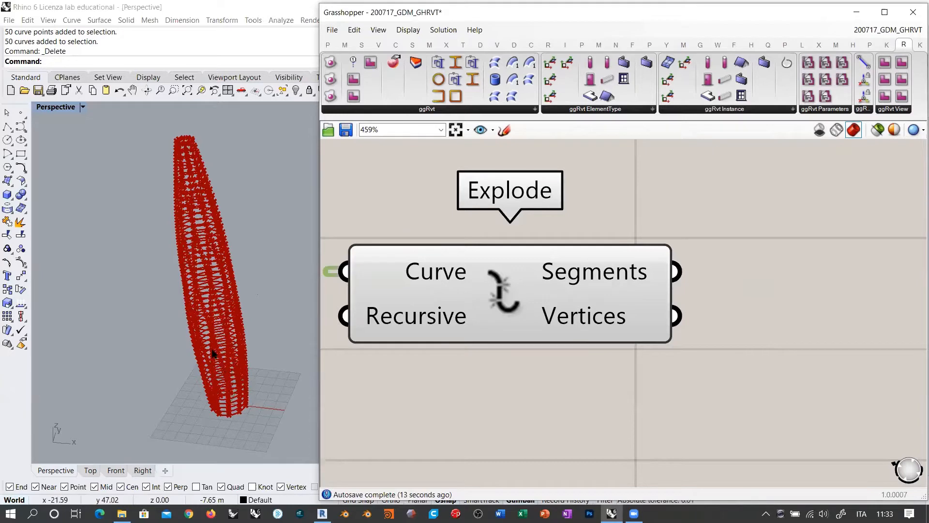
# Step: Create a Number Slider with value 11 below Rotate and connect it to the Count input of Divide Curve
pyautogui.moveTo(504, 321); pyautogui.dragTo(722, 321, button='right')
pyautogui.scroll(-3, 714, 312)
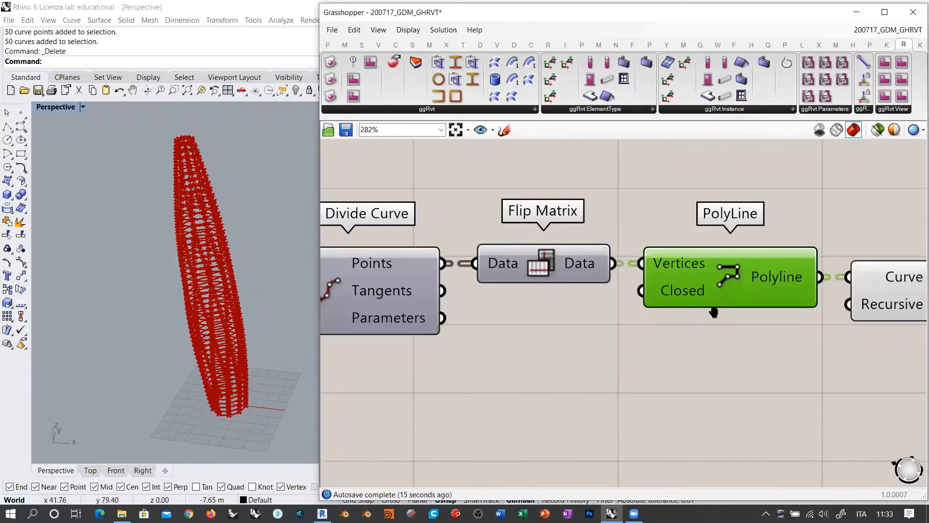
pyautogui.moveTo(504, 317); pyautogui.dragTo(716, 315, button='right')
pyautogui.moveTo(505, 290); pyautogui.dragTo(665, 264, button='right')
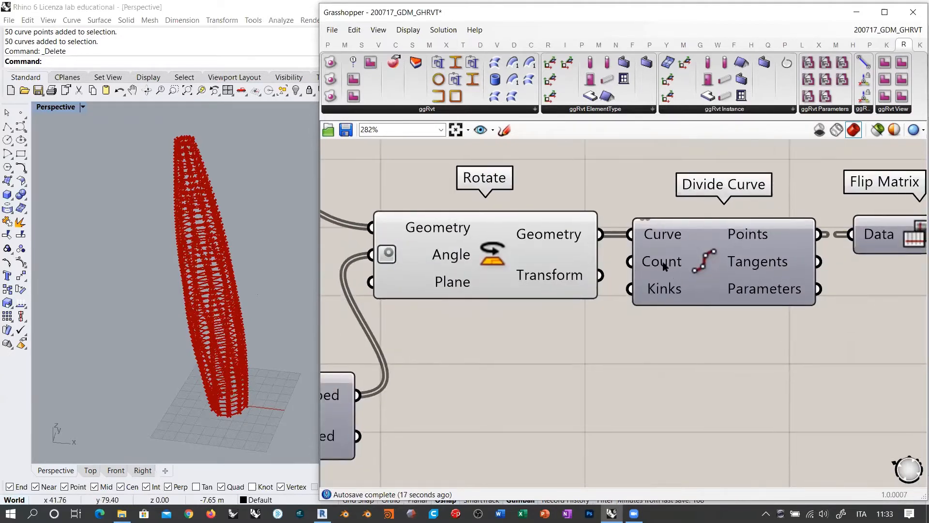
pyautogui.moveTo(665, 266)
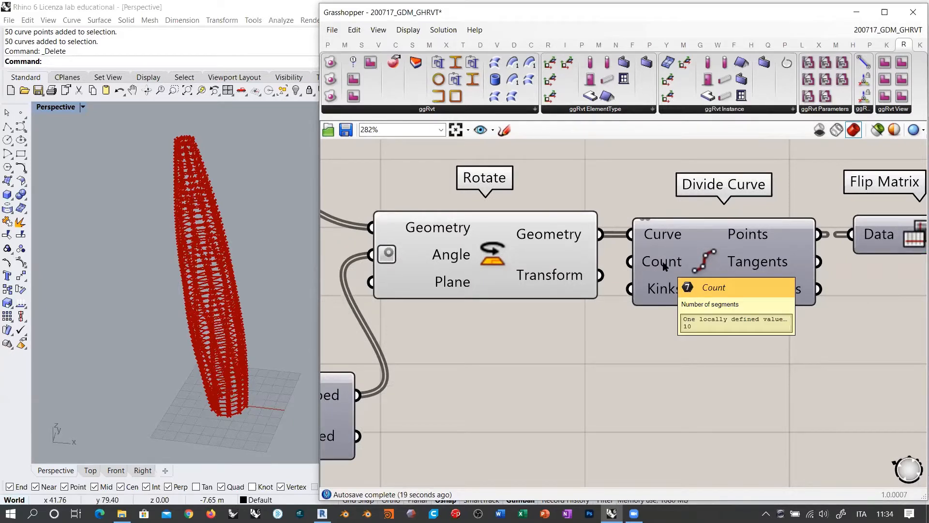
pyautogui.doubleClick(566, 369)
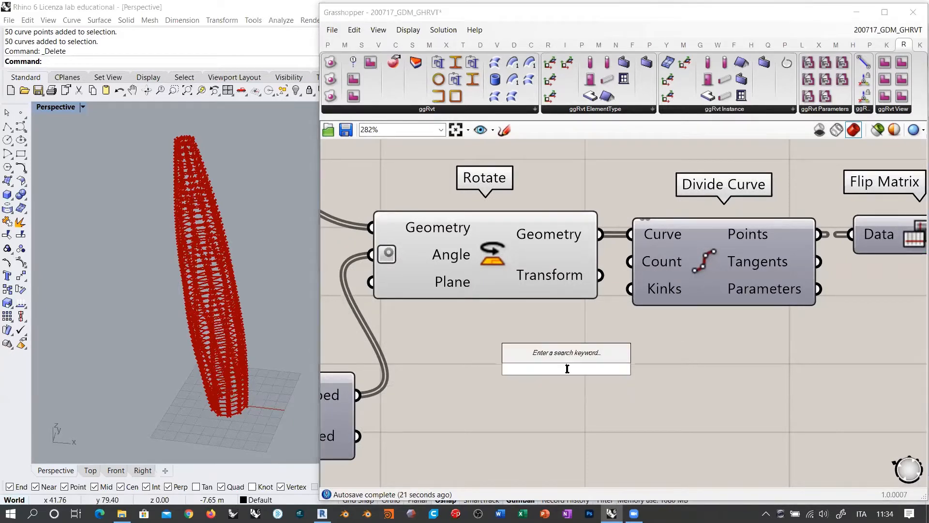
pyautogui.write('11')
pyautogui.press('Return')
pyautogui.moveTo(600, 364); pyautogui.dragTo(497, 333)
pyautogui.moveTo(605, 338); pyautogui.dragTo(630, 261)
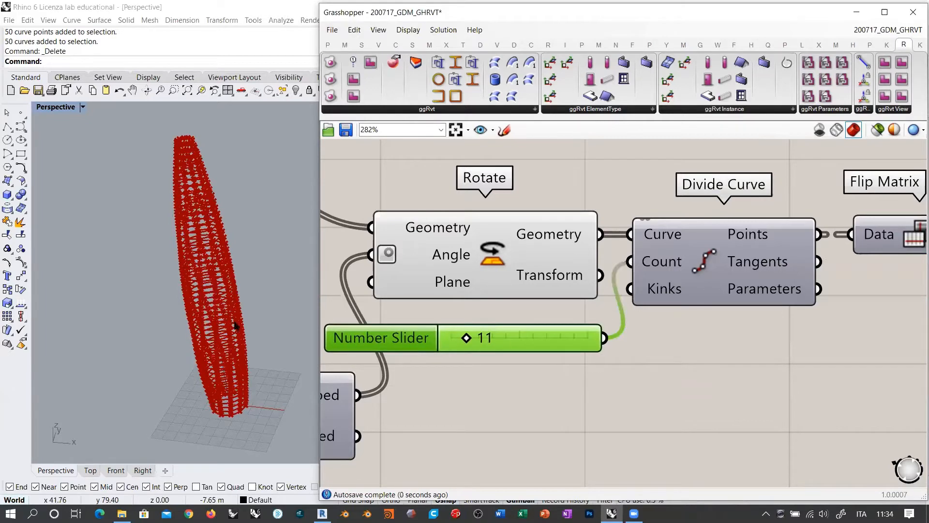
pyautogui.moveTo(686, 349); pyautogui.dragTo(665, 352, button='right')
pyautogui.scroll(-4, 387, 334)
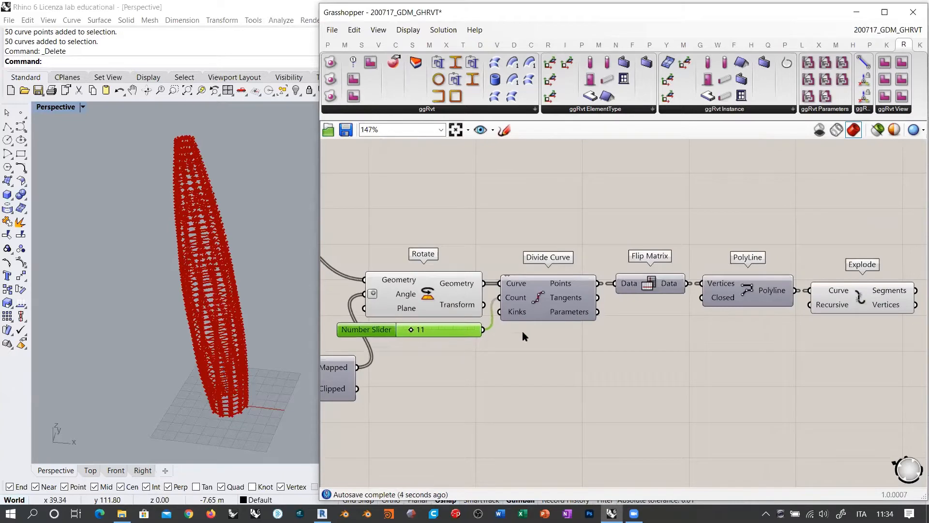
# Step: Inspect the data structure of Explode's Segments output
pyautogui.moveTo(522, 332); pyautogui.dragTo(282, 338, button='right')
pyautogui.moveTo(556, 342); pyautogui.dragTo(452, 343, button='right')
pyautogui.rightClick(544, 299)
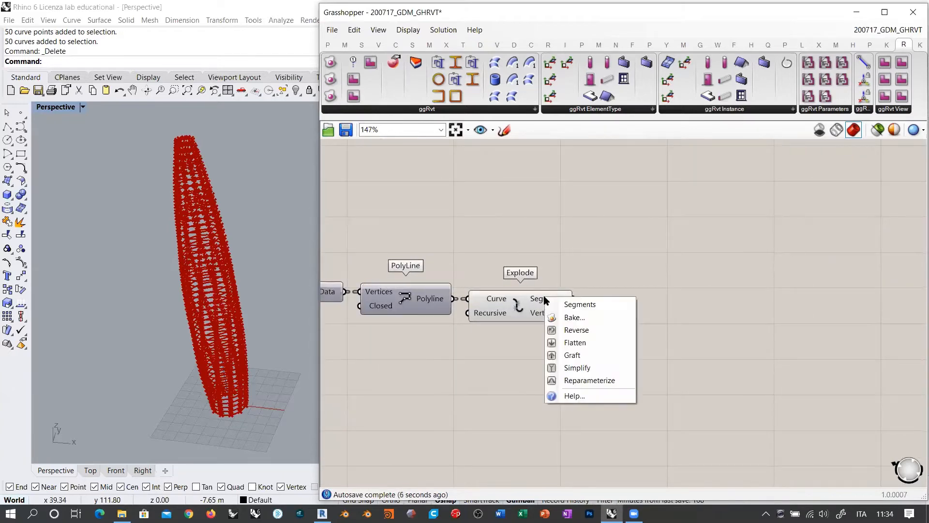
pyautogui.press('Escape')
pyautogui.moveTo(546, 301)
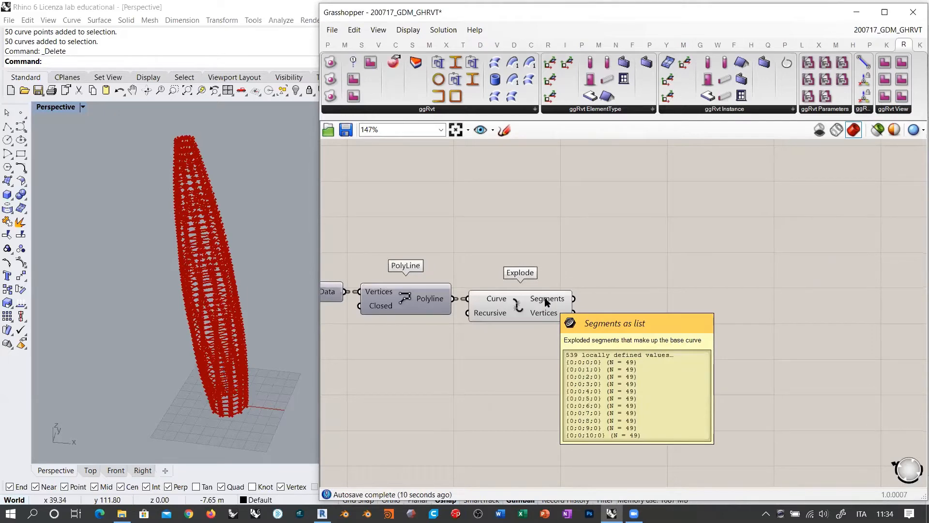
# Step: Locate the earlier column definition on the canvas and select its profile, material and ggRvt ColumnType components
pyautogui.scroll(-6, 791, 289)
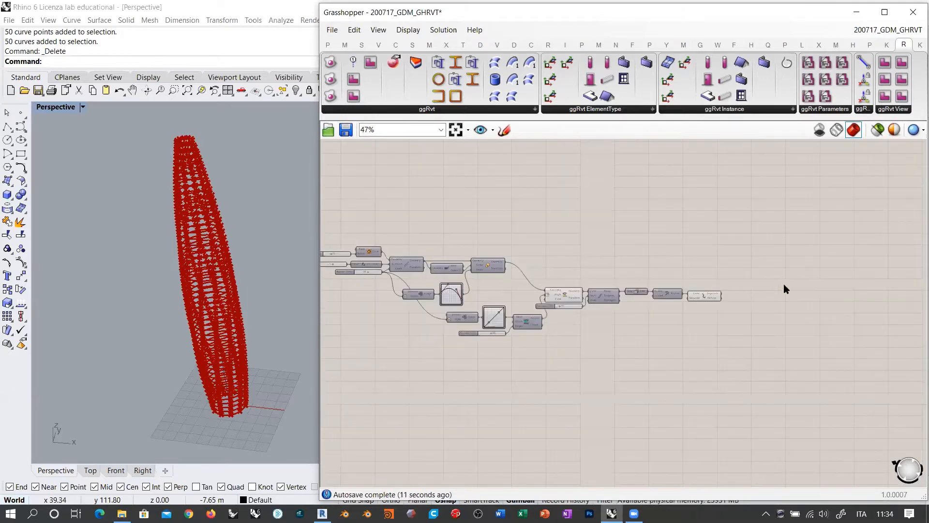
pyautogui.moveTo(440, 236); pyautogui.dragTo(714, 269, button='right')
pyautogui.moveTo(566, 348); pyautogui.dragTo(641, 373, button='right')
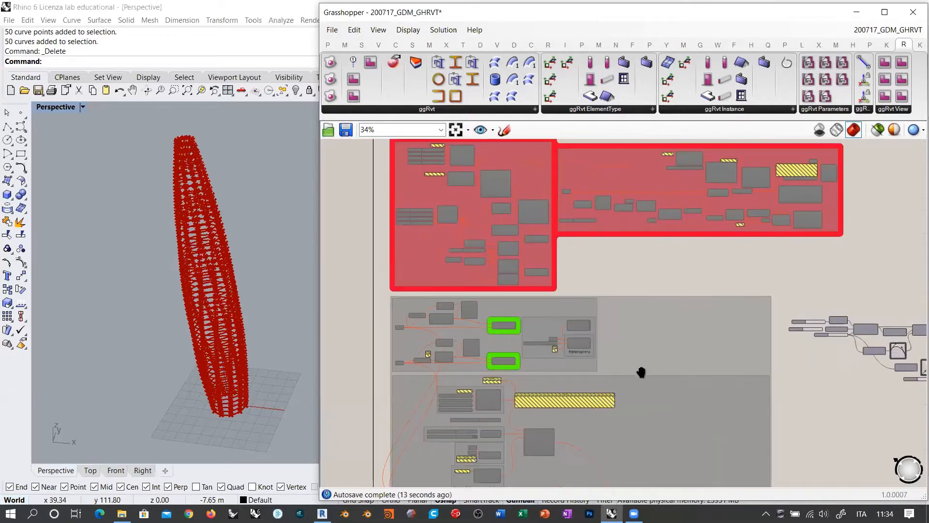
pyautogui.moveTo(587, 351); pyautogui.dragTo(650, 232, button='right')
pyautogui.scroll(2, 695, 331)
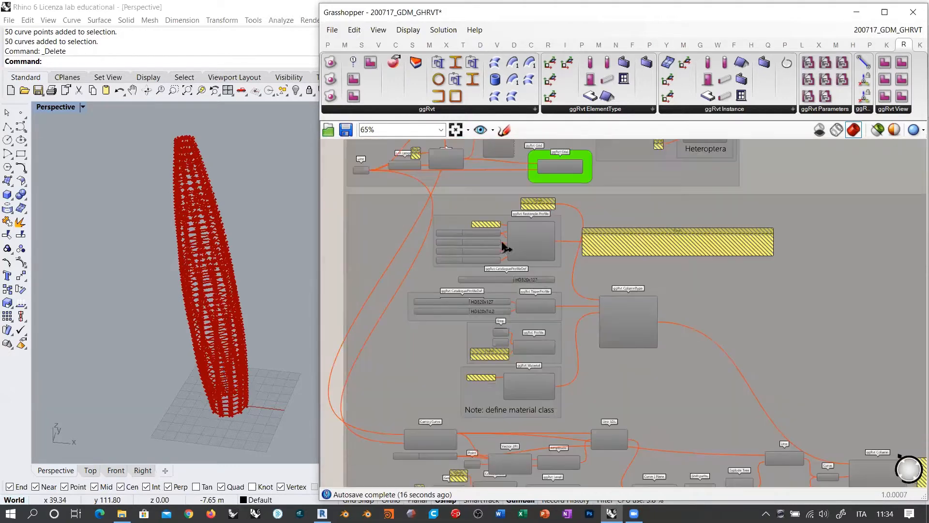
pyautogui.scroll(2, 655, 362)
pyautogui.scroll(2, 649, 222)
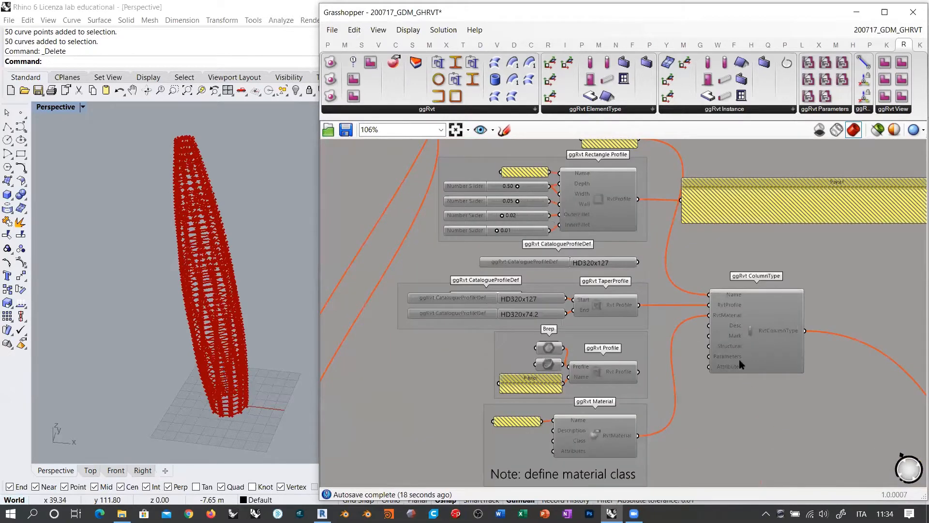
pyautogui.scroll(-2, 658, 277)
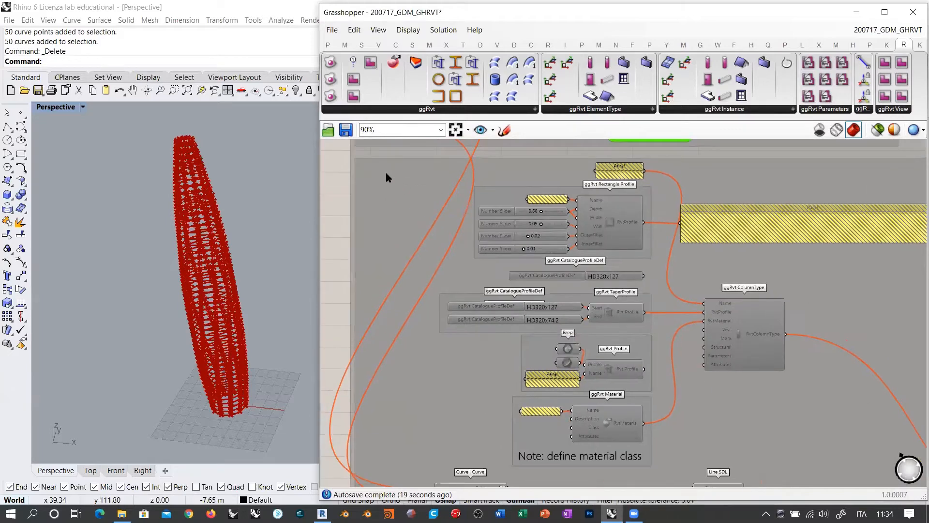
pyautogui.moveTo(335, 151); pyautogui.dragTo(798, 481)
# Step: Bring the ggRvt Column component from the earlier column definition to beside the tower's Explode component
pyautogui.moveTo(721, 355); pyautogui.dragTo(556, 276, button='right')
pyautogui.moveTo(900, 469); pyautogui.dragTo(643, 359, button='right')
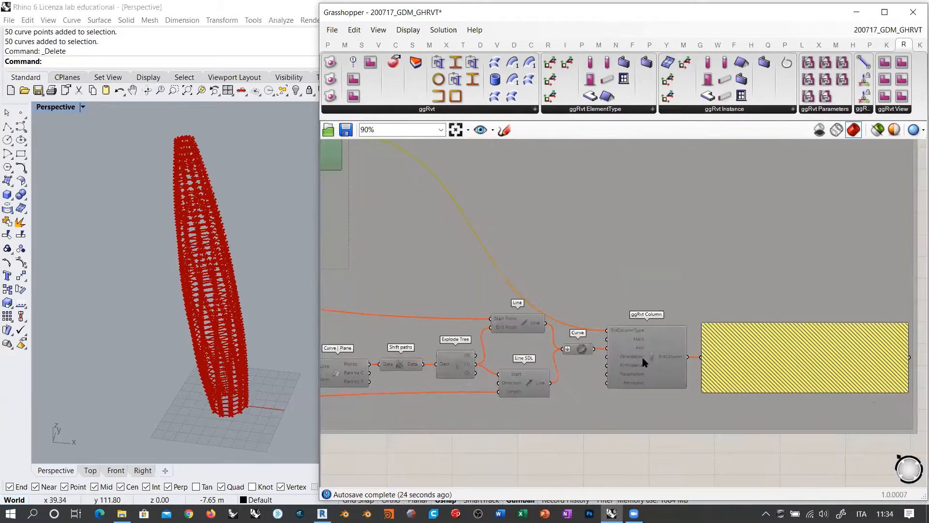
pyautogui.scroll(4, 626, 324)
pyautogui.scroll(-5, 537, 317)
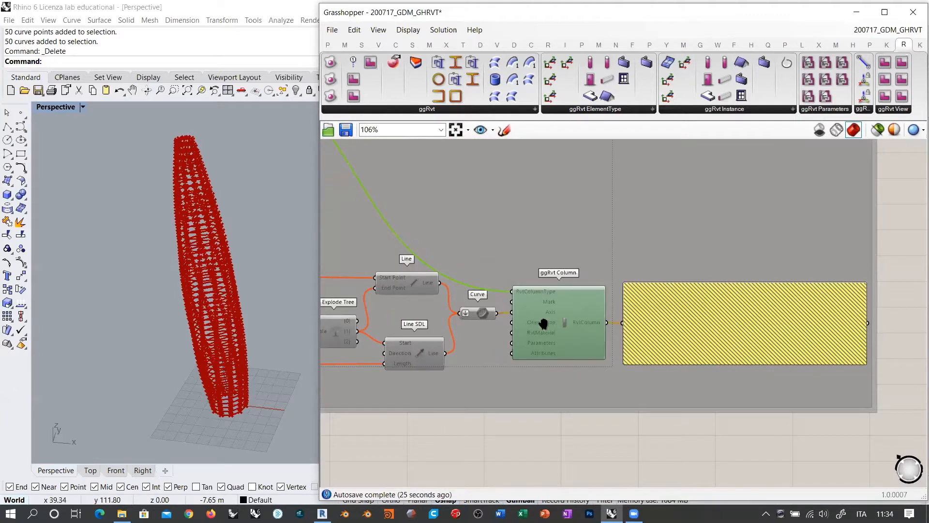
pyautogui.scroll(-4, 540, 344)
pyautogui.moveTo(540, 342); pyautogui.dragTo(599, 257)
pyautogui.scroll(6, 584, 240)
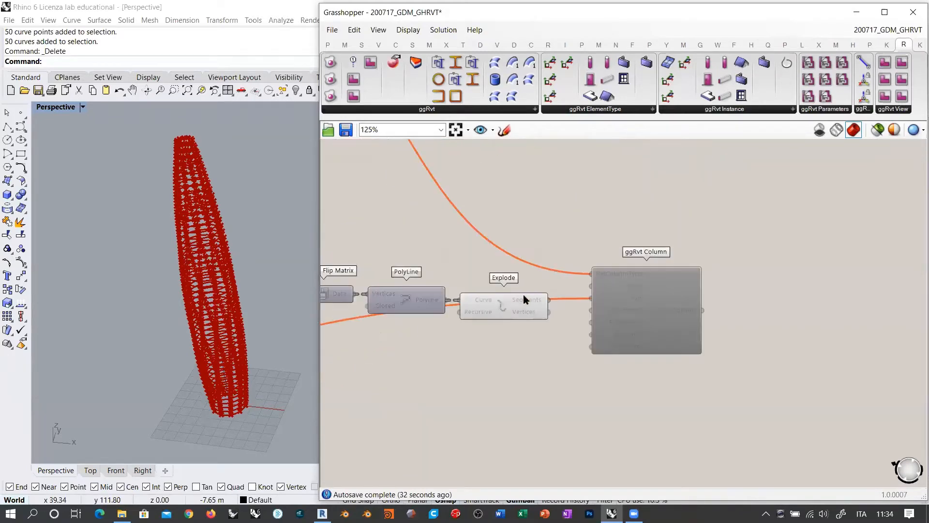
# Step: Turn off the preview of Explode and connect its Segments output to the Axis input of ggRvt Column
pyautogui.click(532, 300)
pyautogui.hotkey('ctrl', 'q')
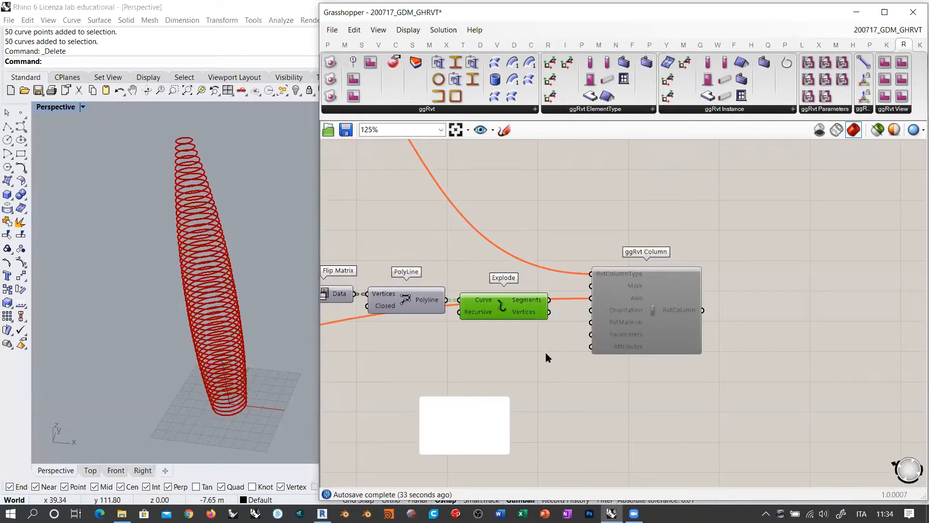
pyautogui.moveTo(634, 297)
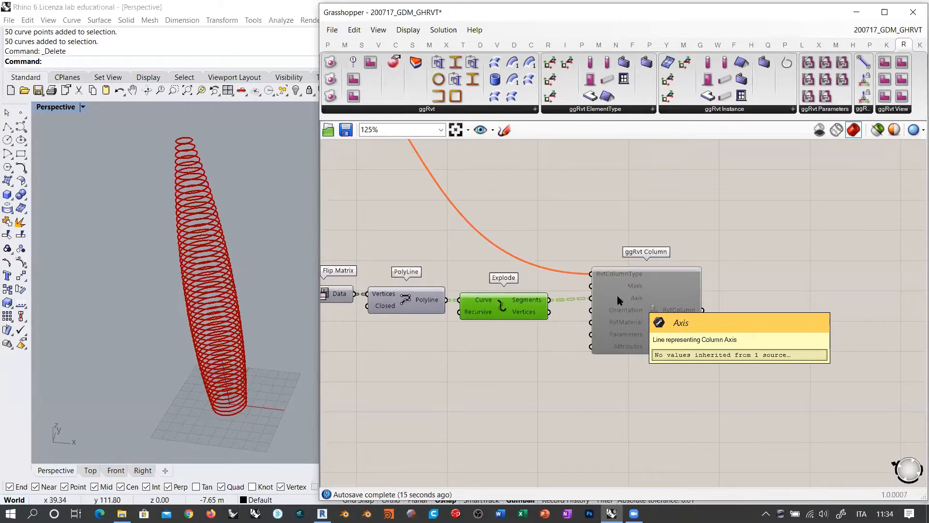
pyautogui.rightClick(530, 301)
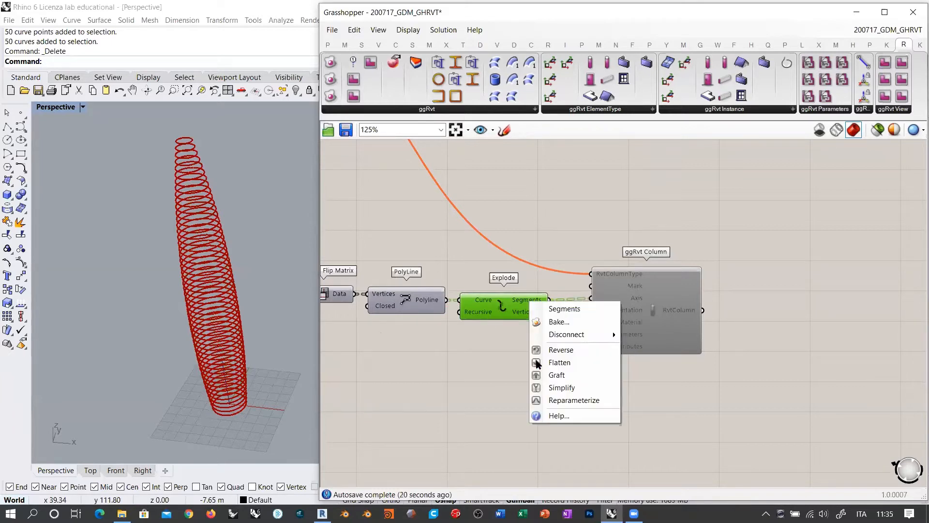
pyautogui.click(475, 355)
pyautogui.scroll(3, 532, 311)
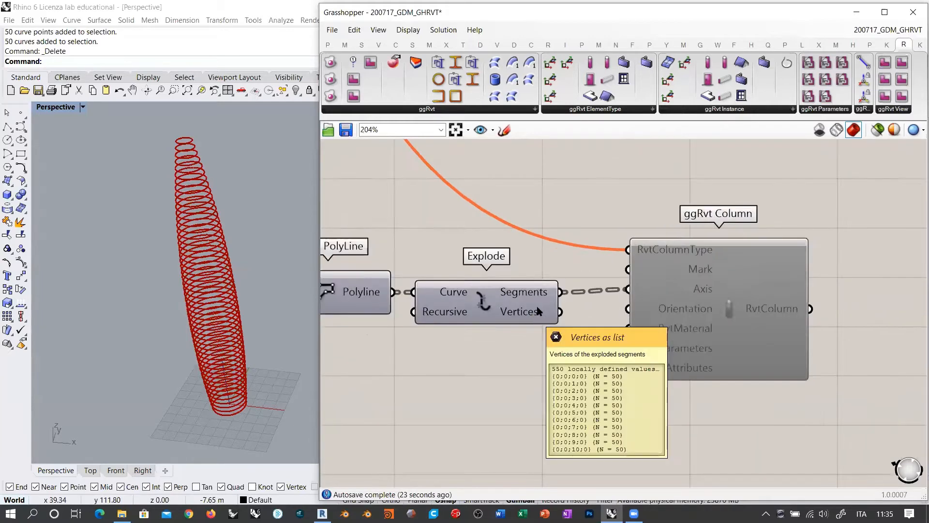
pyautogui.moveTo(749, 320); pyautogui.dragTo(735, 325)
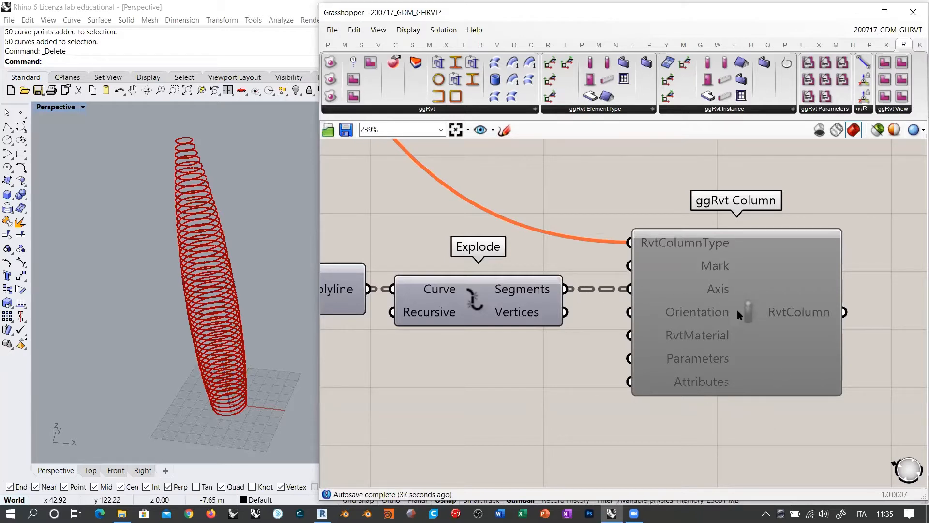
# Step: Select the whole column definition, from the profile, material and ColumnType components to ggRvt Column, and enable it
pyautogui.scroll(-5, 745, 309)
pyautogui.moveTo(773, 338); pyautogui.dragTo(774, 352, button='right')
pyautogui.scroll(-2, 777, 347)
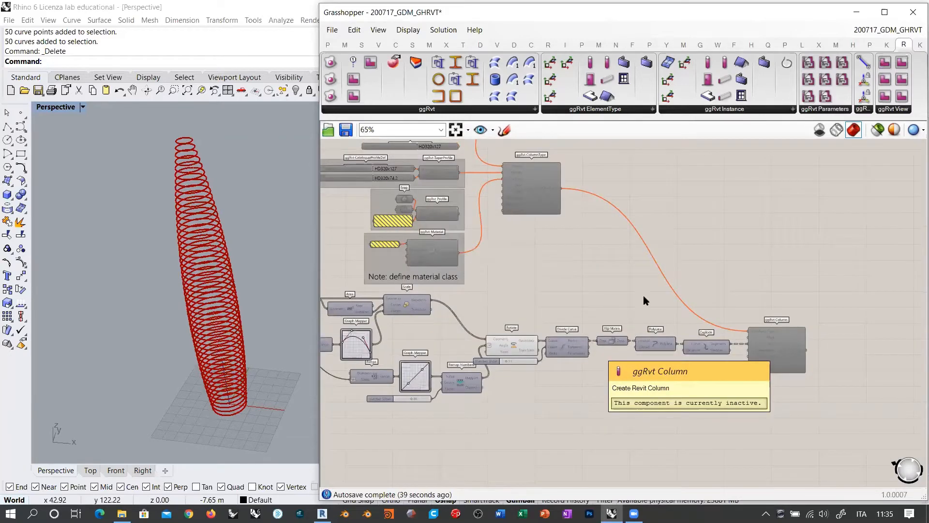
pyautogui.scroll(-2, 780, 345)
pyautogui.moveTo(719, 172); pyautogui.dragTo(488, 359)
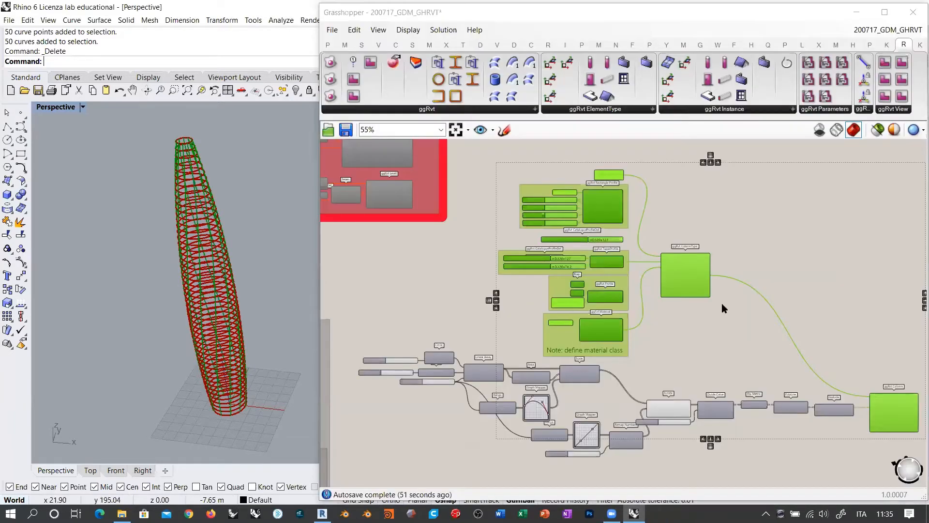
pyautogui.click(845, 375)
# Step: Examine the generated columns along the tower in the Perspective and Top views, checking their profiles and how they are oriented
pyautogui.moveTo(864, 397); pyautogui.dragTo(629, 306, button='right')
pyautogui.moveTo(170, 286); pyautogui.dragTo(259, 390, button='right')
pyautogui.scroll(6, 216, 381)
pyautogui.scroll(3, 265, 338)
pyautogui.moveTo(265, 338); pyautogui.dragTo(302, 173, button='right')
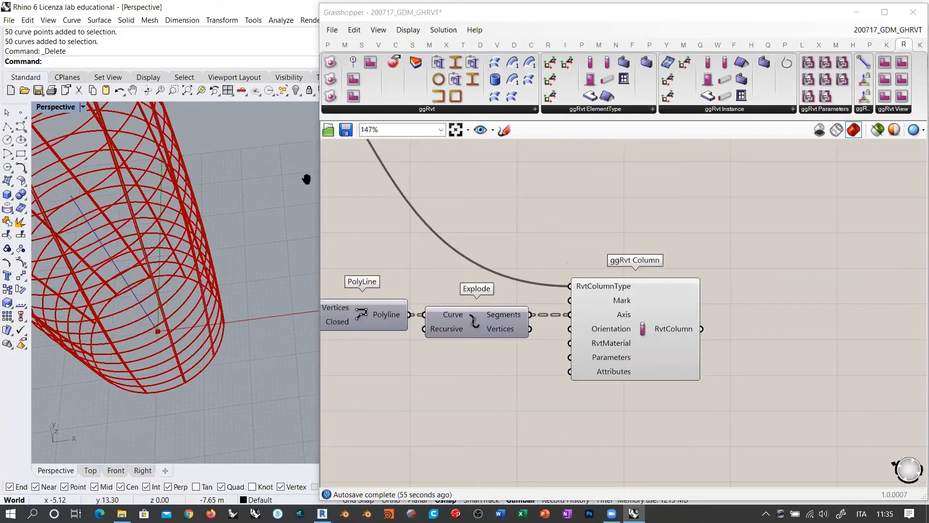
pyautogui.click(90, 470)
pyautogui.scroll(3, 200, 306)
pyautogui.scroll(-6, 196, 310)
pyautogui.moveTo(199, 287); pyautogui.dragTo(189, 371, button='right')
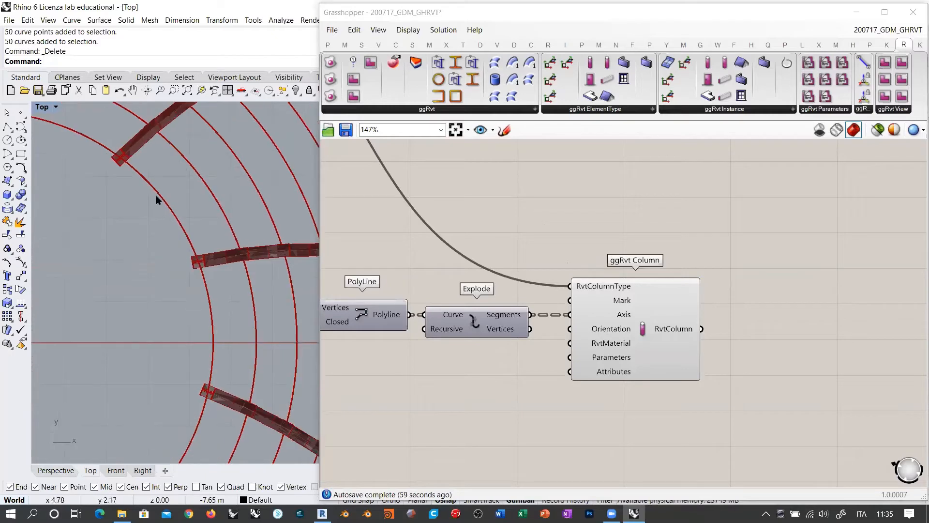
pyautogui.moveTo(72, 160); pyautogui.dragTo(216, 226, button='right')
pyautogui.moveTo(89, 295); pyautogui.dragTo(213, 282, button='right')
pyautogui.scroll(-5, 190, 273)
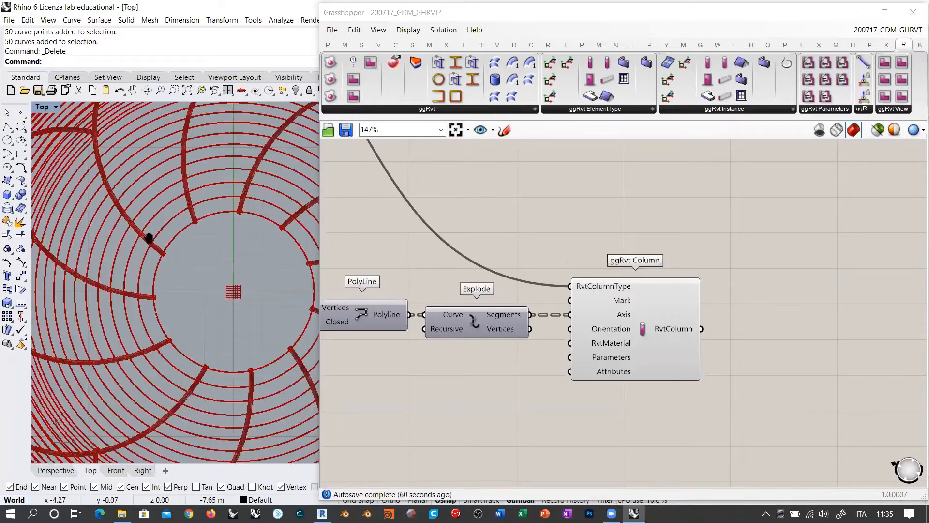
pyautogui.scroll(-5, 183, 294)
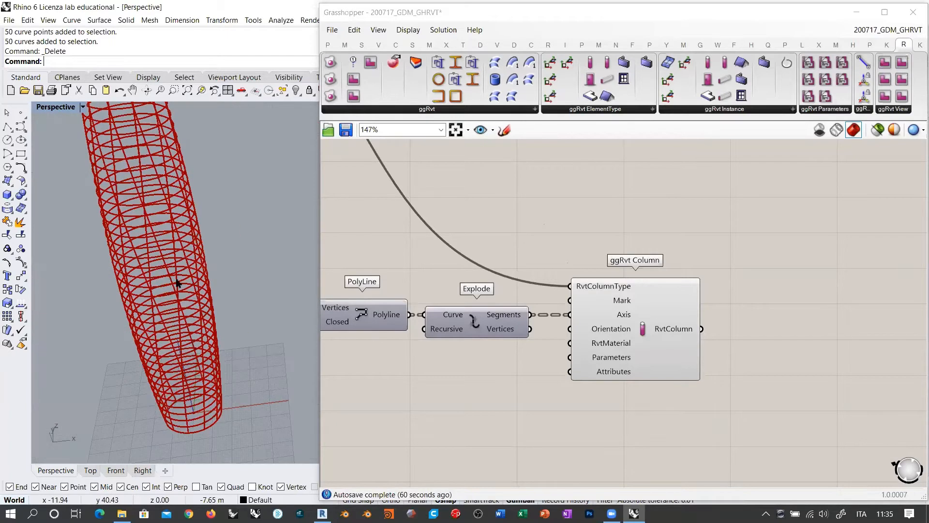
pyautogui.keyDown('shift'); pyautogui.moveTo(213, 293); pyautogui.dragTo(230, 301, button='right'); pyautogui.keyUp('shift')
pyautogui.scroll(-3, 235, 306)
# Step: Replace the taper profile on the ggRvt ColumnType's RvtProfile input with the RvtProfile output of the ggRvt Rectangle Profile component
pyautogui.moveTo(588, 316); pyautogui.dragTo(769, 354, button='right')
pyautogui.scroll(-3, 493, 217)
pyautogui.moveTo(572, 231); pyautogui.dragTo(671, 320, button='right')
pyautogui.scroll(1, 441, 179)
pyautogui.moveTo(441, 178); pyautogui.dragTo(618, 257, button='right')
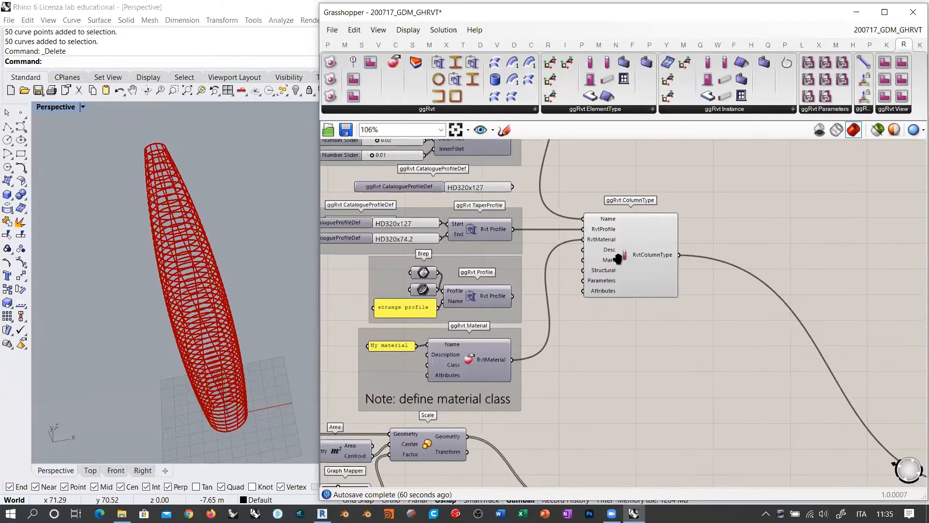
pyautogui.scroll(2, 640, 281)
pyautogui.moveTo(479, 237); pyautogui.dragTo(613, 268, button='right')
pyautogui.scroll(-1, 676, 279)
pyautogui.scroll(-1, 643, 255)
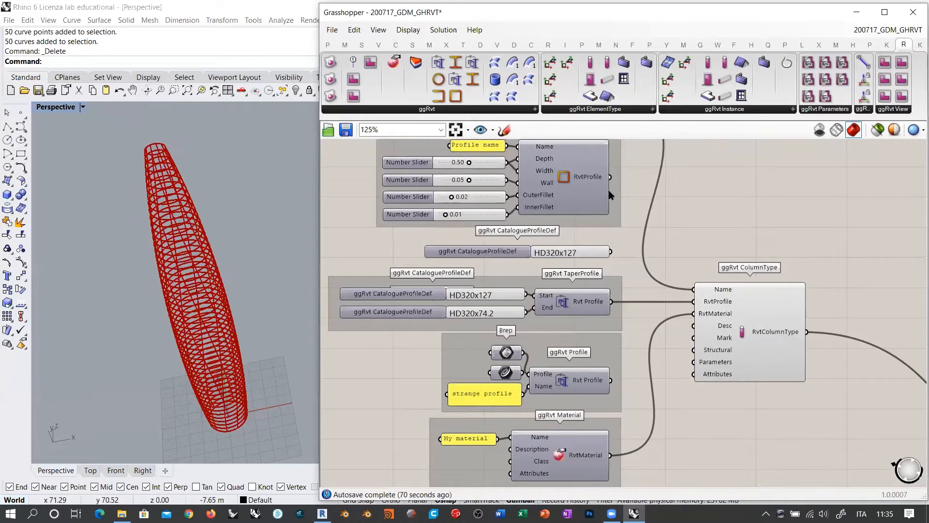
pyautogui.moveTo(609, 177); pyautogui.dragTo(693, 301)
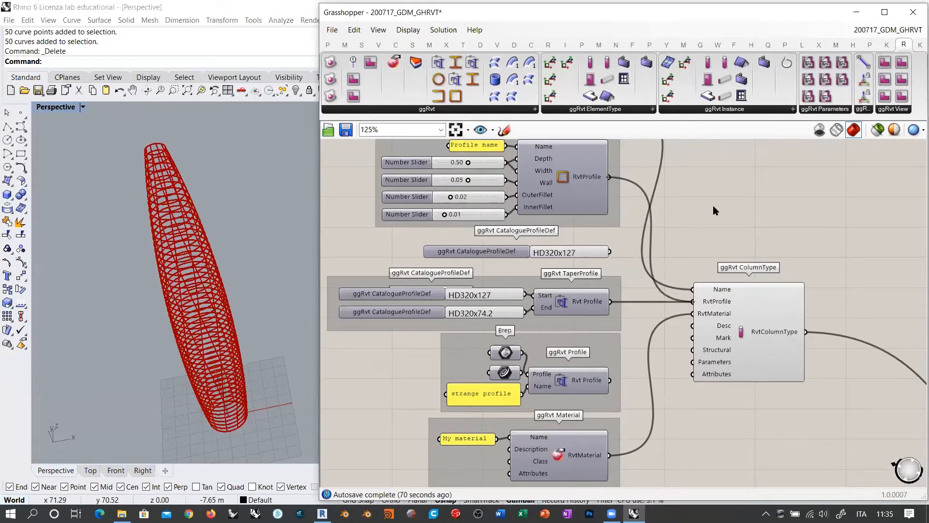
# Step: Inspect the rectangular-profile columns from above in the Top view and return to the Perspective view
pyautogui.click(91, 470)
pyautogui.scroll(2, 213, 274)
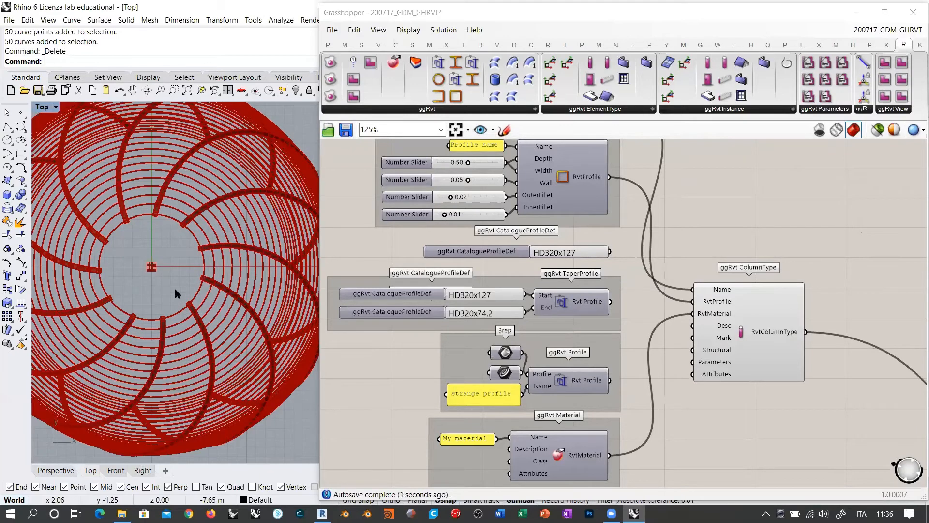
pyautogui.scroll(4, 200, 291)
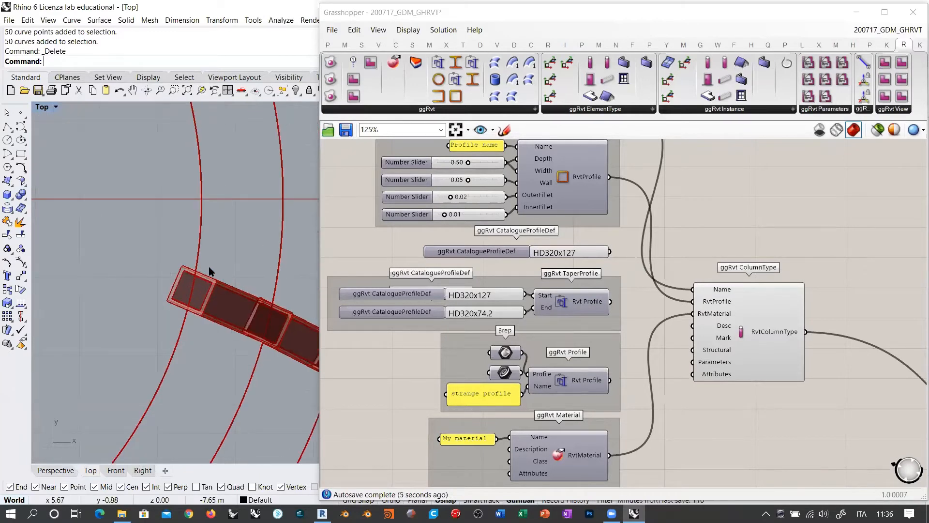
pyautogui.scroll(-4, 209, 262)
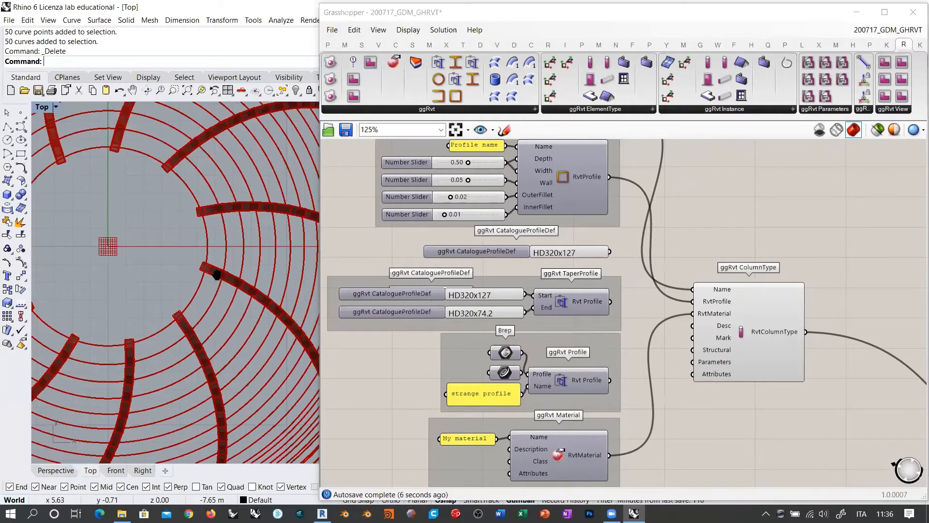
pyautogui.scroll(-2, 217, 275)
pyautogui.click(56, 470)
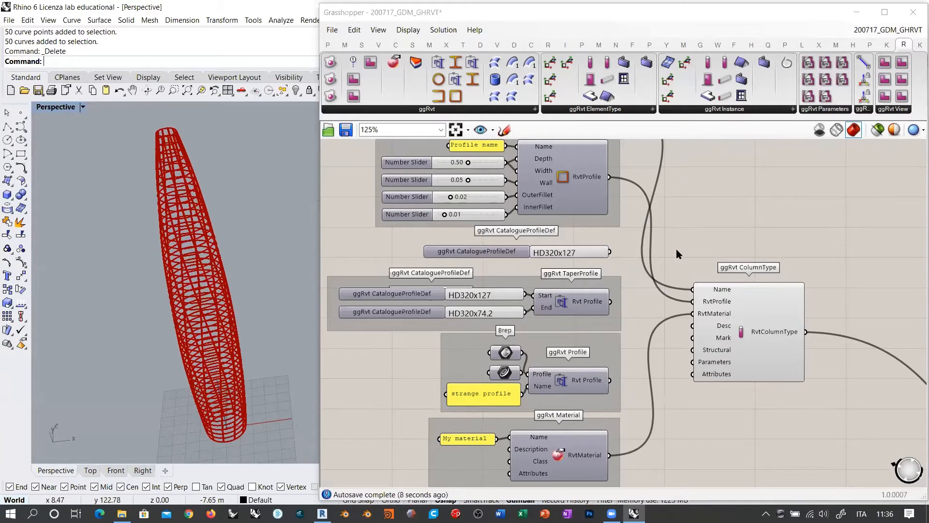
# Step: Move the profile, material and ColumnType components together across the canvas, closer to the ggRvt Column component
pyautogui.scroll(-4, 611, 349)
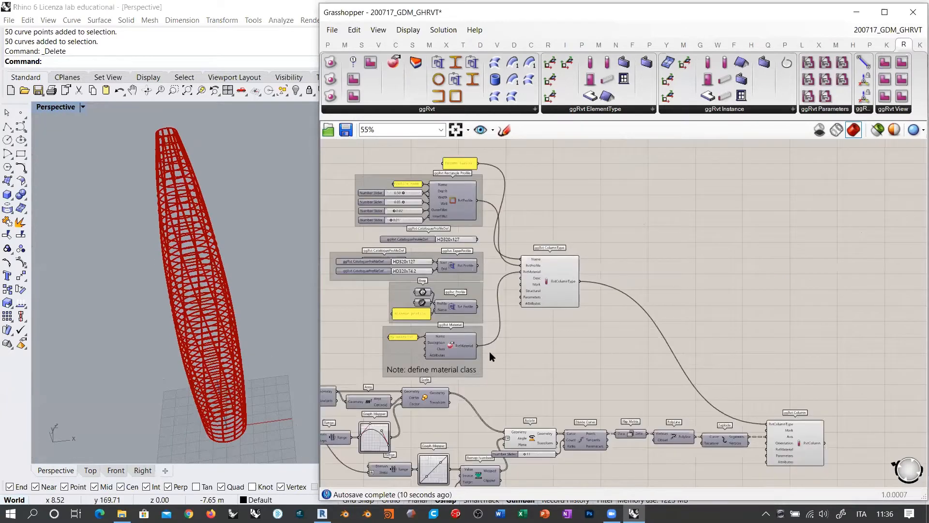
pyautogui.scroll(-2, 490, 352)
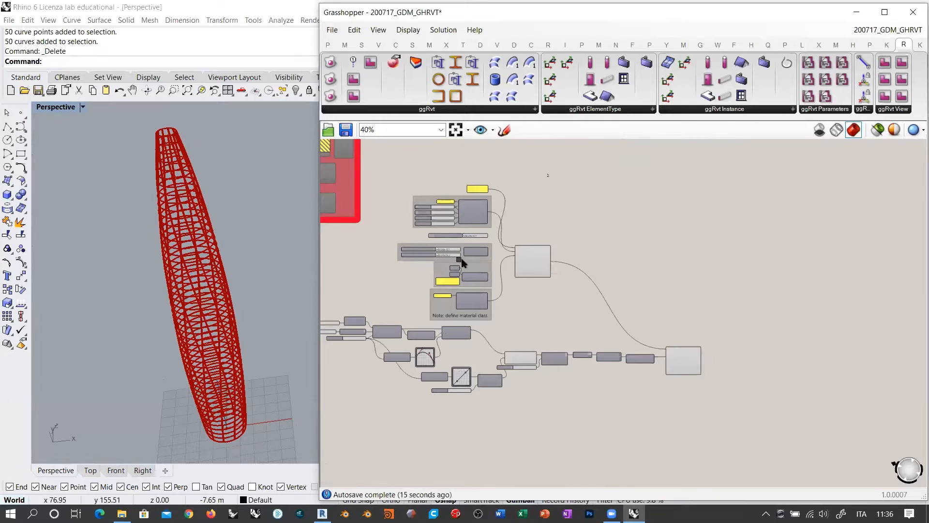
pyautogui.moveTo(550, 172); pyautogui.dragTo(398, 322)
pyautogui.moveTo(478, 297); pyautogui.dragTo(569, 298)
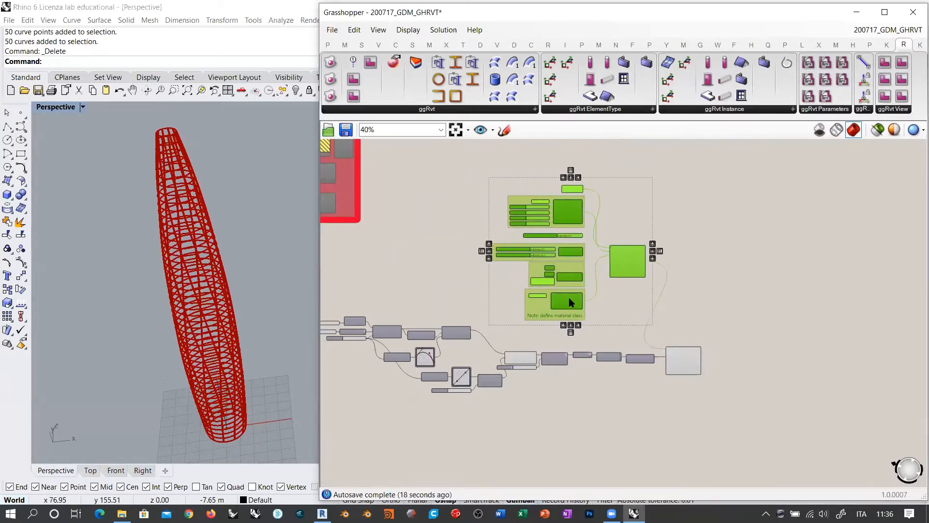
pyautogui.click(702, 315)
# Step: Examine the Orientation input of ggRvt Column and compare it with the column directions around the tower's centre in the Top view
pyautogui.scroll(5, 695, 363)
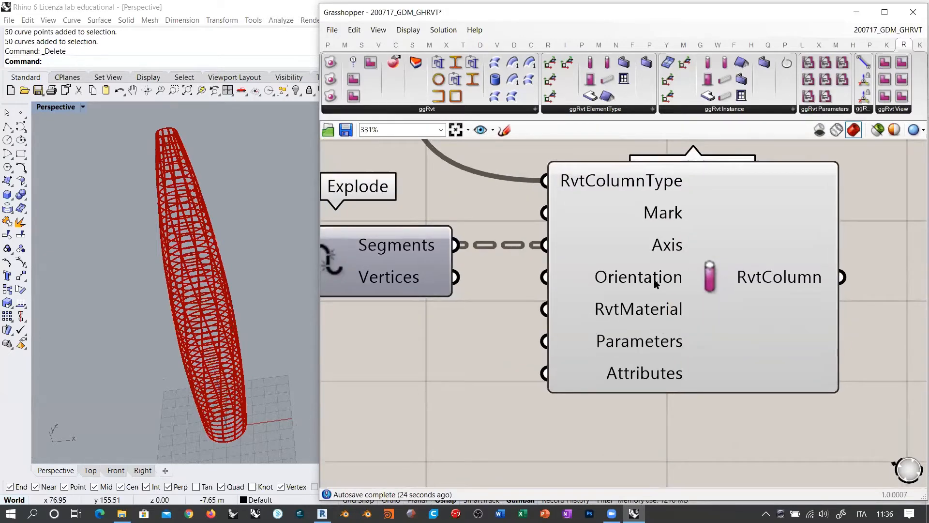
pyautogui.moveTo(657, 282)
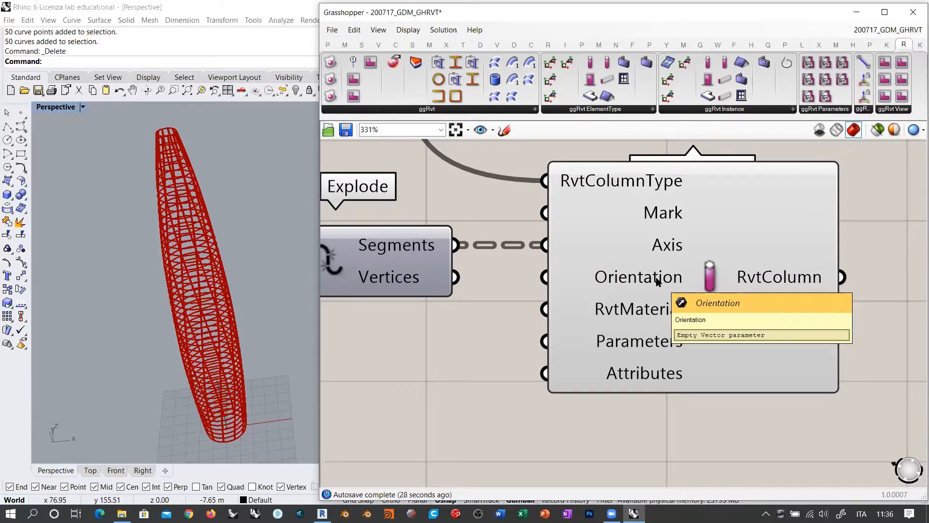
pyautogui.moveTo(208, 380); pyautogui.dragTo(207, 305, button='right')
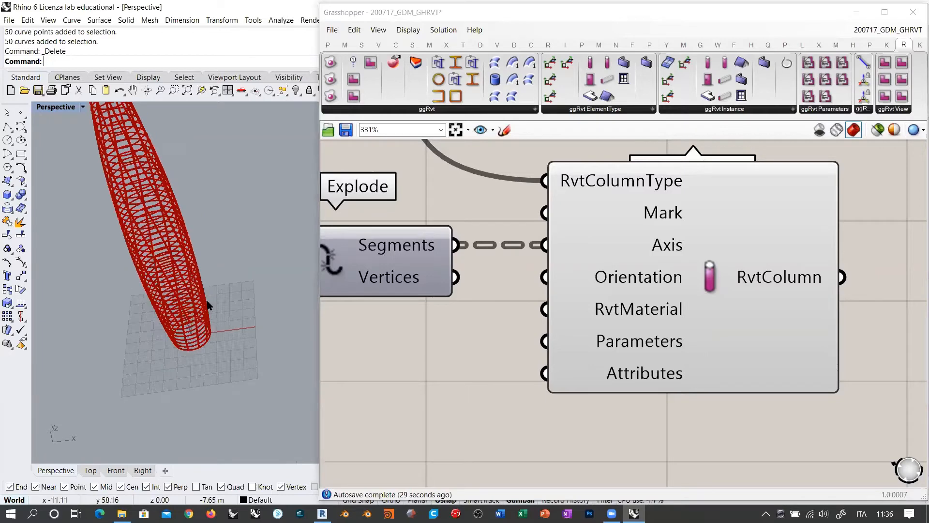
pyautogui.click(90, 471)
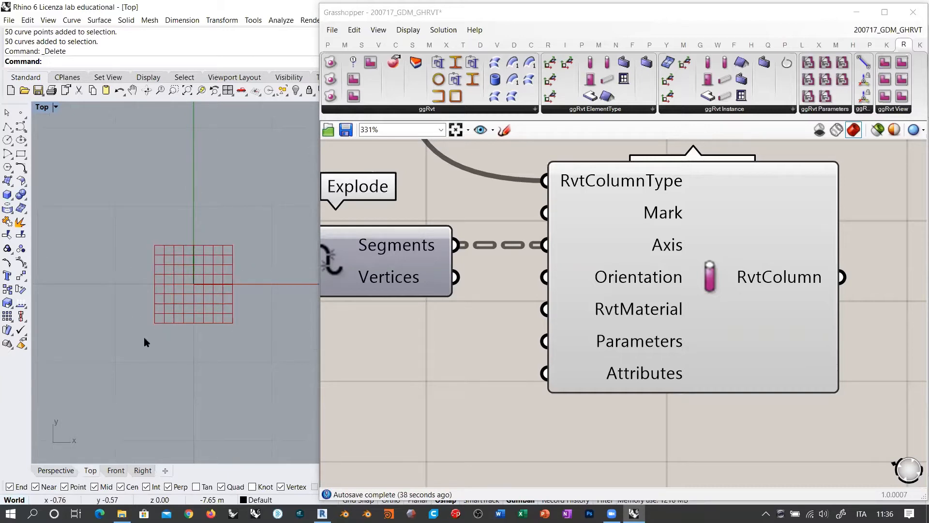
pyautogui.moveTo(190, 281); pyautogui.dragTo(170, 307, button='right')
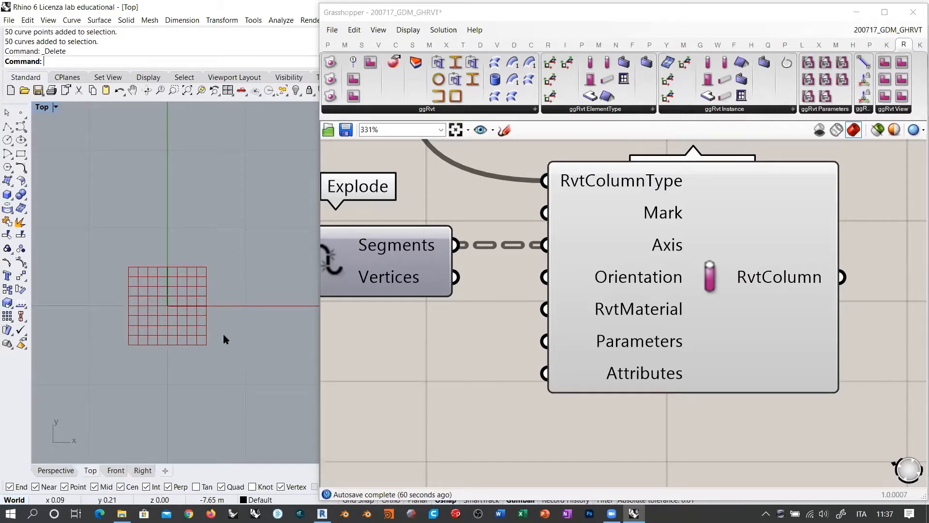
pyautogui.scroll(-6, 187, 279)
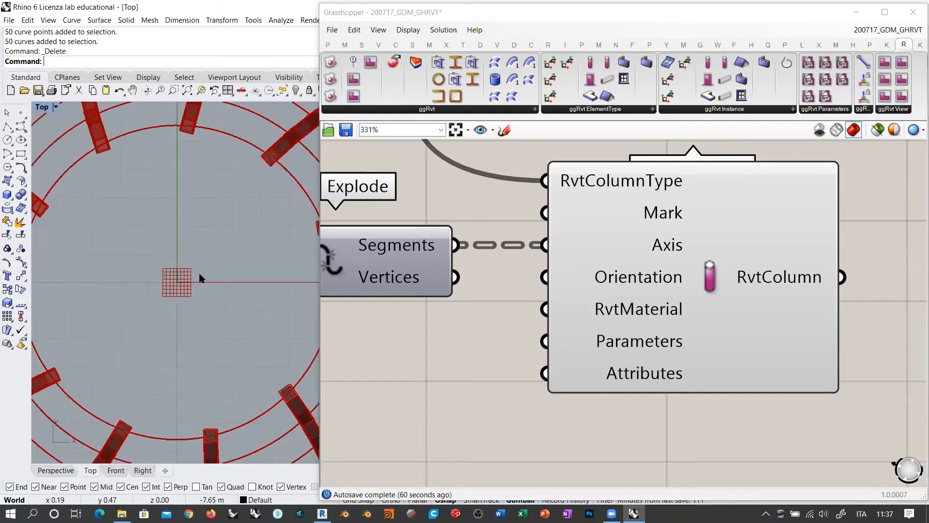
pyautogui.moveTo(178, 280); pyautogui.dragTo(190, 284, button='right')
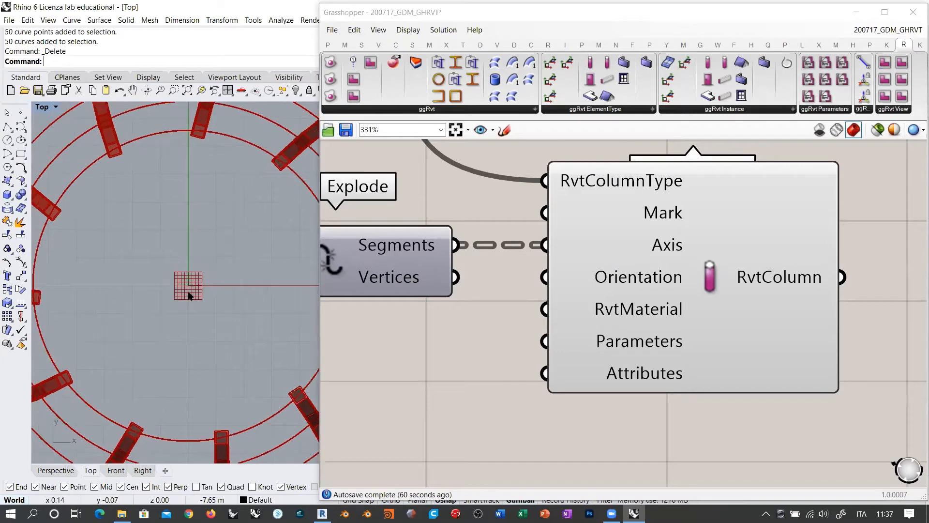
pyautogui.moveTo(465, 333); pyautogui.dragTo(513, 337, button='right')
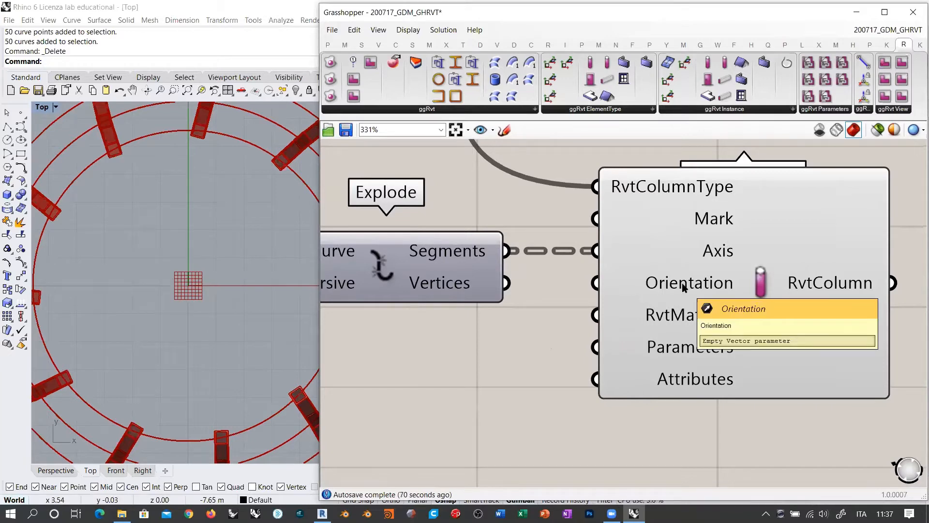
pyautogui.scroll(-3, 678, 285)
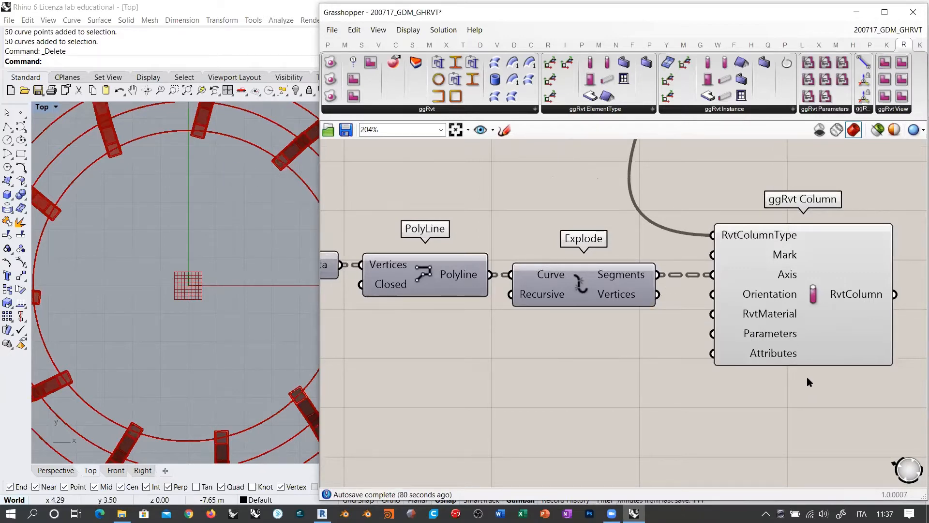
# Step: Move the standalone HD320x127 ggRvt CatalogueProfileDef slightly away from the taper profile group and set it to the EP IPE Beams profile IPEA550
pyautogui.scroll(-6, 806, 376)
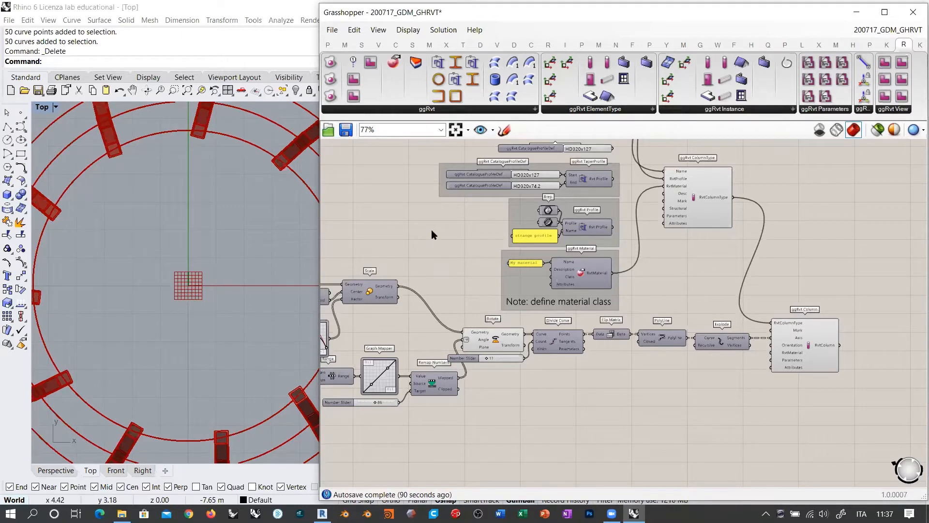
pyautogui.moveTo(431, 230); pyautogui.dragTo(481, 286, button='right')
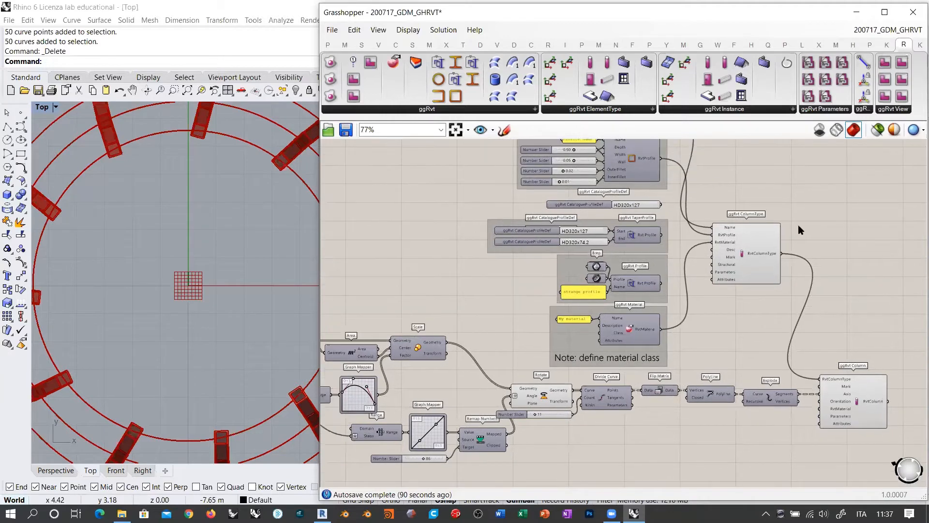
pyautogui.scroll(6, 705, 224)
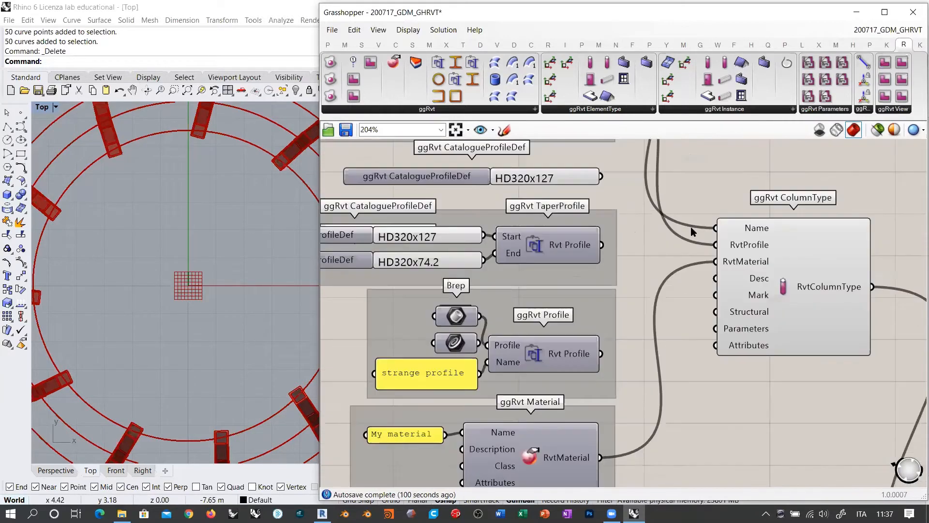
pyautogui.moveTo(603, 244); pyautogui.dragTo(648, 283, button='right')
pyautogui.scroll(-3, 649, 284)
pyautogui.moveTo(656, 337); pyautogui.dragTo(699, 265, button='right')
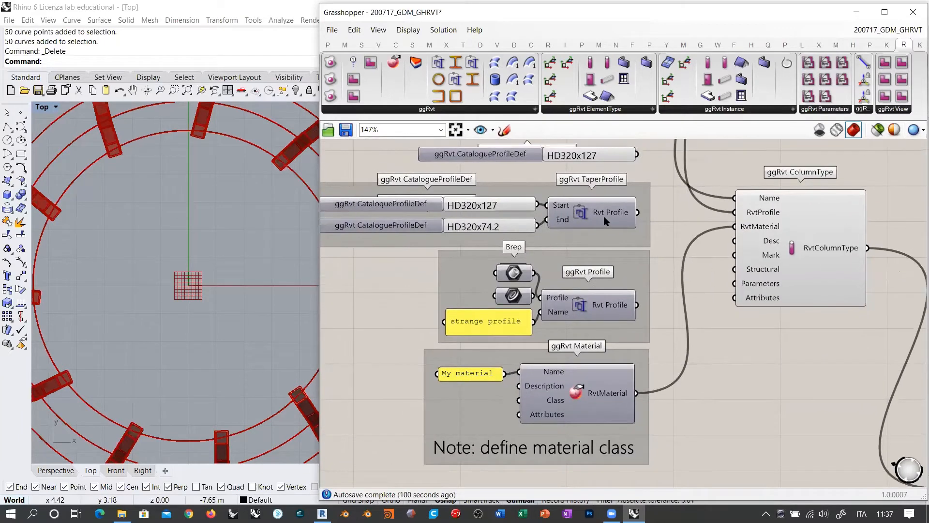
pyautogui.scroll(-2, 603, 216)
pyautogui.scroll(3, 652, 204)
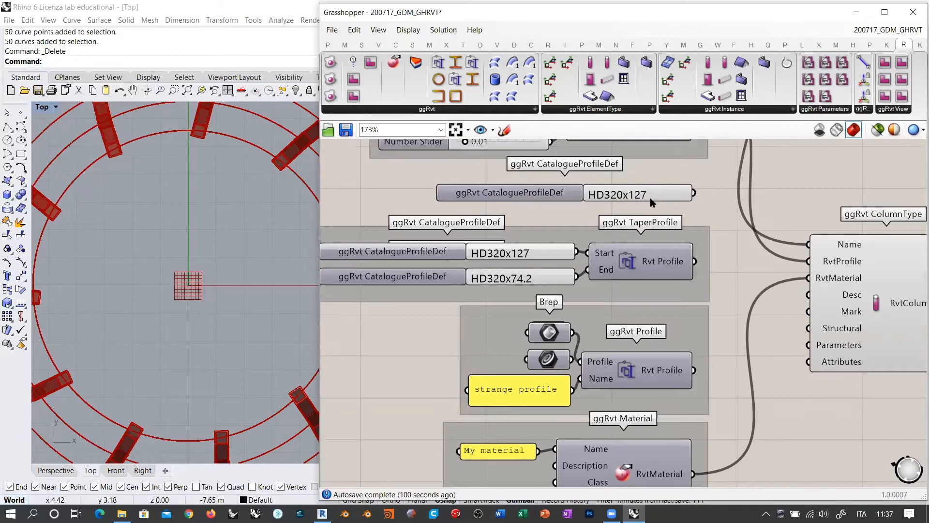
pyautogui.moveTo(652, 202); pyautogui.dragTo(647, 179)
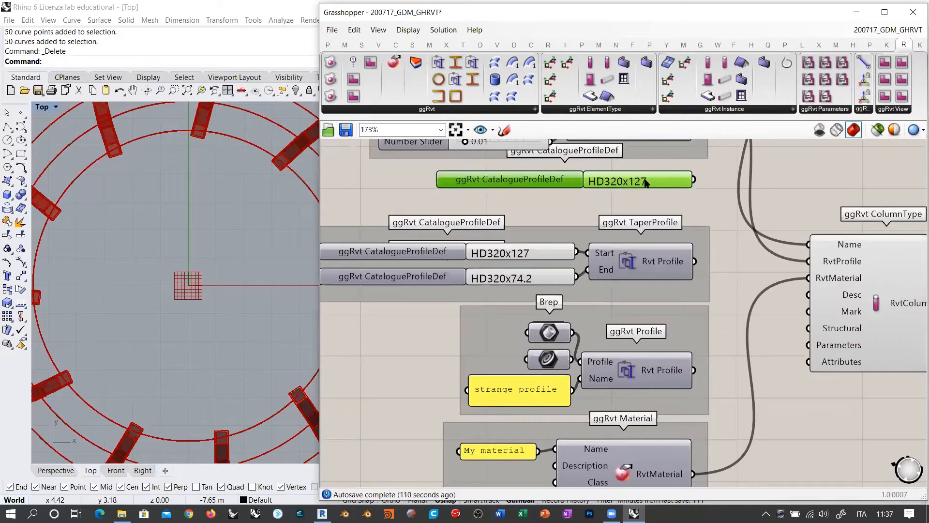
pyautogui.rightClick(648, 180)
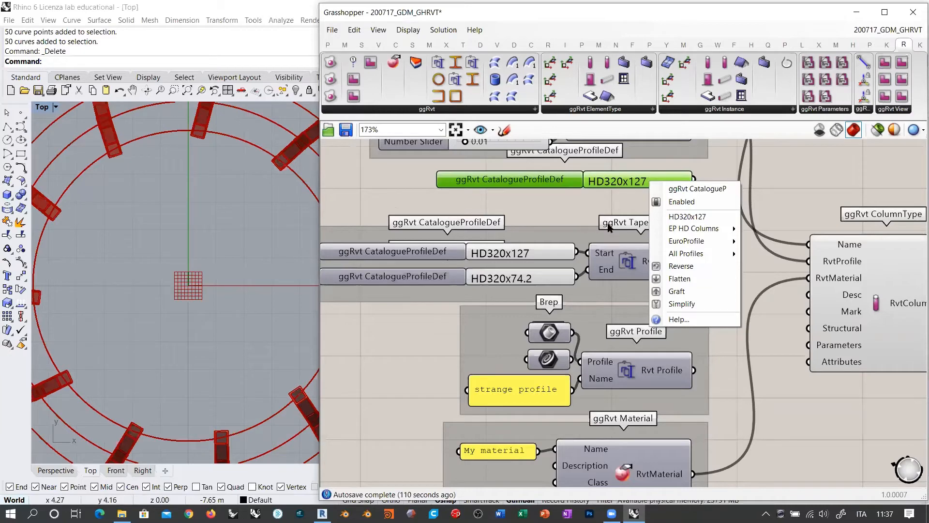
pyautogui.moveTo(690, 253)
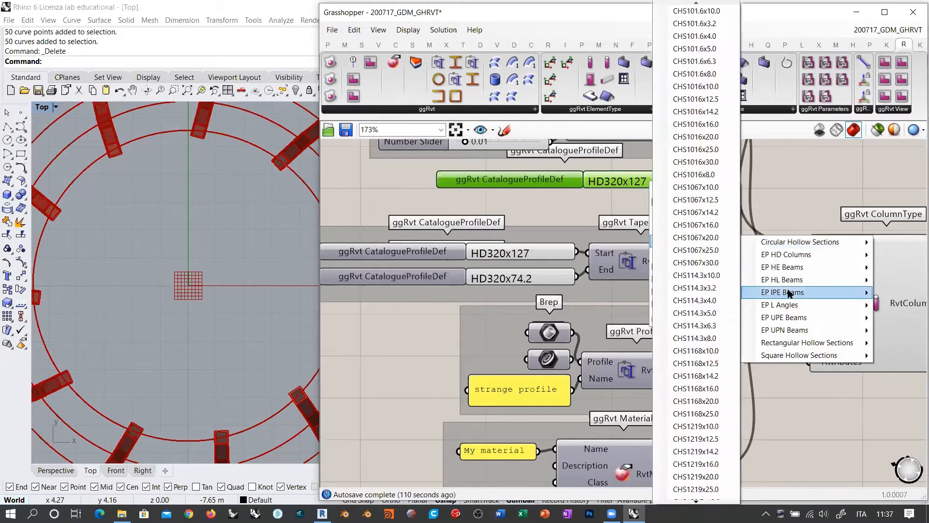
pyautogui.moveTo(789, 294)
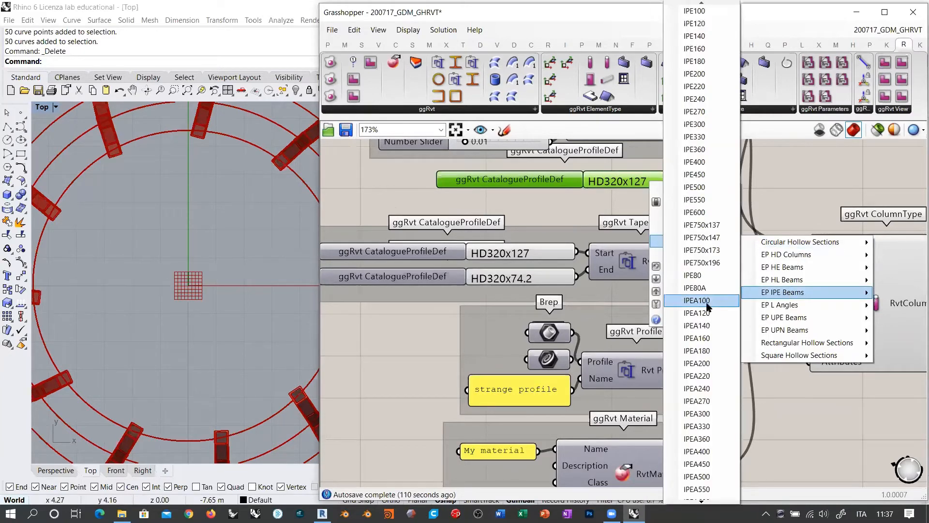
pyautogui.click(705, 493)
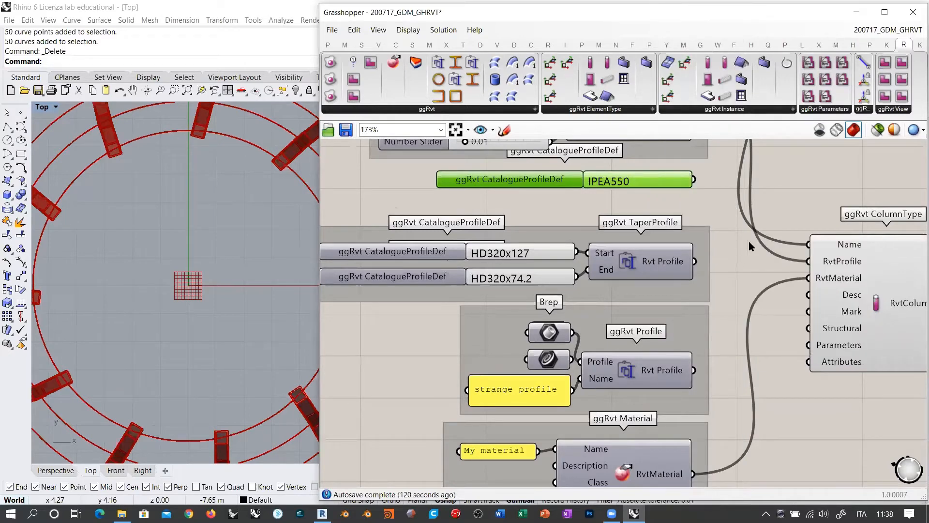
# Step: Connect the IPEA550 catalogue profile to the ggRvt ColumnType's RvtProfile input and check the columns up close in the Top view
pyautogui.moveTo(701, 182); pyautogui.dragTo(809, 261)
pyautogui.click(713, 196)
pyautogui.moveTo(282, 162); pyautogui.dragTo(279, 188, button='right')
pyautogui.scroll(6, 280, 191)
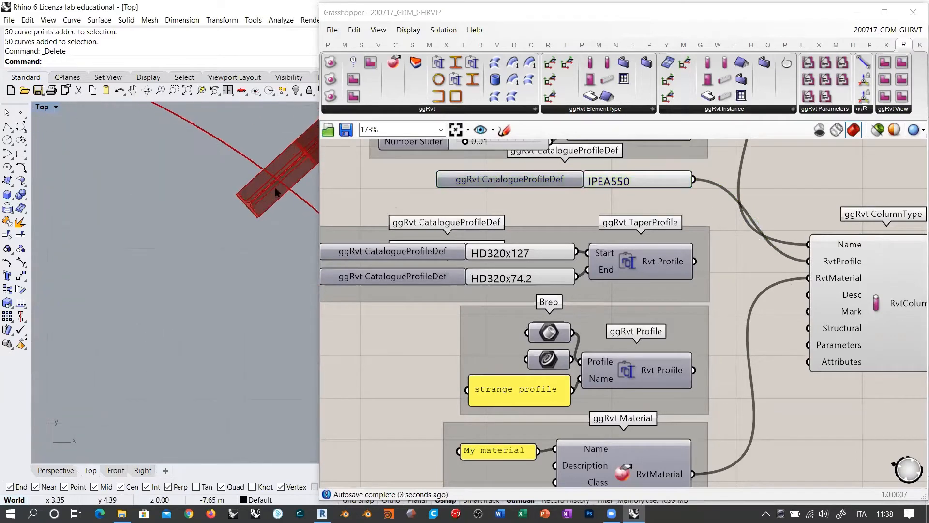
pyautogui.scroll(-8, 233, 184)
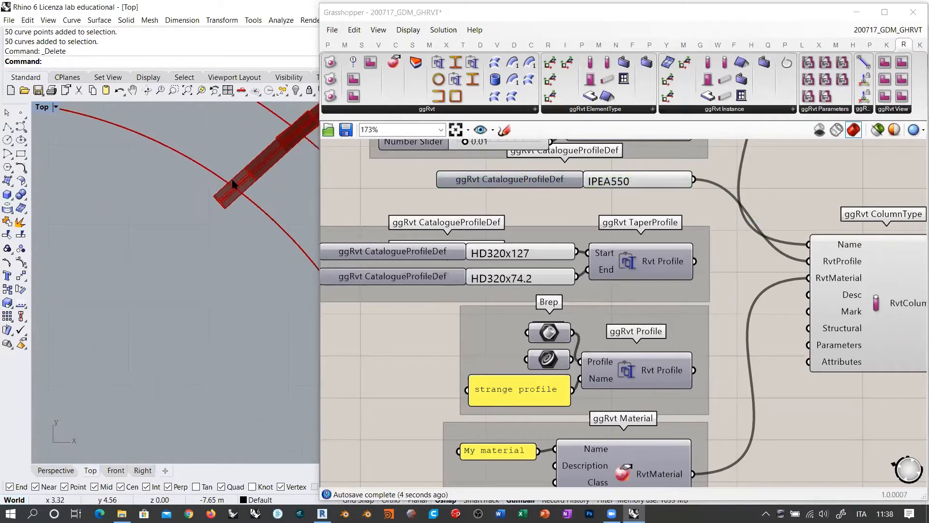
pyautogui.scroll(4, 239, 190)
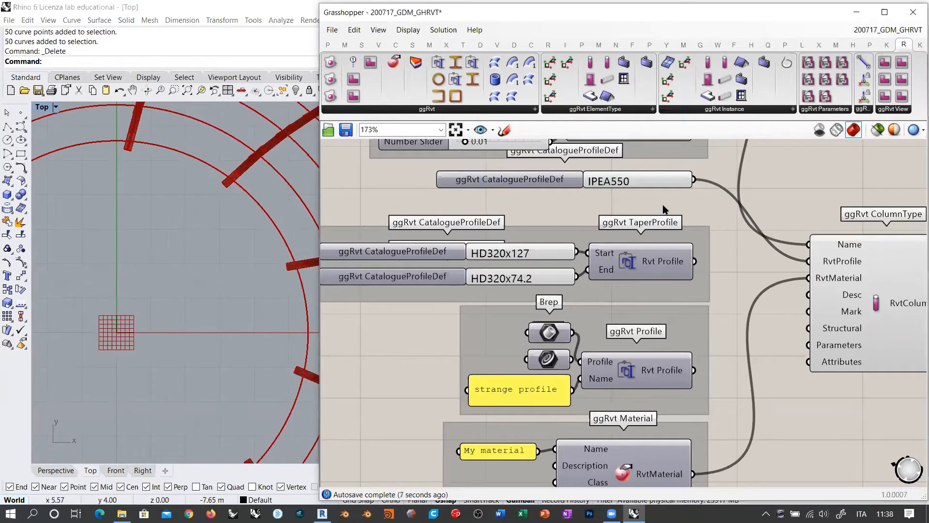
# Step: Examine Divide Curve's Tangents output against the column directions in the Top view, and inspect the tower's base in the Perspective view
pyautogui.scroll(-5, 707, 271)
pyautogui.scroll(5, 499, 301)
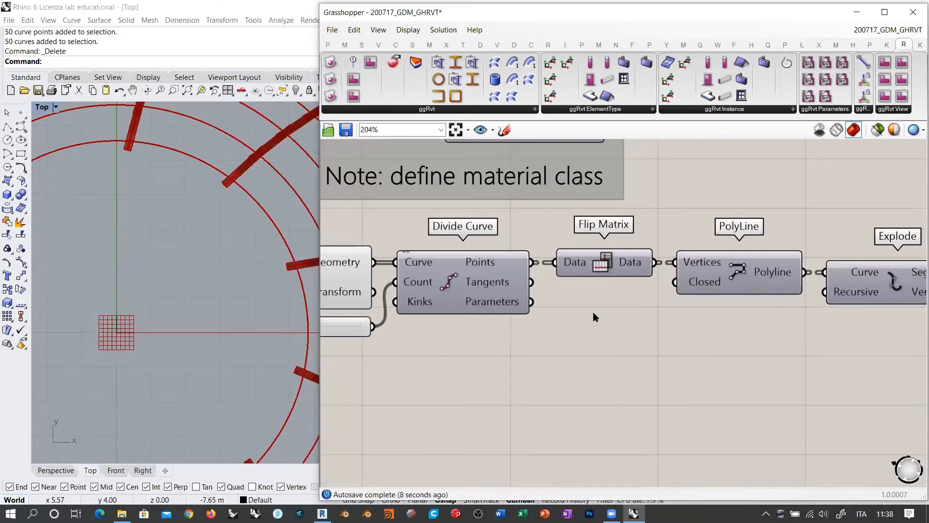
pyautogui.click(481, 301)
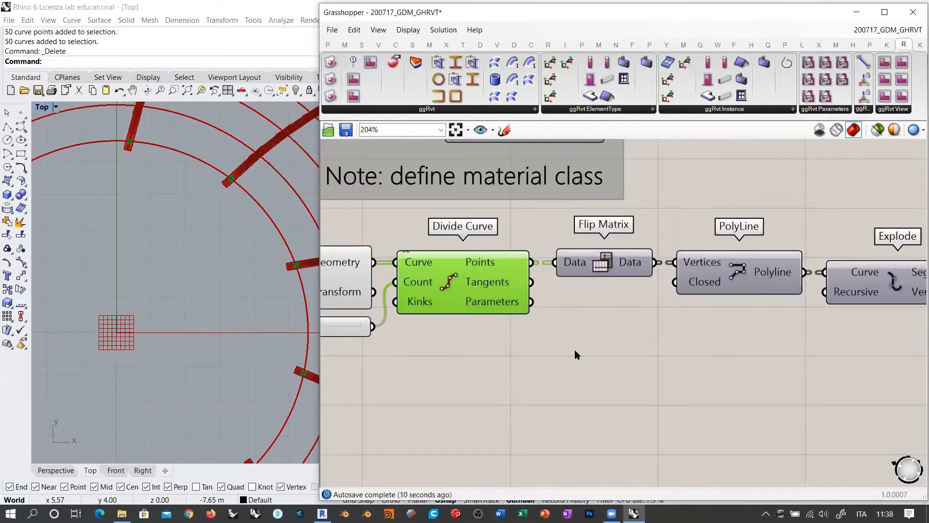
pyautogui.click(575, 354)
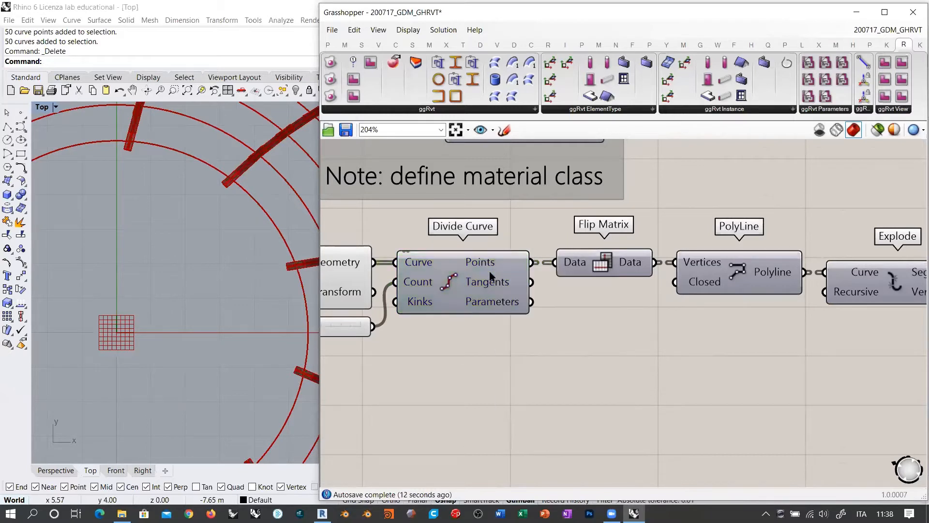
pyautogui.moveTo(489, 285)
pyautogui.scroll(-10, 228, 197)
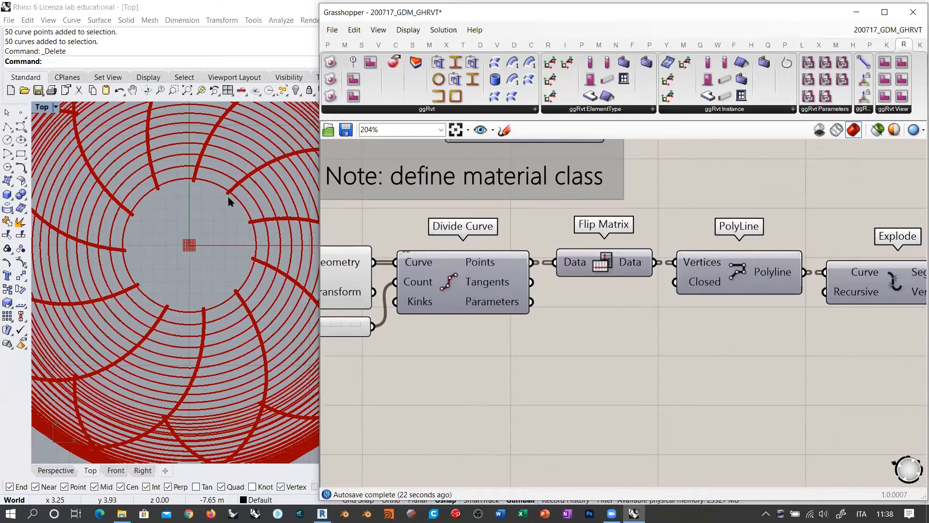
pyautogui.click(65, 472)
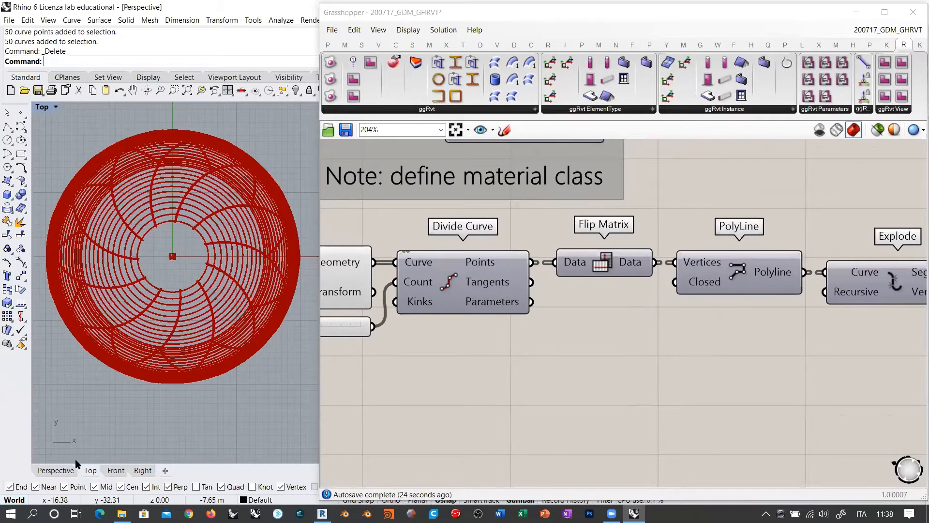
pyautogui.moveTo(169, 271); pyautogui.dragTo(199, 394, button='right')
pyautogui.scroll(8, 200, 397)
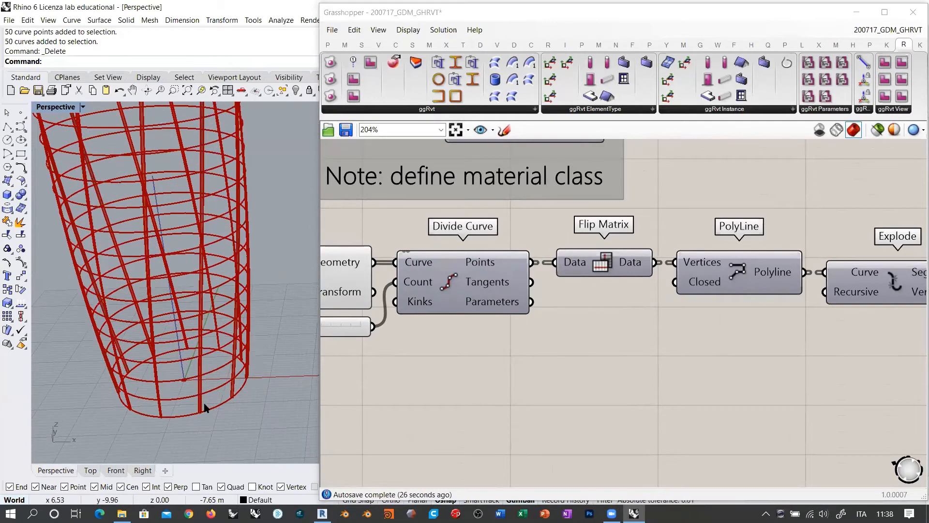
pyautogui.scroll(2, 209, 372)
# Step: Compare the data structures of the Flip Matrix, PolyLine and Explode outputs with Divide Curve's Tangents output
pyautogui.click(621, 335)
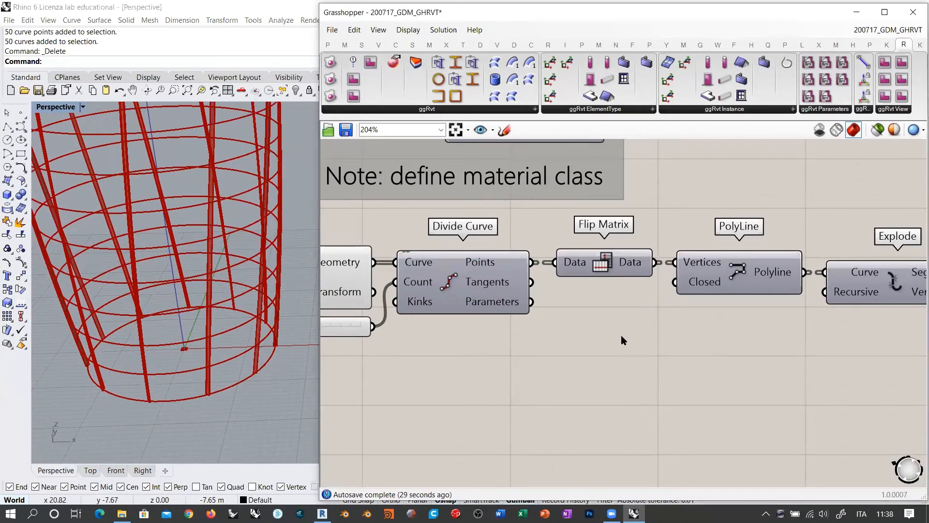
pyautogui.rightClick(481, 328)
pyautogui.click(442, 343)
pyautogui.scroll(-3, 446, 291)
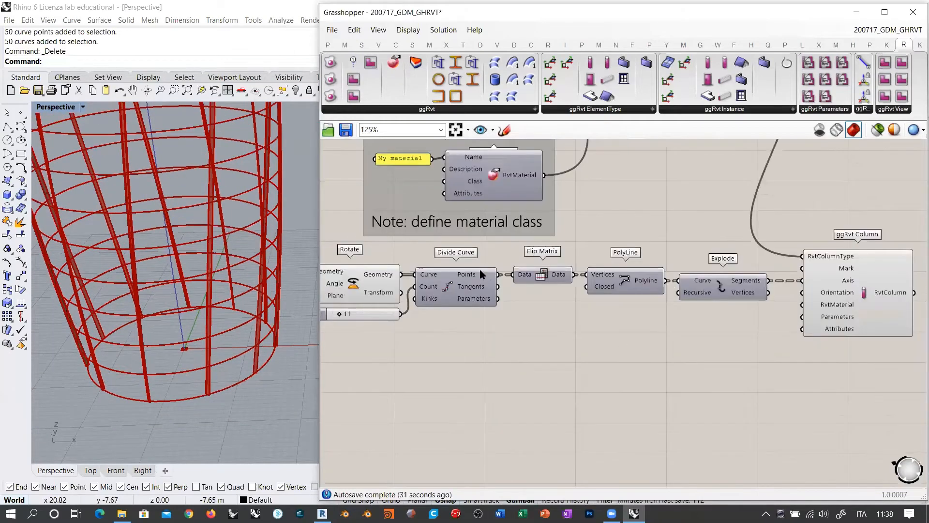
pyautogui.scroll(2, 557, 274)
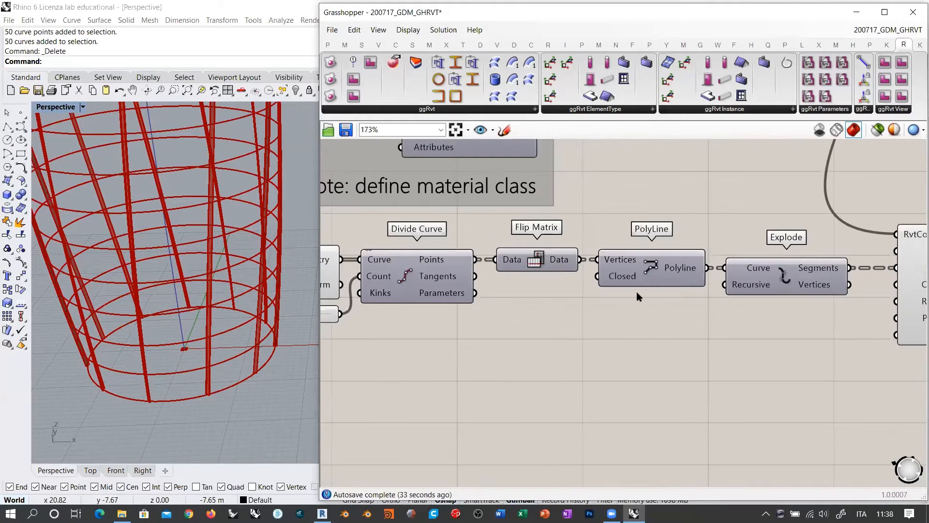
pyautogui.moveTo(822, 272)
pyautogui.moveTo(550, 261); pyautogui.dragTo(544, 261)
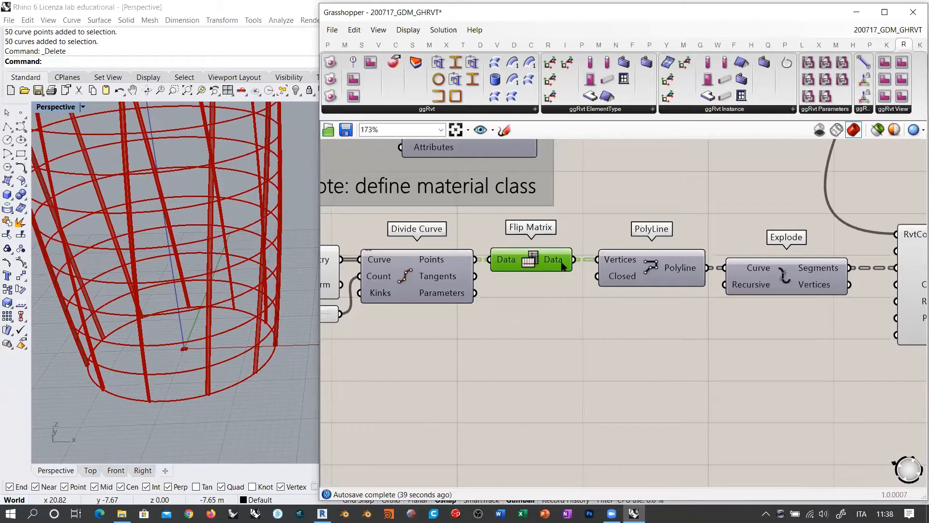
pyautogui.moveTo(561, 262)
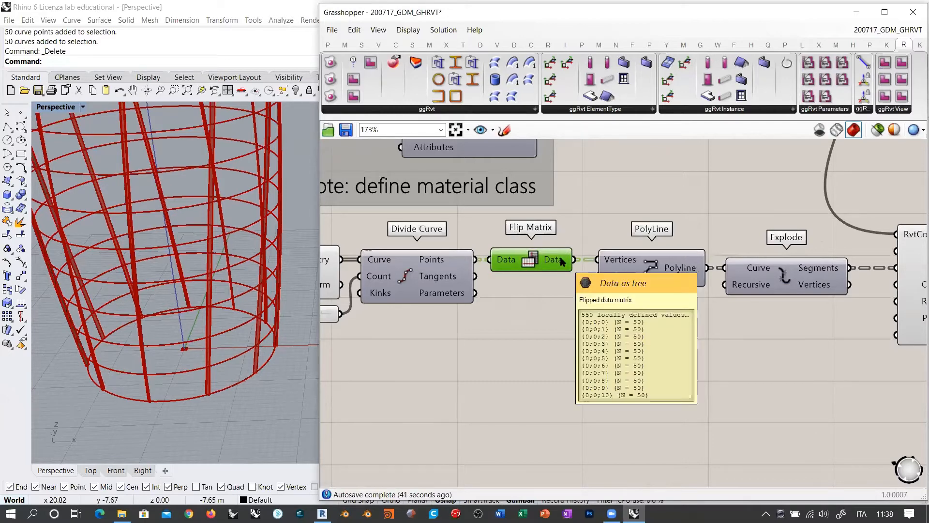
pyautogui.moveTo(588, 292); pyautogui.dragTo(472, 281, button='right')
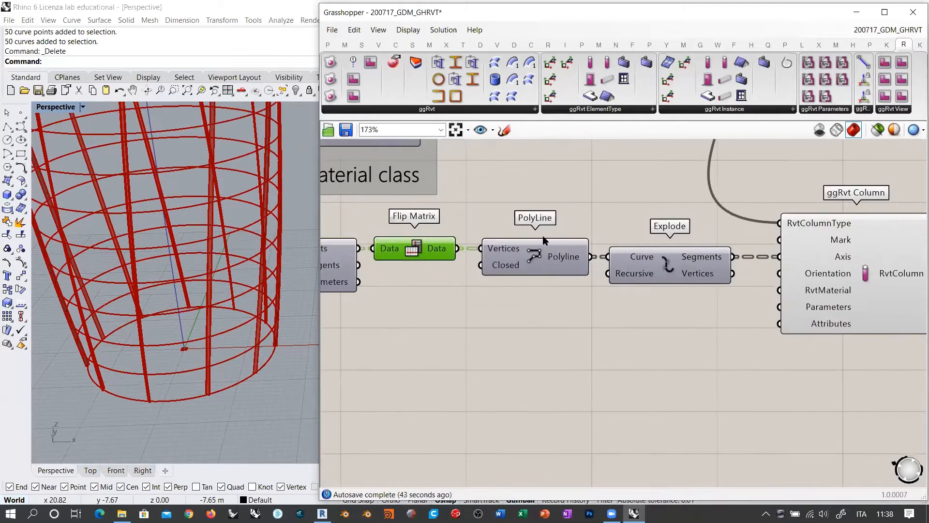
pyautogui.moveTo(563, 258); pyautogui.dragTo(558, 258)
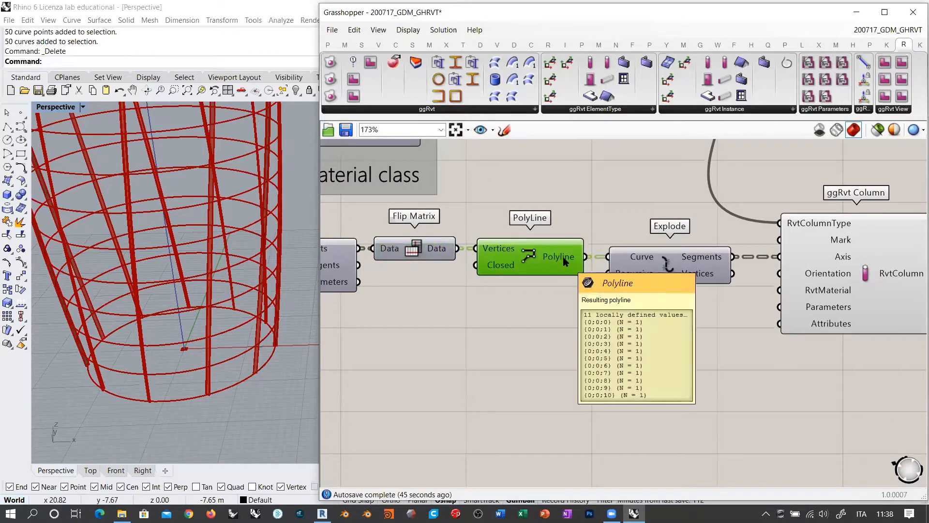
pyautogui.moveTo(711, 260)
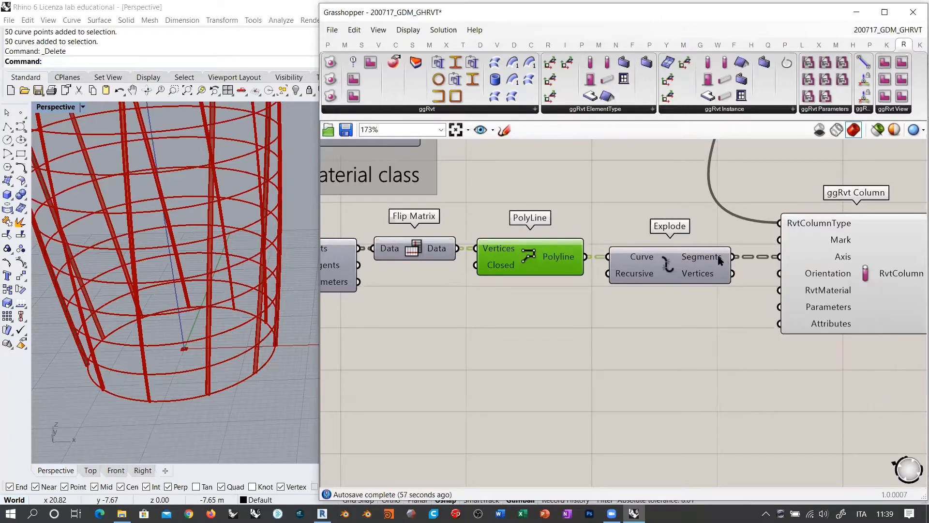
pyautogui.moveTo(818, 276)
pyautogui.scroll(4, 407, 289)
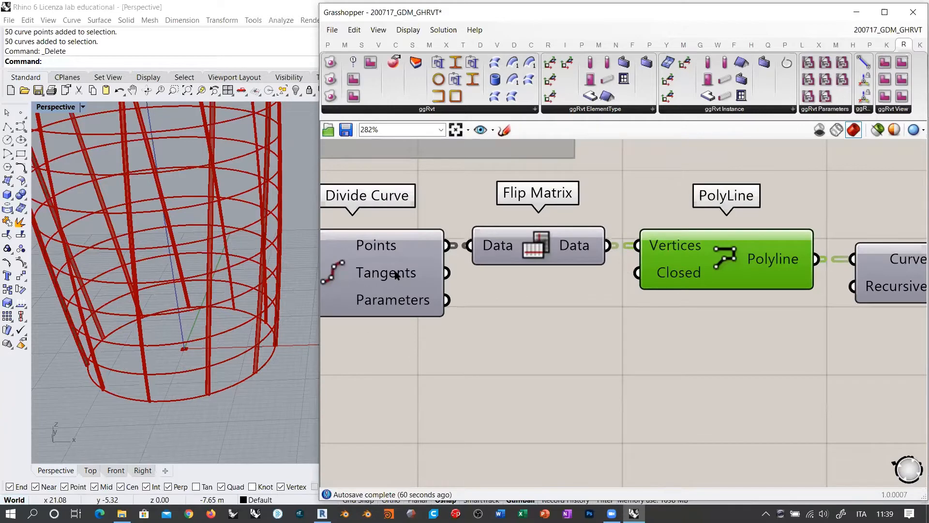
pyautogui.moveTo(397, 275)
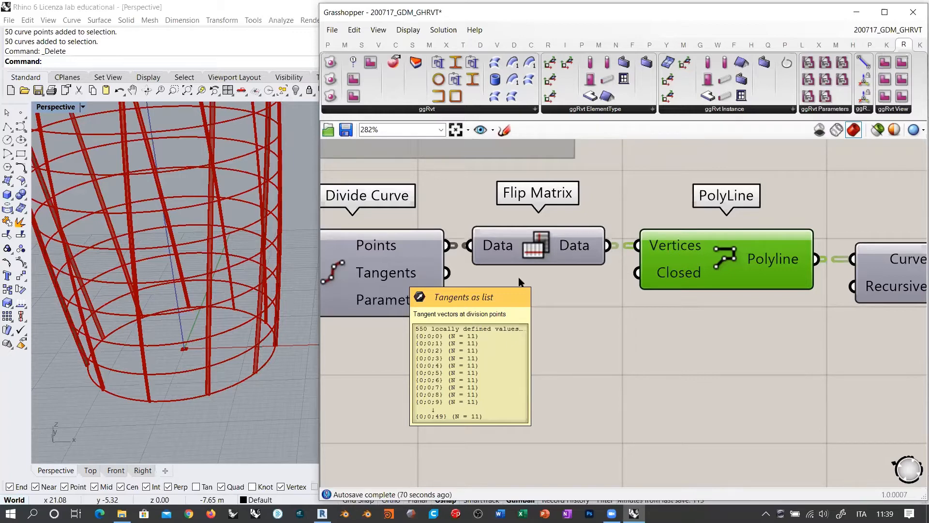
# Step: Duplicate the Flip Matrix component below the original and feed the copy with Divide Curve's Tangents output
pyautogui.keyDown('alt'); pyautogui.moveTo(530, 248); pyautogui.dragTo(533, 316); pyautogui.keyUp('alt')
pyautogui.click(521, 375)
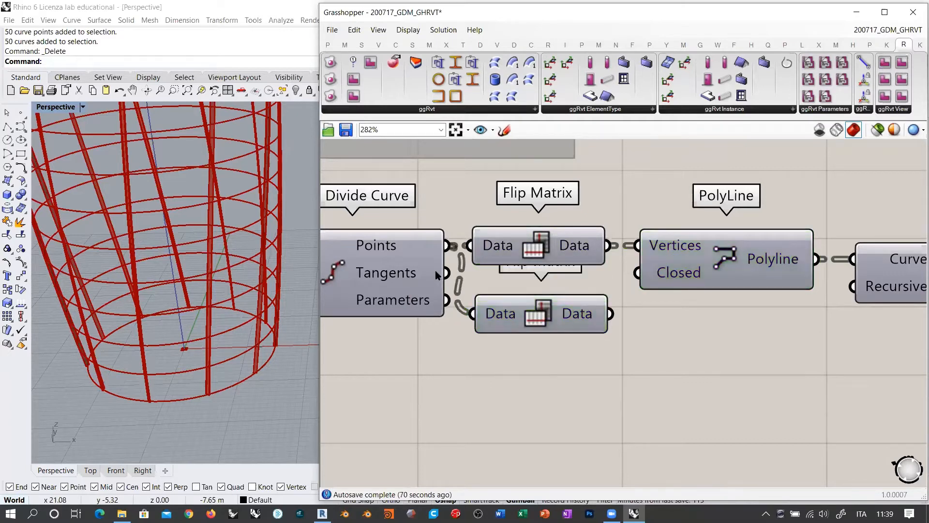
pyautogui.moveTo(442, 274); pyautogui.dragTo(472, 314)
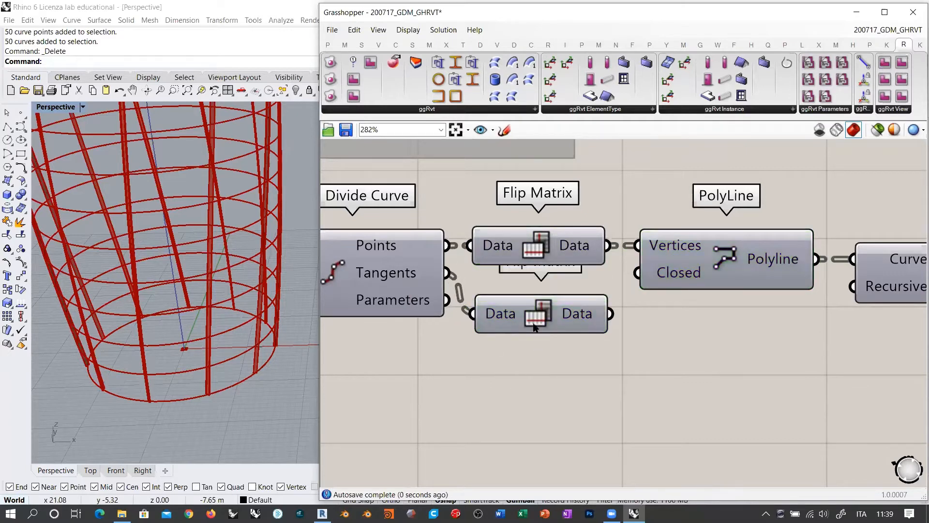
pyautogui.moveTo(535, 328); pyautogui.dragTo(535, 357)
pyautogui.click(722, 275)
# Step: Examine the second Flip Matrix's output alongside the column segments at the tower's base, viewing one column up close in Perspective
pyautogui.moveTo(722, 275); pyautogui.dragTo(581, 250, button='right')
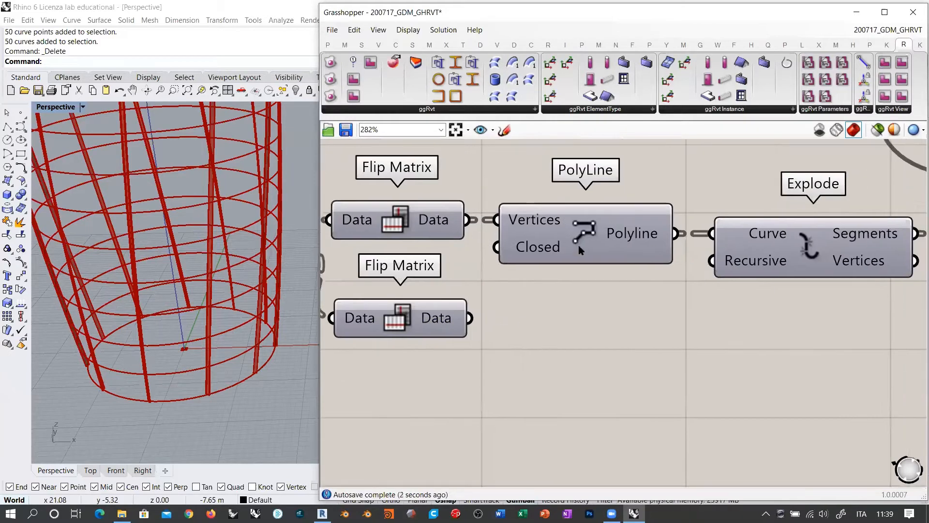
pyautogui.scroll(-2, 467, 292)
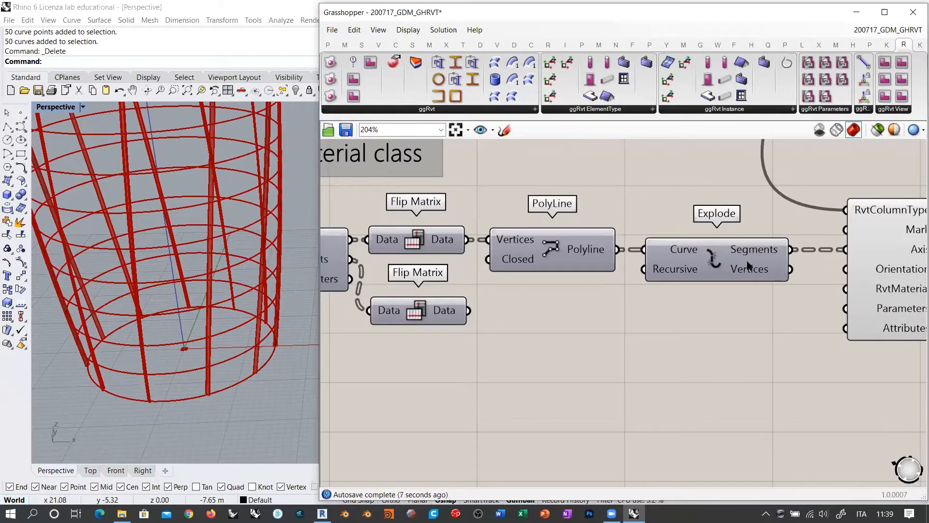
pyautogui.moveTo(449, 312)
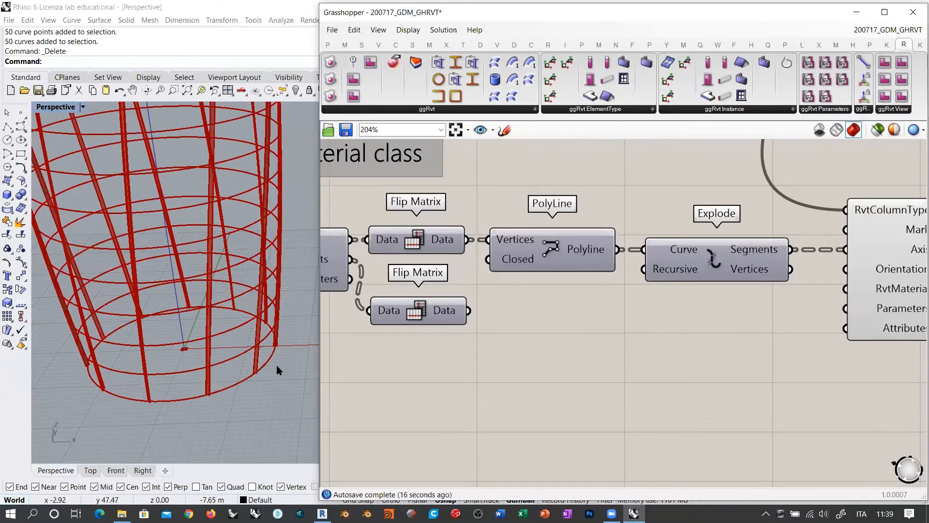
pyautogui.moveTo(257, 344); pyautogui.dragTo(208, 359, button='right')
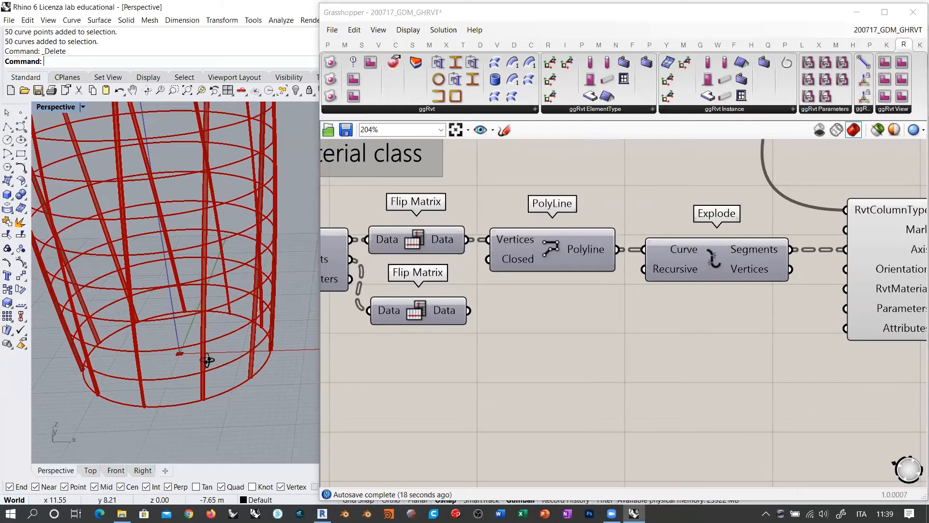
pyautogui.scroll(5, 209, 357)
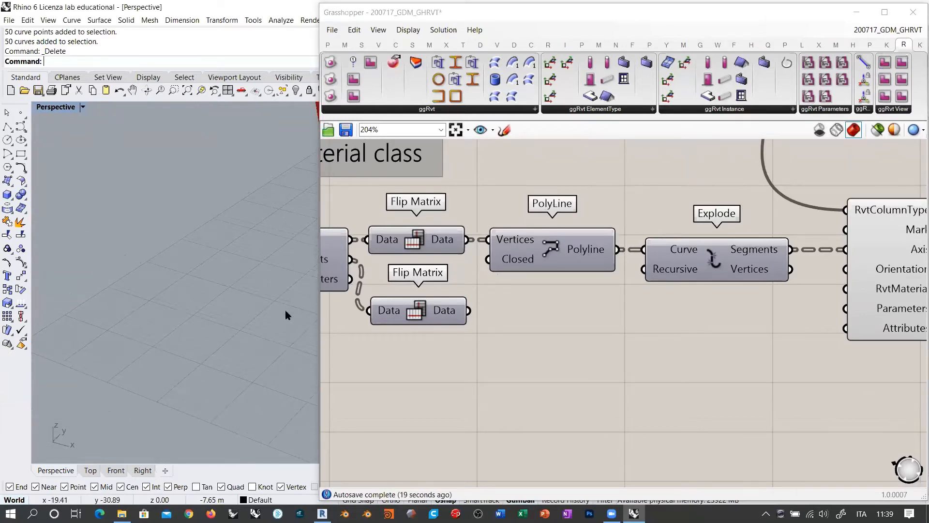
pyautogui.keyDown('shift'); pyautogui.moveTo(286, 311); pyautogui.dragTo(97, 351, button='right'); pyautogui.keyUp('shift')
pyautogui.keyDown('shift'); pyautogui.moveTo(218, 291); pyautogui.dragTo(89, 318, button='right'); pyautogui.keyUp('shift')
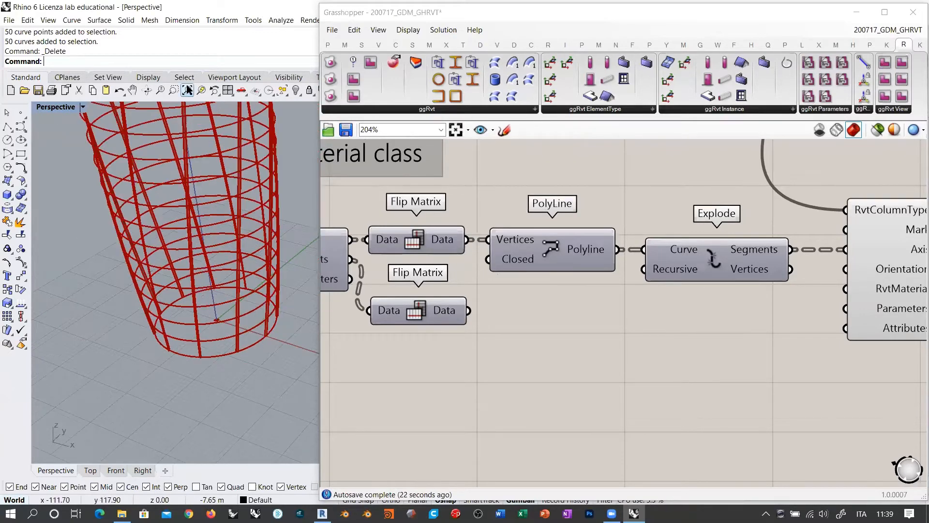
pyautogui.click(173, 90)
pyautogui.moveTo(250, 354); pyautogui.dragTo(284, 286)
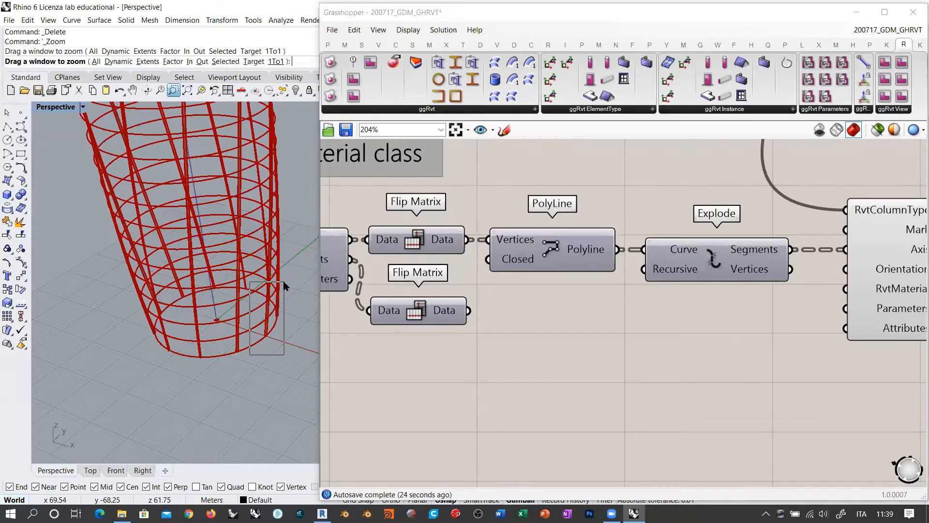
pyautogui.moveTo(237, 349); pyautogui.dragTo(343, 322, button='right')
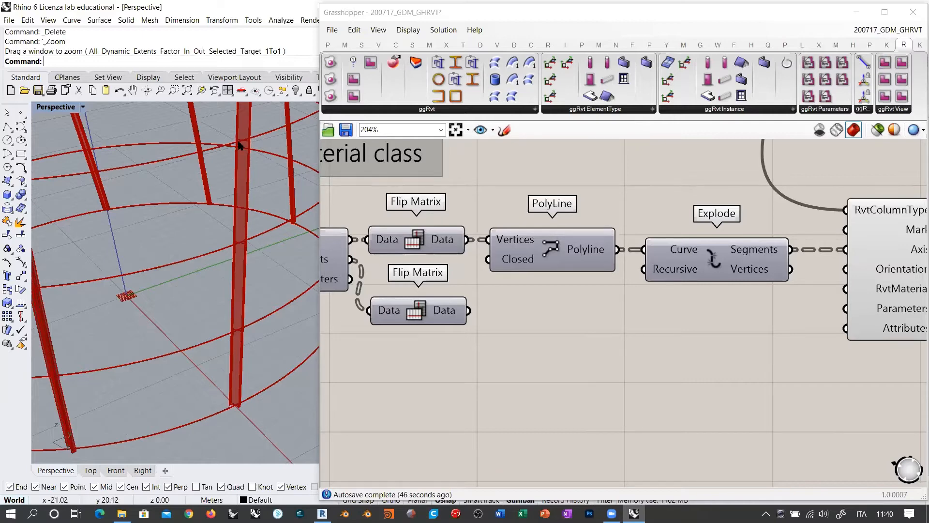
pyautogui.moveTo(245, 301); pyautogui.dragTo(319, 332, button='right')
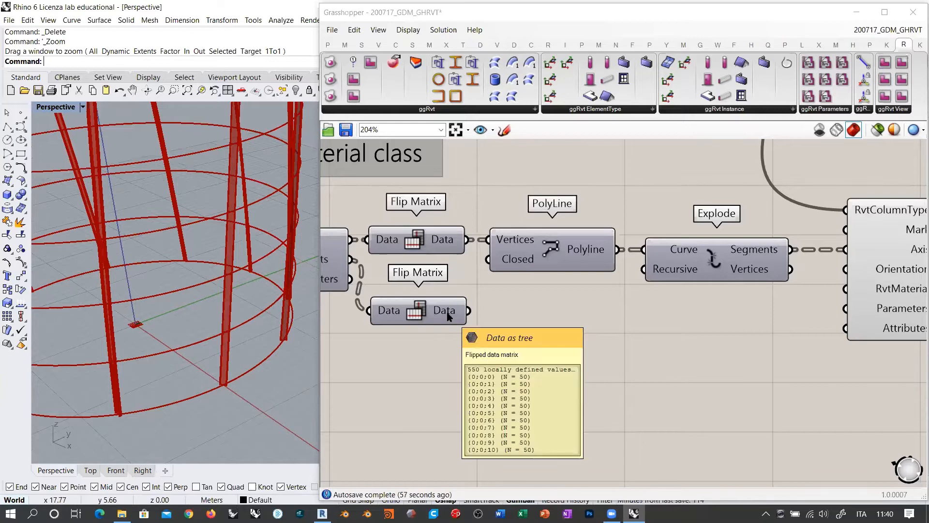
# Step: Inspect the column ends at the tower's top in the Perspective view and check the second Flip Matrix's output data tree
pyautogui.keyDown('shift'); pyautogui.moveTo(234, 354); pyautogui.dragTo(205, 403, button='right'); pyautogui.keyUp('shift')
pyautogui.scroll(-11, 205, 402)
pyautogui.keyDown('shift'); pyautogui.moveTo(221, 225); pyautogui.dragTo(221, 229, button='right'); pyautogui.keyUp('shift')
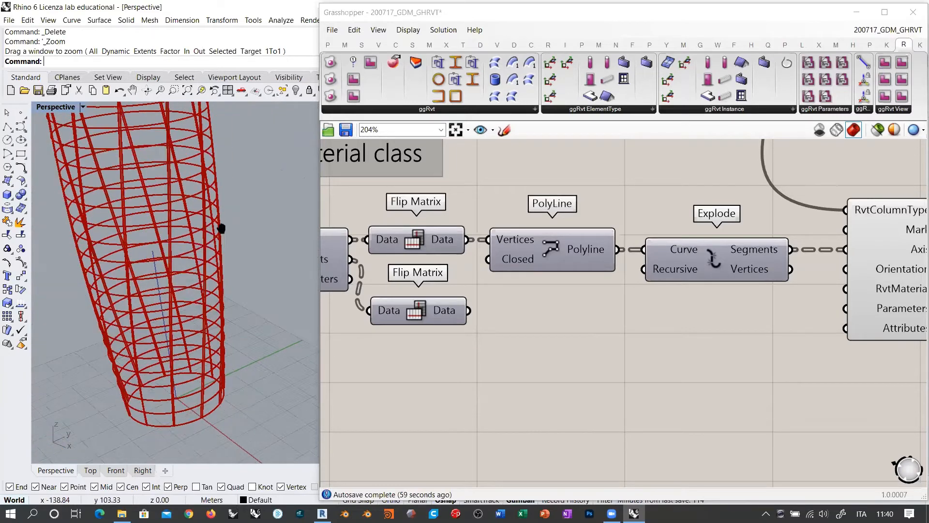
pyautogui.scroll(6, 208, 312)
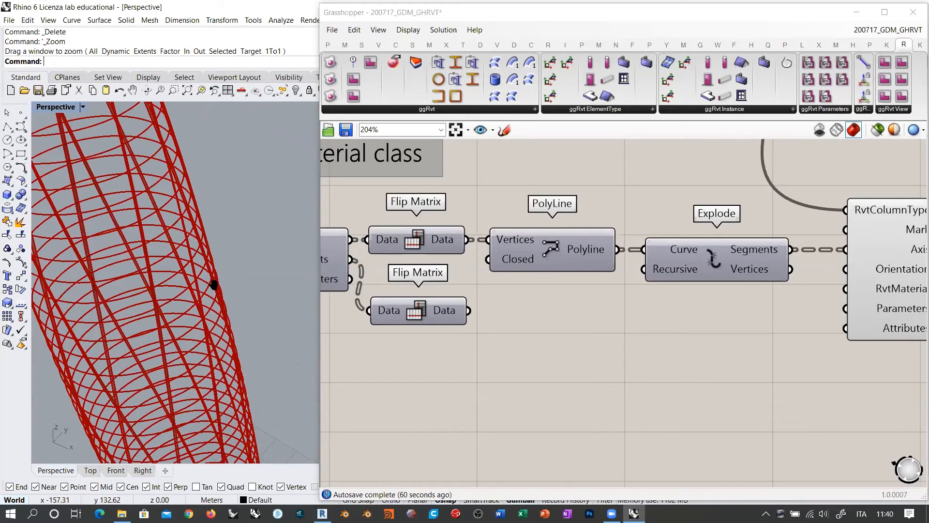
pyautogui.keyDown('shift'); pyautogui.moveTo(214, 285); pyautogui.dragTo(273, 420, button='right'); pyautogui.keyUp('shift')
pyautogui.keyDown('shift'); pyautogui.moveTo(186, 254); pyautogui.dragTo(256, 421, button='right'); pyautogui.keyUp('shift')
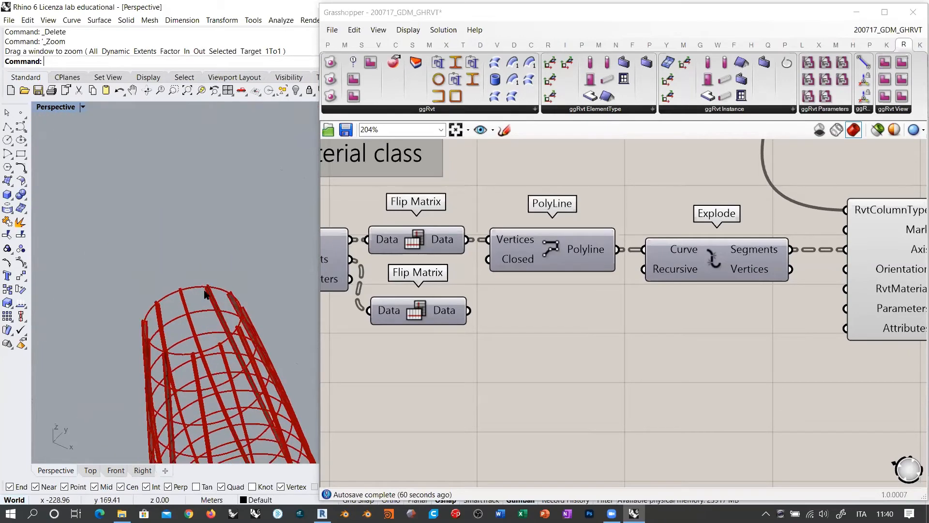
pyautogui.scroll(10, 205, 293)
pyautogui.scroll(-4, 216, 261)
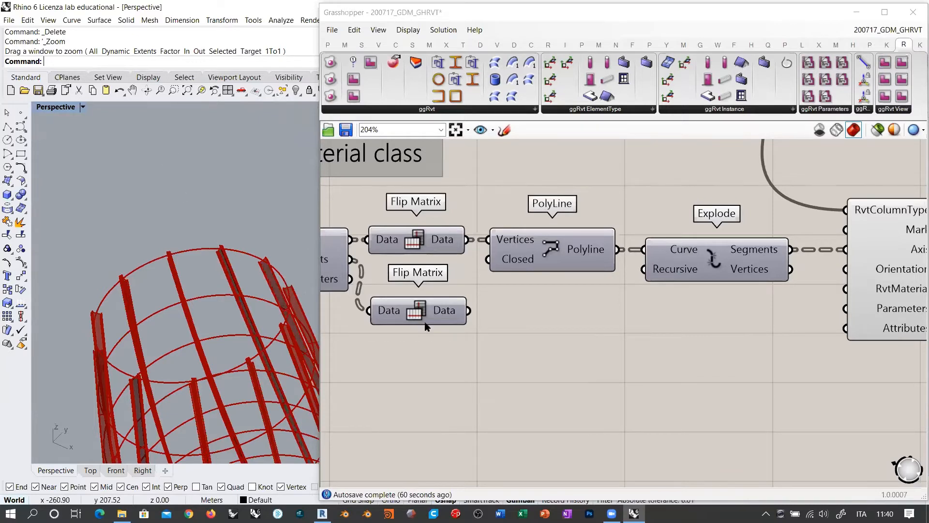
pyautogui.moveTo(448, 315)
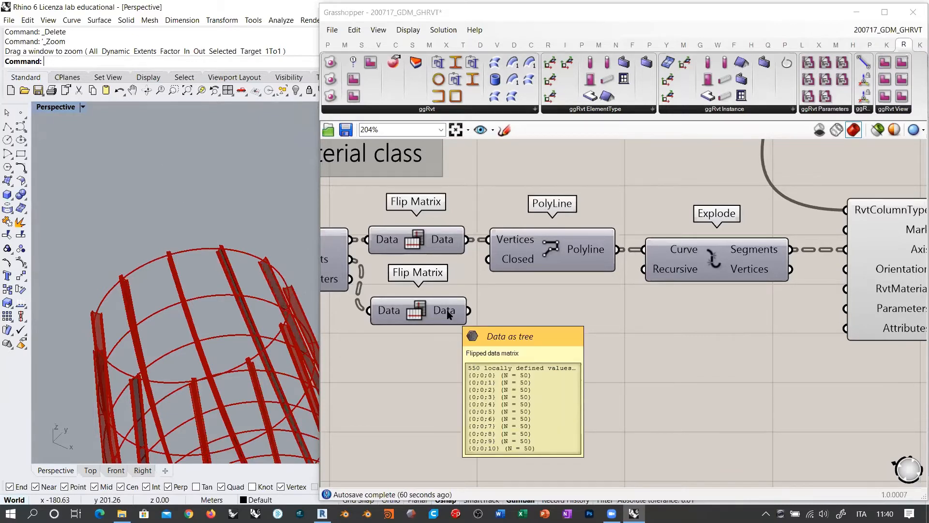
# Step: Add a Cull Index component below PolyLine and feed its List input with the second Flip Matrix's Data output
pyautogui.doubleClick(548, 343)
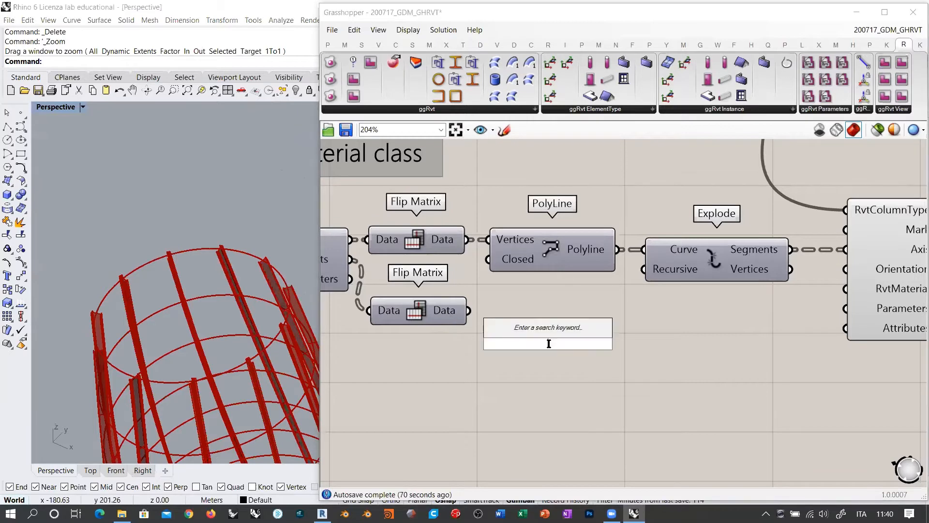
pyautogui.write('cull')
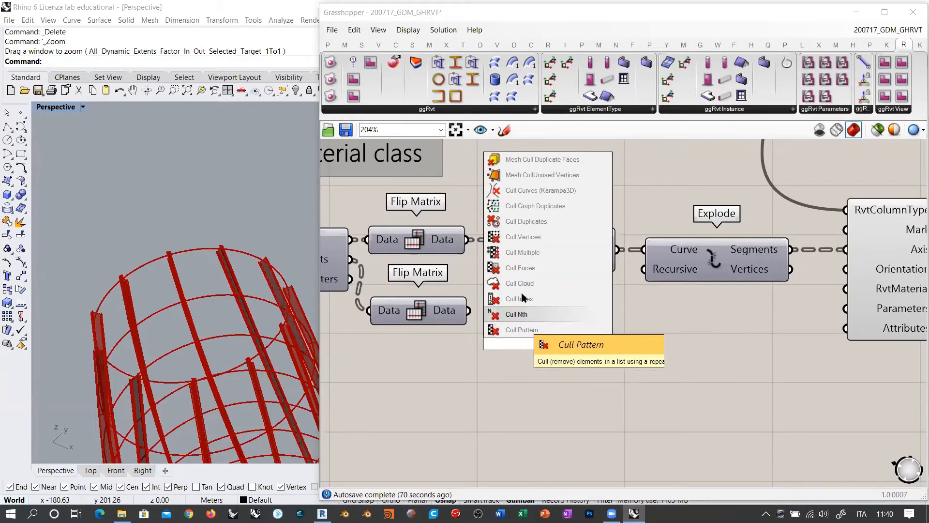
pyautogui.click(523, 297)
pyautogui.moveTo(497, 323); pyautogui.dragTo(468, 311)
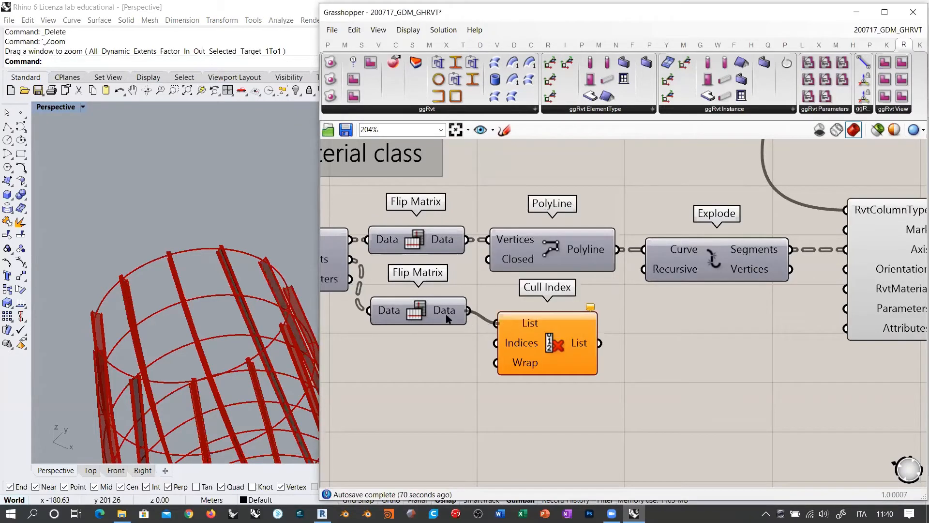
pyautogui.moveTo(545, 342); pyautogui.dragTo(555, 346)
pyautogui.click(432, 357)
pyautogui.moveTo(432, 358); pyautogui.dragTo(512, 349, button='right')
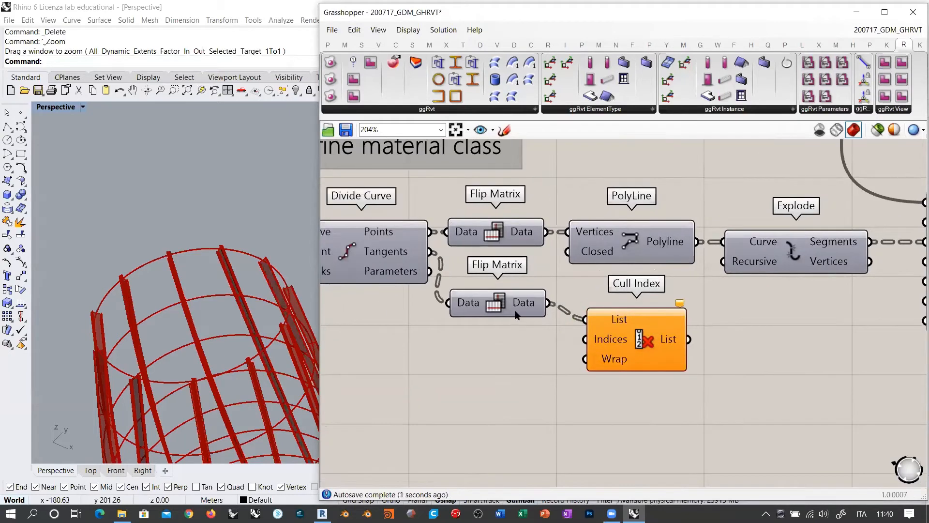
# Step: Set the expression X-1 on Cull Index's Indices input
pyautogui.moveTo(526, 304)
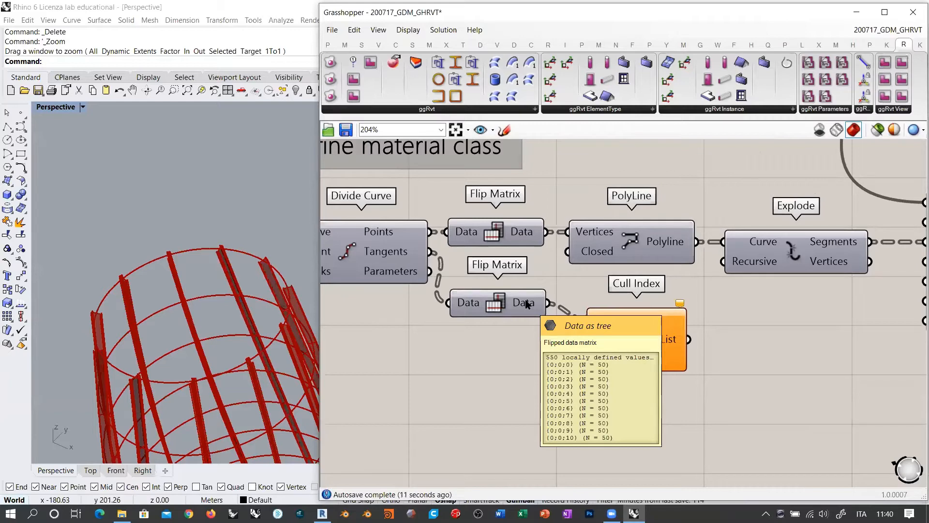
pyautogui.moveTo(523, 328); pyautogui.dragTo(619, 325, button='right')
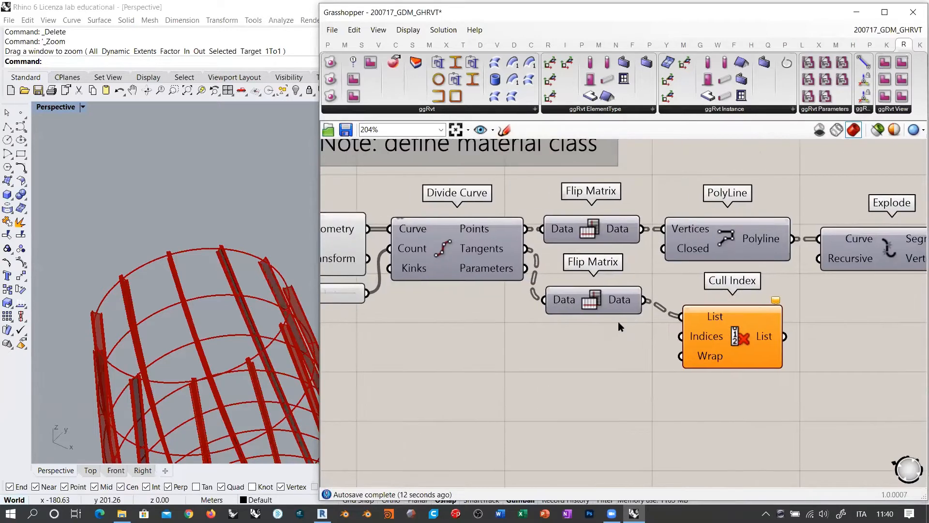
pyautogui.rightClick(712, 342)
pyautogui.moveTo(728, 401)
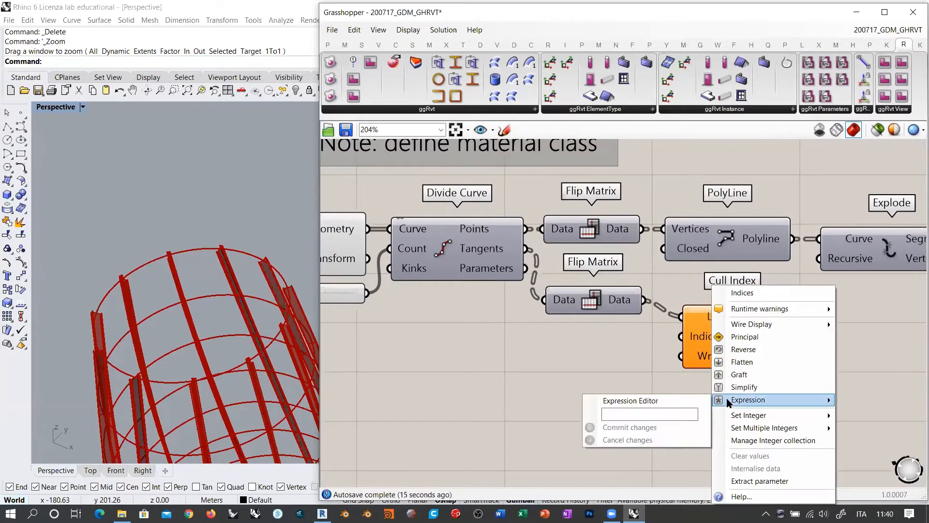
pyautogui.click(662, 415)
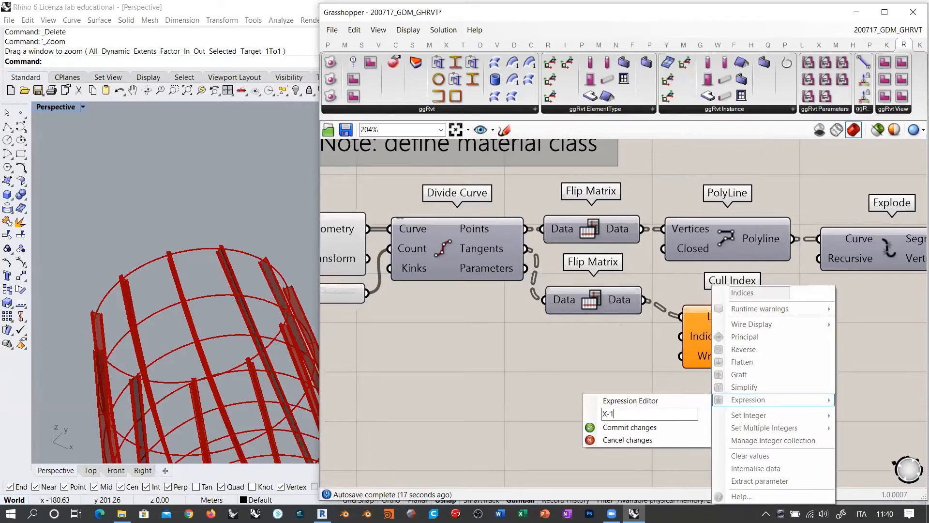
pyautogui.press('Return')
# Step: Connect the Linear Array's count slider to Cull Index's Indices input and align Cull Index with the second Flip Matrix
pyautogui.moveTo(310, 319); pyautogui.dragTo(569, 333, button='right')
pyautogui.scroll(-5, 565, 328)
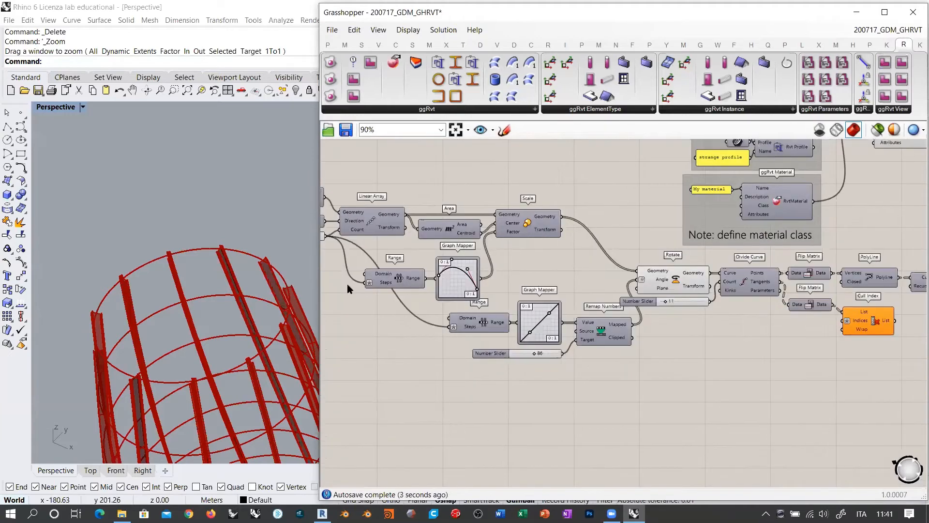
pyautogui.moveTo(318, 288); pyautogui.dragTo(203, 289)
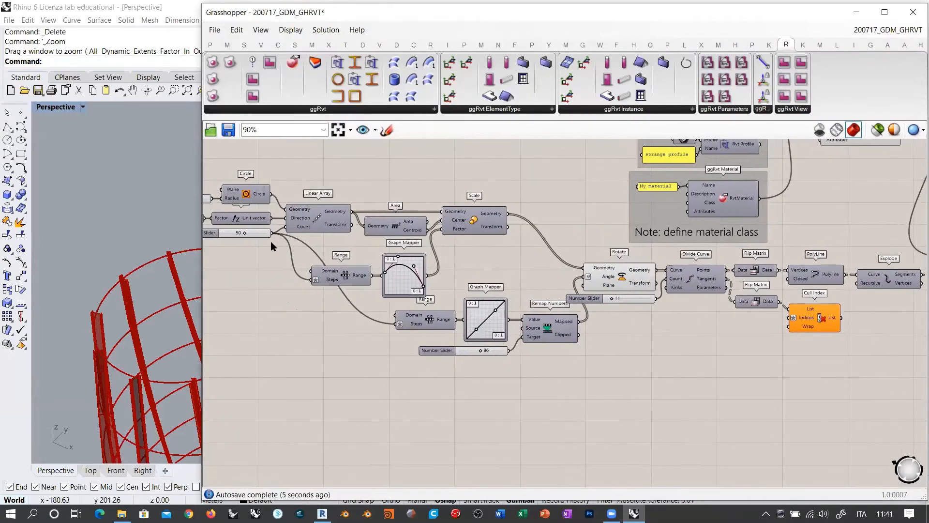
pyautogui.moveTo(271, 233); pyautogui.dragTo(793, 318)
pyautogui.moveTo(818, 351); pyautogui.dragTo(565, 363, button='right')
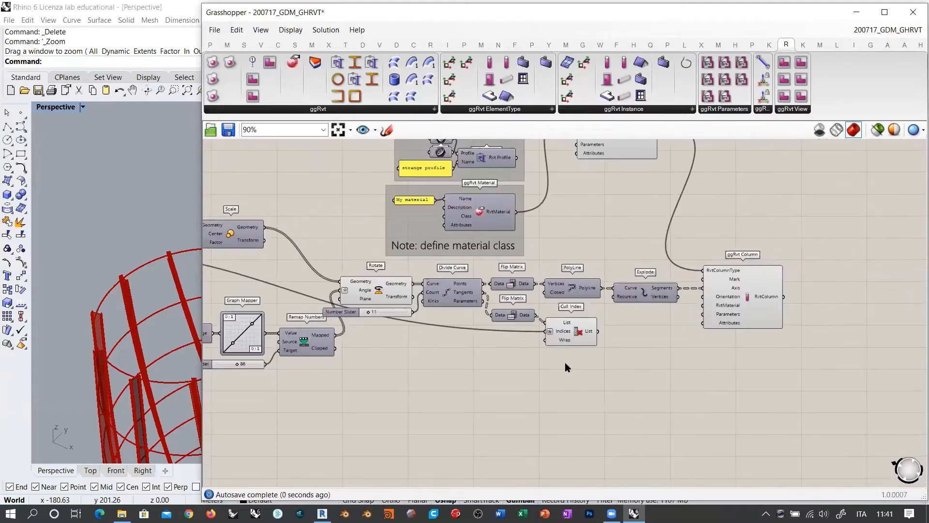
pyautogui.scroll(3, 562, 339)
pyautogui.moveTo(559, 324); pyautogui.dragTo(561, 321)
pyautogui.click(535, 371)
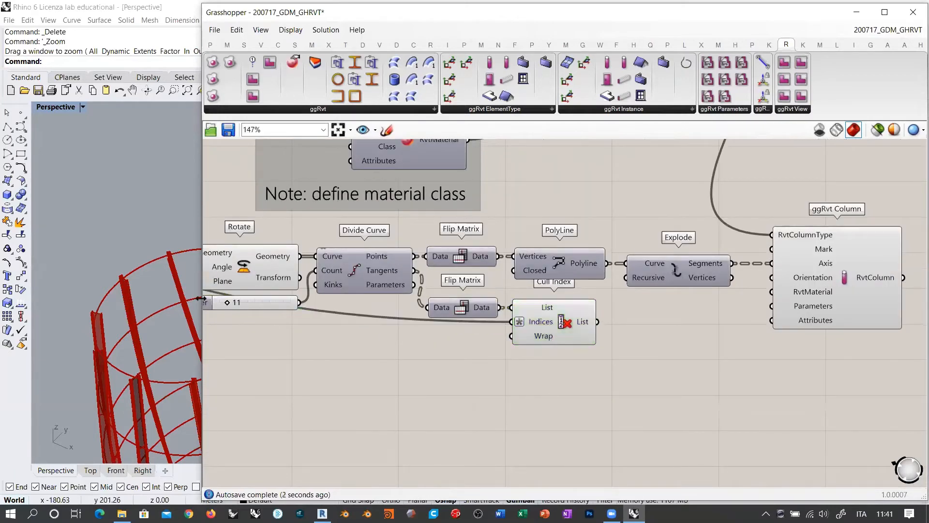
# Step: Compare the data structures of Cull Index's List output and Explode's Segments output
pyautogui.moveTo(200, 291); pyautogui.dragTo(328, 291)
pyautogui.scroll(6, 600, 334)
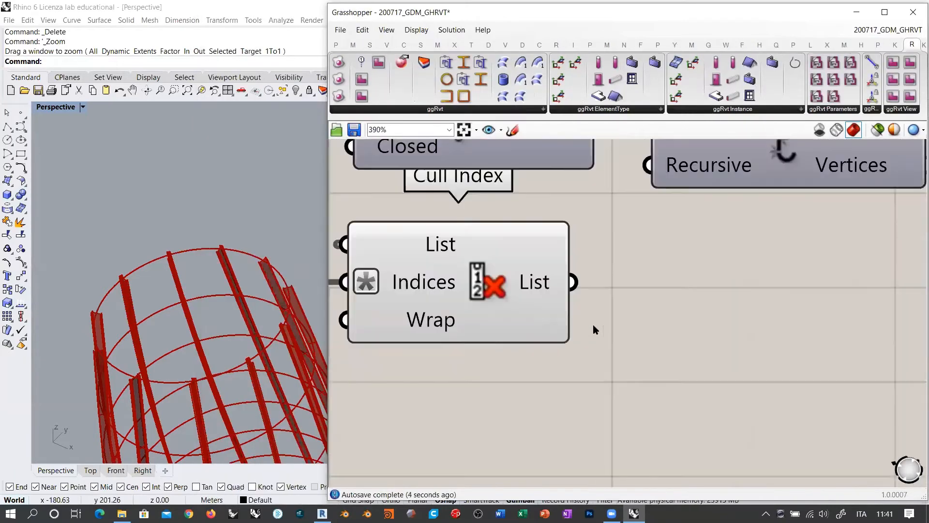
pyautogui.moveTo(541, 286)
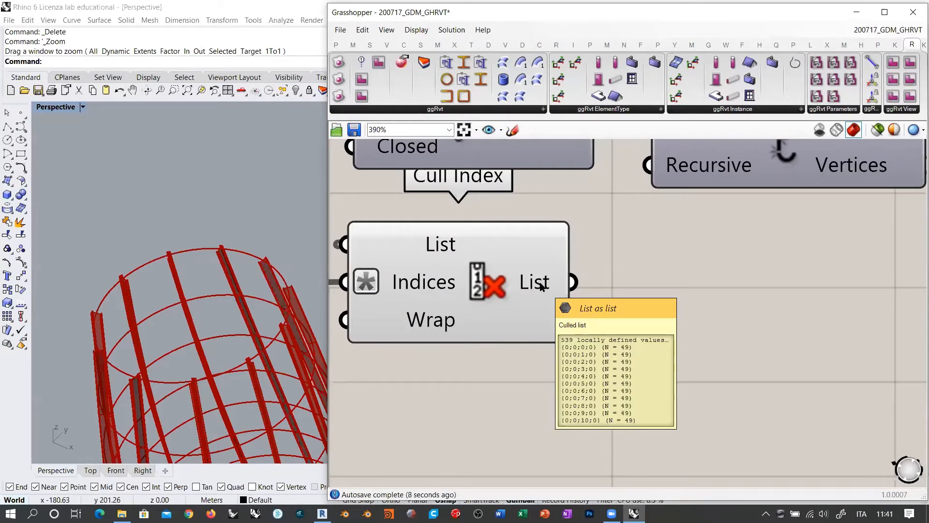
pyautogui.scroll(-5, 608, 322)
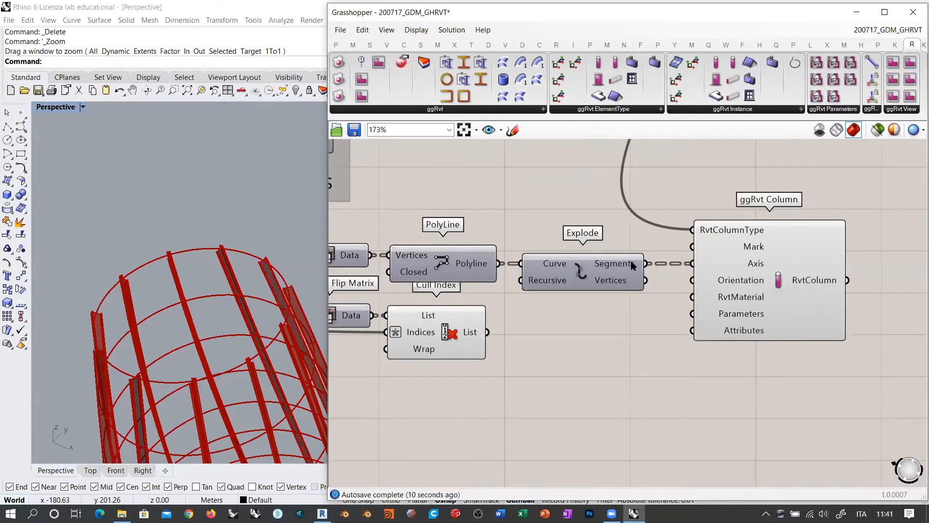
pyautogui.moveTo(632, 266)
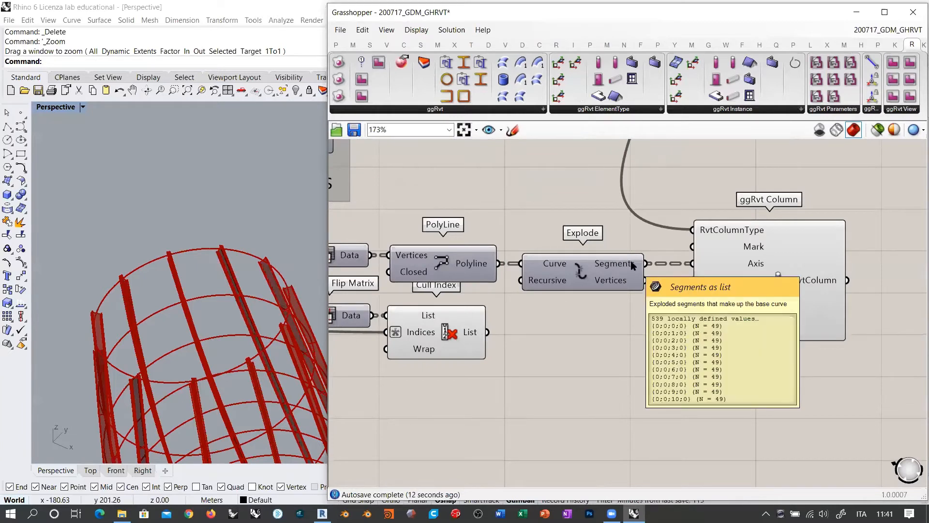
# Step: Add a Param Viewer below Explode and connect Cull Index's List output to it
pyautogui.doubleClick(613, 380)
pyautogui.write('PARAM')
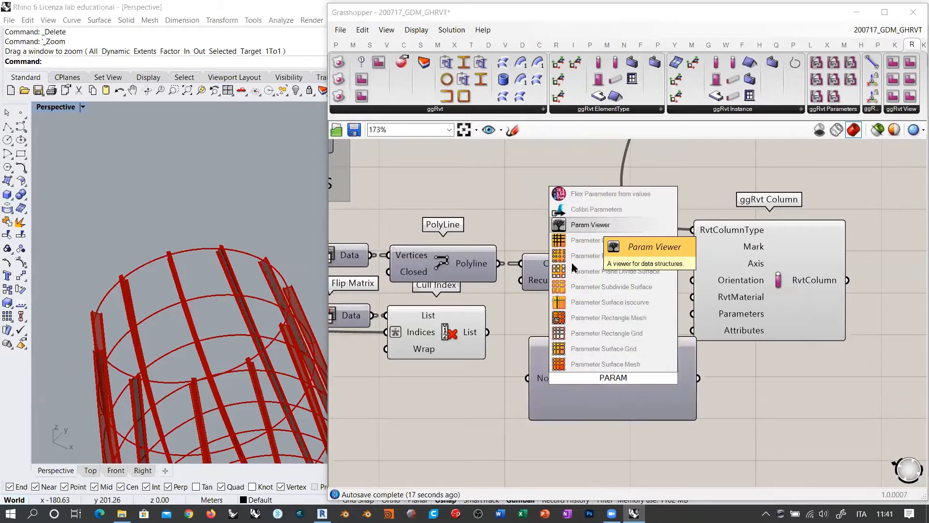
pyautogui.press('Return')
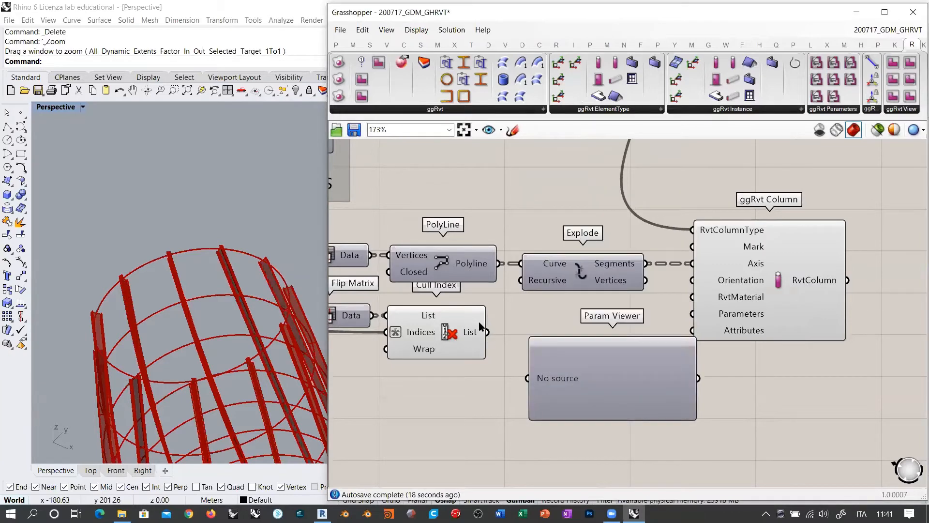
pyautogui.moveTo(487, 332); pyautogui.dragTo(527, 377)
pyautogui.moveTo(629, 308); pyautogui.dragTo(551, 290, button='right')
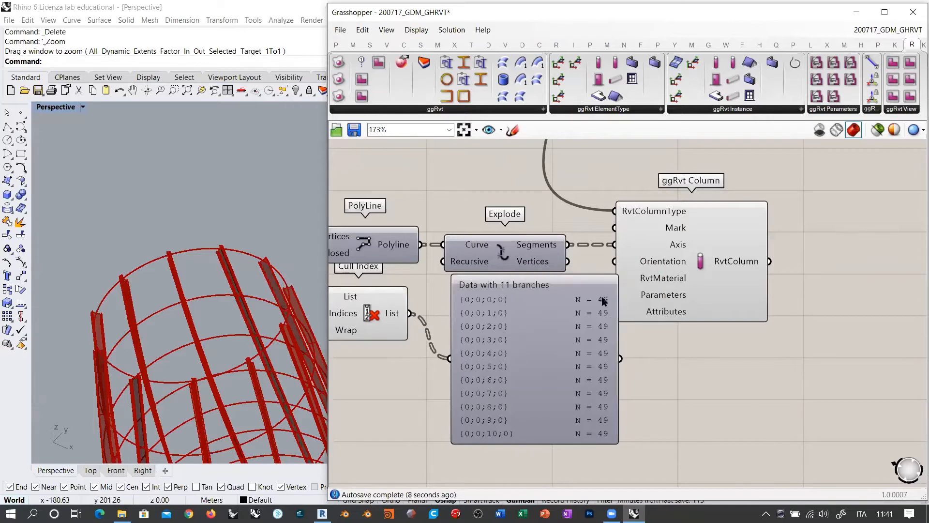
# Step: Feed the Param Viewer with Explode's Segments output instead and move the viewer clear below the Explode component
pyautogui.moveTo(570, 248); pyautogui.dragTo(451, 359)
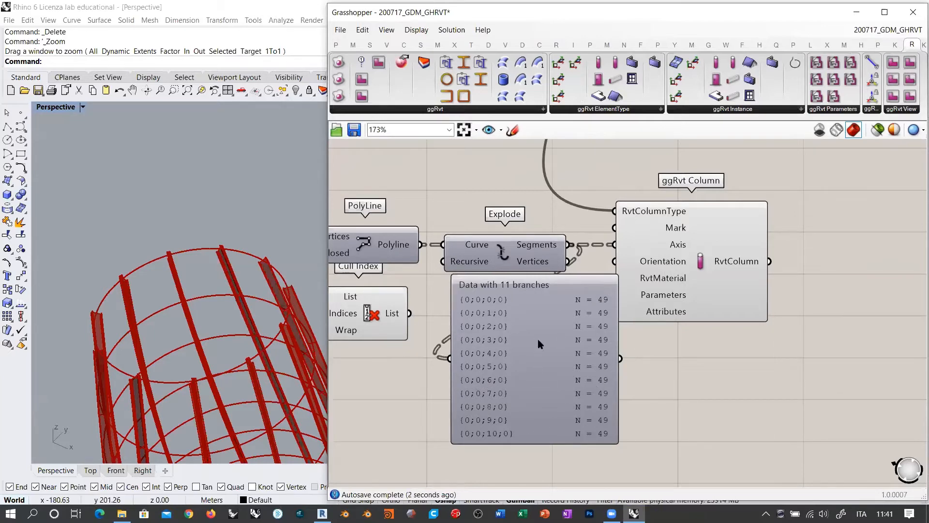
pyautogui.moveTo(538, 340); pyautogui.dragTo(546, 387)
pyautogui.click(682, 374)
pyautogui.moveTo(682, 374); pyautogui.dragTo(706, 312, button='right')
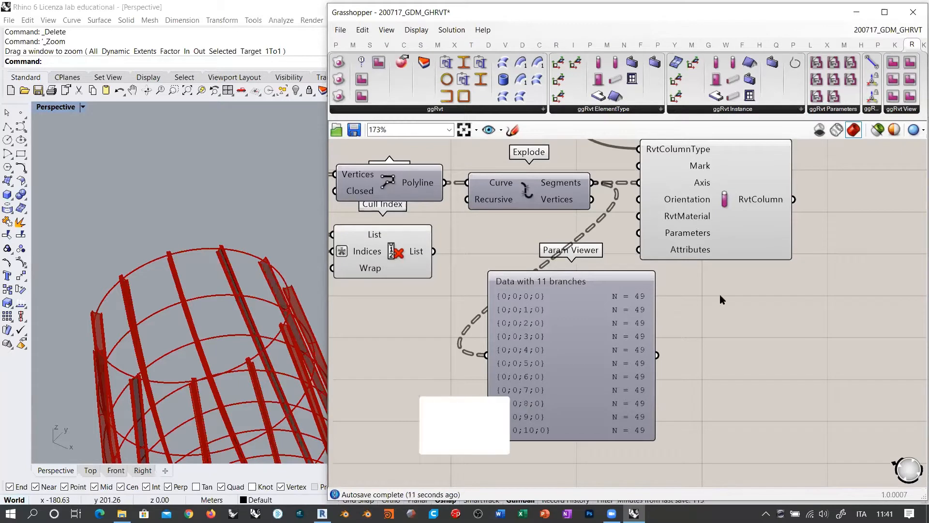
# Step: Delete the Param Viewer and simplify both Explode's Segments output and Cull Index's List output
pyautogui.click(591, 331)
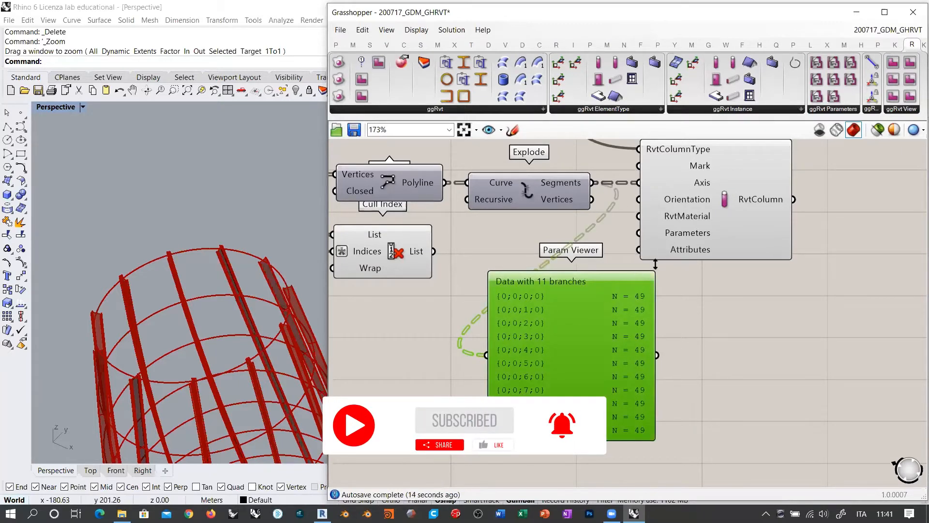
pyautogui.press('Delete')
pyautogui.moveTo(550, 254); pyautogui.dragTo(608, 274, button='right')
pyautogui.rightClick(608, 200)
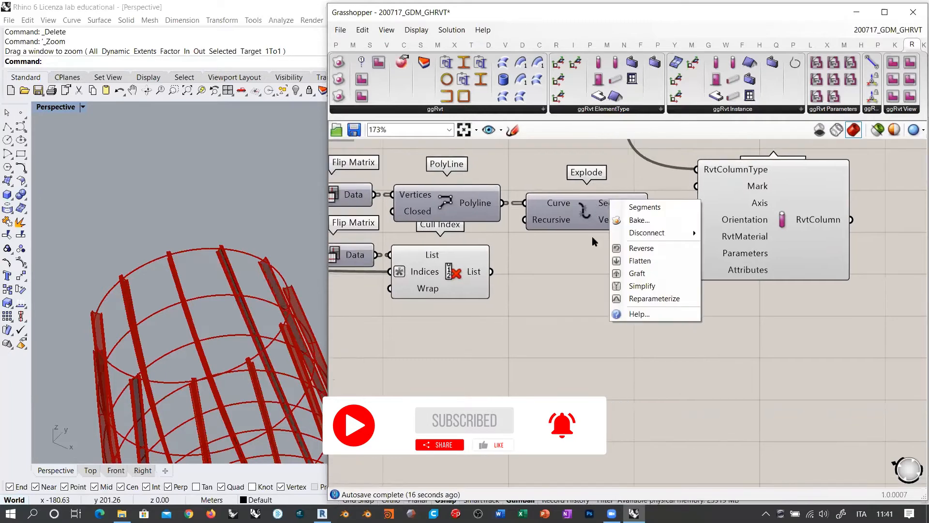
pyautogui.click(638, 286)
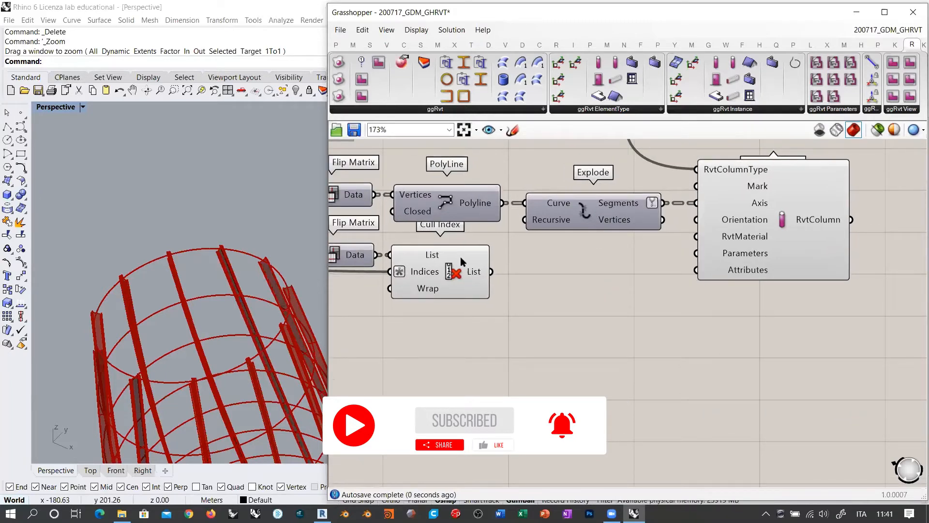
pyautogui.rightClick(475, 270)
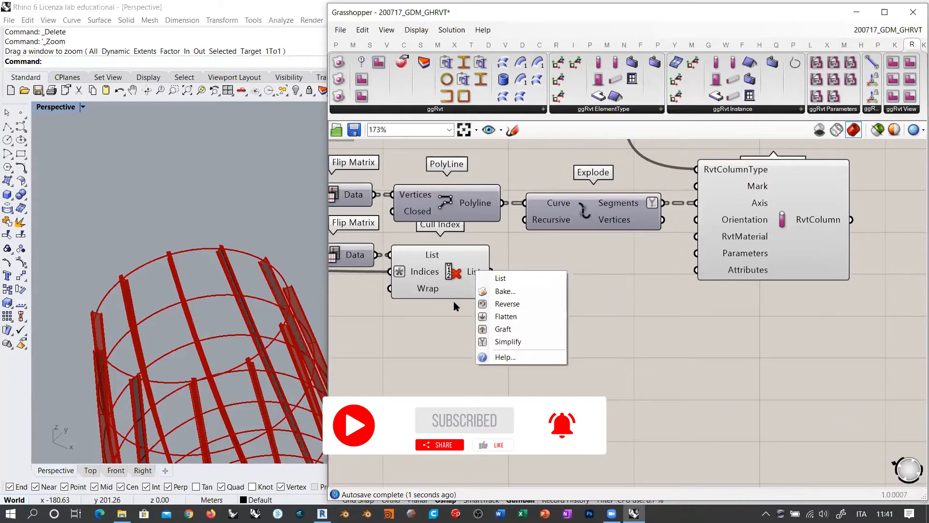
pyautogui.click(508, 342)
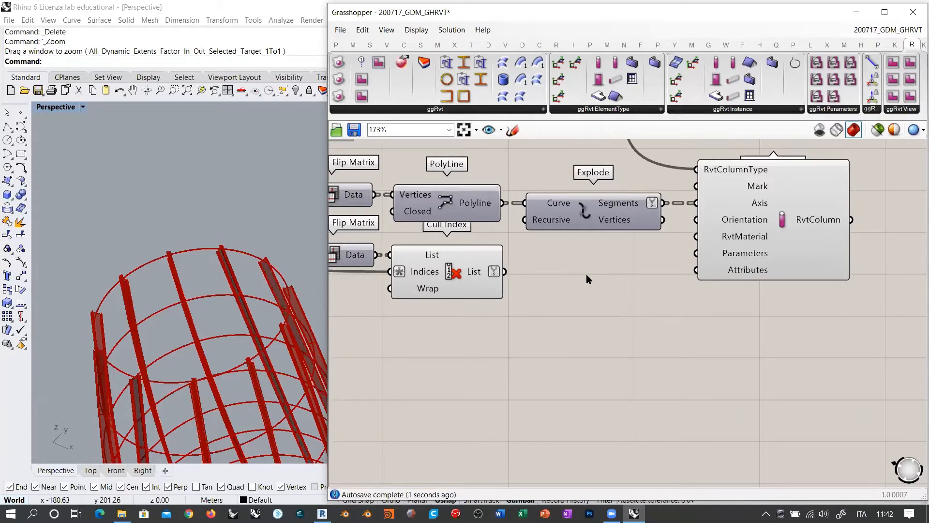
# Step: Compare the simplified Segments and List data structures and connect Cull Index's List output to the ggRvt Column's Orientation input
pyautogui.moveTo(623, 206)
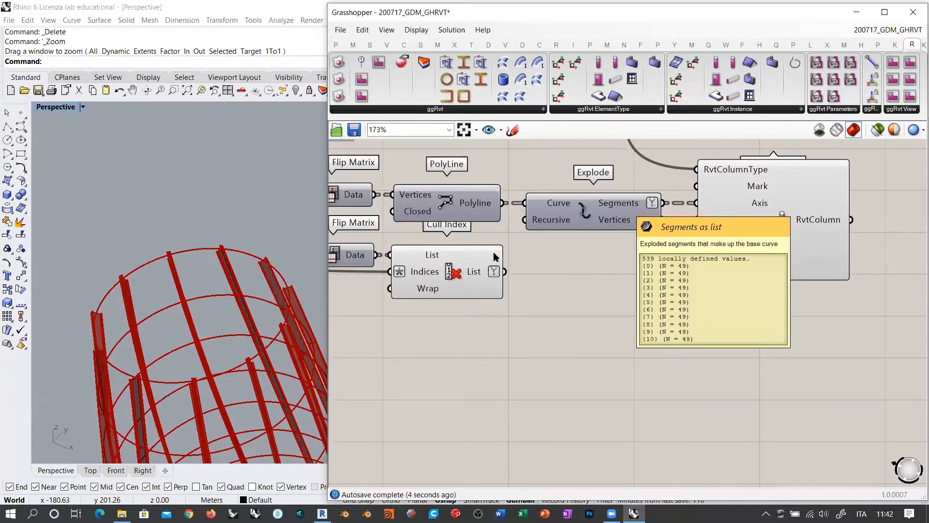
pyautogui.moveTo(475, 275)
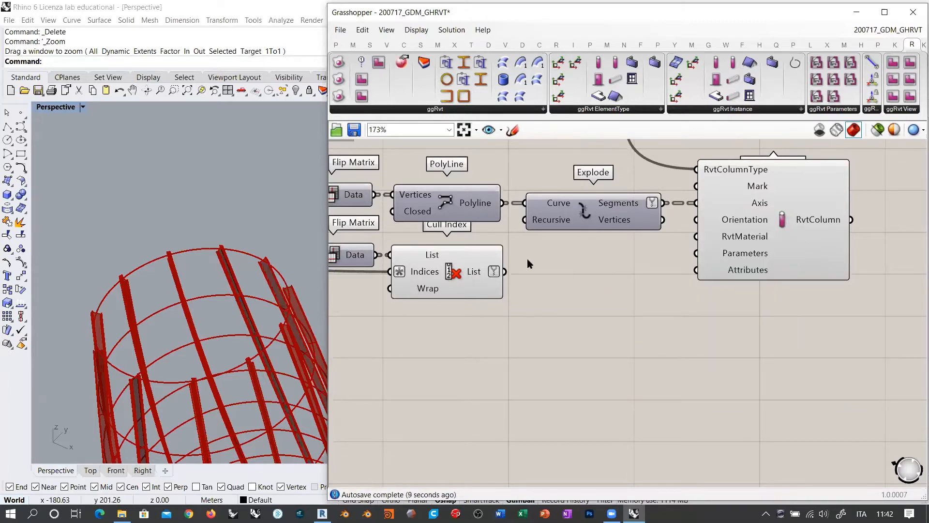
pyautogui.click(457, 277)
pyautogui.moveTo(504, 271); pyautogui.dragTo(695, 228)
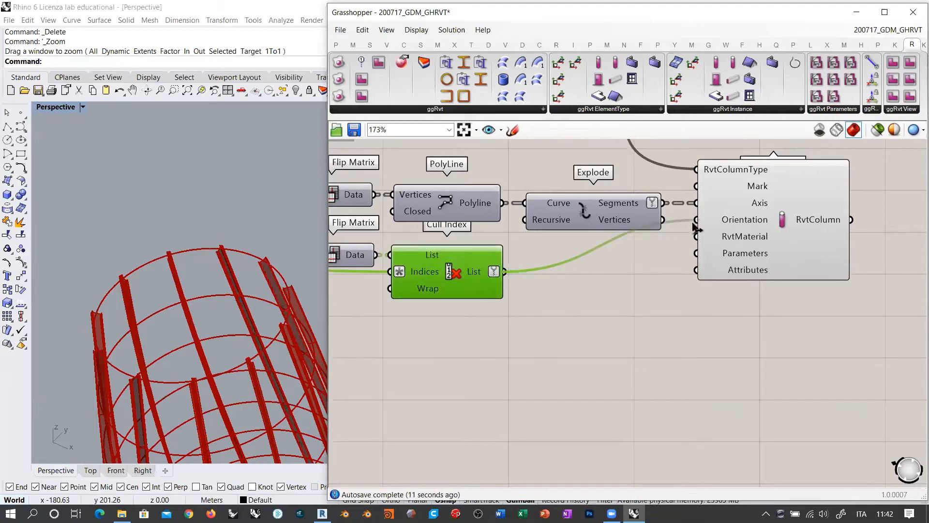
pyautogui.click(608, 303)
# Step: Examine the orientation of the columns along the tower in the Perspective view, both close up and as a whole
pyautogui.keyDown('shift'); pyautogui.moveTo(231, 300); pyautogui.dragTo(233, 255, button='right'); pyautogui.keyUp('shift')
pyautogui.scroll(6, 170, 231)
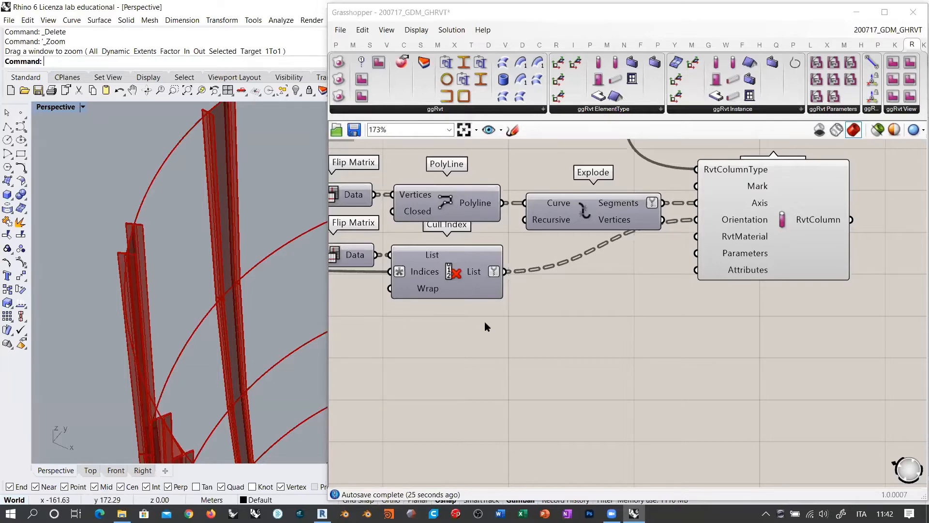
pyautogui.moveTo(486, 327); pyautogui.dragTo(689, 311, button='right')
pyautogui.moveTo(667, 289)
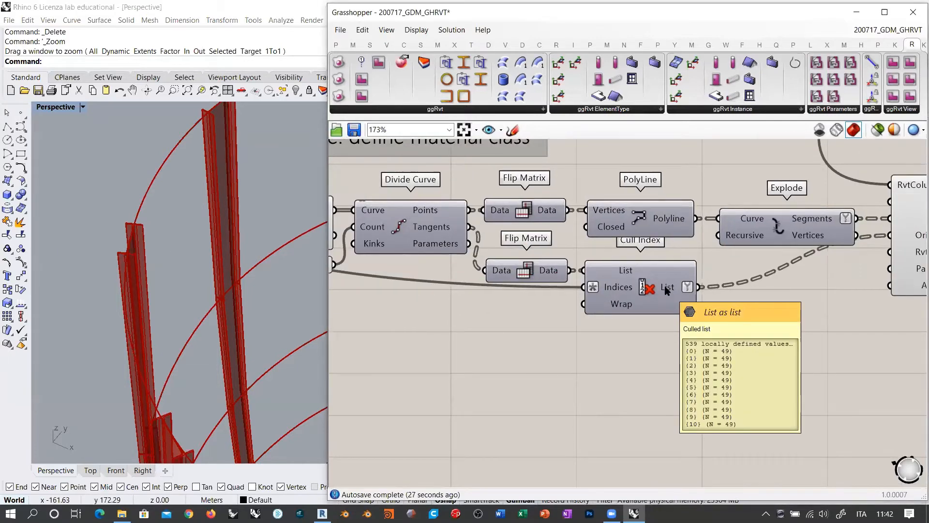
pyautogui.scroll(-5, 213, 282)
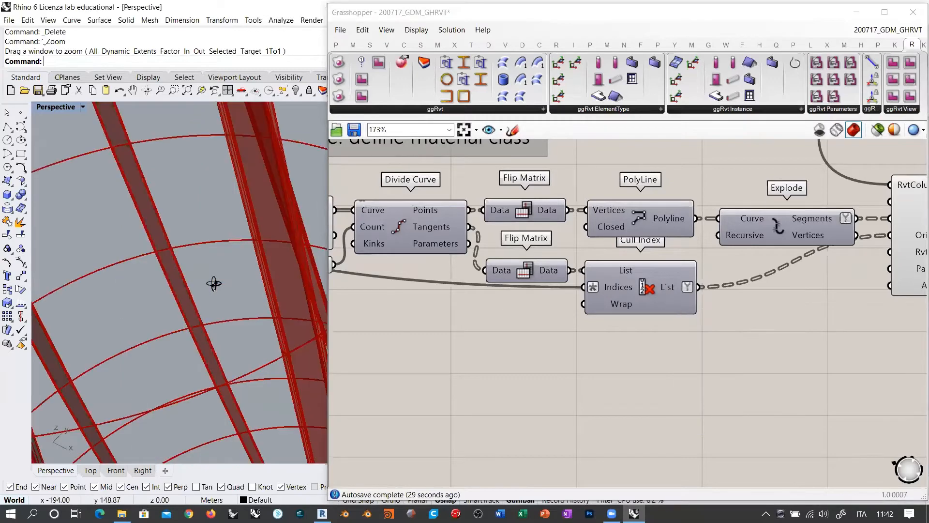
pyautogui.moveTo(141, 250); pyautogui.dragTo(236, 246, button='right')
pyautogui.scroll(-5, 242, 282)
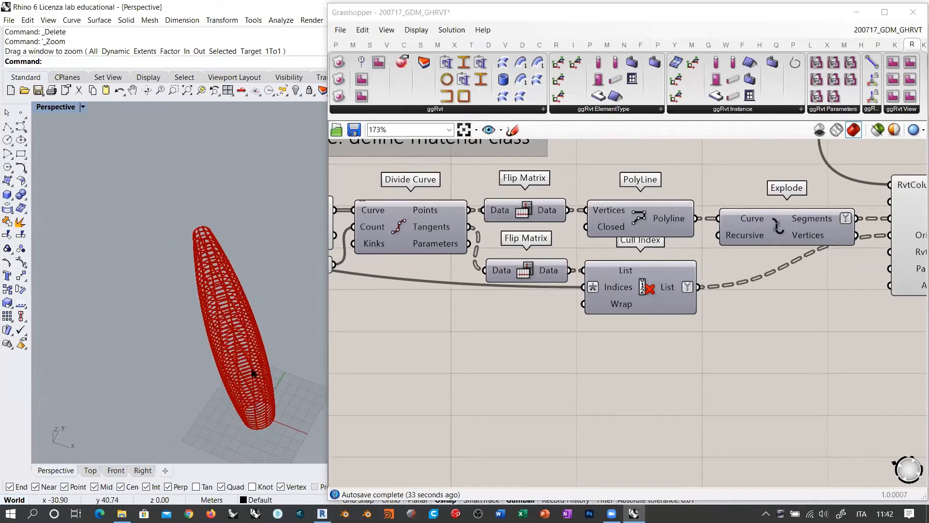
pyautogui.scroll(2, 252, 373)
pyautogui.scroll(4, 252, 373)
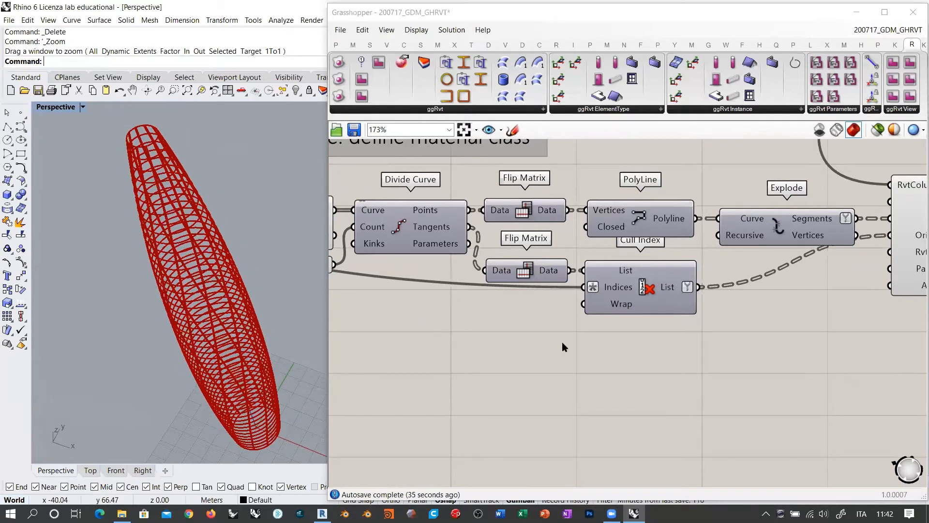
pyautogui.moveTo(708, 307); pyautogui.dragTo(535, 333, button='right')
pyautogui.moveTo(204, 253); pyautogui.dragTo(215, 253, button='right')
pyautogui.scroll(4, 176, 167)
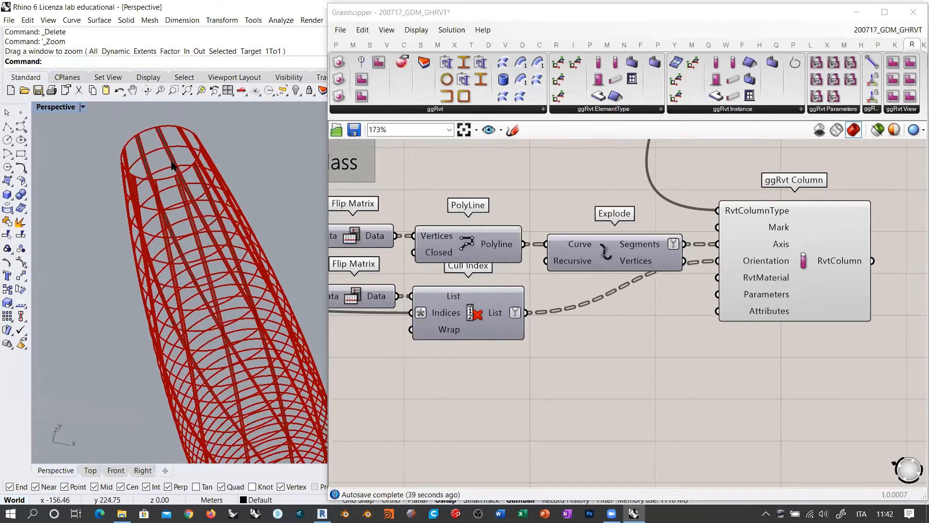
pyautogui.scroll(-2, 195, 186)
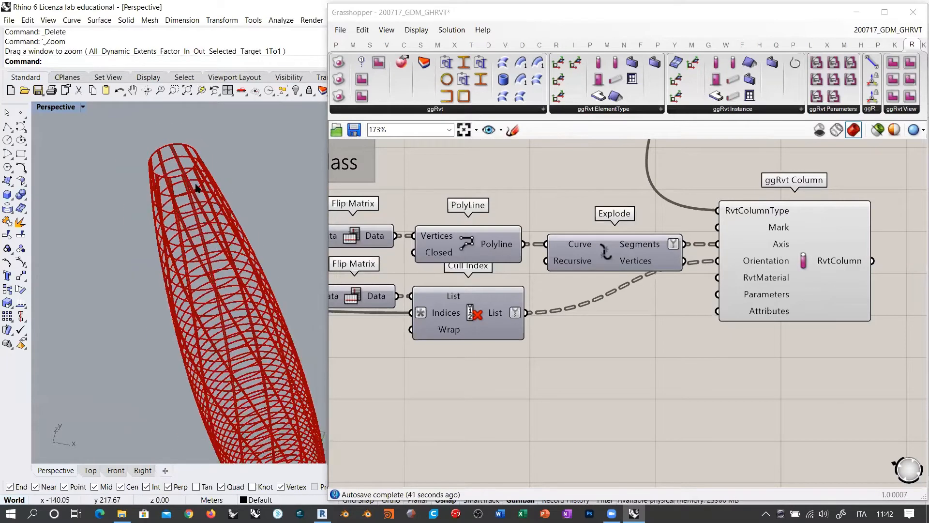
# Step: Inspect how the columns follow the twisting curves in the Top view, then return to the Perspective view
pyautogui.click(91, 471)
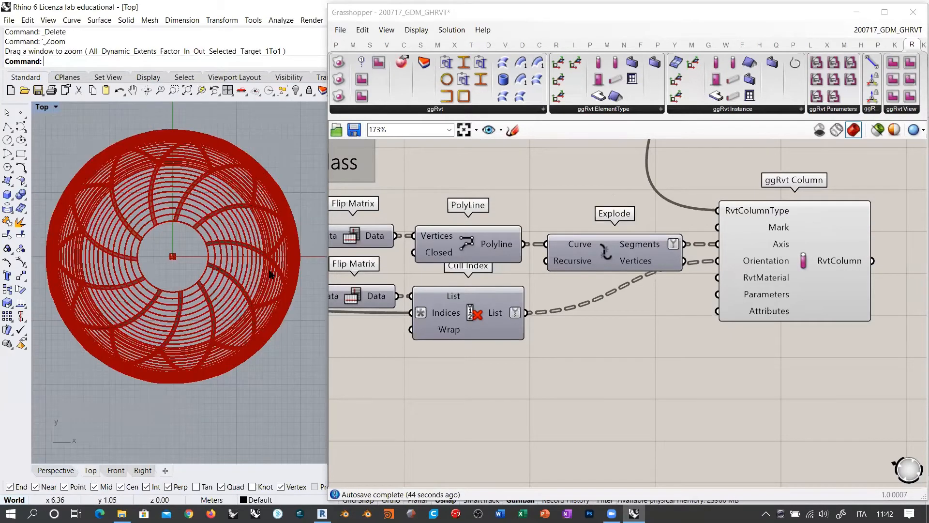
pyautogui.scroll(6, 280, 264)
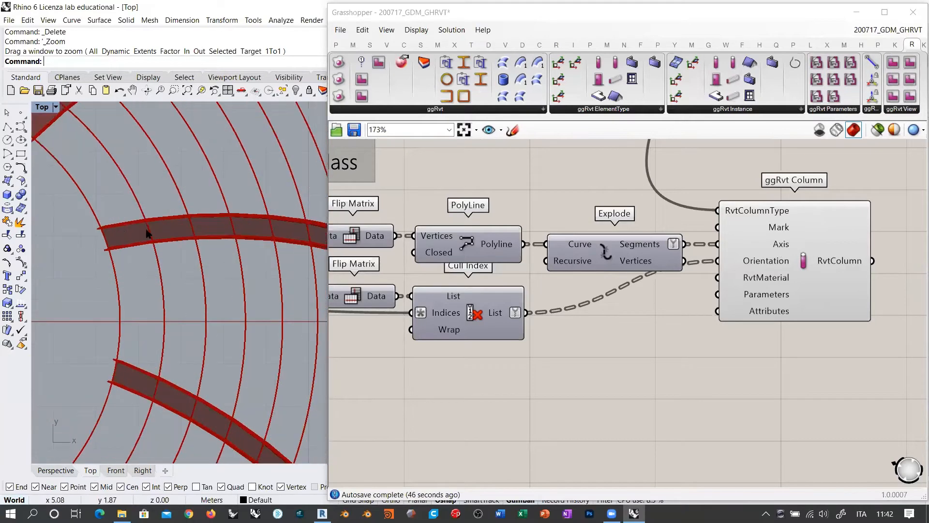
pyautogui.moveTo(234, 260); pyautogui.dragTo(178, 258, button='right')
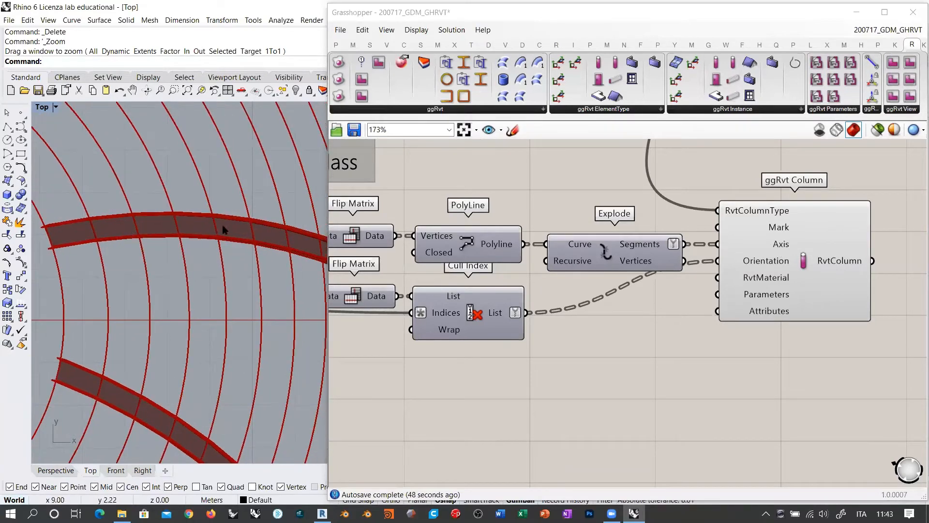
pyautogui.moveTo(269, 268); pyautogui.dragTo(122, 242, button='right')
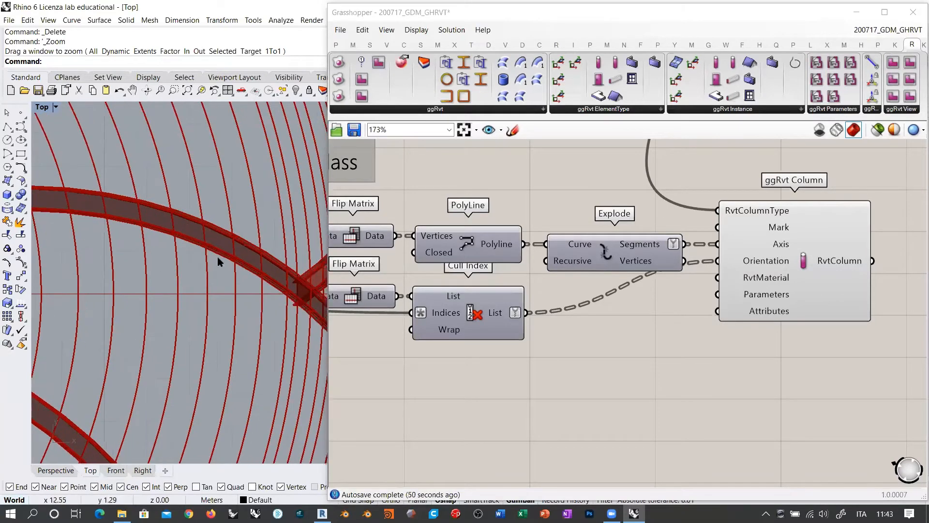
pyautogui.moveTo(303, 308); pyautogui.dragTo(145, 233, button='right')
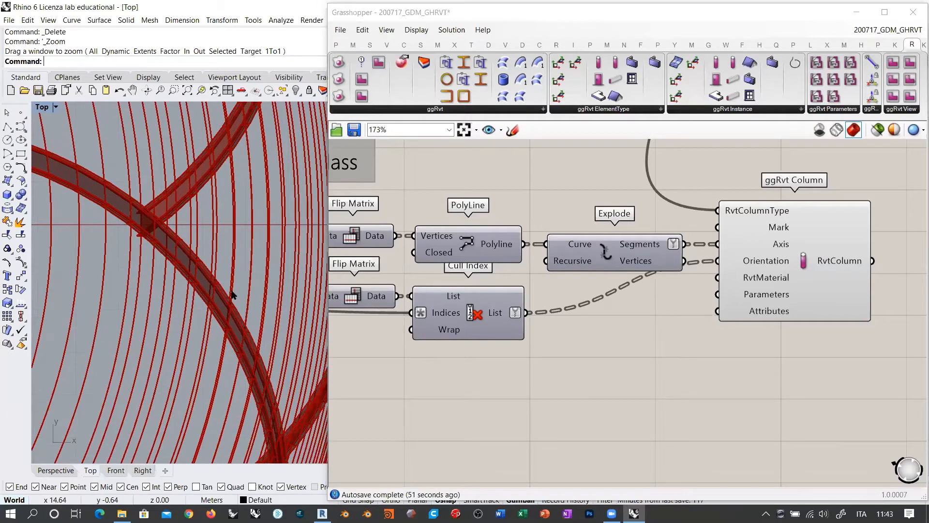
pyautogui.moveTo(281, 406); pyautogui.dragTo(224, 188, button='right')
pyautogui.moveTo(266, 387); pyautogui.dragTo(300, 223, button='right')
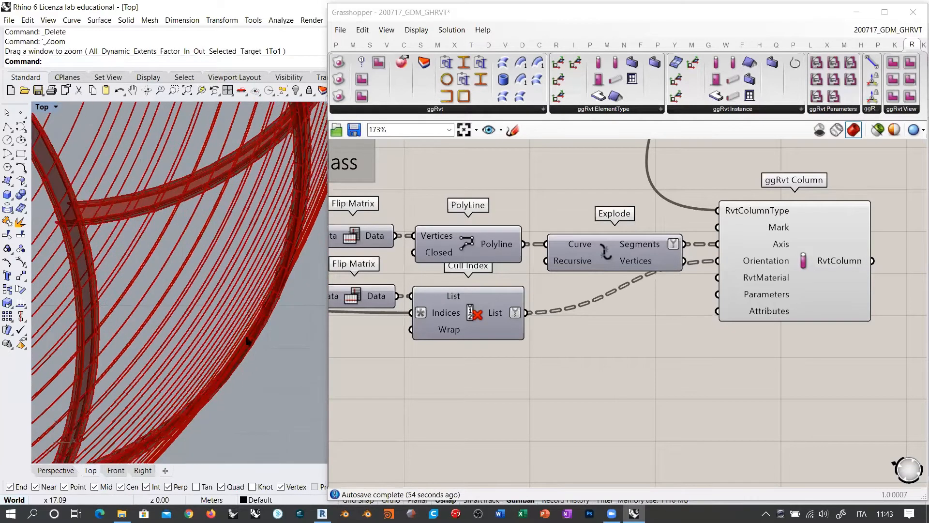
pyautogui.scroll(-10, 224, 391)
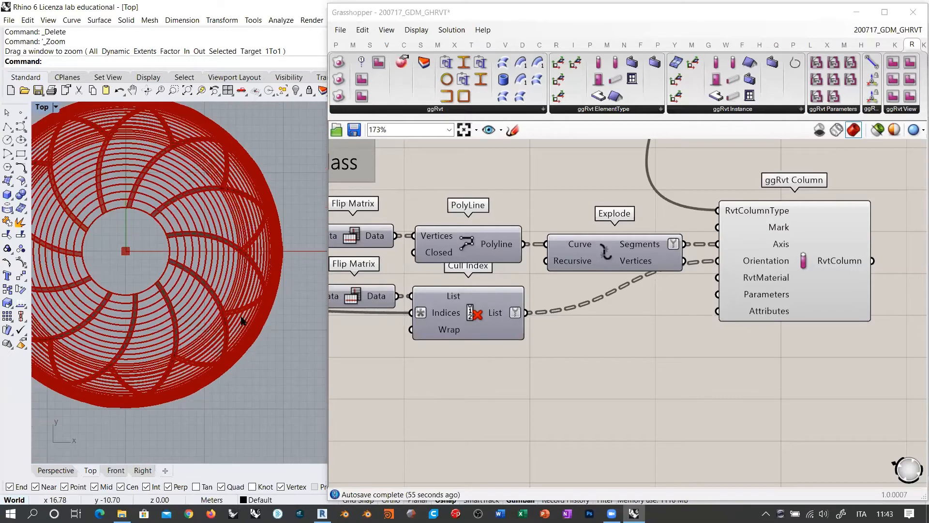
pyautogui.scroll(-2, 209, 308)
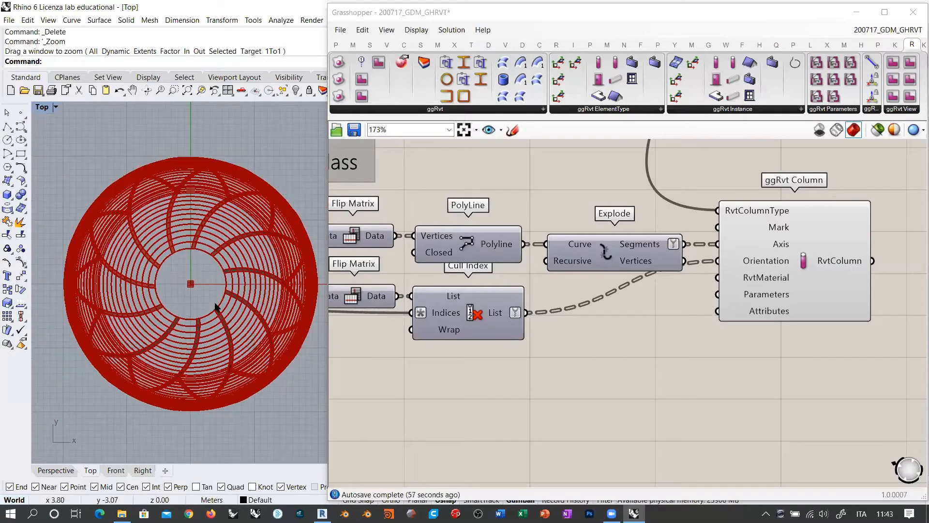
pyautogui.click(65, 471)
pyautogui.moveTo(190, 356); pyautogui.dragTo(310, 281, button='right')
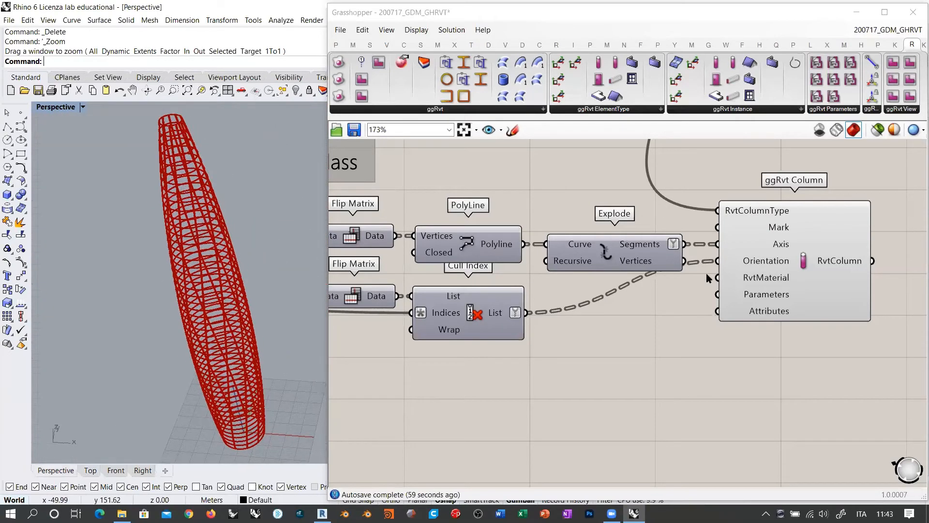
# Step: Review the ggRvt Column's Orientation and RvtMaterial inputs together with the components that feed the column definition
pyautogui.moveTo(766, 262)
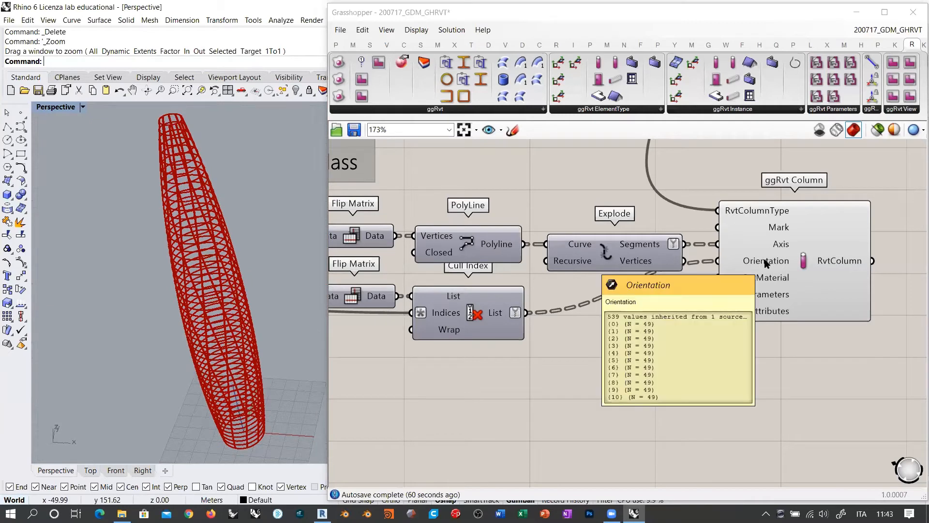
pyautogui.moveTo(761, 277); pyautogui.dragTo(742, 303, button='right')
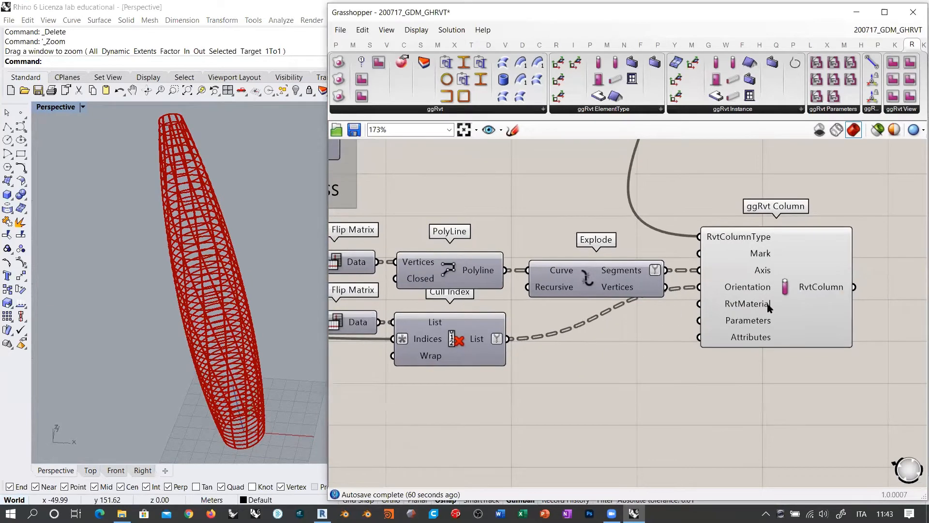
pyautogui.moveTo(761, 308)
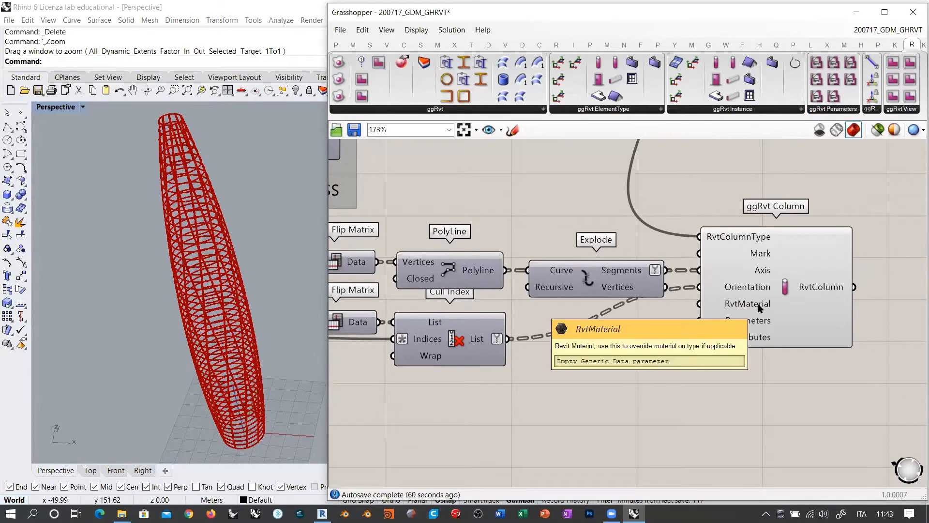
pyautogui.scroll(-4, 759, 305)
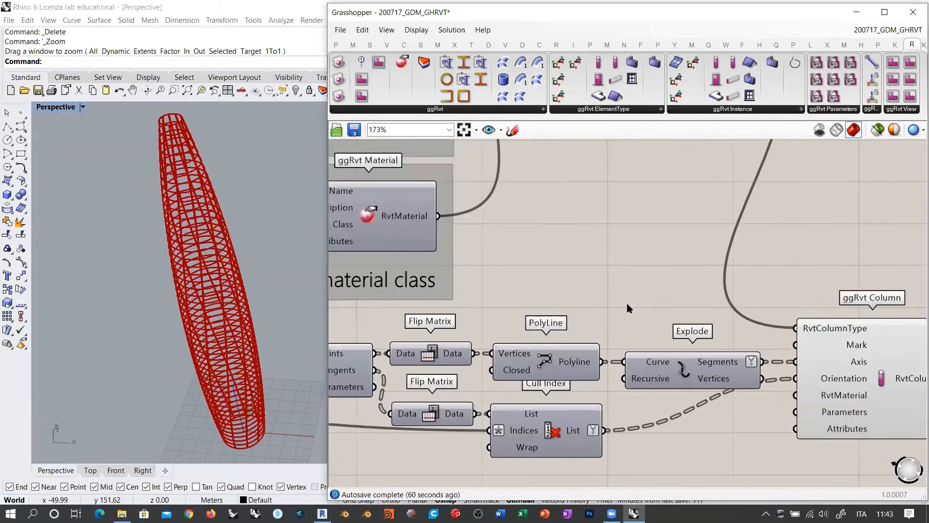
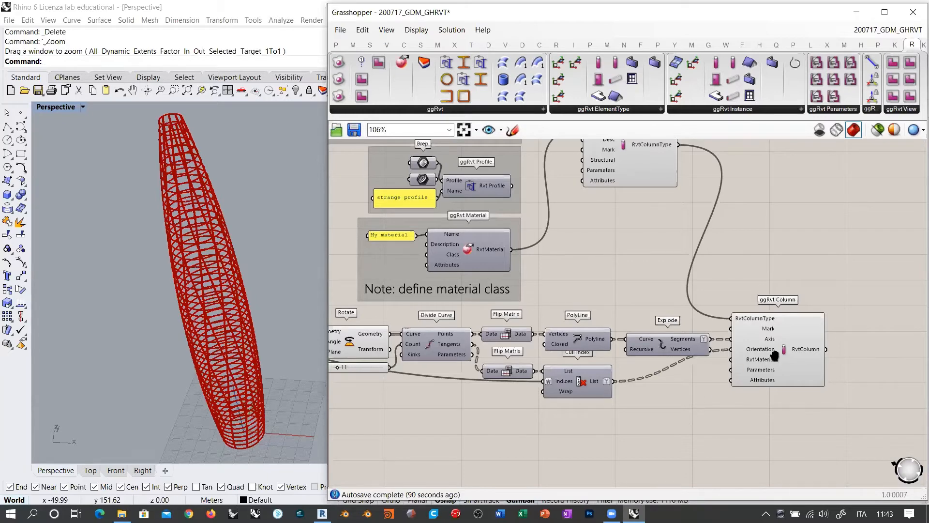
pyautogui.scroll(4, 775, 357)
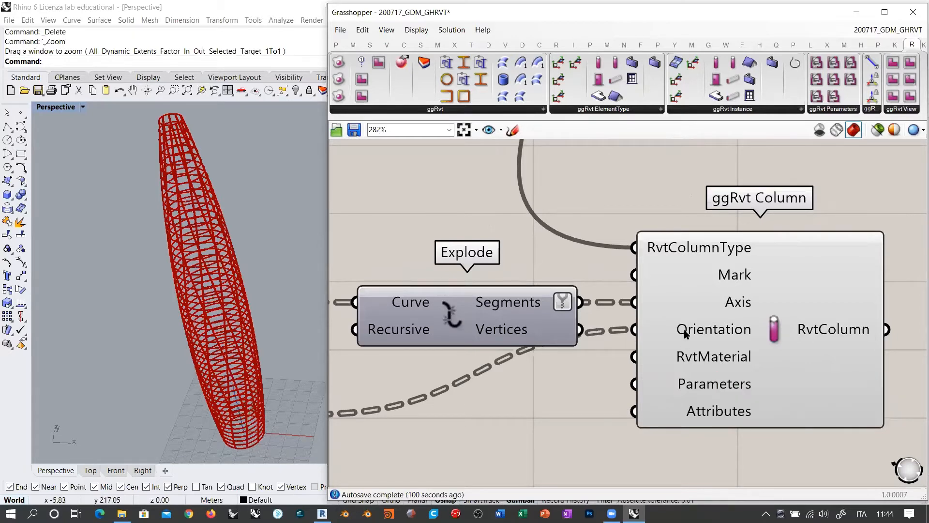
pyautogui.moveTo(685, 334)
pyautogui.scroll(-5, 760, 262)
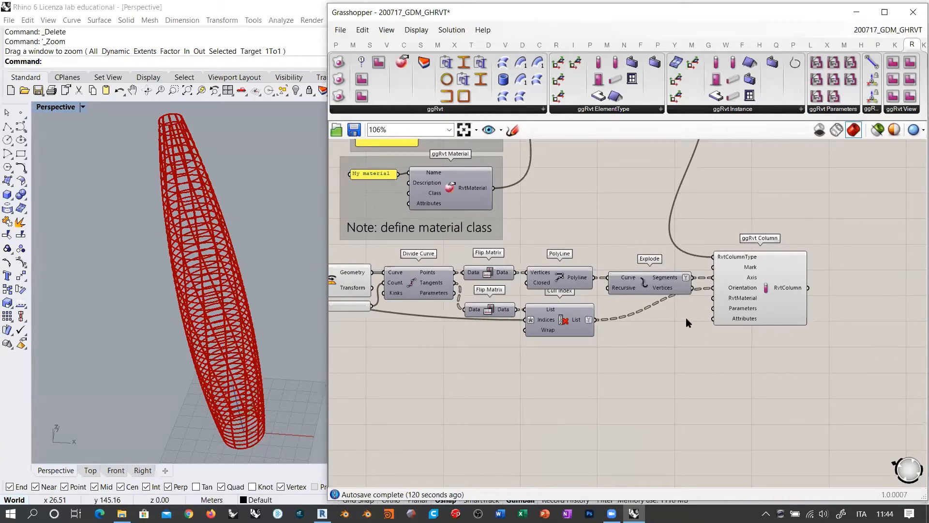
pyautogui.moveTo(701, 290); pyautogui.dragTo(628, 311, button='right')
pyautogui.scroll(3, 663, 296)
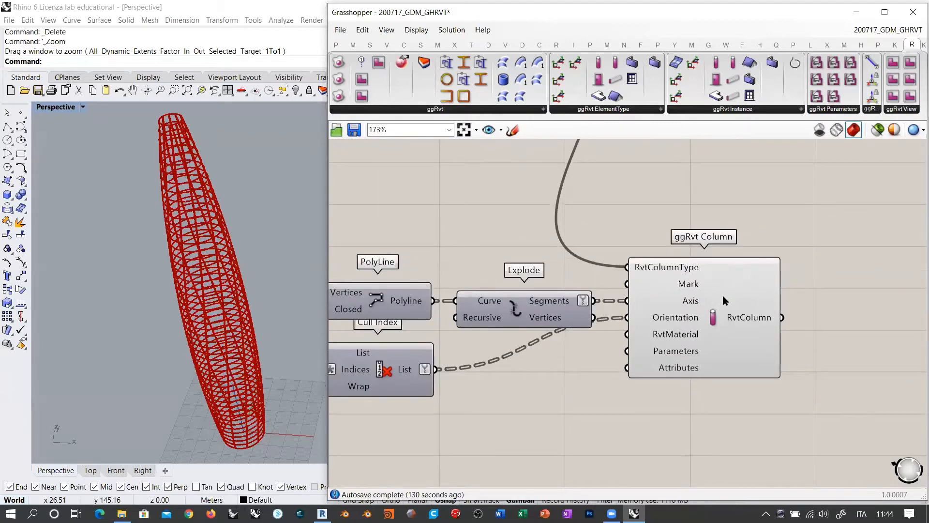
# Step: Move the ggRvt Column component farther from Explode to leave a wide gap between them on the canvas
pyautogui.click(732, 349)
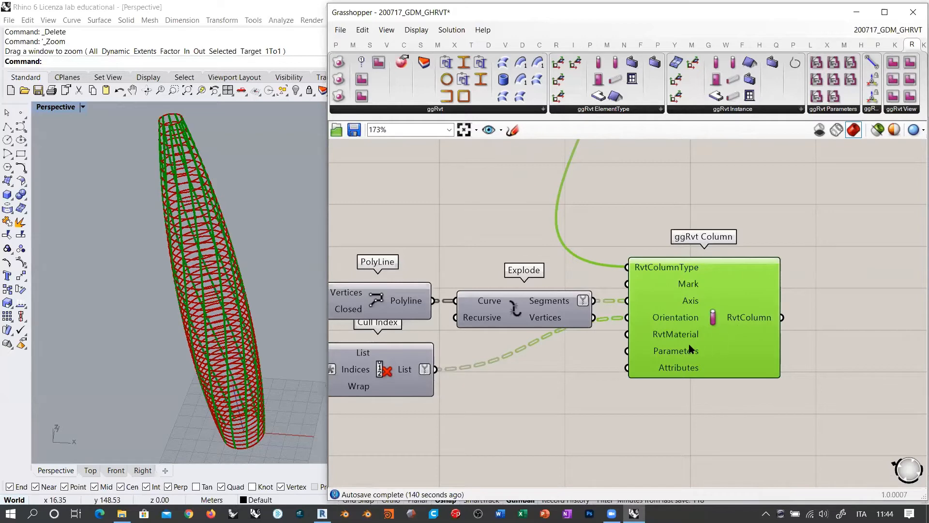
pyautogui.moveTo(702, 329); pyautogui.dragTo(623, 309, button='right')
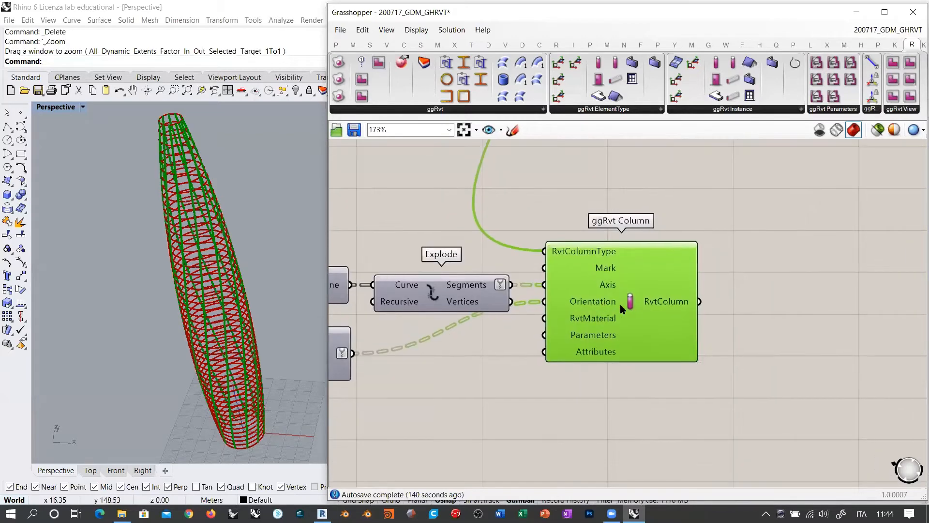
pyautogui.rightClick(621, 305)
pyautogui.moveTo(628, 289); pyautogui.dragTo(808, 295)
pyautogui.click(693, 408)
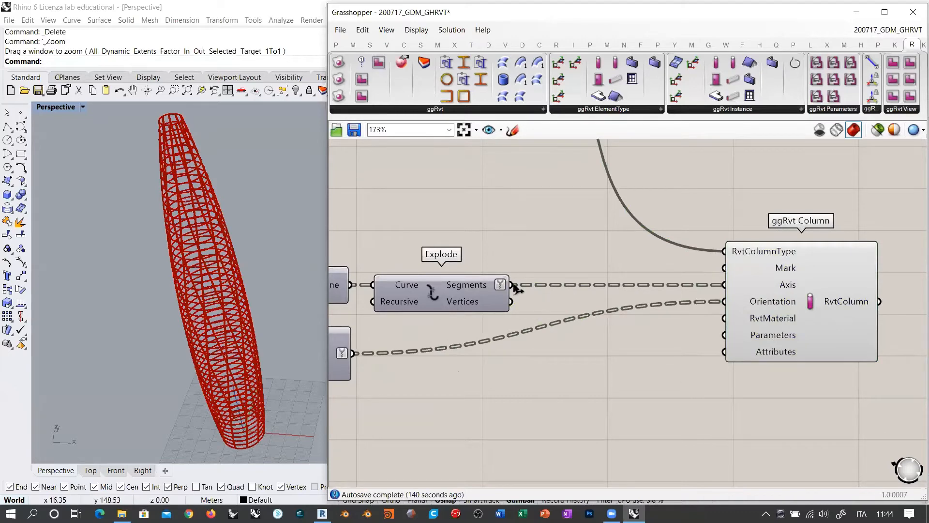
# Step: Add a Flip Matrix component beside Explode and feed it the exploded Segments
pyautogui.moveTo(238, 315); pyautogui.dragTo(214, 289, button='right')
pyautogui.scroll(-2, 213, 293)
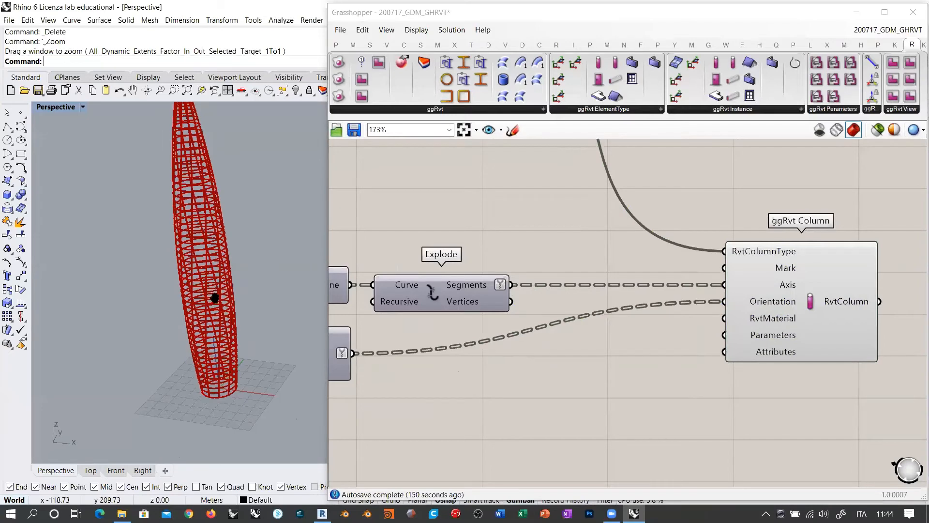
pyautogui.keyDown('shift'); pyautogui.moveTo(236, 385); pyautogui.dragTo(236, 402, button='right'); pyautogui.keyUp('shift')
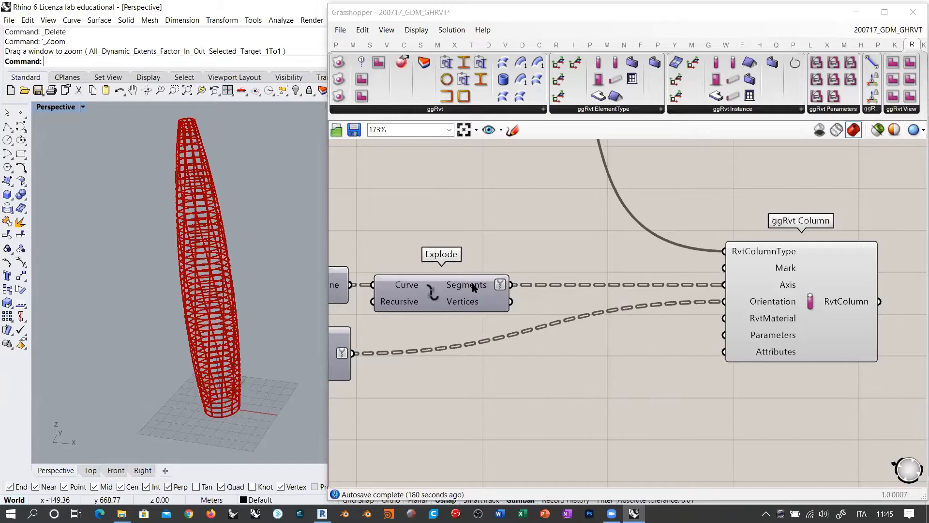
pyautogui.moveTo(473, 286)
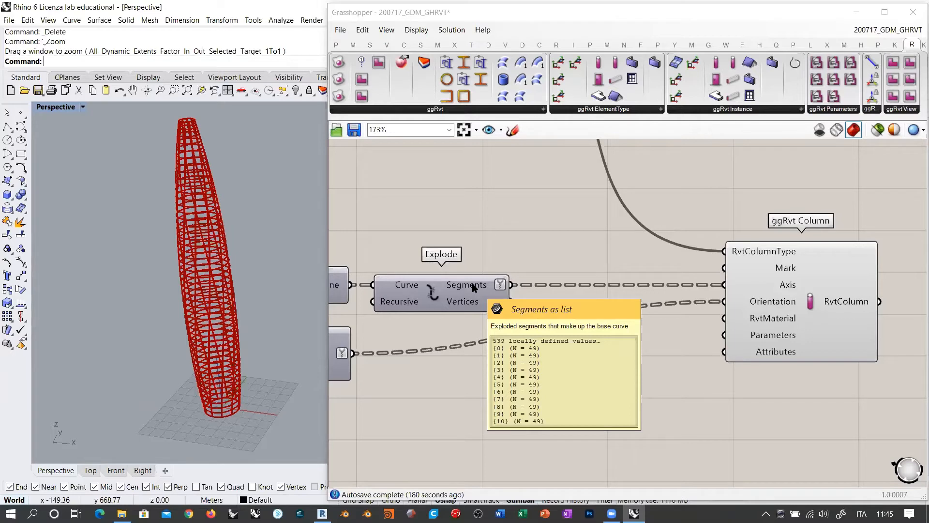
pyautogui.doubleClick(527, 255)
pyautogui.write('FLIP')
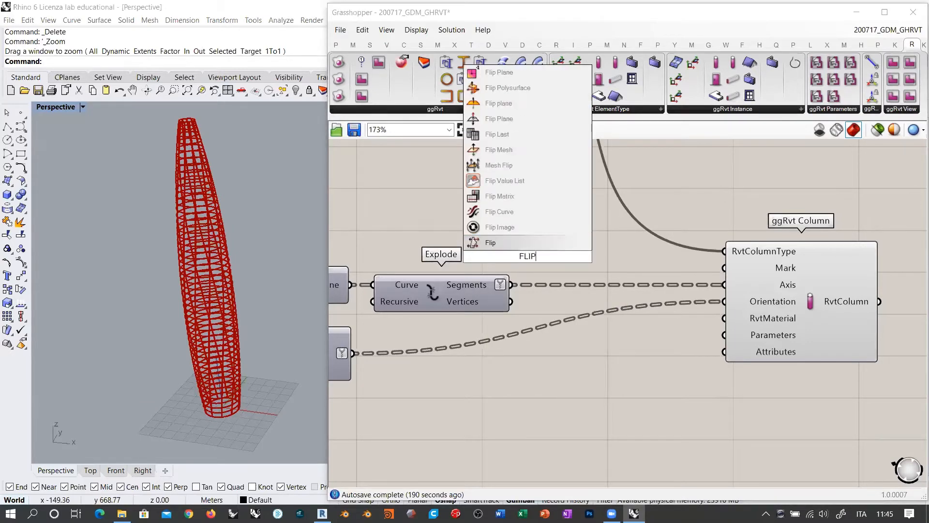
pyautogui.click(505, 201)
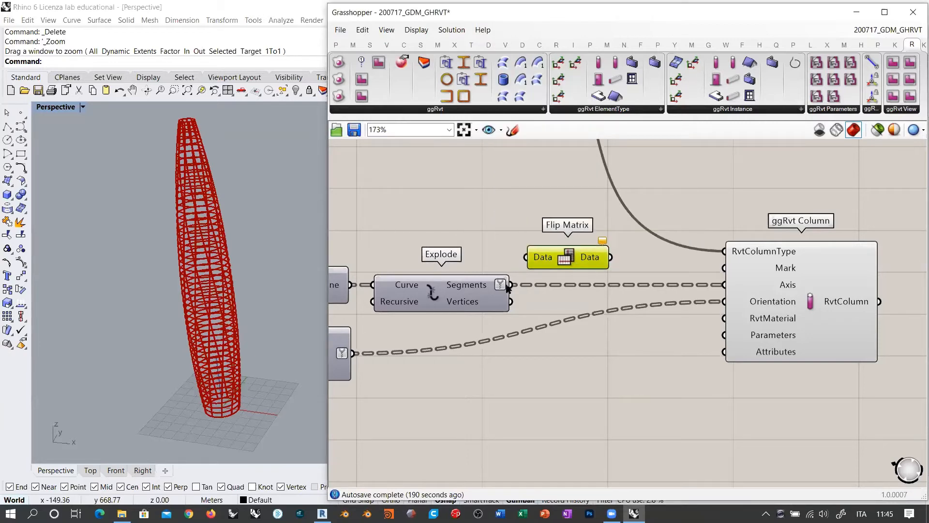
pyautogui.moveTo(510, 284); pyautogui.dragTo(527, 258)
pyautogui.click(588, 350)
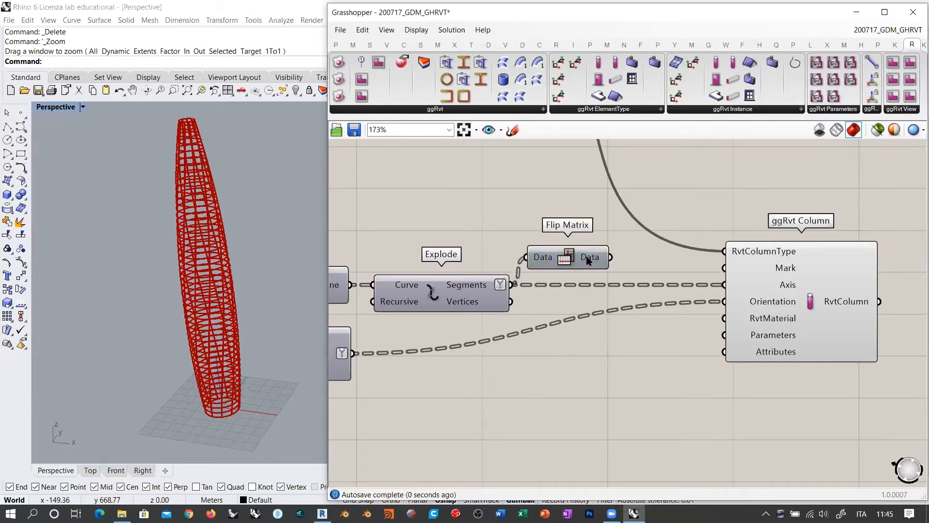
# Step: Duplicate the Flip Matrix component below the original and feed the copy with the Cull Index List output
pyautogui.moveTo(588, 260)
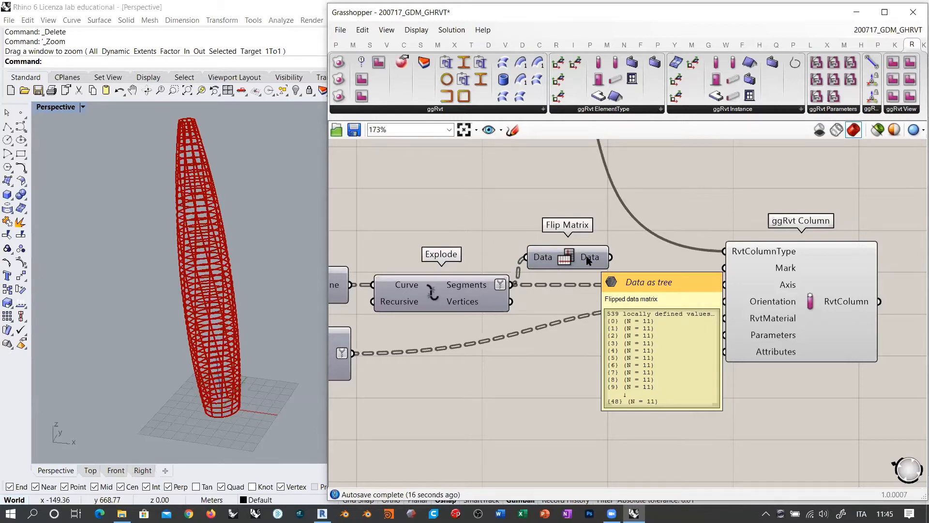
pyautogui.click(567, 260)
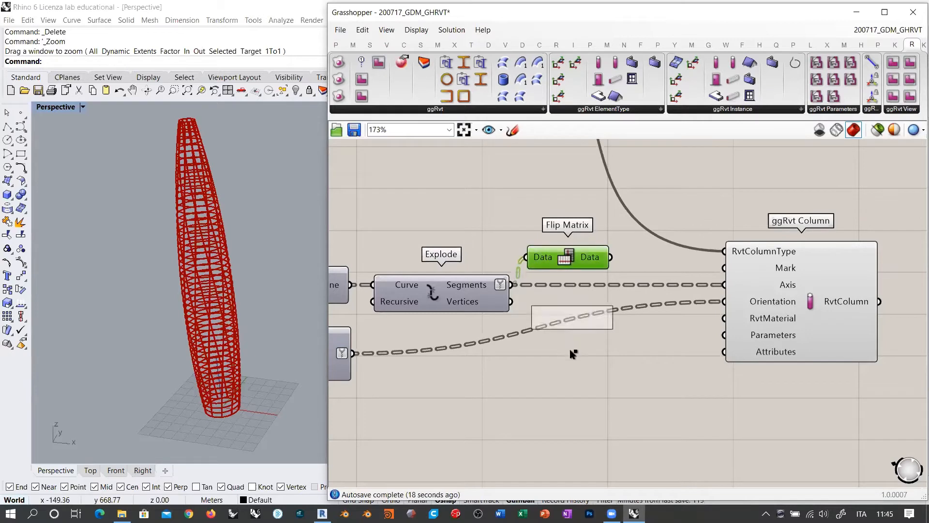
pyautogui.keyDown('alt'); pyautogui.moveTo(572, 353); pyautogui.dragTo(572, 354); pyautogui.keyUp('alt')
pyautogui.moveTo(356, 357); pyautogui.dragTo(529, 355)
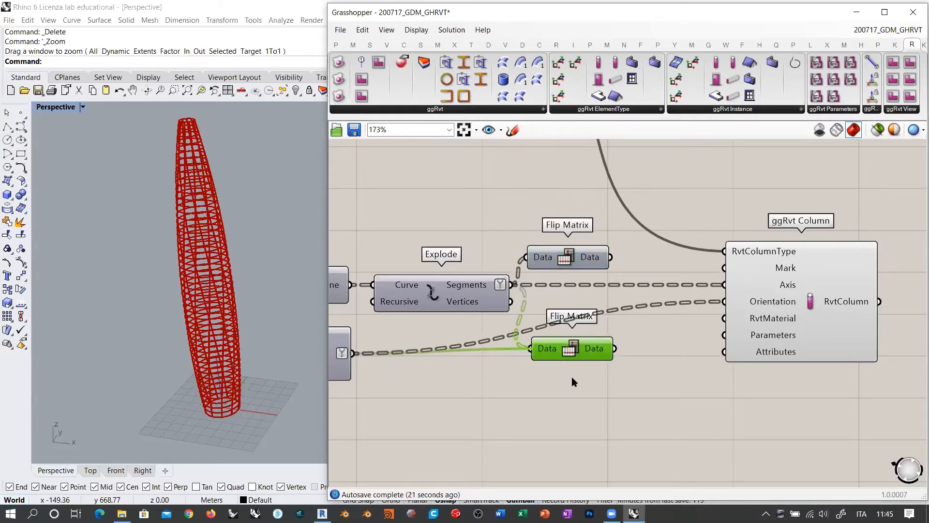
pyautogui.moveTo(572, 376); pyautogui.dragTo(613, 297, button='right')
pyautogui.moveTo(631, 284)
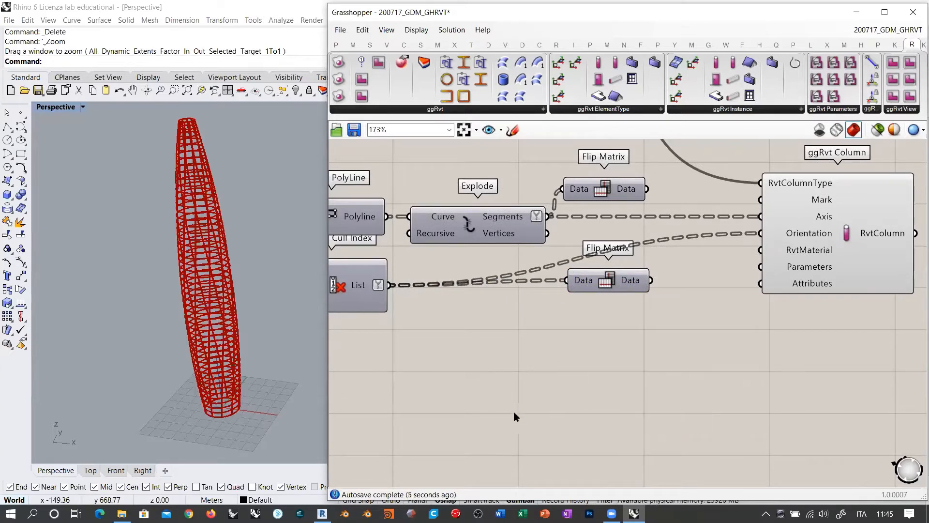
pyautogui.click(606, 284)
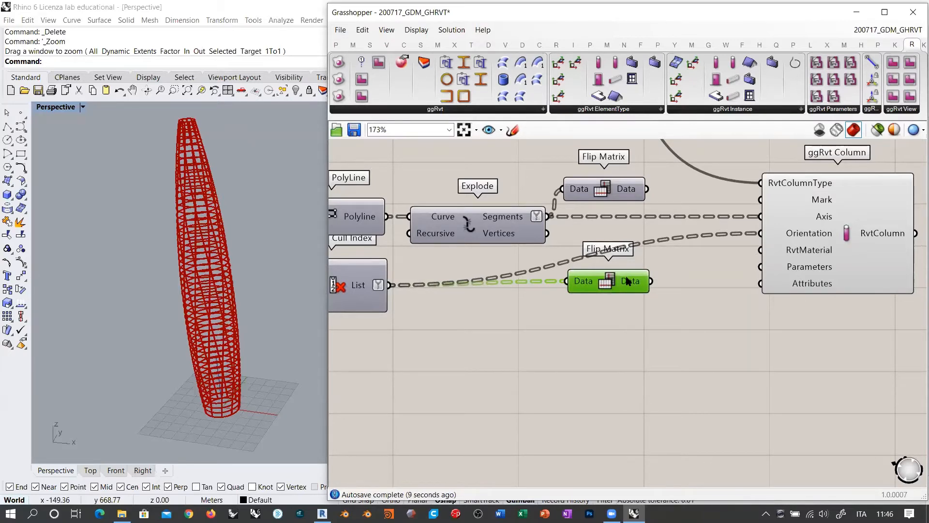
pyautogui.moveTo(630, 285)
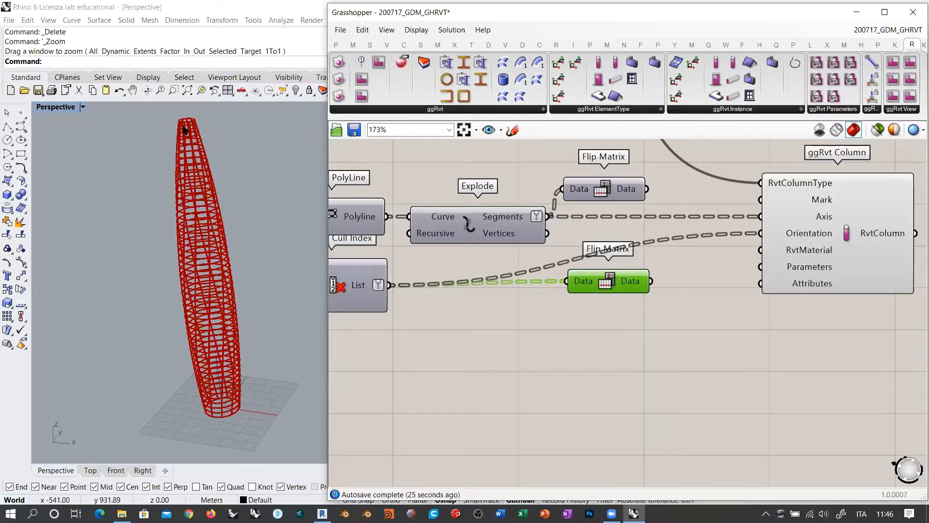
# Step: Add an Explode Tree component and connect the flipped segments to its Data input, matching its outputs to the branches
pyautogui.doubleClick(664, 342)
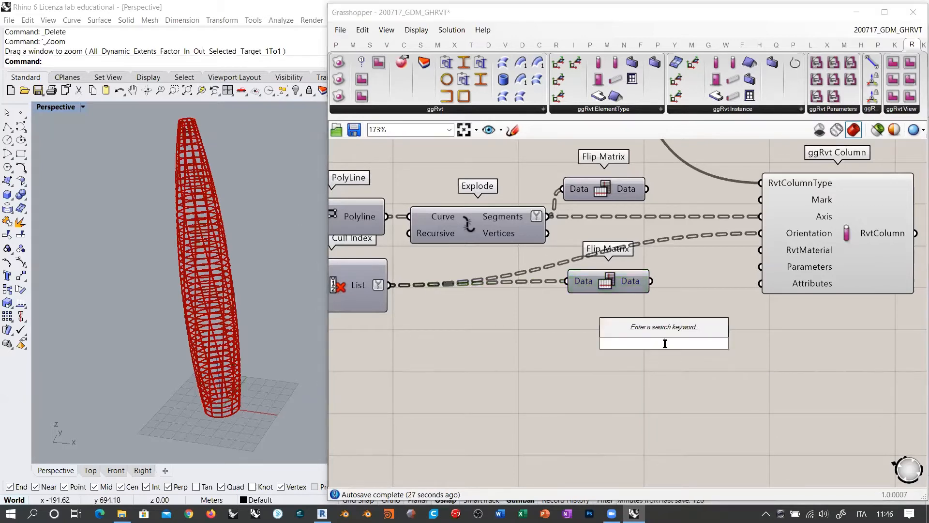
pyautogui.write('EXPLOD')
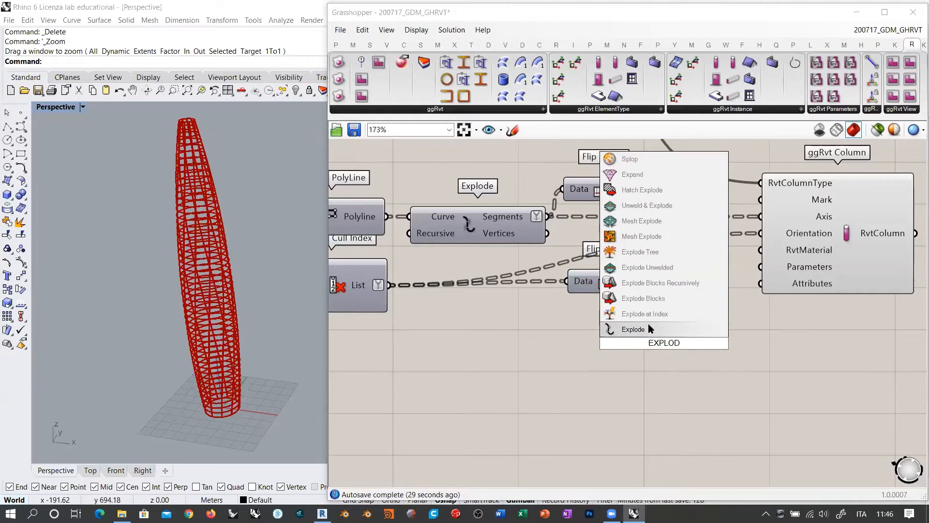
pyautogui.click(638, 253)
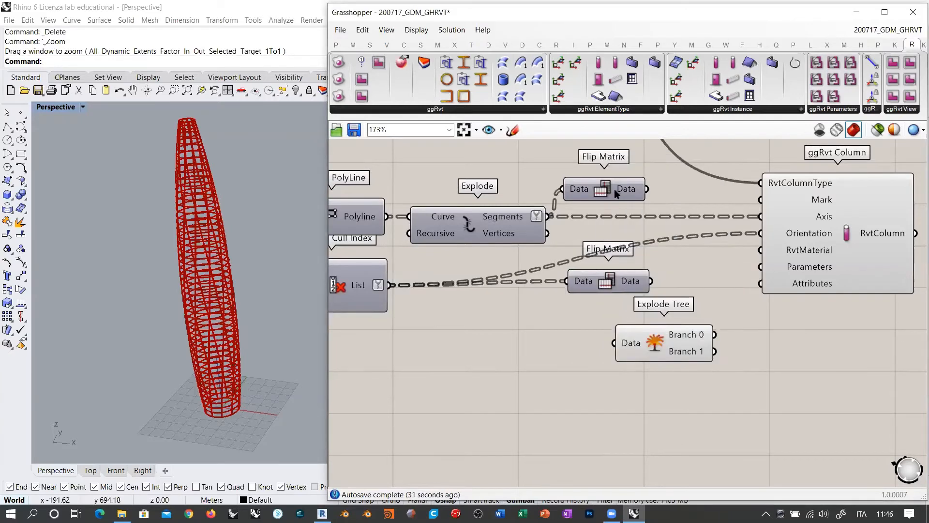
pyautogui.click(617, 192)
pyautogui.moveTo(647, 189); pyautogui.dragTo(619, 337)
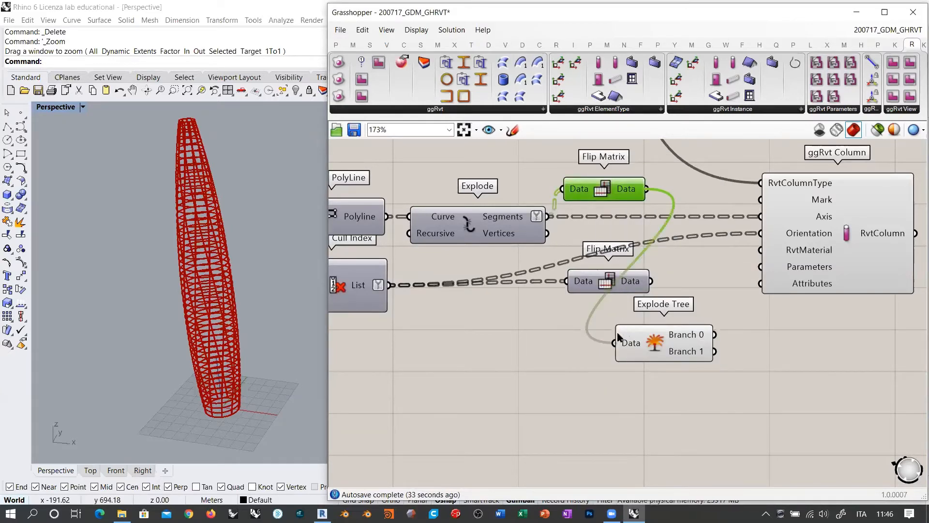
pyautogui.click(657, 347)
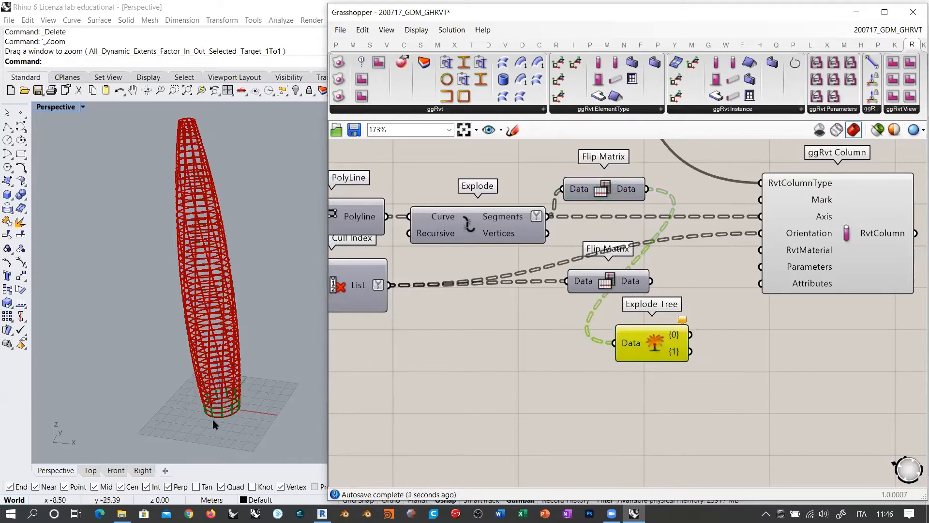
# Step: Check the exploded segments at the tower's base in the Perspective view and delete the Explode Tree component
pyautogui.moveTo(228, 394); pyautogui.dragTo(235, 387, button='right')
pyautogui.scroll(4, 234, 387)
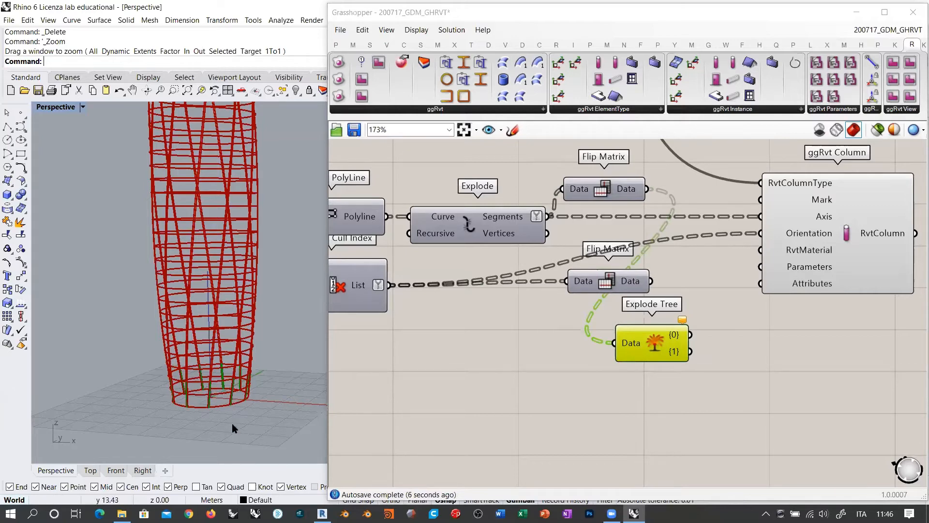
pyautogui.moveTo(234, 425); pyautogui.dragTo(233, 265, button='right')
pyautogui.click(632, 343)
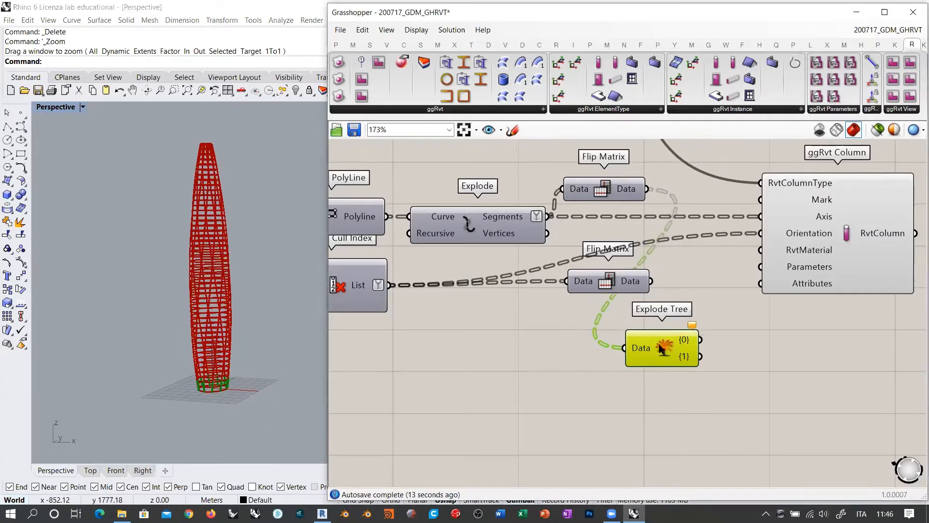
pyautogui.press('Delete')
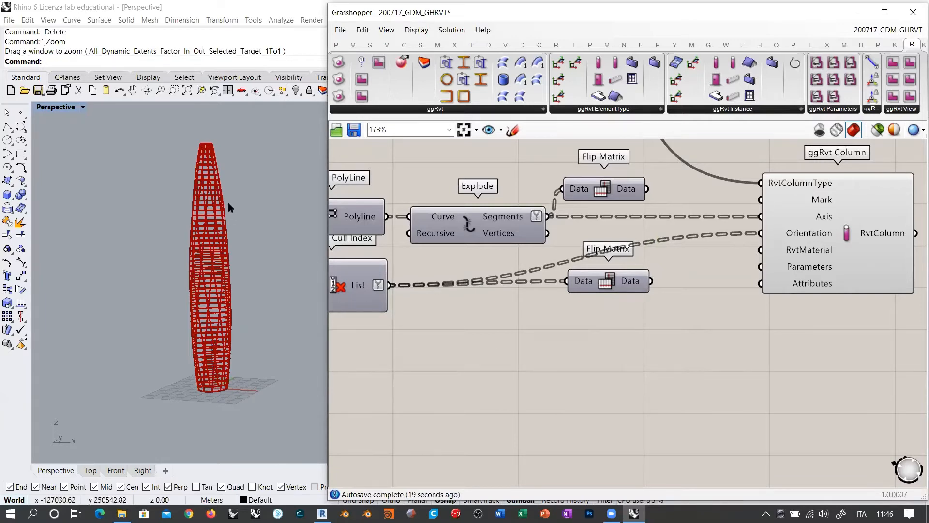
# Step: Align the two new Flip Matrix components vertically and move ggRvt Column slightly closer and lower to face them
pyautogui.moveTo(610, 280); pyautogui.dragTo(613, 284)
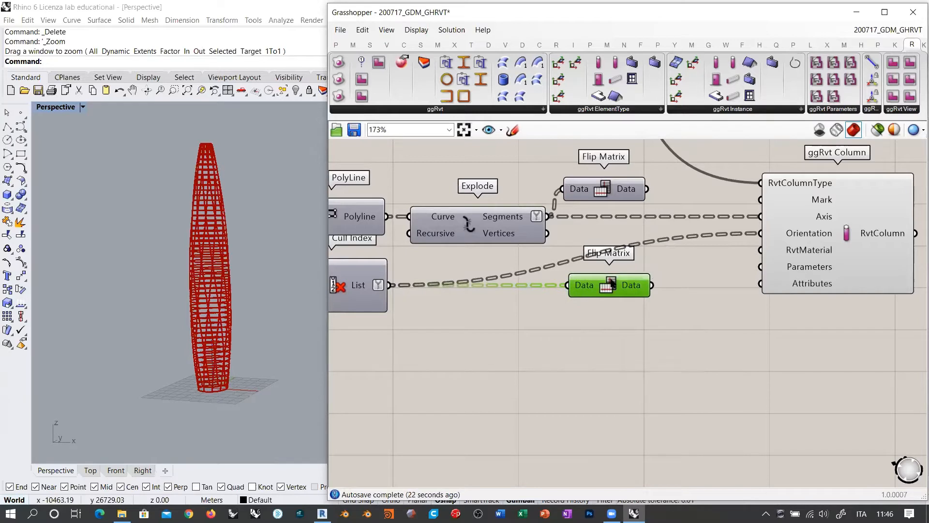
pyautogui.keyDown('shift'); pyautogui.click(605, 185); pyautogui.keyUp('shift')
pyautogui.click(615, 170)
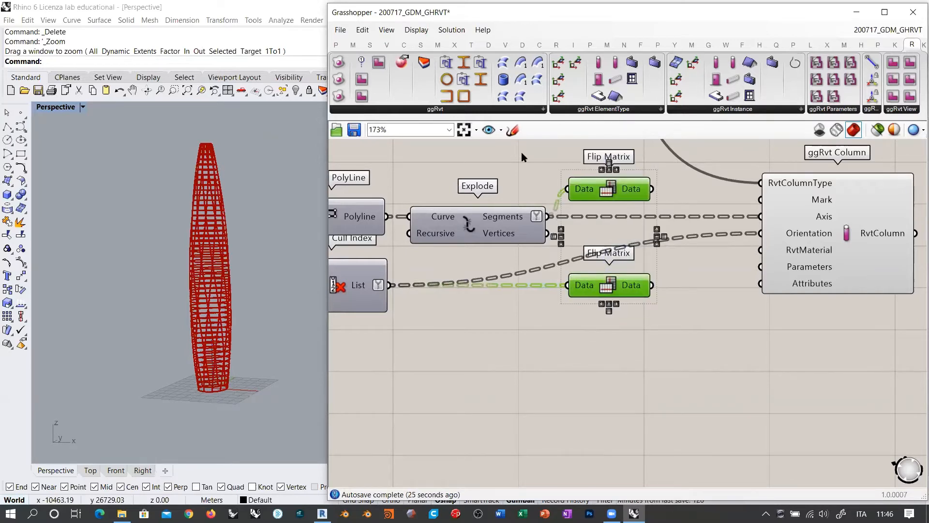
pyautogui.click(687, 234)
pyautogui.moveTo(828, 236); pyautogui.dragTo(812, 255)
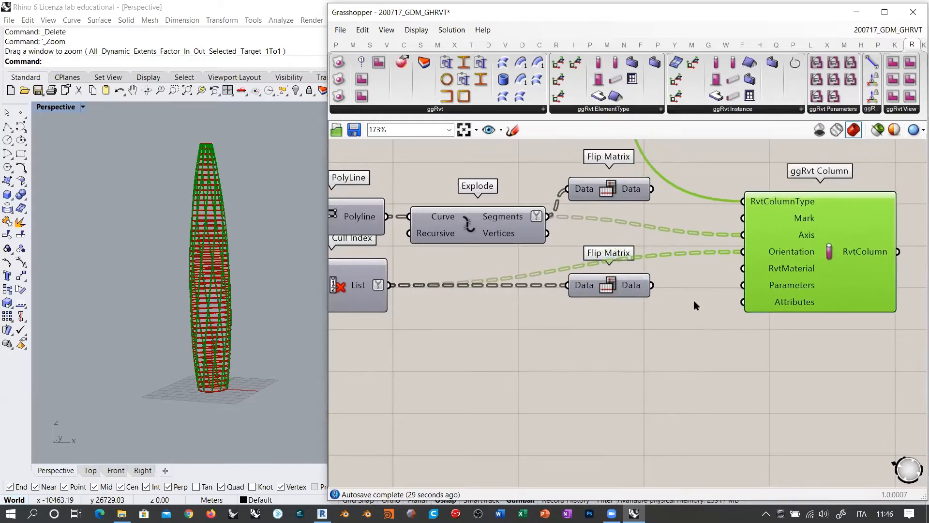
pyautogui.click(693, 301)
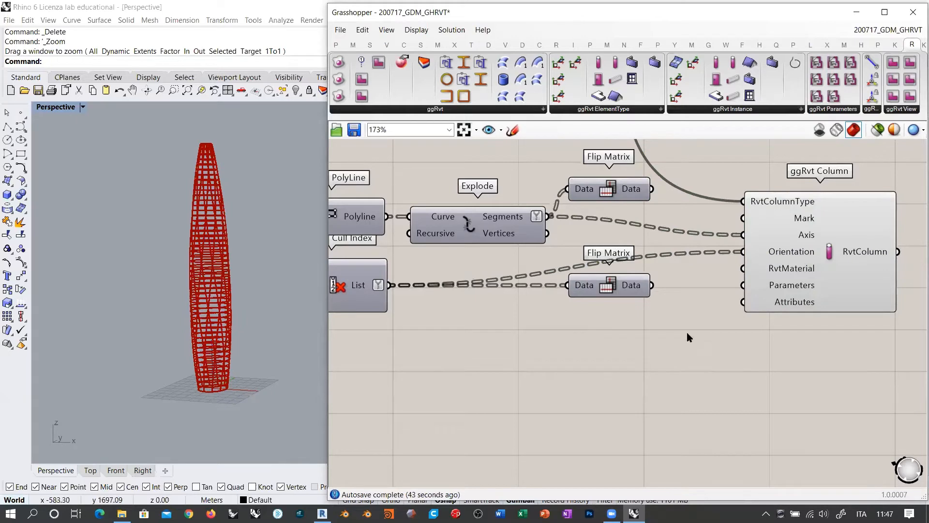
# Step: Review the extent of the whole tower and column definition on the canvas, highlighting its geometry in the Perspective view
pyautogui.moveTo(779, 270)
pyautogui.scroll(-5, 726, 310)
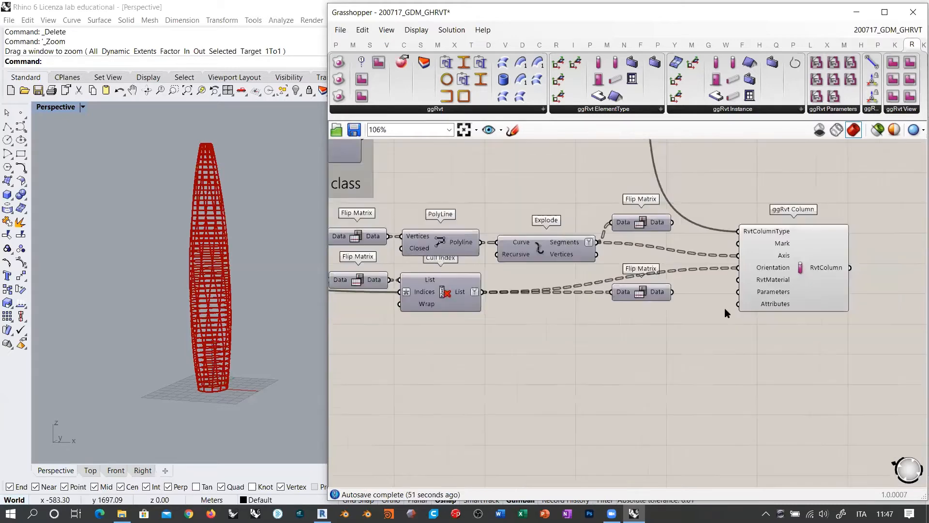
pyautogui.scroll(-3, 736, 282)
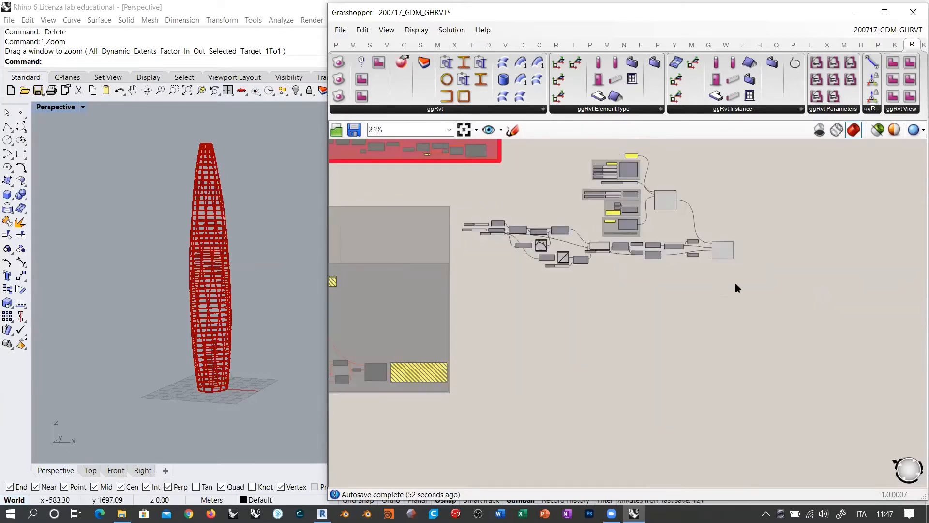
pyautogui.moveTo(688, 402); pyautogui.dragTo(574, 231, button='right')
pyautogui.scroll(-1, 576, 233)
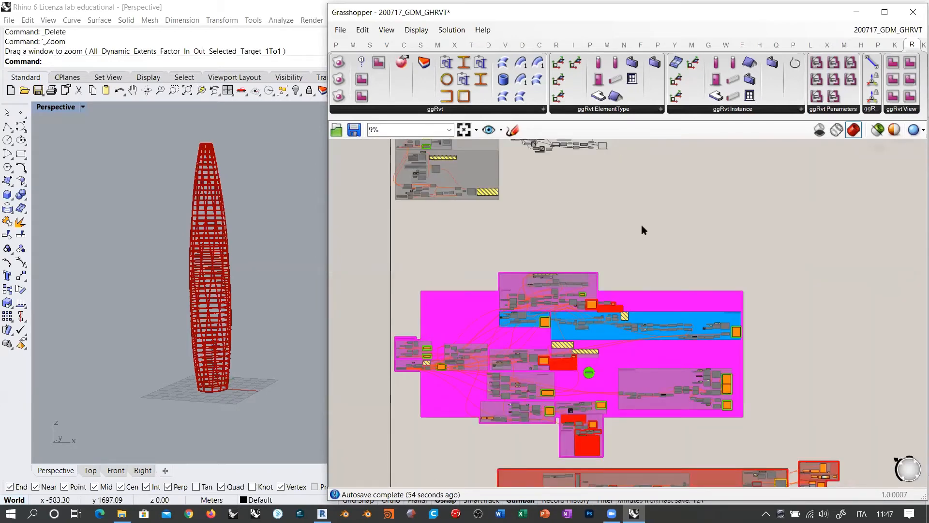
pyautogui.scroll(4, 596, 202)
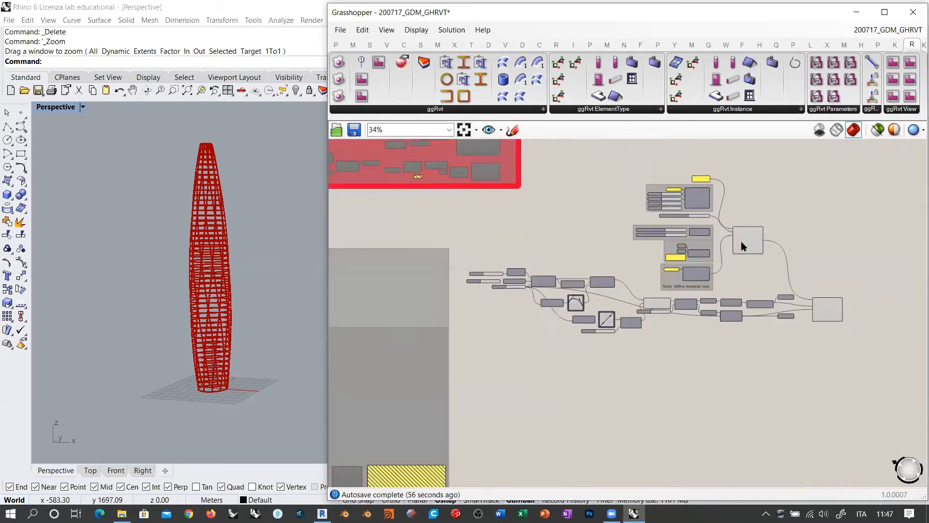
pyautogui.moveTo(861, 164); pyautogui.dragTo(550, 367)
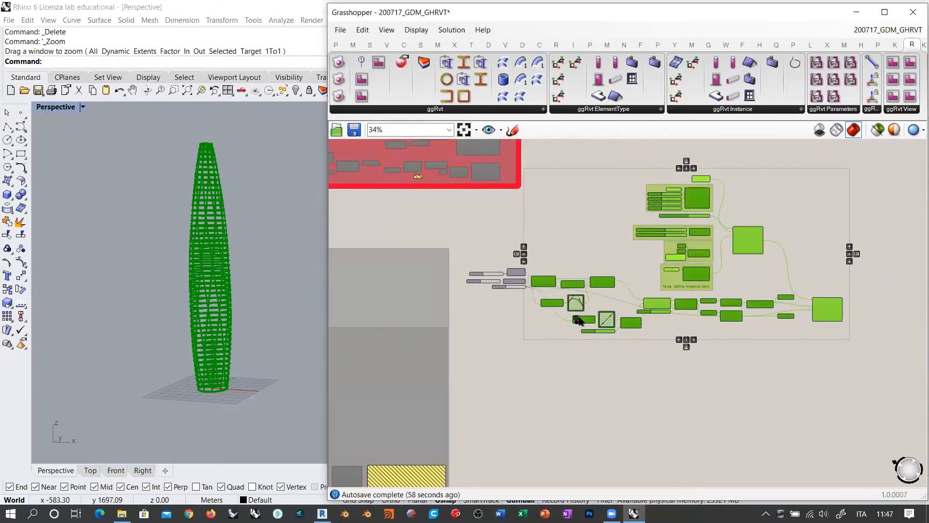
pyautogui.keyDown('shift'); pyautogui.moveTo(657, 357); pyautogui.dragTo(476, 254); pyautogui.keyUp('shift')
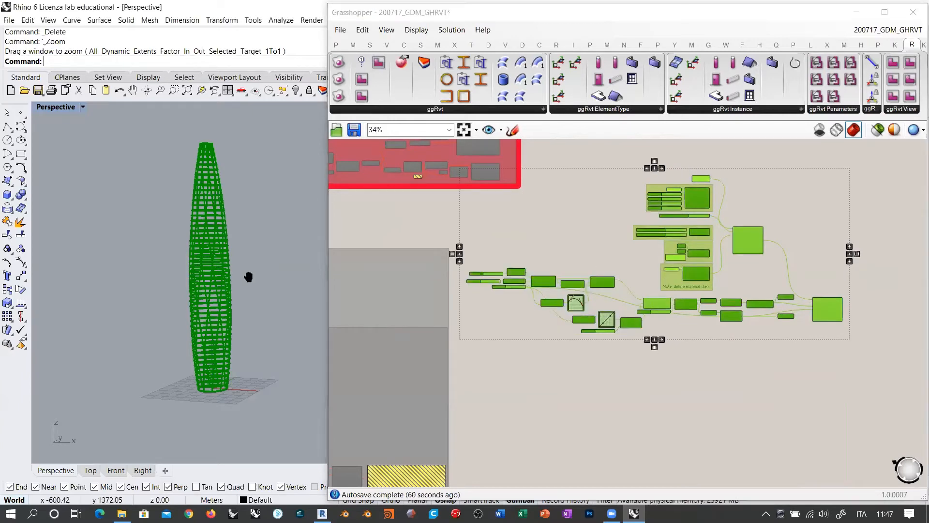
pyautogui.moveTo(249, 274); pyautogui.dragTo(233, 278, button='right')
pyautogui.click(587, 303)
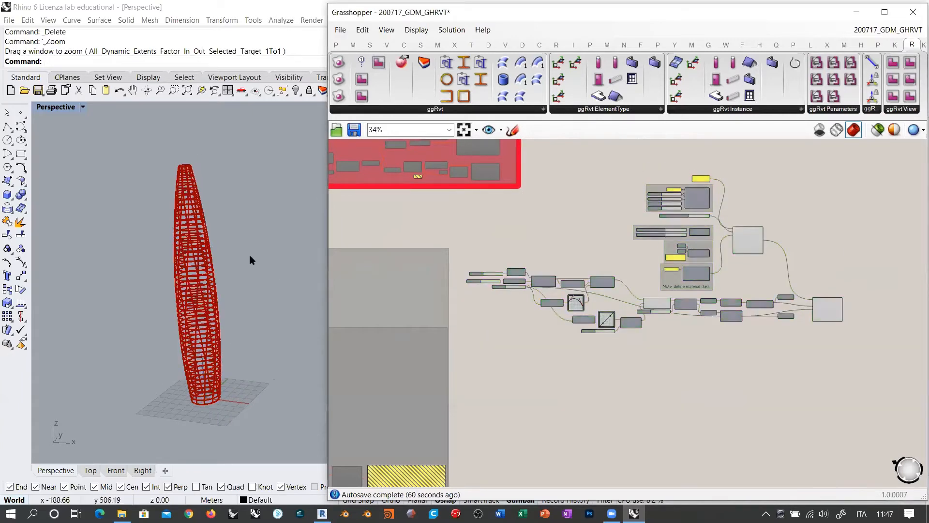
# Step: Examine the components feeding ggRvt Column, the tower in the Perspective view, and the definition's surroundings on the canvas
pyautogui.scroll(5, 818, 313)
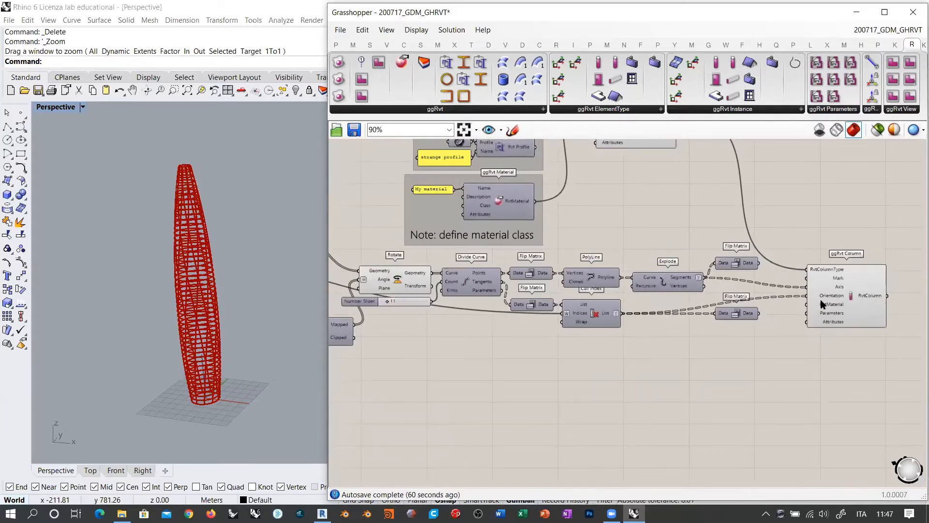
pyautogui.scroll(-3, 682, 295)
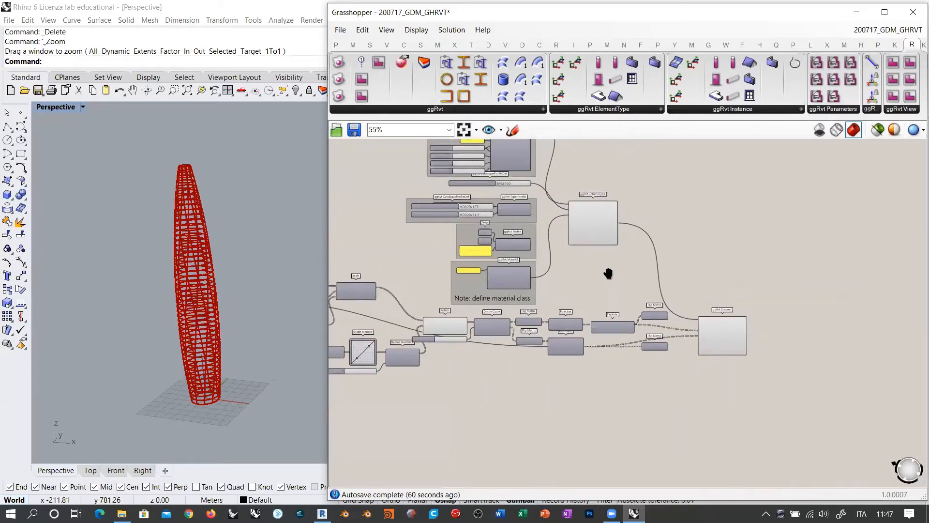
pyautogui.moveTo(183, 263); pyautogui.dragTo(188, 236, button='right')
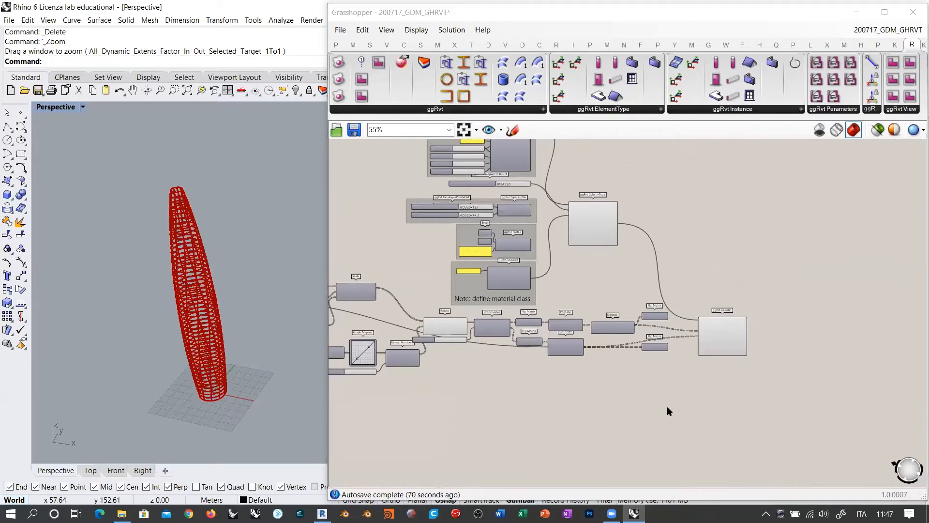
pyautogui.scroll(-5, 644, 367)
pyautogui.moveTo(668, 386); pyautogui.dragTo(584, 200, button='right')
pyautogui.scroll(6, 612, 295)
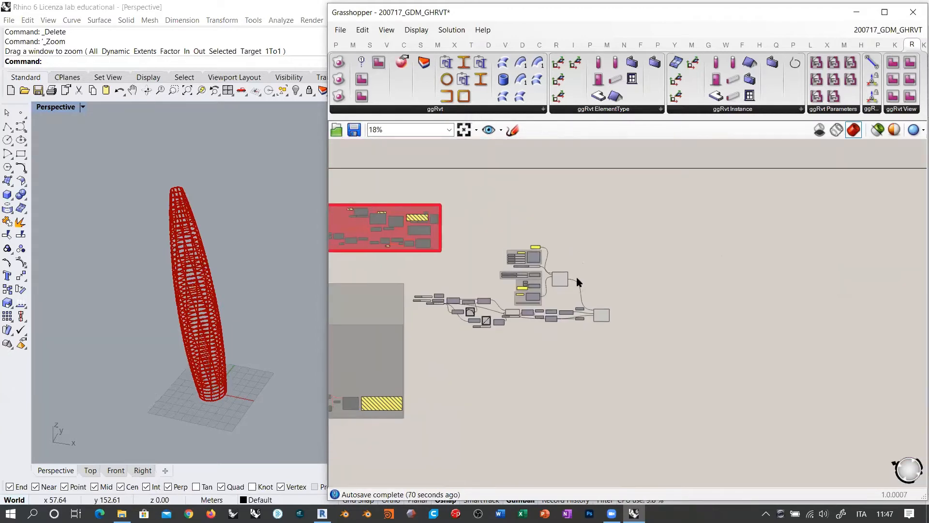
# Step: Add a ggRvt Level component and place it below the Linear Array and Range components near the definition's start
pyautogui.moveTo(577, 280); pyautogui.dragTo(800, 192, button='right')
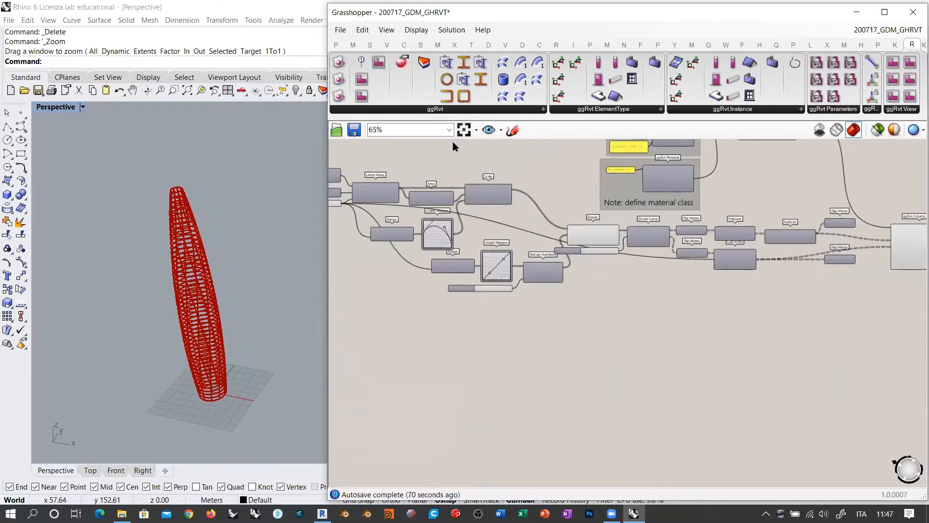
pyautogui.click(371, 109)
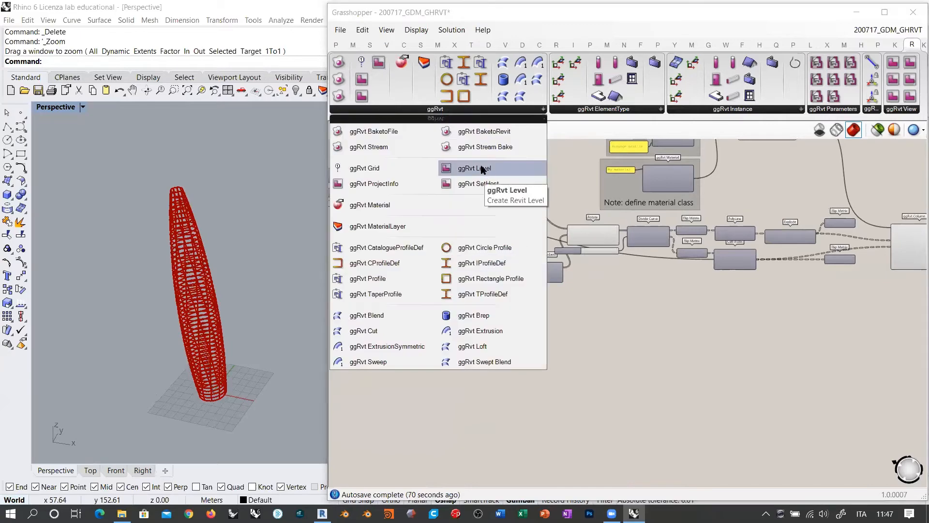
pyautogui.moveTo(483, 170); pyautogui.dragTo(634, 341)
pyautogui.scroll(2, 710, 344)
pyautogui.scroll(2, 834, 378)
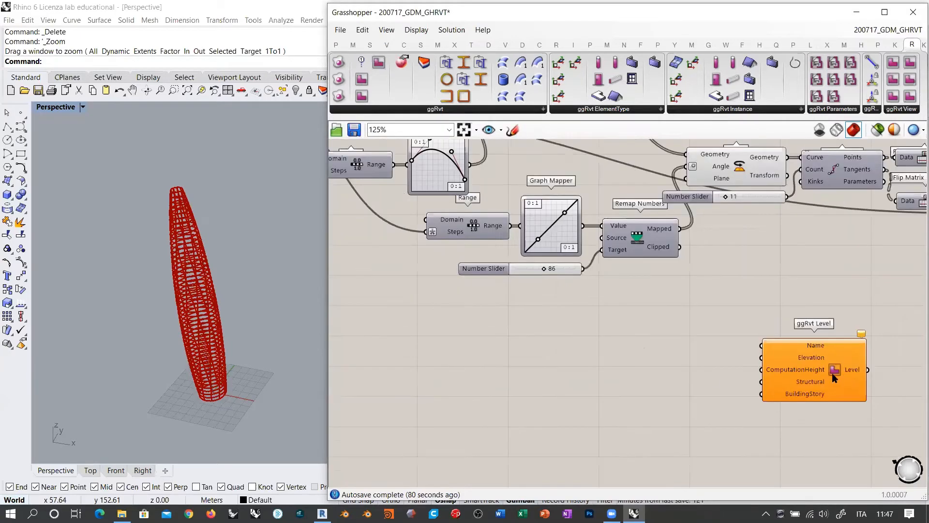
pyautogui.moveTo(833, 377); pyautogui.dragTo(601, 377)
pyautogui.moveTo(513, 316); pyautogui.dragTo(725, 389, button='right')
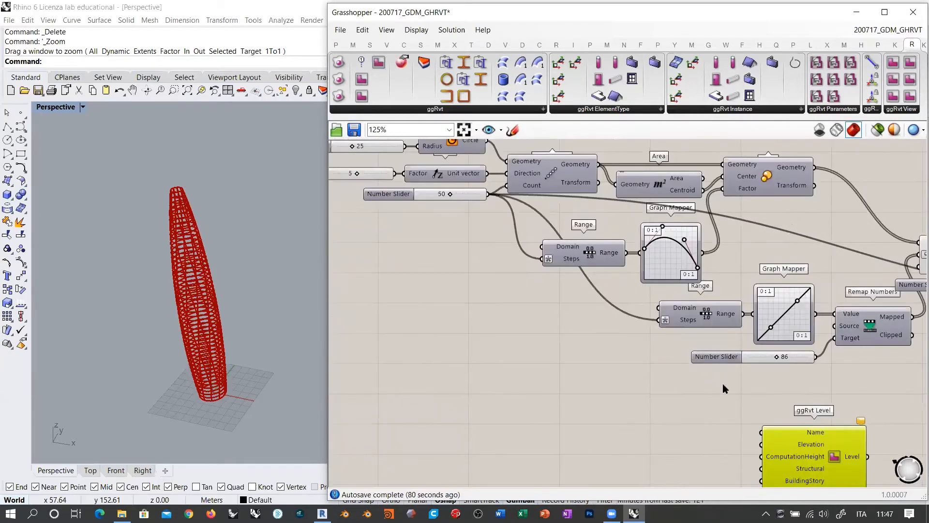
pyautogui.moveTo(807, 453); pyautogui.dragTo(595, 406)
pyautogui.moveTo(451, 349); pyautogui.dragTo(566, 361, button='right')
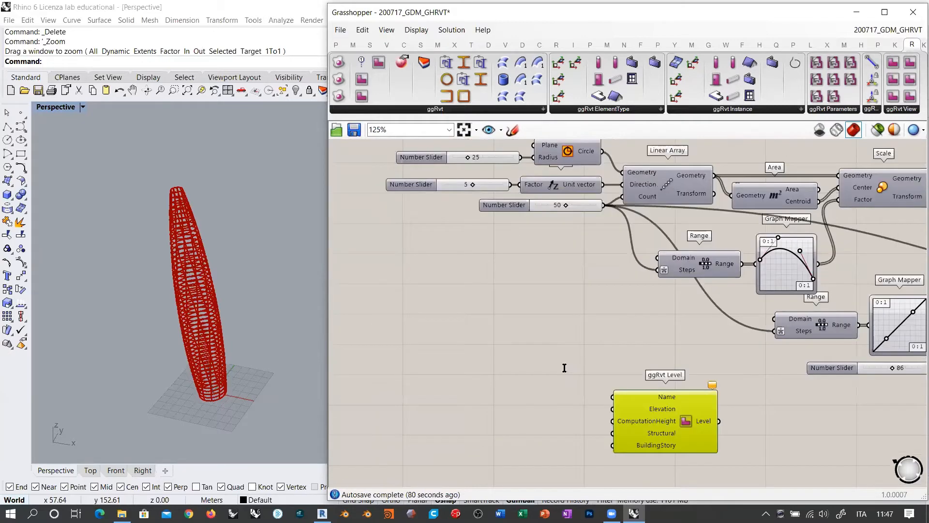
# Step: Create a text panel containing Level and place it up and away from the ggRvt Level component
pyautogui.doubleClick(565, 368)
pyautogui.write('"lEVEL')
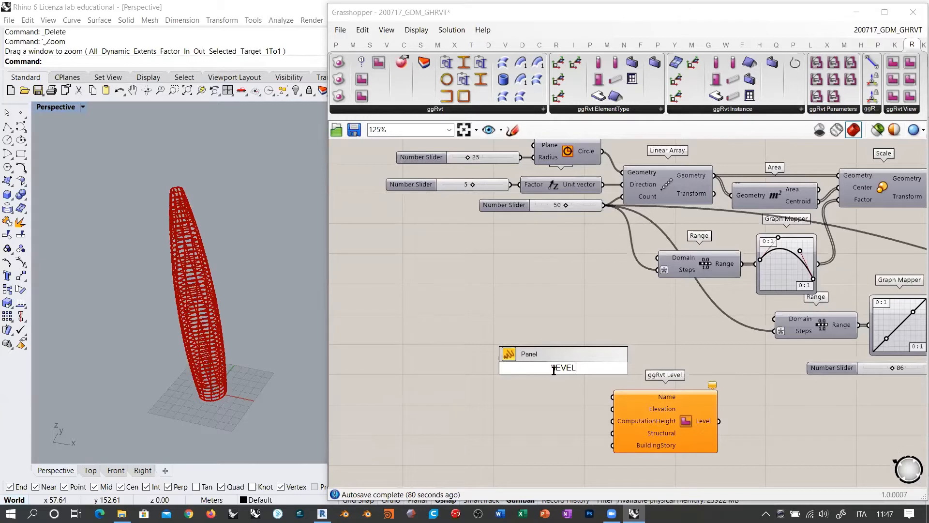
pyautogui.moveTo(554, 370); pyautogui.dragTo(613, 365)
pyautogui.write('Level')
pyautogui.press('Return')
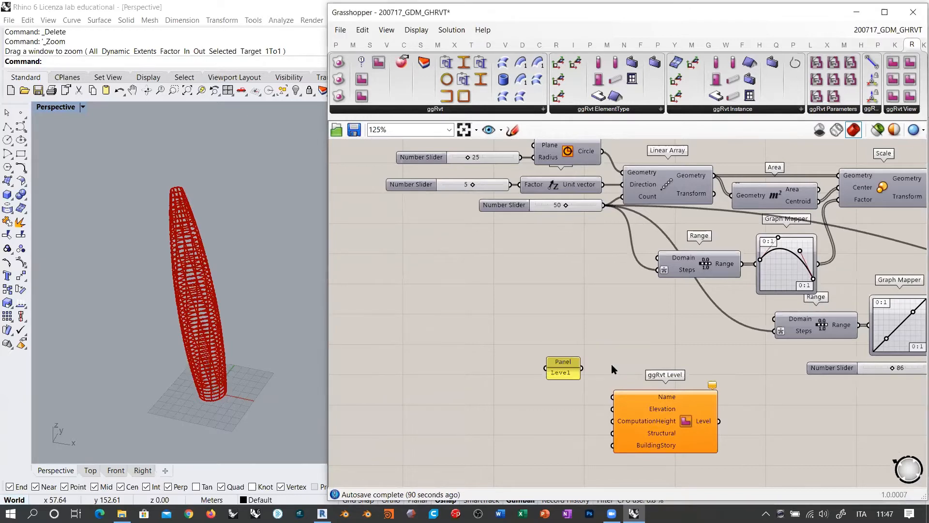
pyautogui.moveTo(563, 368); pyautogui.dragTo(469, 339)
# Step: Add a Concatenate component beside the Level panel and feed the panel into Fragment A
pyautogui.doubleClick(513, 337)
pyautogui.write('con')
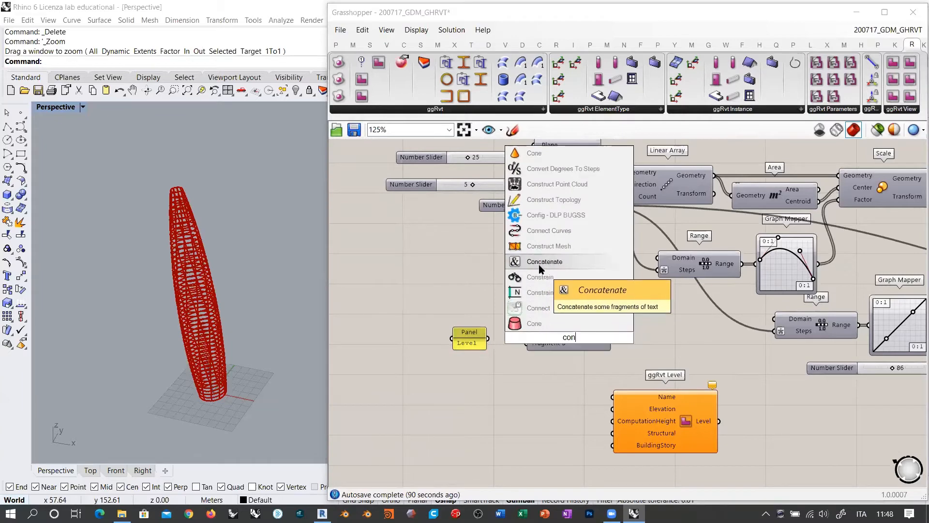
pyautogui.click(539, 262)
pyautogui.scroll(5, 508, 335)
pyautogui.moveTo(441, 342); pyautogui.dragTo(562, 320)
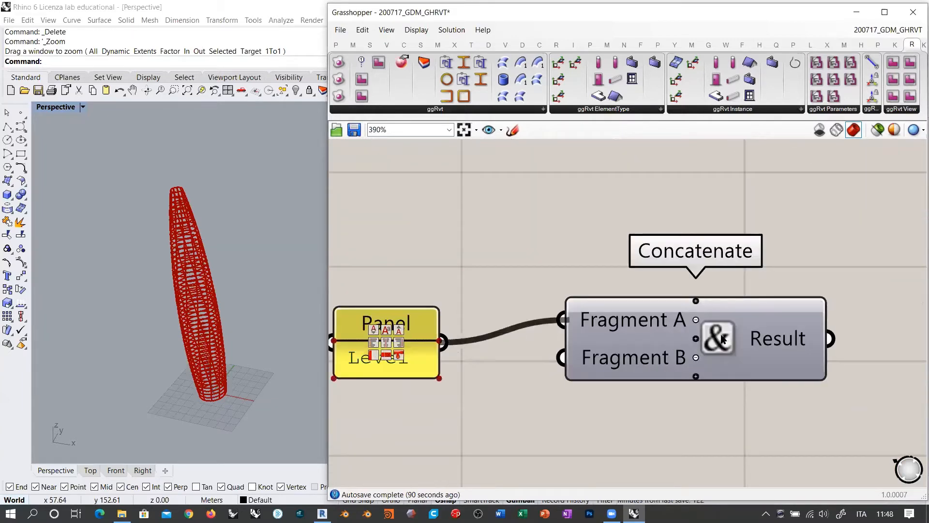
# Step: Set the Concatenate component's separator to a single space
pyautogui.rightClick(722, 337)
pyautogui.moveTo(754, 389)
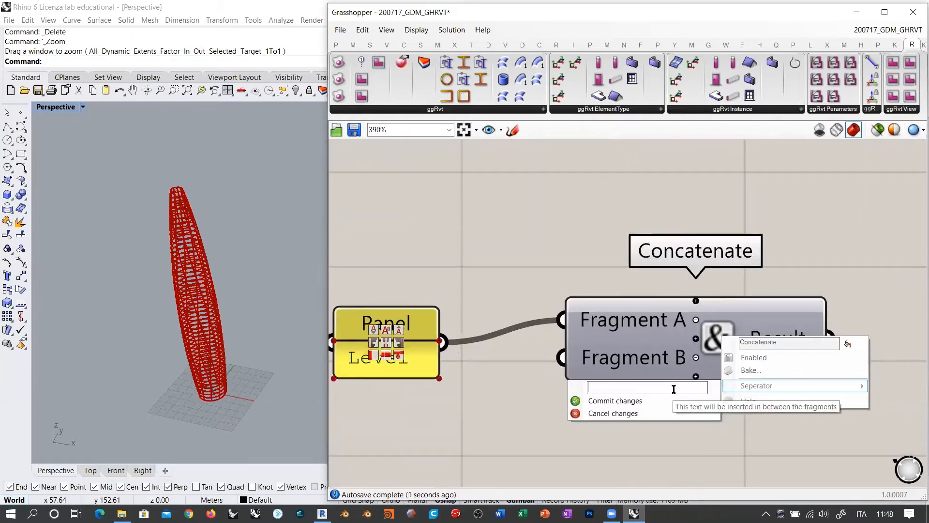
pyautogui.click(615, 400)
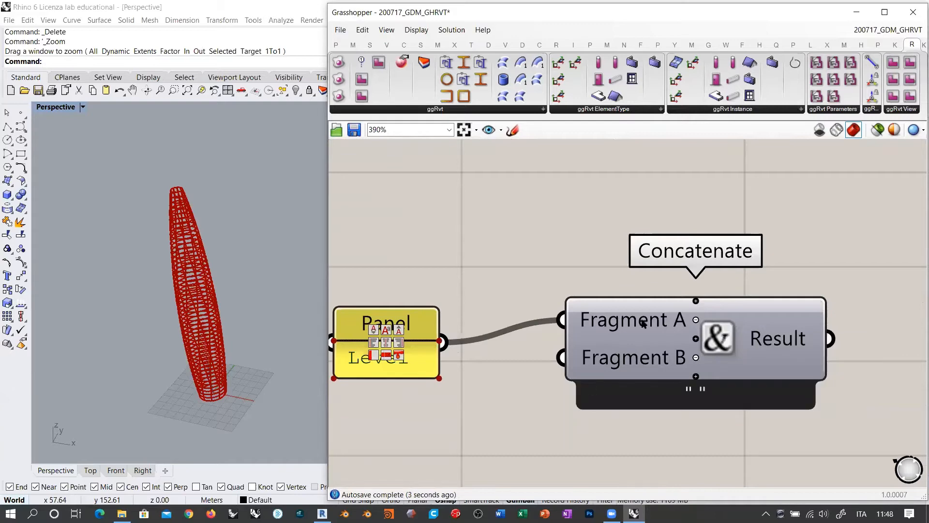
# Step: Raise the Level panel slightly and add a Series component beneath it
pyautogui.scroll(-4, 711, 368)
pyautogui.moveTo(524, 319); pyautogui.dragTo(534, 285)
pyautogui.doubleClick(548, 357)
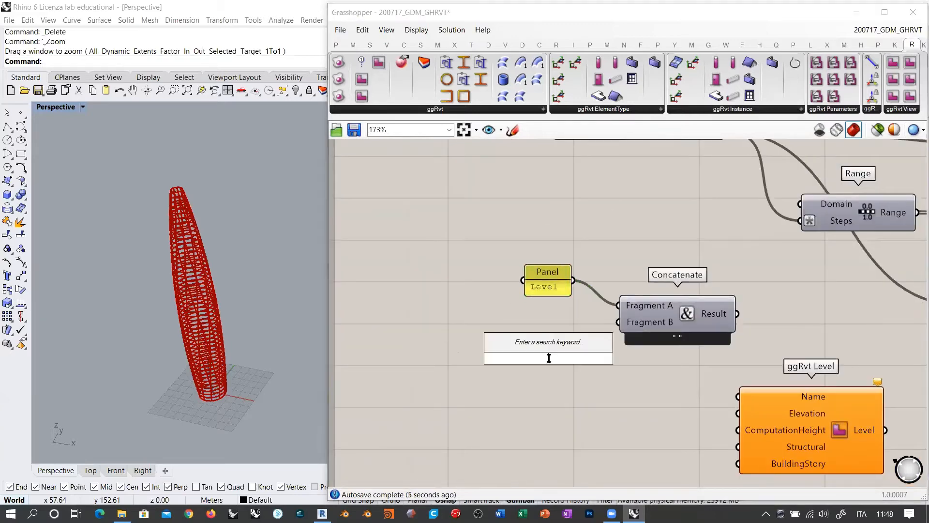
pyautogui.write('serr')
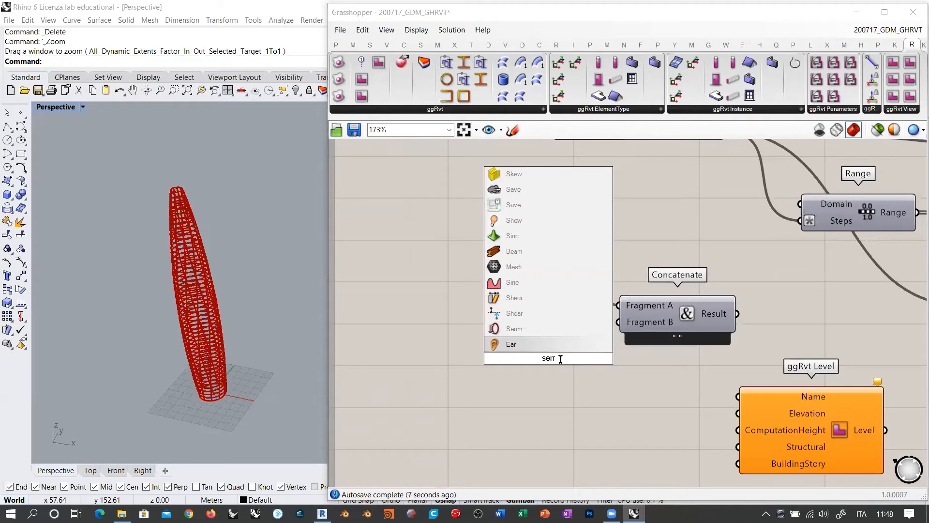
pyautogui.moveTo(560, 359); pyautogui.dragTo(508, 359)
pyautogui.write('series')
pyautogui.press('Return')
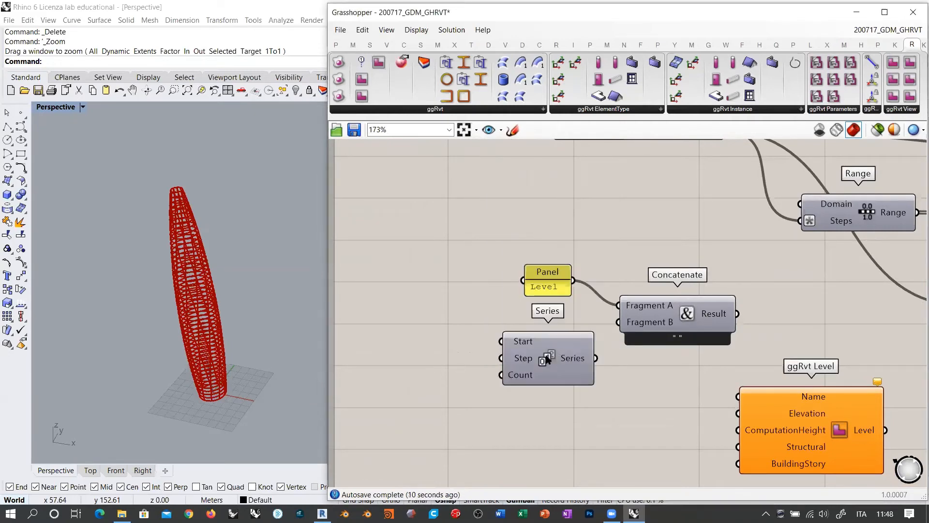
# Step: Create a panel with the value 1, feed it into the Series Start input and tighten their layout
pyautogui.moveTo(520, 343); pyautogui.dragTo(591, 353, button='right')
pyautogui.doubleClick(549, 352)
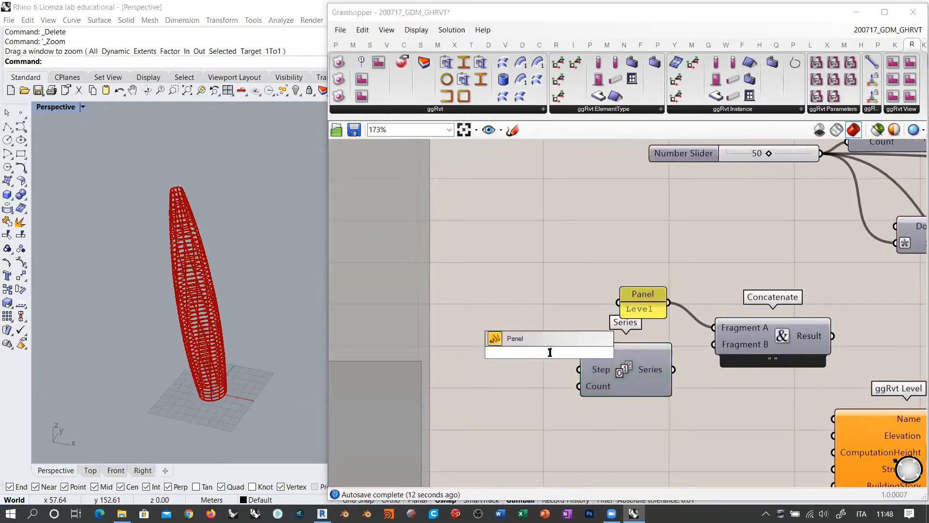
pyautogui.write('"1')
pyautogui.press('Return')
pyautogui.moveTo(564, 352)
pyautogui.mouseDown()
pyautogui.moveTo(579, 353)
pyautogui.moveTo(551, 346)
pyautogui.mouseUp()
pyautogui.moveTo(624, 366); pyautogui.dragTo(618, 348)
pyautogui.moveTo(551, 345); pyautogui.dragTo(551, 323)
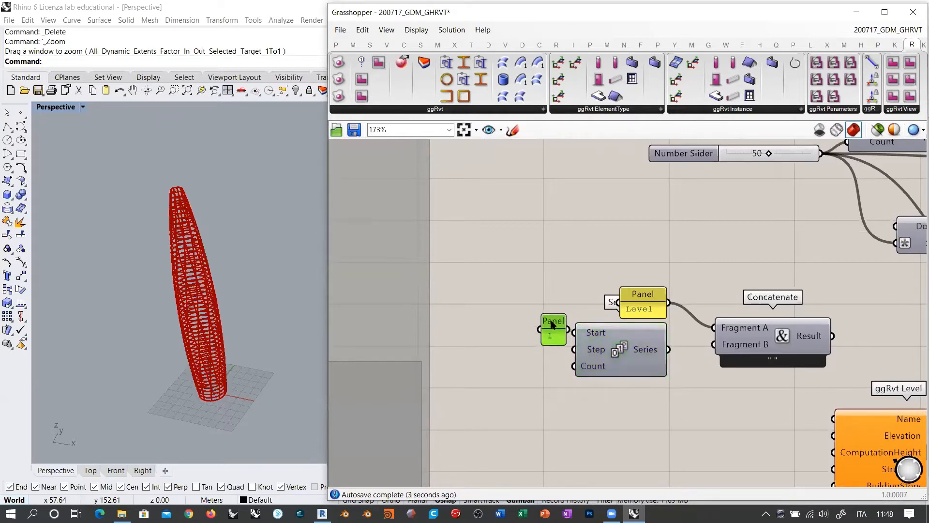
# Step: Bring Concatenate closer to the Series component and connect the Series output to Fragment B
pyautogui.moveTo(729, 330); pyautogui.dragTo(711, 325)
pyautogui.click(708, 361)
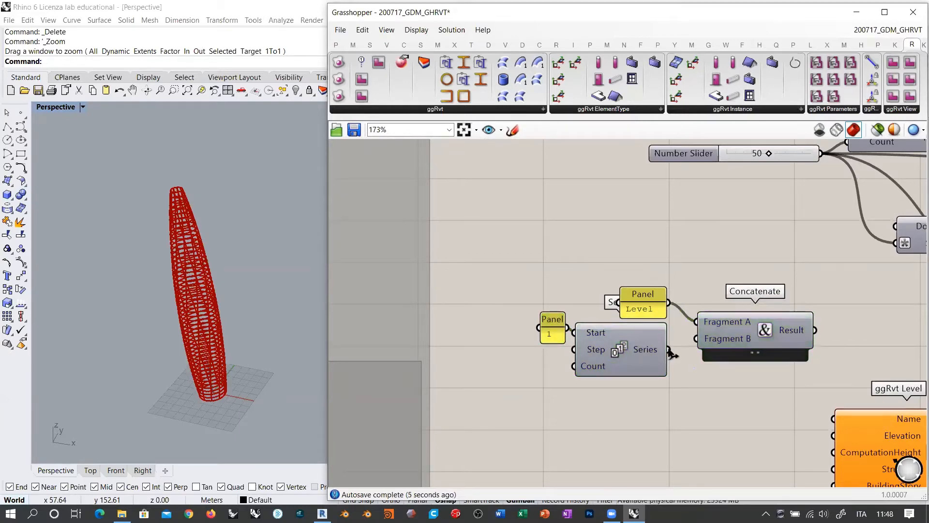
pyautogui.moveTo(669, 349); pyautogui.dragTo(698, 339)
# Step: Connect the floor-count slider of 50 to the Series component's Count input
pyautogui.moveTo(633, 296); pyautogui.dragTo(584, 360, button='right')
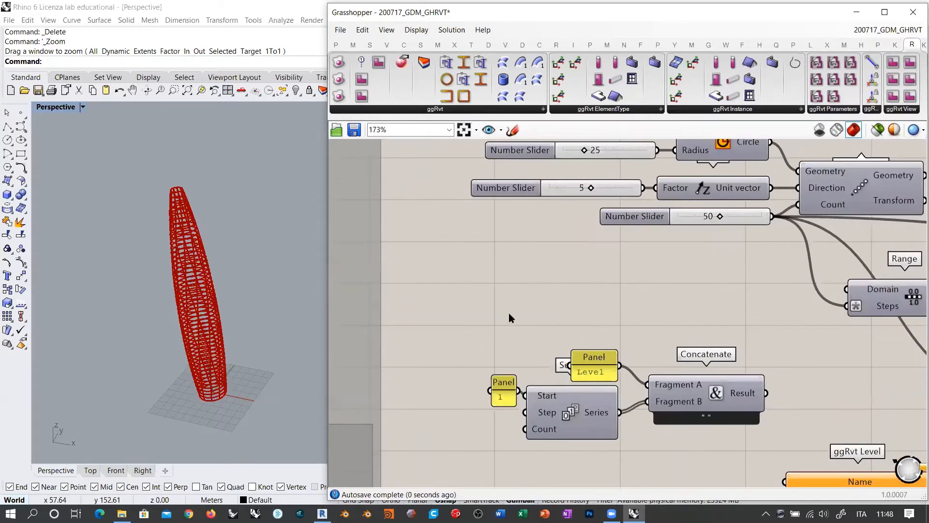
pyautogui.scroll(-2, 509, 312)
pyautogui.scroll(1, 528, 282)
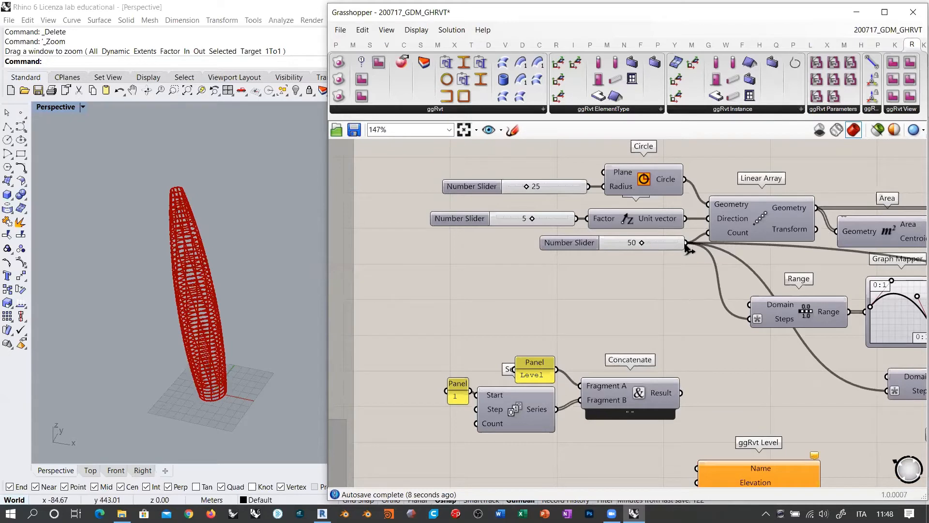
pyautogui.moveTo(686, 245); pyautogui.dragTo(477, 427)
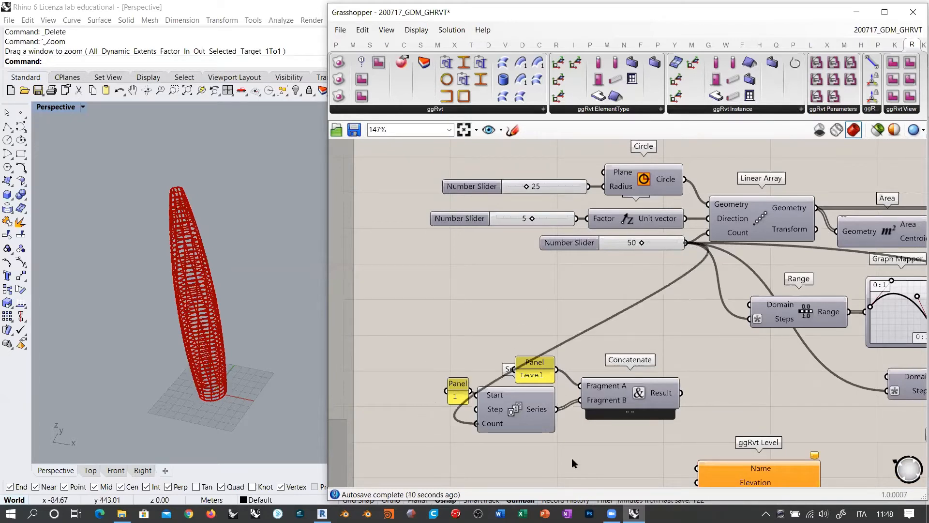
pyautogui.moveTo(538, 411)
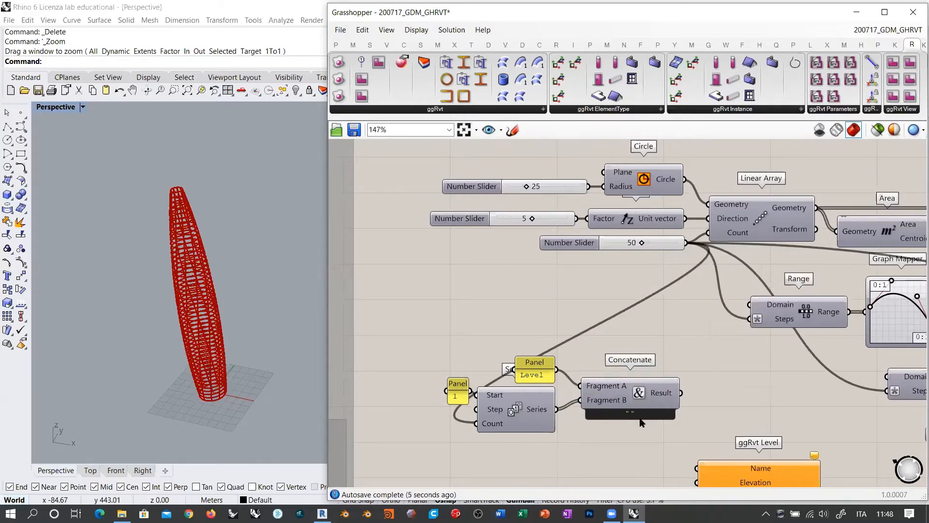
# Step: Connect the Concatenate Result to the Name input of ggRvt Level
pyautogui.moveTo(633, 415); pyautogui.dragTo(523, 268, button='right')
pyautogui.moveTo(657, 350); pyautogui.dragTo(713, 330)
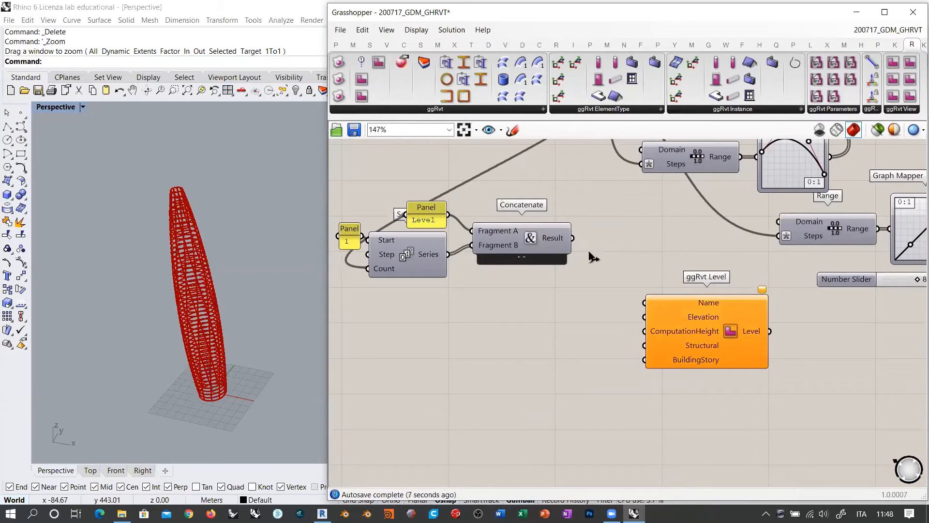
pyautogui.moveTo(573, 238); pyautogui.dragTo(632, 316)
pyautogui.moveTo(626, 244); pyautogui.dragTo(667, 328, button='right')
pyautogui.scroll(-1, 634, 293)
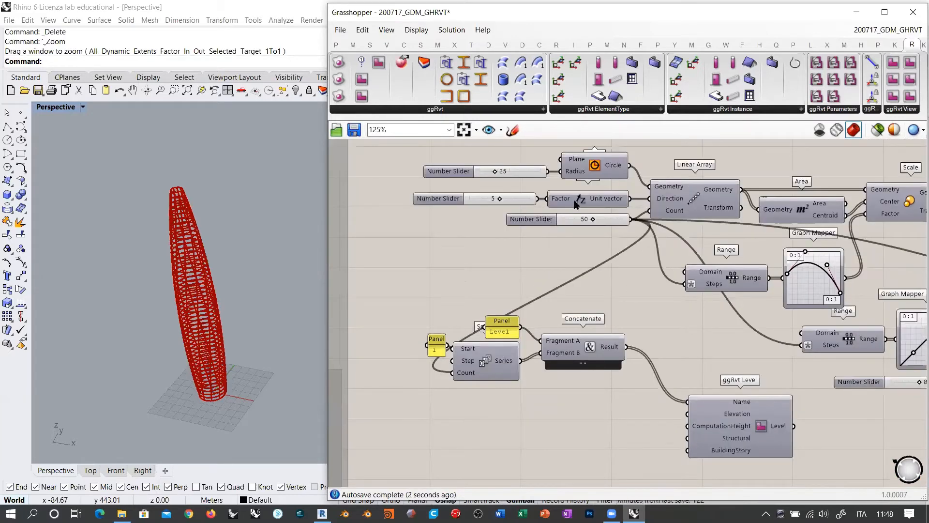
# Step: Add a second Series component beside ggRvt Level and connect its output to the Elevation input
pyautogui.click(514, 201)
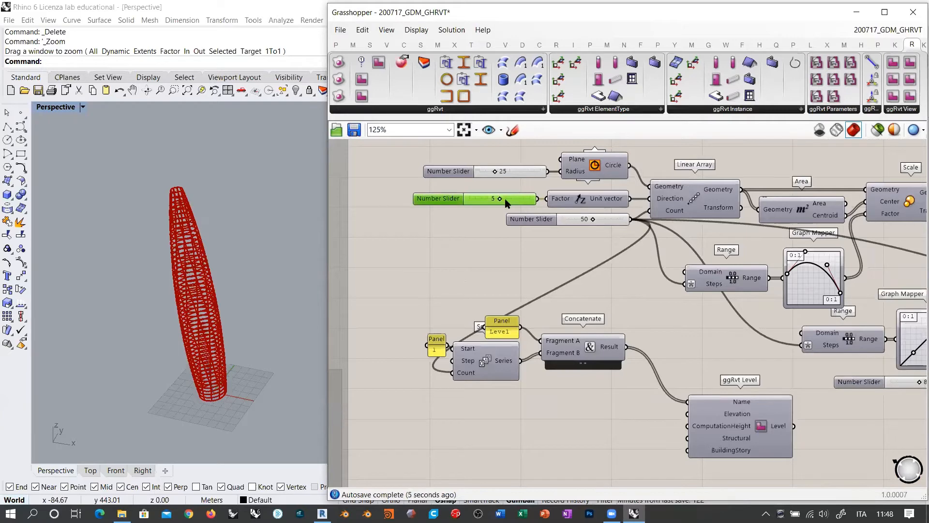
pyautogui.moveTo(229, 376); pyautogui.dragTo(213, 381, button='right')
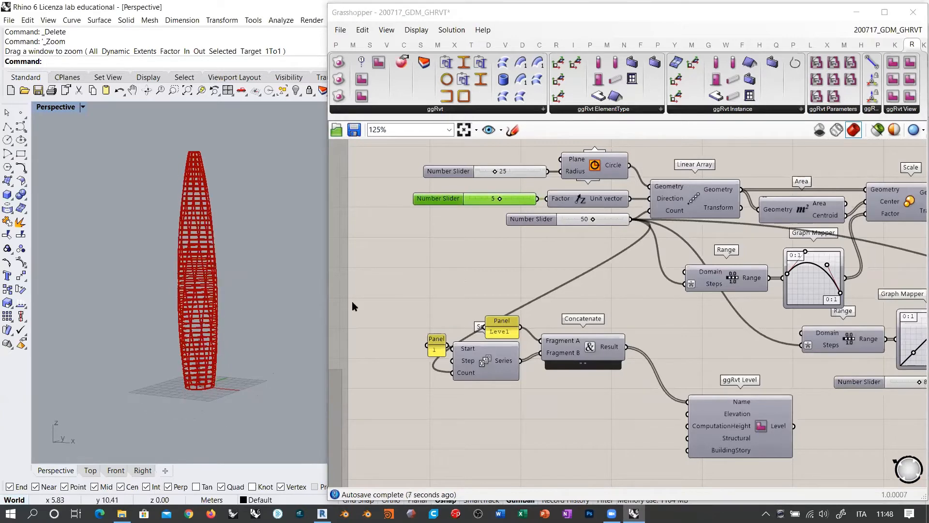
pyautogui.click(612, 424)
pyautogui.moveTo(613, 425); pyautogui.dragTo(625, 395, button='right')
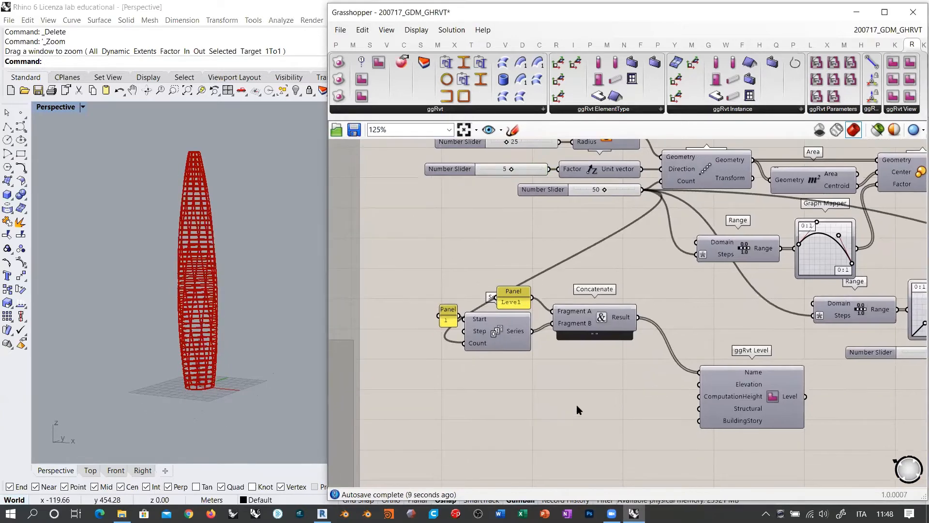
pyautogui.doubleClick(590, 403)
pyautogui.write('series')
pyautogui.press('Return')
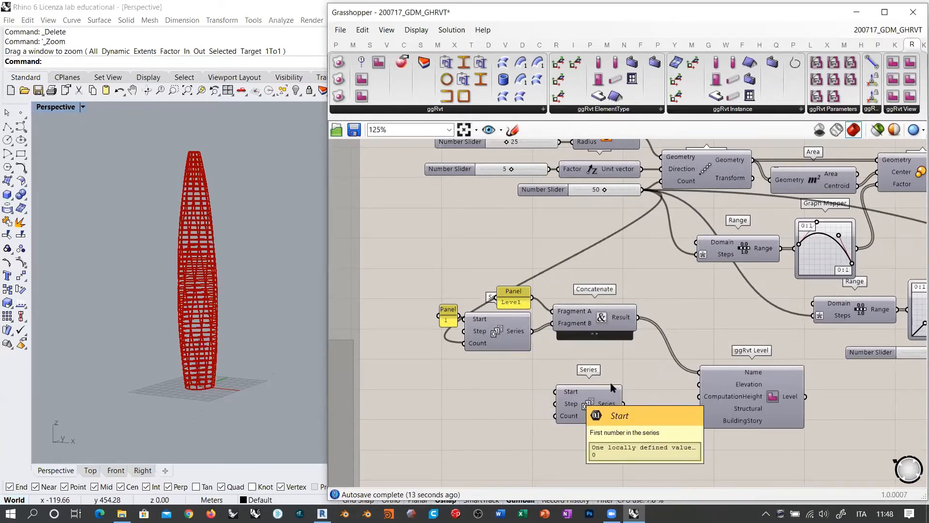
pyautogui.moveTo(700, 384); pyautogui.dragTo(613, 385)
# Step: Feed the slider of 5 into the second Series' Step and the slider of 50 into its Count, and move ggRvt Level closer
pyautogui.click(477, 196)
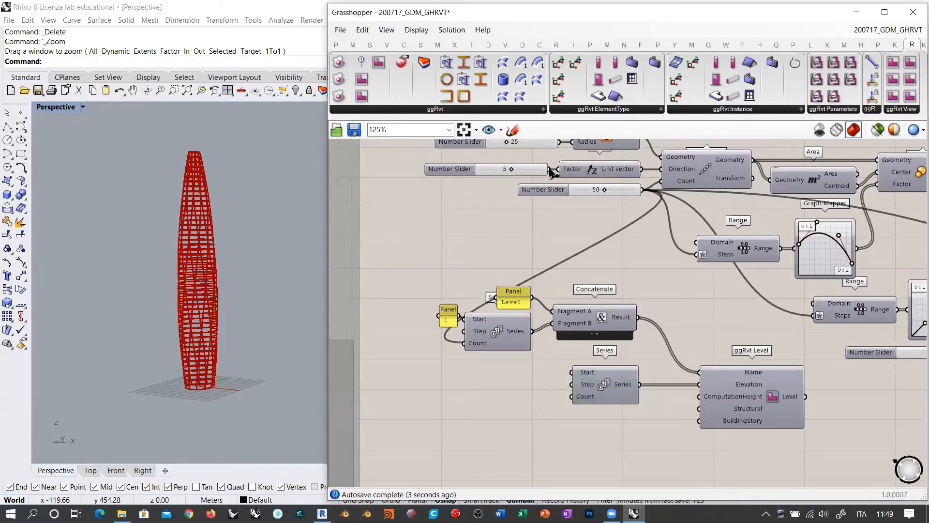
pyautogui.moveTo(549, 169); pyautogui.dragTo(570, 386)
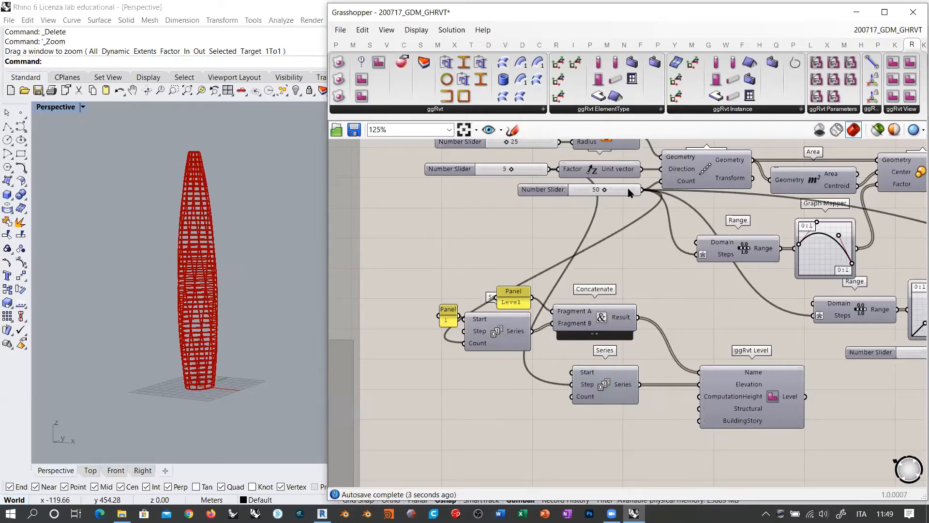
pyautogui.moveTo(636, 190); pyautogui.dragTo(573, 396)
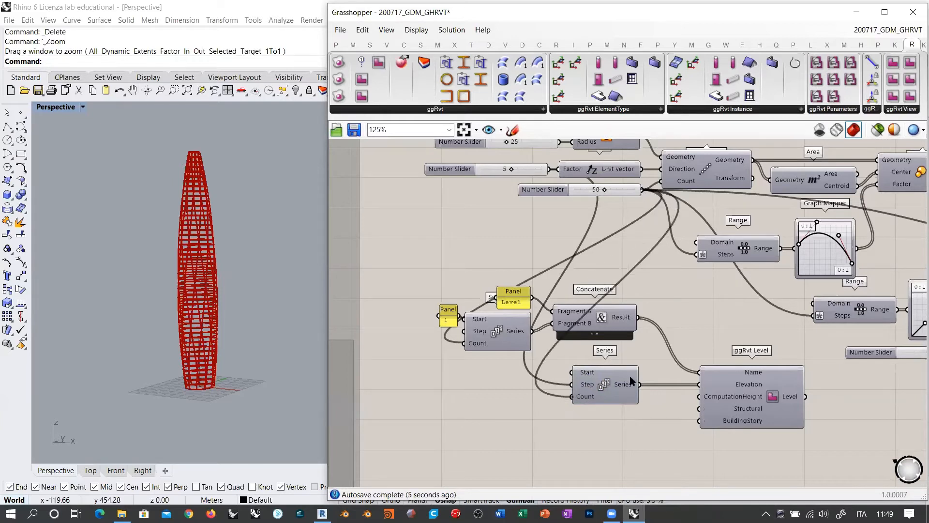
pyautogui.moveTo(625, 384)
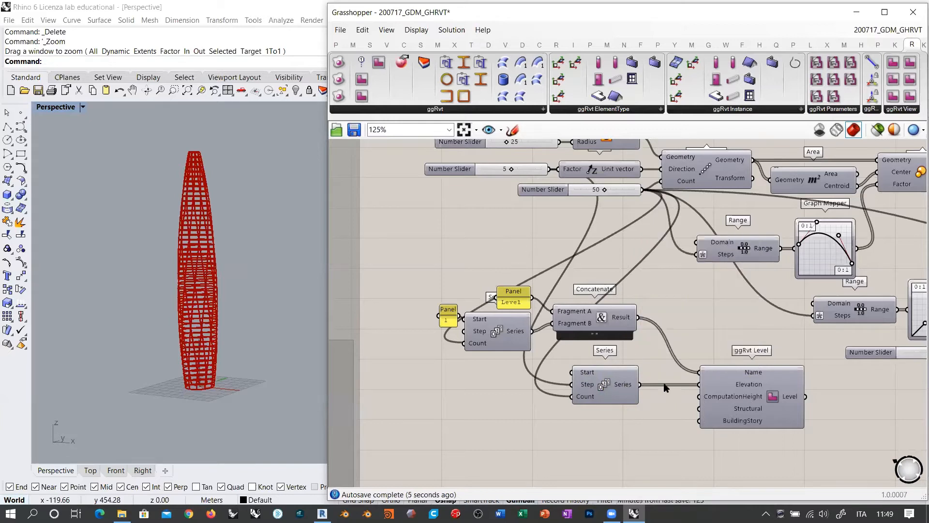
pyautogui.moveTo(609, 390); pyautogui.dragTo(606, 375)
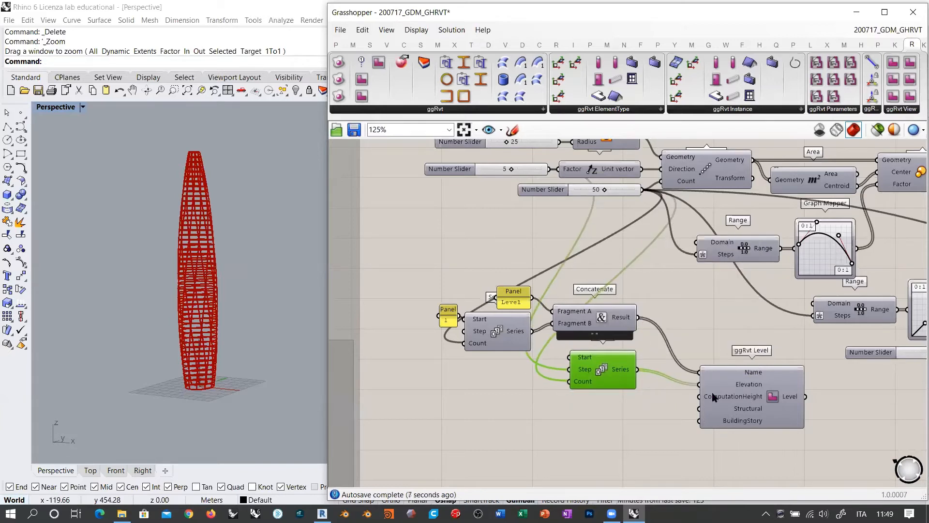
pyautogui.moveTo(762, 411); pyautogui.dragTo(714, 376)
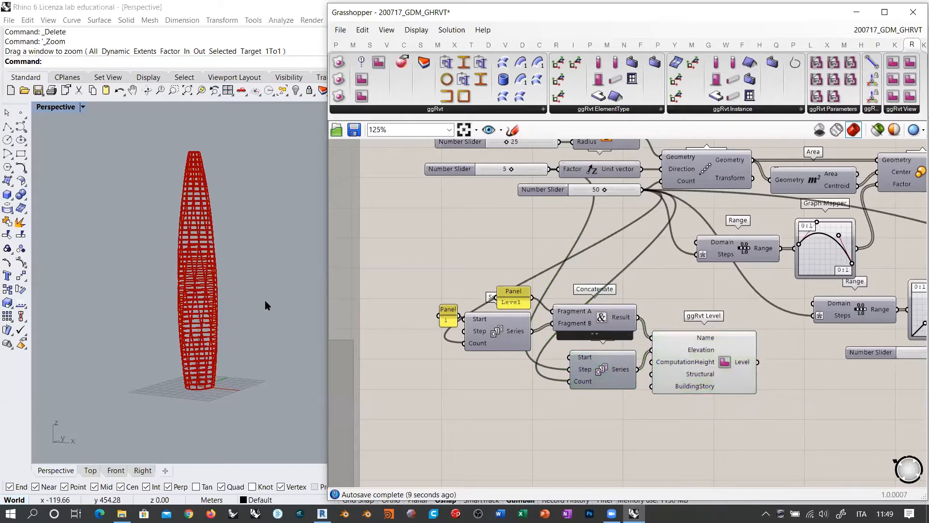
# Step: Inspect the twisting tower and its level markers from the Perspective and Top views
pyautogui.moveTo(266, 305); pyautogui.dragTo(178, 431, button='right')
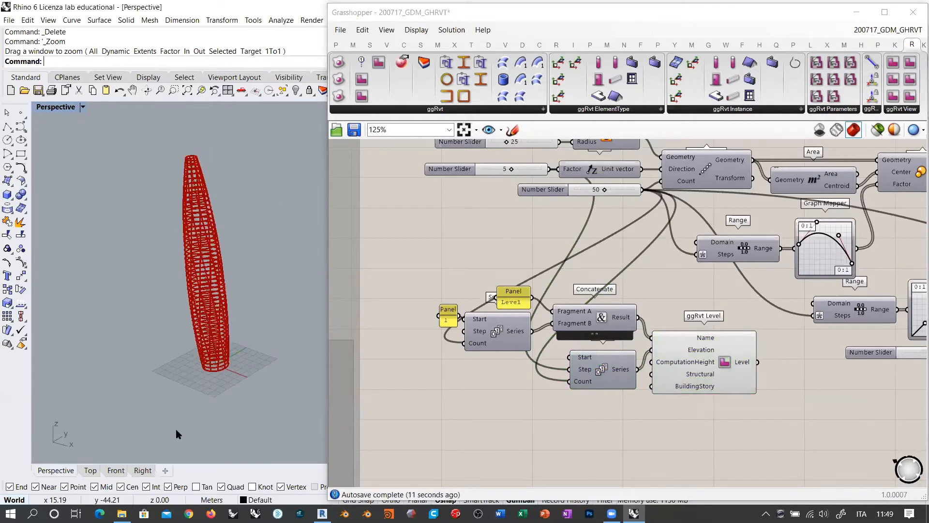
pyautogui.click(91, 470)
pyautogui.scroll(4, 187, 288)
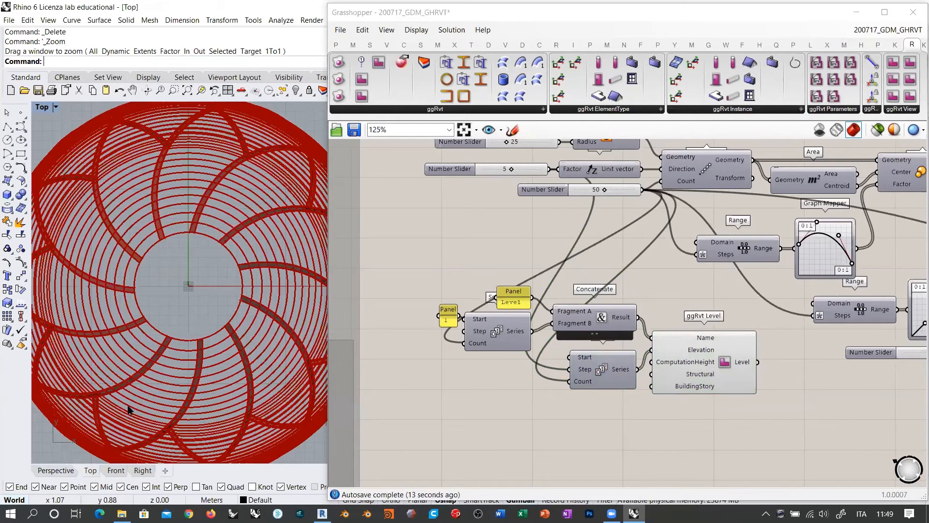
pyautogui.click(56, 470)
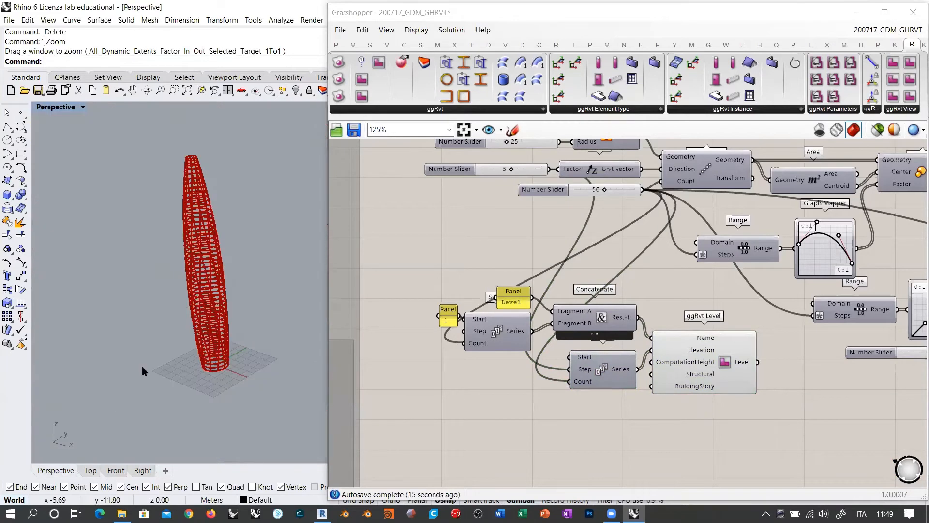
pyautogui.scroll(6, 197, 315)
pyautogui.scroll(6, 216, 264)
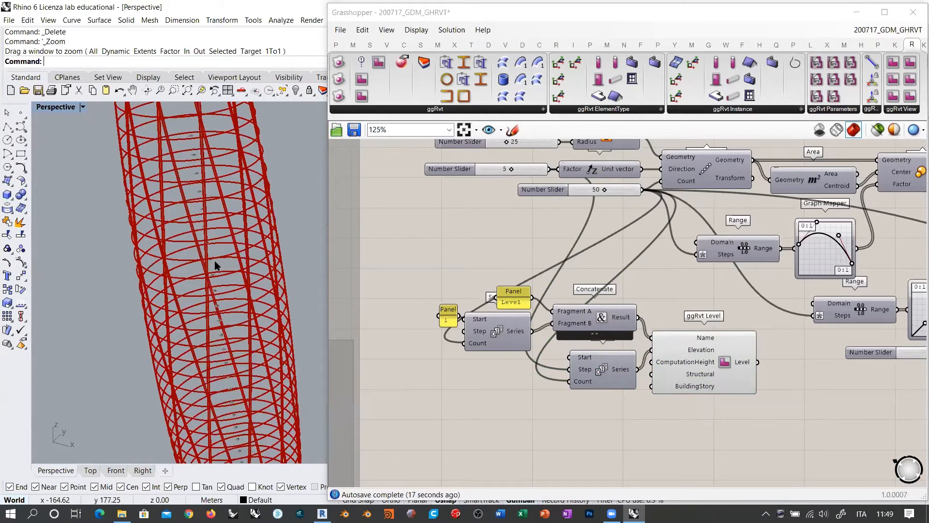
pyautogui.scroll(-2, 193, 263)
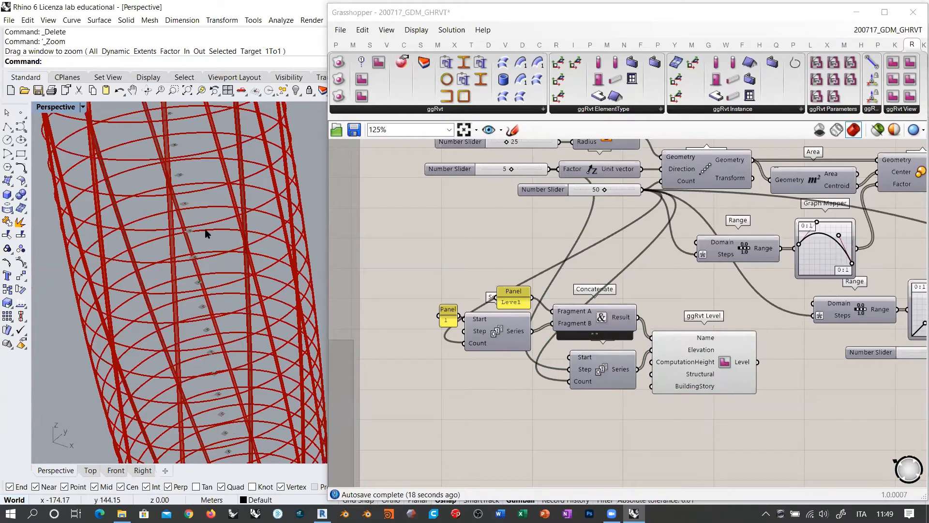
pyautogui.scroll(-5, 206, 234)
# Step: Hide the grid in the Front view and examine how the tower's floor lines meet the inclined columns
pyautogui.click(117, 470)
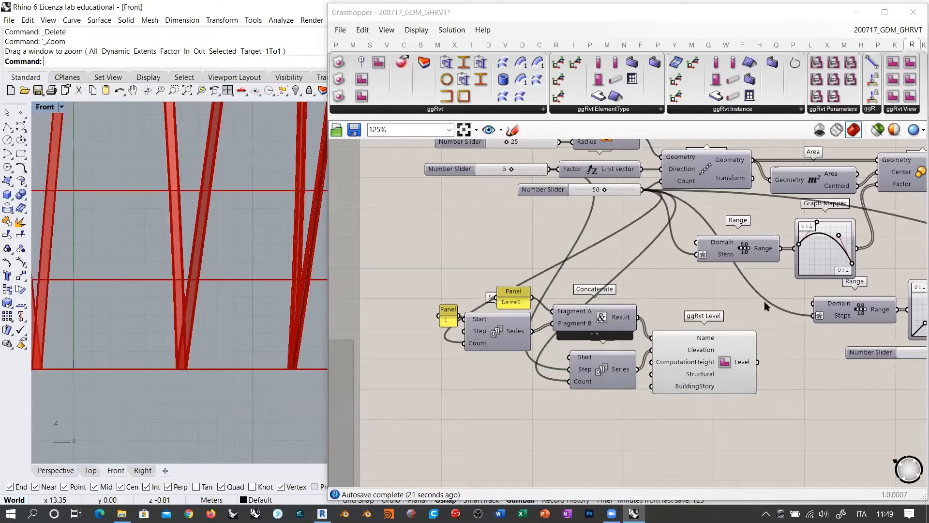
pyautogui.moveTo(231, 275); pyautogui.dragTo(231, 275, button='right')
pyautogui.scroll(-5, 178, 342)
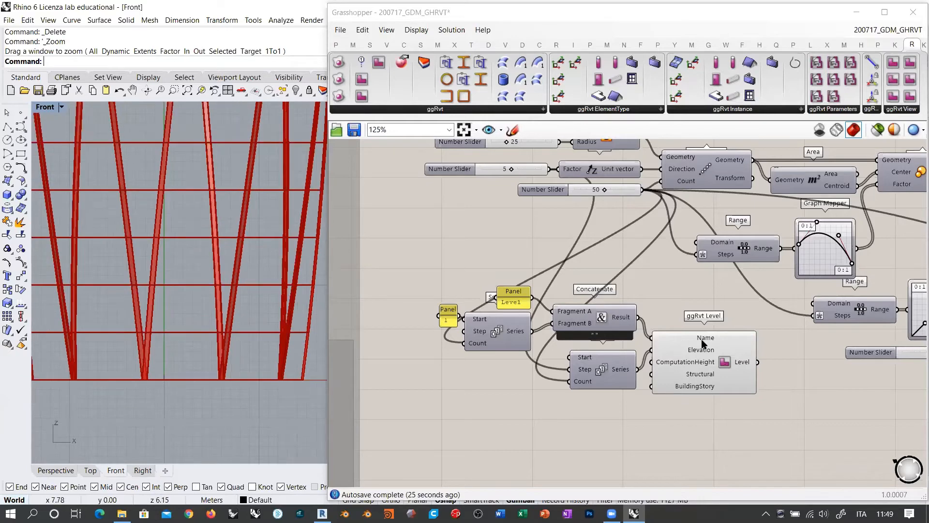
pyautogui.click(680, 349)
pyautogui.click(466, 399)
pyautogui.moveTo(200, 291)
pyautogui.mouseDown(button='right')
pyautogui.moveTo(199, 301)
pyautogui.moveTo(189, 289)
pyautogui.mouseUp(button='right')
pyautogui.press('F7')
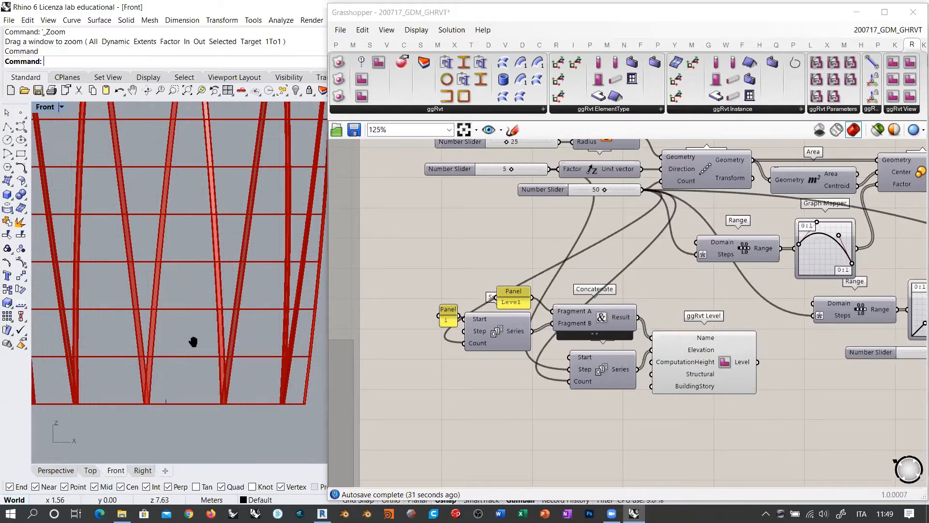
pyautogui.scroll(-6, 193, 342)
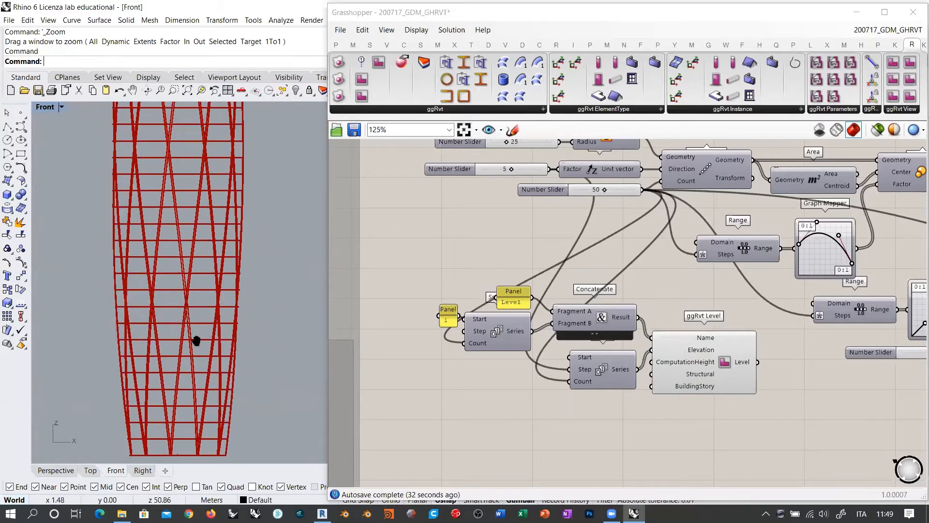
pyautogui.scroll(8, 176, 194)
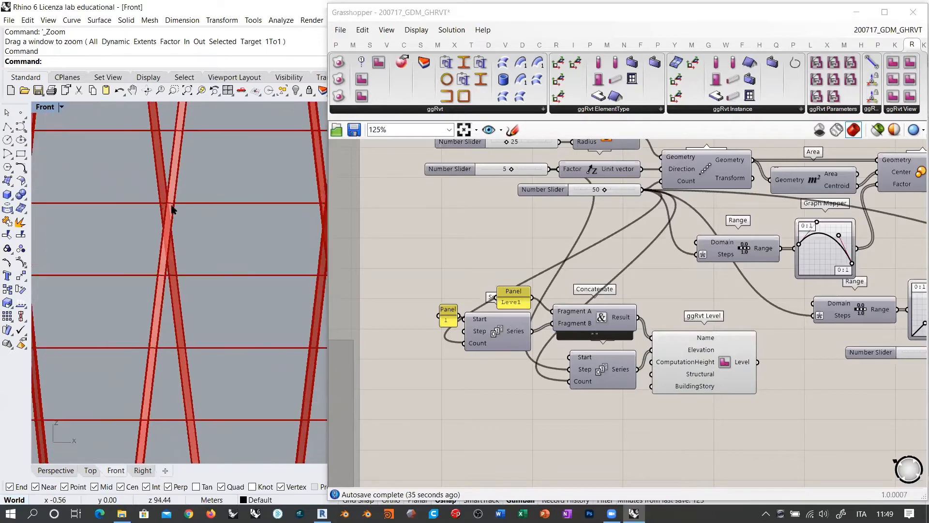
pyautogui.scroll(-3, 173, 210)
# Step: Highlight ggRvt Level and examine its markers along the tower in Perspective, and check the Linear Array that spaces the floors
pyautogui.click(724, 360)
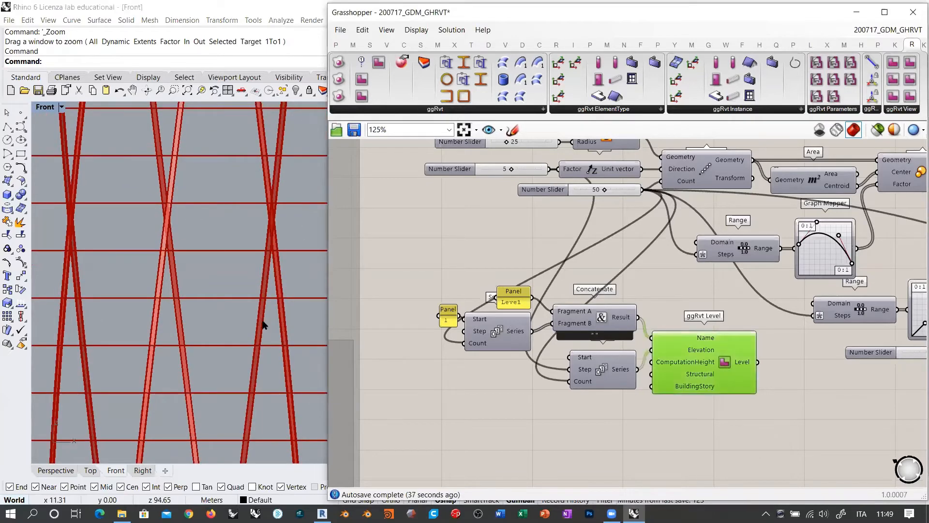
pyautogui.click(63, 471)
pyautogui.scroll(5, 247, 312)
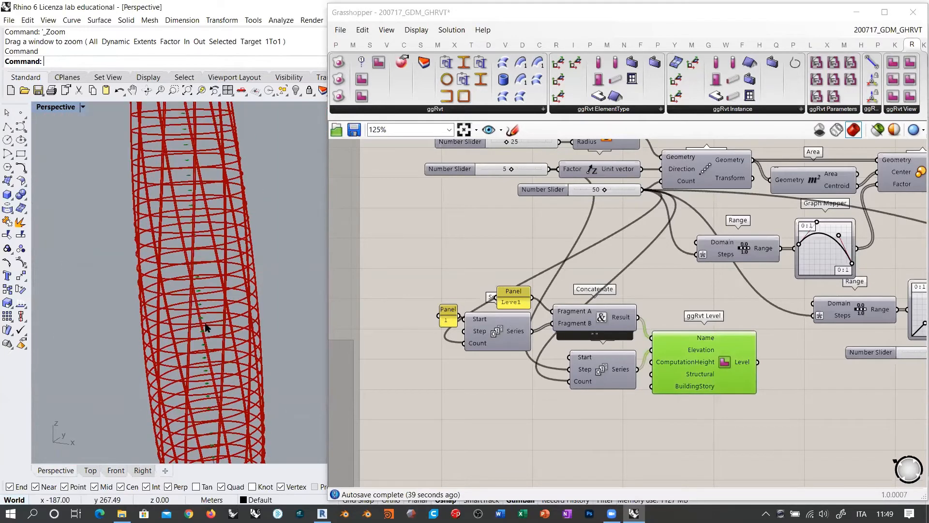
pyautogui.moveTo(201, 258); pyautogui.dragTo(199, 243, button='right')
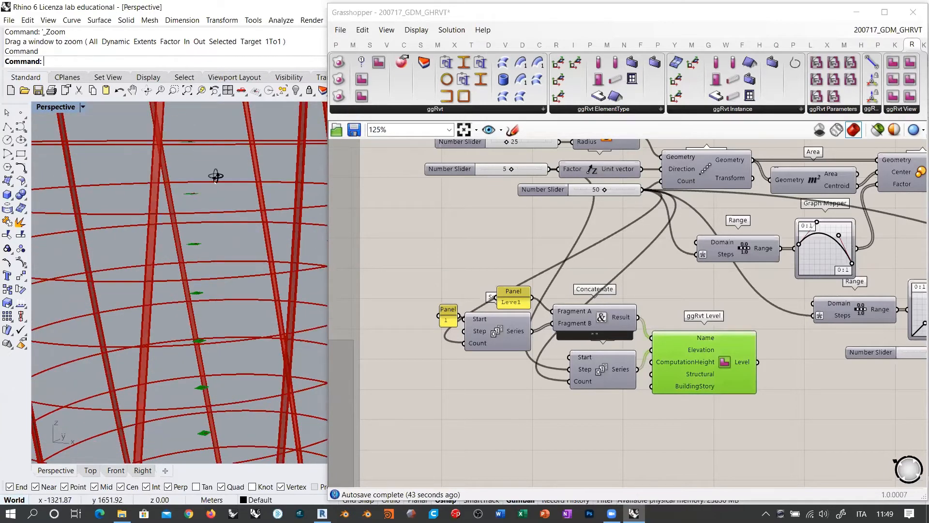
pyautogui.moveTo(205, 150); pyautogui.dragTo(202, 182, button='right')
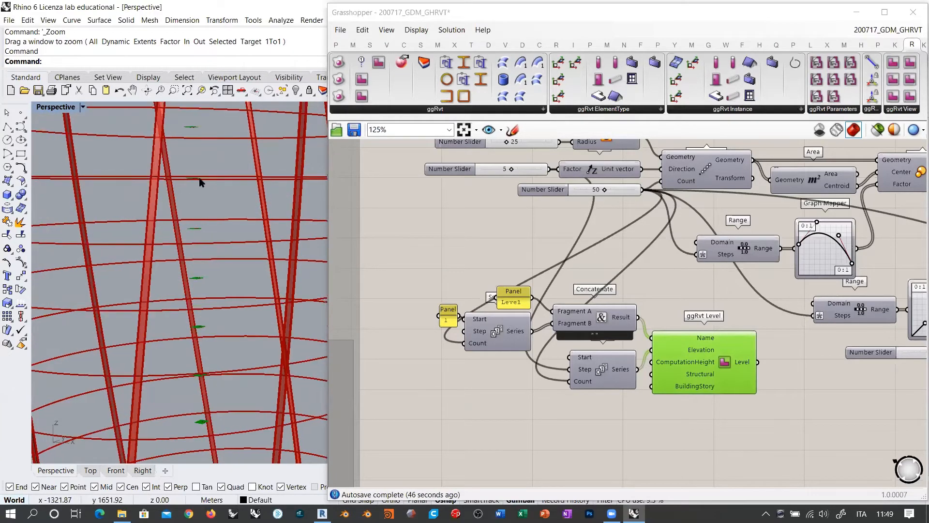
pyautogui.keyDown('shift'); pyautogui.moveTo(231, 233); pyautogui.dragTo(232, 133, button='right'); pyautogui.keyUp('shift')
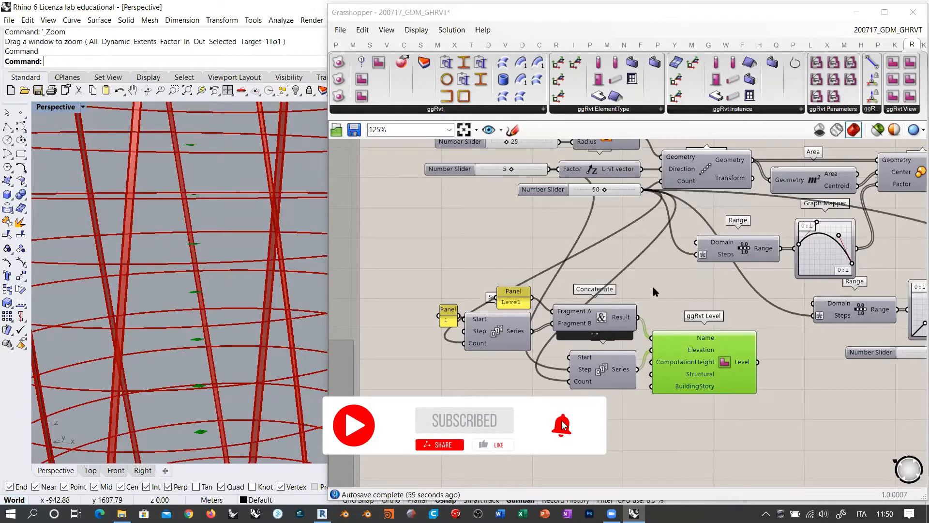
pyautogui.moveTo(647, 261); pyautogui.dragTo(627, 290, button='right')
pyautogui.click(715, 208)
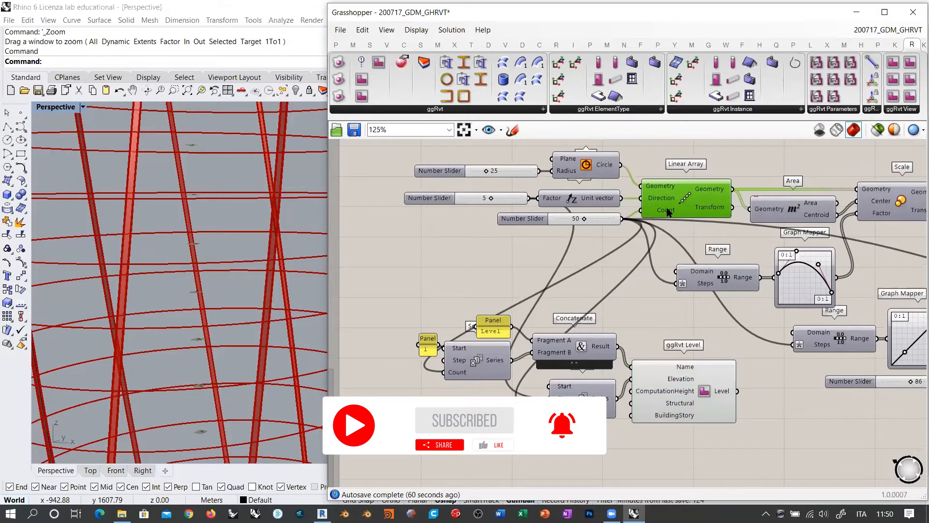
pyautogui.click(588, 441)
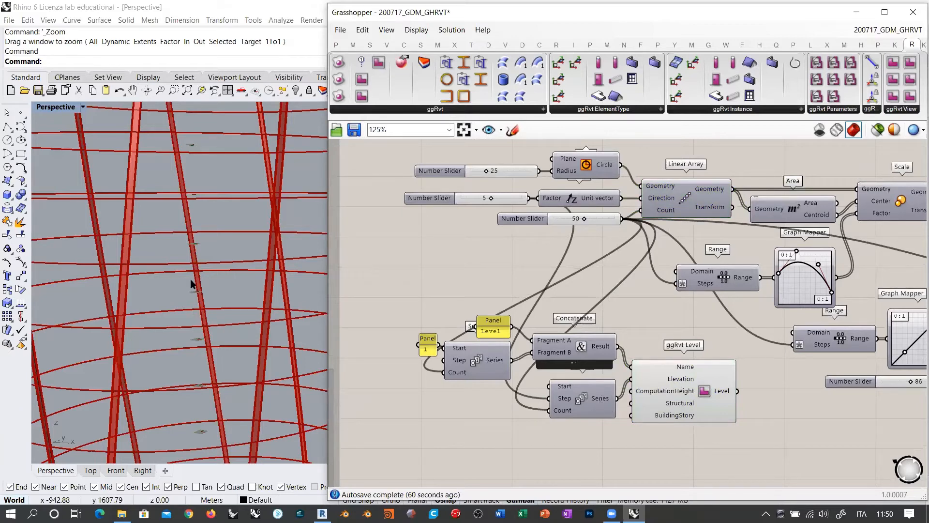
# Step: Select the panels, Series, Concatenate and ggRvt Level components together and move them clear below the tower definition
pyautogui.scroll(-10, 192, 284)
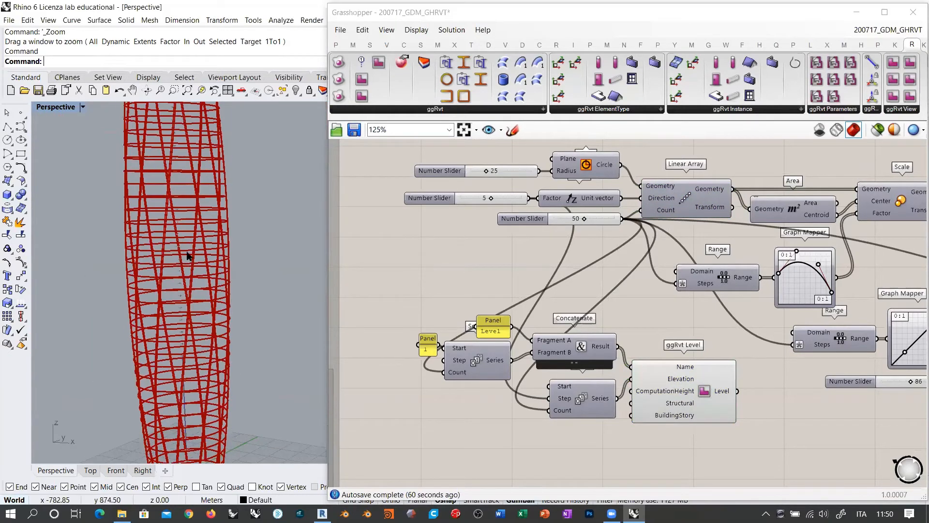
pyautogui.moveTo(189, 257); pyautogui.dragTo(220, 292, button='right')
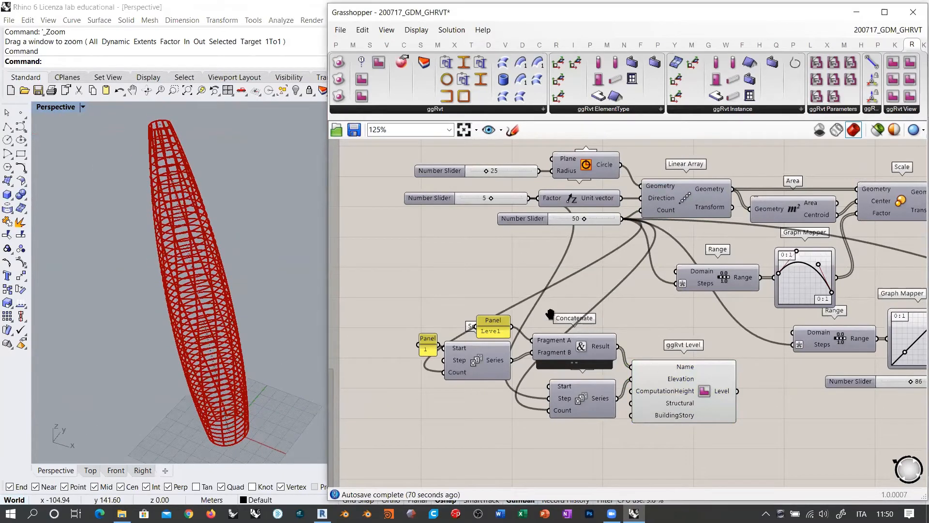
pyautogui.scroll(-2, 552, 311)
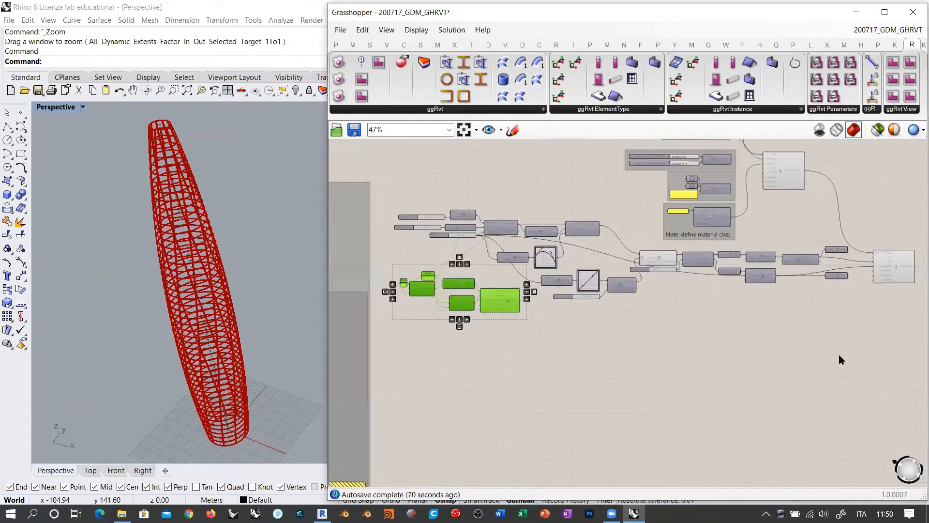
pyautogui.moveTo(841, 359); pyautogui.dragTo(591, 360)
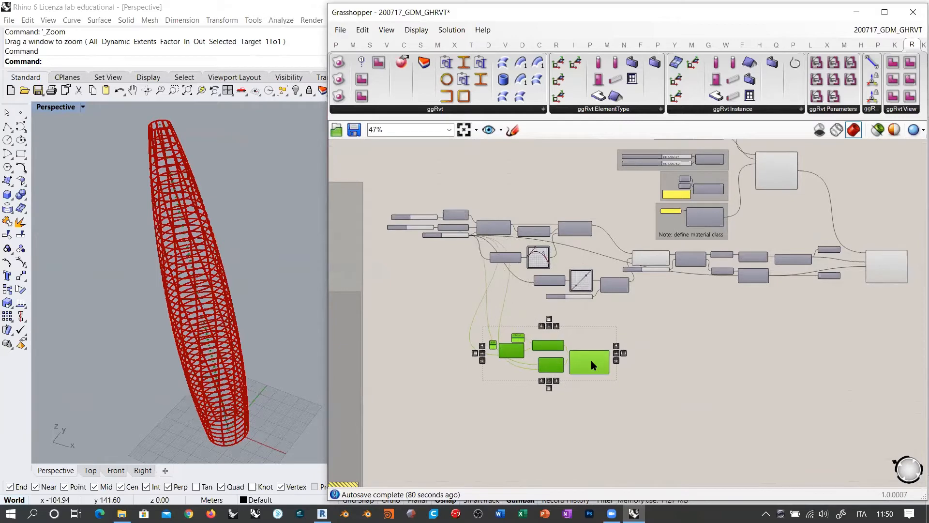
# Step: Recolour the yellow group around ggRvt Column in the large red definition to green with a hue of 100°
pyautogui.scroll(-5, 592, 360)
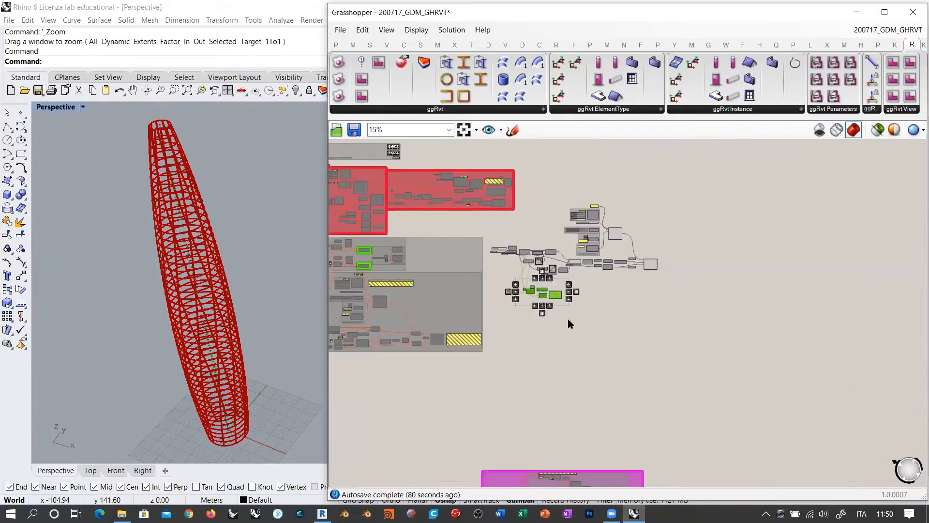
pyautogui.scroll(-5, 611, 272)
pyautogui.moveTo(649, 359); pyautogui.dragTo(569, 205, button='right')
pyautogui.scroll(5, 658, 309)
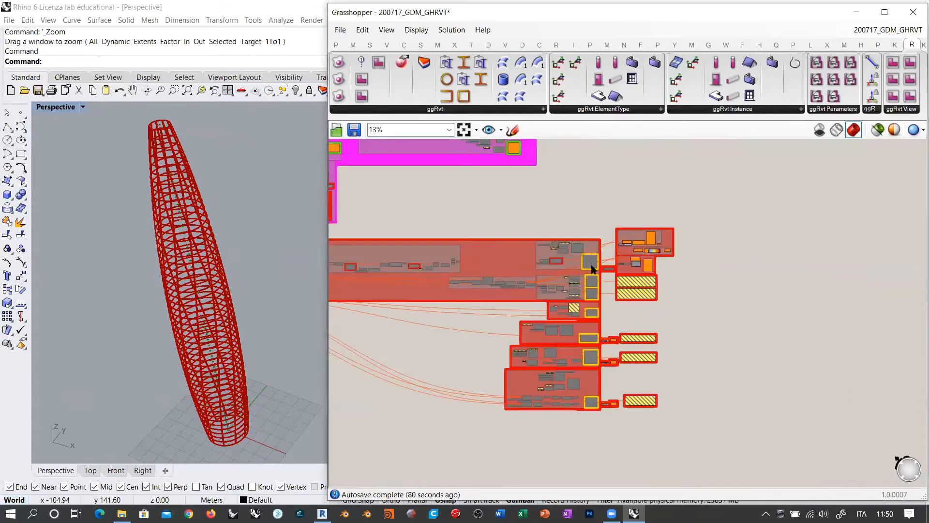
pyautogui.scroll(1, 588, 278)
pyautogui.scroll(1, 591, 262)
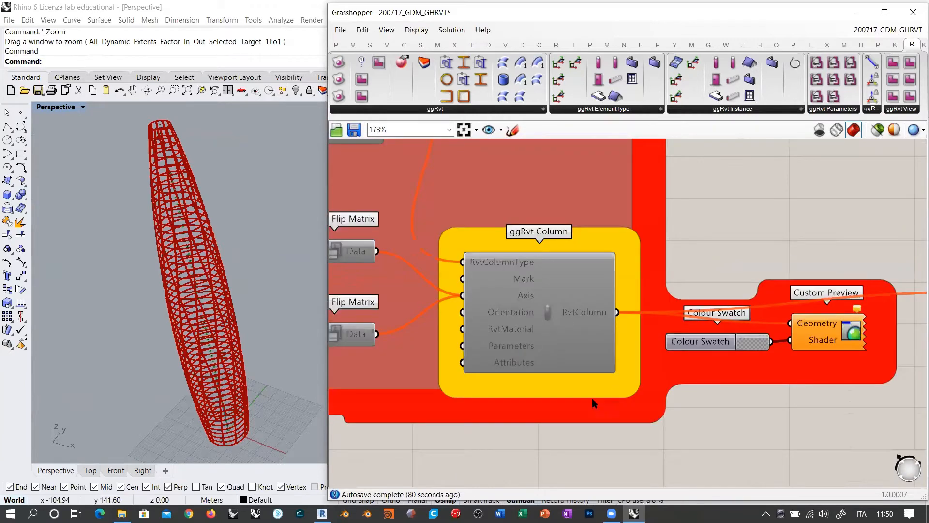
pyautogui.rightClick(626, 382)
pyautogui.moveTo(739, 486)
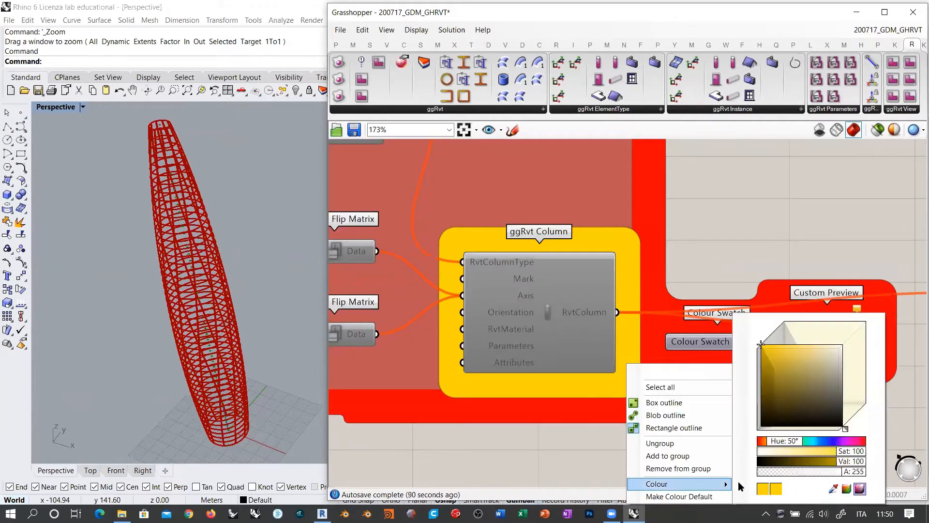
pyautogui.doubleClick(817, 440)
pyautogui.write('100')
pyautogui.press('Return')
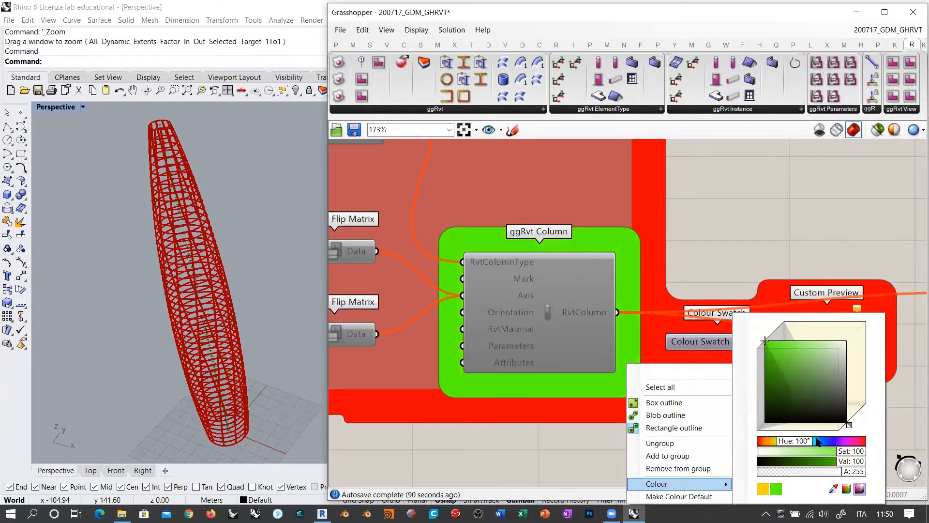
pyautogui.click(747, 229)
# Step: Look over the recoloured highlight groups and the neighbouring definitions across the whole canvas
pyautogui.scroll(-8, 746, 230)
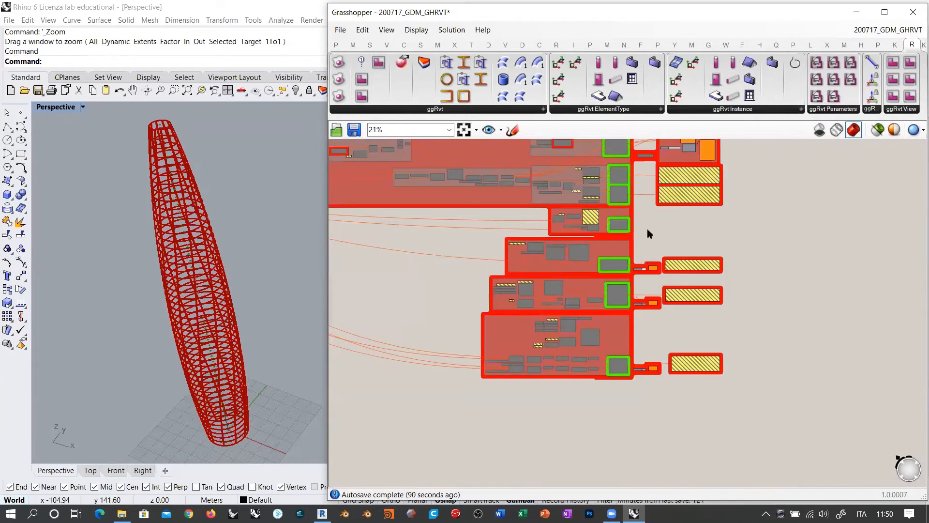
pyautogui.scroll(-2, 646, 313)
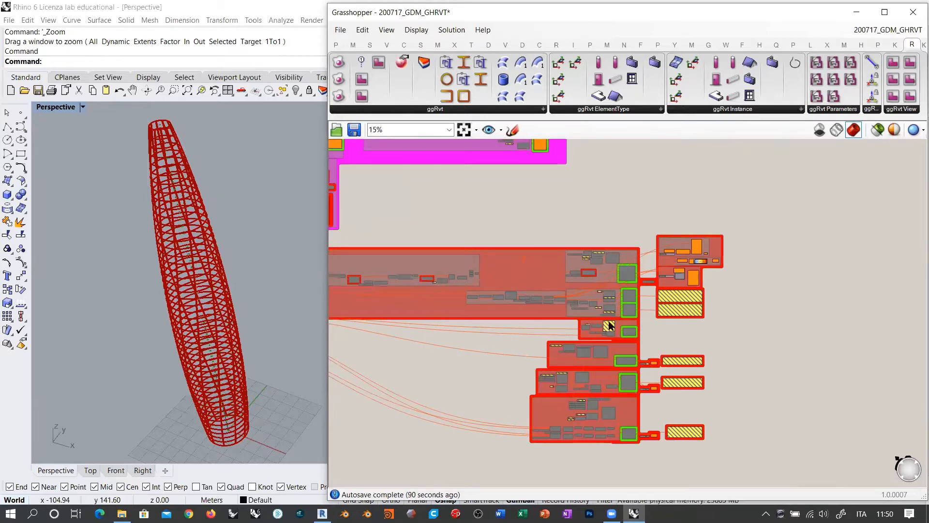
pyautogui.moveTo(703, 333); pyautogui.dragTo(770, 329, button='right')
pyautogui.scroll(-2, 740, 311)
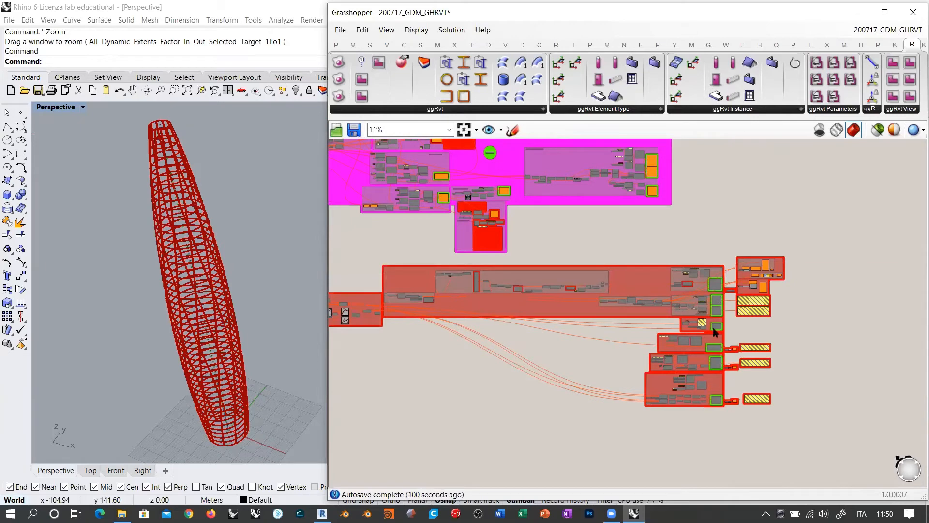
pyautogui.moveTo(720, 305); pyautogui.dragTo(728, 356, button='right')
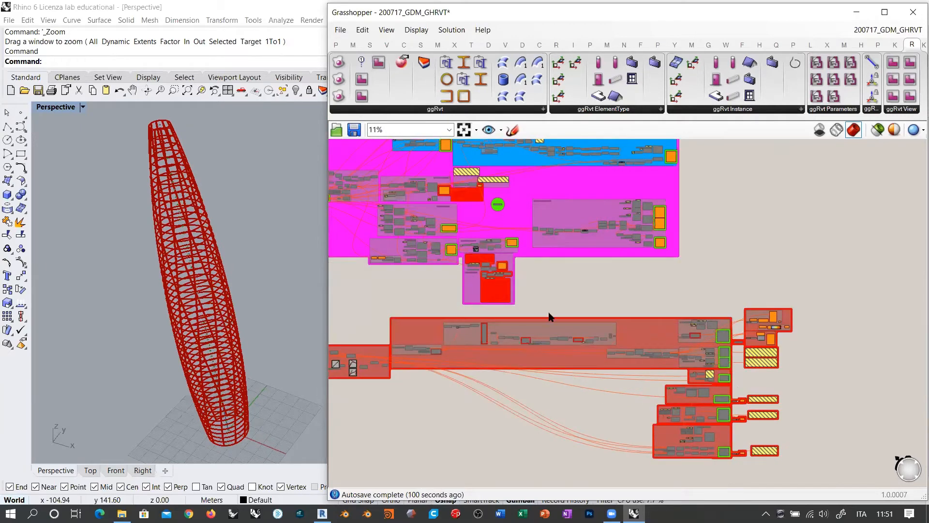
pyautogui.scroll(-2, 551, 317)
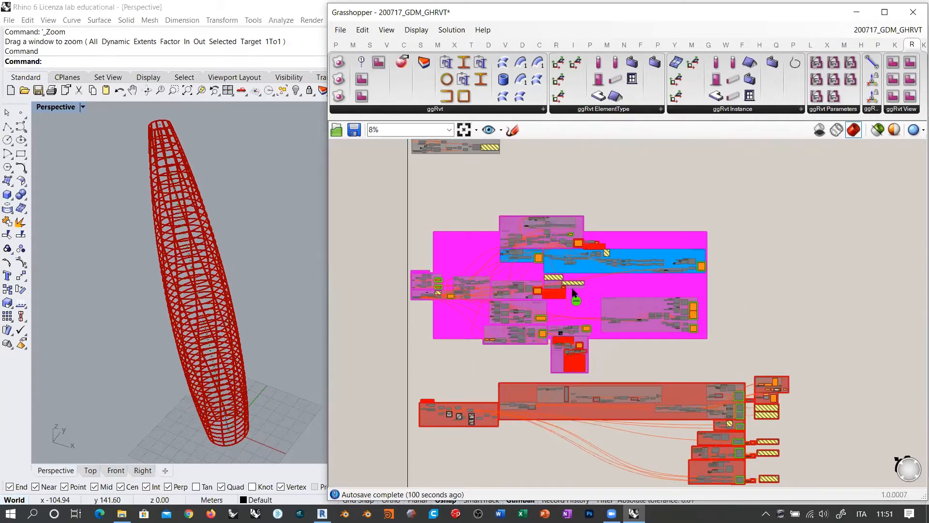
pyautogui.moveTo(587, 177); pyautogui.dragTo(586, 271, button='right')
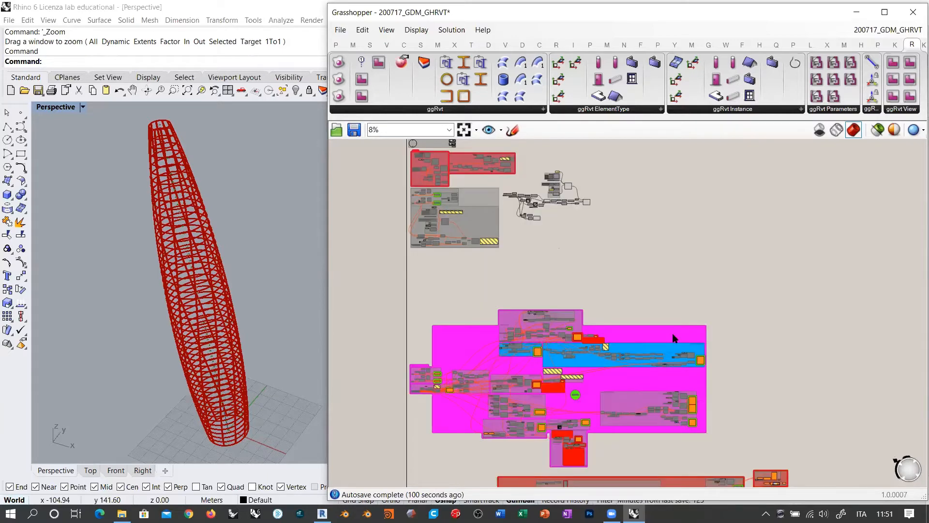
# Step: Pull ggRvt Level away from its Series and Concatenate components, leaving clear space between them
pyautogui.scroll(1, 546, 203)
pyautogui.scroll(4, 502, 300)
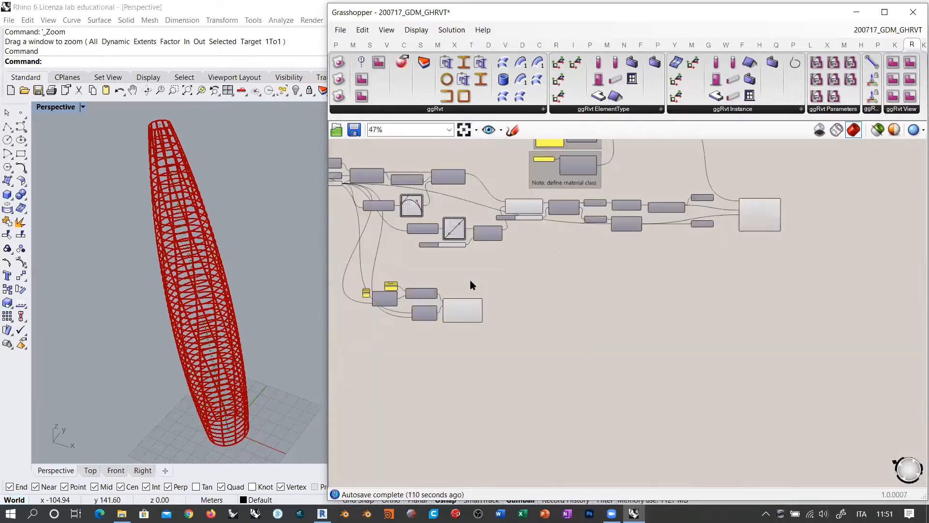
pyautogui.scroll(1, 472, 285)
pyautogui.moveTo(506, 278); pyautogui.dragTo(450, 328)
pyautogui.moveTo(538, 330); pyautogui.dragTo(519, 318)
pyautogui.scroll(5, 458, 308)
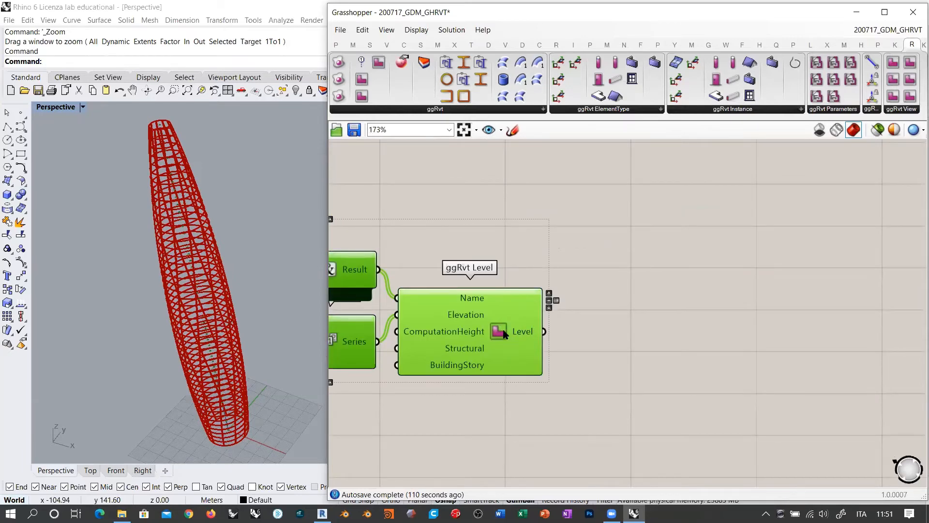
pyautogui.scroll(-4, 501, 330)
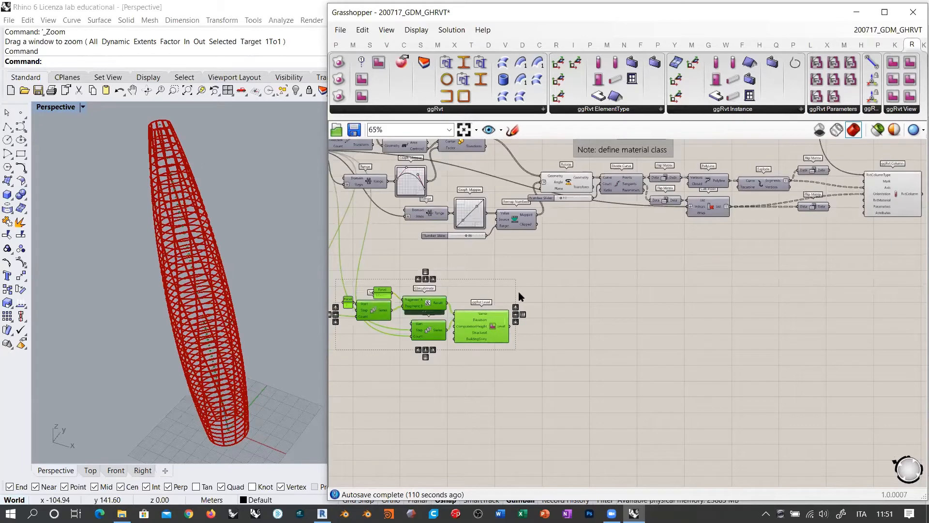
pyautogui.scroll(-1, 482, 315)
pyautogui.moveTo(490, 324); pyautogui.dragTo(584, 324)
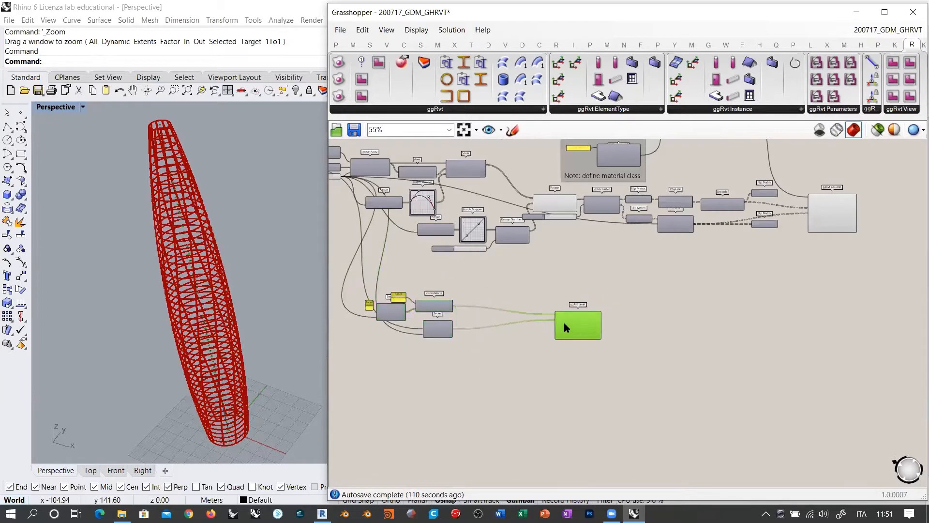
# Step: Group the panels, both Series components and Concatenate, leaving ggRvt Level outside the group
pyautogui.keyDown('ctrl'); pyautogui.click(583, 323); pyautogui.keyUp('ctrl')
pyautogui.scroll(3, 554, 305)
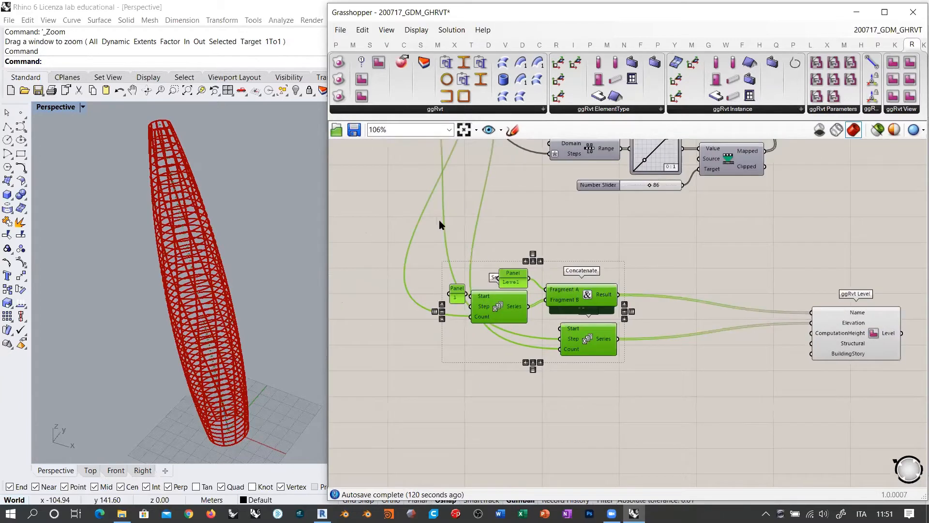
pyautogui.hotkey('ctrl', 'g')
# Step: Add a scribble above the new group with the text RVT LEVELS
pyautogui.rightClick(467, 198)
pyautogui.click(466, 196)
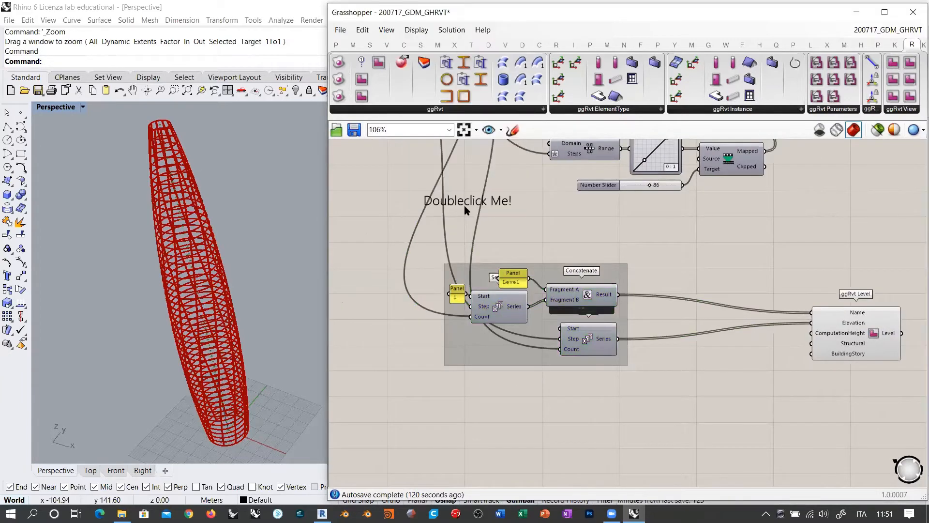
pyautogui.doubleClick(465, 203)
pyautogui.hotkey('ctrl', 'a')
pyautogui.write('RVT')
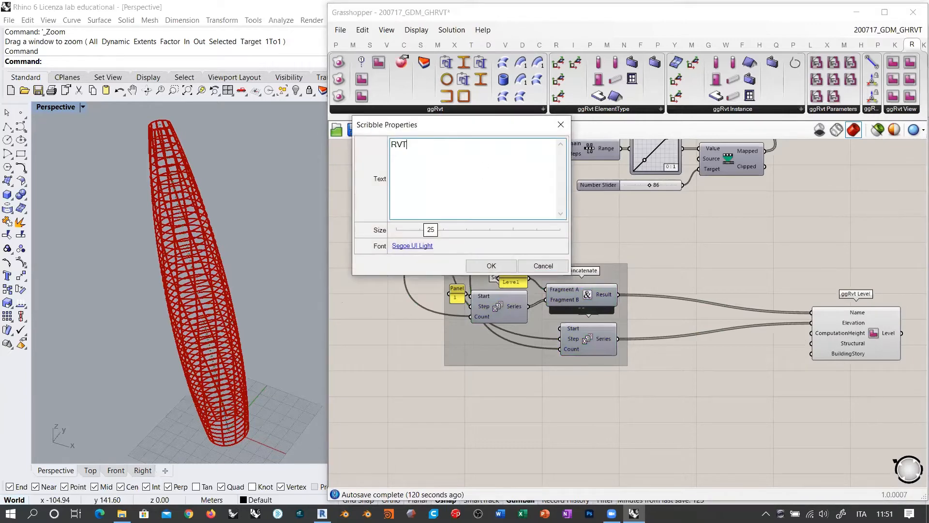
pyautogui.write(' LEVELS')
pyautogui.click(471, 267)
# Step: Place the RVT LEVELS scribble in the group's lower empty area and add it to that group
pyautogui.moveTo(466, 205)
pyautogui.mouseDown()
pyautogui.moveTo(518, 364)
pyautogui.moveTo(503, 359)
pyautogui.mouseUp()
pyautogui.rightClick(465, 339)
pyautogui.click(489, 433)
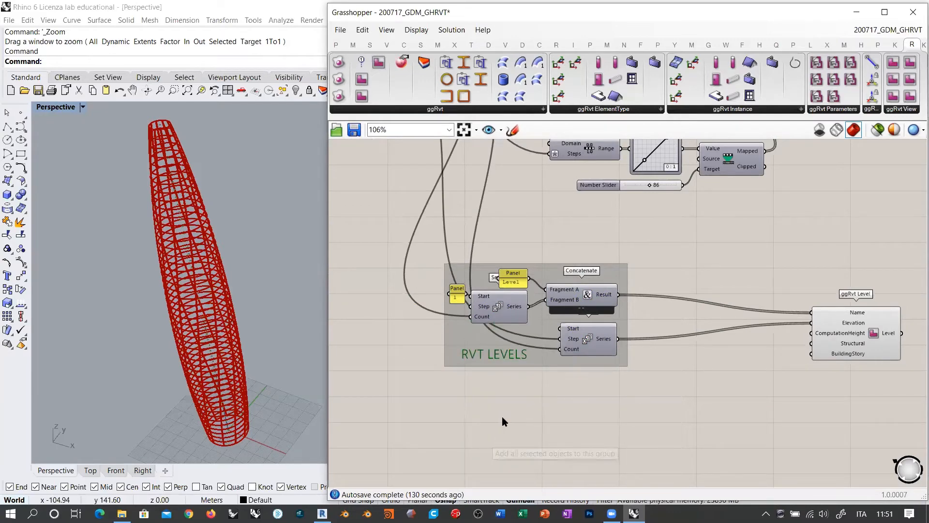
pyautogui.moveTo(485, 356); pyautogui.dragTo(475, 359, button='right')
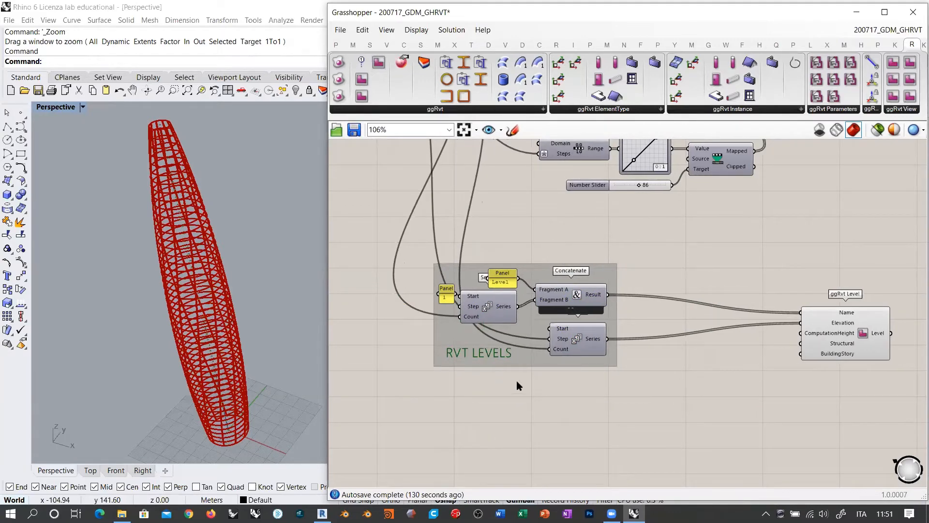
# Step: Move ggRvt Level across the canvas to sit directly beneath ggRvt Column
pyautogui.moveTo(785, 321); pyautogui.dragTo(662, 312, button='right')
pyautogui.moveTo(718, 322); pyautogui.dragTo(759, 322)
pyautogui.scroll(-3, 593, 315)
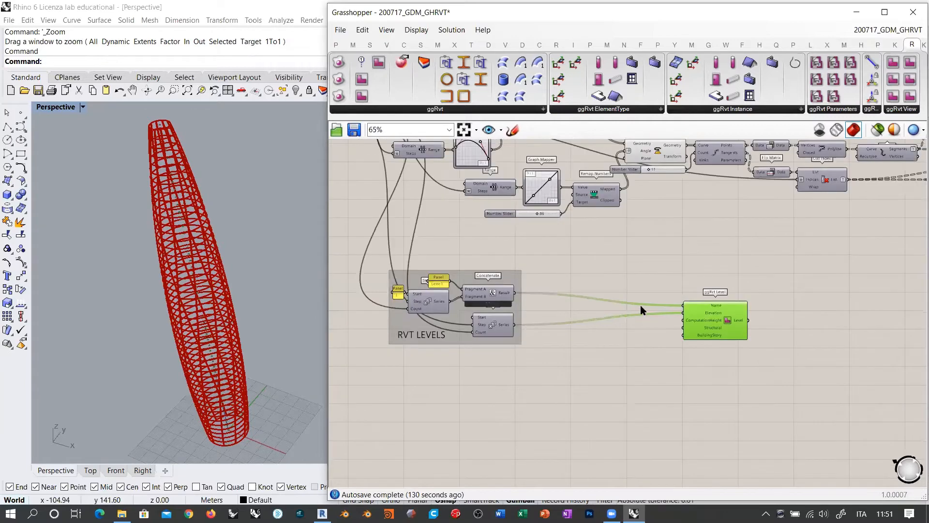
pyautogui.hotkey('ctrl', 'z')
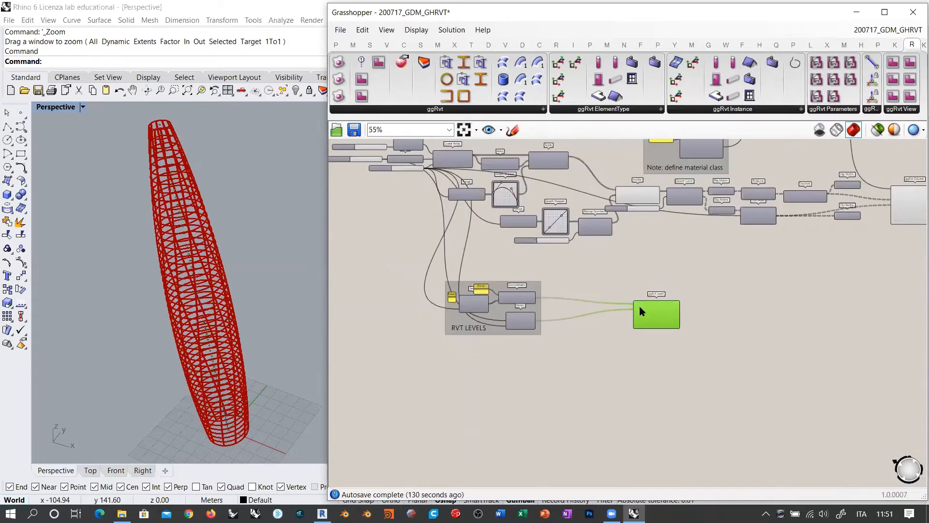
pyautogui.moveTo(657, 314); pyautogui.dragTo(698, 315)
pyautogui.scroll(-2, 697, 315)
pyautogui.moveTo(702, 315); pyautogui.dragTo(578, 315, button='right')
pyautogui.moveTo(567, 314); pyautogui.dragTo(738, 259)
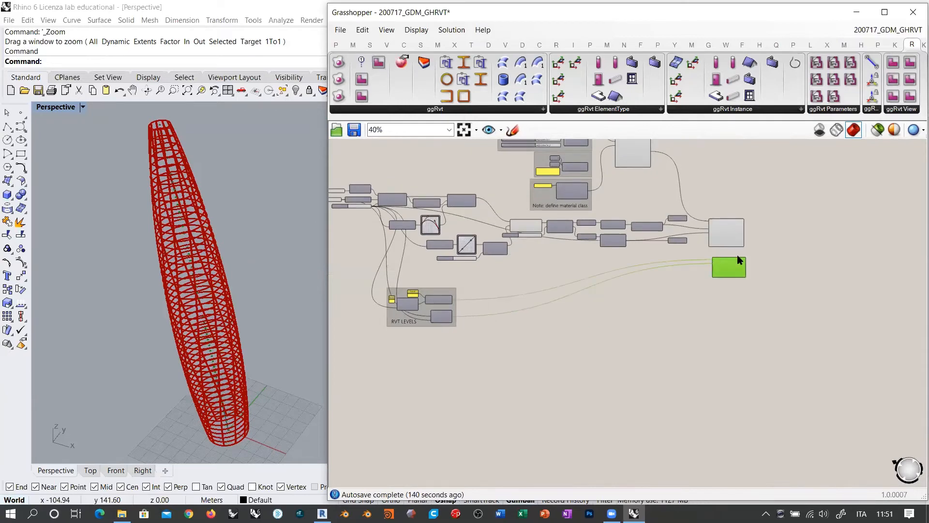
# Step: Examine ggRvt Column and ggRvt Level together, and check the column type component that feeds the columns
pyautogui.scroll(2, 748, 249)
pyautogui.moveTo(669, 298); pyautogui.dragTo(594, 322, button='right')
pyautogui.scroll(3, 596, 286)
pyautogui.moveTo(670, 189); pyautogui.dragTo(585, 245, button='right')
pyautogui.keyDown('shift'); pyautogui.click(585, 246); pyautogui.keyUp('shift')
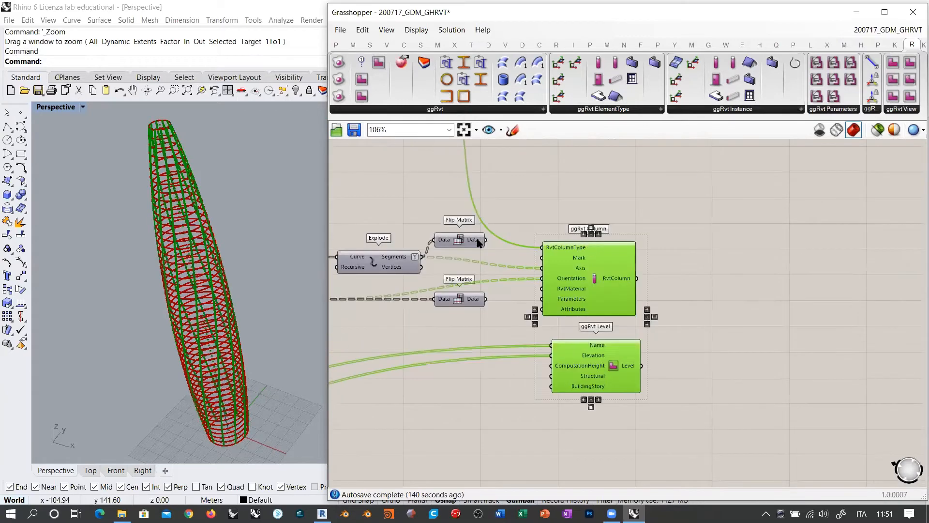
pyautogui.scroll(-3, 438, 232)
pyautogui.moveTo(648, 314); pyautogui.dragTo(691, 297, button='right')
pyautogui.scroll(6, 457, 213)
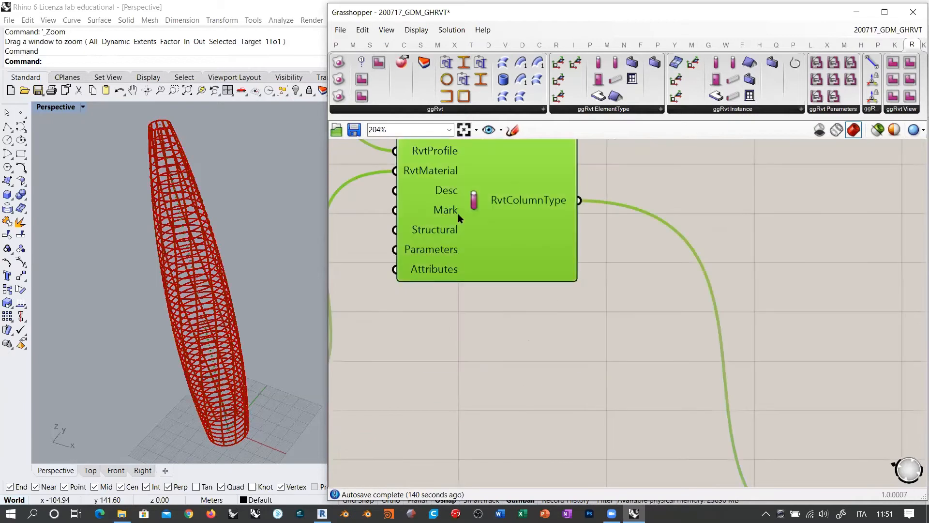
pyautogui.scroll(-4, 483, 212)
pyautogui.moveTo(705, 396); pyautogui.dragTo(521, 257, button='right')
pyautogui.scroll(4, 522, 258)
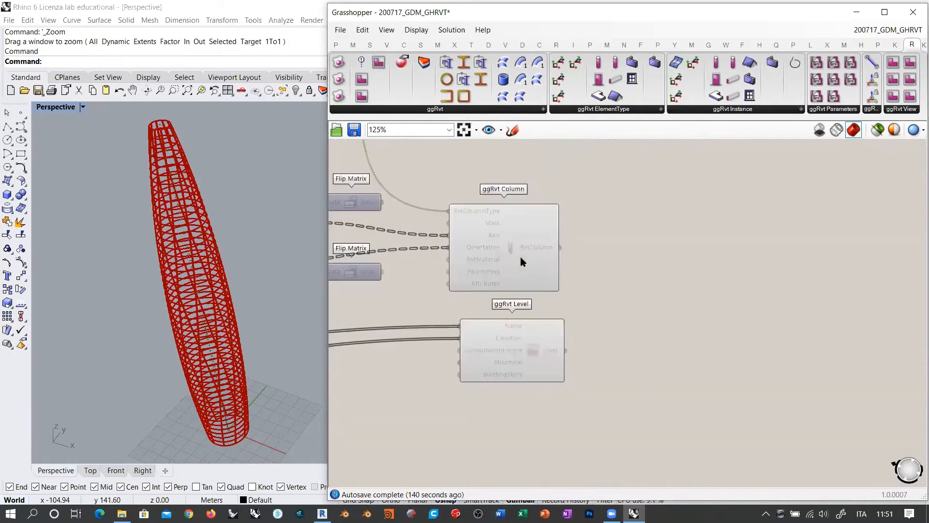
# Step: Nudge ggRvt Column so its output edge lines up with ggRvt Level below it
pyautogui.moveTo(508, 241); pyautogui.dragTo(523, 248)
pyautogui.hotkey('ctrl', 'z')
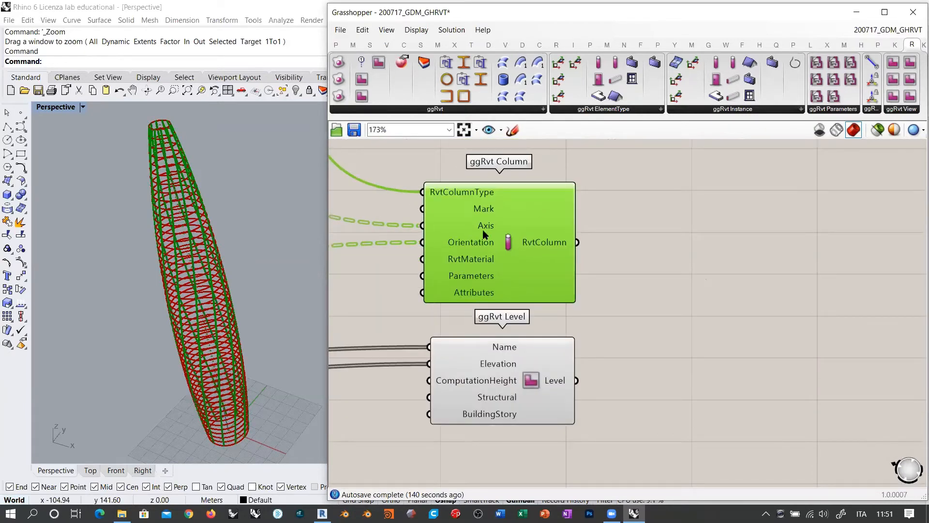
pyautogui.click(678, 266)
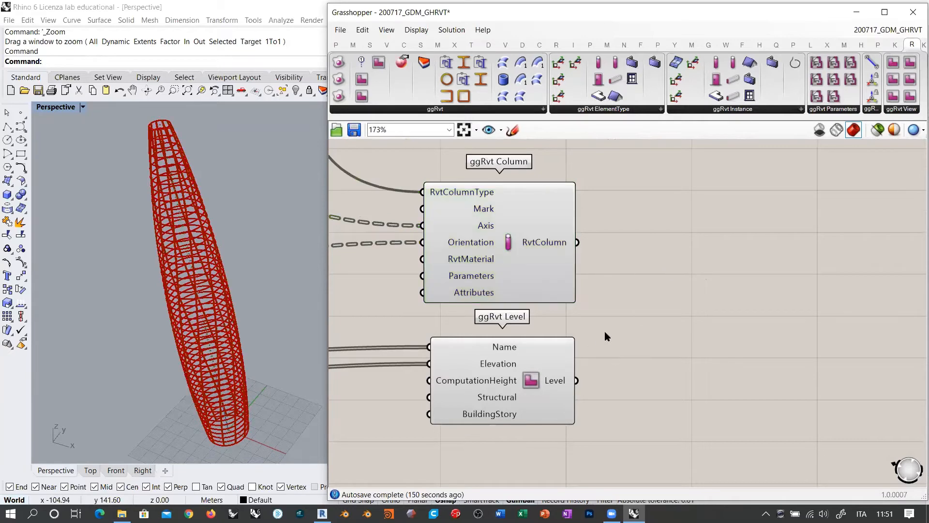
# Step: Review the tower in Perspective and the column type, Segments and Flip Matrix components upstream of ggRvt Column
pyautogui.moveTo(611, 301); pyautogui.dragTo(646, 298, button='right')
pyautogui.moveTo(242, 269)
pyautogui.keyDown('shift'); pyautogui.mouseDown(button='right')
pyautogui.moveTo(242, 260)
pyautogui.moveTo(254, 263)
pyautogui.mouseUp(button='right'); pyautogui.keyUp('shift')
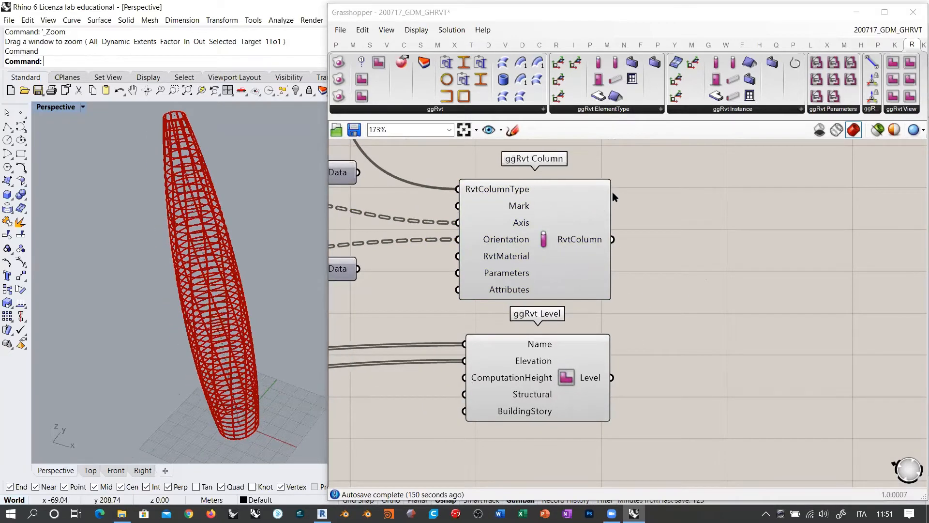
pyautogui.moveTo(615, 254); pyautogui.dragTo(759, 357, button='right')
pyautogui.moveTo(647, 369); pyautogui.dragTo(648, 370, button='right')
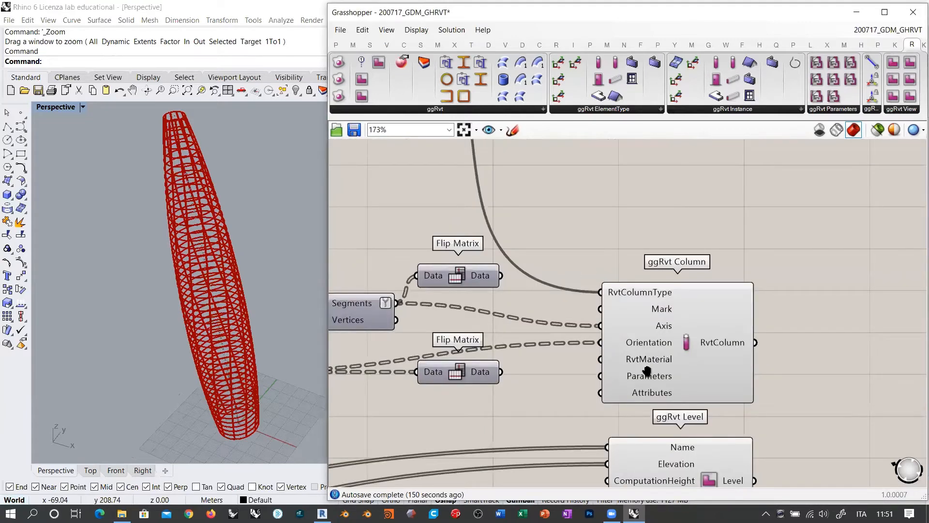
pyautogui.scroll(-2, 555, 250)
pyautogui.moveTo(555, 251); pyautogui.dragTo(739, 430, button='right')
pyautogui.moveTo(636, 279); pyautogui.dragTo(524, 190, button='right')
pyautogui.moveTo(787, 340); pyautogui.dragTo(678, 253, button='right')
# Step: Bake ggRvt Column into Rhino with the baked objects grouped and colour set by layer
pyautogui.scroll(3, 679, 253)
pyautogui.rightClick(573, 237)
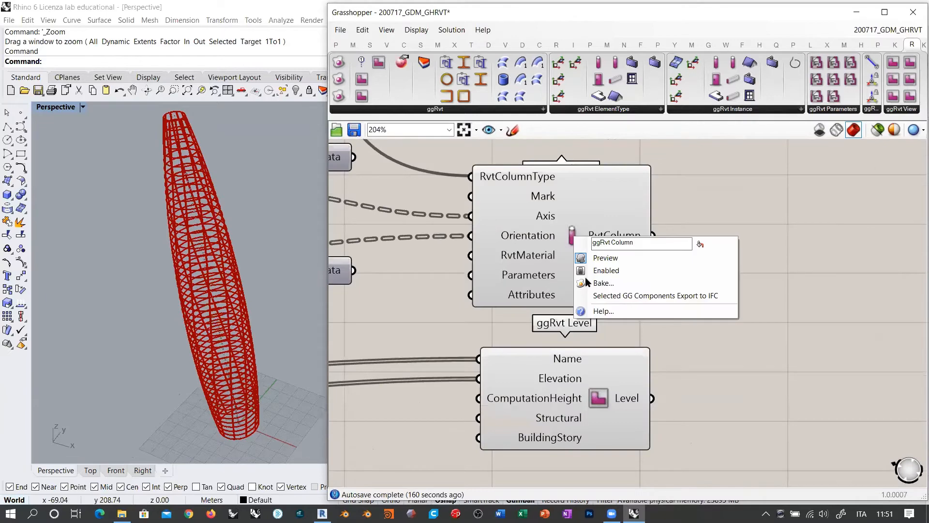
pyautogui.click(611, 286)
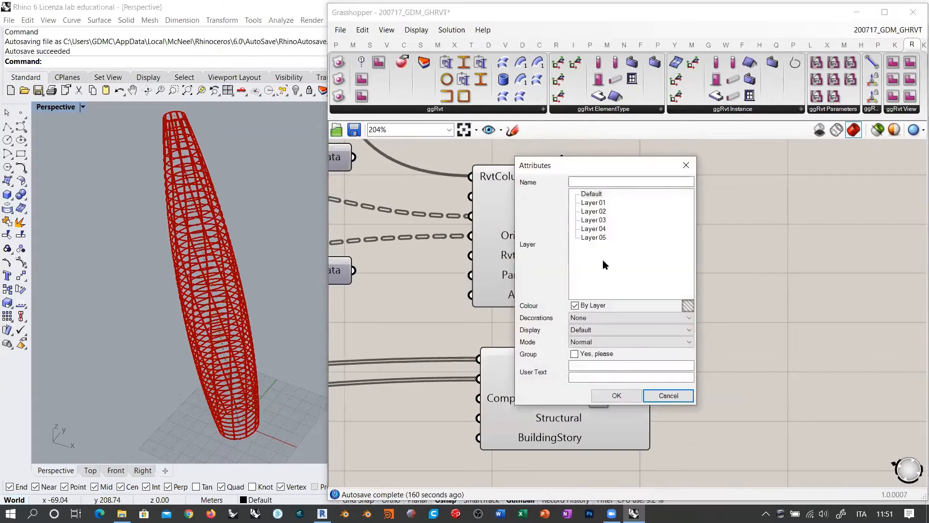
pyautogui.moveTo(573, 168); pyautogui.dragTo(685, 193)
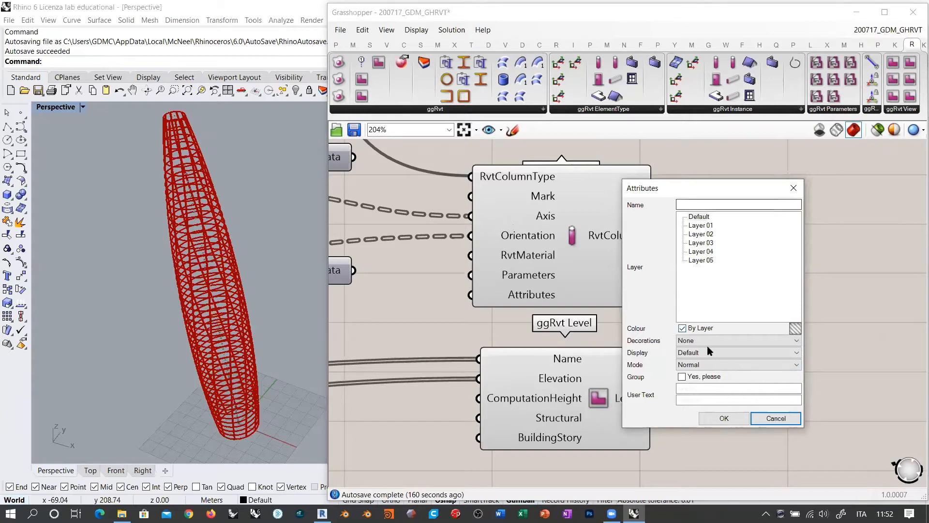
pyautogui.click(683, 377)
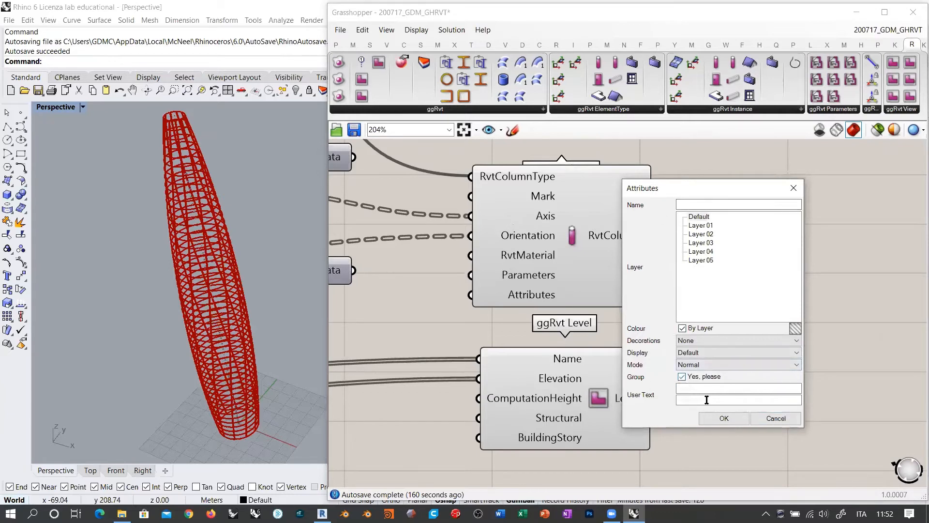
pyautogui.click(723, 419)
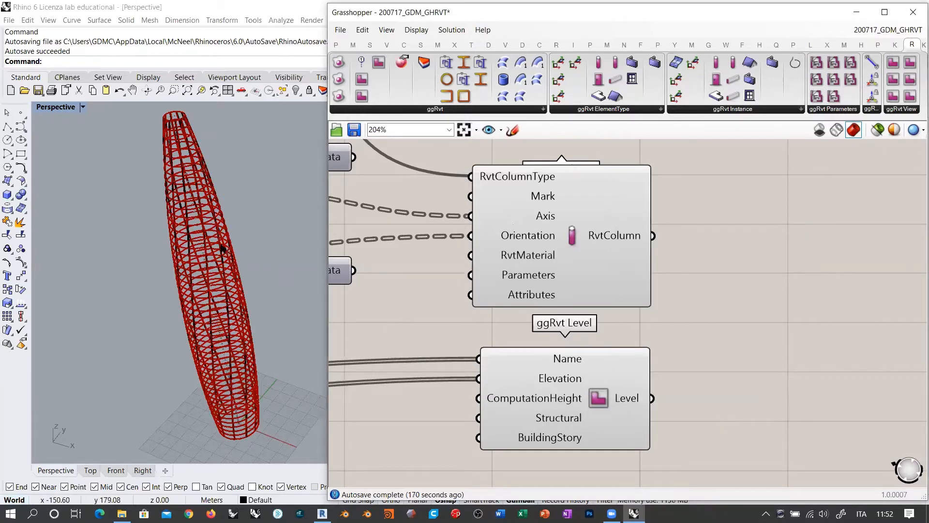
# Step: Check how the baked columns select, first a single one and then a band across the tower's upper half
pyautogui.click(221, 246)
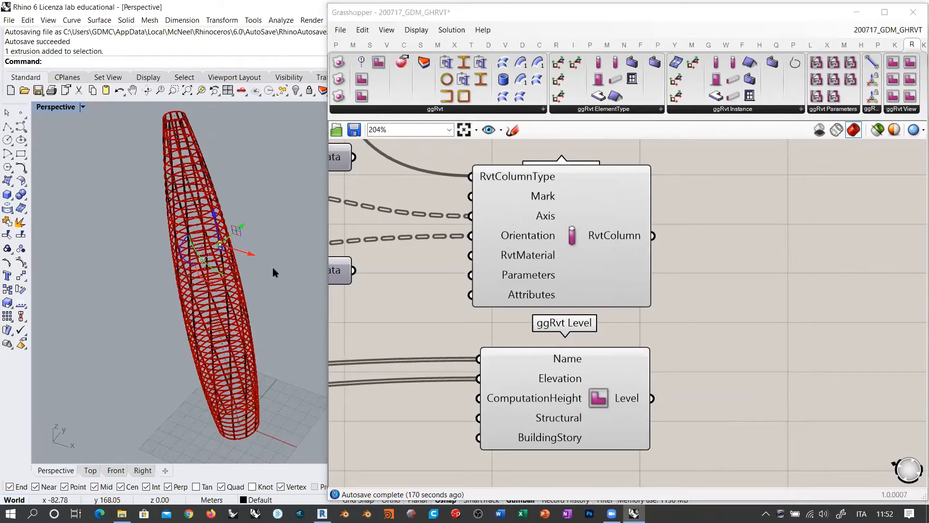
pyautogui.moveTo(120, 205); pyautogui.dragTo(262, 266)
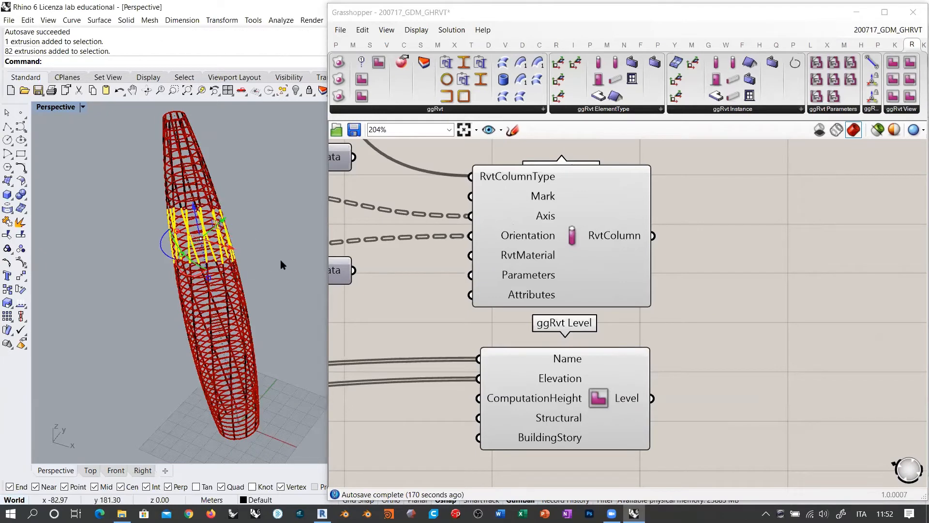
pyautogui.press('Escape')
# Step: Select all the baked column extrusions of the tower in Rhino and group them
pyautogui.moveTo(141, 105); pyautogui.dragTo(288, 451)
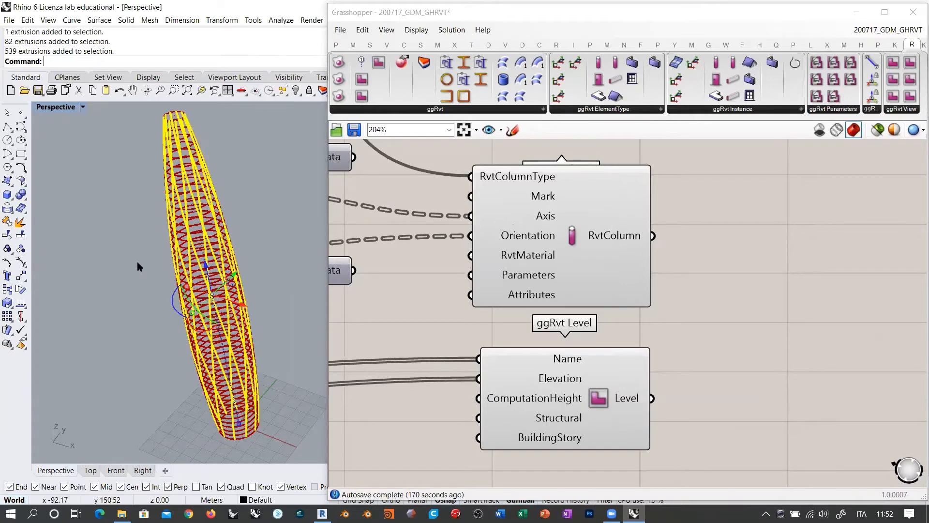
pyautogui.click(7, 248)
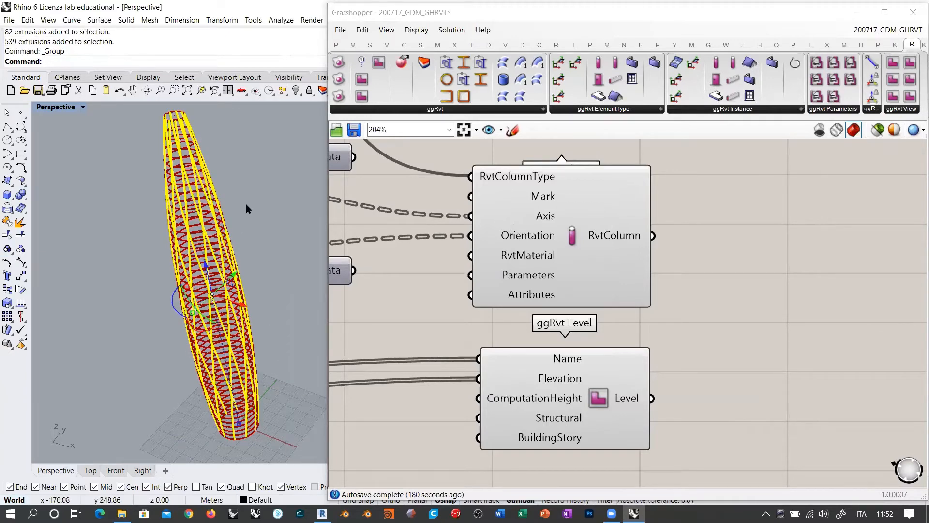
# Step: Narrow the Grasshopper window to widen the Rhino view and examine the baked columns near the tower's top
pyautogui.moveTo(245, 204); pyautogui.dragTo(326, 208, button='right')
pyautogui.moveTo(429, 214); pyautogui.dragTo(486, 213)
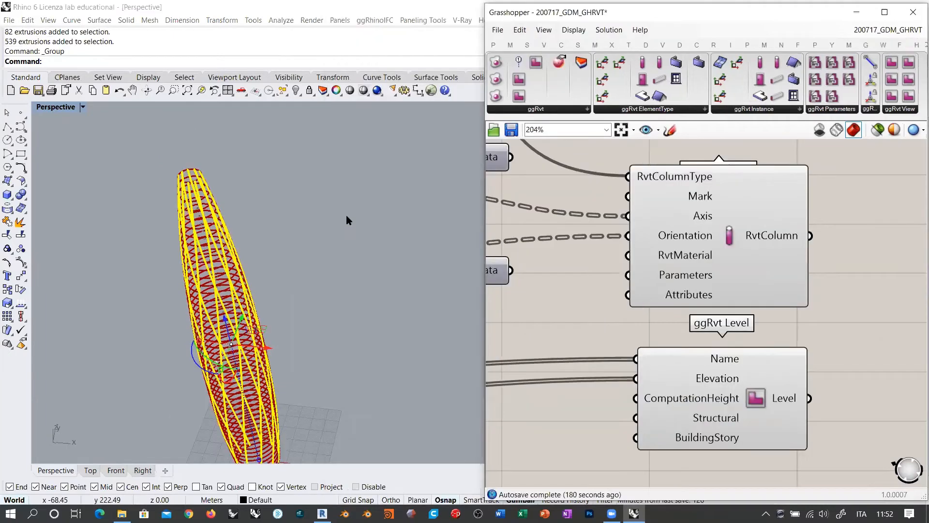
pyautogui.scroll(5, 327, 226)
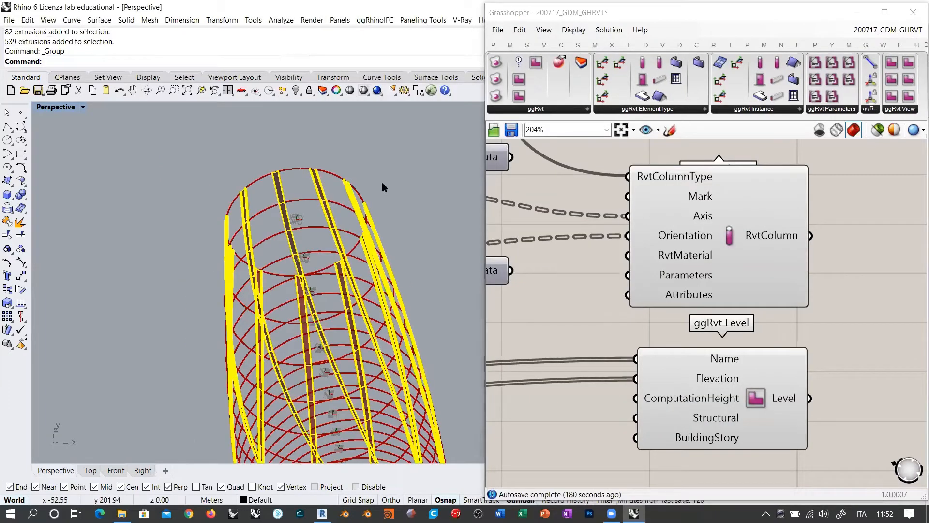
pyautogui.press('Escape')
pyautogui.moveTo(297, 202); pyautogui.dragTo(282, 174, button='right')
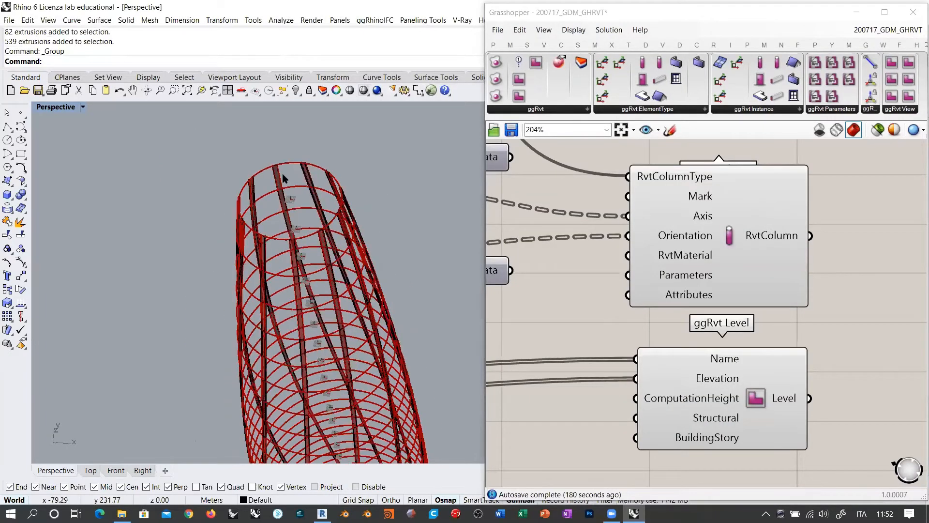
# Step: Delete the baked group of 539 column extrusions from the Rhino model
pyautogui.scroll(-5, 296, 225)
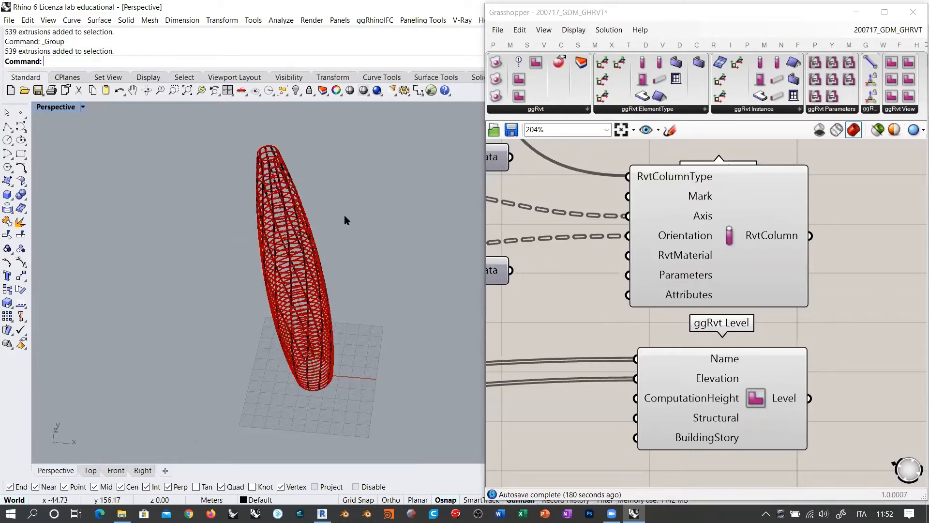
pyautogui.press('Delete')
# Step: Move the RVT LEVELS group across the Grasshopper canvas to sit close to the ggRvt Level component
pyautogui.scroll(-5, 758, 251)
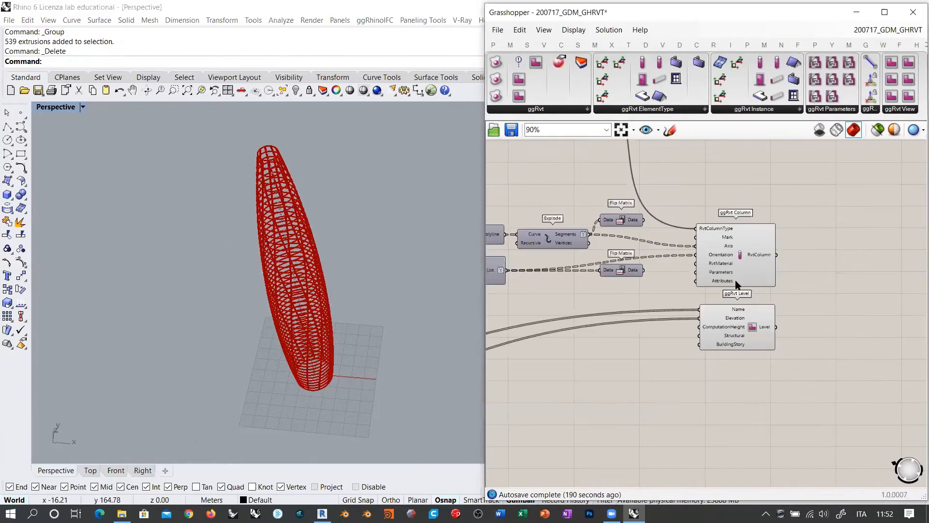
pyautogui.moveTo(759, 284); pyautogui.dragTo(741, 341, button='right')
pyautogui.scroll(-6, 749, 249)
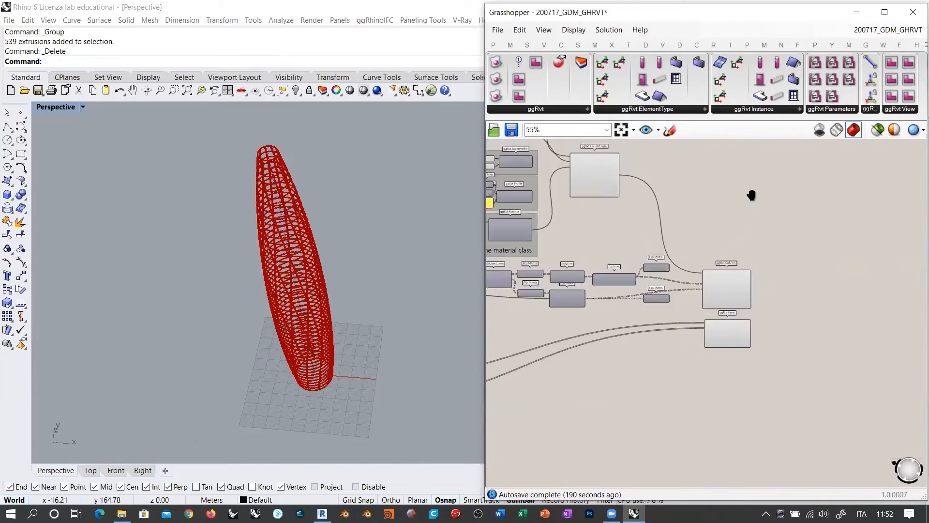
pyautogui.moveTo(736, 202); pyautogui.dragTo(789, 193, button='right')
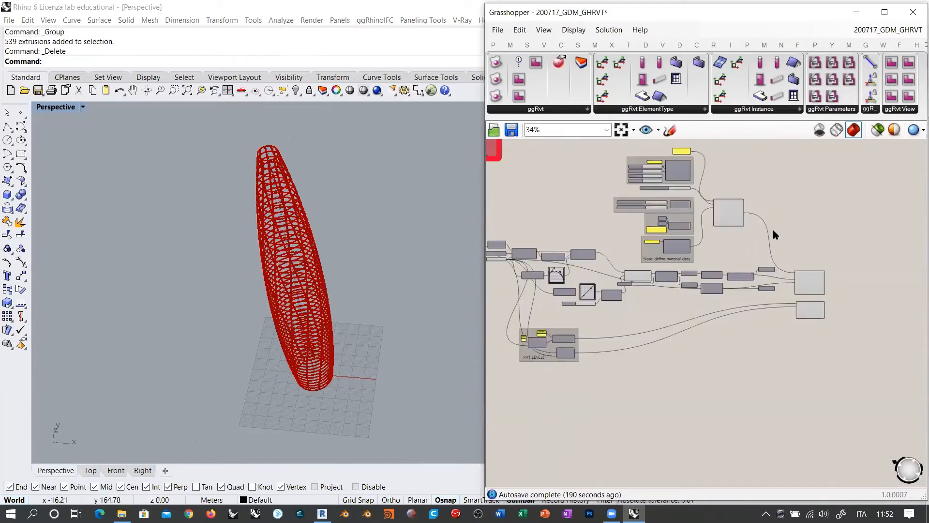
pyautogui.moveTo(283, 253); pyautogui.dragTo(293, 288, button='right')
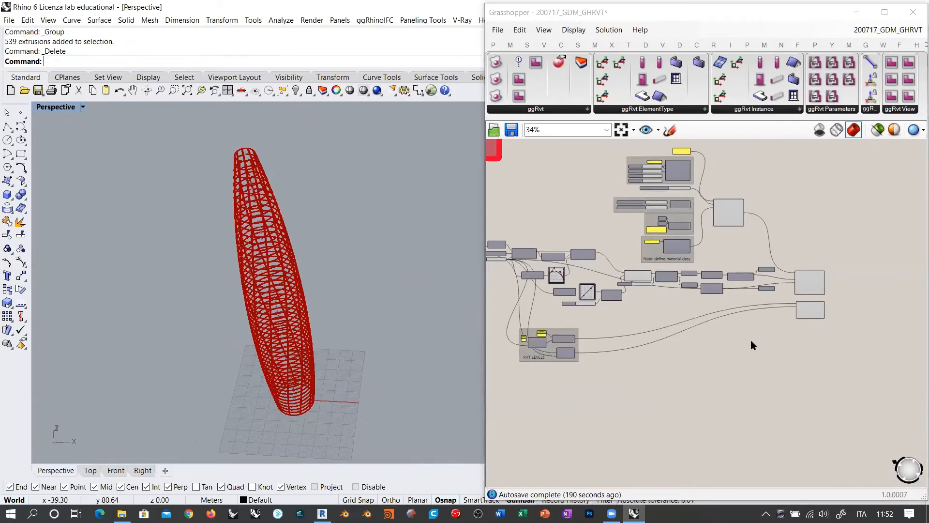
pyautogui.click(555, 352)
pyautogui.moveTo(555, 353); pyautogui.dragTo(744, 336)
# Step: Group the components that generate the tower shape, from the Circle and its sliders through to Rotate
pyautogui.scroll(5, 656, 307)
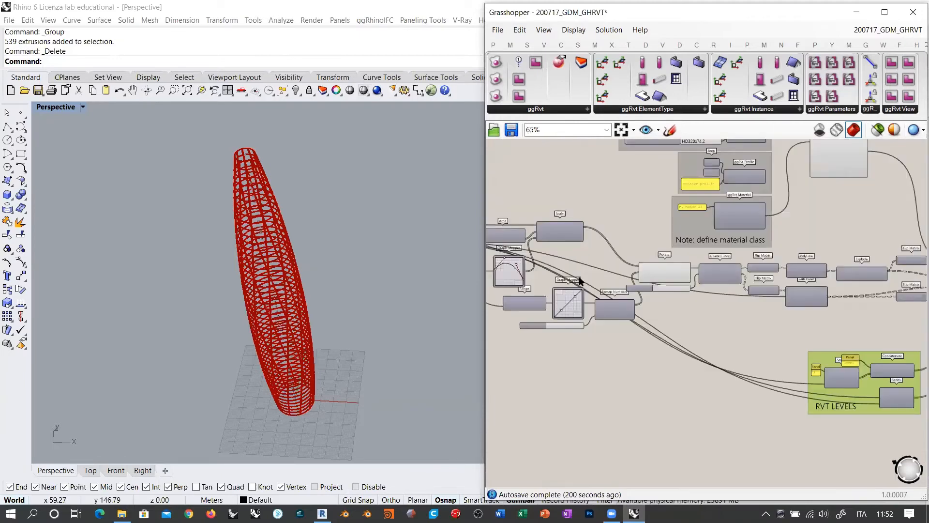
pyautogui.scroll(-5, 653, 259)
pyautogui.scroll(4, 625, 269)
pyautogui.moveTo(632, 269); pyautogui.dragTo(657, 273, button='right')
pyautogui.moveTo(820, 302); pyautogui.dragTo(739, 281, button='right')
pyautogui.click(675, 277)
pyautogui.moveTo(650, 277); pyautogui.dragTo(768, 309, button='right')
pyautogui.scroll(-2, 768, 309)
pyautogui.moveTo(716, 211); pyautogui.dragTo(559, 375)
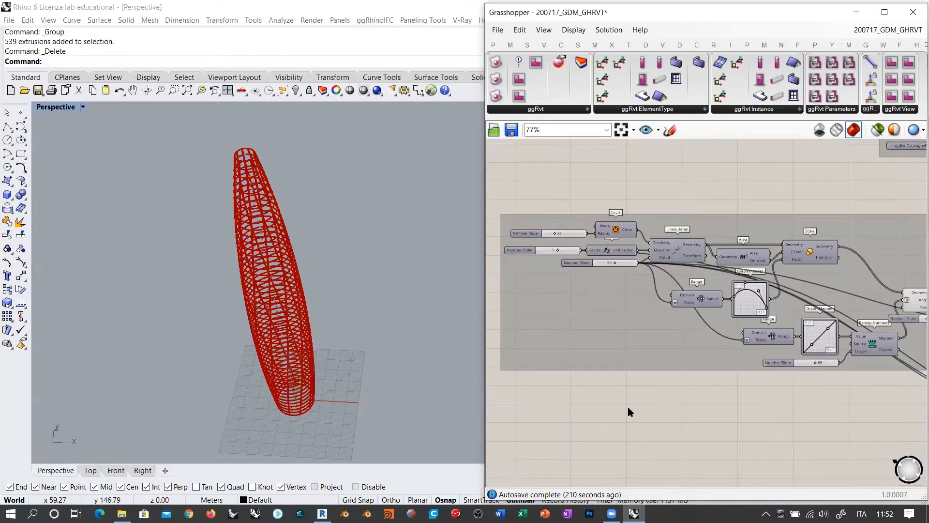
# Step: Add a Scribble label below the new group with the text TOWER GEOMETRY
pyautogui.doubleClick(628, 407)
pyautogui.write('scr')
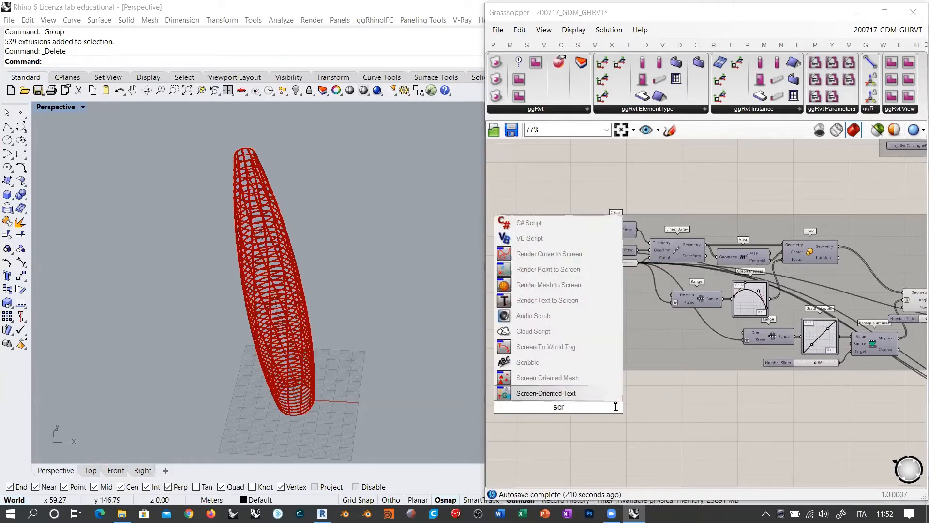
pyautogui.click(553, 364)
pyautogui.scroll(4, 552, 407)
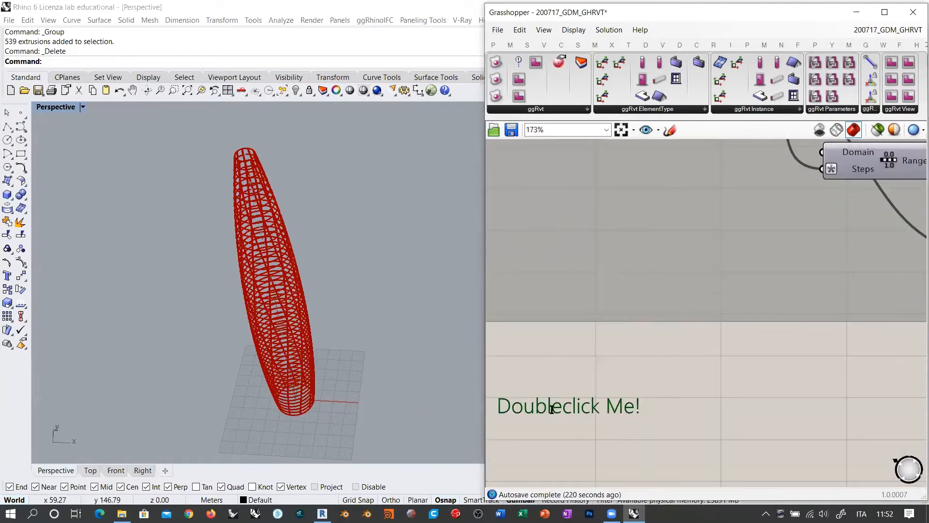
pyautogui.doubleClick(550, 407)
pyautogui.press('Tab')
pyautogui.write('TO')
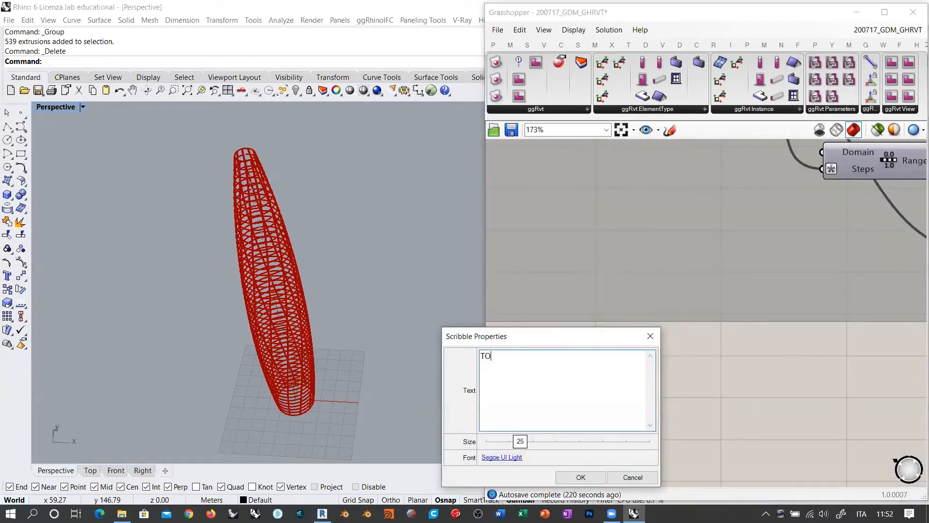
pyautogui.write('WER GEOMETRY')
pyautogui.click(588, 479)
pyautogui.scroll(-1, 603, 364)
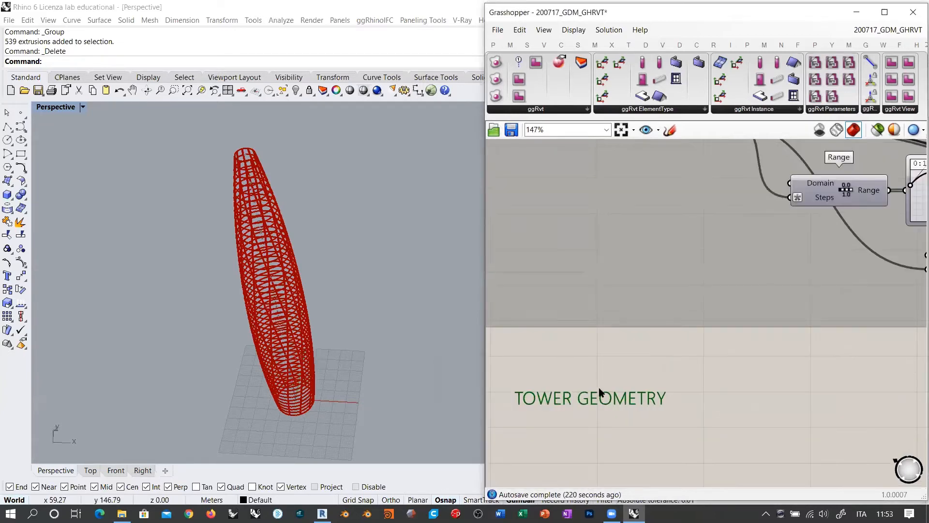
# Step: Add the TOWER GEOMETRY label to the tower group and place it in the group's upper-left corner, above the sliders
pyautogui.moveTo(593, 396); pyautogui.dragTo(596, 284)
pyautogui.rightClick(686, 293)
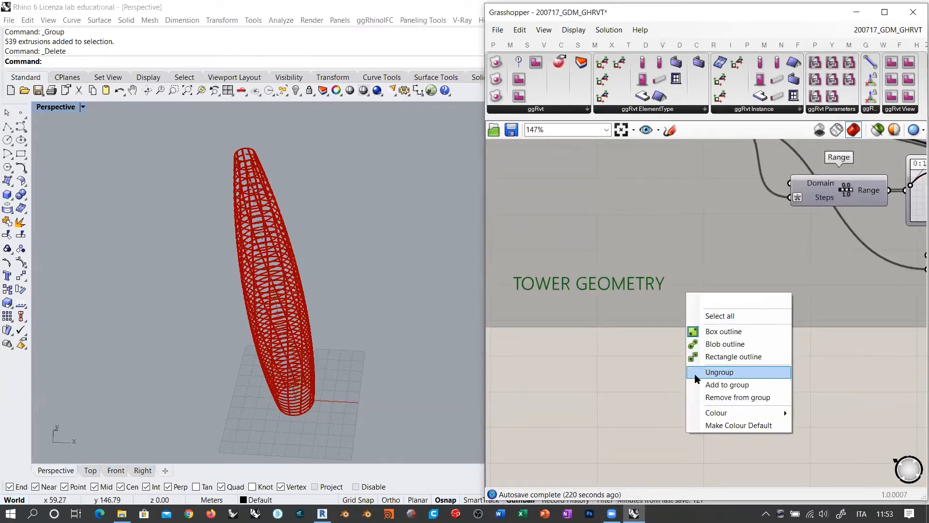
pyautogui.click(707, 385)
pyautogui.scroll(-9, 606, 357)
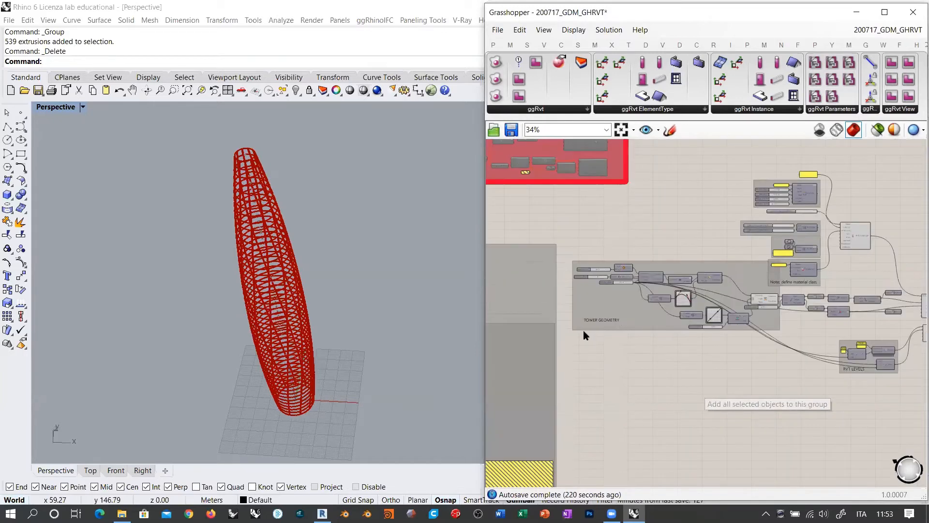
pyautogui.scroll(4, 583, 328)
pyautogui.moveTo(588, 379); pyautogui.dragTo(562, 220)
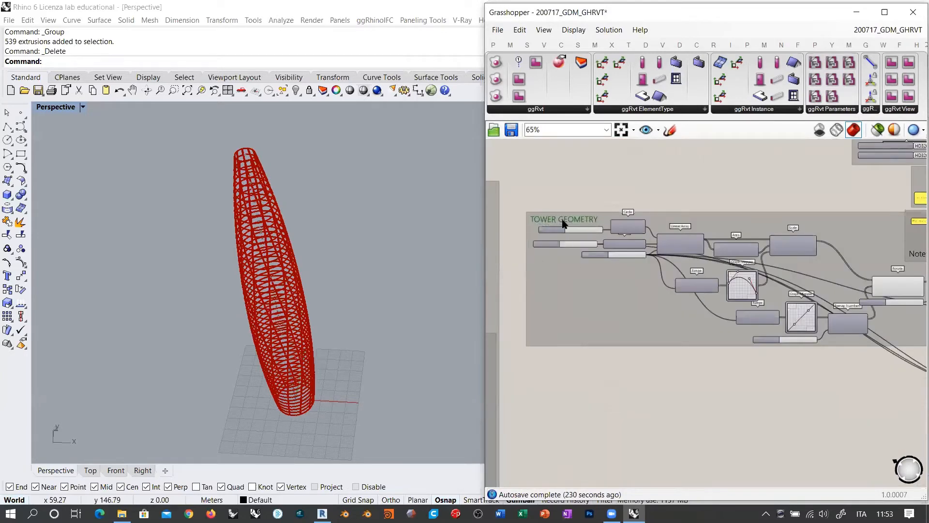
# Step: Move the column type component with its profile and material groups clear of the TOWER GEOMETRY group, toward the ggRvt Column component
pyautogui.scroll(-3, 625, 291)
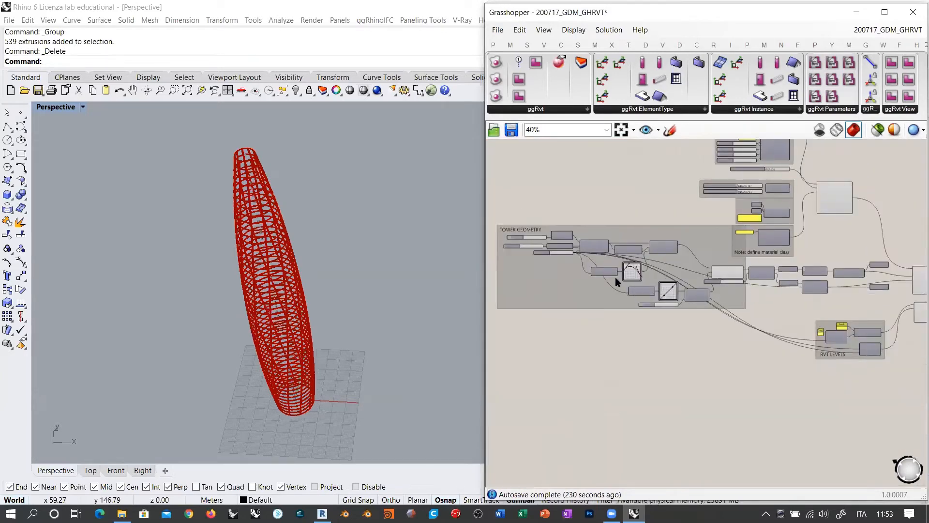
pyautogui.moveTo(726, 286); pyautogui.dragTo(615, 277, button='right')
pyautogui.scroll(-1, 688, 263)
pyautogui.moveTo(689, 263); pyautogui.dragTo(675, 294, button='right')
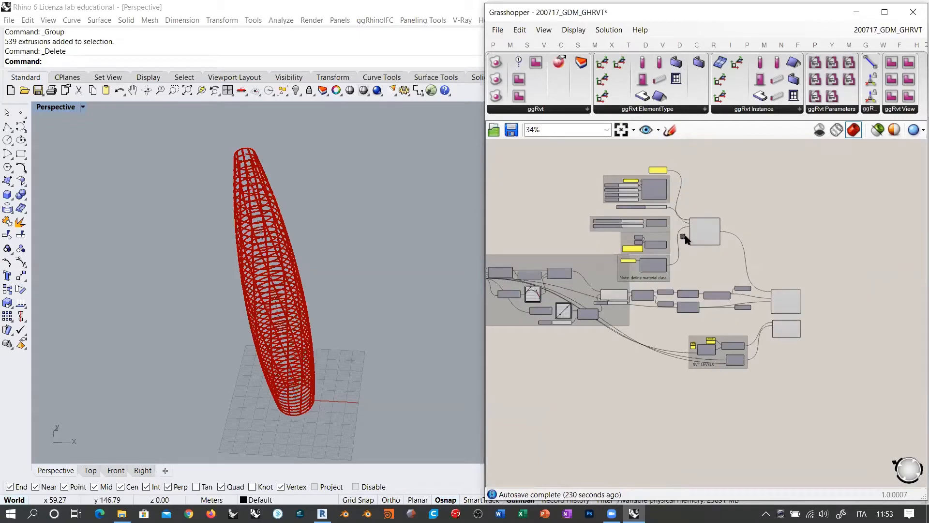
pyautogui.moveTo(584, 148); pyautogui.dragTo(721, 269)
pyautogui.moveTo(708, 228); pyautogui.dragTo(753, 215)
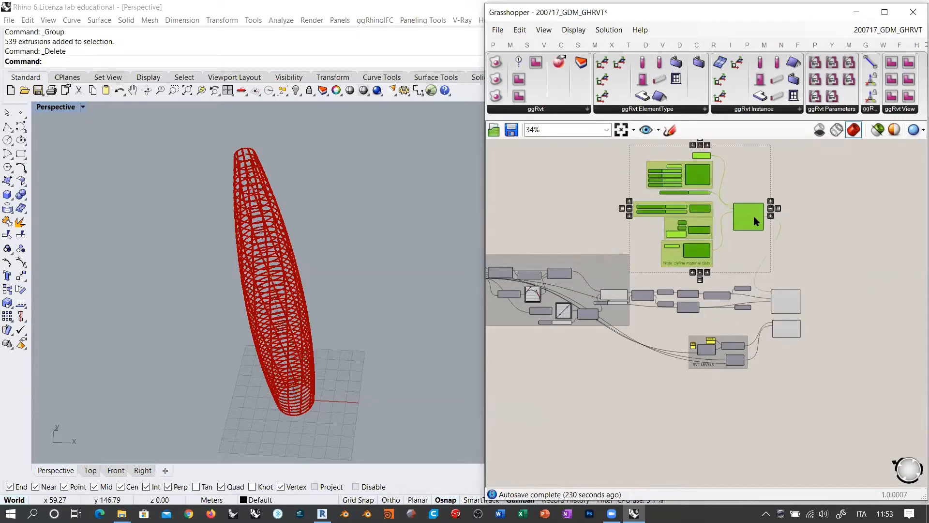
pyautogui.scroll(2, 684, 301)
pyautogui.moveTo(722, 345); pyautogui.dragTo(731, 402, button='right')
pyautogui.scroll(1, 797, 179)
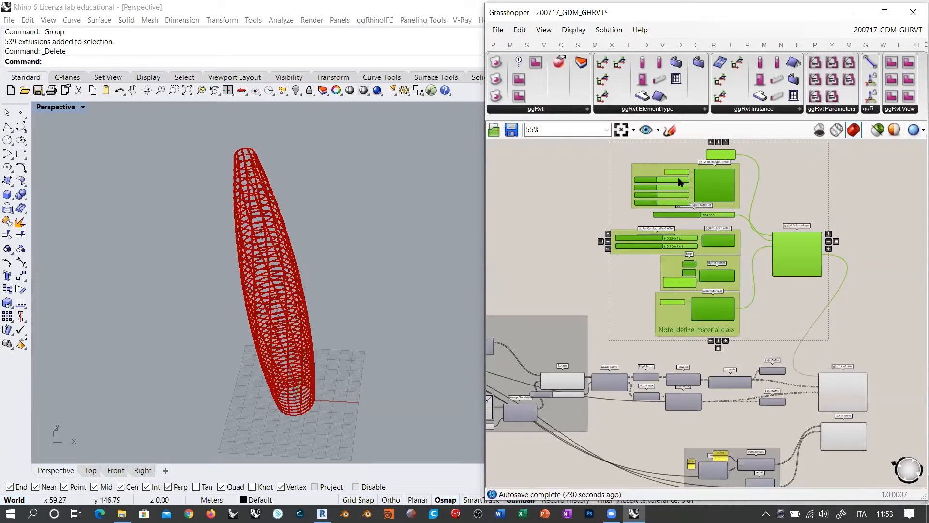
pyautogui.click(821, 284)
# Step: Group the components from Rotate and Divide Curve through the two final Flip Matrix components
pyautogui.moveTo(722, 311); pyautogui.dragTo(731, 271, button='right')
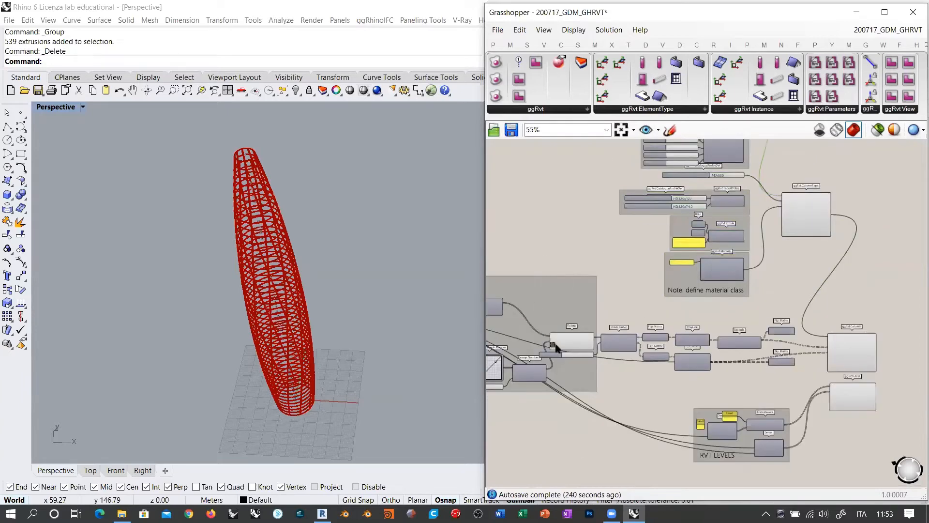
pyautogui.moveTo(555, 345); pyautogui.dragTo(810, 371)
pyautogui.moveTo(765, 289); pyautogui.dragTo(801, 264)
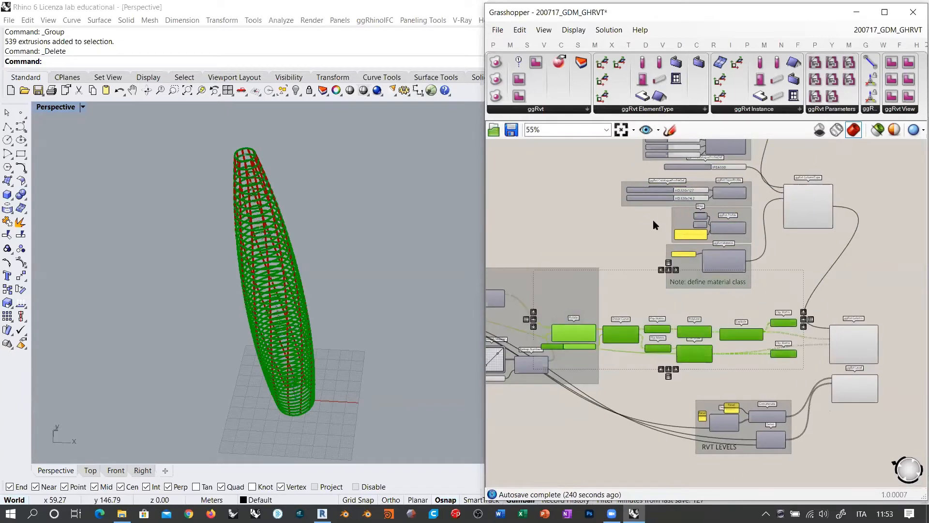
pyautogui.scroll(-2, 579, 281)
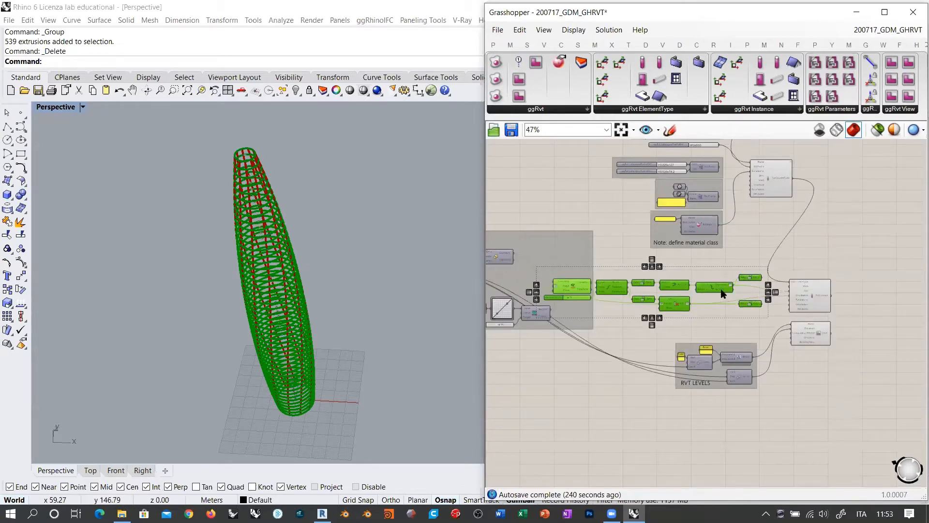
pyautogui.moveTo(724, 292); pyautogui.dragTo(666, 289, button='right')
pyautogui.hotkey('ctrl', 'g')
pyautogui.moveTo(591, 326)
pyautogui.mouseDown(button='right')
pyautogui.moveTo(675, 328)
pyautogui.moveTo(592, 327)
pyautogui.mouseUp(button='right')
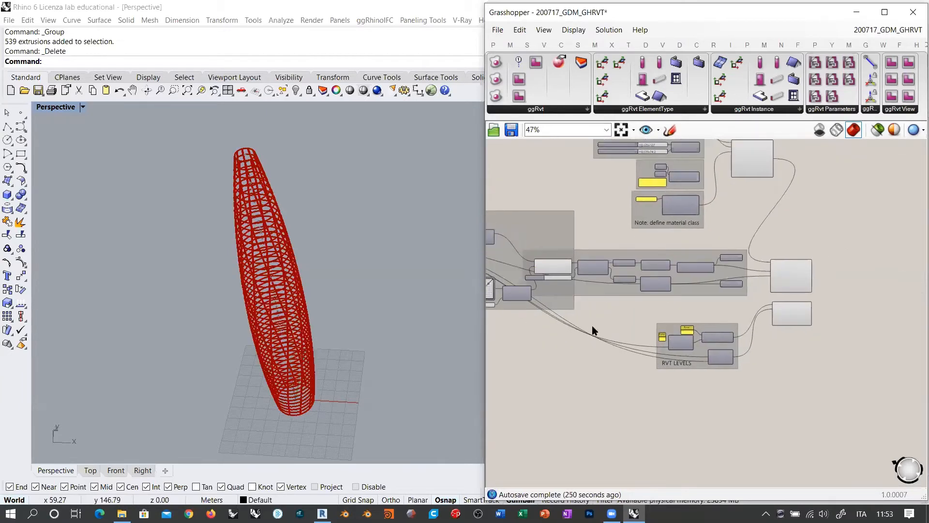
pyautogui.scroll(-1, 779, 382)
pyautogui.moveTo(777, 346); pyautogui.dragTo(731, 265)
pyautogui.moveTo(742, 231); pyautogui.dragTo(735, 286, button='right')
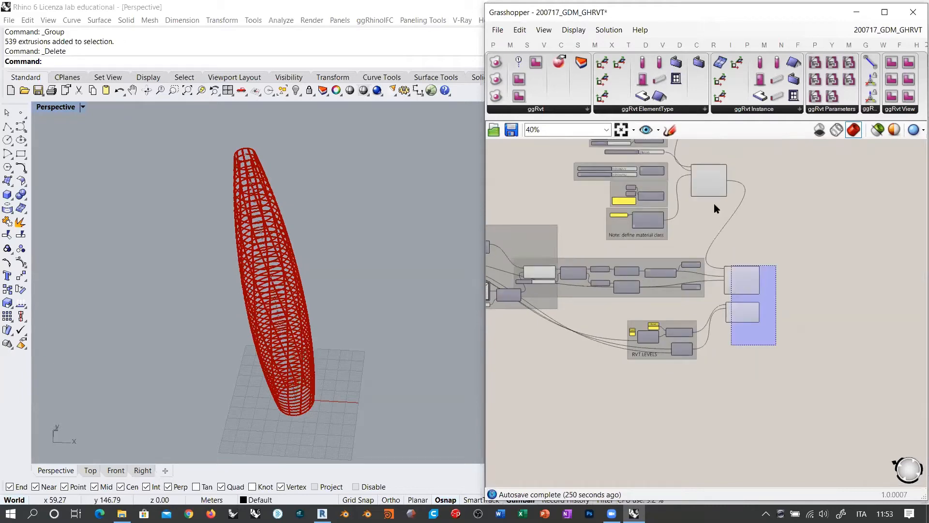
pyautogui.keyDown('shift'); pyautogui.moveTo(676, 176); pyautogui.dragTo(569, 300); pyautogui.keyUp('shift')
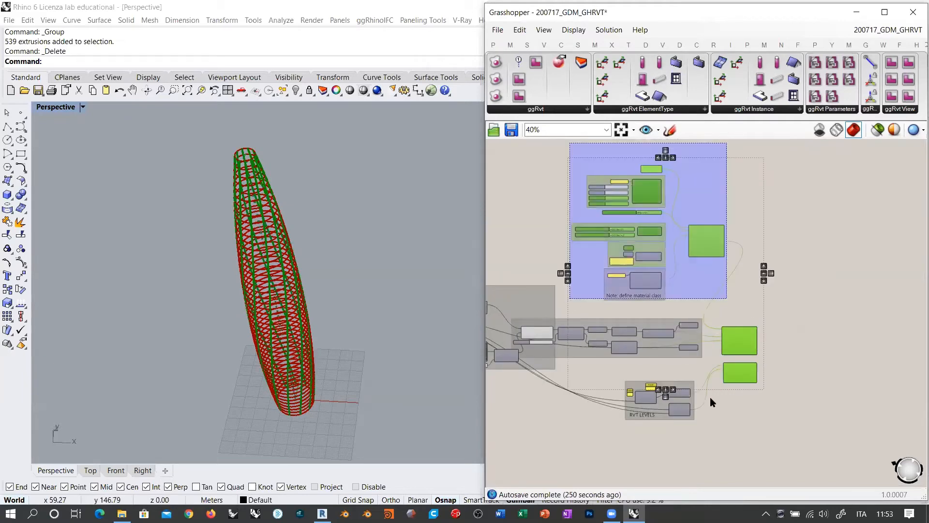
pyautogui.moveTo(712, 435)
pyautogui.keyDown('shift'); pyautogui.mouseDown()
pyautogui.moveTo(669, 396)
pyautogui.moveTo(661, 412)
pyautogui.moveTo(663, 352)
pyautogui.mouseUp(); pyautogui.keyUp('shift')
pyautogui.moveTo(663, 352)
pyautogui.mouseDown(button='right')
pyautogui.moveTo(719, 353)
pyautogui.moveTo(671, 356)
pyautogui.mouseUp(button='right')
pyautogui.click(553, 366)
# Step: Remove the Rotate component from the group around Divide Curve and Flip Matrix
pyautogui.scroll(2, 554, 362)
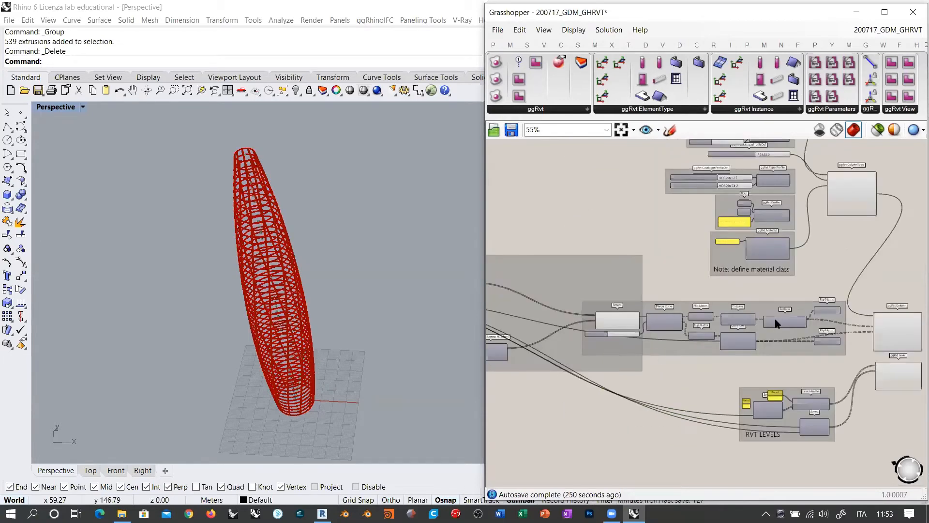
pyautogui.scroll(6, 775, 322)
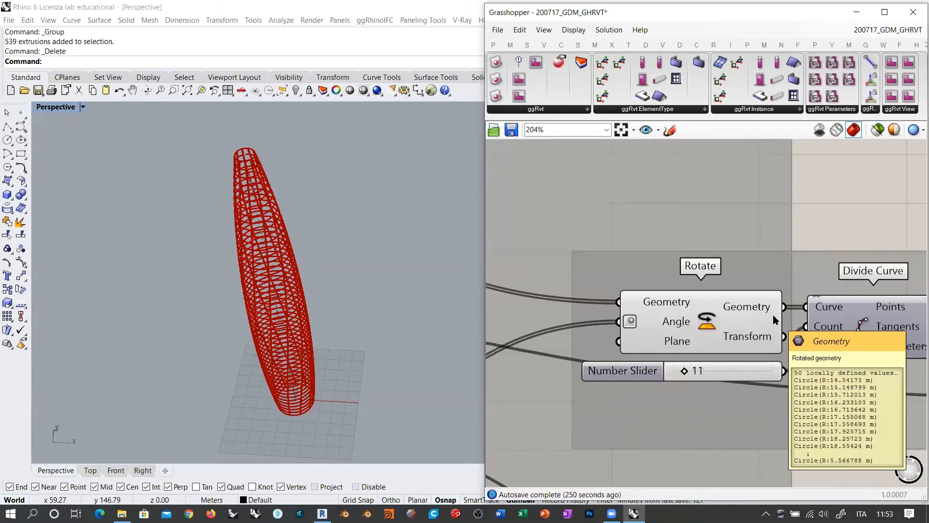
pyautogui.click(731, 325)
pyautogui.scroll(-4, 731, 326)
pyautogui.scroll(4, 765, 382)
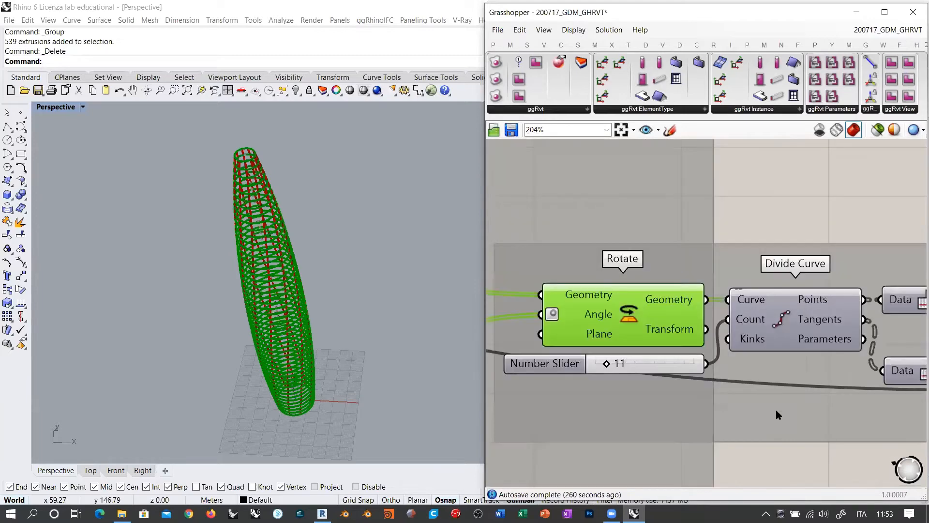
pyautogui.rightClick(777, 409)
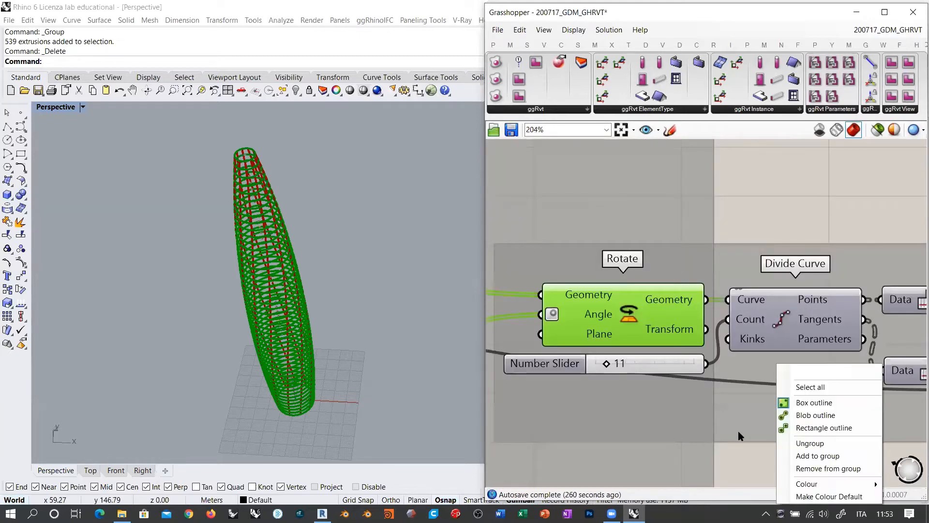
pyautogui.click(804, 469)
# Step: Ungroup the Divide Curve group and move Rotate away from its number slider, next to Remap Numbers in the TOWER GEOMETRY group
pyautogui.scroll(-4, 772, 416)
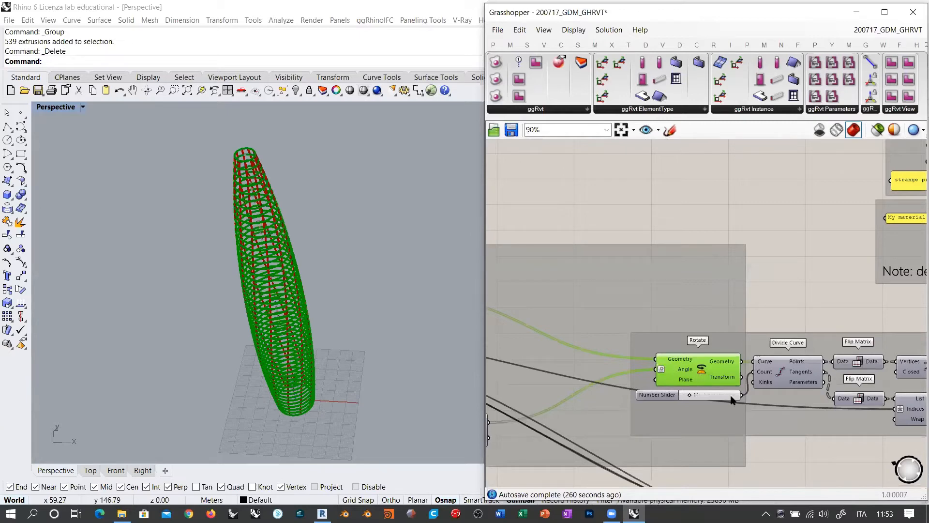
pyautogui.scroll(-1, 759, 414)
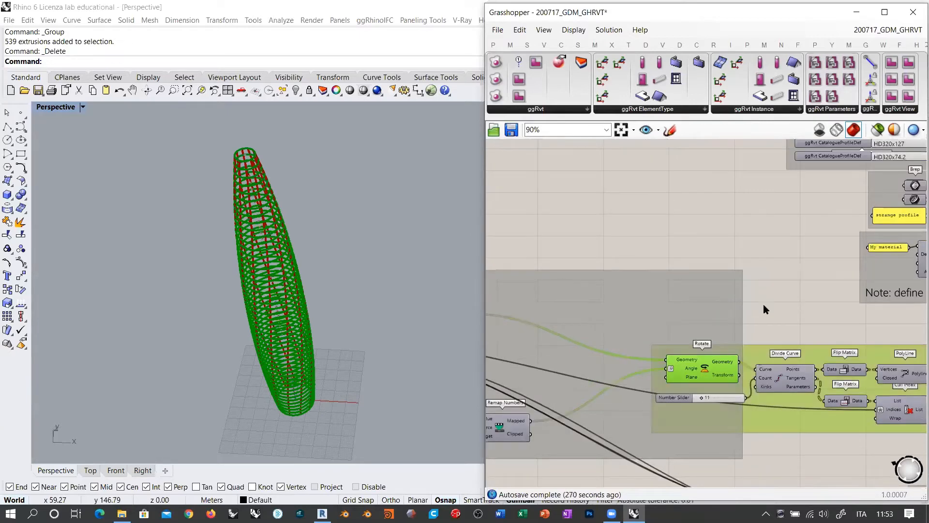
pyautogui.moveTo(703, 366); pyautogui.dragTo(698, 364)
pyautogui.scroll(-2, 614, 313)
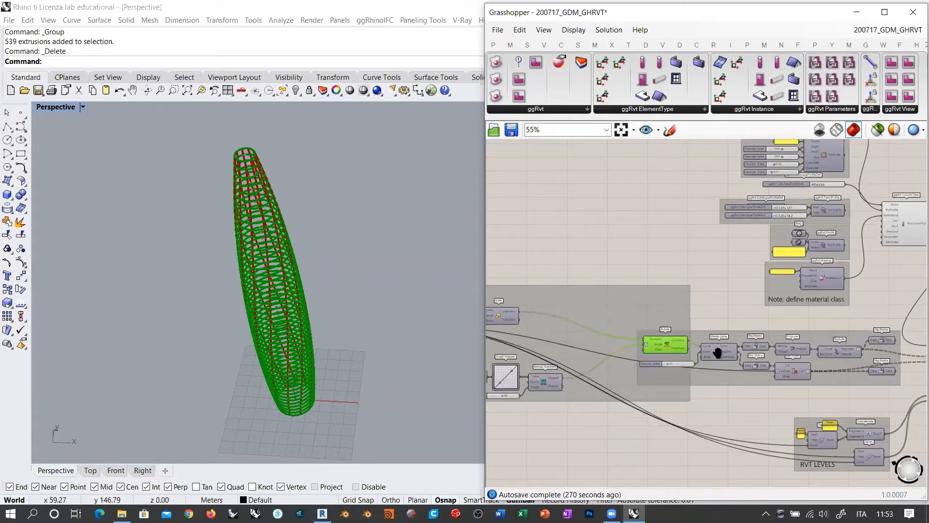
pyautogui.scroll(2, 603, 320)
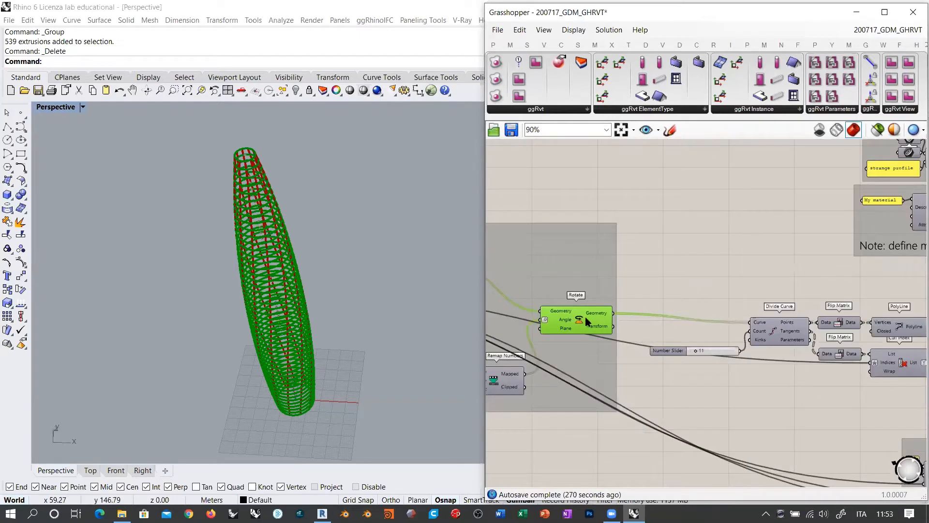
# Step: Group the Divide Curve count slider with all components from Divide Curve to the last Flip Matrix, leaving Rotate out
pyautogui.scroll(-2, 835, 275)
pyautogui.moveTo(809, 336); pyautogui.dragTo(651, 324, button='right')
pyautogui.moveTo(537, 339); pyautogui.dragTo(852, 284)
pyautogui.moveTo(792, 309); pyautogui.dragTo(716, 309, button='right')
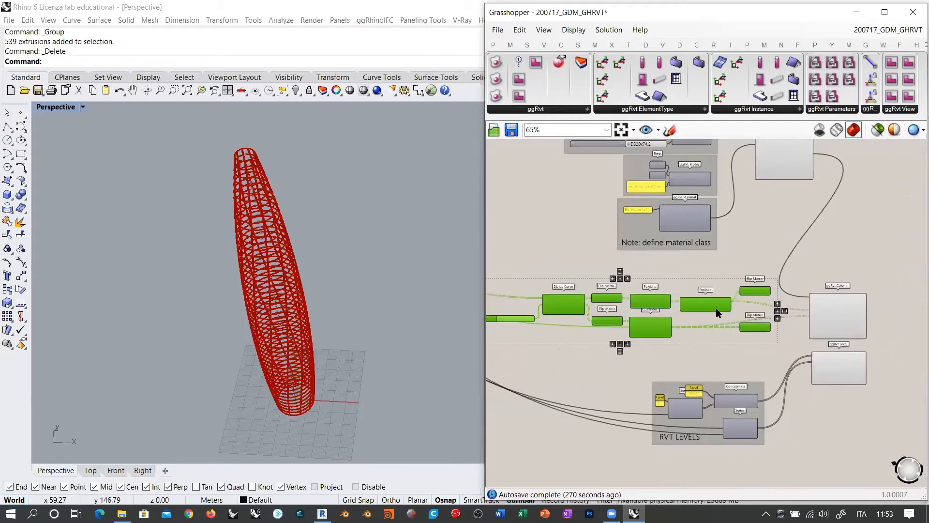
pyautogui.scroll(2, 674, 347)
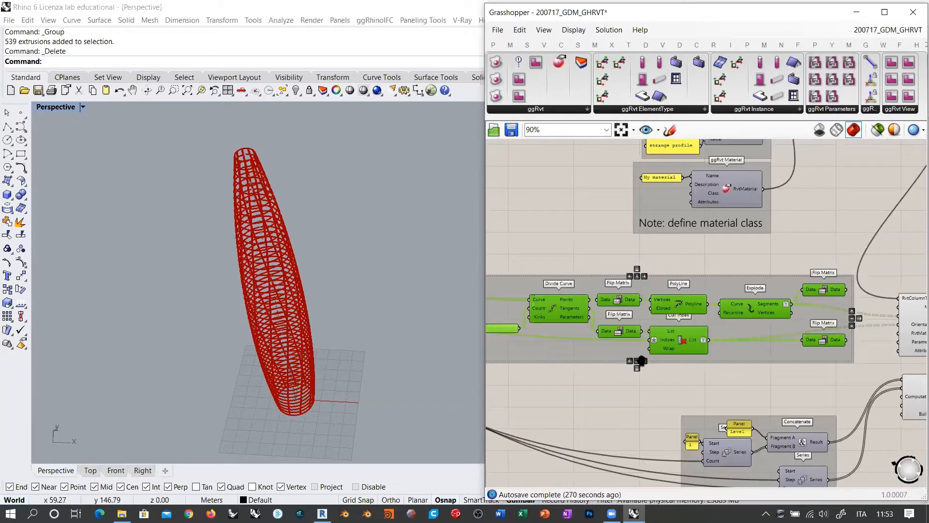
pyautogui.scroll(-3, 731, 291)
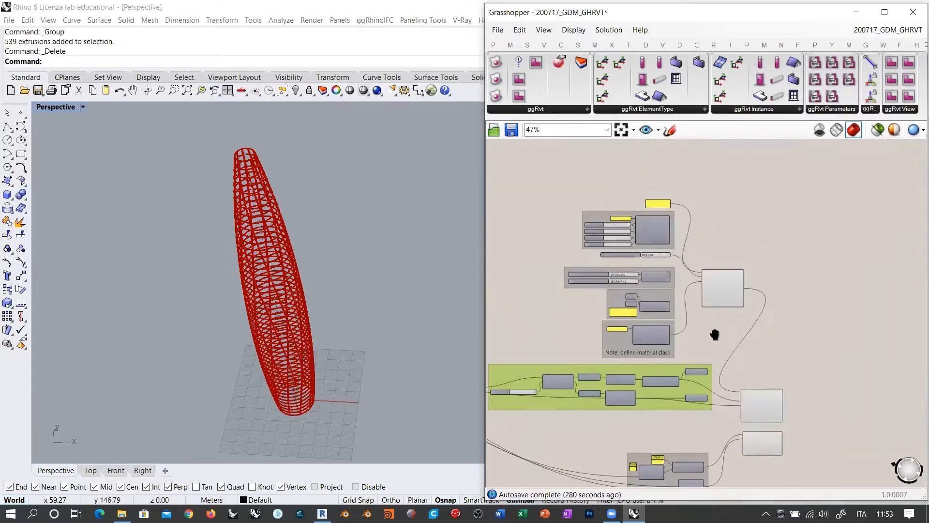
# Step: Add the column type component and its profile and material definition components to the existing group around Divide Curve
pyautogui.moveTo(717, 294); pyautogui.dragTo(709, 264)
pyautogui.moveTo(717, 188); pyautogui.dragTo(561, 358)
pyautogui.scroll(2, 641, 358)
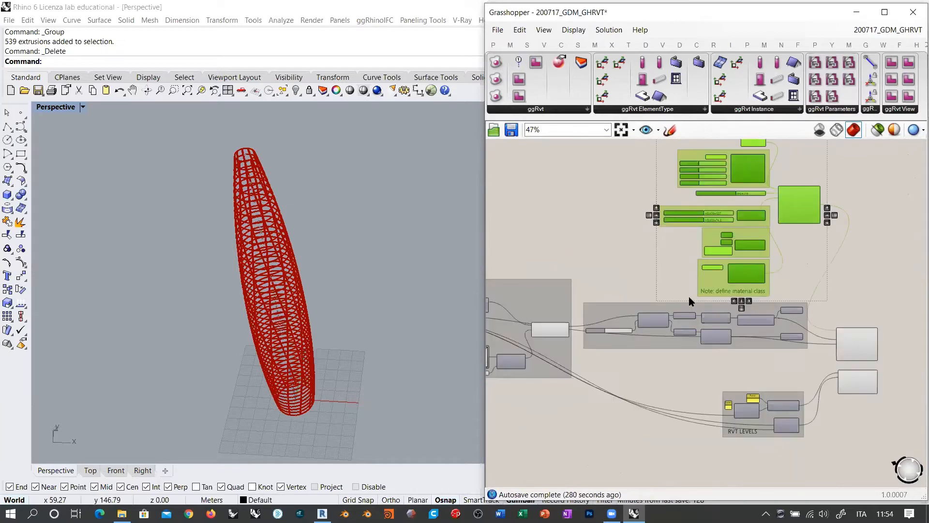
pyautogui.scroll(3, 651, 314)
pyautogui.rightClick(663, 396)
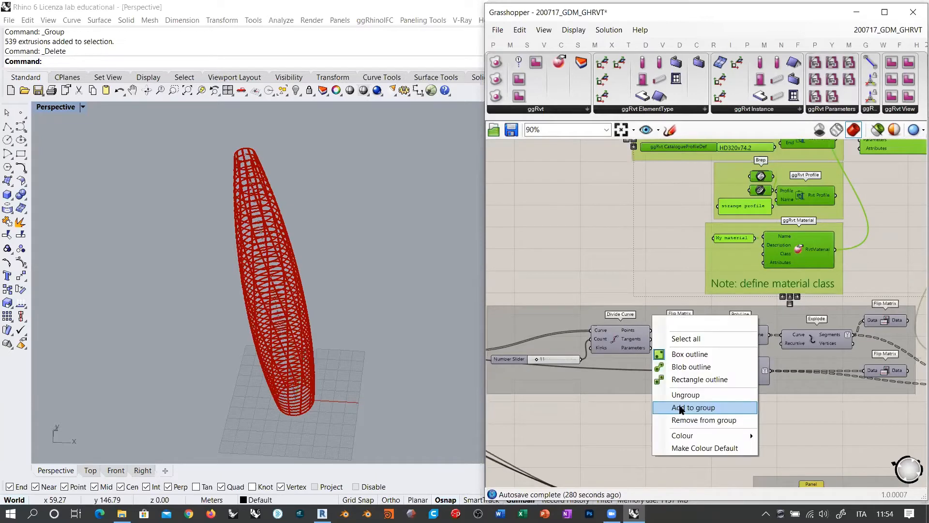
pyautogui.scroll(-2, 583, 260)
pyautogui.scroll(-3, 705, 325)
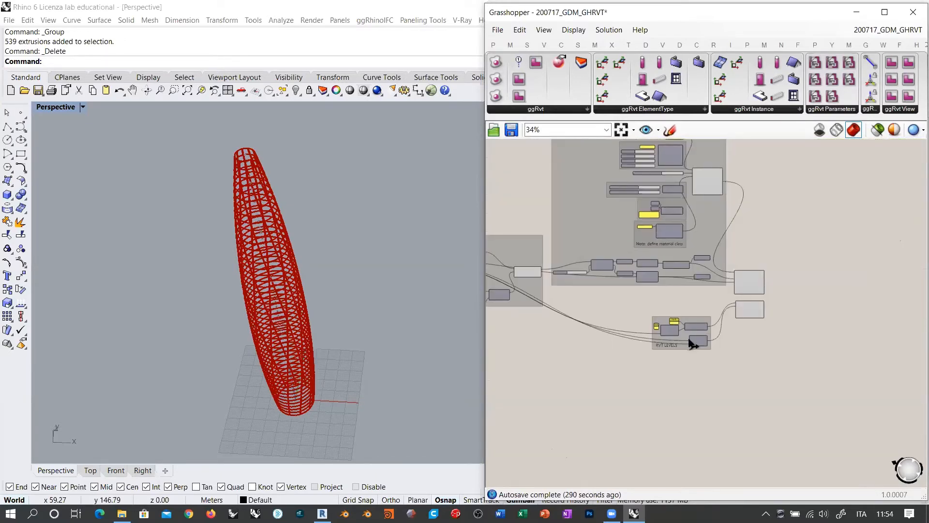
# Step: Move the RVT LEVELS group closer beneath the enlarged column group, lining up their outer edges
pyautogui.moveTo(668, 328); pyautogui.dragTo(687, 310)
pyautogui.moveTo(607, 224); pyautogui.dragTo(636, 336, button='right')
pyautogui.scroll(4, 574, 245)
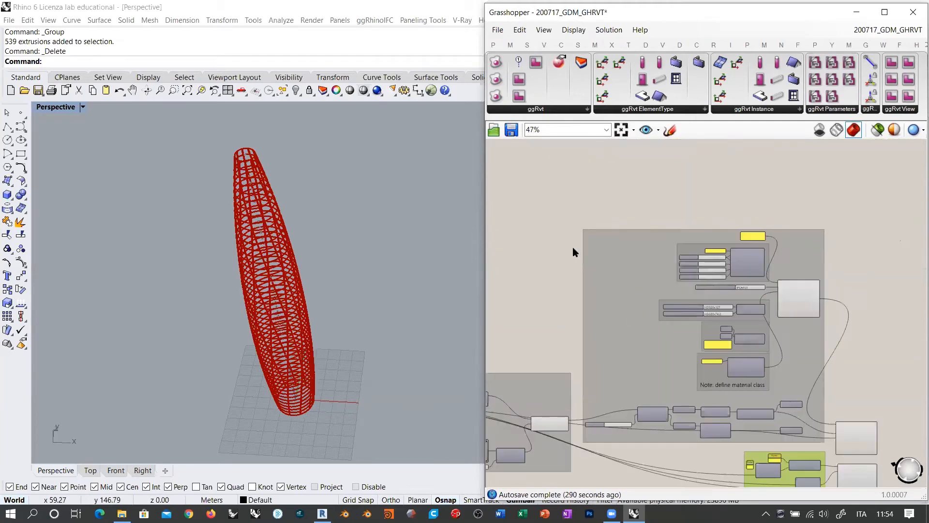
# Step: Add a scribble reading FACADE FRAME inside the upper corner of the large column group
pyautogui.doubleClick(569, 228)
pyautogui.write('scr')
pyautogui.click(539, 188)
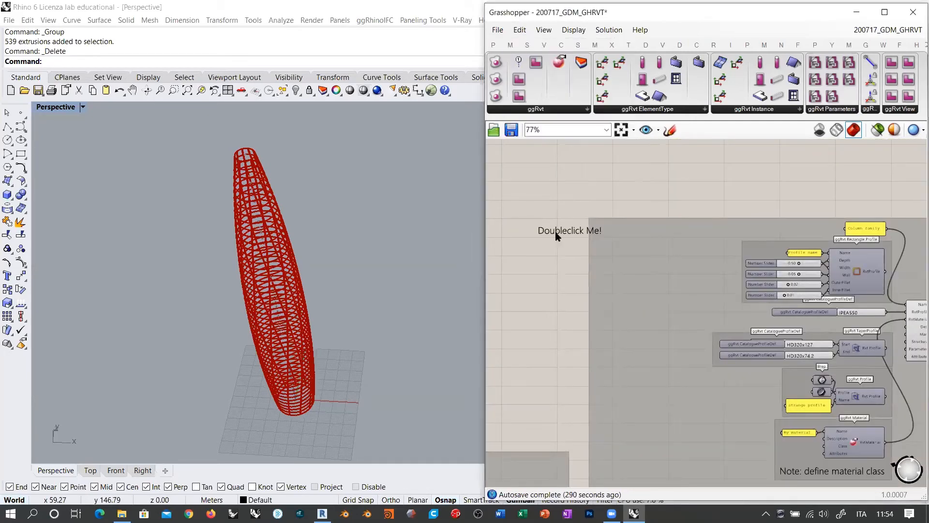
pyautogui.click(557, 235)
pyautogui.scroll(5, 612, 232)
pyautogui.doubleClick(626, 232)
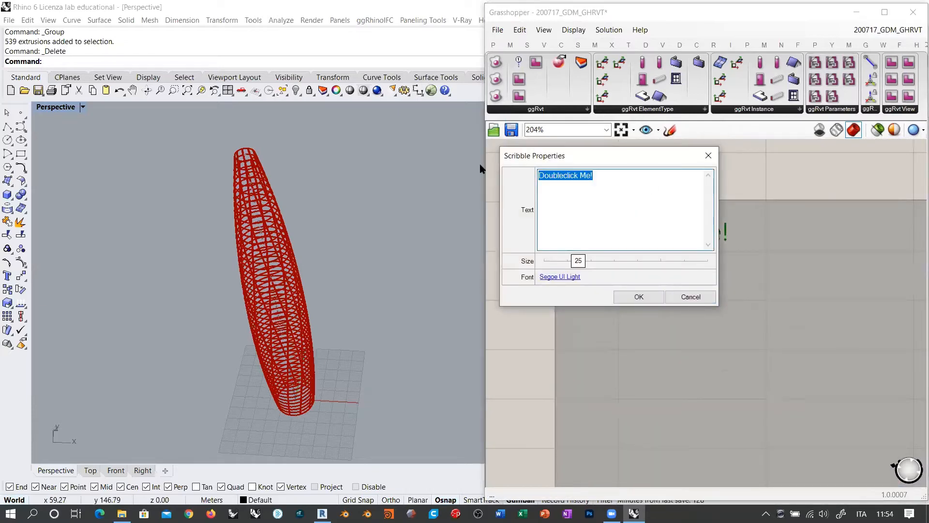
pyautogui.write('FACADE FRAM')
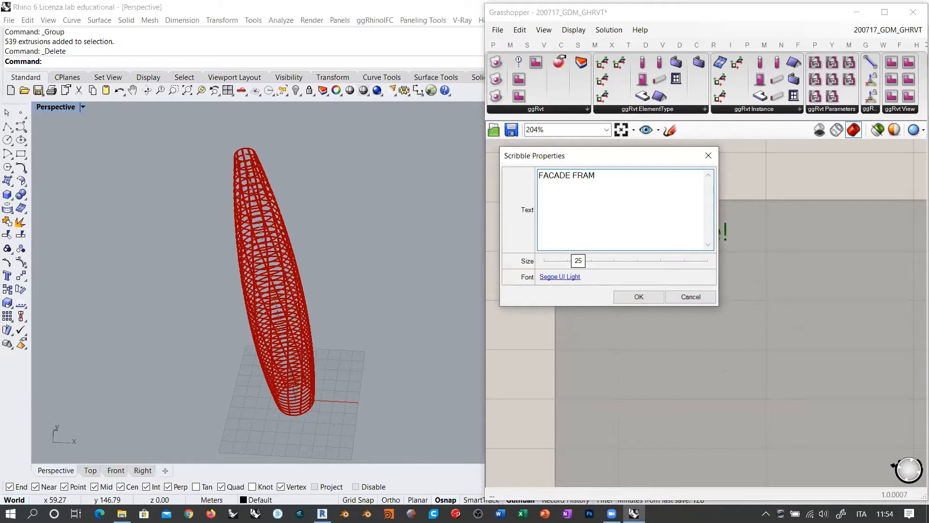
pyautogui.write('E')
pyautogui.click(640, 295)
# Step: Adjust the FACADE FRAME label's position in the corner and add it to the large column group
pyautogui.moveTo(608, 239); pyautogui.dragTo(619, 235)
pyautogui.rightClick(639, 271)
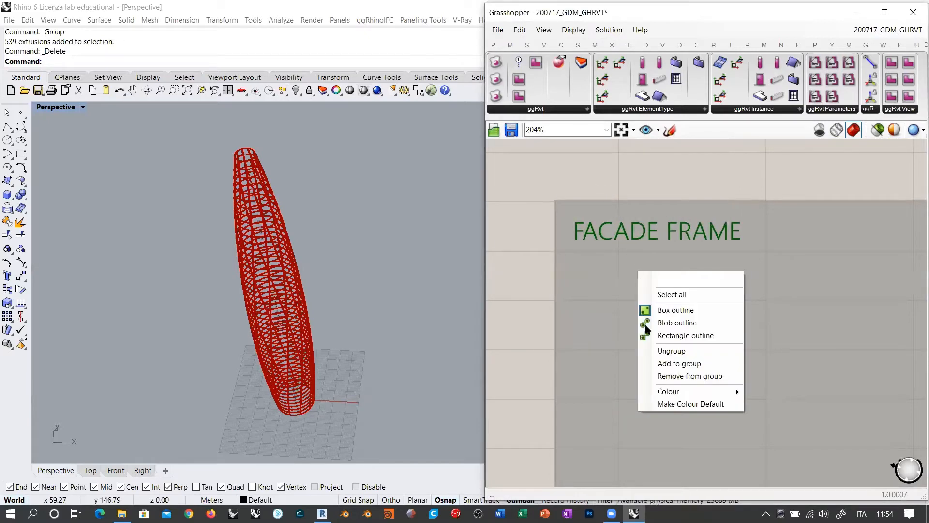
pyautogui.click(669, 364)
# Step: Turn off the preview of the Rotate component in the TOWER GEOMETRY group to hide the floor outline curves
pyautogui.scroll(-7, 535, 212)
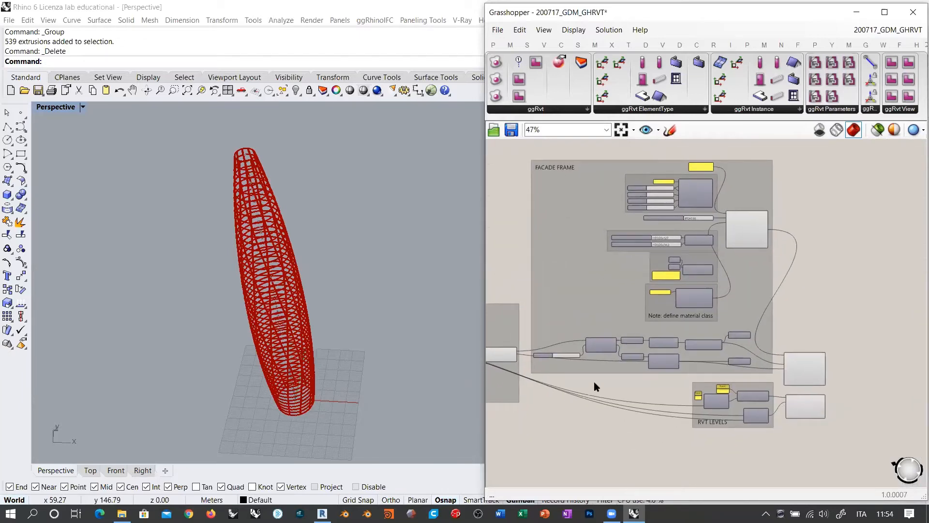
pyautogui.moveTo(630, 410); pyautogui.dragTo(788, 401, button='right')
pyautogui.moveTo(551, 374); pyautogui.dragTo(760, 370, button='right')
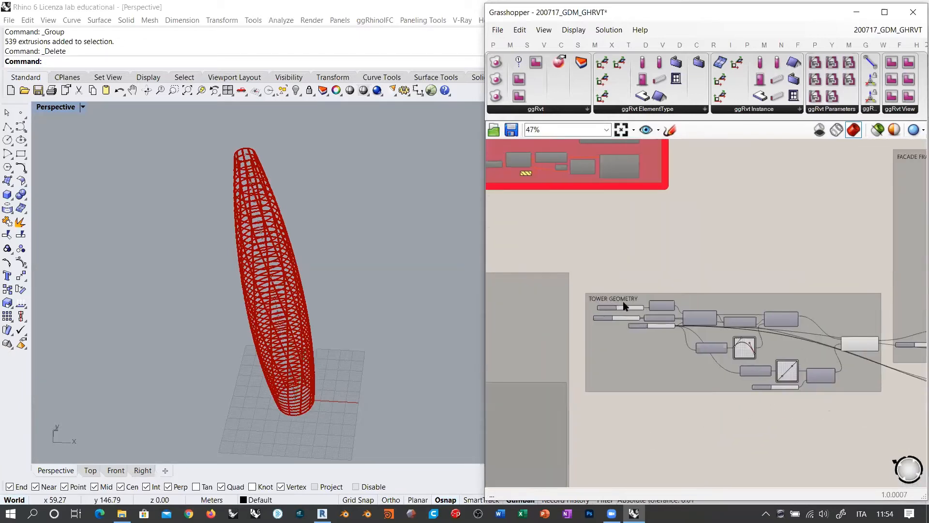
pyautogui.scroll(5, 649, 305)
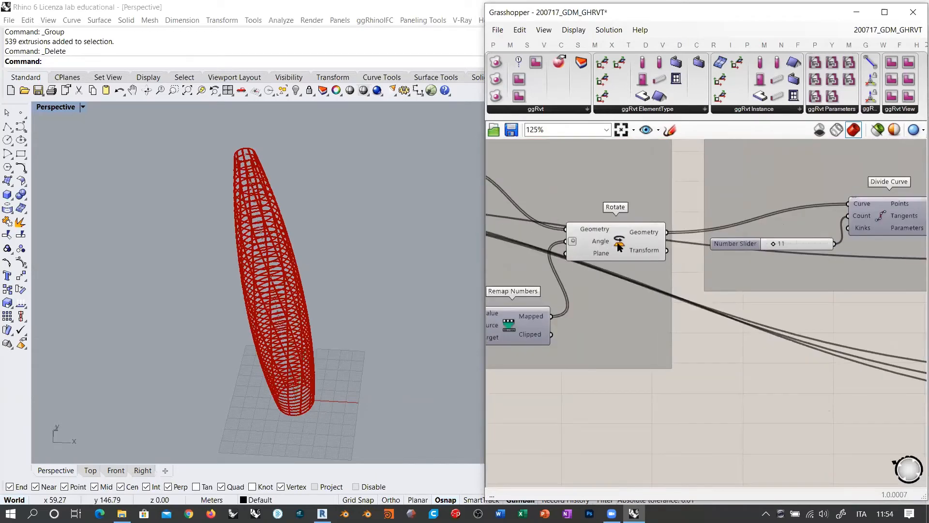
pyautogui.click(624, 248)
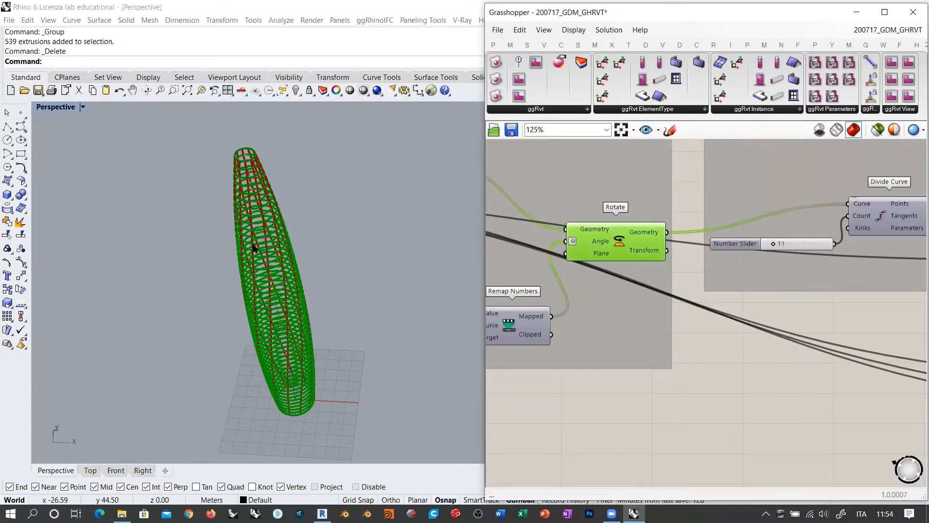
pyautogui.moveTo(589, 247); pyautogui.dragTo(771, 289, button='right')
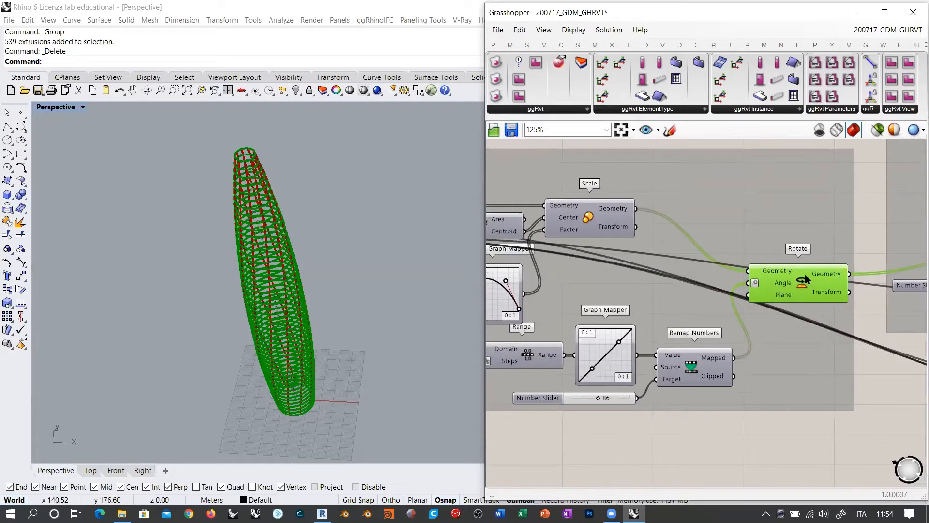
pyautogui.click(588, 220)
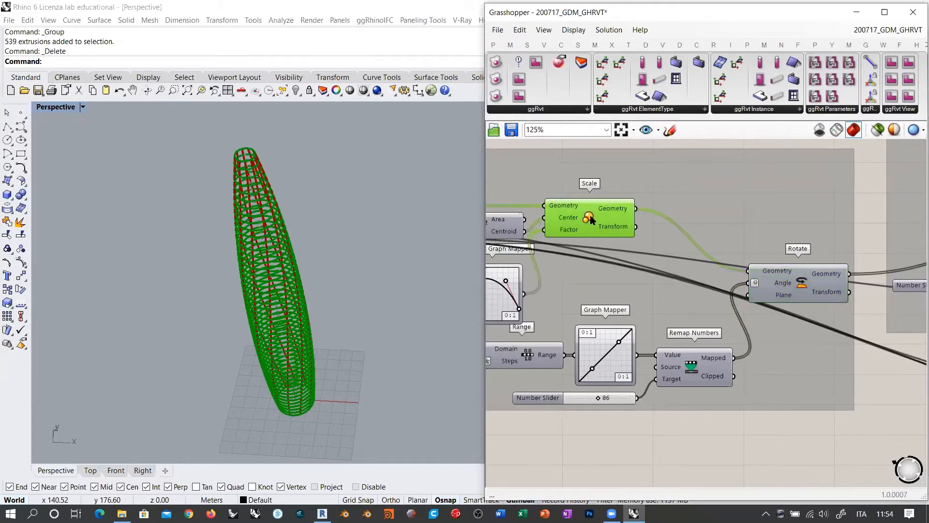
pyautogui.hotkey('ctrl', 'q')
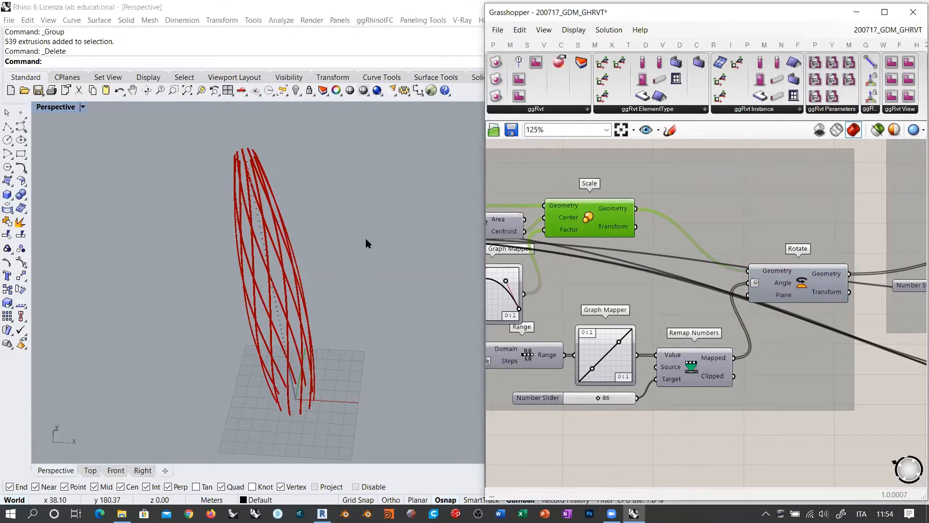
pyautogui.moveTo(784, 322); pyautogui.dragTo(653, 254, button='right')
pyautogui.click(746, 333)
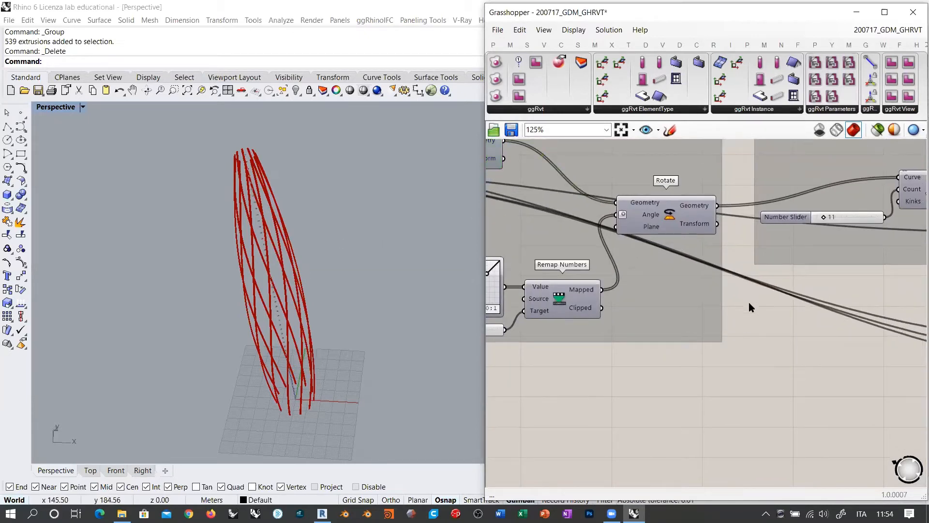
# Step: Place a ggRvt Floor instance component below the ggRvt Level component and align it with the Column and Level components
pyautogui.scroll(-5, 749, 308)
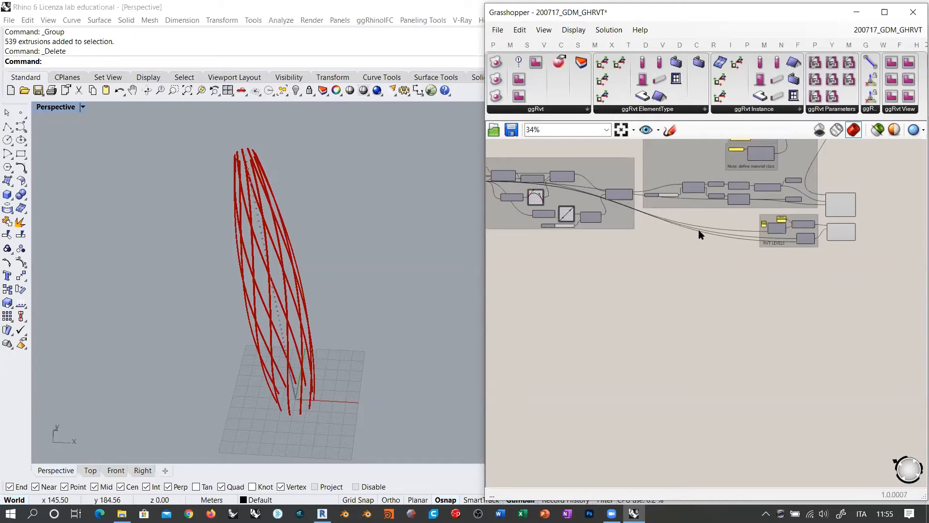
pyautogui.click(759, 110)
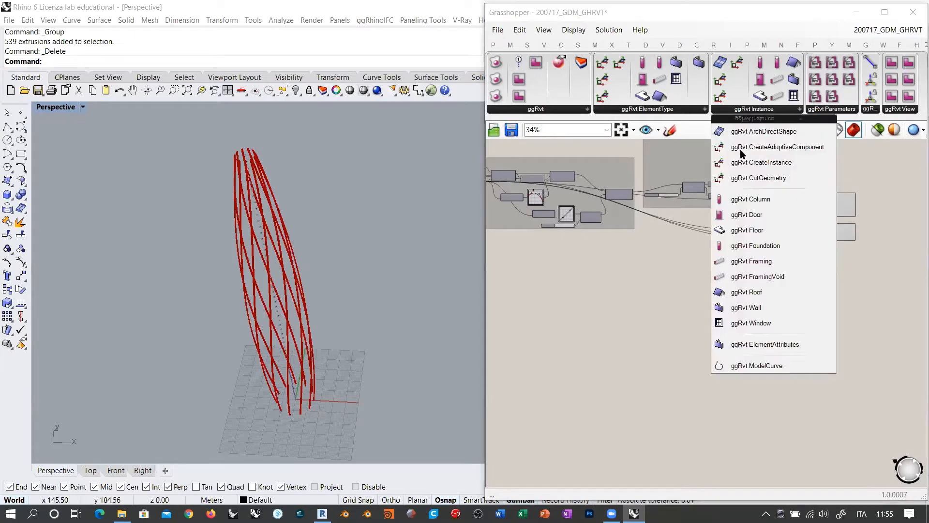
pyautogui.moveTo(747, 230); pyautogui.dragTo(847, 272)
pyautogui.scroll(5, 848, 272)
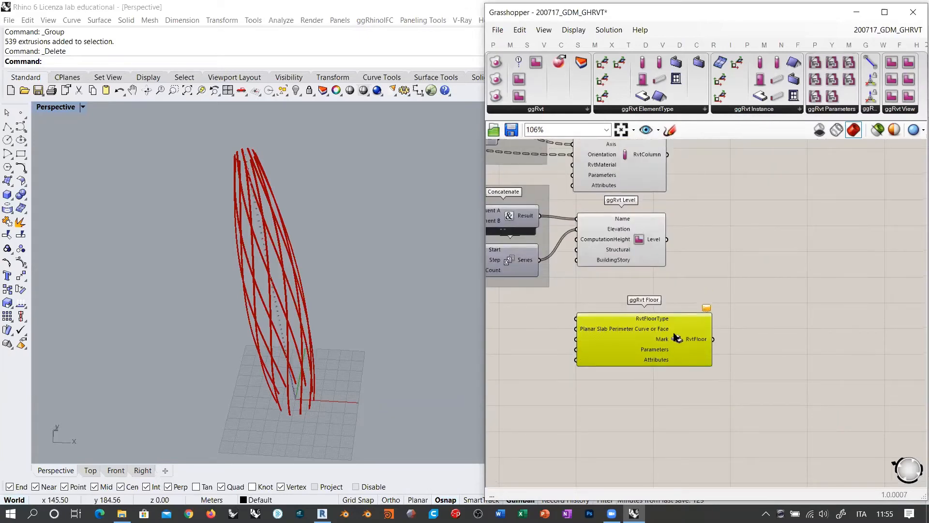
pyautogui.scroll(-2, 727, 367)
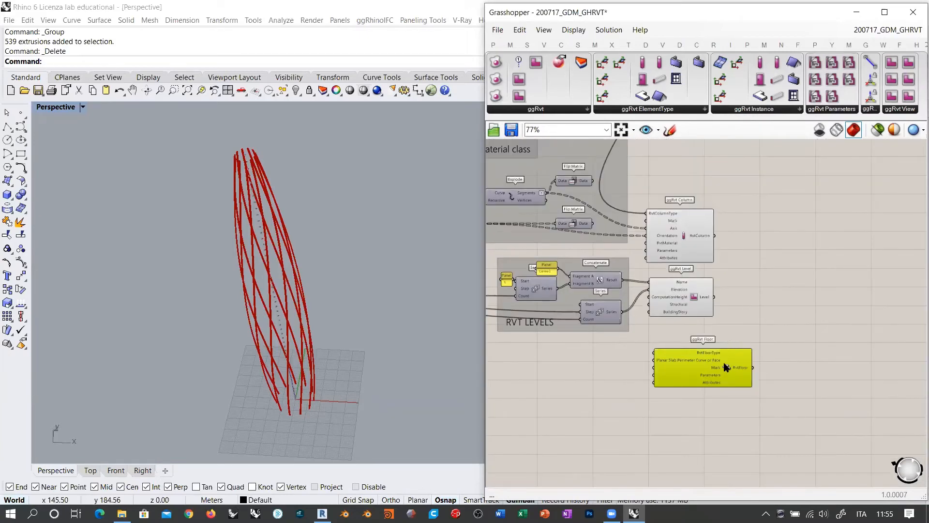
pyautogui.moveTo(726, 367); pyautogui.dragTo(722, 367)
pyautogui.click(700, 233)
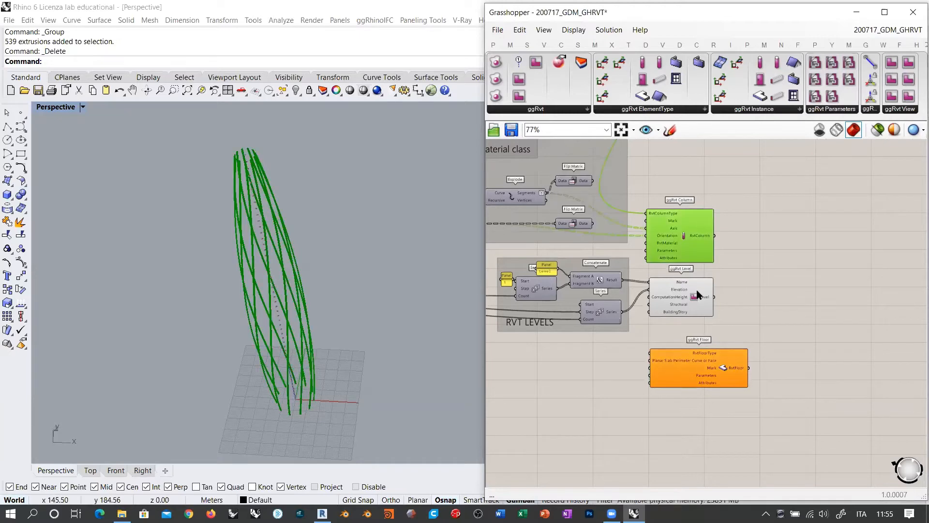
pyautogui.click(697, 293)
pyautogui.click(722, 369)
pyautogui.click(804, 273)
# Step: Place a ggRvt FloorType component beside ggRvt Floor and connect its output to the RvtFloorType input
pyautogui.scroll(4, 664, 360)
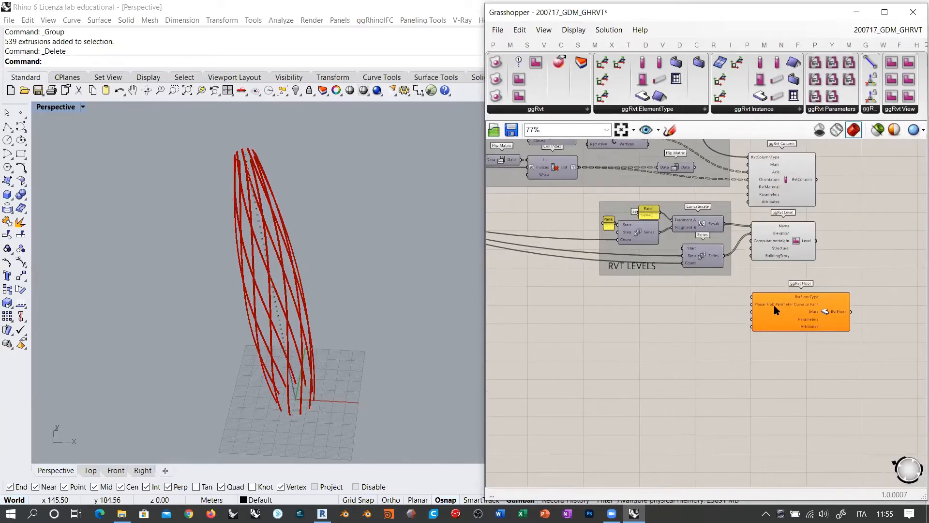
pyautogui.click(658, 109)
pyautogui.click(651, 230)
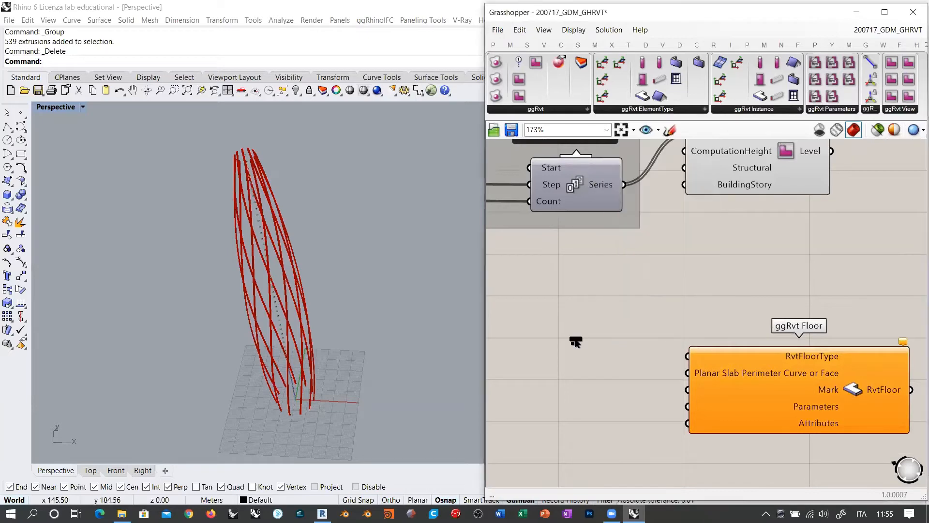
pyautogui.click(577, 337)
pyautogui.moveTo(722, 289); pyautogui.dragTo(796, 267, button='right')
pyautogui.moveTo(708, 304); pyautogui.dragTo(760, 331)
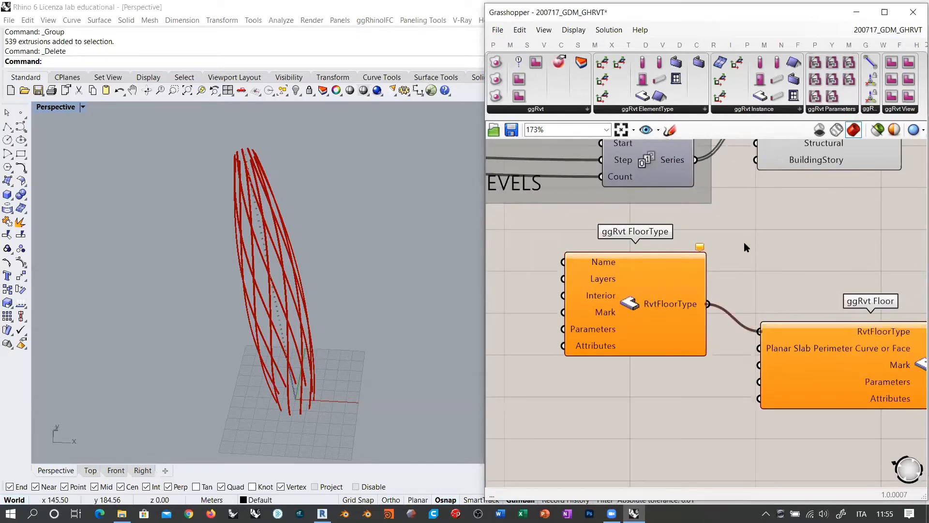
pyautogui.moveTo(729, 257); pyautogui.dragTo(888, 230, button='right')
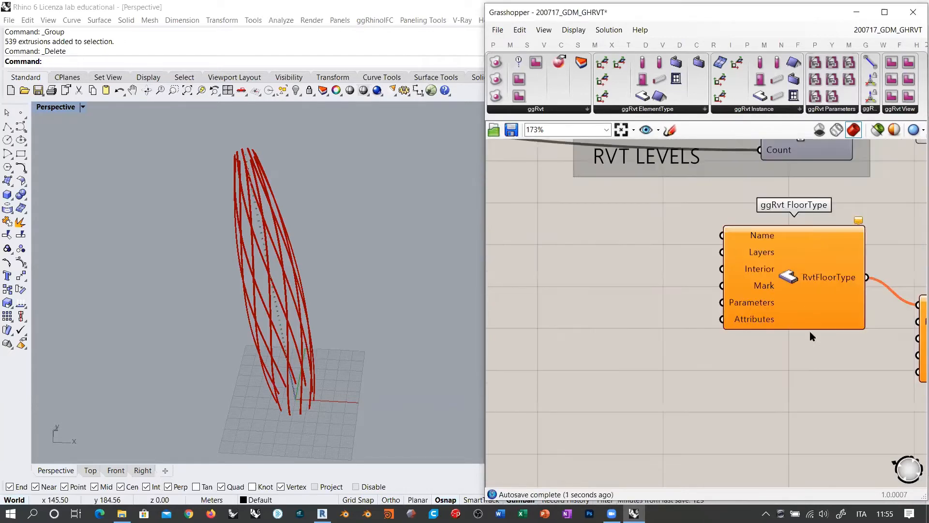
pyautogui.moveTo(766, 293); pyautogui.dragTo(689, 264, button='right')
pyautogui.scroll(-2, 693, 269)
pyautogui.click(851, 303)
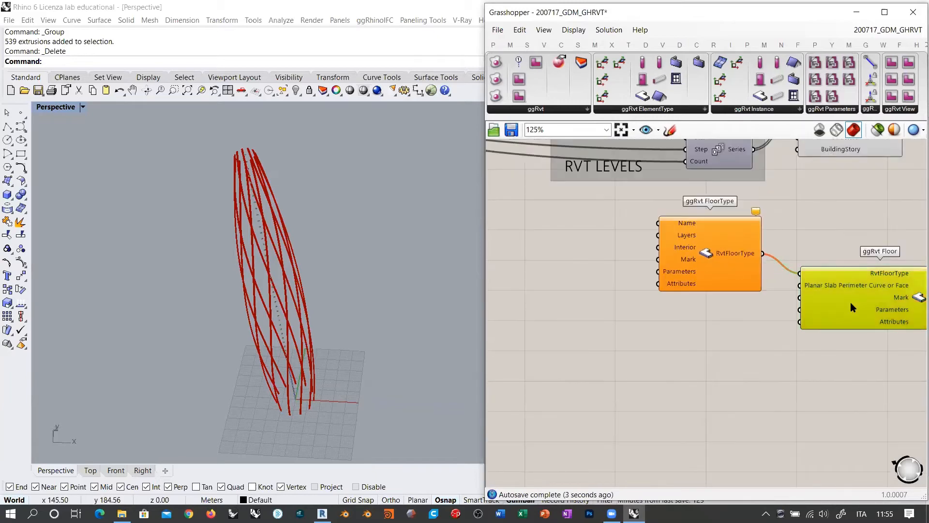
pyautogui.click(818, 222)
# Step: Create a panel containing "My floor", connect it to the FloorType's Name input and position it close to the component
pyautogui.moveTo(688, 249); pyautogui.dragTo(736, 261, button='right')
pyautogui.scroll(3, 767, 263)
pyautogui.doubleClick(673, 264)
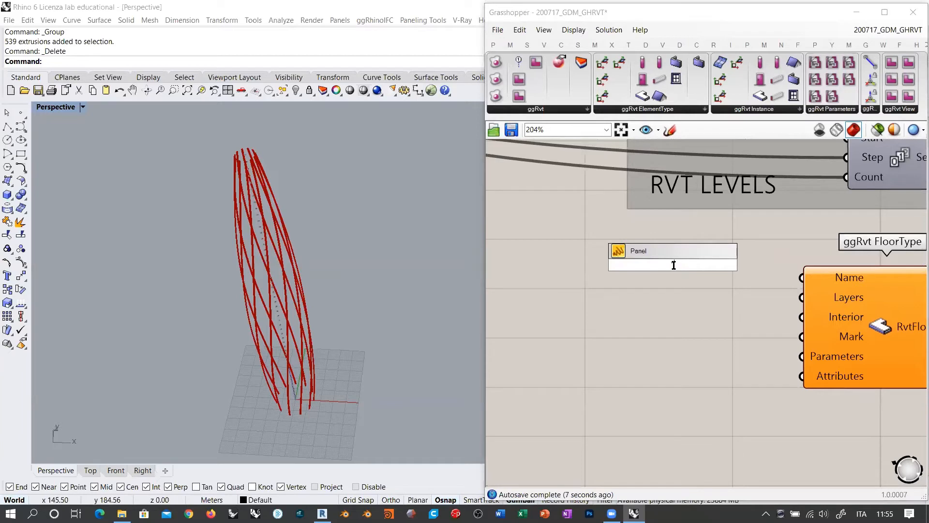
pyautogui.write('"My floo')
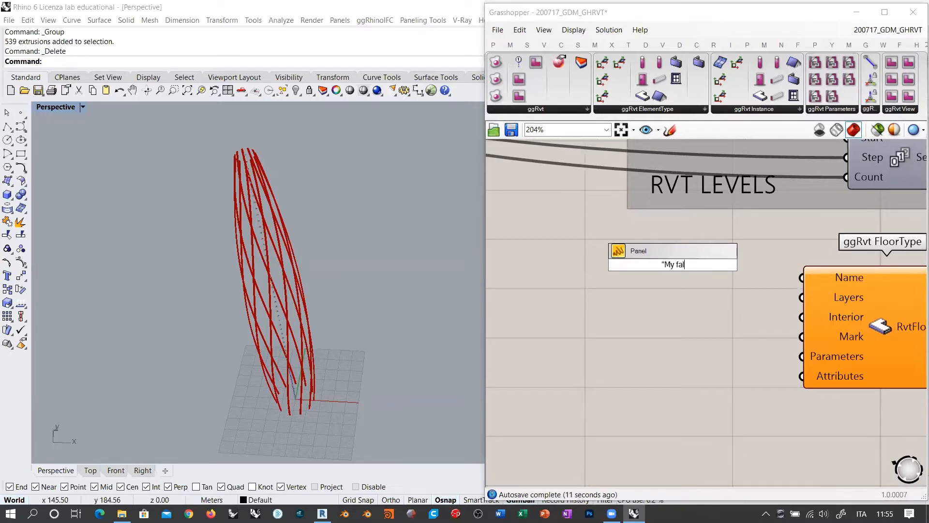
pyautogui.write('r')
pyautogui.press('Return')
pyautogui.moveTo(714, 266); pyautogui.dragTo(801, 277)
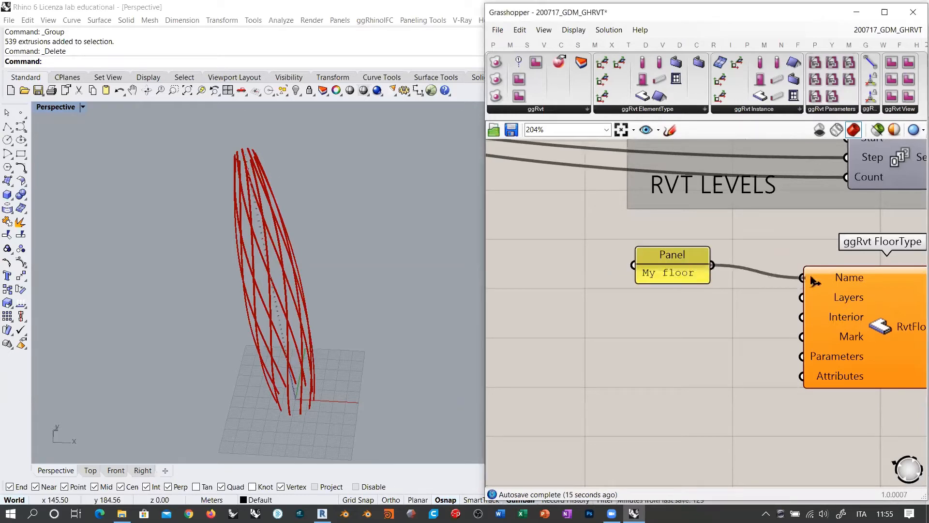
pyautogui.moveTo(681, 258); pyautogui.dragTo(729, 249)
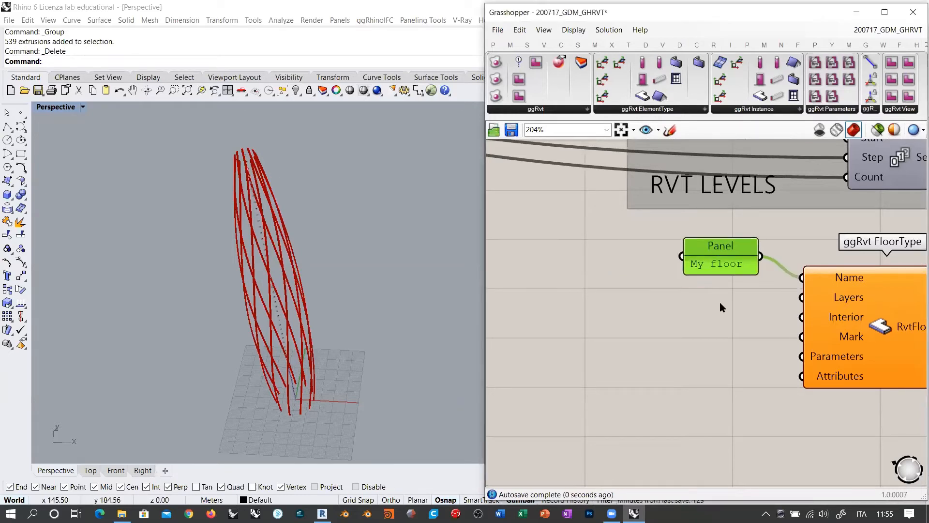
pyautogui.click(719, 301)
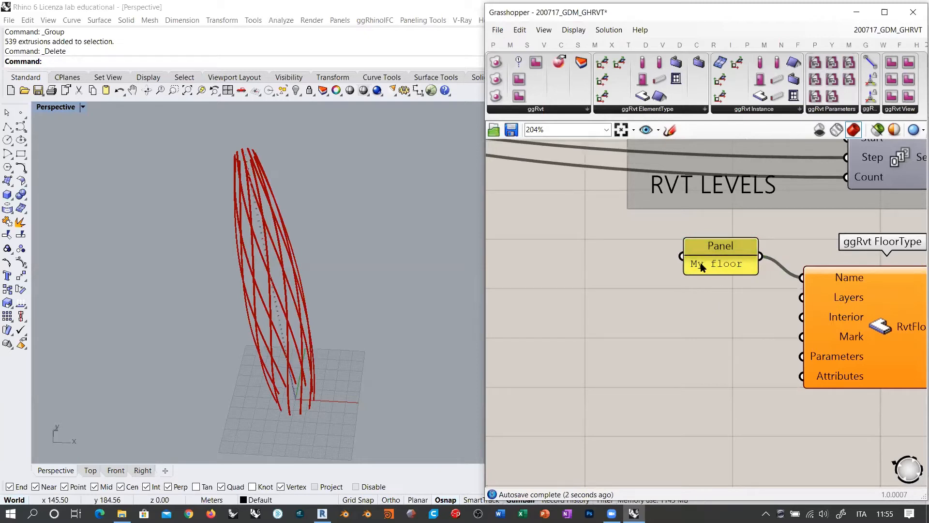
# Step: Place a ggRvt MaterialLayer component beside the ggRvt FloorType component, leaving clear space between them and the "My floor" panel
pyautogui.scroll(-2, 724, 294)
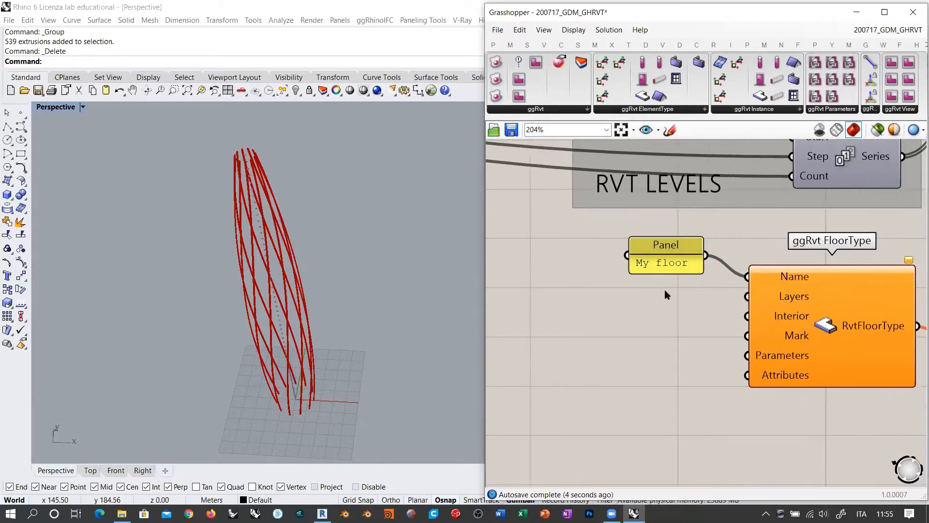
pyautogui.moveTo(656, 281); pyautogui.dragTo(608, 292, button='right')
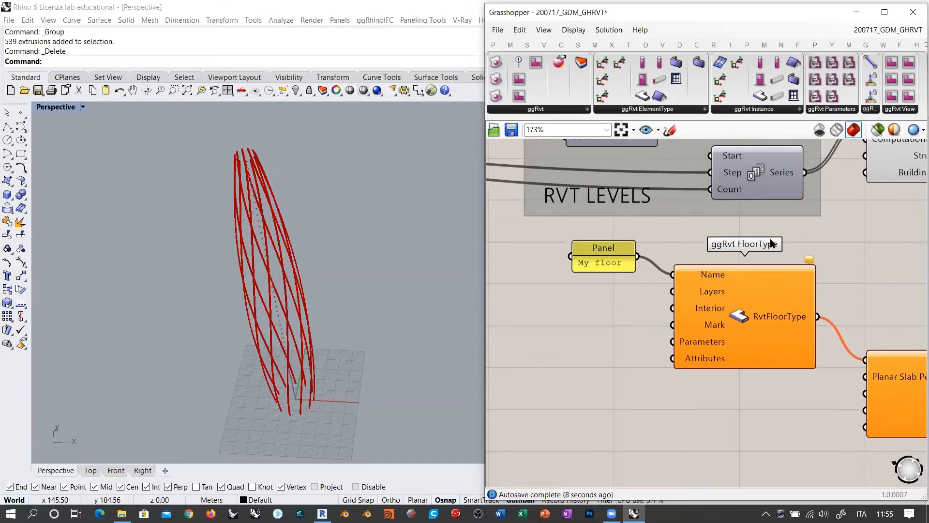
pyautogui.moveTo(713, 295)
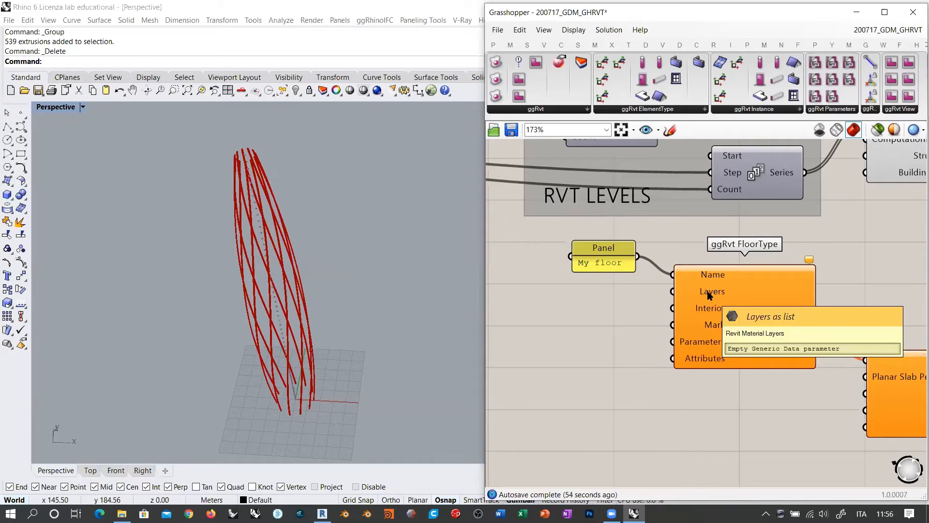
pyautogui.click(548, 110)
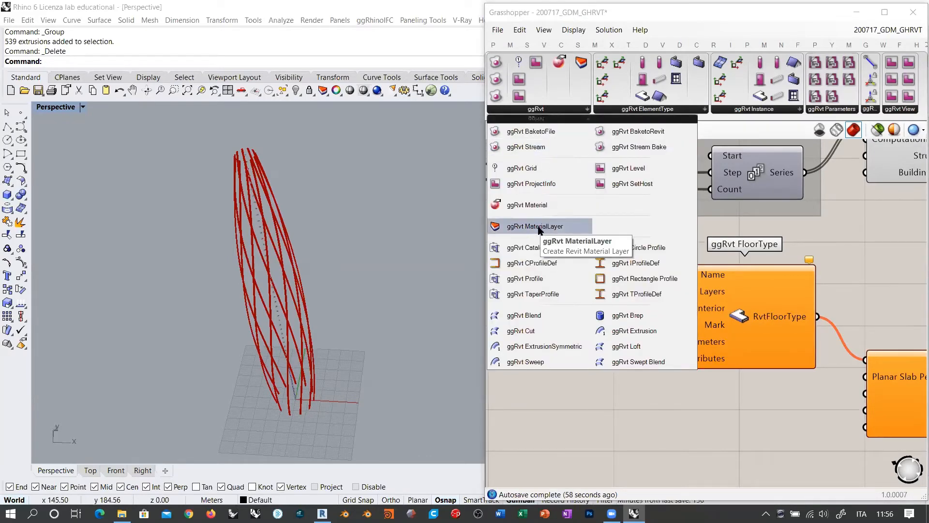
pyautogui.moveTo(539, 230); pyautogui.dragTo(561, 334)
pyautogui.moveTo(579, 309); pyautogui.dragTo(702, 284, button='right')
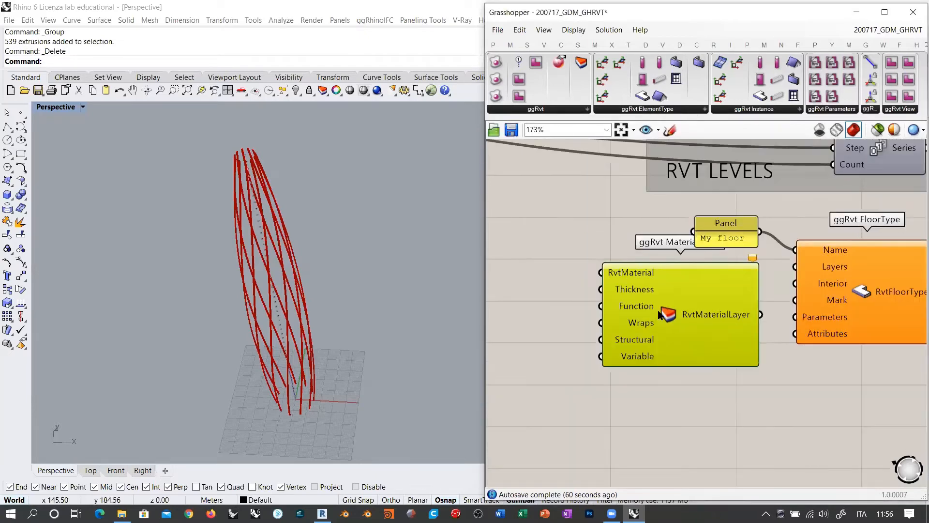
pyautogui.moveTo(652, 312); pyautogui.dragTo(576, 296)
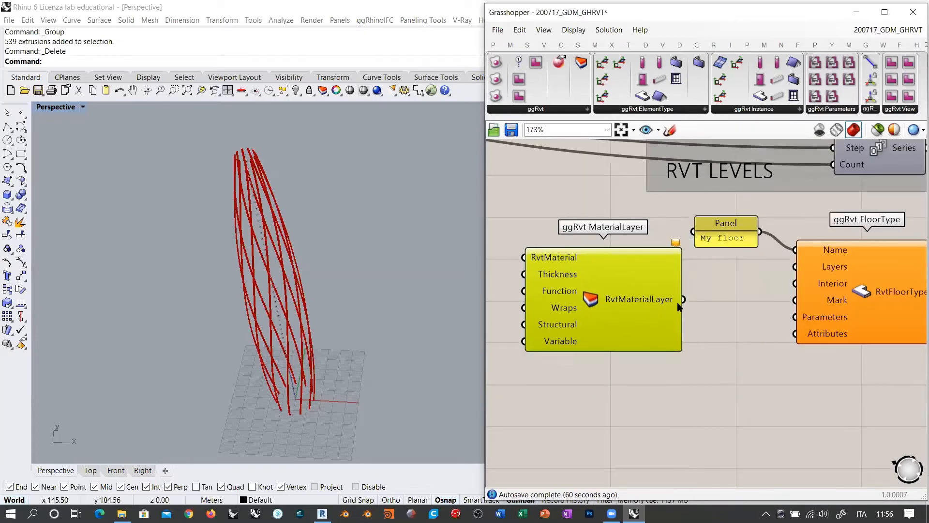
pyautogui.click(786, 285)
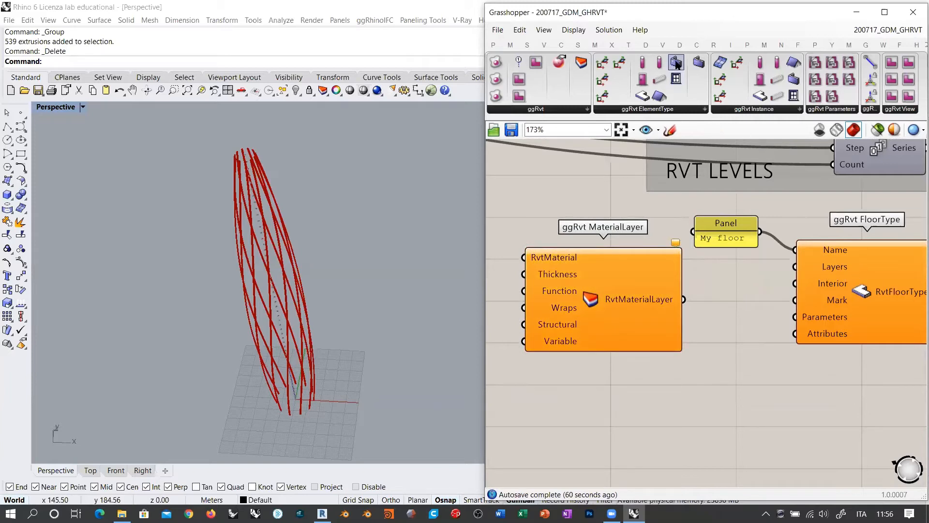
pyautogui.moveTo(676, 62); pyautogui.dragTo(756, 408)
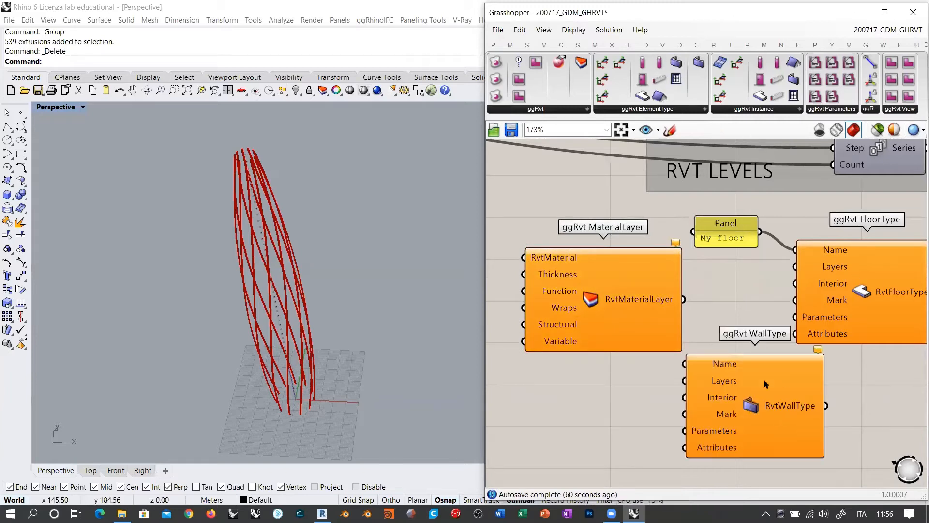
pyautogui.moveTo(728, 368); pyautogui.dragTo(724, 382)
pyautogui.press('Delete')
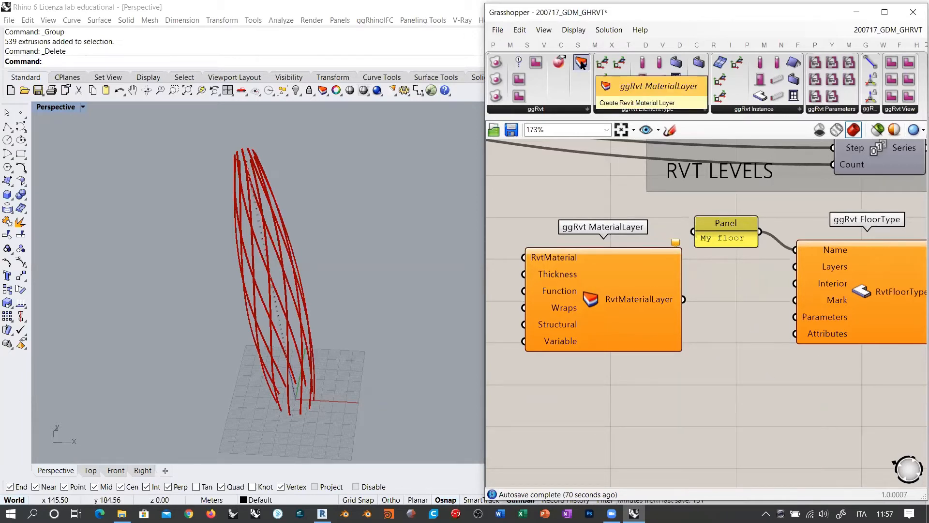
# Step: Place a ggRvt Material component ahead of the ggRvt MaterialLayer component, near its RvtMaterial input
pyautogui.moveTo(597, 235); pyautogui.dragTo(803, 238, button='right')
pyautogui.scroll(1, 738, 247)
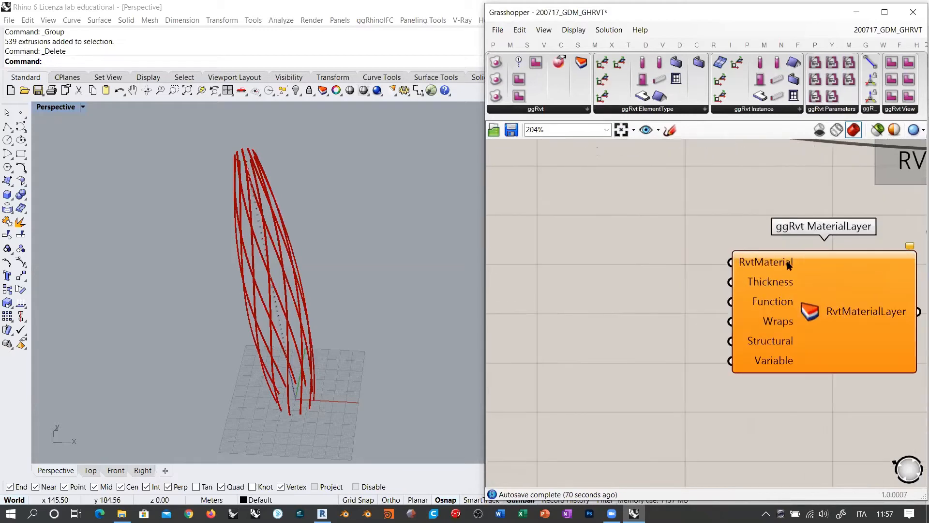
pyautogui.moveTo(780, 263)
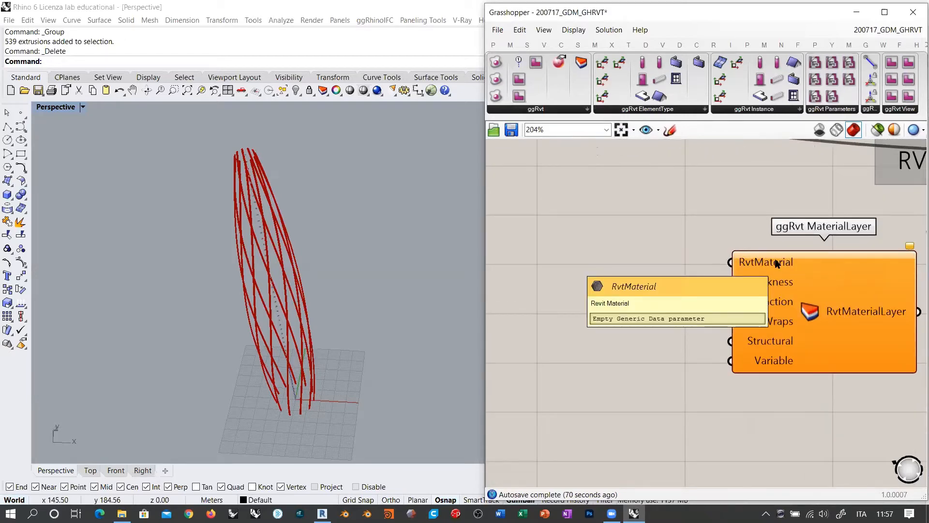
pyautogui.click(573, 109)
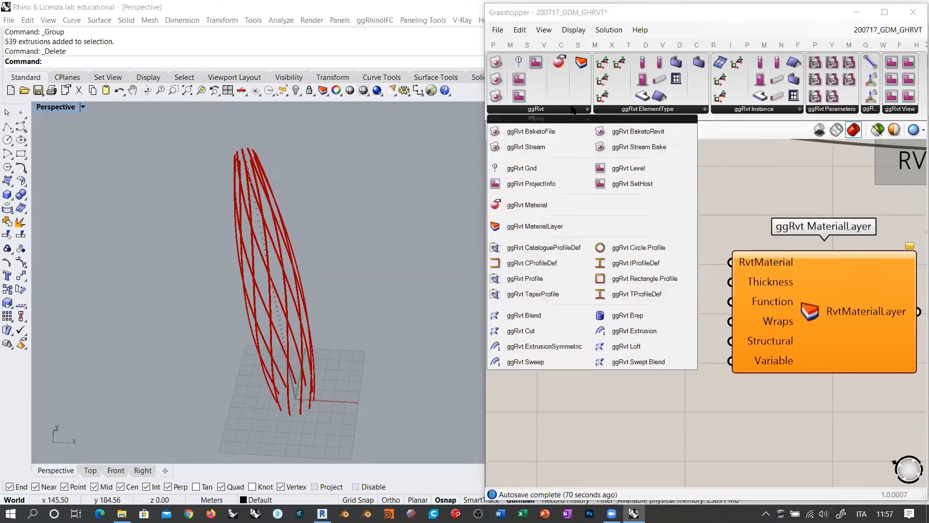
pyautogui.moveTo(530, 205); pyautogui.dragTo(561, 238)
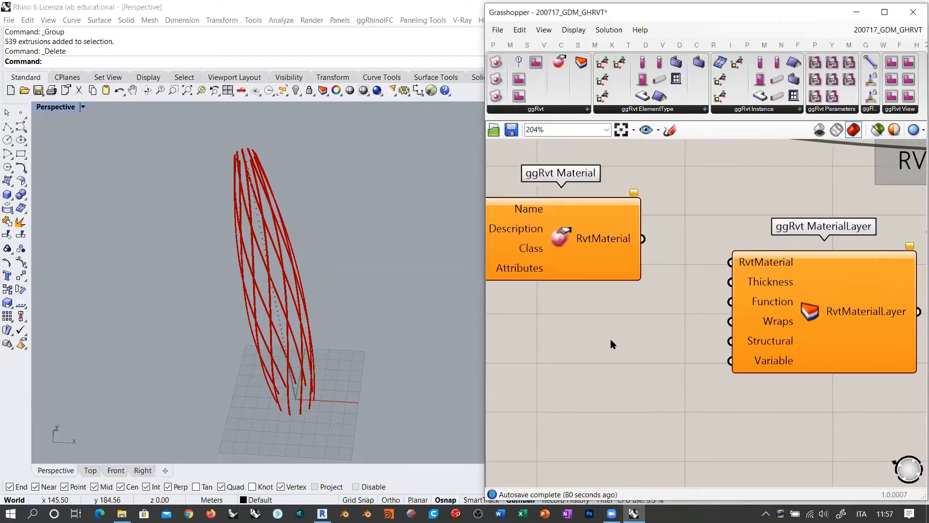
# Step: Review the chain of Material, MaterialLayer, FloorType and Floor components, then examine the inputs of ggRvt Material
pyautogui.moveTo(635, 289); pyautogui.dragTo(546, 283, button='right')
pyautogui.scroll(-6, 546, 283)
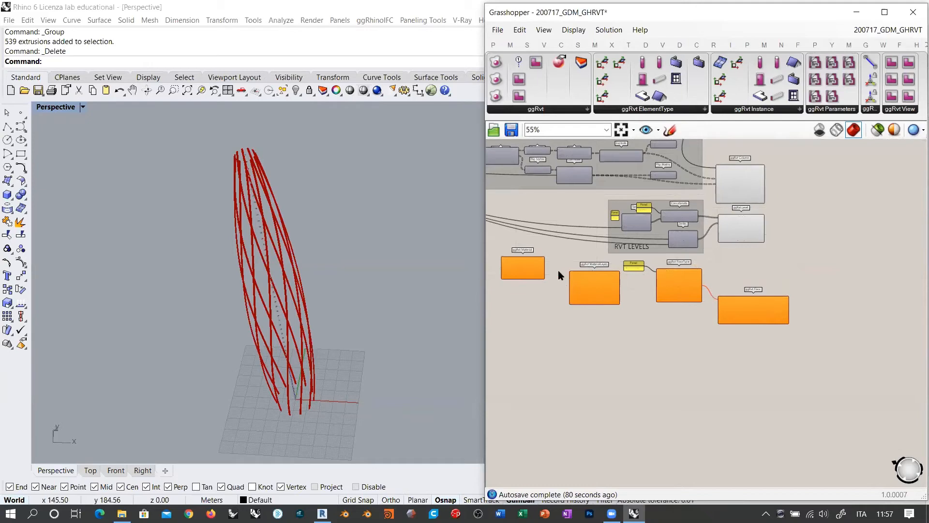
pyautogui.moveTo(592, 290); pyautogui.dragTo(644, 287, button='right')
pyautogui.scroll(2, 643, 286)
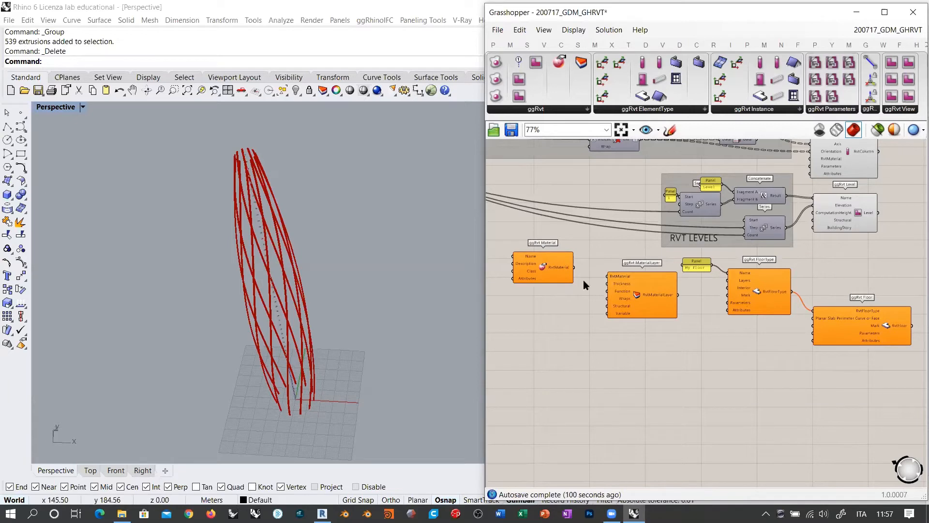
pyautogui.click(870, 318)
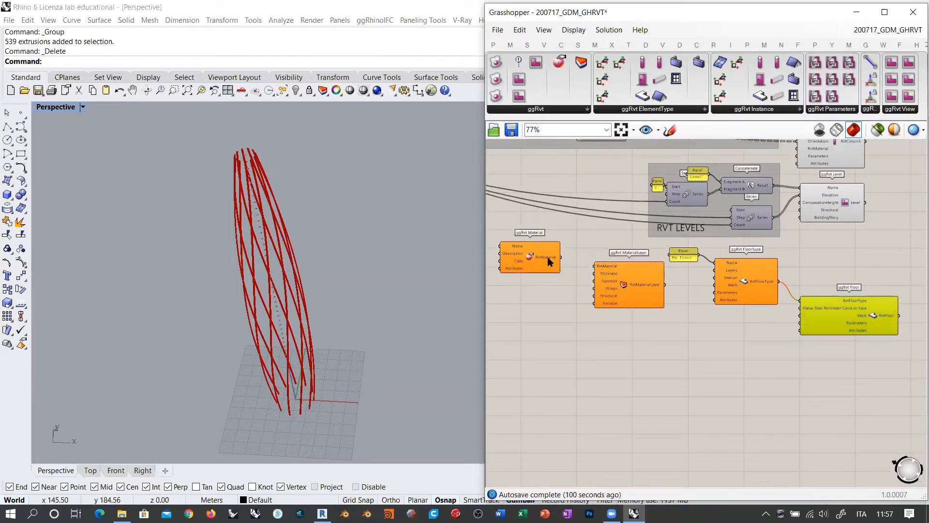
pyautogui.moveTo(587, 282); pyautogui.dragTo(714, 324, button='right')
pyautogui.scroll(6, 644, 304)
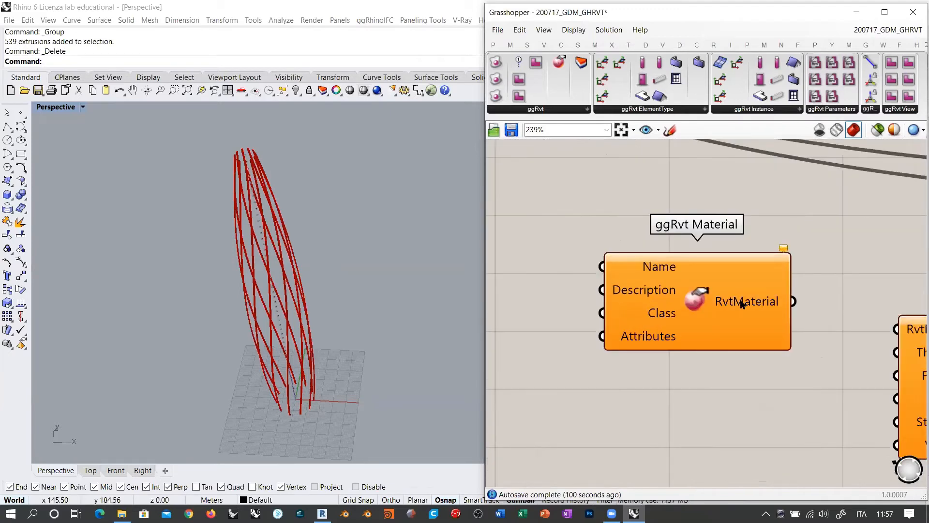
pyautogui.moveTo(722, 290); pyautogui.dragTo(750, 293, button='right')
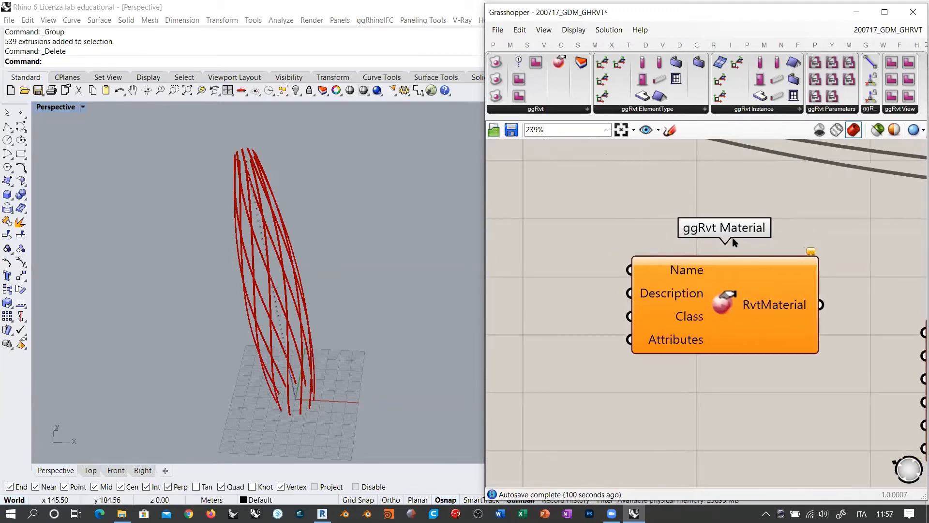
pyautogui.moveTo(733, 240); pyautogui.dragTo(769, 247, button='right')
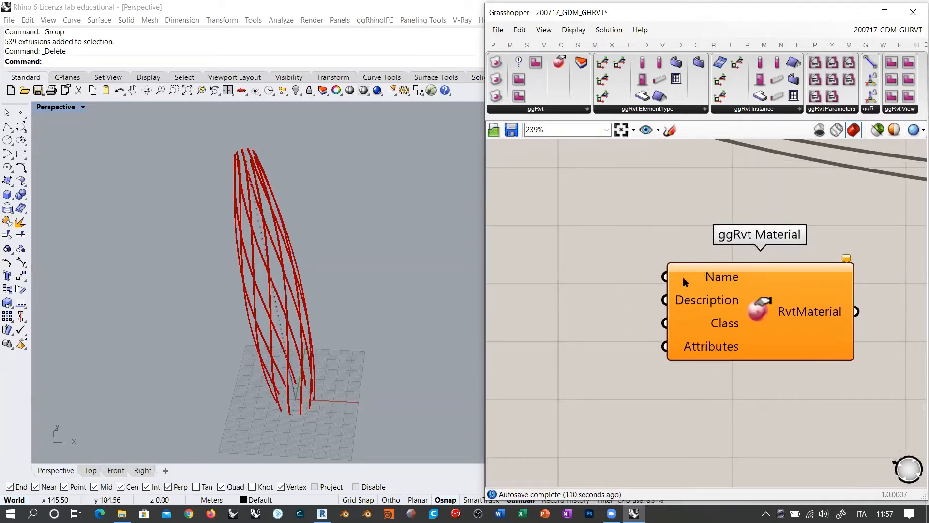
# Step: Create a panel containing "My floor - Finish" and connect it to the Name input of ggRvt Material
pyautogui.moveTo(528, 246); pyautogui.dragTo(604, 265, button='right')
pyautogui.doubleClick(604, 265)
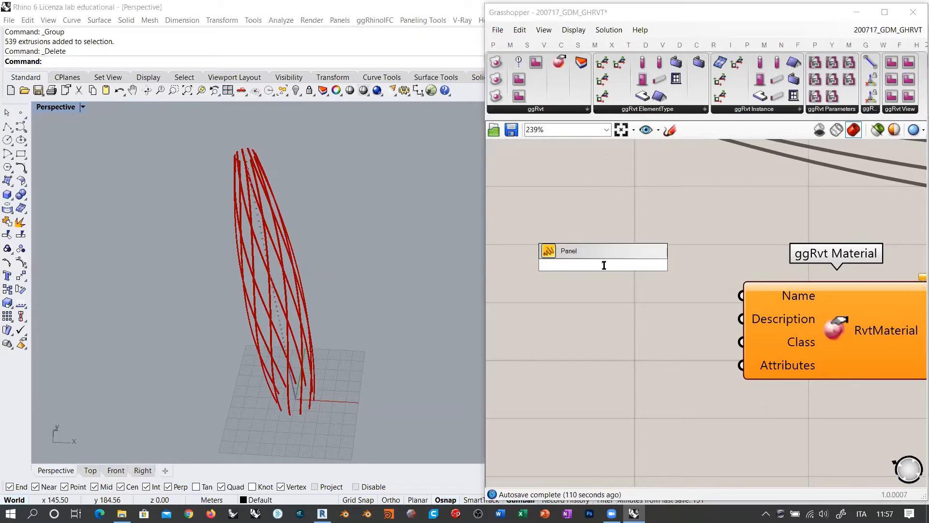
pyautogui.click(751, 255)
pyautogui.scroll(-3, 751, 255)
pyautogui.moveTo(752, 254); pyautogui.dragTo(583, 238, button='right')
pyautogui.moveTo(695, 252); pyautogui.dragTo(896, 260, button='right')
pyautogui.scroll(1, 870, 274)
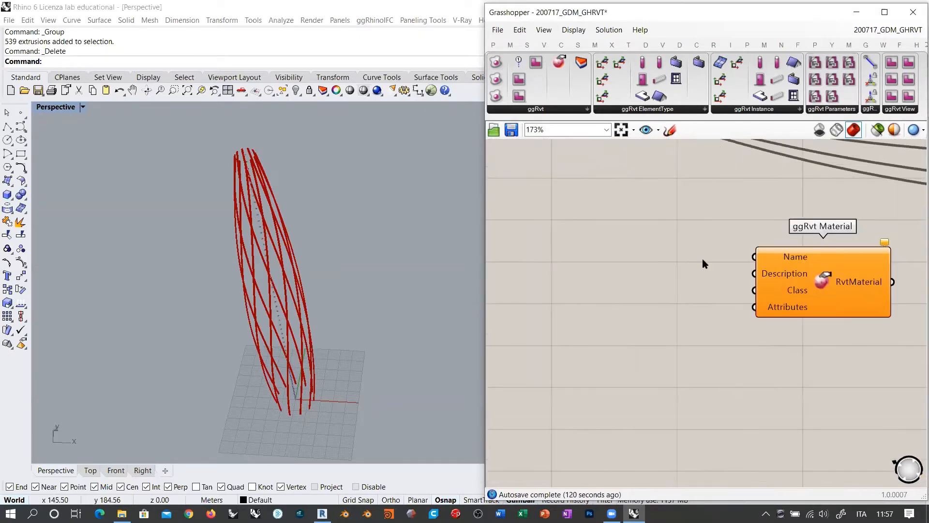
pyautogui.doubleClick(618, 237)
pyautogui.write('"My ')
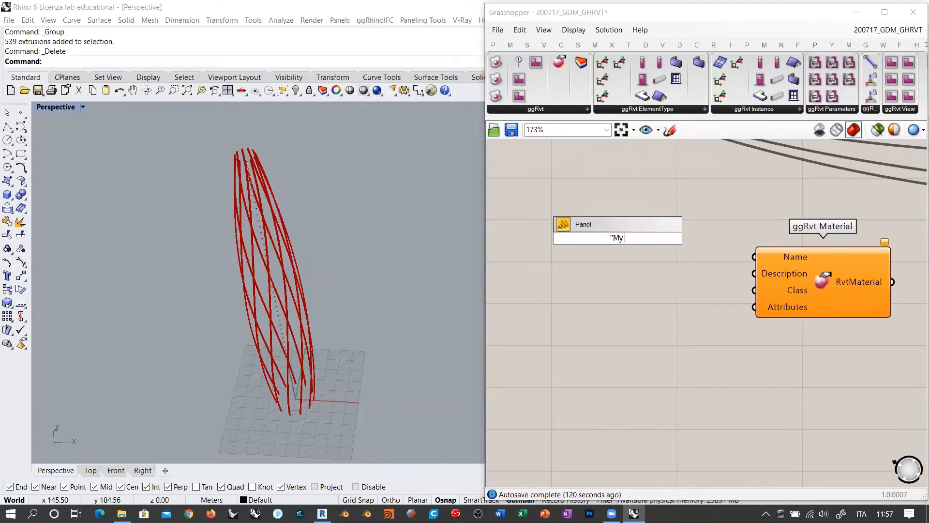
pyautogui.write('floor - Finish')
pyautogui.press('Return')
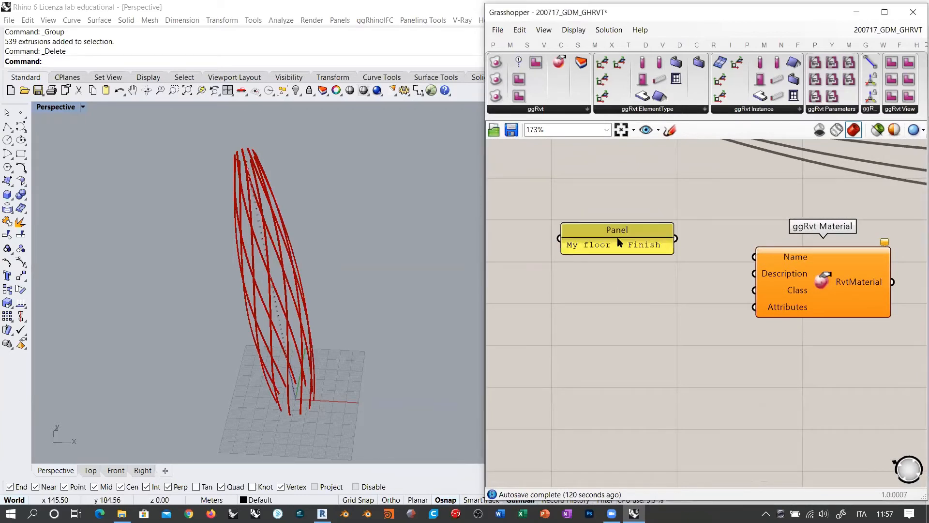
pyautogui.moveTo(755, 256); pyautogui.dragTo(675, 238)
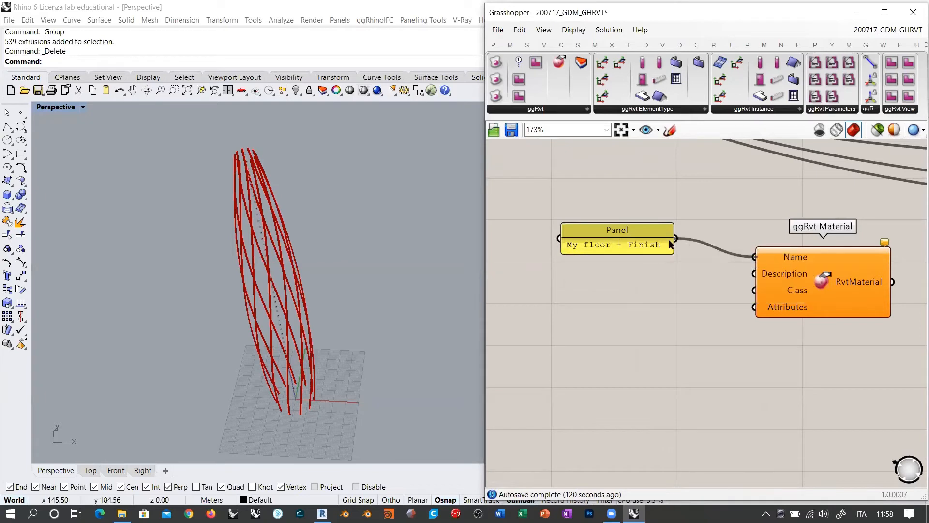
pyautogui.doubleClick(617, 290)
pyautogui.write('"')
pyautogui.press('Return')
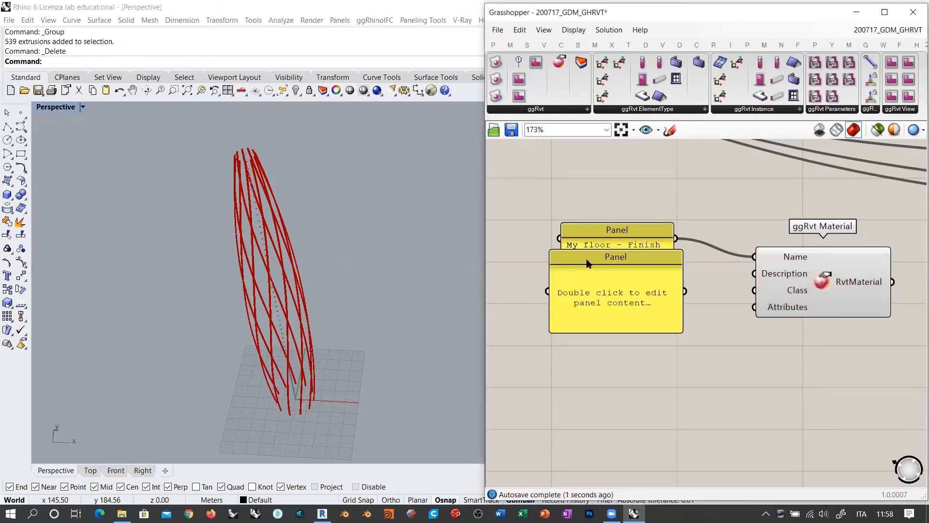
pyautogui.hotkey('ctrl', 'z')
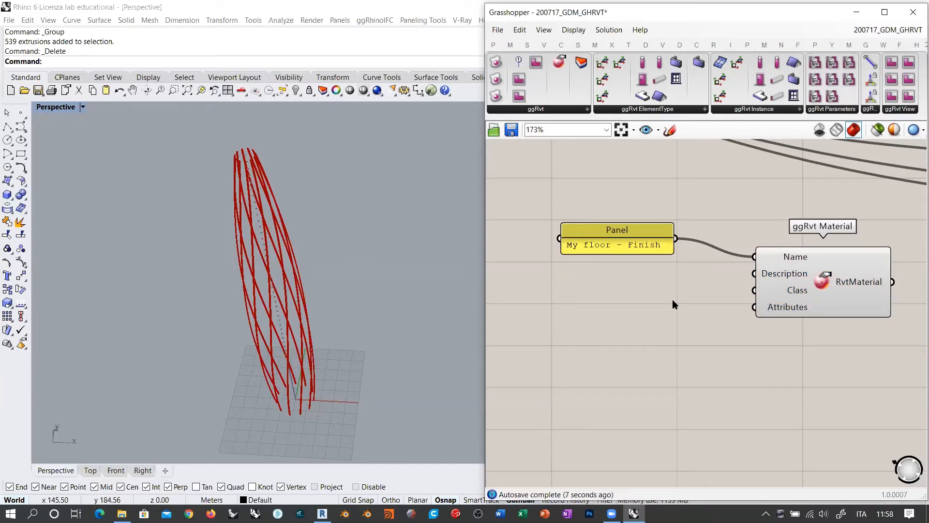
# Step: Create a panel containing "My floor - Finish - Description", connect it to ggRvt Material's Description input and align it below the name panel
pyautogui.doubleClick(574, 291)
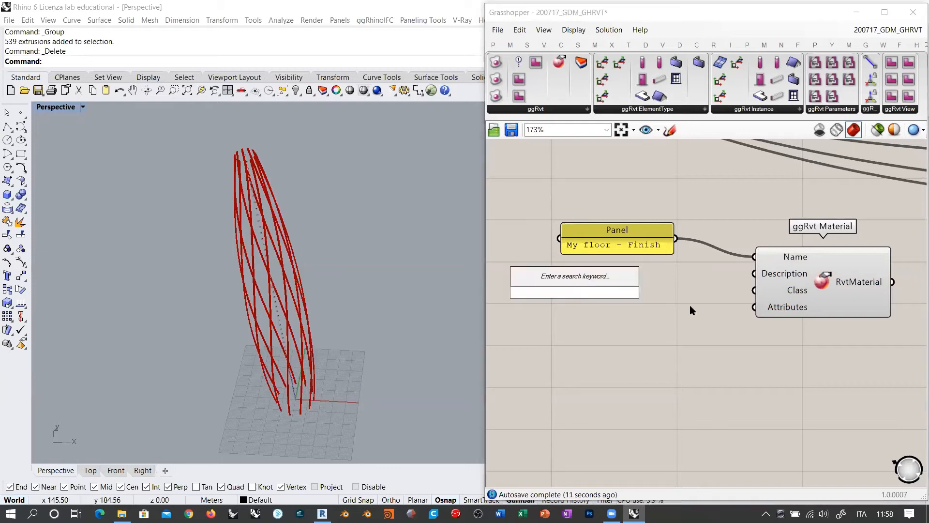
pyautogui.write('"')
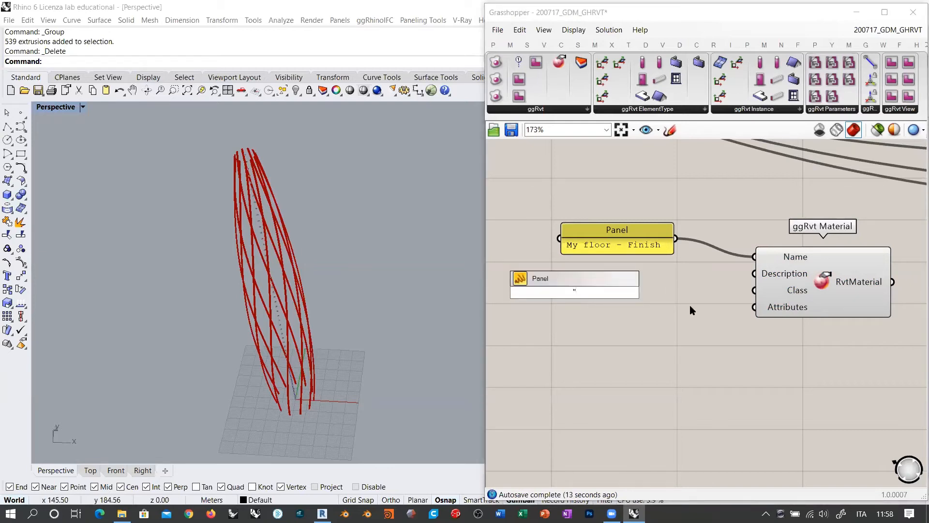
pyautogui.write('My floor - Finish - Description')
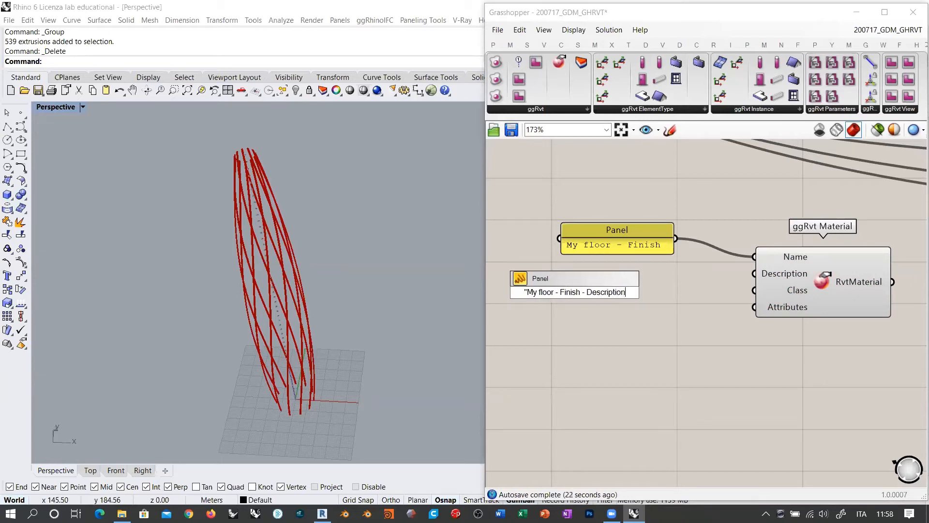
pyautogui.press('Return')
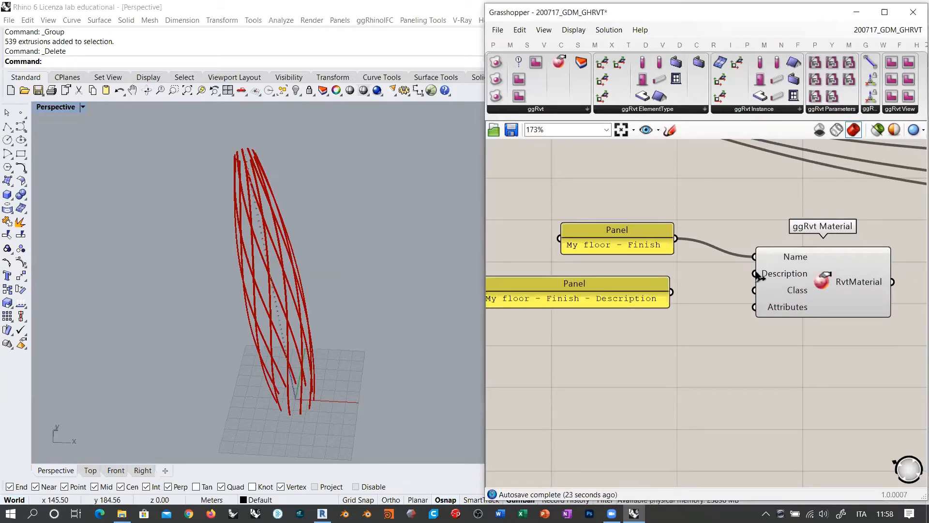
pyautogui.moveTo(754, 274); pyautogui.dragTo(637, 272)
pyautogui.click(664, 333)
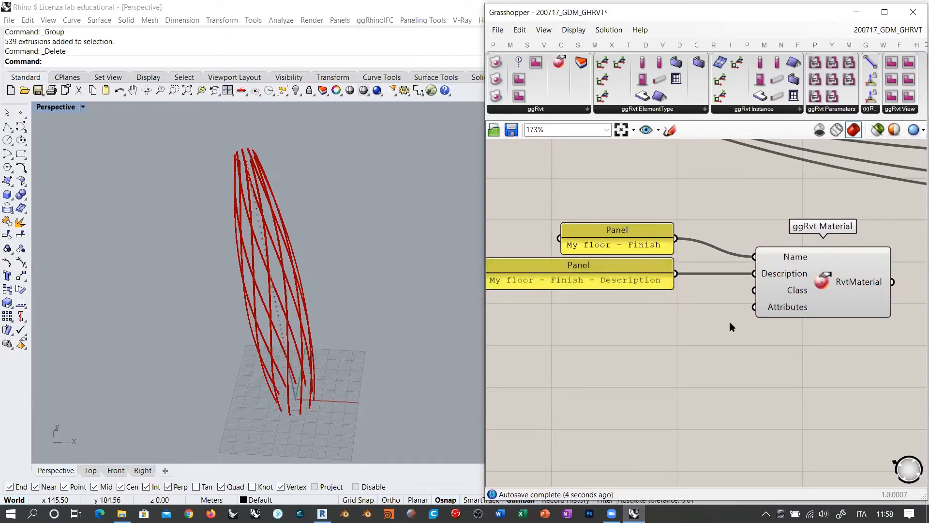
# Step: Set the Class input of the ggRvt Material component to Ceramic
pyautogui.moveTo(682, 315); pyautogui.dragTo(699, 287, button='right')
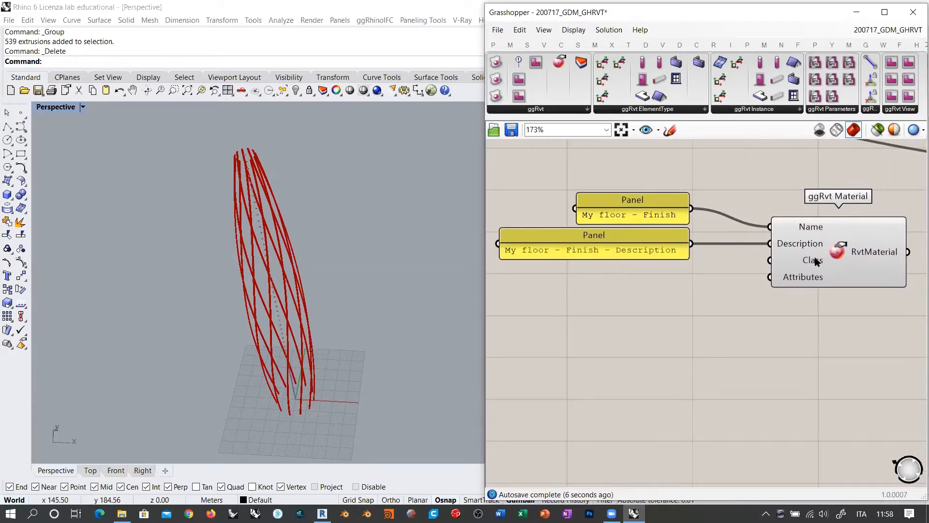
pyautogui.rightClick(815, 259)
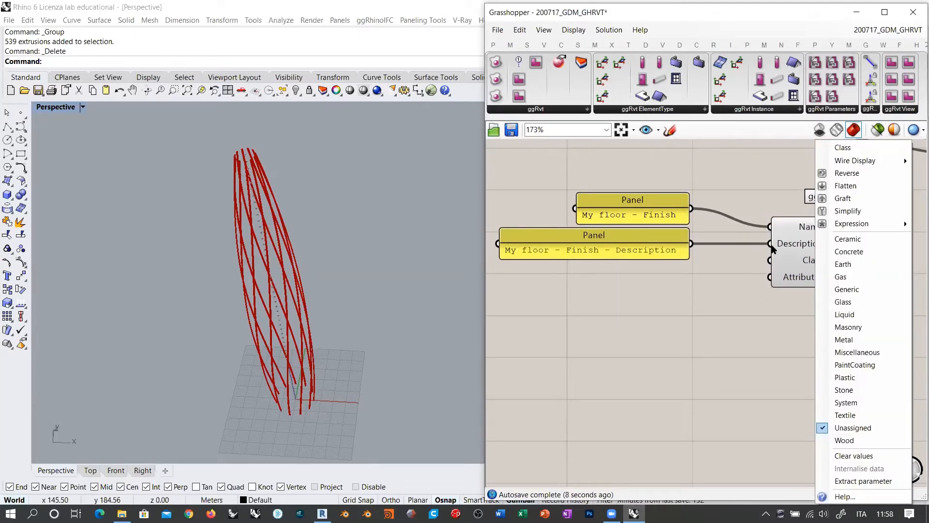
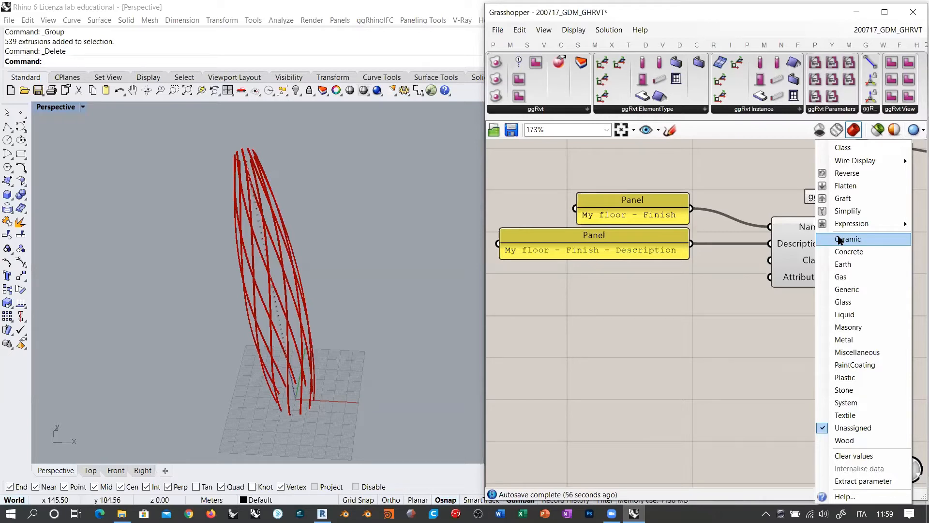
pyautogui.click(847, 239)
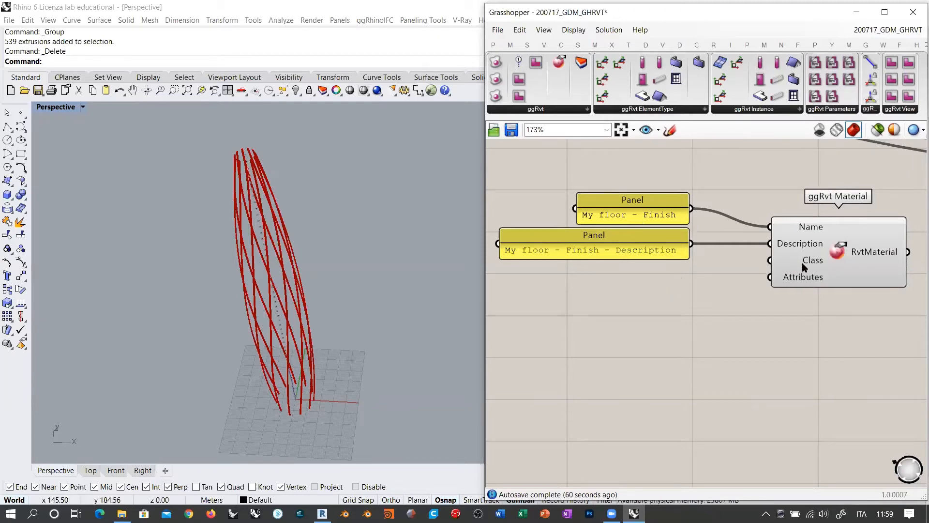
# Step: Add a Value List component below the description panel and name it "Material Class"
pyautogui.moveTo(803, 264)
pyautogui.rightClick(802, 262)
pyautogui.click(686, 284)
pyautogui.moveTo(601, 304); pyautogui.dragTo(648, 310, button='right')
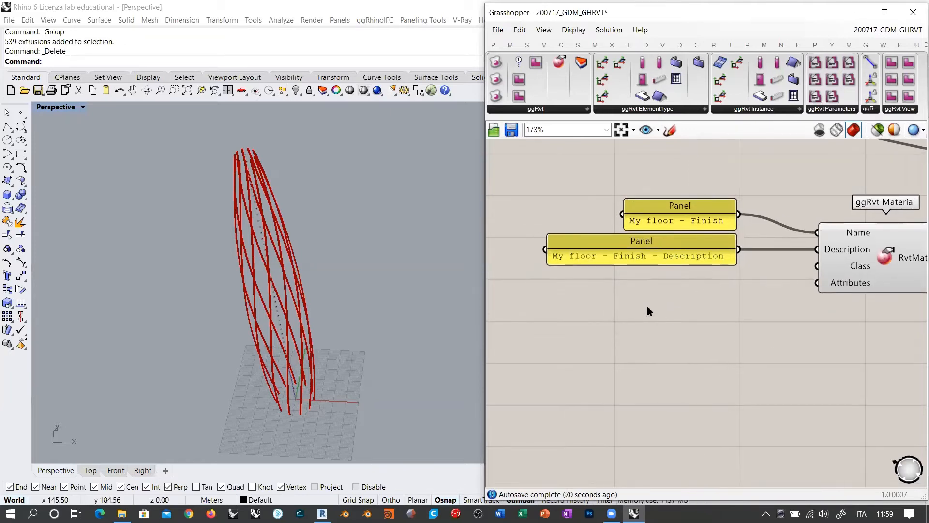
pyautogui.doubleClick(649, 311)
pyautogui.write('valu')
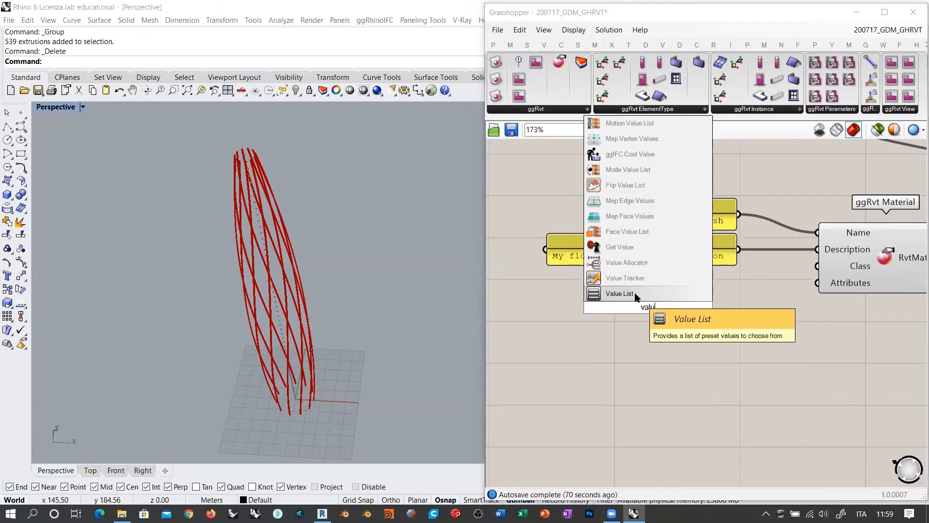
pyautogui.click(625, 294)
pyautogui.rightClick(612, 307)
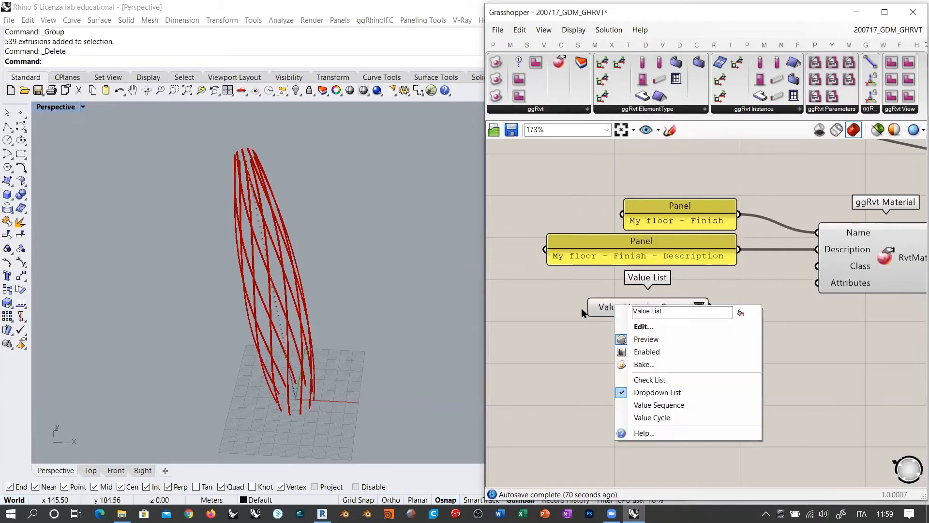
pyautogui.tripleClick(679, 314)
pyautogui.write('Materi')
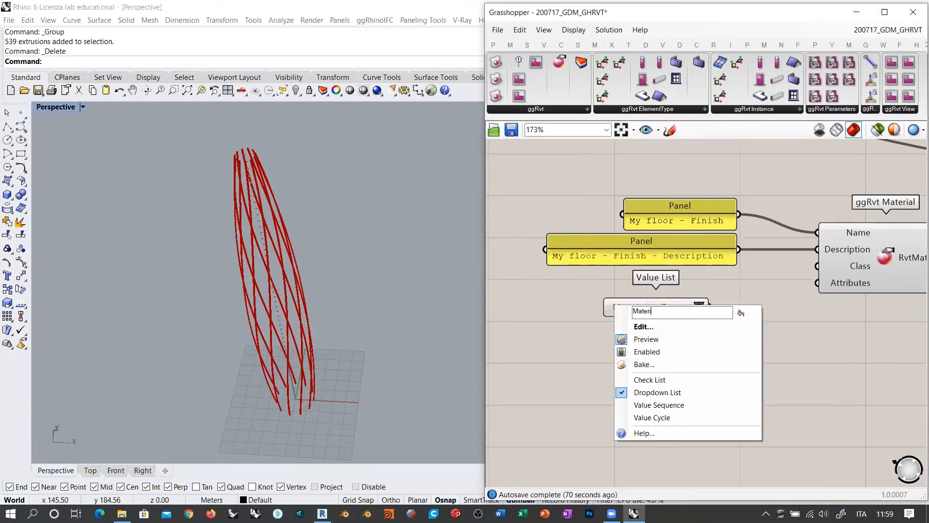
pyautogui.write('al Class')
pyautogui.press('Return')
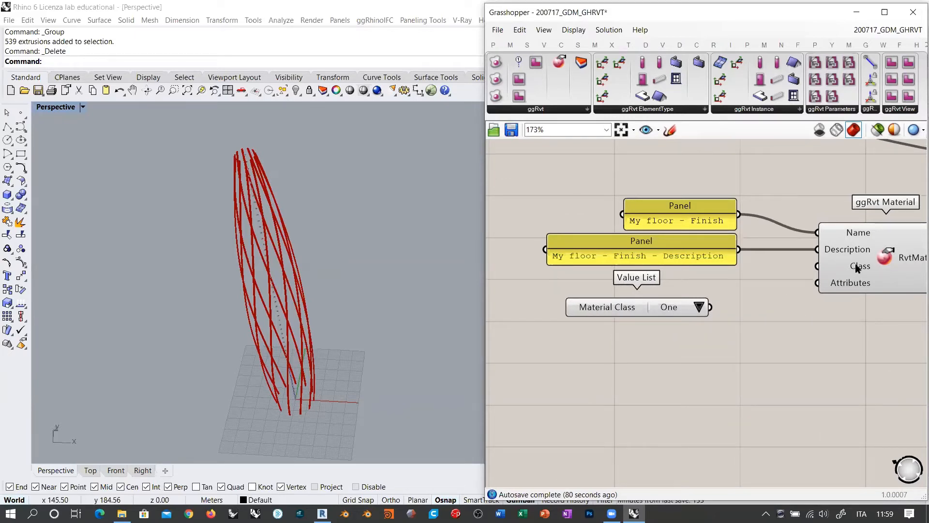
# Step: Connect the Material Class value list to the Class input of ggRvt Material and place it just below the description panel
pyautogui.moveTo(856, 269)
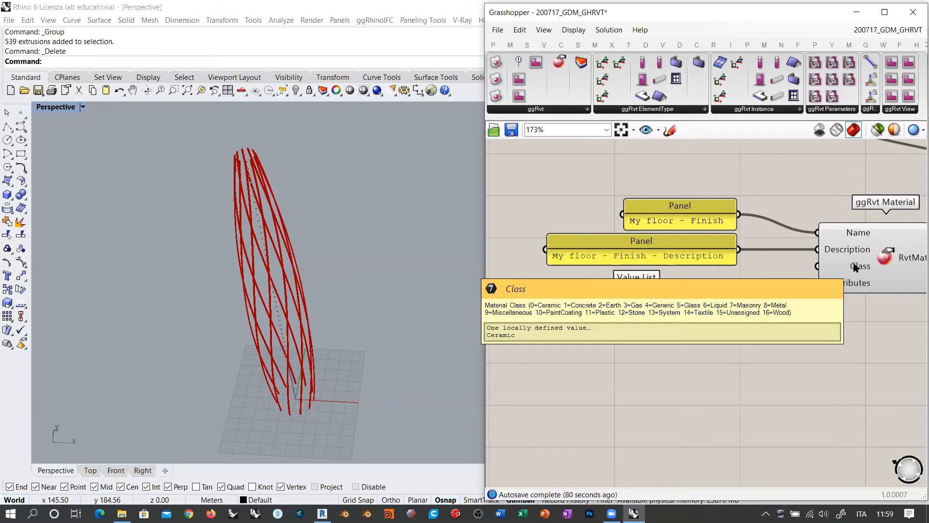
pyautogui.moveTo(625, 309); pyautogui.dragTo(640, 293)
pyautogui.moveTo(817, 266); pyautogui.dragTo(732, 290)
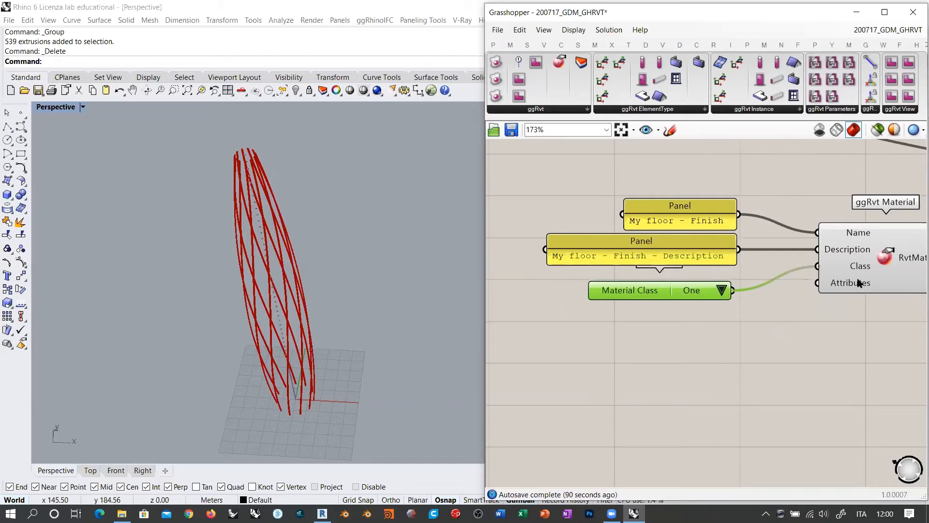
pyautogui.moveTo(852, 284); pyautogui.dragTo(778, 271, button='right')
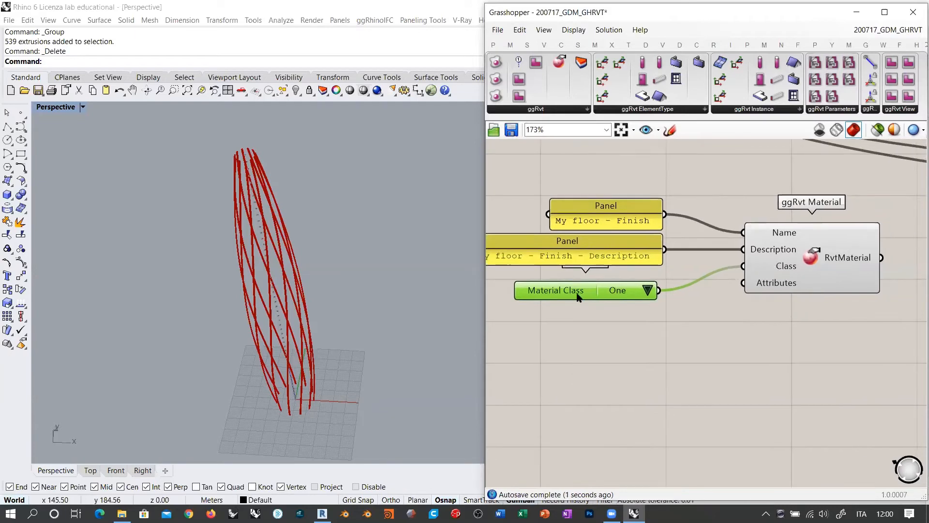
pyautogui.moveTo(590, 286); pyautogui.dragTo(585, 286)
pyautogui.click(655, 281)
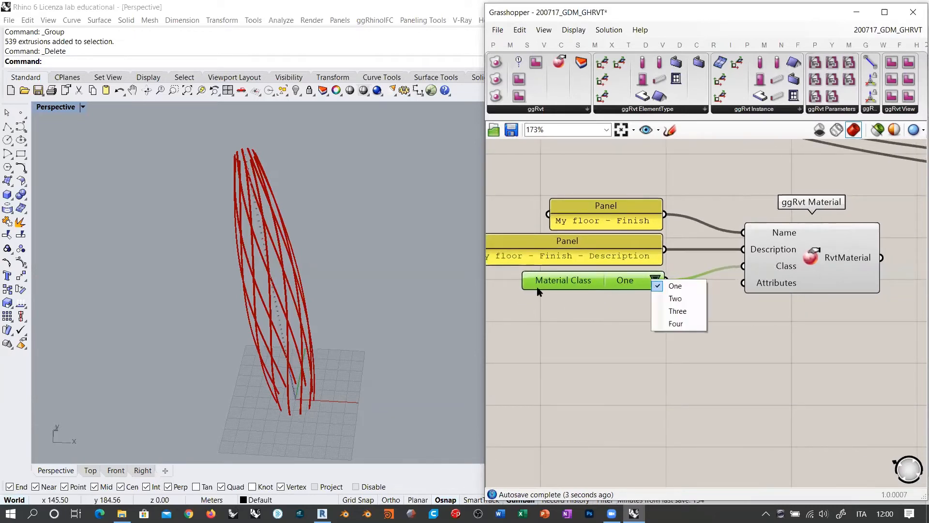
pyautogui.click(612, 381)
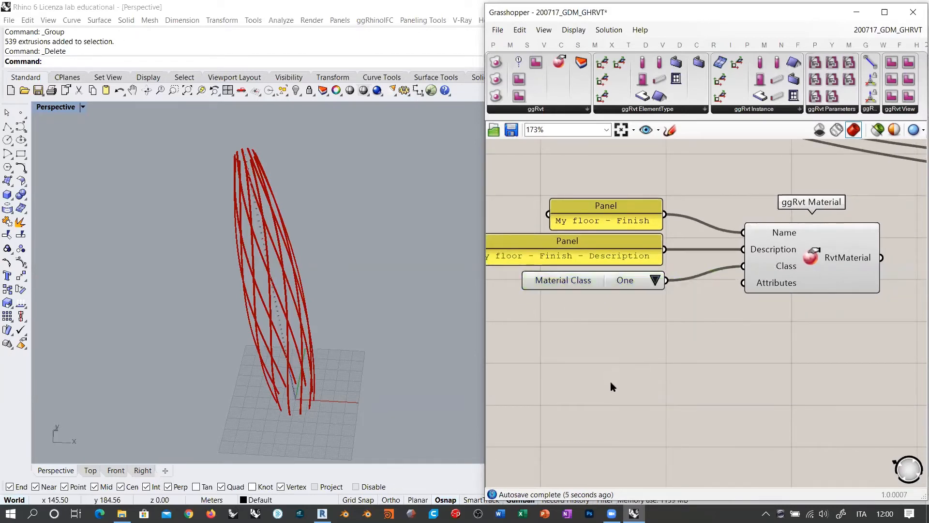
# Step: Replace the Material Class list's default constants with the single entry Ceramic = 0
pyautogui.rightClick(783, 267)
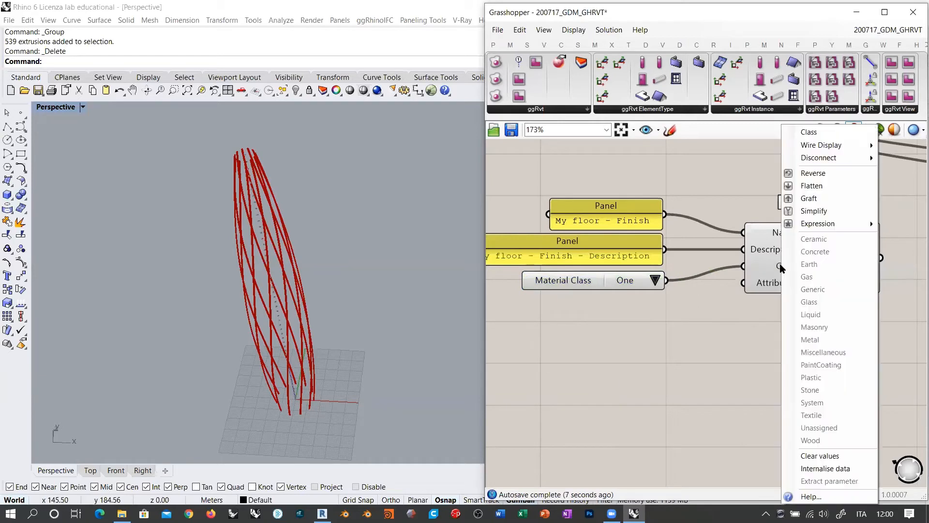
pyautogui.click(717, 294)
pyautogui.moveTo(782, 266)
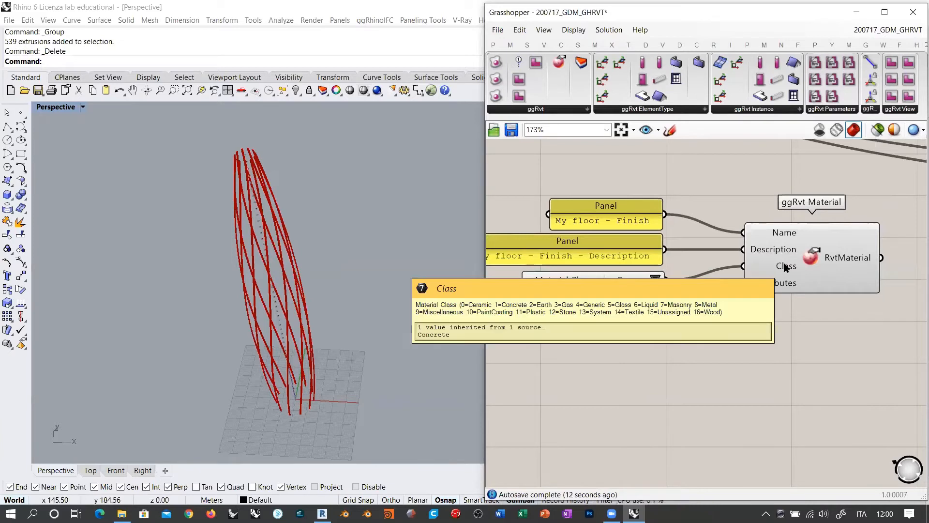
pyautogui.doubleClick(613, 282)
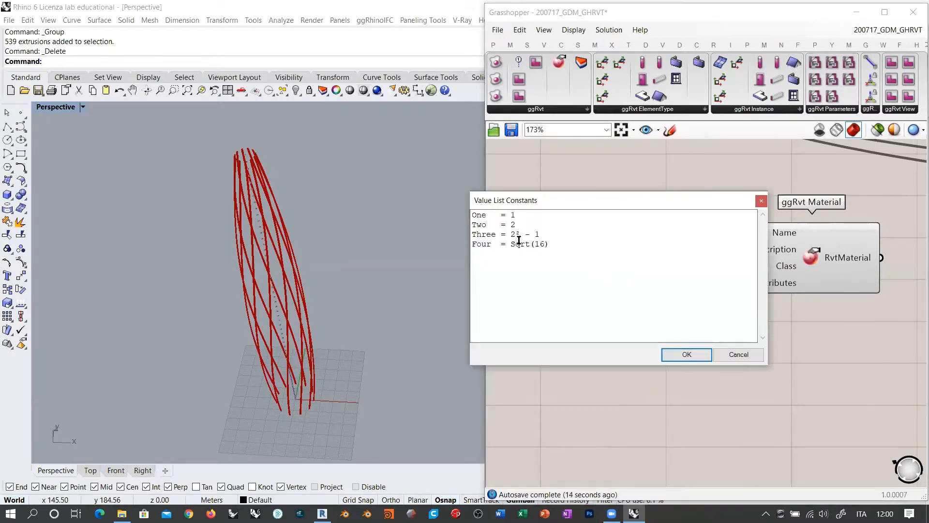
pyautogui.doubleClick(479, 215)
pyautogui.write('Ceramic')
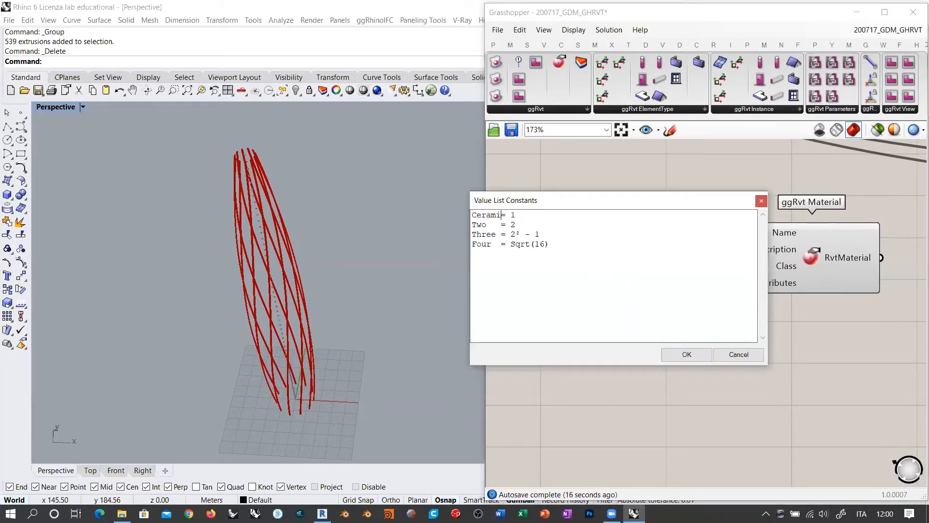
pyautogui.doubleClick(521, 215)
pyautogui.write('0')
pyautogui.moveTo(529, 215); pyautogui.dragTo(595, 276)
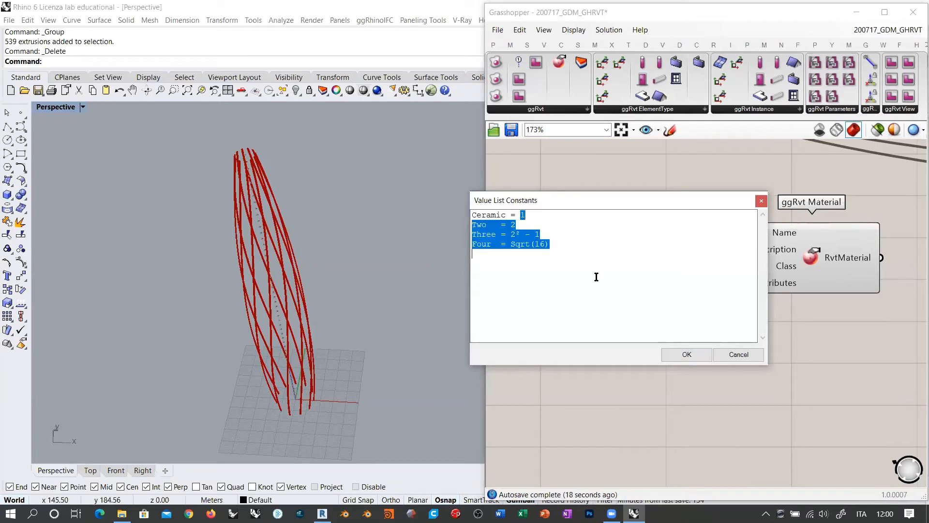
pyautogui.press('Delete')
pyautogui.click(686, 354)
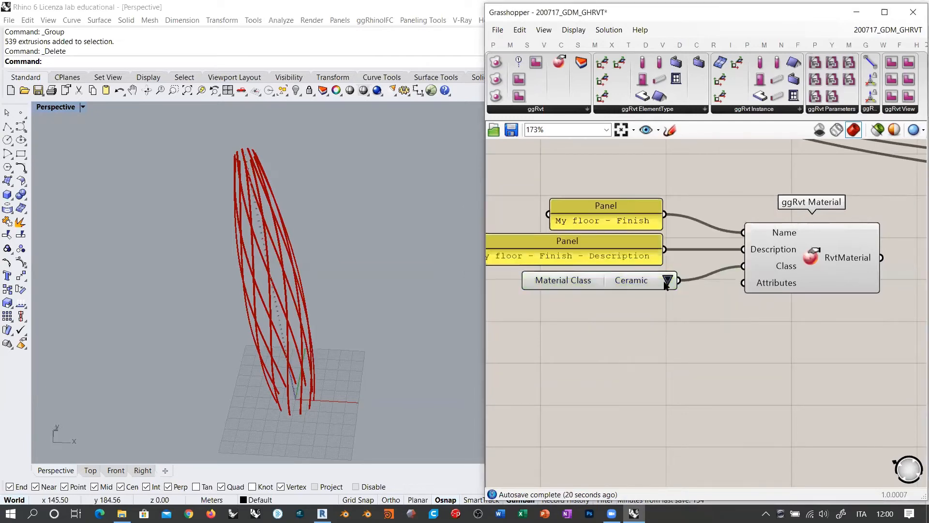
# Step: Align the Material Class list with the panels above it and move ggRvt Material closer to its input components
pyautogui.moveTo(585, 286); pyautogui.dragTo(571, 285)
pyautogui.click(592, 316)
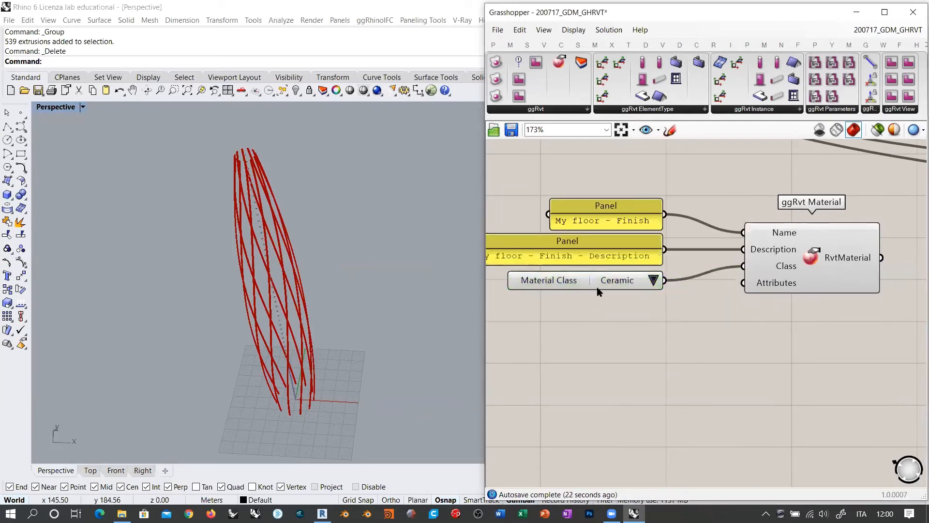
pyautogui.rightClick(783, 269)
pyautogui.click(668, 312)
pyautogui.moveTo(780, 268)
pyautogui.click(584, 283)
pyautogui.moveTo(584, 284); pyautogui.dragTo(584, 281)
pyautogui.click(589, 302)
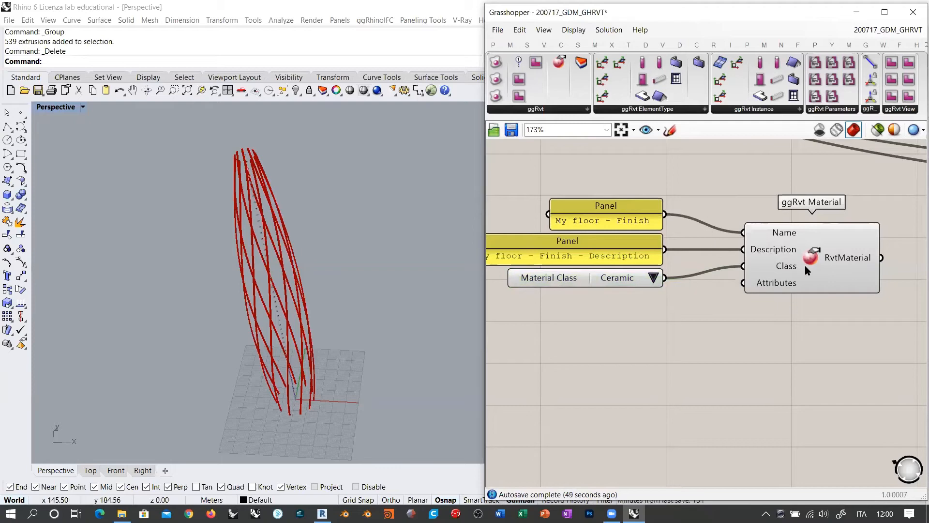
pyautogui.moveTo(806, 265); pyautogui.dragTo(759, 266)
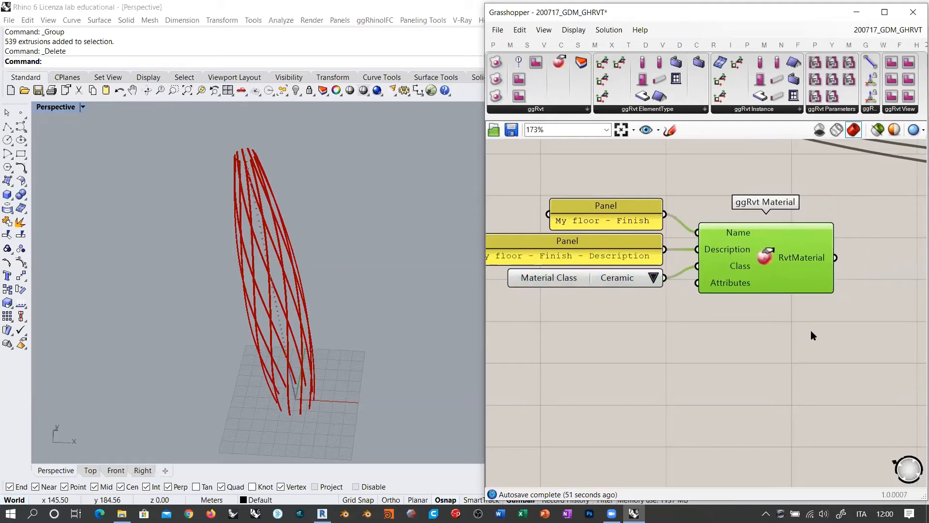
pyautogui.click(811, 333)
# Step: Connect the RvtMaterial output to the RvtMaterial input of ggRvt MaterialLayer and move the MaterialLayer component lower on the canvas
pyautogui.moveTo(840, 280); pyautogui.dragTo(596, 277, button='right')
pyautogui.scroll(-2, 597, 261)
pyautogui.moveTo(590, 256); pyautogui.dragTo(678, 270)
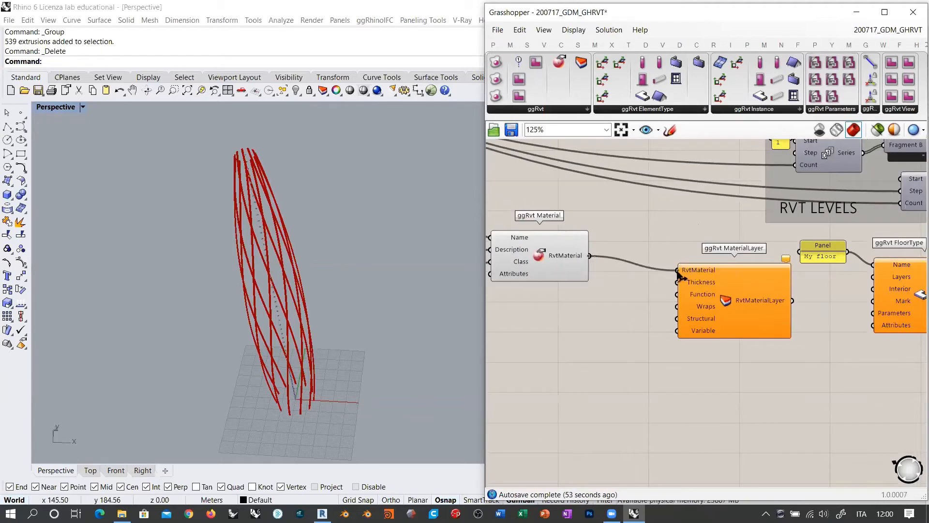
pyautogui.moveTo(702, 281); pyautogui.dragTo(760, 280, button='right')
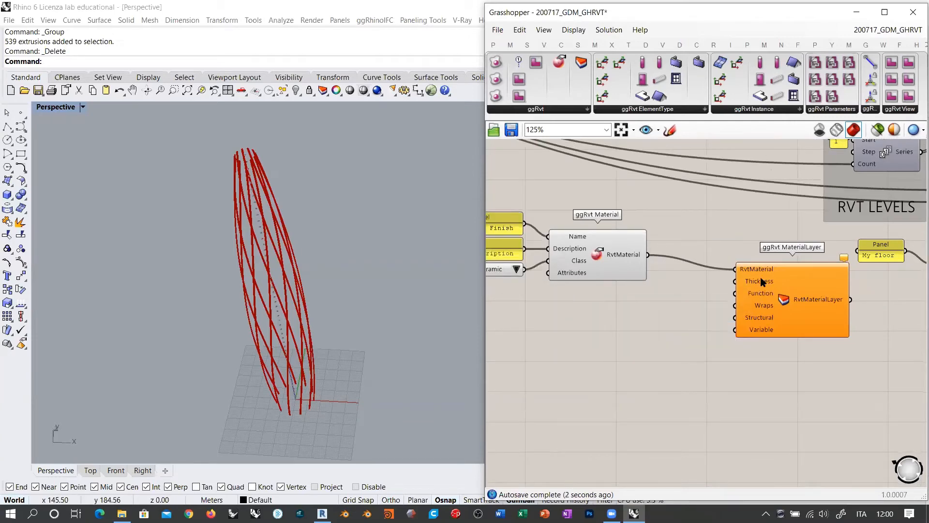
pyautogui.moveTo(311, 398); pyautogui.dragTo(296, 323, button='right')
pyautogui.scroll(5, 297, 324)
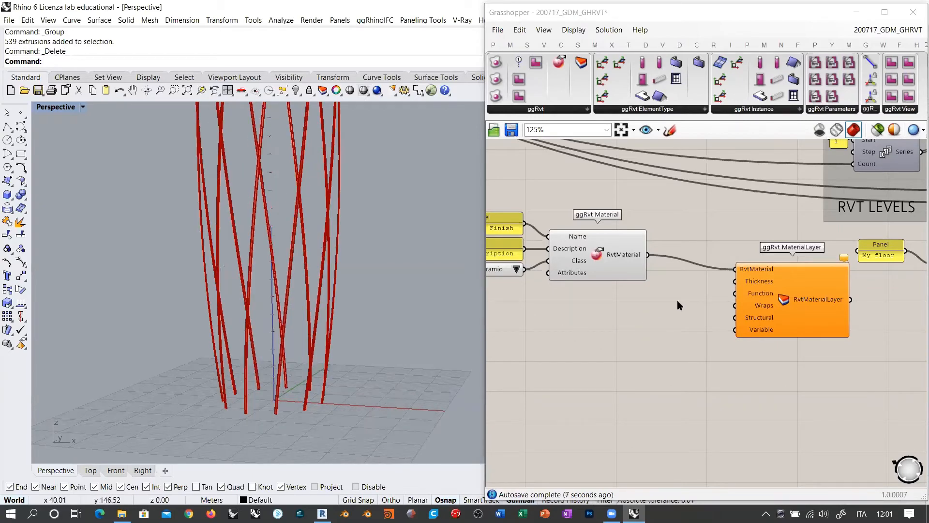
pyautogui.moveTo(660, 318); pyautogui.dragTo(586, 345, button='right')
pyautogui.moveTo(714, 330); pyautogui.dragTo(695, 369)
pyautogui.click(707, 271)
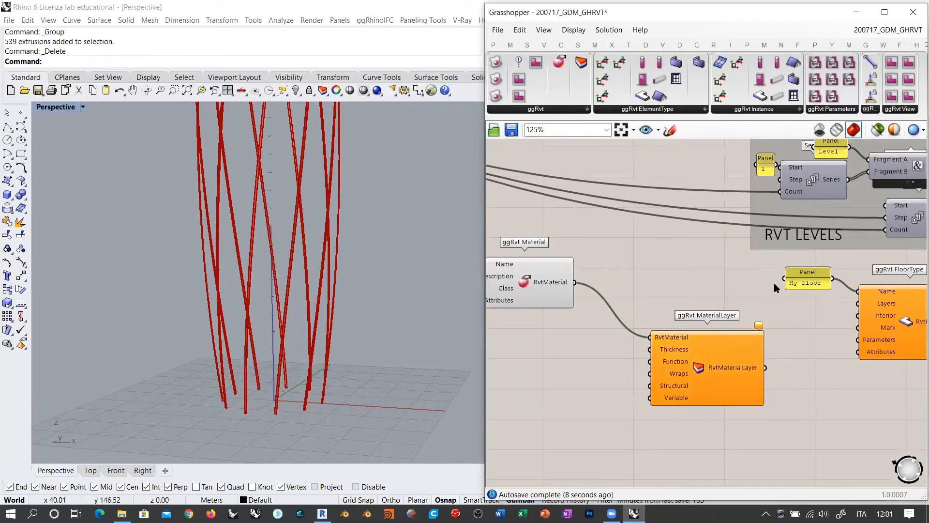
# Step: Create a 0.02 number slider, connect it to the Thickness input of ggRvt MaterialLayer, and bring the MaterialLayer component closer to it
pyautogui.scroll(3, 632, 301)
pyautogui.moveTo(742, 273)
pyautogui.mouseDown(button='right')
pyautogui.moveTo(771, 266)
pyautogui.moveTo(730, 275)
pyautogui.mouseUp(button='right')
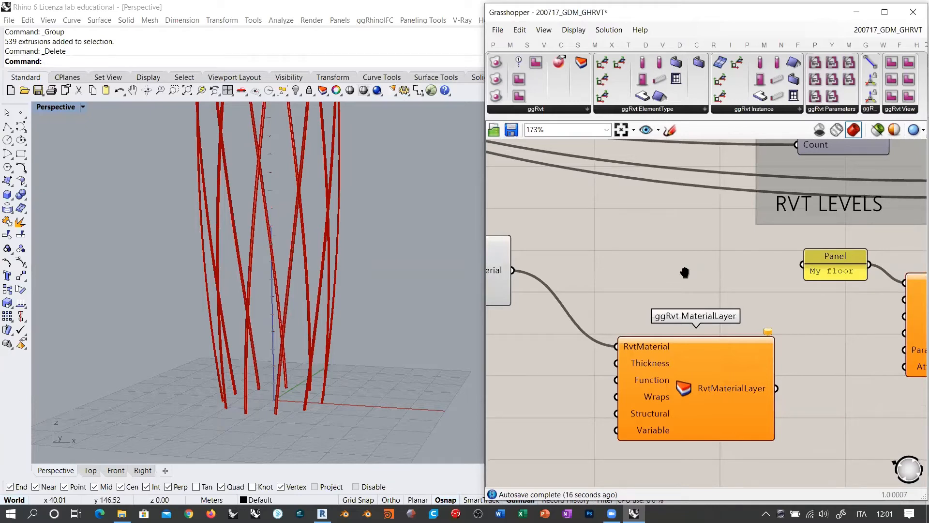
pyautogui.scroll(-2, 684, 272)
pyautogui.moveTo(685, 272); pyautogui.dragTo(650, 264, button='right')
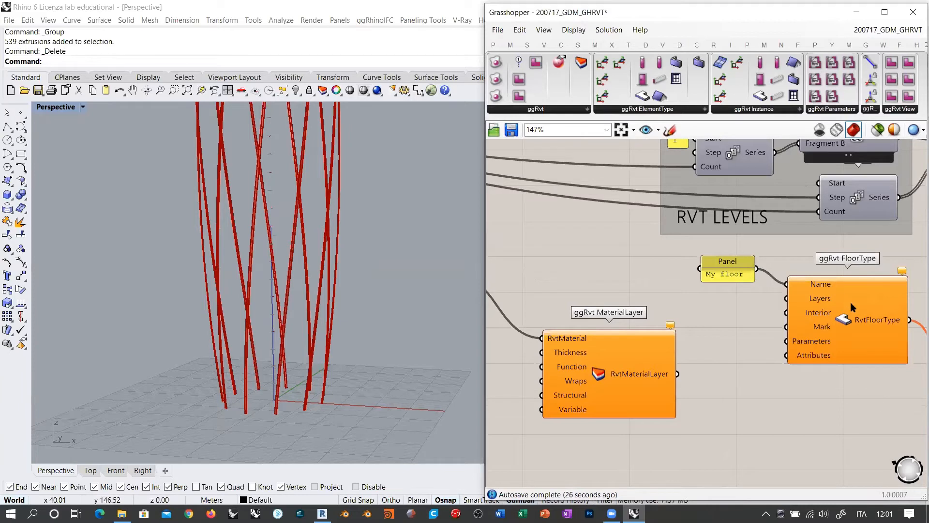
pyautogui.moveTo(667, 311); pyautogui.dragTo(743, 303, button='right')
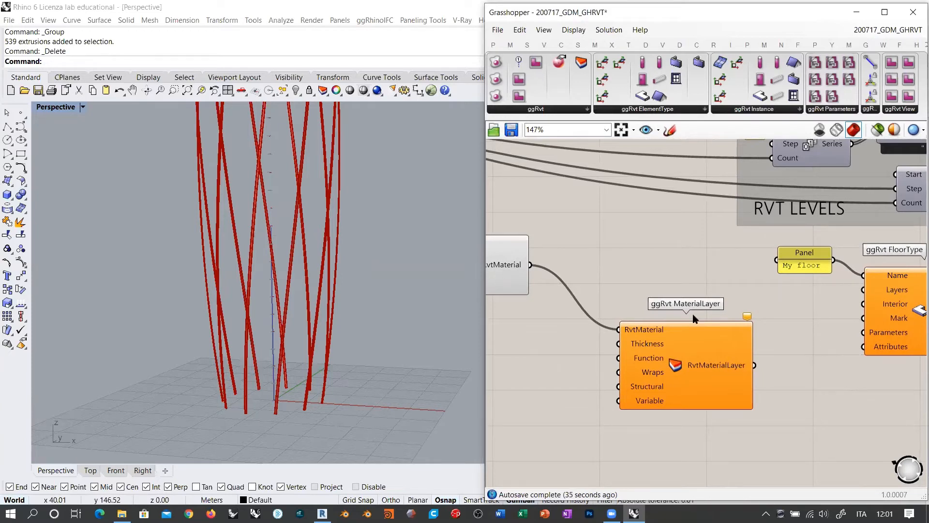
pyautogui.moveTo(638, 322); pyautogui.dragTo(780, 305, button='right')
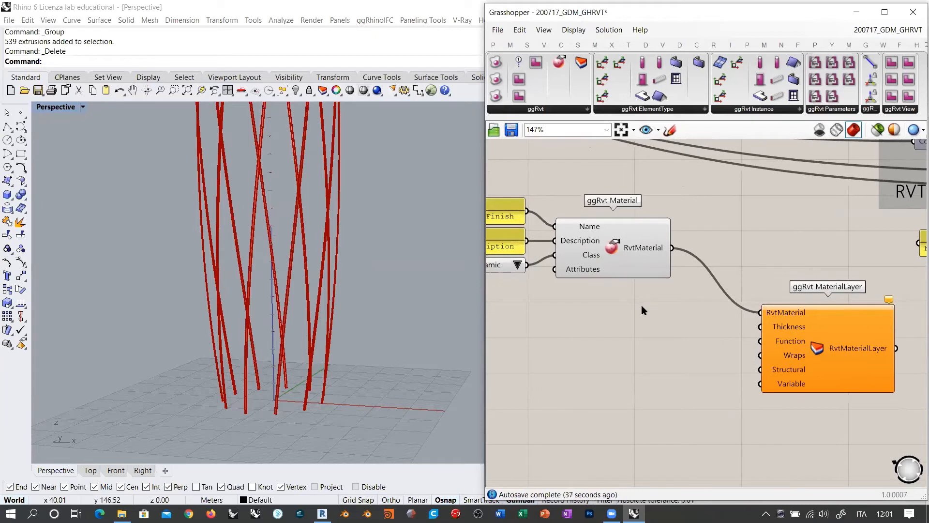
pyautogui.doubleClick(669, 330)
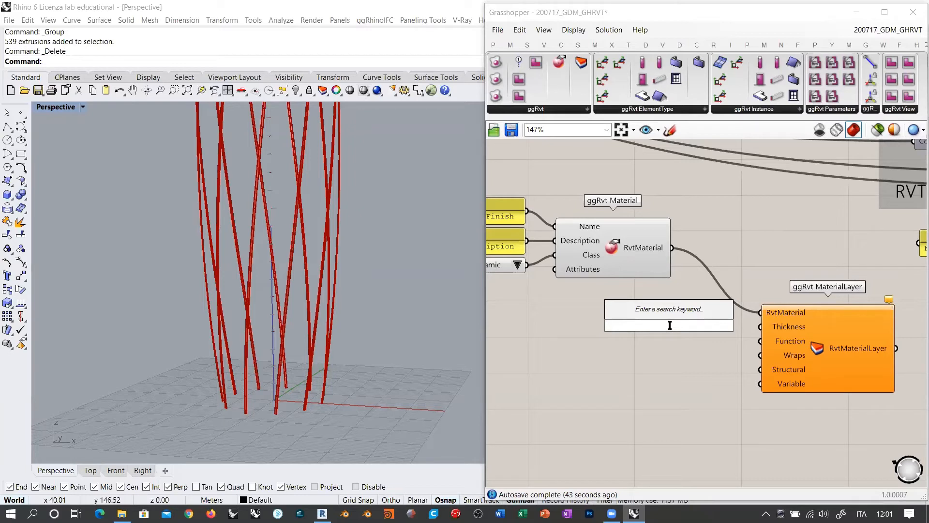
pyautogui.write('0.02')
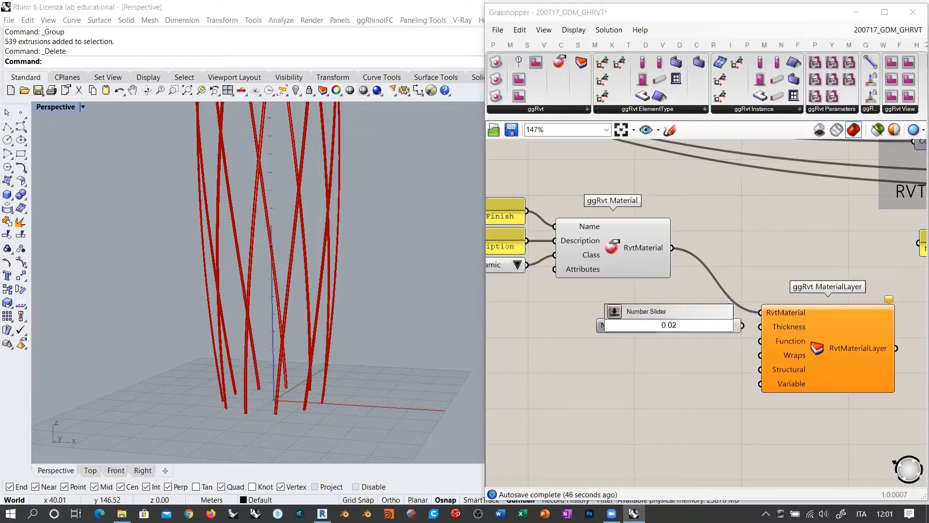
pyautogui.press('Return')
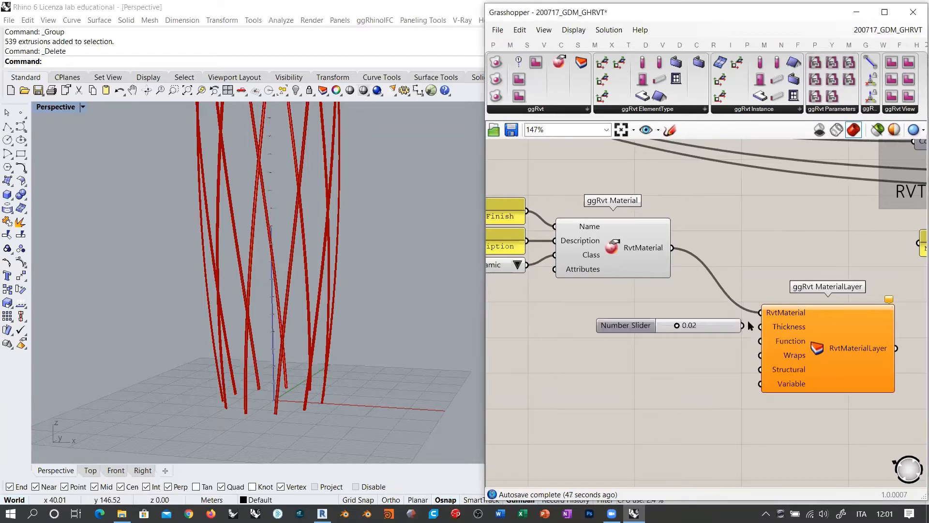
pyautogui.moveTo(768, 324); pyautogui.dragTo(655, 331)
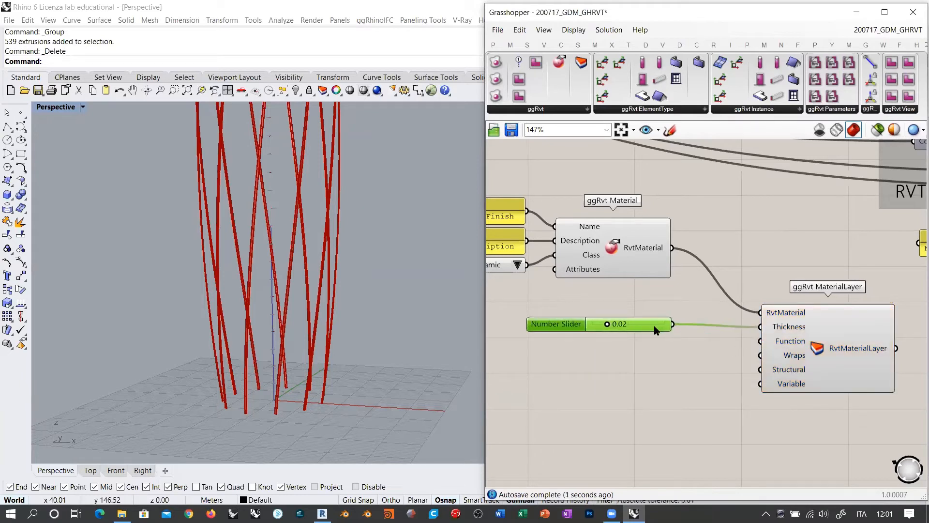
pyautogui.moveTo(831, 345); pyautogui.dragTo(781, 346)
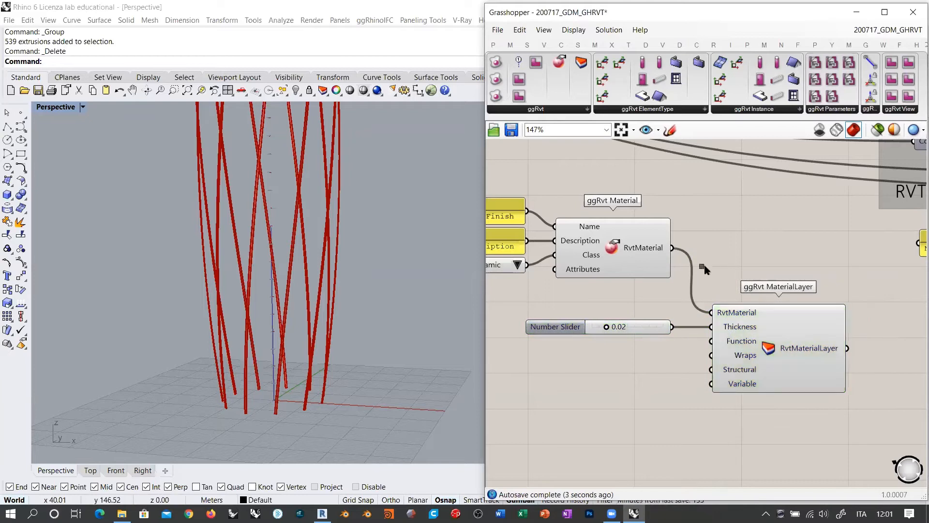
# Step: Add a Value List component below the 0.02 thickness slider
pyautogui.moveTo(611, 281); pyautogui.dragTo(671, 273, button='right')
pyautogui.moveTo(797, 334)
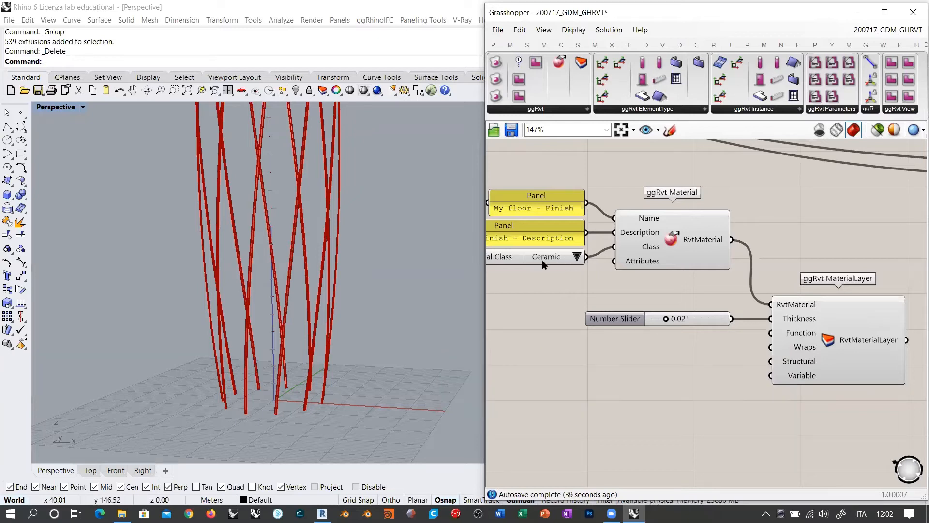
pyautogui.moveTo(523, 263); pyautogui.dragTo(560, 262, button='right')
pyautogui.doubleClick(640, 362)
pyautogui.write('value')
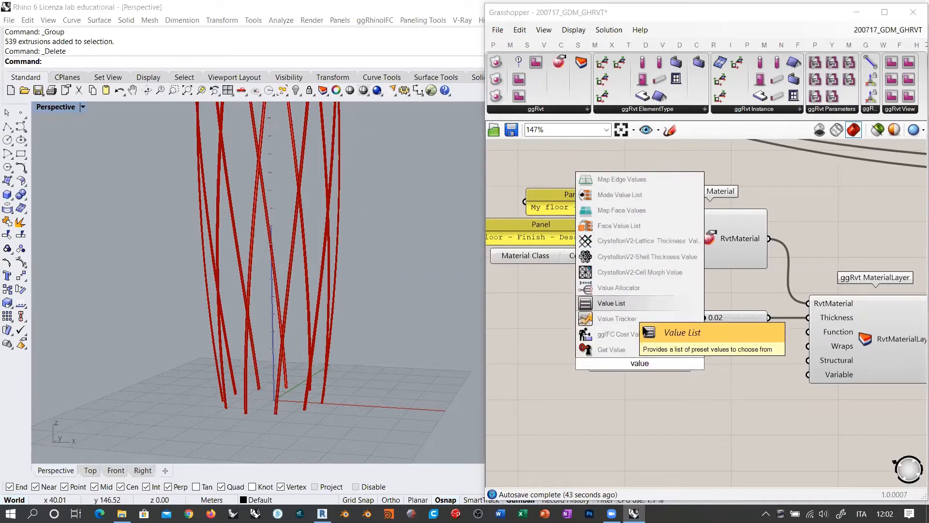
pyautogui.click(619, 304)
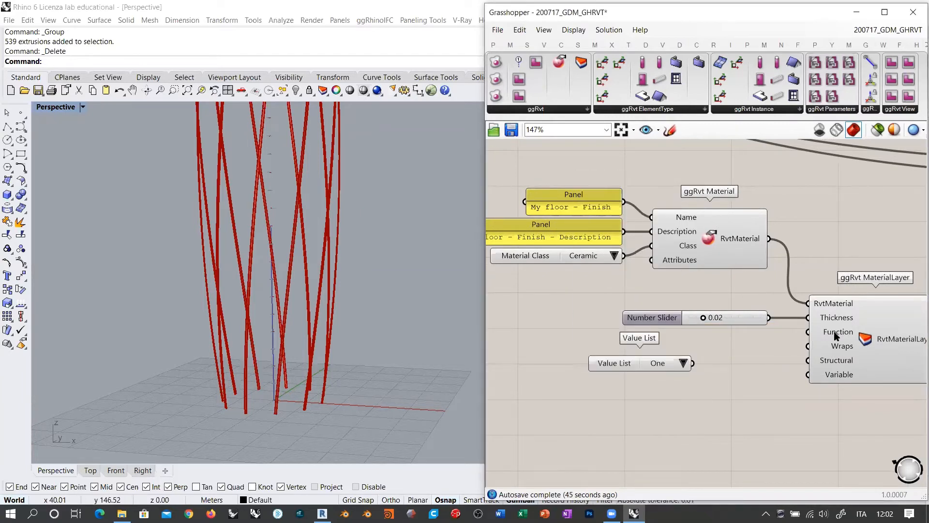
# Step: Rename the new Value List as Layer Function and shift it slightly away from the ggRvt MaterialLayer component
pyautogui.moveTo(837, 336)
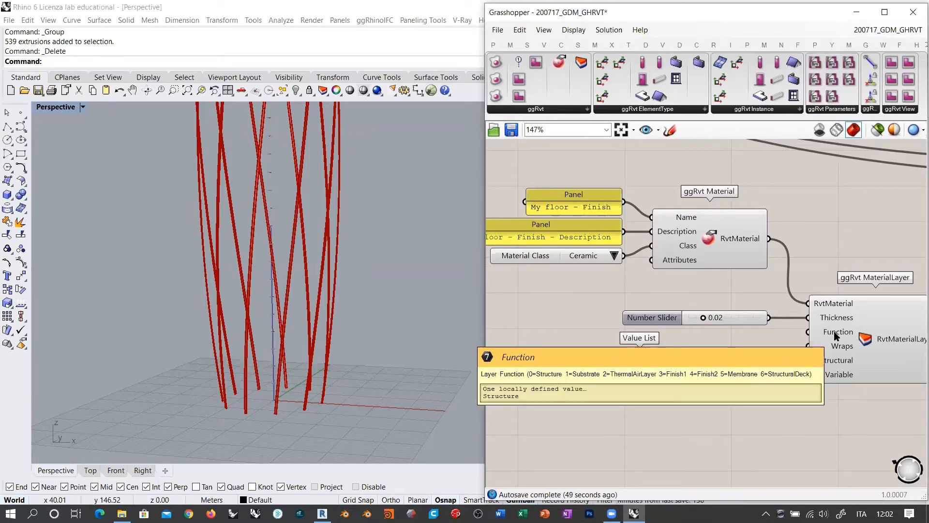
pyautogui.scroll(4, 639, 330)
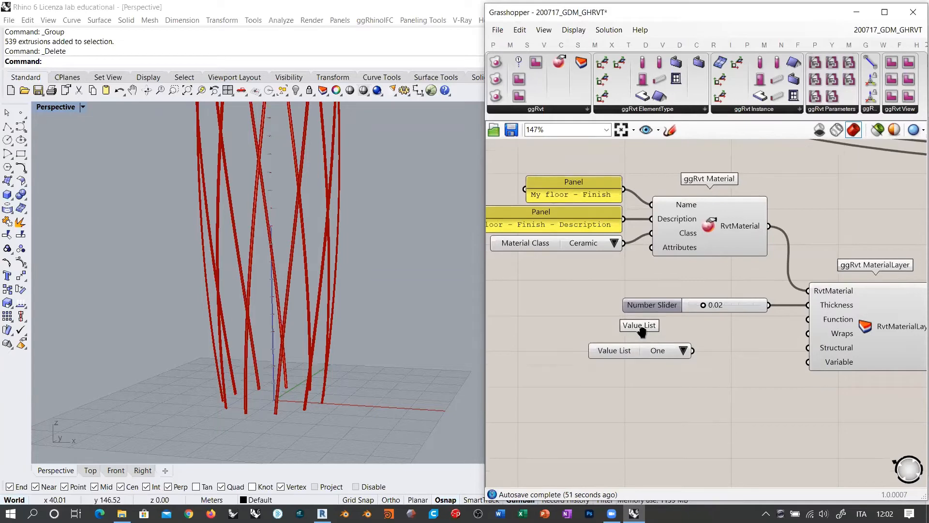
pyautogui.click(584, 334)
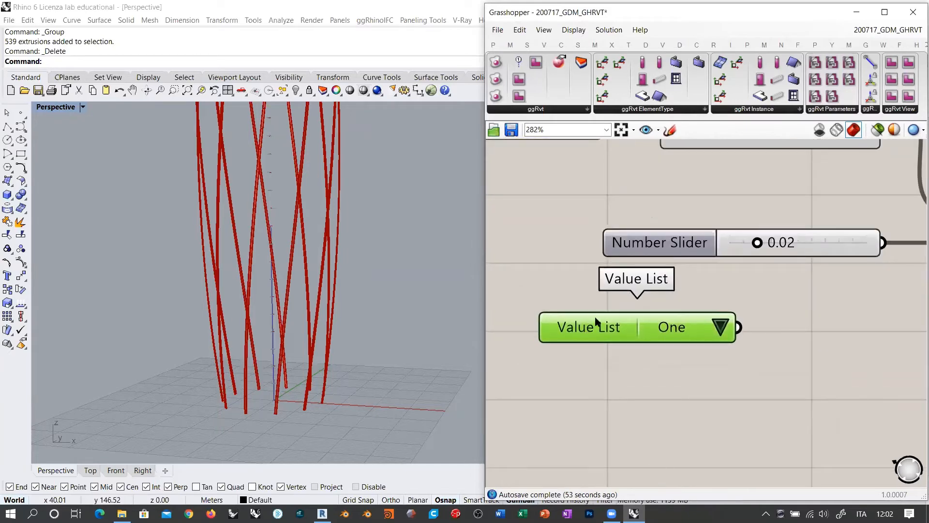
pyautogui.scroll(-2, 593, 325)
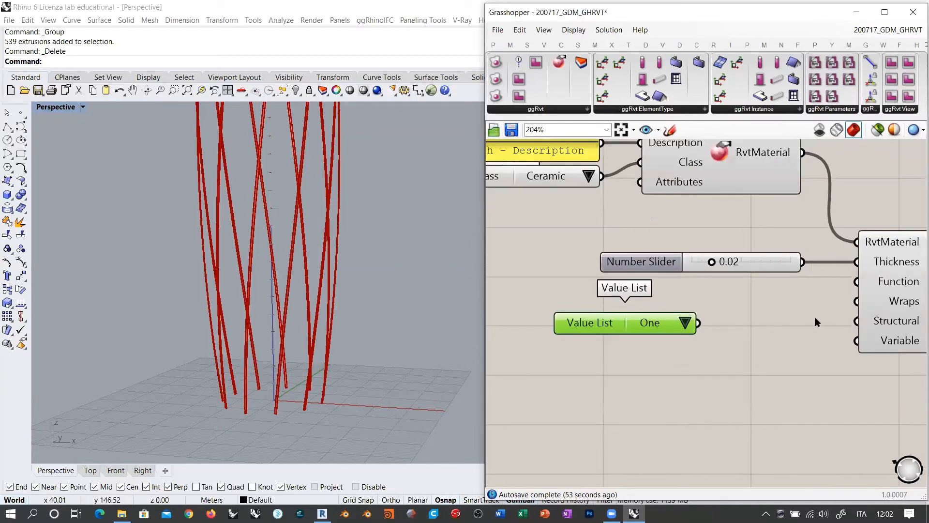
pyautogui.rightClick(608, 322)
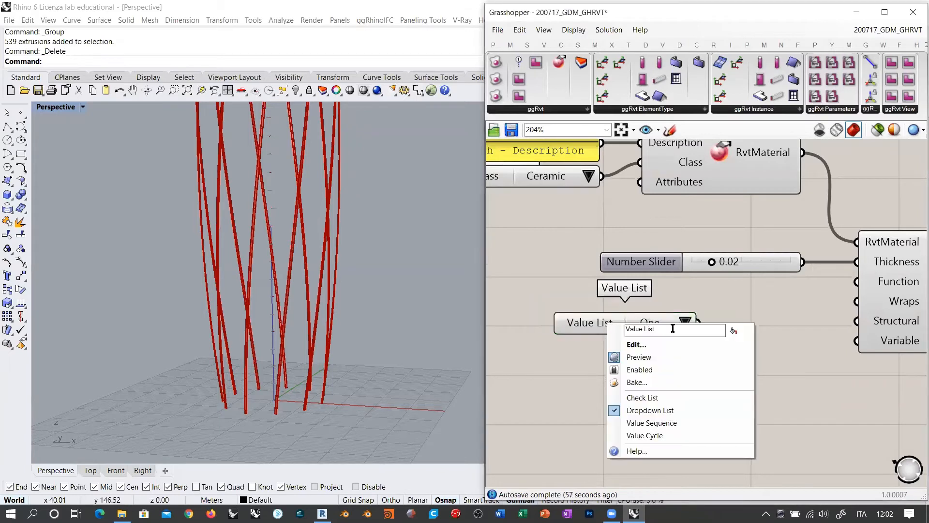
pyautogui.hotkey('ctrl', 'a')
pyautogui.write('Function')
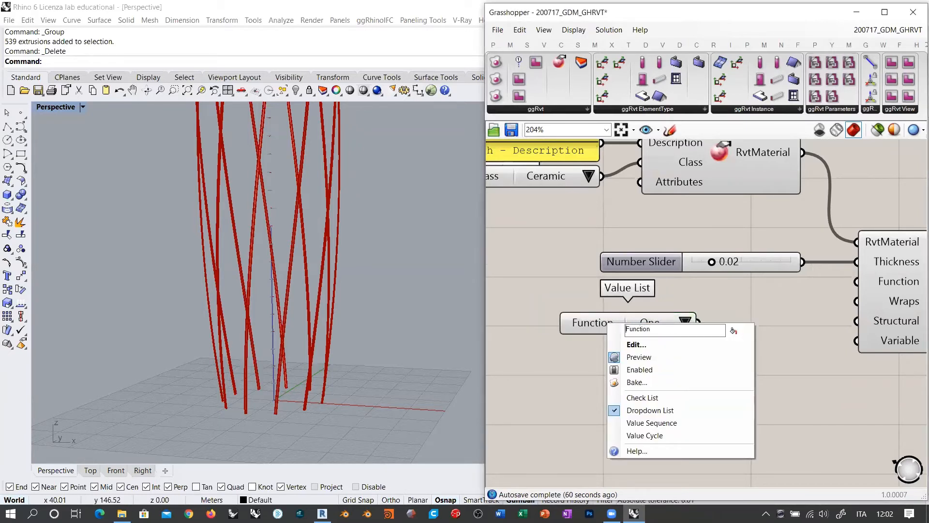
pyautogui.press('Home')
pyautogui.write('Layer')
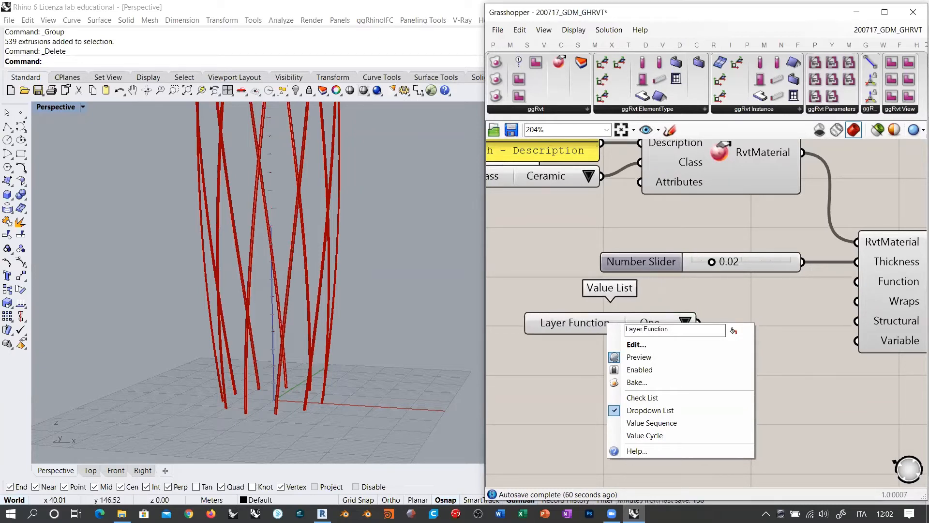
pyautogui.press('Return')
pyautogui.moveTo(600, 324); pyautogui.dragTo(578, 312)
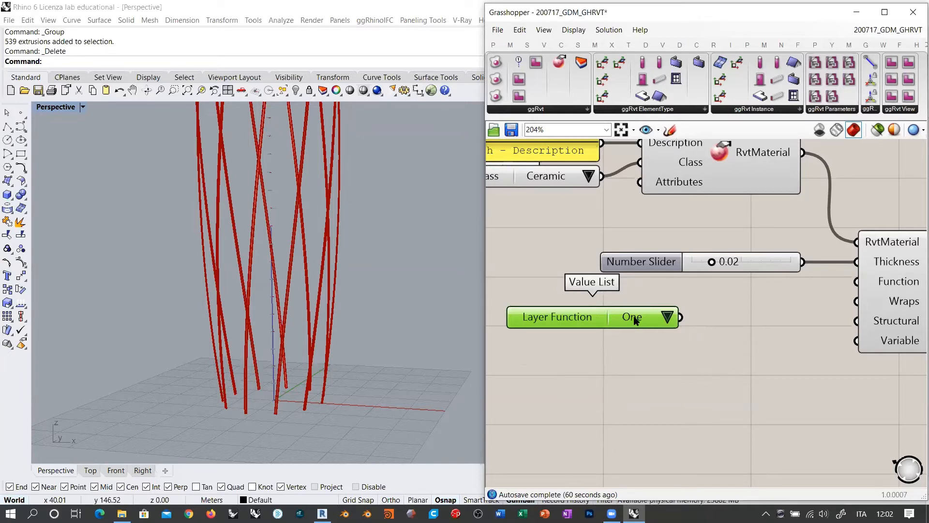
# Step: Replace the Layer Function list's default constants with the single entry Finish1 = 4
pyautogui.moveTo(890, 288)
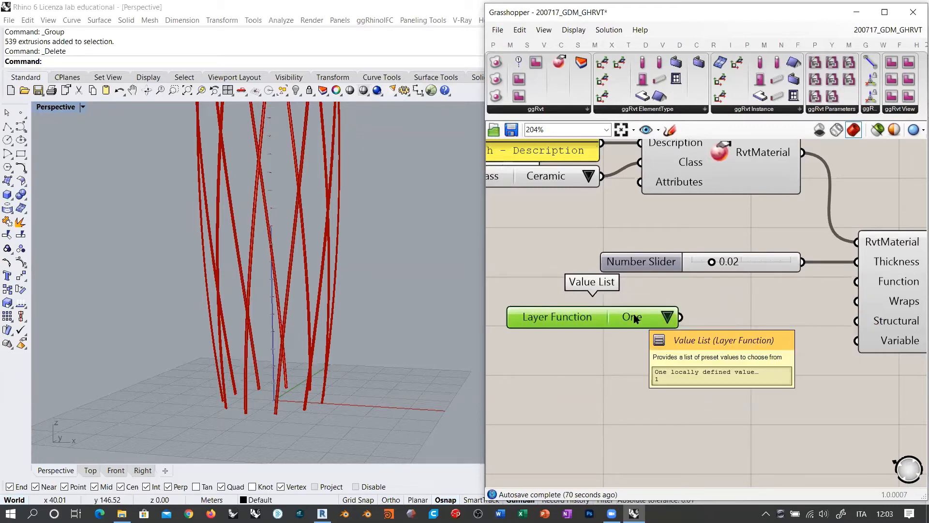
pyautogui.doubleClick(635, 317)
pyautogui.moveTo(502, 250); pyautogui.dragTo(431, 246)
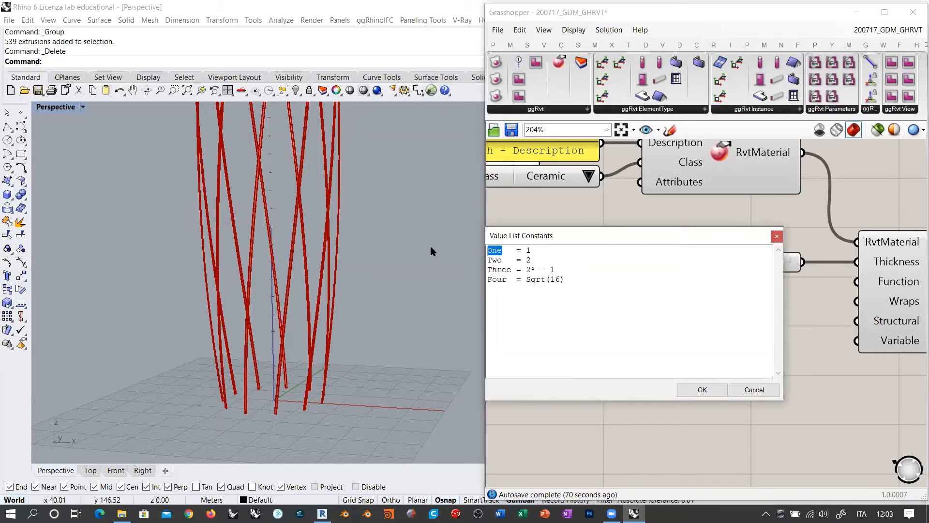
pyautogui.write('Finish1')
pyautogui.hotkey('ctrl', 'Right')
pyautogui.hotkey('ctrl', 'Right')
pyautogui.hotkey('shift', 'End')
pyautogui.write('4')
pyautogui.press('Down')
pyautogui.press('Home')
pyautogui.hotkey('ctrl', 'shift', 'End')
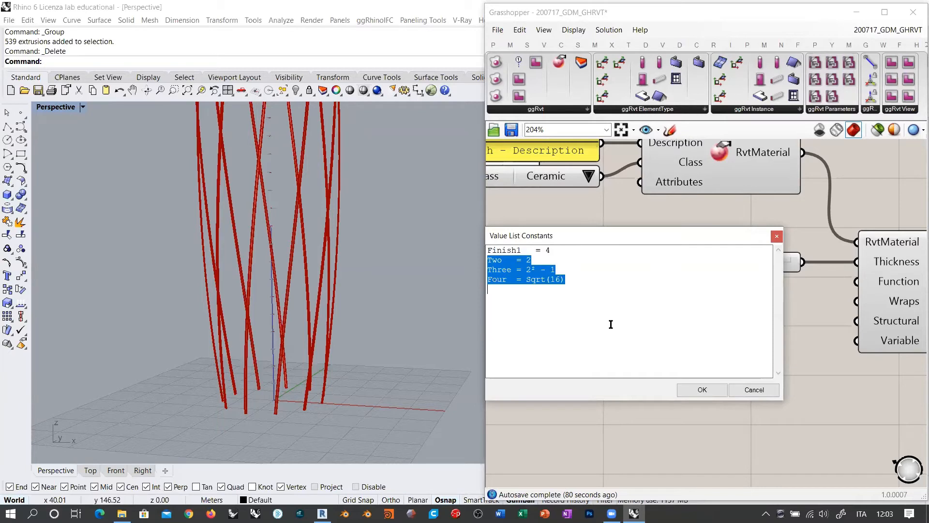
pyautogui.press('Delete')
# Step: Duplicate the Finish1 entry in the Layer Function list as Finish2 = 5 and accept the constants
pyautogui.hotkey('ctrl', 'a')
pyautogui.hotkey('ctrl', 'c')
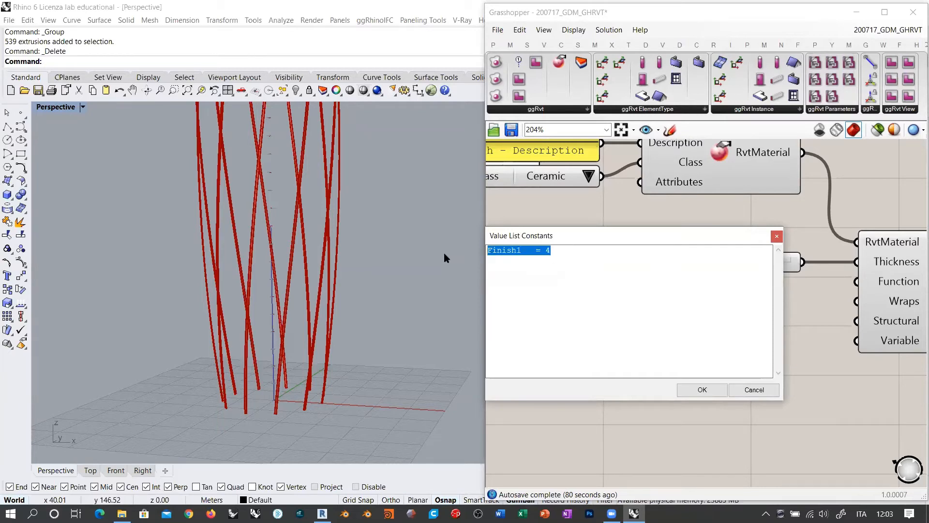
pyautogui.click(566, 283)
pyautogui.press('Return')
pyautogui.hotkey('ctrl', 'v')
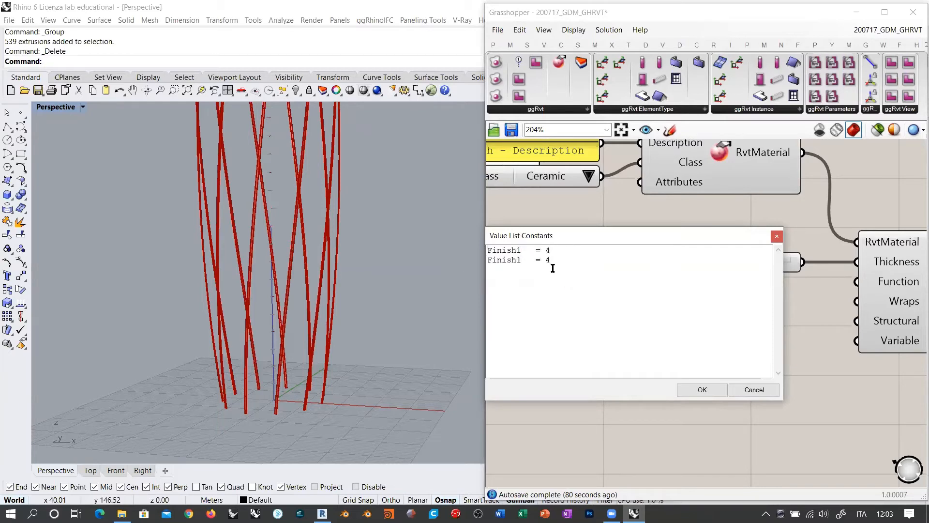
pyautogui.moveTo(517, 259); pyautogui.dragTo(562, 259)
pyautogui.write('2')
pyautogui.write('5')
pyautogui.click(716, 389)
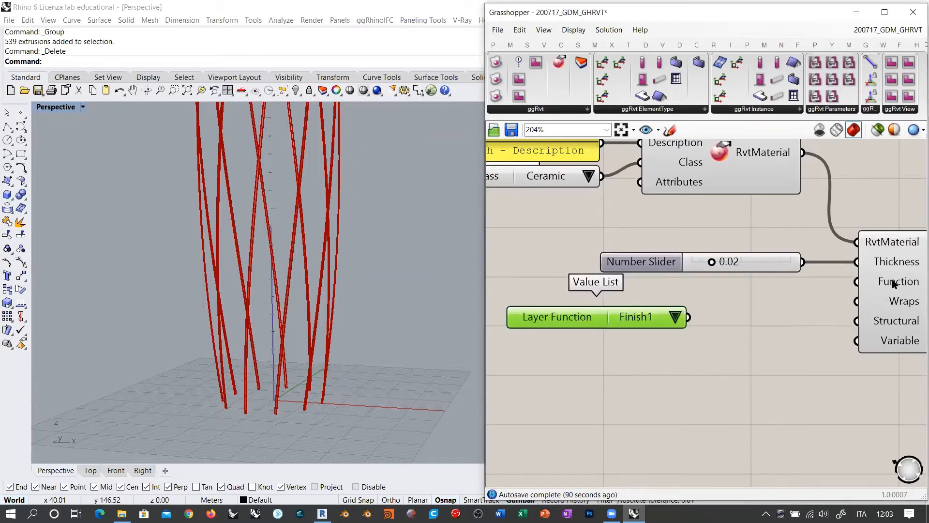
# Step: Check the Function input's option codes and correct the Layer Function constants to Finish1 = 3 and Finish2 = 4
pyautogui.moveTo(894, 283)
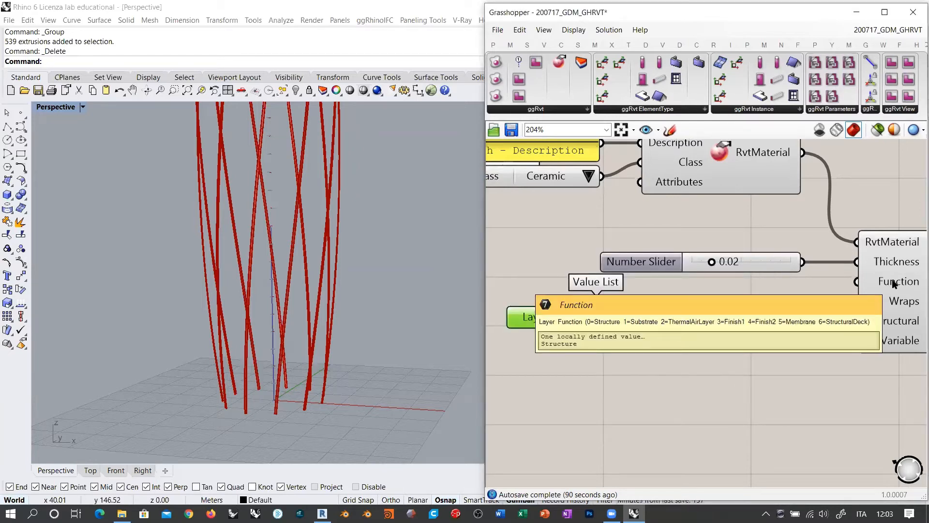
pyautogui.doubleClick(622, 315)
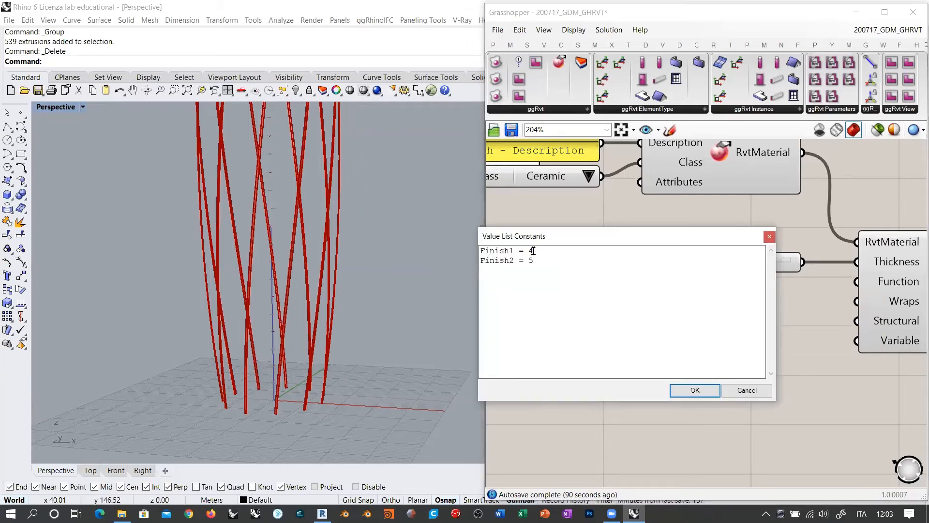
pyautogui.doubleClick(533, 251)
pyautogui.write('3')
pyautogui.doubleClick(531, 260)
pyautogui.write('4')
pyautogui.click(693, 390)
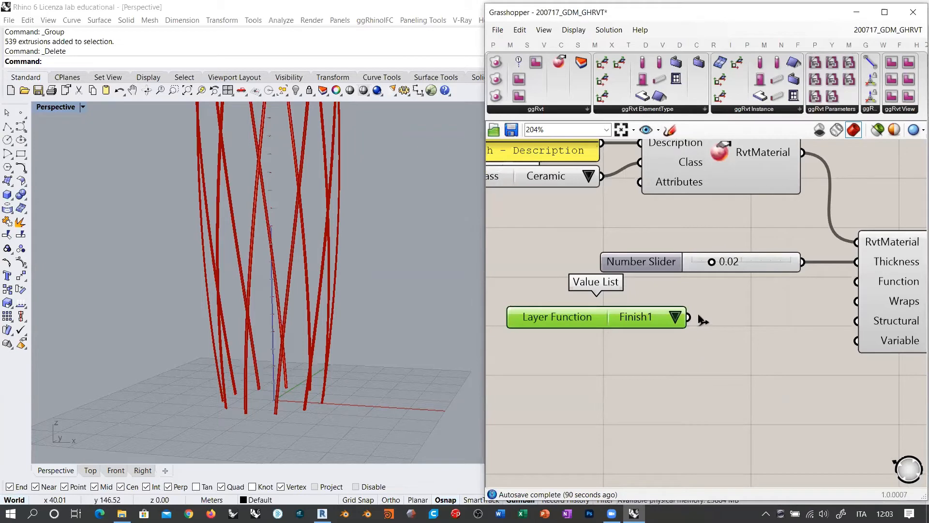
# Step: Connect the Layer Function list to the Function input of ggRvt MaterialLayer and place the list directly beneath the thickness slider
pyautogui.moveTo(688, 317); pyautogui.dragTo(857, 281)
pyautogui.moveTo(596, 322); pyautogui.dragTo(703, 289)
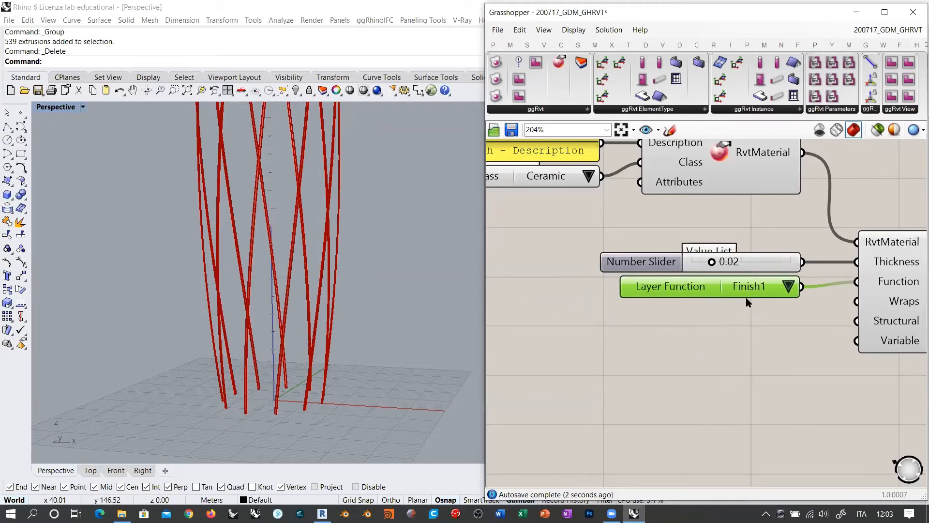
pyautogui.moveTo(703, 288); pyautogui.dragTo(623, 307, button='right')
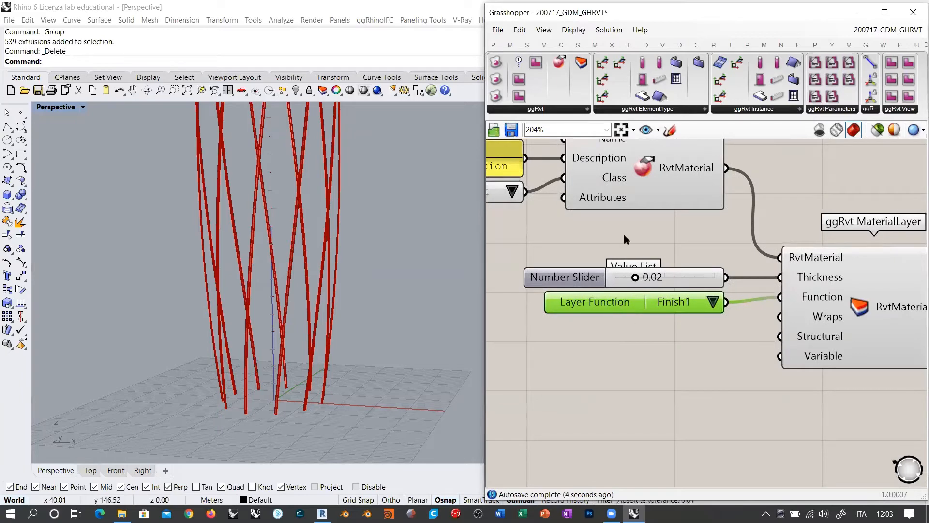
pyautogui.moveTo(623, 234); pyautogui.dragTo(636, 271, button='right')
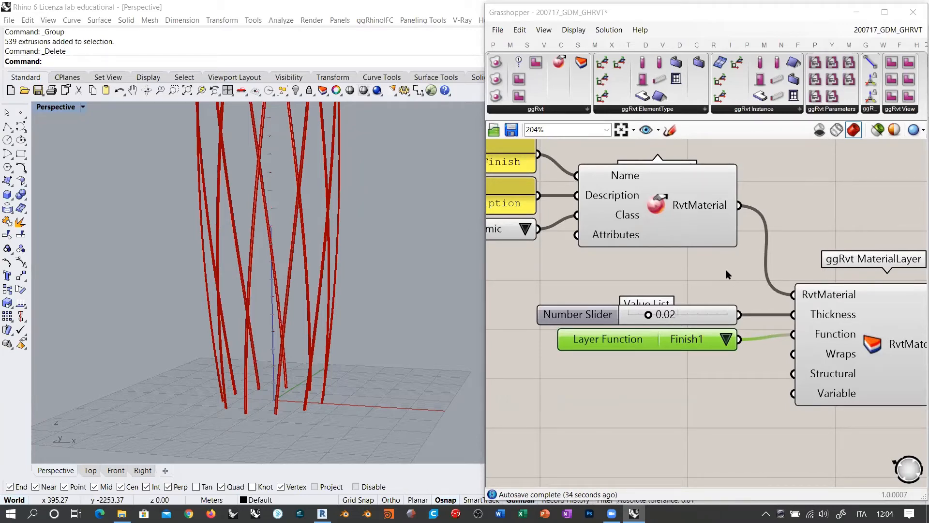
pyautogui.scroll(-3, 727, 270)
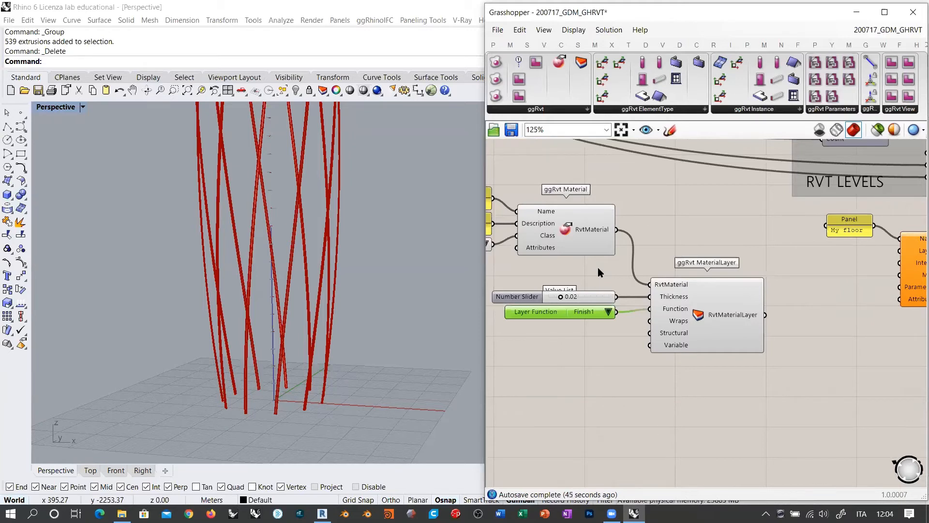
pyautogui.click(696, 232)
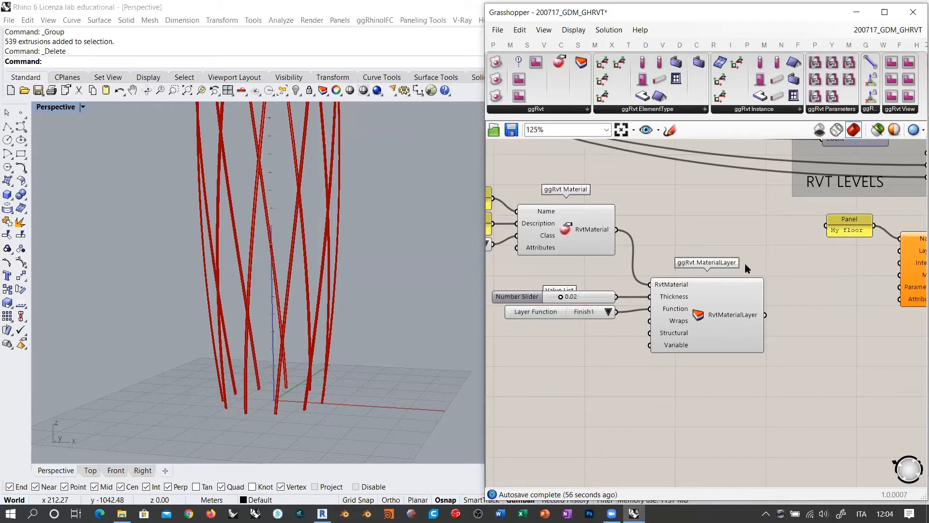
# Step: Examine the warning and the Layers input of ggRvt FloorType, and compare them with the ggRvt MaterialLayer component
pyautogui.moveTo(887, 251); pyautogui.dragTo(780, 262, button='right')
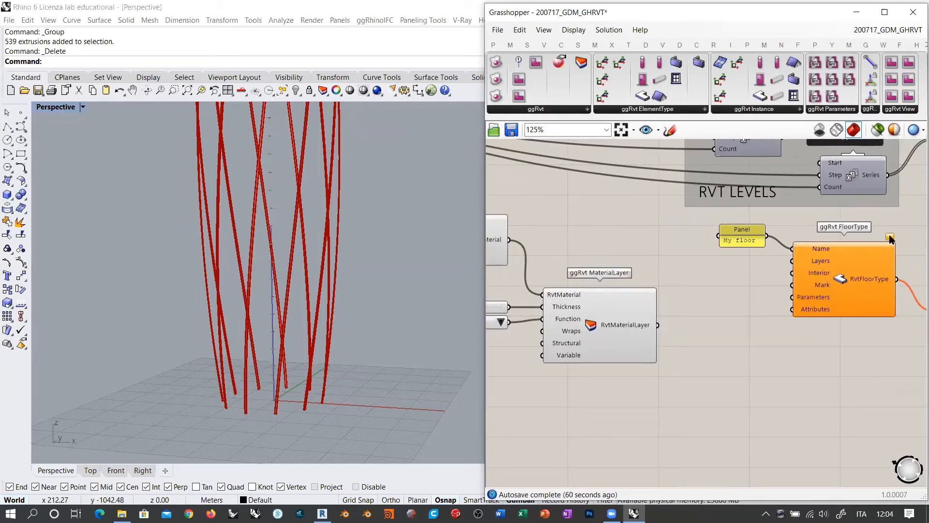
pyautogui.moveTo(890, 230)
pyautogui.moveTo(825, 264)
pyautogui.moveTo(560, 308); pyautogui.dragTo(660, 299, button='right')
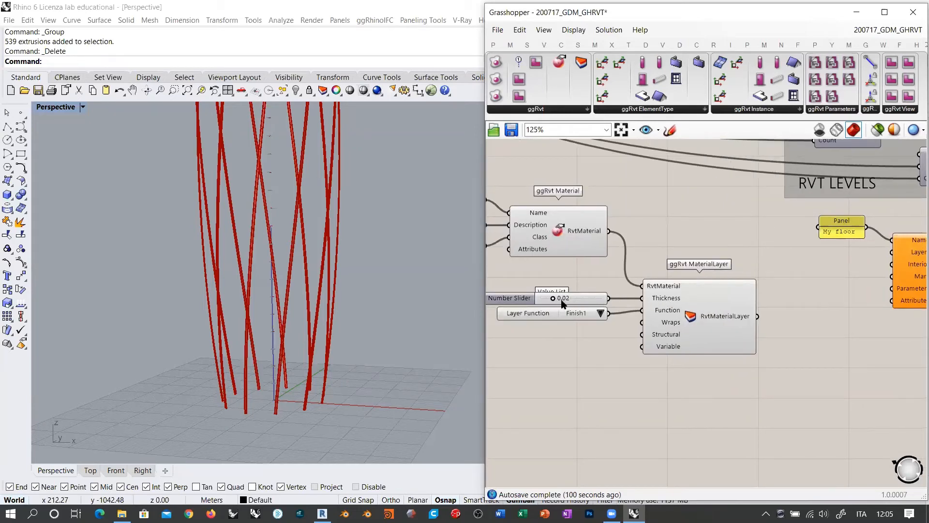
pyautogui.moveTo(832, 293); pyautogui.dragTo(704, 304, button='right')
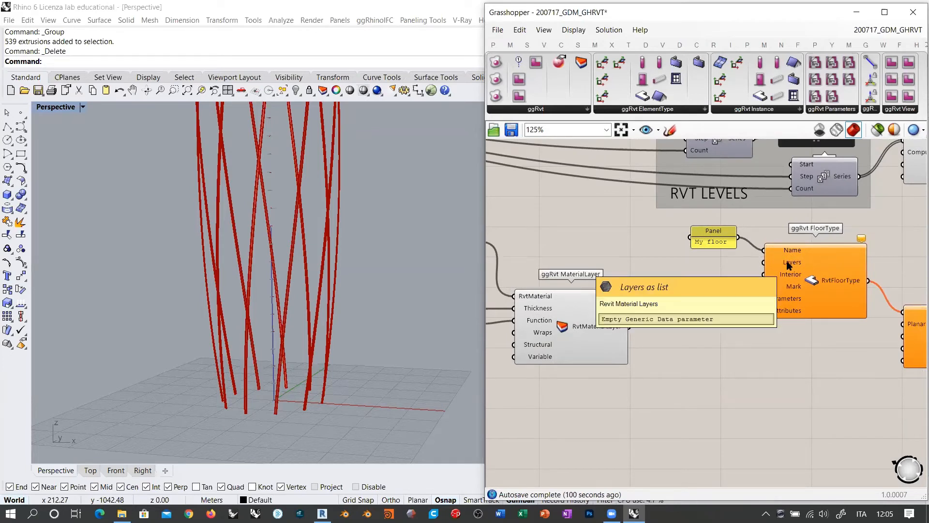
pyautogui.moveTo(621, 277); pyautogui.dragTo(718, 264, button='right')
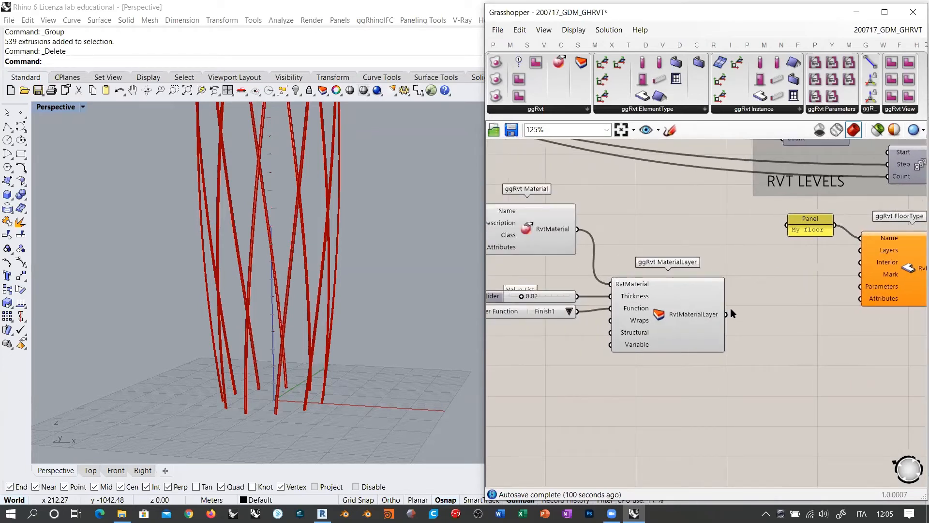
pyautogui.moveTo(862, 258); pyautogui.dragTo(827, 264, button='right')
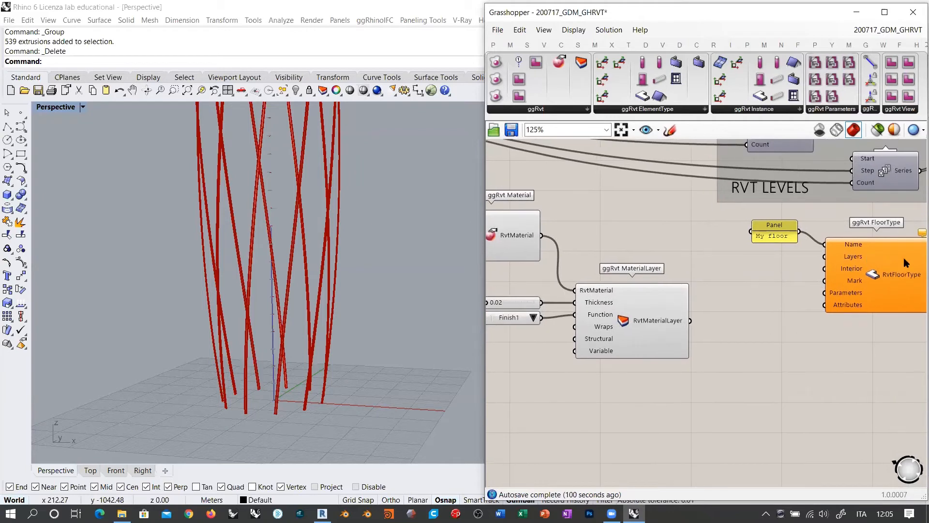
pyautogui.moveTo(600, 269); pyautogui.dragTo(670, 255, button='right')
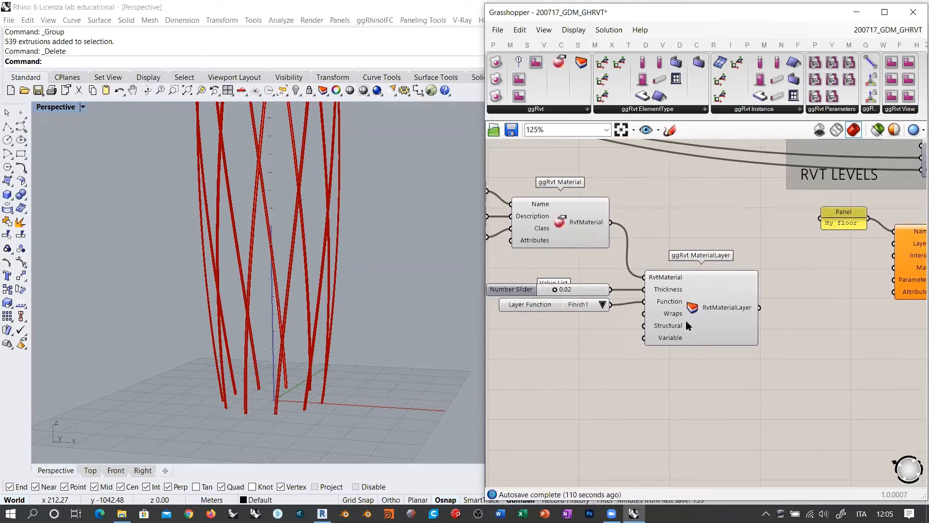
# Step: Disconnect the 0.02 slider from the Thickness input of ggRvt MaterialLayer, read the component's warning, and reconnect the slider
pyautogui.keyDown('ctrl'); pyautogui.moveTo(612, 290); pyautogui.dragTo(643, 291); pyautogui.keyUp('ctrl')
pyautogui.moveTo(751, 266)
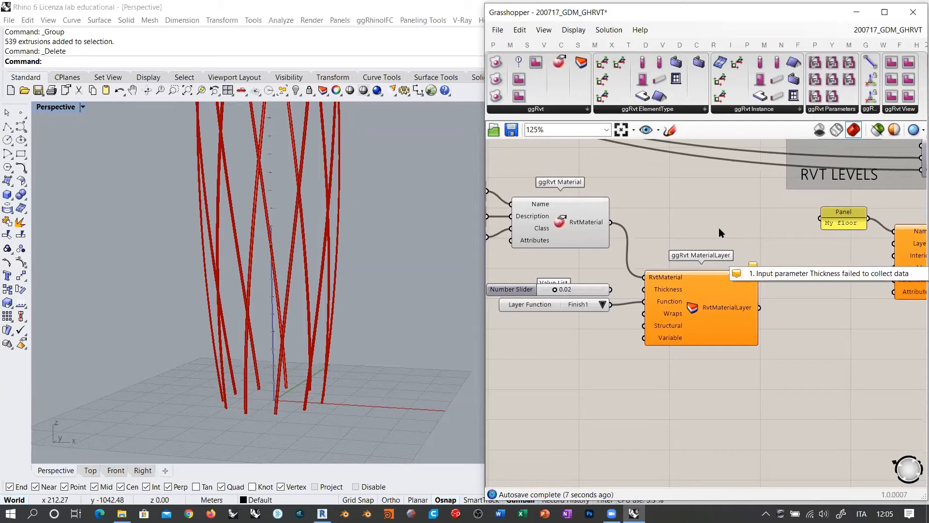
pyautogui.moveTo(611, 290); pyautogui.dragTo(645, 289)
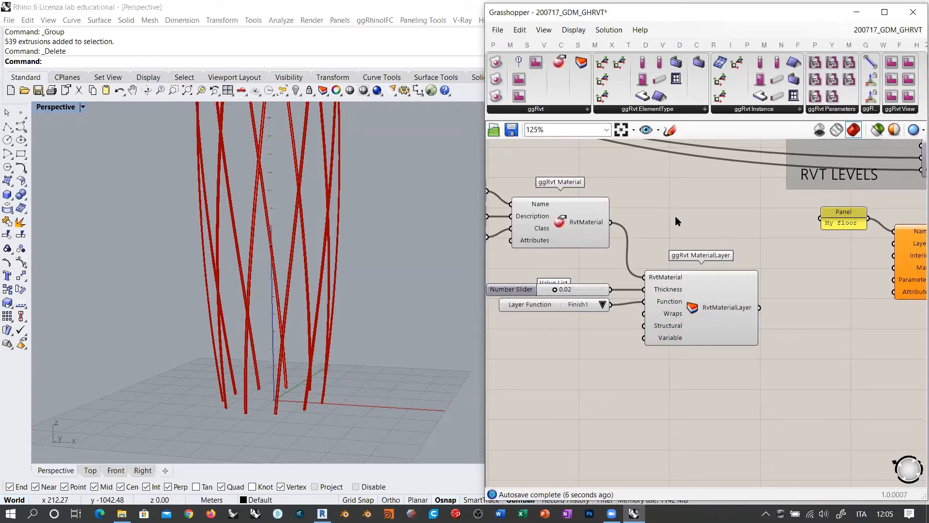
# Step: Move the ggRvt MaterialLayer component slightly closer to its inputs and deselect it
pyautogui.moveTo(812, 284); pyautogui.dragTo(761, 287, button='right')
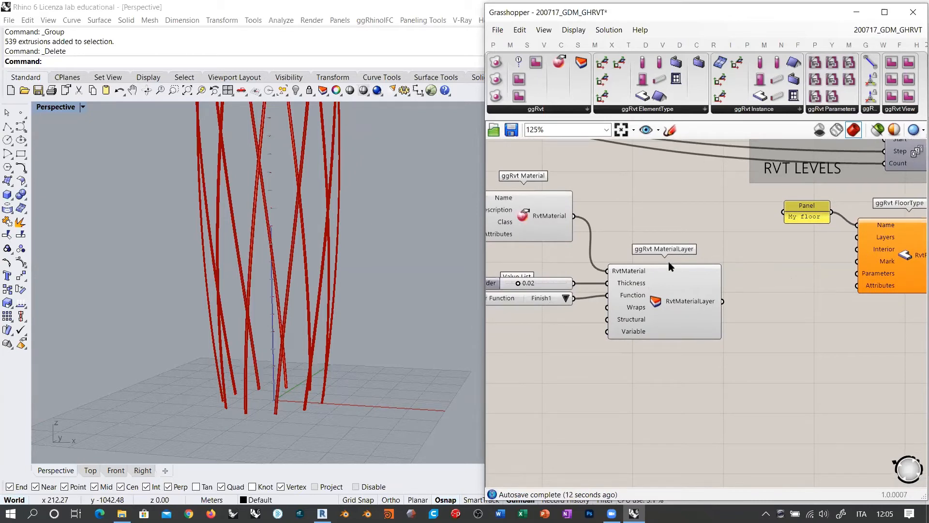
pyautogui.moveTo(661, 295); pyautogui.dragTo(652, 294)
pyautogui.click(634, 248)
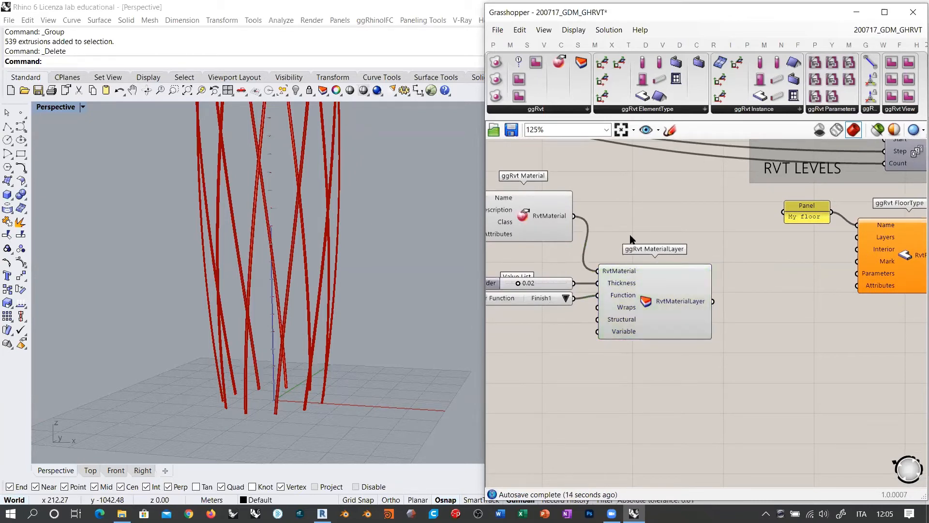
# Step: Review the ggRvt MaterialLayer component with its material, thickness and function inputs, and trace its output to the ggRvt FloorType component
pyautogui.moveTo(634, 240); pyautogui.dragTo(691, 225, button='right')
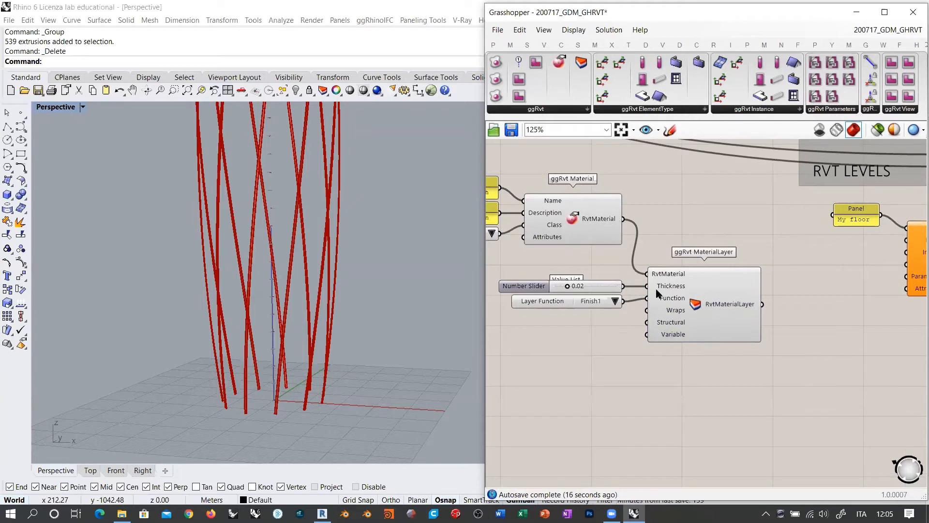
pyautogui.click(709, 306)
pyautogui.click(719, 369)
pyautogui.click(707, 308)
pyautogui.click(728, 363)
pyautogui.moveTo(677, 340); pyautogui.dragTo(764, 338, button='right')
pyautogui.moveTo(705, 319); pyautogui.dragTo(517, 165)
pyautogui.click(807, 390)
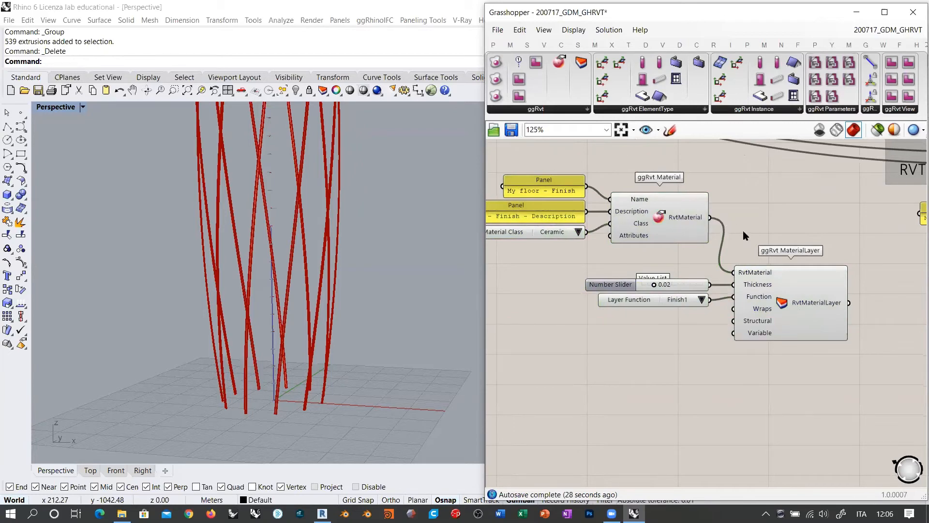
pyautogui.moveTo(832, 290); pyautogui.dragTo(736, 262, button='right')
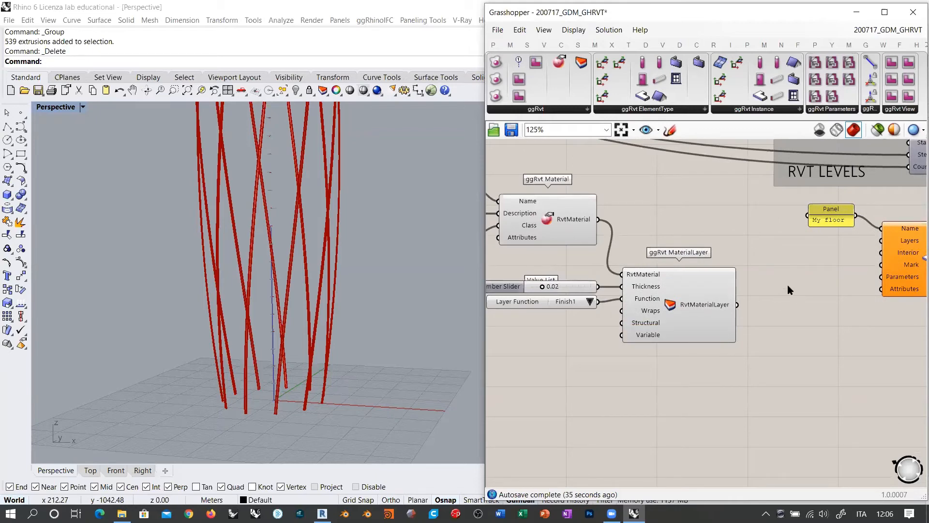
pyautogui.moveTo(788, 285); pyautogui.dragTo(668, 301, button='right')
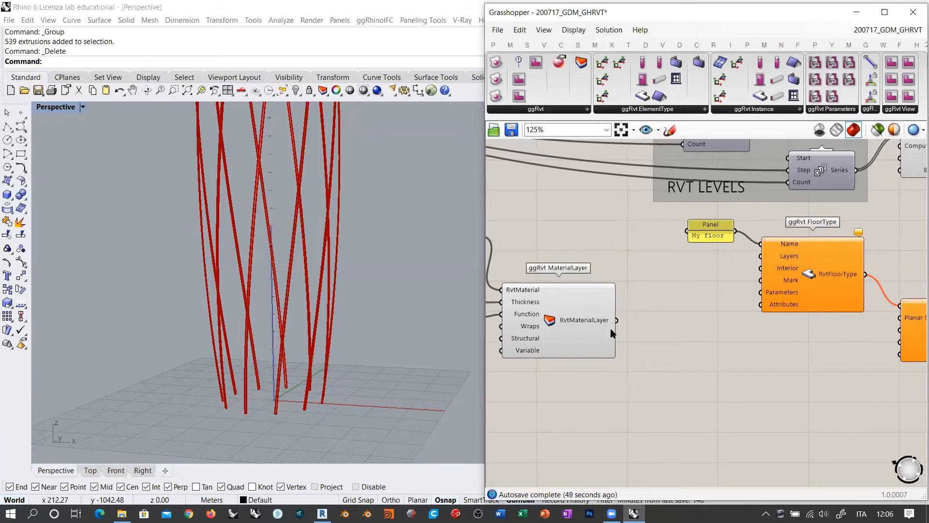
pyautogui.moveTo(616, 320); pyautogui.dragTo(731, 286)
# Step: Move the ggRvt MaterialLayer component together with its thickness slider and Layer Function list up against the ggRvt Material component
pyautogui.moveTo(574, 268); pyautogui.dragTo(782, 245, button='right')
pyautogui.scroll(2, 768, 248)
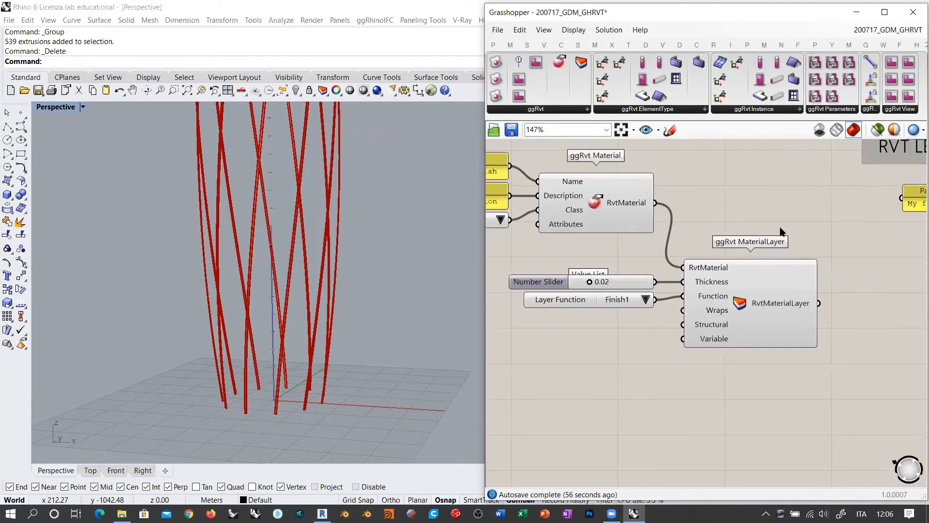
pyautogui.moveTo(784, 398); pyautogui.dragTo(557, 267)
pyautogui.moveTo(750, 300); pyautogui.dragTo(750, 263)
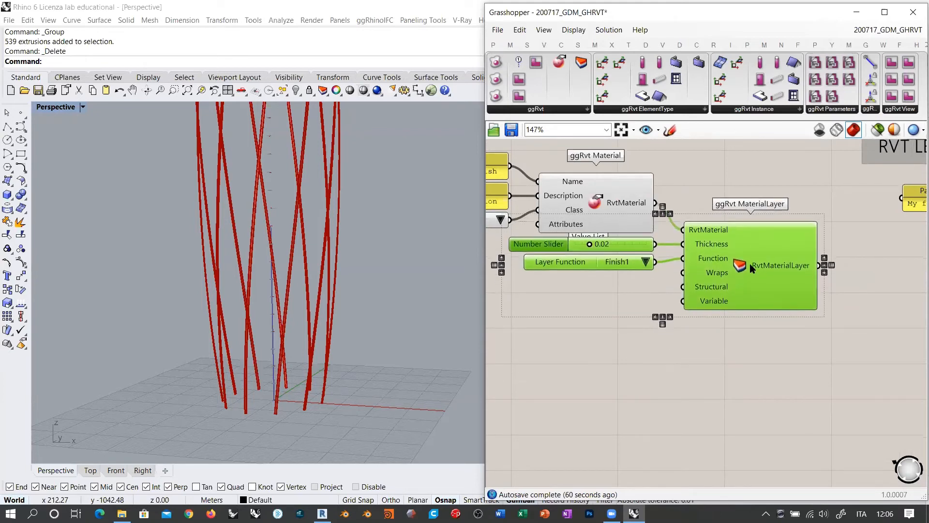
pyautogui.press('Escape')
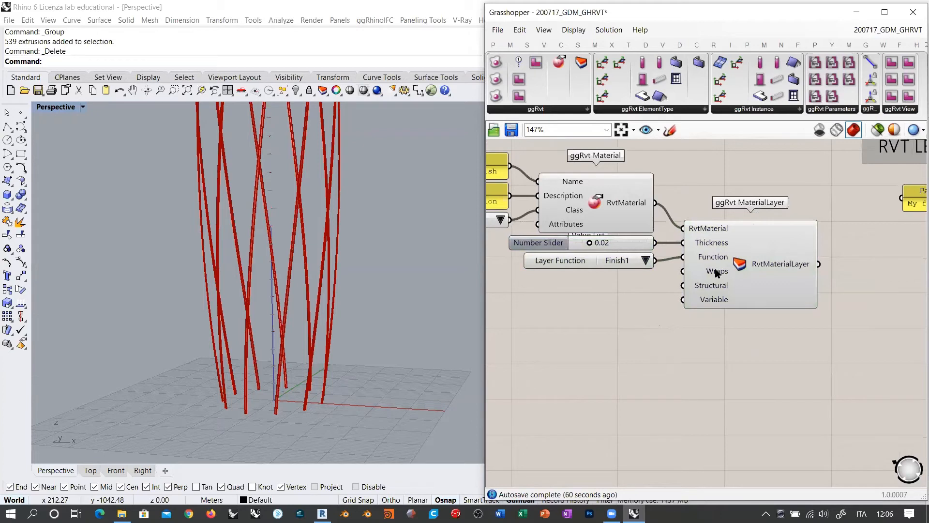
pyautogui.moveTo(715, 270)
pyautogui.moveTo(713, 288)
pyautogui.moveTo(508, 397); pyautogui.dragTo(647, 398)
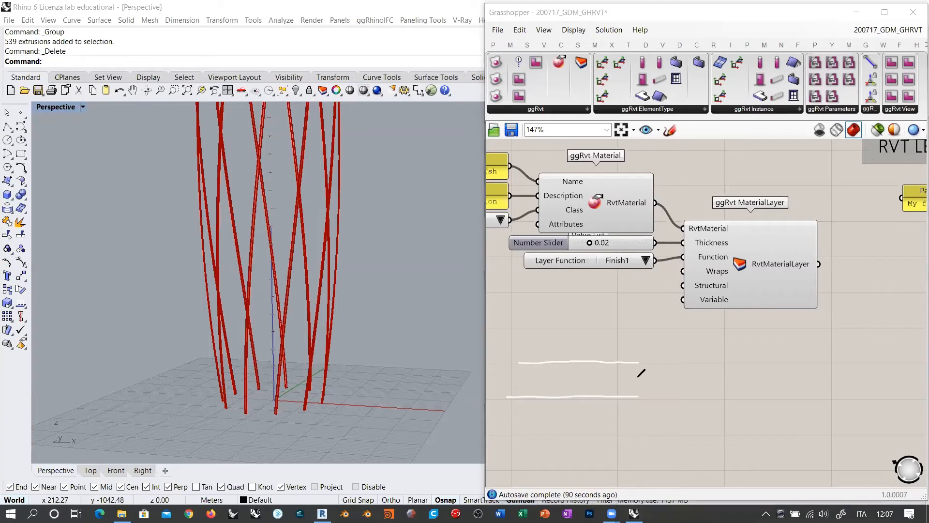
pyautogui.moveTo(519, 362); pyautogui.dragTo(639, 362)
pyautogui.moveTo(643, 363); pyautogui.dragTo(644, 396)
pyautogui.moveTo(624, 274)
pyautogui.mouseDown()
pyautogui.moveTo(623, 354)
pyautogui.moveTo(632, 358)
pyautogui.mouseUp()
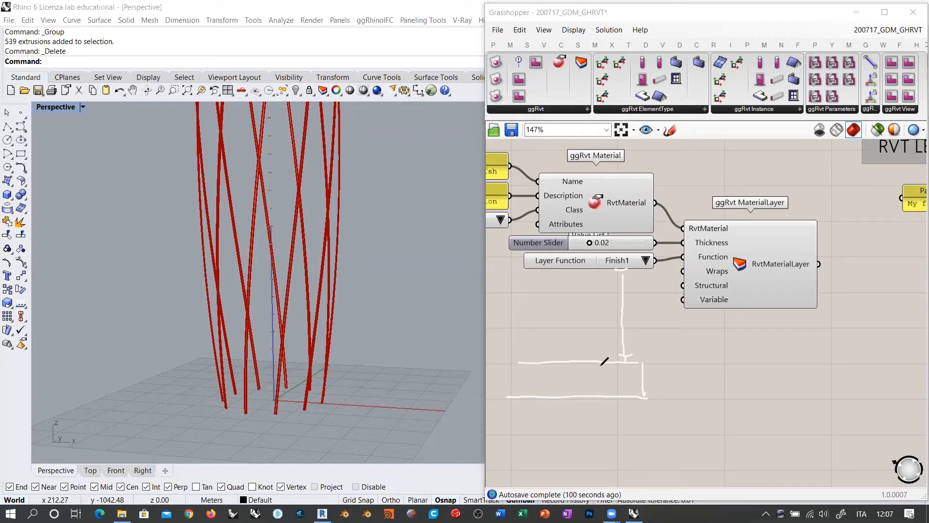
pyautogui.moveTo(517, 367); pyautogui.dragTo(631, 369)
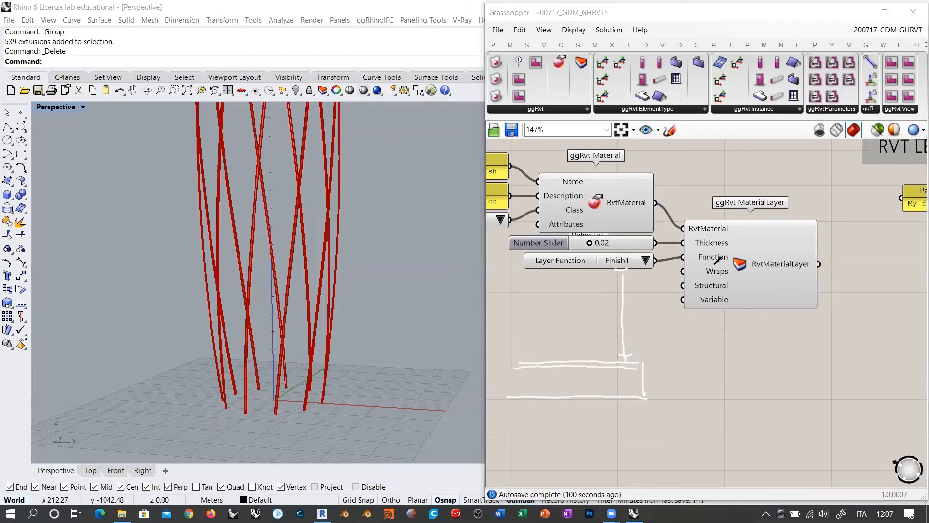
pyautogui.moveTo(729, 264); pyautogui.dragTo(726, 265)
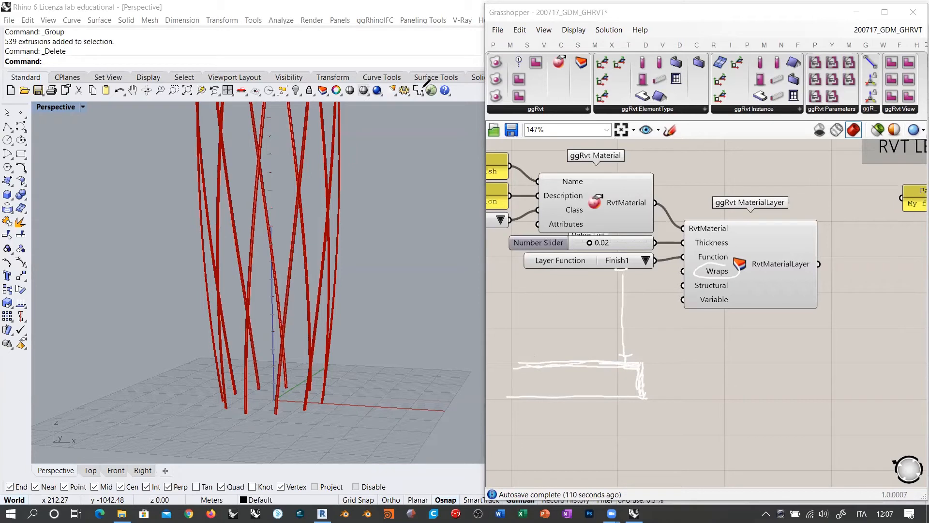
pyautogui.press('Escape')
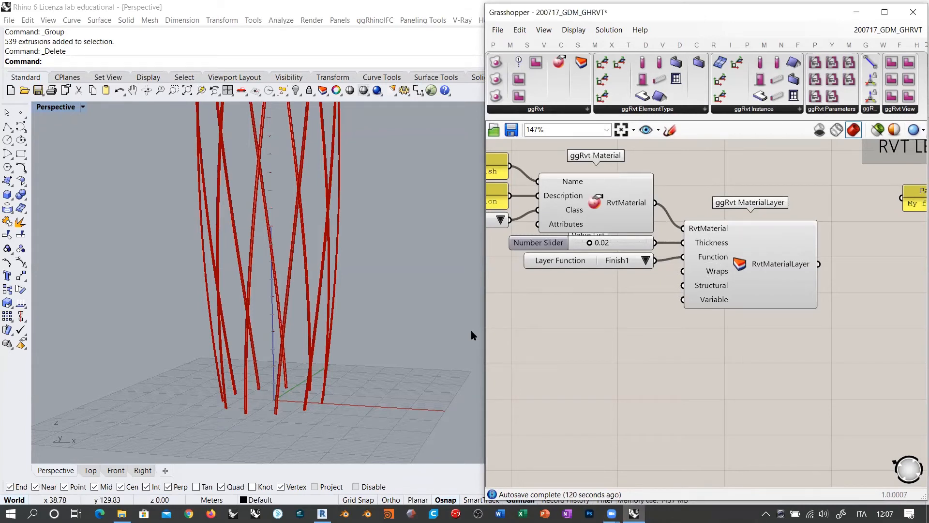
# Step: Add two Boolean Toggles to ggRvt MaterialLayer, True connected to Wraps and False connected to Structural
pyautogui.moveTo(708, 274)
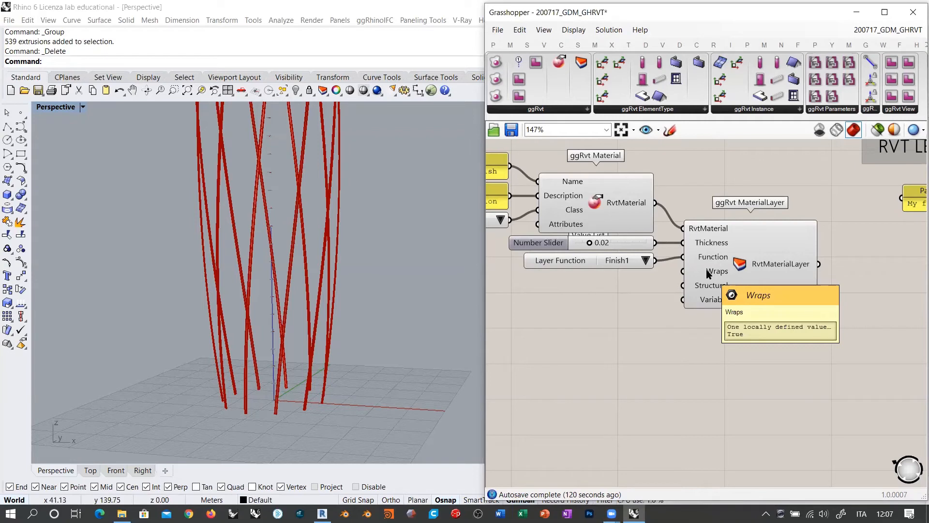
pyautogui.doubleClick(614, 289)
pyautogui.write('toggle')
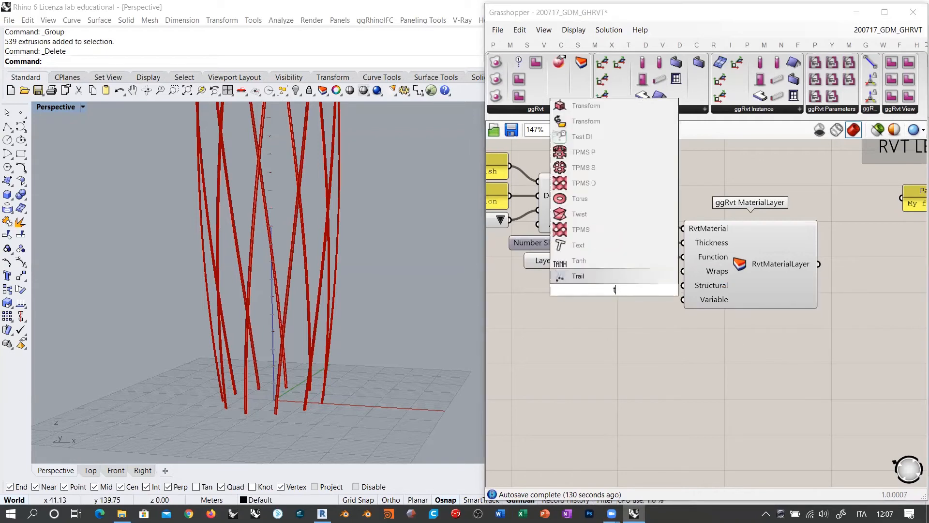
pyautogui.click(596, 274)
pyautogui.click(634, 291)
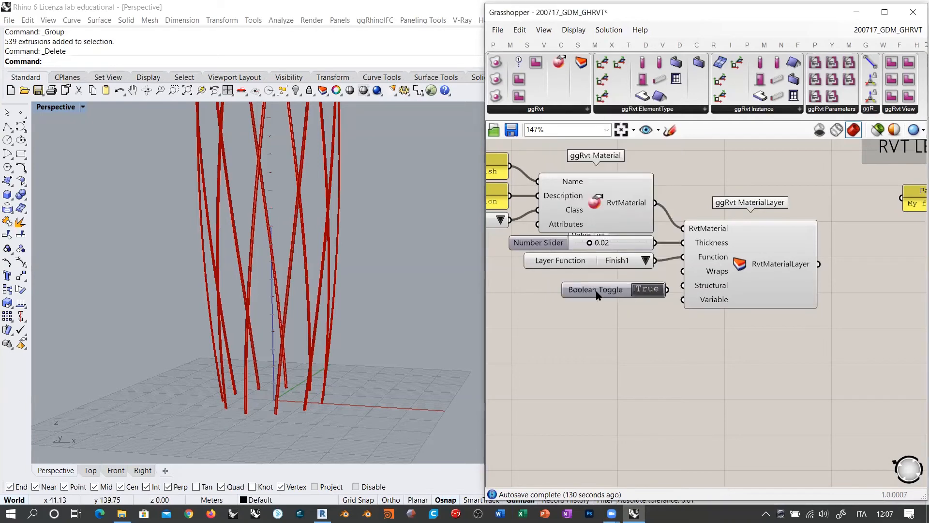
pyautogui.moveTo(598, 293); pyautogui.dragTo(586, 282)
pyautogui.moveTo(668, 278); pyautogui.dragTo(683, 272)
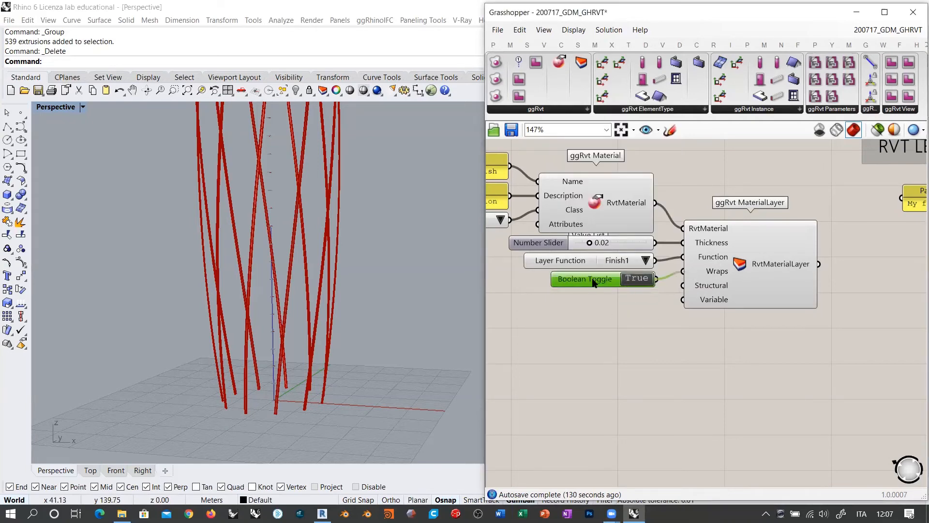
pyautogui.keyDown('alt'); pyautogui.moveTo(597, 280); pyautogui.dragTo(599, 300); pyautogui.keyUp('alt')
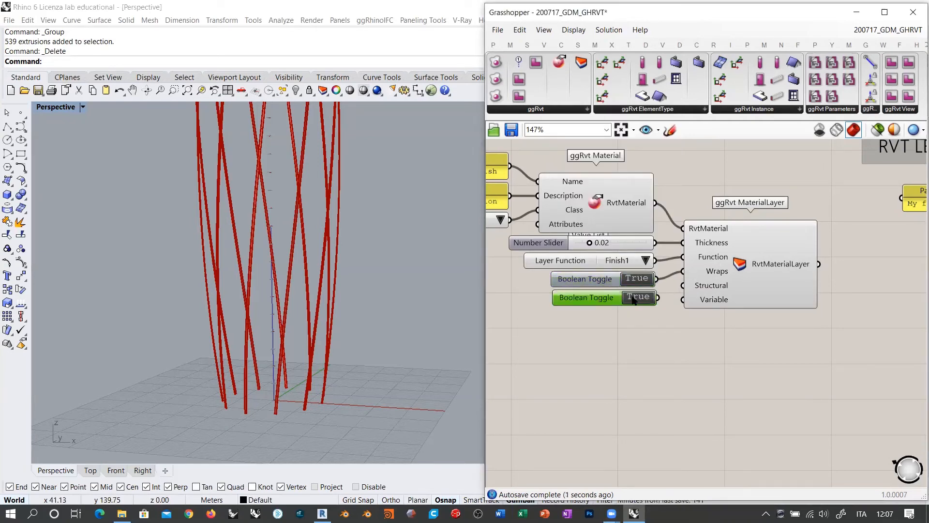
pyautogui.click(638, 297)
# Step: Align the ggRvt Material component, slider, function list and toggles along their right edges, and move ggRvt MaterialLayer closer to them
pyautogui.moveTo(635, 328); pyautogui.dragTo(588, 167)
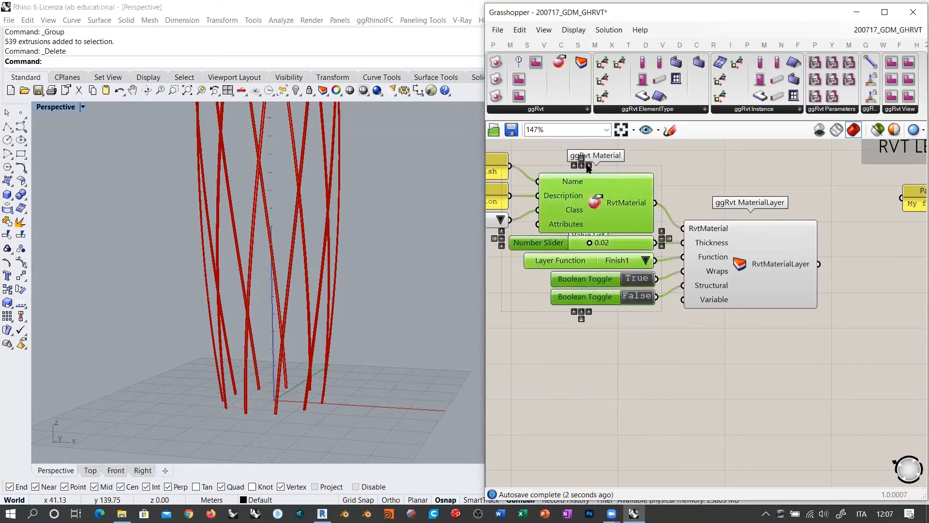
pyautogui.click(588, 166)
pyautogui.click(678, 186)
pyautogui.moveTo(742, 265); pyautogui.dragTo(732, 265)
# Step: Connect the RvtMaterialLayer output to the Layers input of the ggRvt FloorType component
pyautogui.scroll(-3, 656, 202)
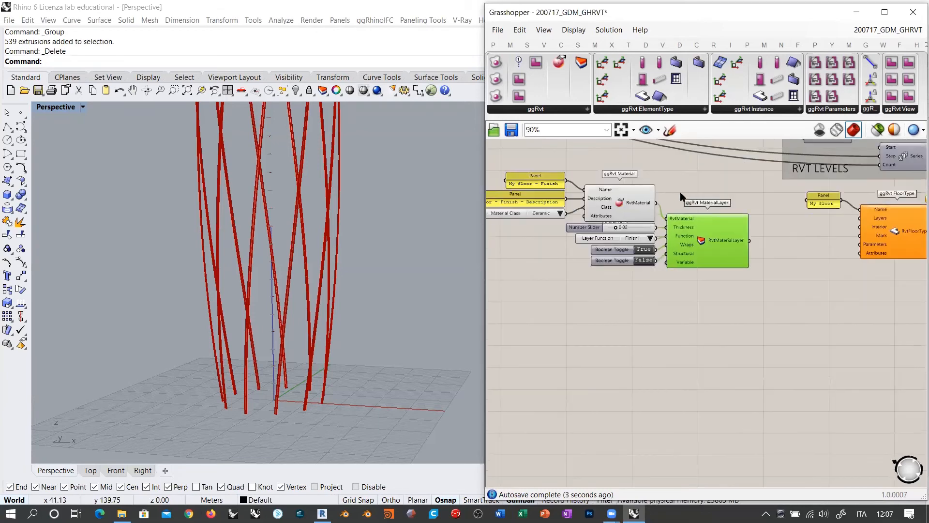
pyautogui.moveTo(722, 218); pyautogui.dragTo(728, 238, button='right')
pyautogui.scroll(2, 726, 240)
pyautogui.moveTo(765, 264); pyautogui.dragTo(654, 248, button='right')
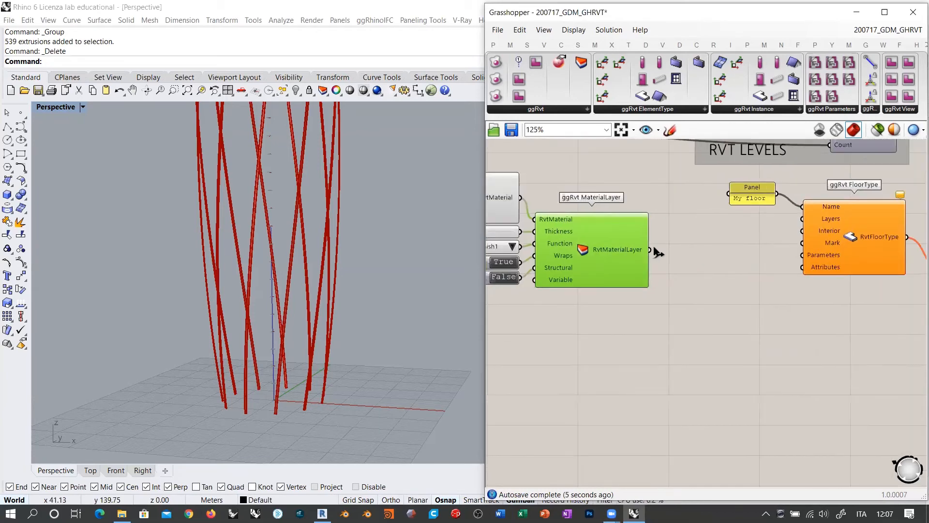
pyautogui.moveTo(651, 249); pyautogui.dragTo(799, 219)
# Step: Follow the floor type to the ggRvt Floor component and examine its warning and remaining inputs
pyautogui.moveTo(881, 234); pyautogui.dragTo(661, 242, button='right')
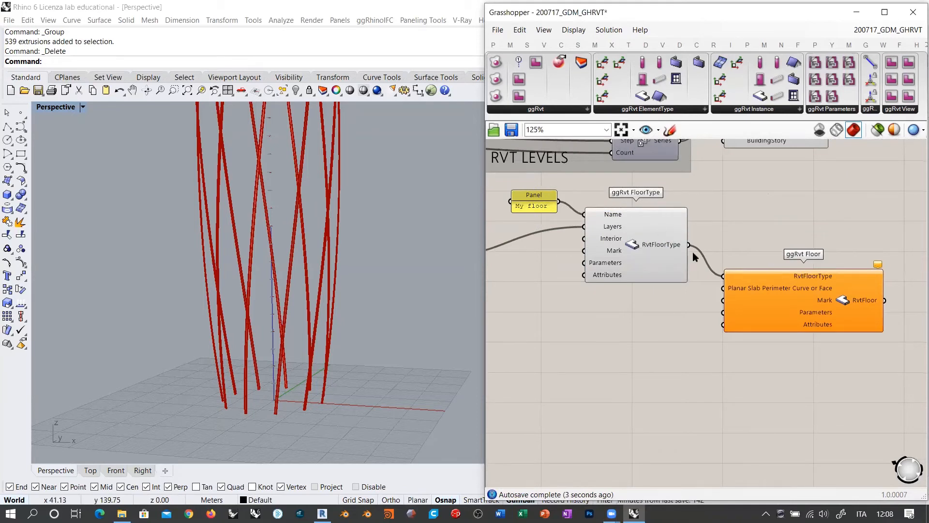
pyautogui.moveTo(801, 265); pyautogui.dragTo(669, 232, button='right')
pyautogui.scroll(2, 742, 237)
pyautogui.moveTo(749, 235)
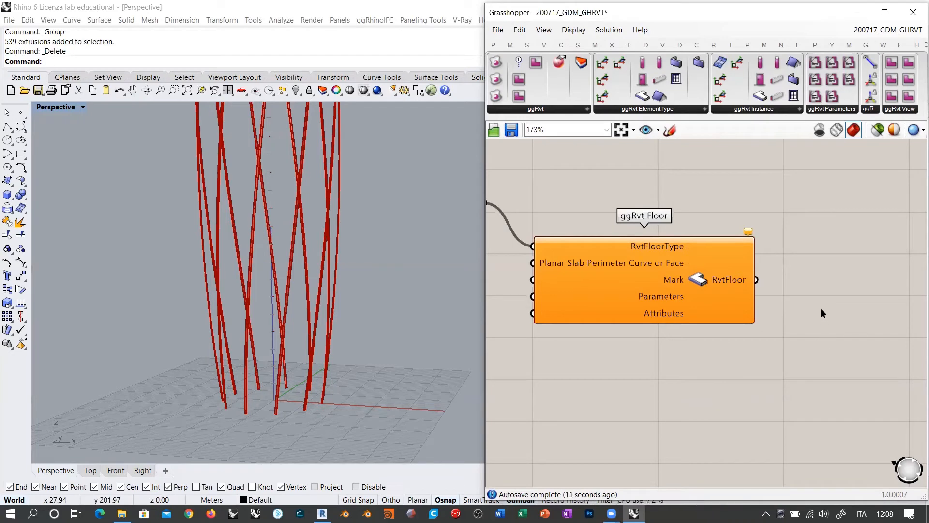
pyautogui.scroll(-2, 821, 308)
pyautogui.moveTo(641, 366); pyautogui.dragTo(703, 381, button='right')
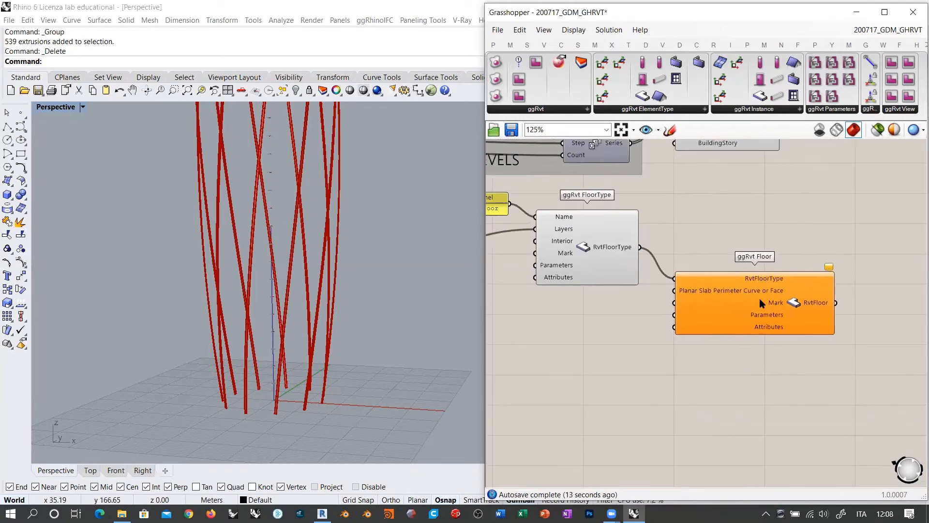
# Step: Compare the Scale and Rotate components as sources of the floor outlines, and turn on the preview of the Rotate component
pyautogui.click(790, 317)
pyautogui.scroll(-4, 817, 312)
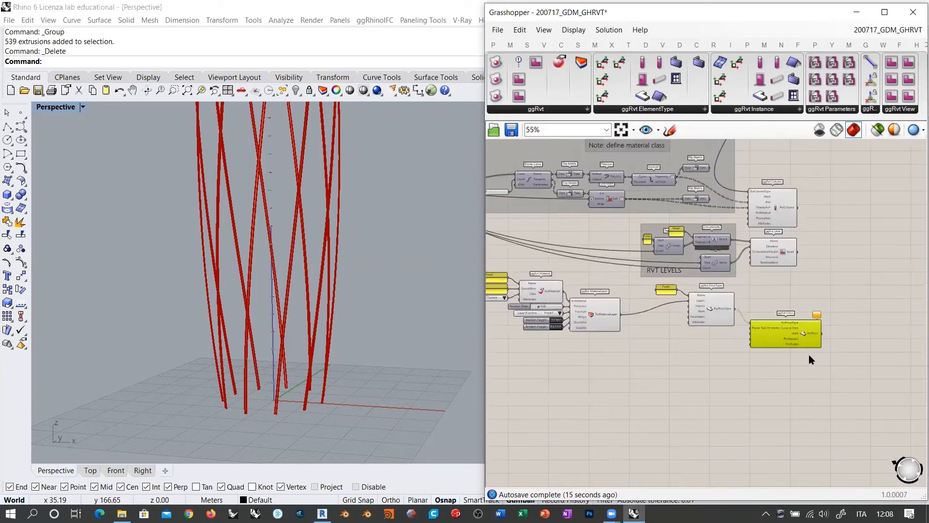
pyautogui.moveTo(731, 343); pyautogui.dragTo(751, 338, button='right')
pyautogui.scroll(5, 614, 273)
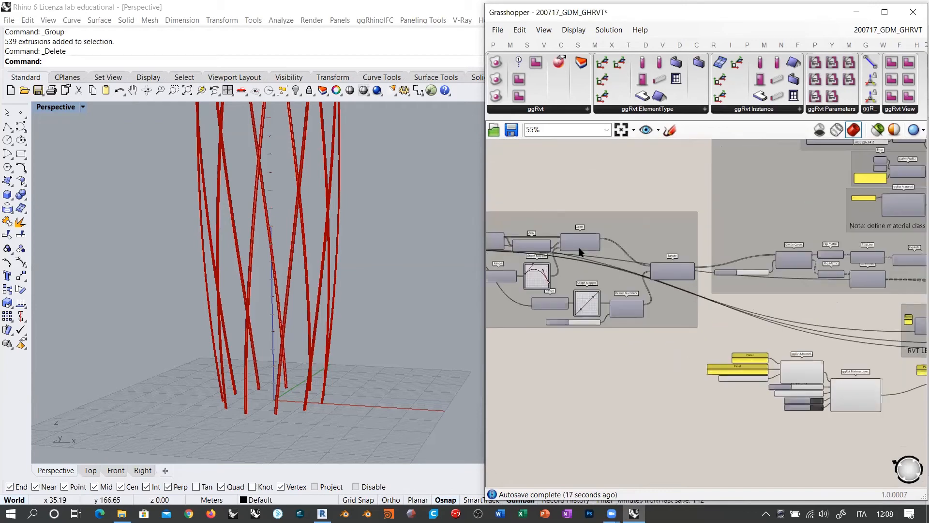
pyautogui.click(580, 238)
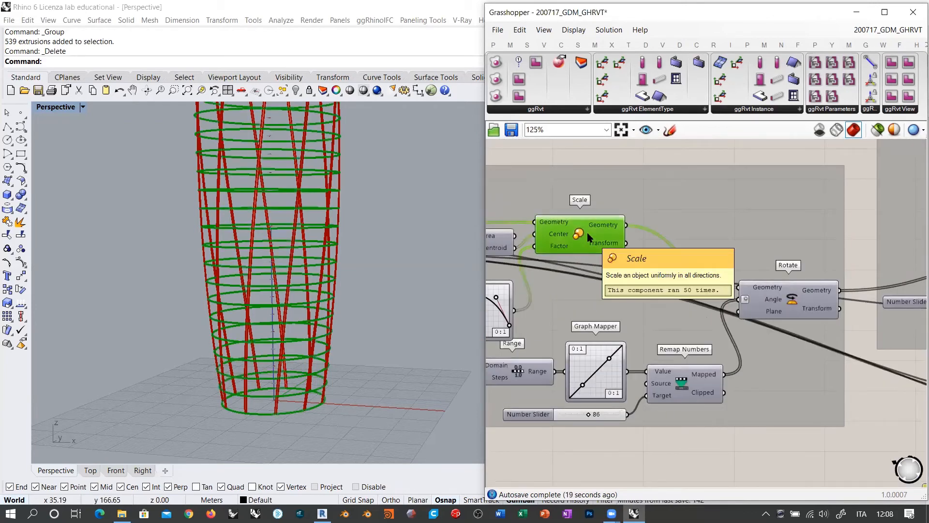
pyautogui.click(794, 301)
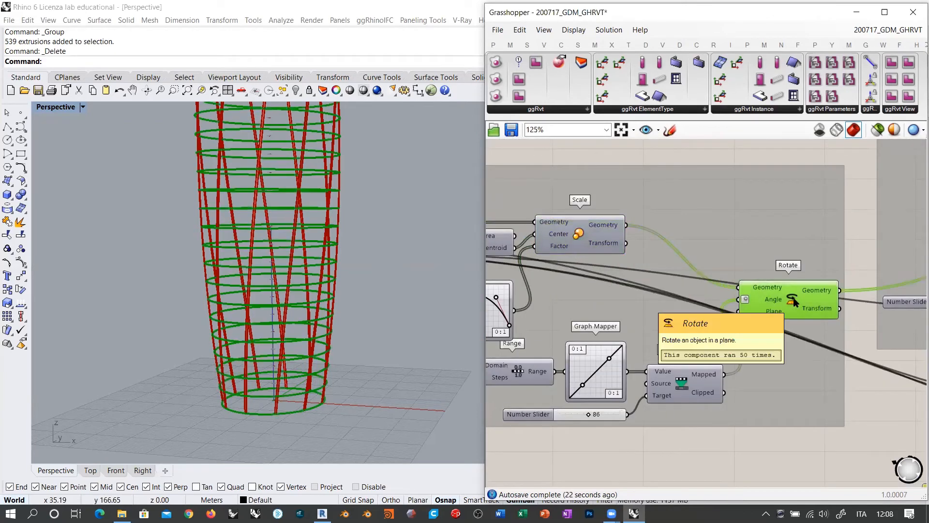
pyautogui.hotkey('ctrl', 'q')
pyautogui.hotkey('ctrl', 'q')
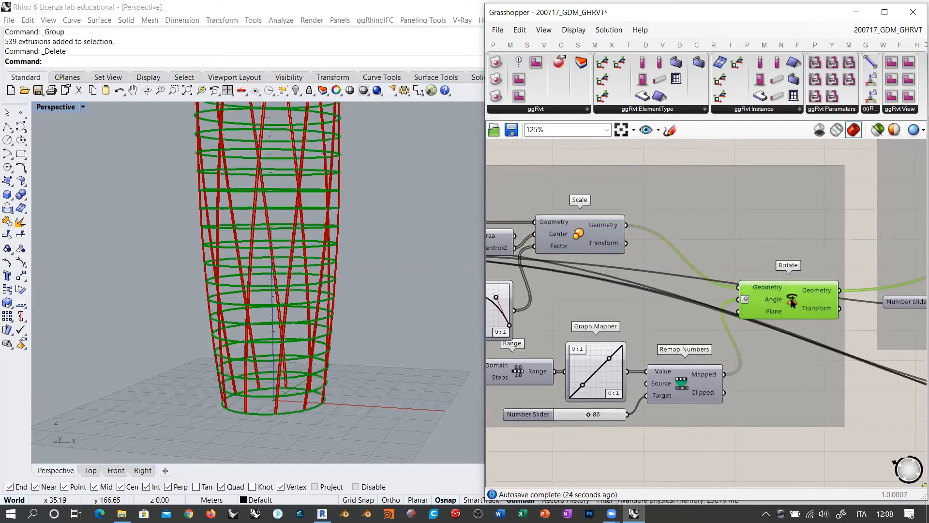
pyautogui.hotkey('ctrl', 'd')
# Step: Inspect closely in the Perspective view how the column bases sit on the lowest floor outline
pyautogui.moveTo(327, 404); pyautogui.dragTo(327, 363, button='right')
pyautogui.scroll(3, 328, 370)
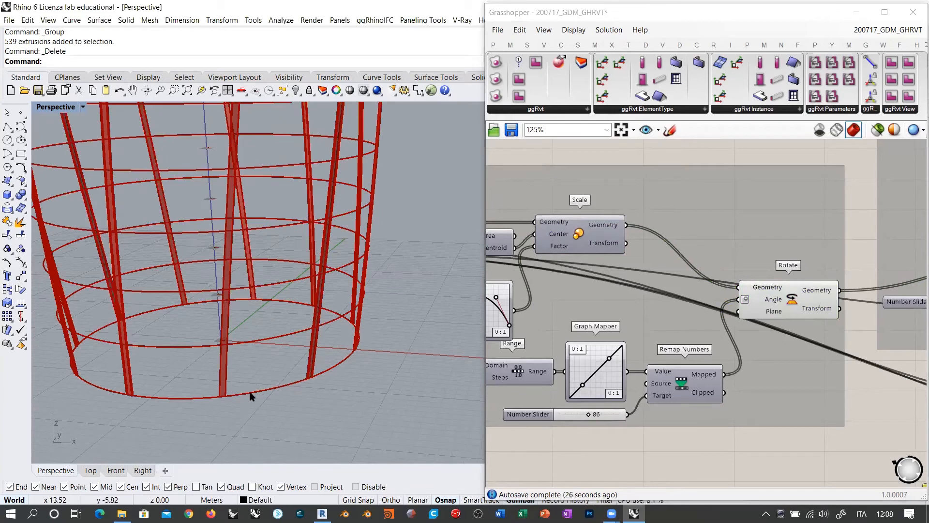
pyautogui.scroll(4, 251, 395)
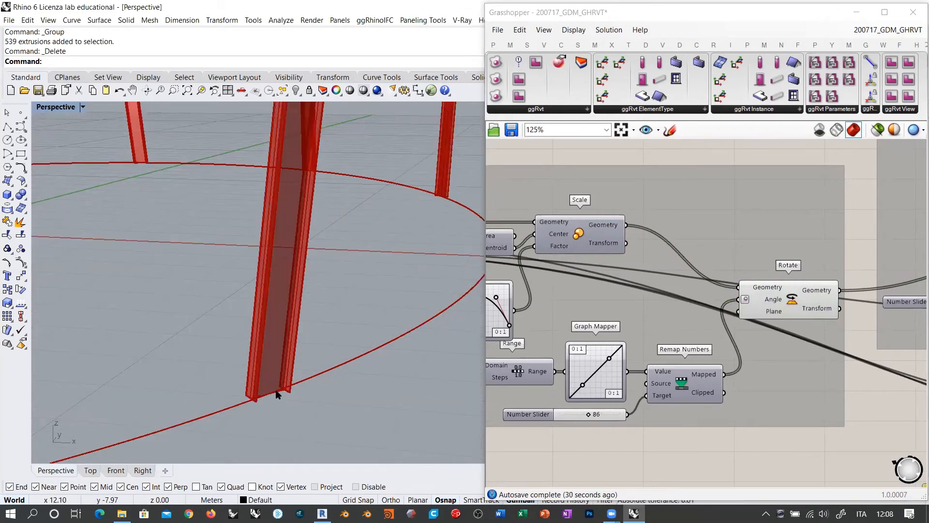
pyautogui.scroll(-5, 257, 401)
pyautogui.scroll(3, 266, 400)
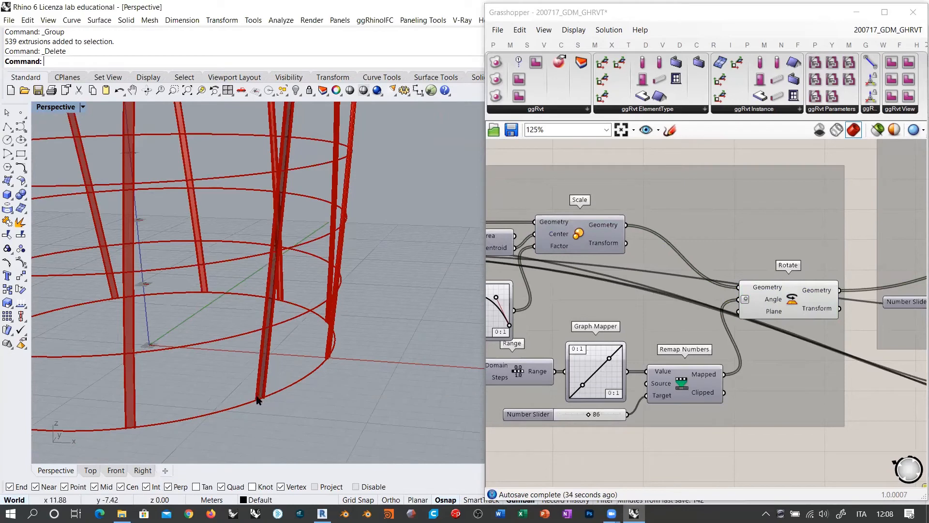
# Step: Add an Offset Curve component below Rotate, feed the rotated geometry into its Curve input, and hide the Rotate preview
pyautogui.moveTo(889, 362); pyautogui.dragTo(691, 300, button='right')
pyautogui.doubleClick(696, 379)
pyautogui.write('off')
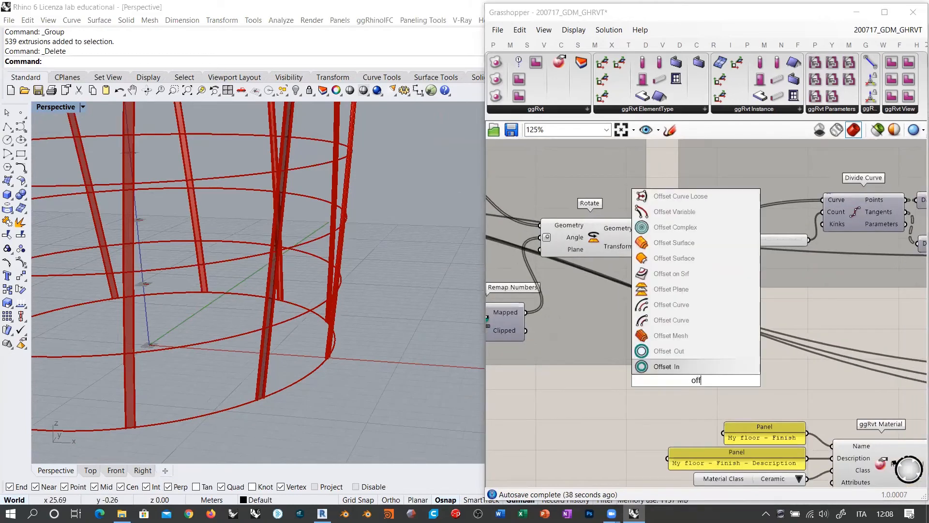
pyautogui.click(672, 305)
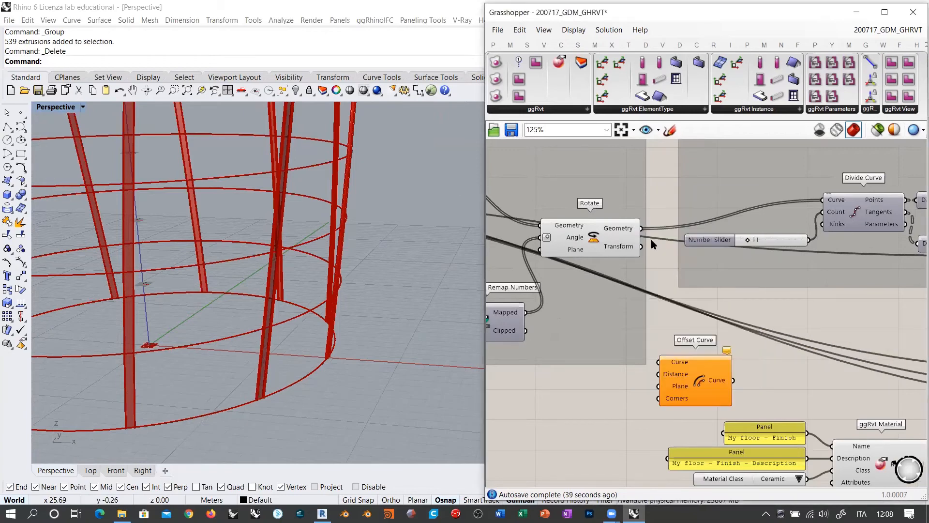
pyautogui.moveTo(641, 228); pyautogui.dragTo(658, 361)
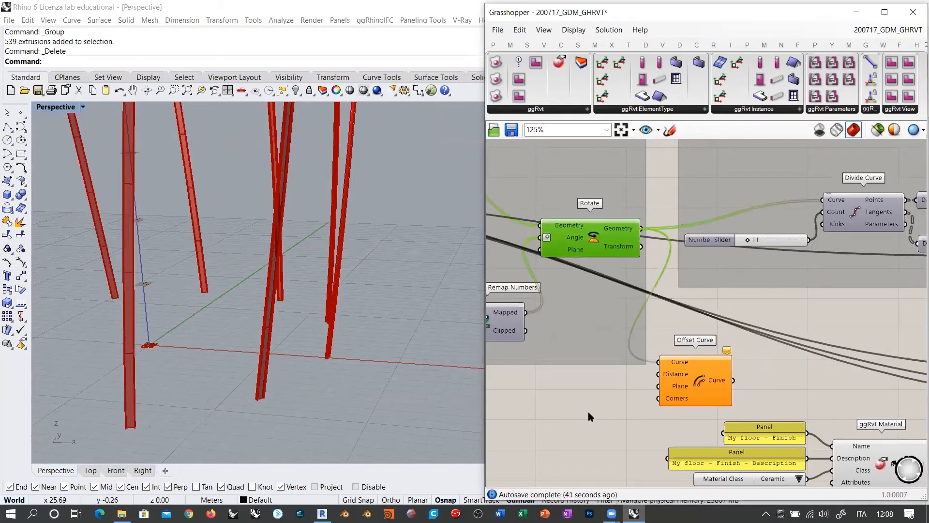
pyautogui.scroll(-5, 613, 394)
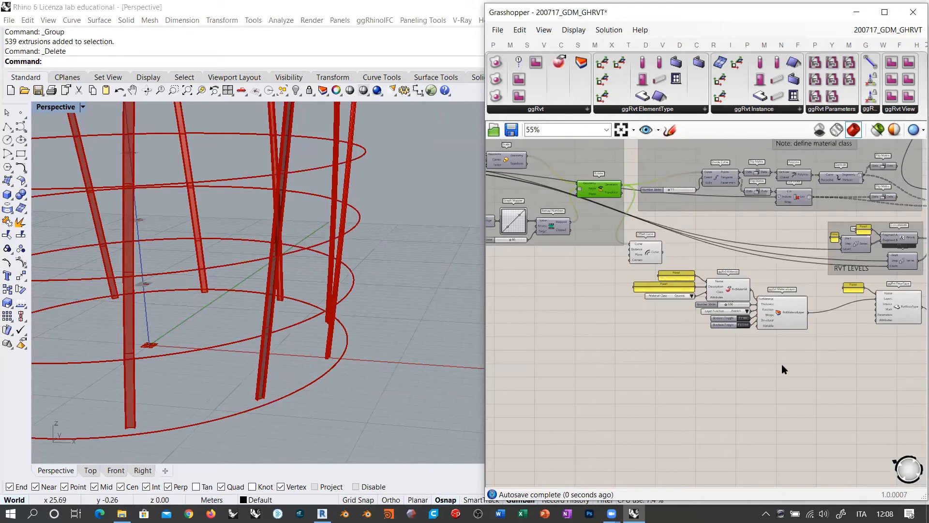
# Step: Move the Offset Curve component below ggRvt FloorType and feed its Distance input from a new number slider set to 0.50
pyautogui.moveTo(647, 254); pyautogui.dragTo(865, 354)
pyautogui.moveTo(865, 355); pyautogui.dragTo(581, 382, button='right')
pyautogui.scroll(3, 586, 382)
pyautogui.moveTo(581, 371); pyautogui.dragTo(644, 344)
pyautogui.click(658, 391)
pyautogui.scroll(5, 716, 354)
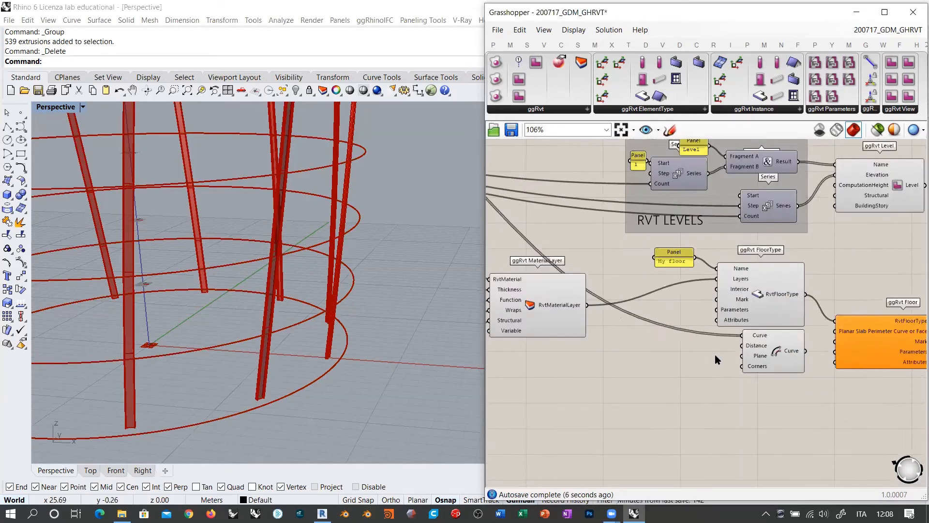
pyautogui.doubleClick(708, 352)
pyautogui.write('0.50')
pyautogui.press('Return')
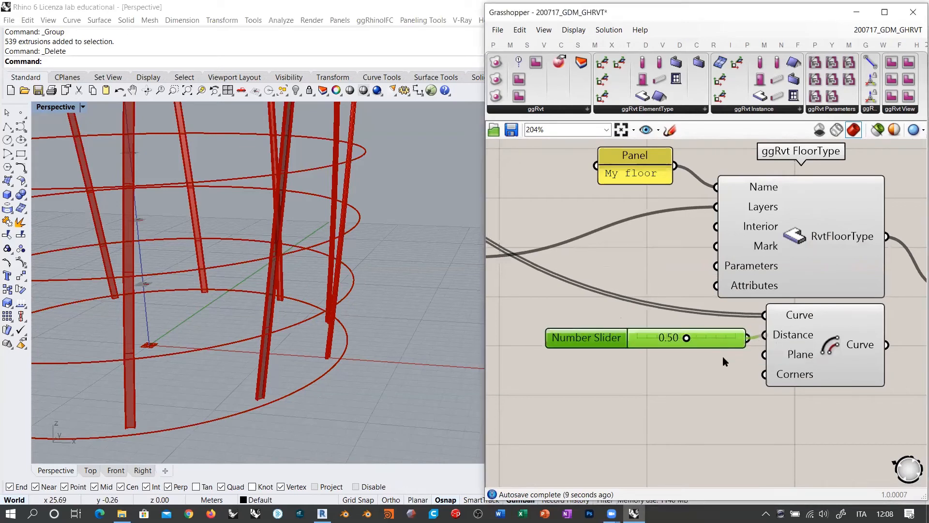
pyautogui.click(697, 371)
pyautogui.moveTo(715, 341); pyautogui.dragTo(721, 338)
pyautogui.click(736, 345)
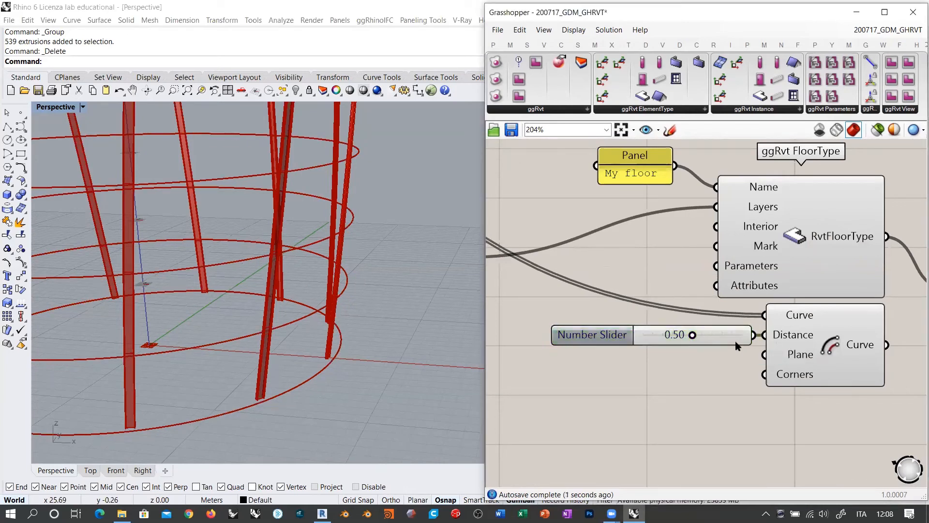
# Step: Hide the Offset Curve preview and feed its resulting curve into the Planar Slab Perimeter Curve or Face input of ggRvt Floor
pyautogui.moveTo(736, 342); pyautogui.dragTo(562, 377, button='right')
pyautogui.scroll(-2, 561, 381)
pyautogui.moveTo(759, 374); pyautogui.dragTo(672, 337, button='right')
pyautogui.click(721, 314)
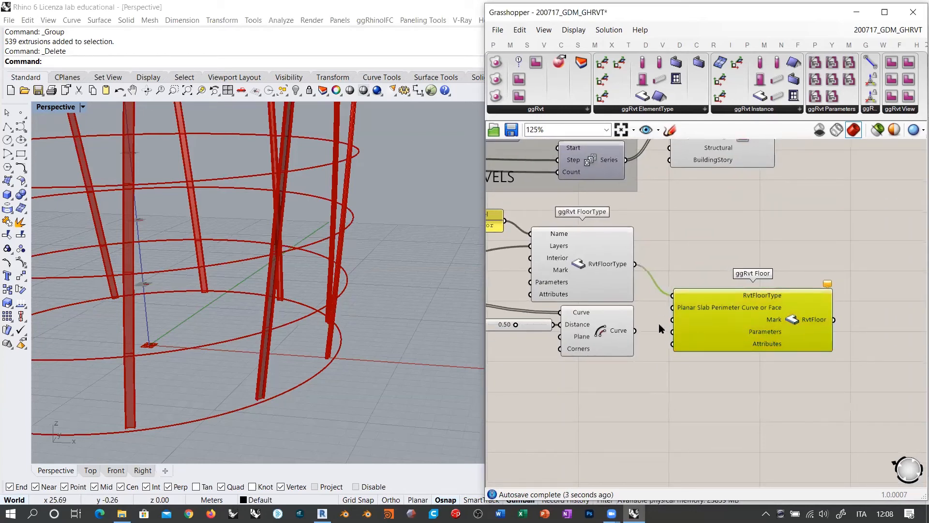
pyautogui.scroll(2, 617, 325)
pyautogui.click(607, 345)
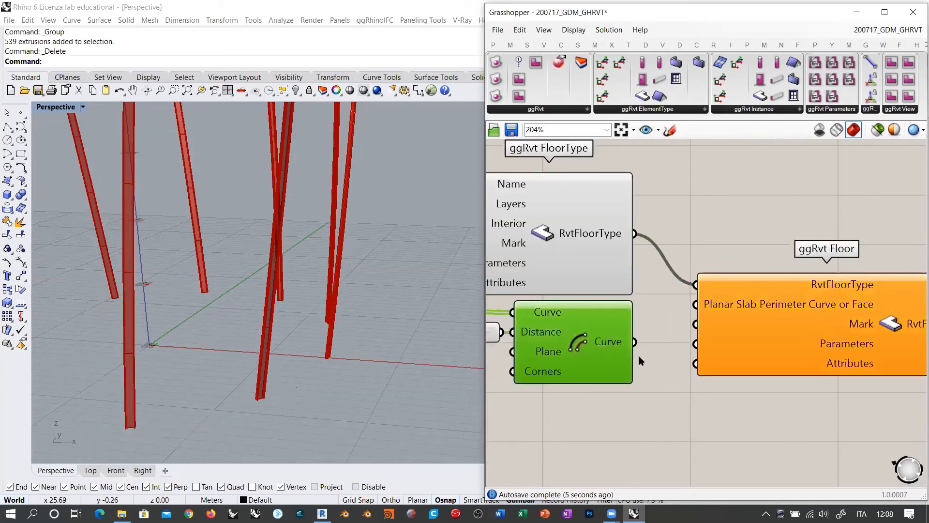
pyautogui.click(663, 346)
pyautogui.moveTo(696, 304); pyautogui.dragTo(636, 342)
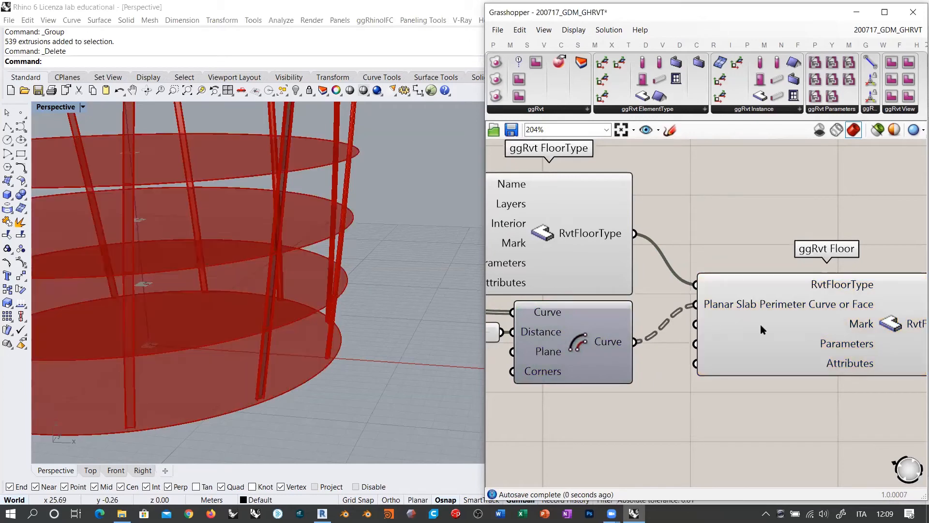
# Step: Inspect the generated floors in the Perspective view and check a slab edge against its columns in the Front view
pyautogui.scroll(-5, 330, 350)
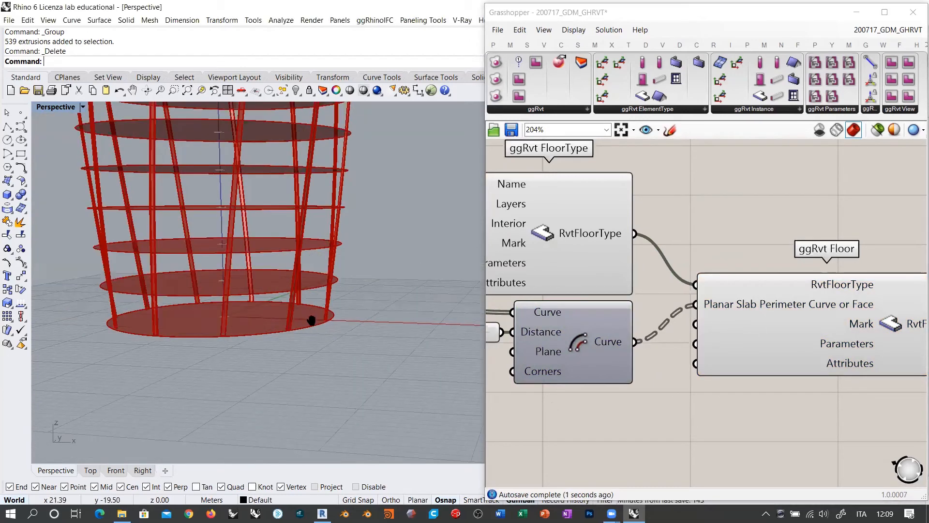
pyautogui.moveTo(322, 302); pyautogui.dragTo(322, 324, button='right')
pyautogui.scroll(-4, 322, 324)
pyautogui.moveTo(307, 285); pyautogui.dragTo(315, 378, button='right')
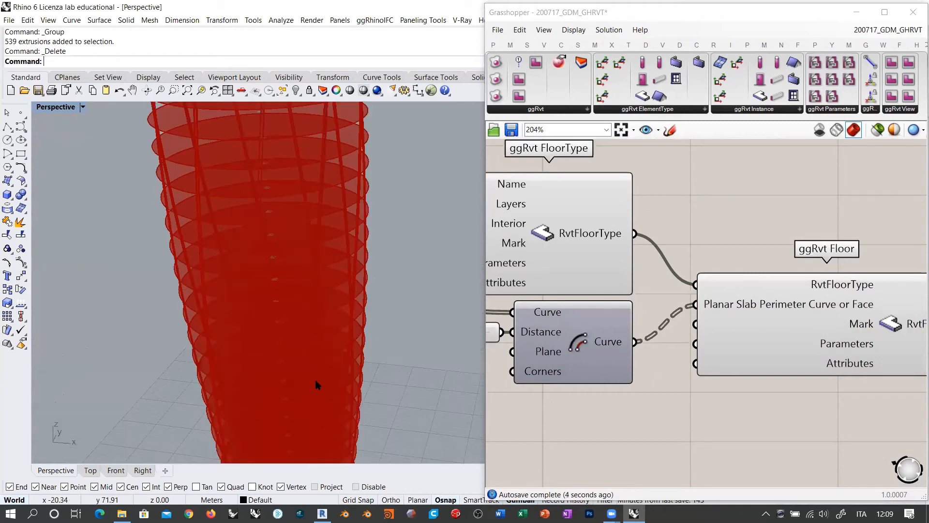
pyautogui.moveTo(327, 261); pyautogui.dragTo(347, 247, button='right')
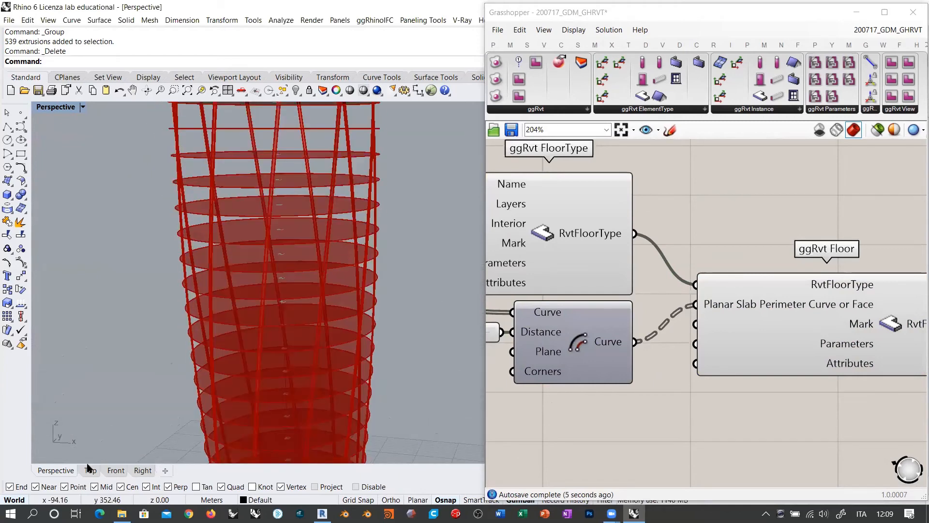
pyautogui.click(116, 471)
pyautogui.scroll(6, 357, 280)
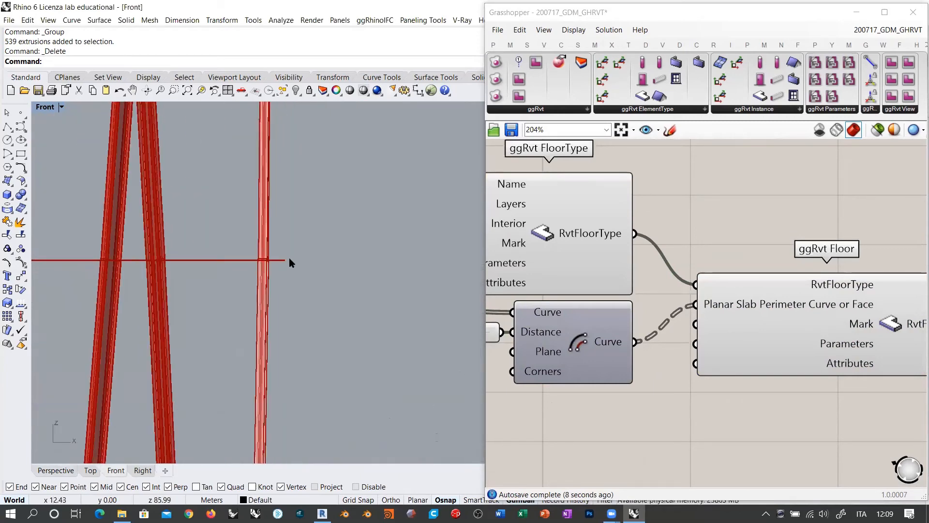
pyautogui.scroll(8, 289, 263)
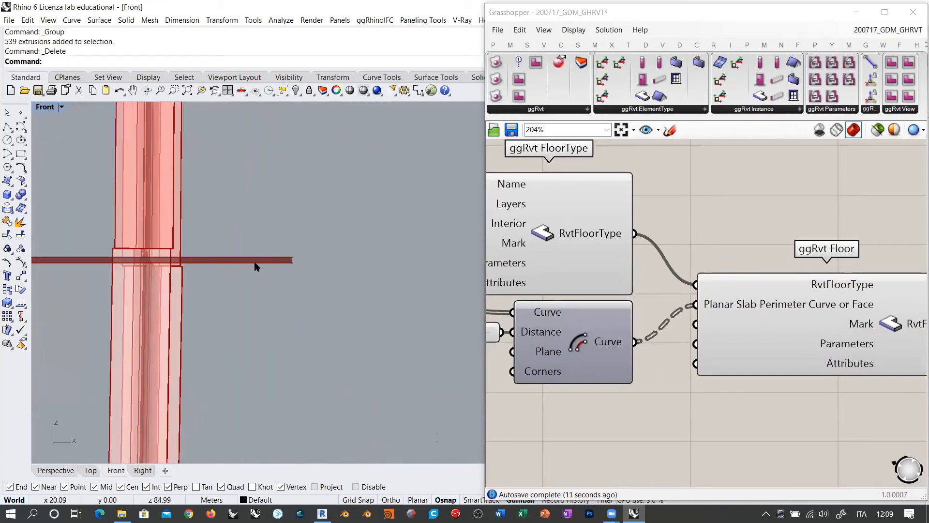
pyautogui.scroll(-8, 334, 257)
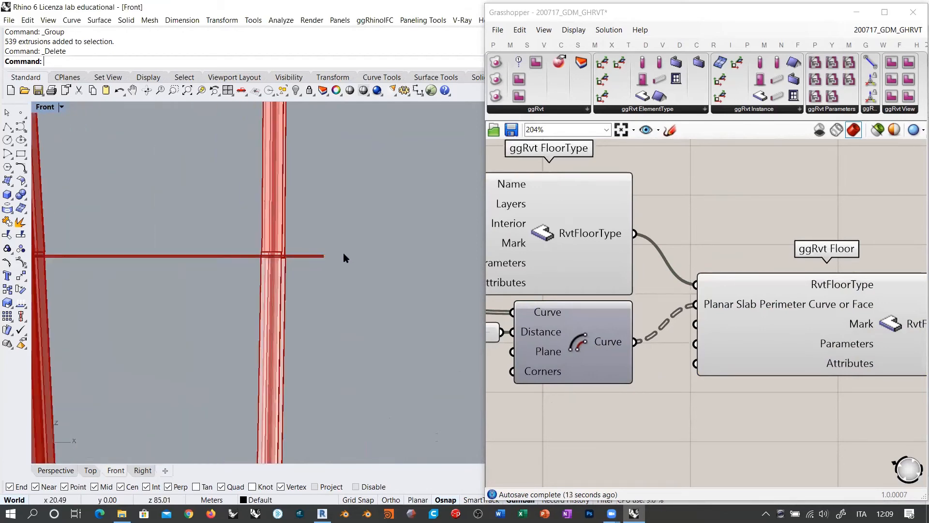
pyautogui.scroll(-12, 344, 253)
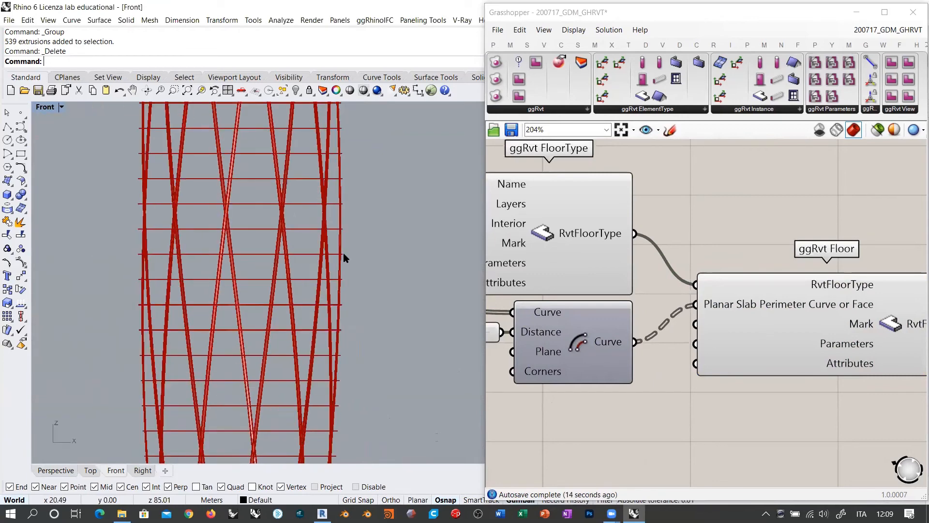
pyautogui.moveTo(326, 282); pyautogui.dragTo(293, 300, button='right')
pyautogui.scroll(-2, 293, 299)
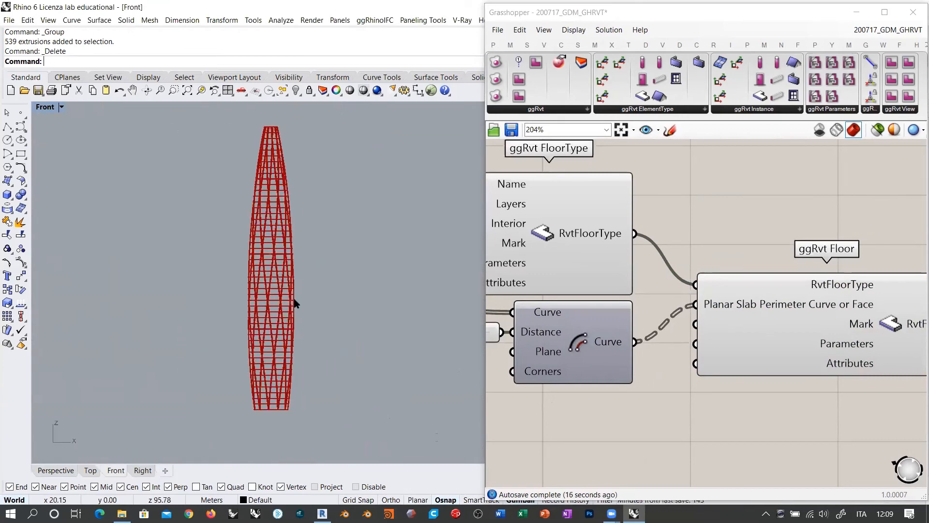
# Step: Duplicate the floor's ggRvt Material and MaterialLayer components together with their inputs, placing the copy below the originals
pyautogui.moveTo(655, 282); pyautogui.dragTo(889, 275, button='right')
pyautogui.moveTo(628, 272); pyautogui.dragTo(777, 261, button='right')
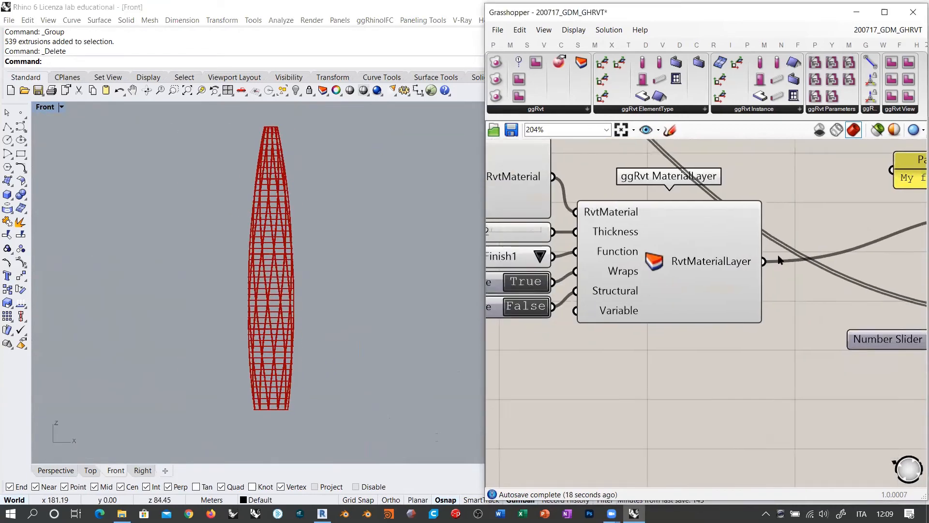
pyautogui.scroll(-3, 778, 261)
pyautogui.moveTo(695, 264); pyautogui.dragTo(735, 278, button='right')
pyautogui.moveTo(778, 329); pyautogui.dragTo(537, 201)
pyautogui.moveTo(767, 267); pyautogui.dragTo(767, 380)
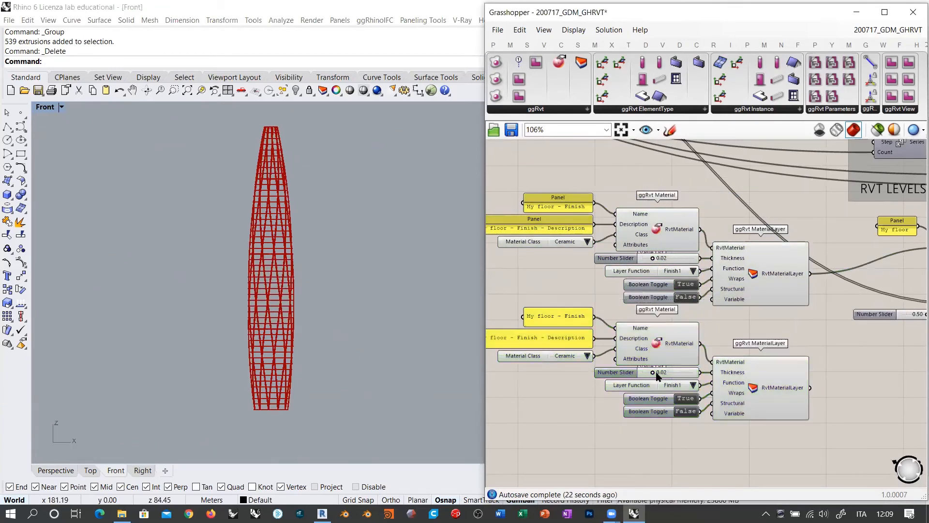
# Step: Set the copied material layer's thickness to 0.10 and add its output to the Layers input of ggRvt FloorType
pyautogui.scroll(5, 657, 344)
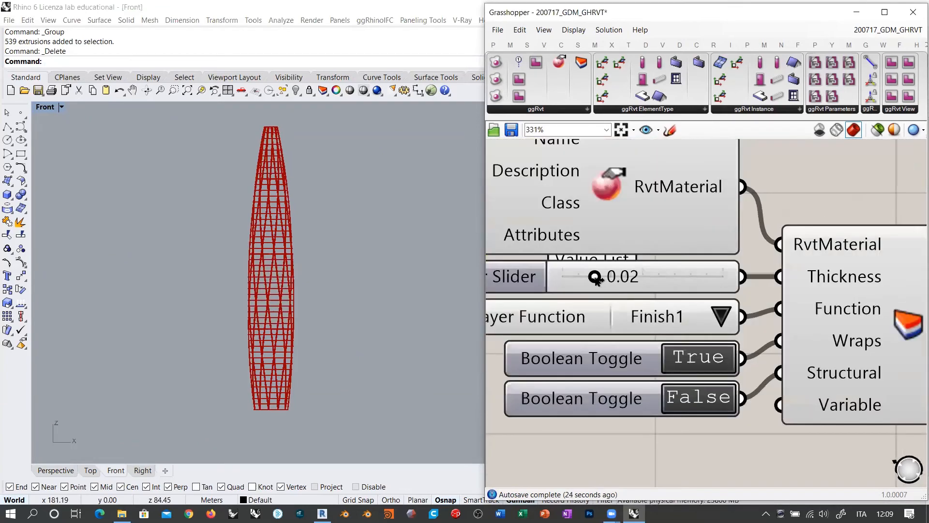
pyautogui.moveTo(684, 284); pyautogui.dragTo(719, 283)
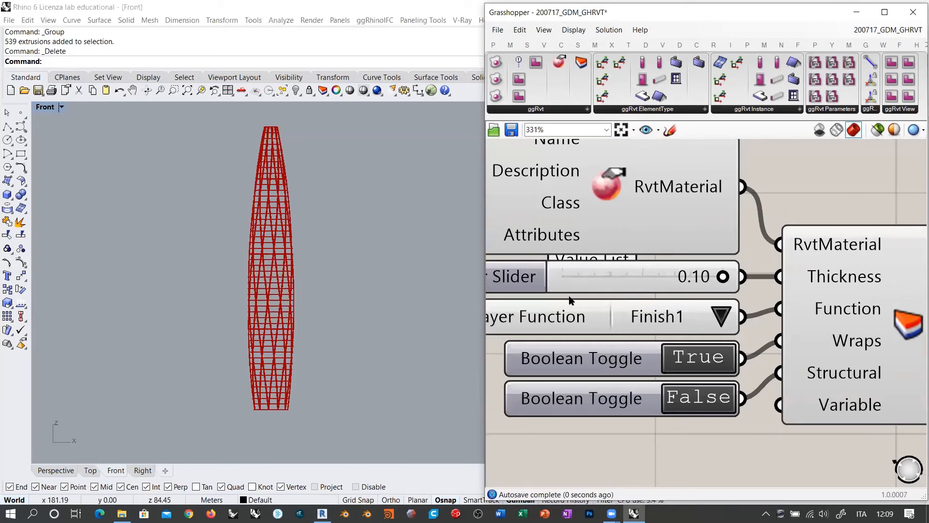
pyautogui.scroll(-5, 720, 271)
pyautogui.moveTo(721, 271); pyautogui.dragTo(531, 324, button='right')
pyautogui.moveTo(547, 359); pyautogui.dragTo(676, 221)
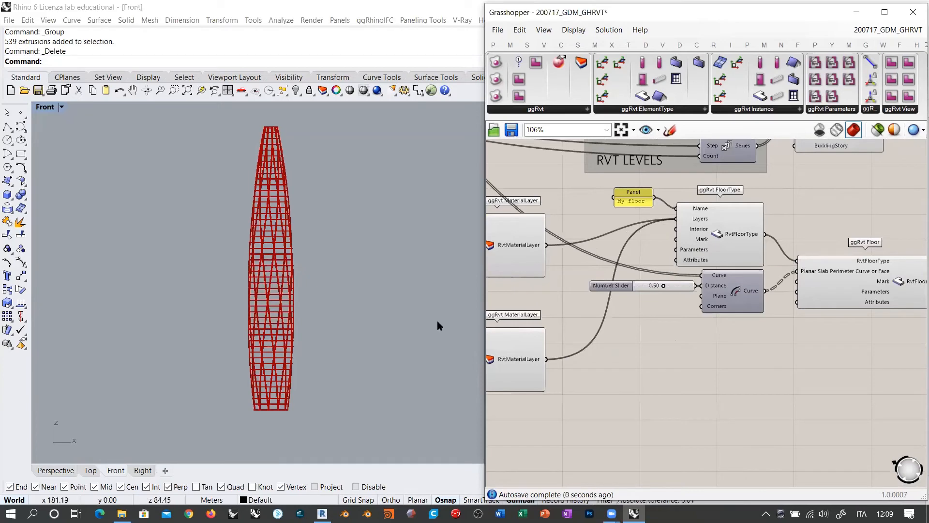
# Step: Examine the slab thickness closely in the Front view, at a mid-height floor and at the lowest floor's edge
pyautogui.click(278, 326)
pyautogui.scroll(5, 270, 260)
pyautogui.scroll(8, 270, 260)
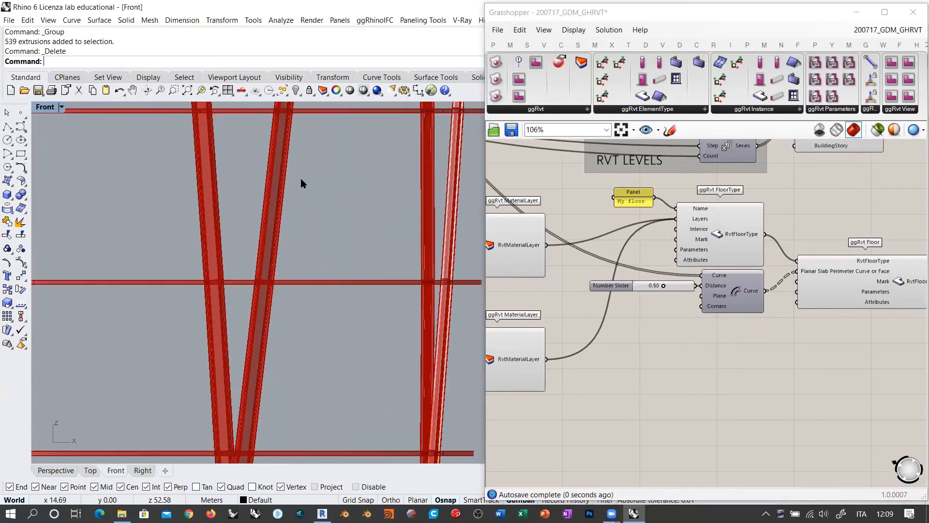
pyautogui.scroll(2, 353, 261)
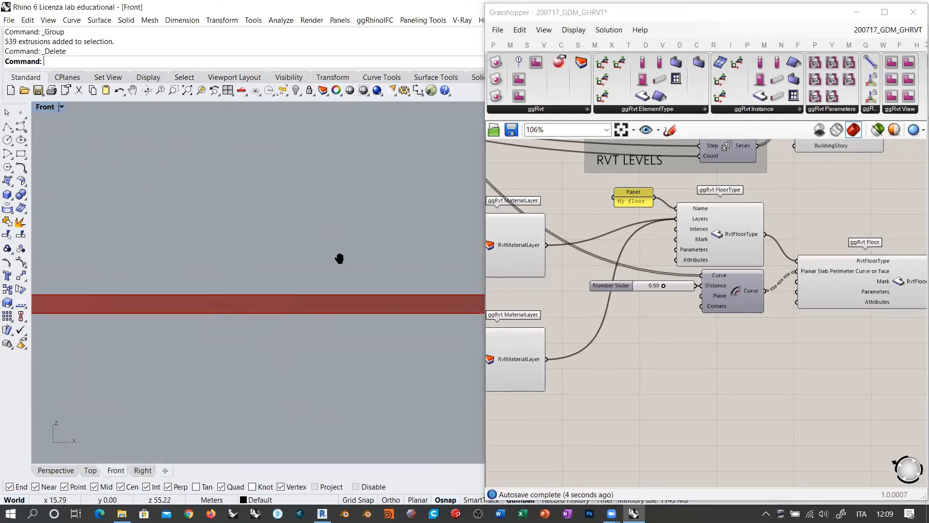
pyautogui.scroll(-6, 340, 259)
pyautogui.scroll(-10, 321, 218)
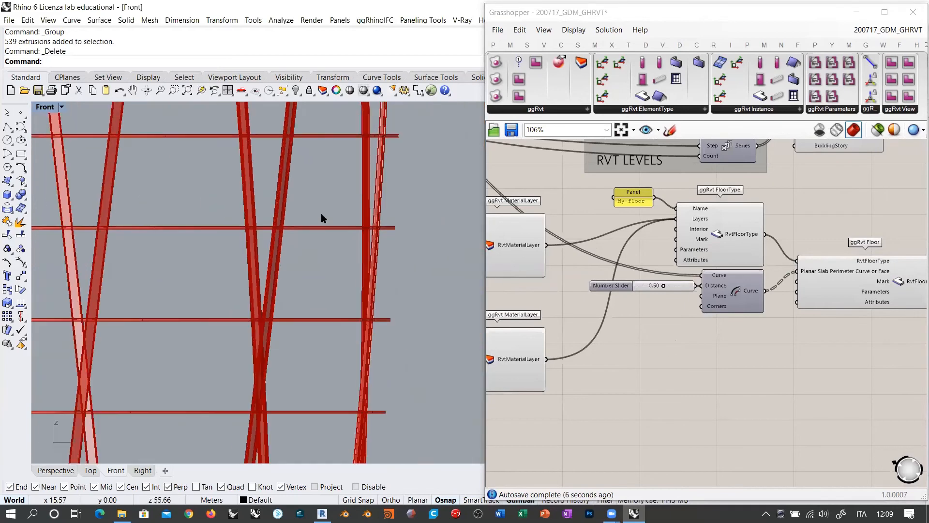
pyautogui.scroll(3, 310, 242)
pyautogui.scroll(-4, 326, 305)
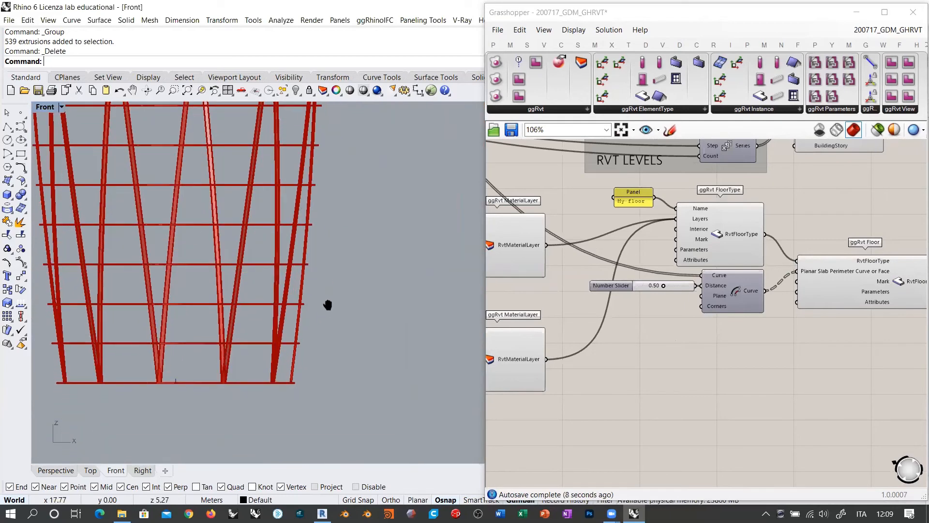
pyautogui.scroll(6, 297, 343)
pyautogui.scroll(5, 305, 353)
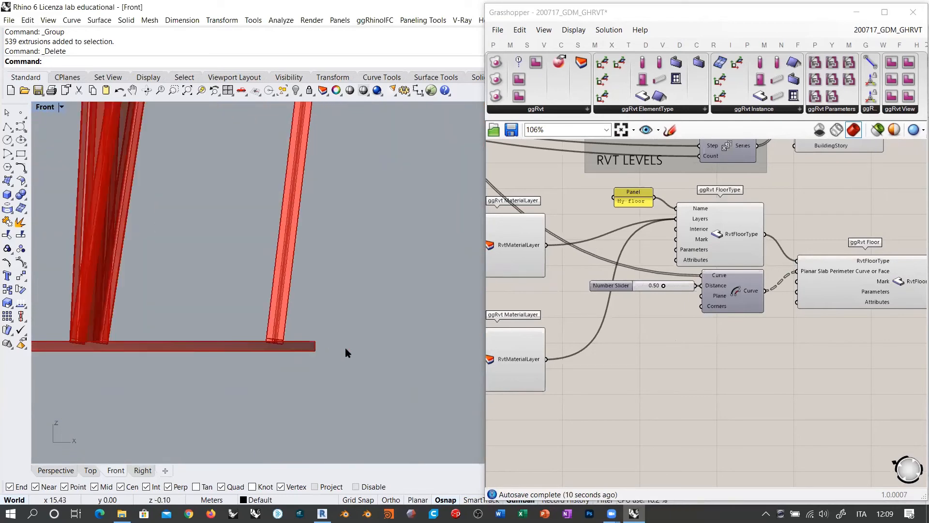
# Step: Measure the lowest floor slab's thickness with a vertical dimension at its outer edge in the Front view, and delete the dimension
pyautogui.press('F7')
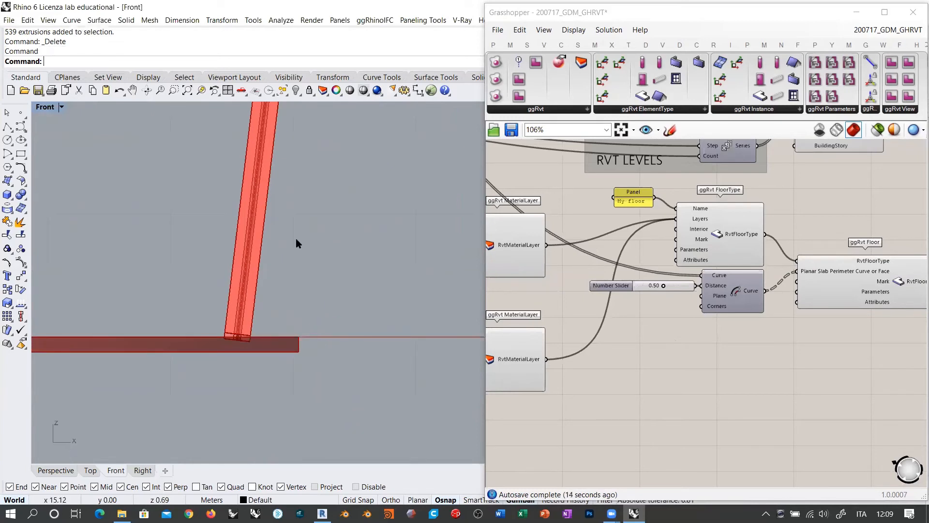
pyautogui.click(417, 90)
pyautogui.scroll(5, 290, 353)
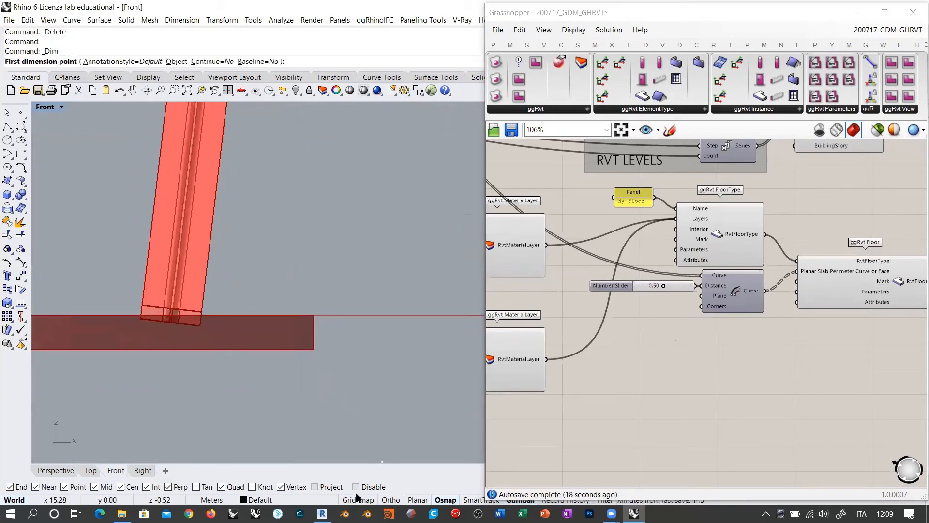
pyautogui.click(312, 349)
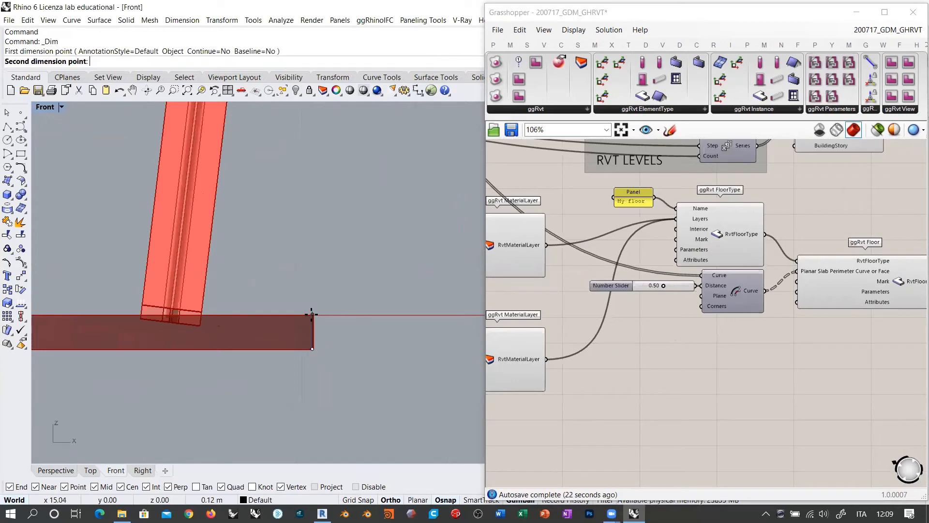
pyautogui.click(312, 315)
pyautogui.click(370, 333)
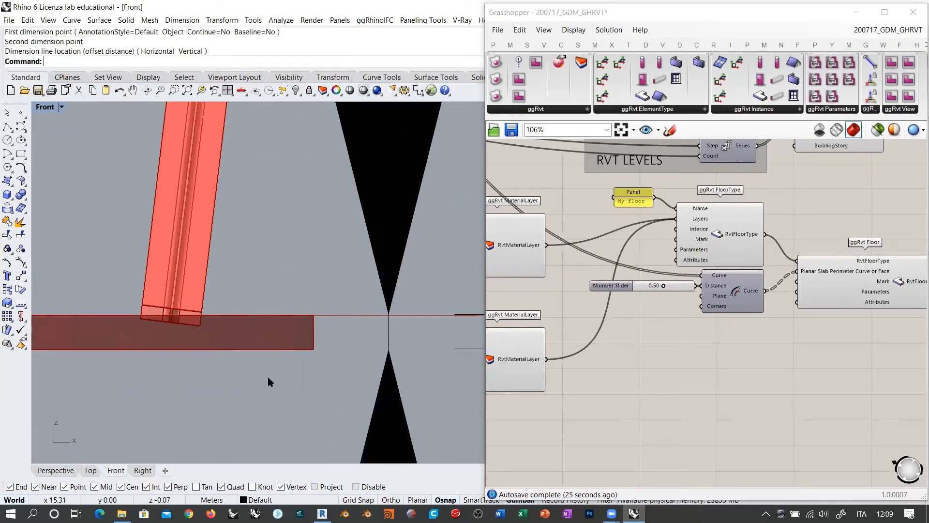
pyautogui.scroll(-2, 269, 379)
pyautogui.scroll(-3, 270, 379)
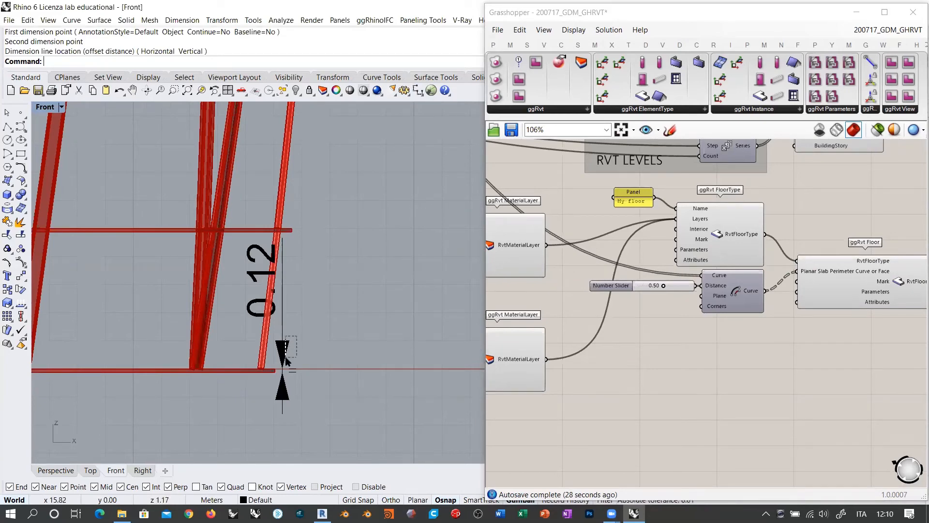
pyautogui.moveTo(313, 270); pyautogui.dragTo(254, 322)
pyautogui.press('Delete')
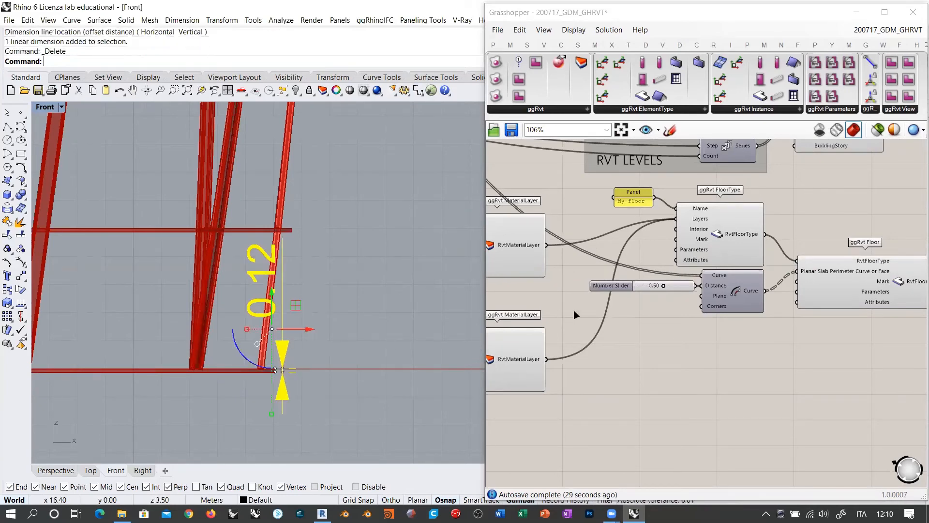
# Step: Compare the two material layers' thicknesses with the slab's edge and examine the data in the FloorType's Layers input
pyautogui.moveTo(599, 308); pyautogui.dragTo(780, 318, button='right')
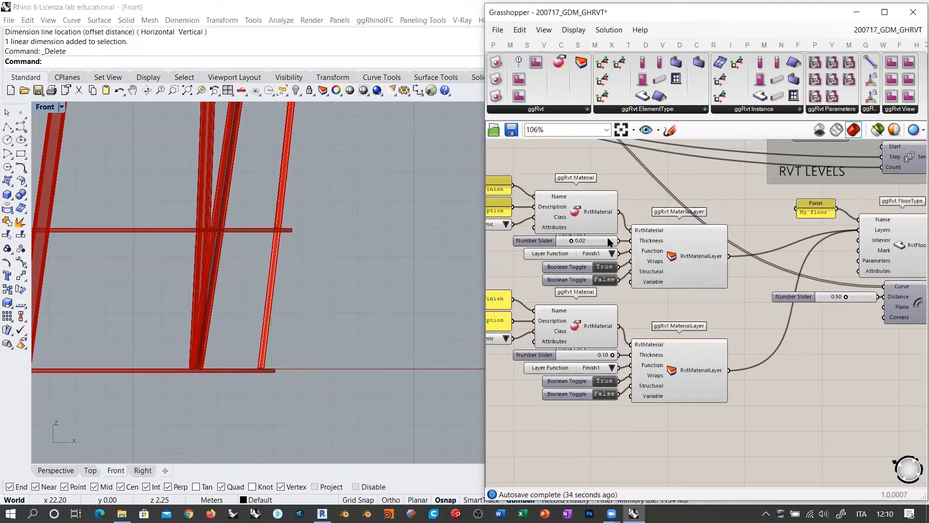
pyautogui.moveTo(636, 413); pyautogui.dragTo(648, 359, button='right')
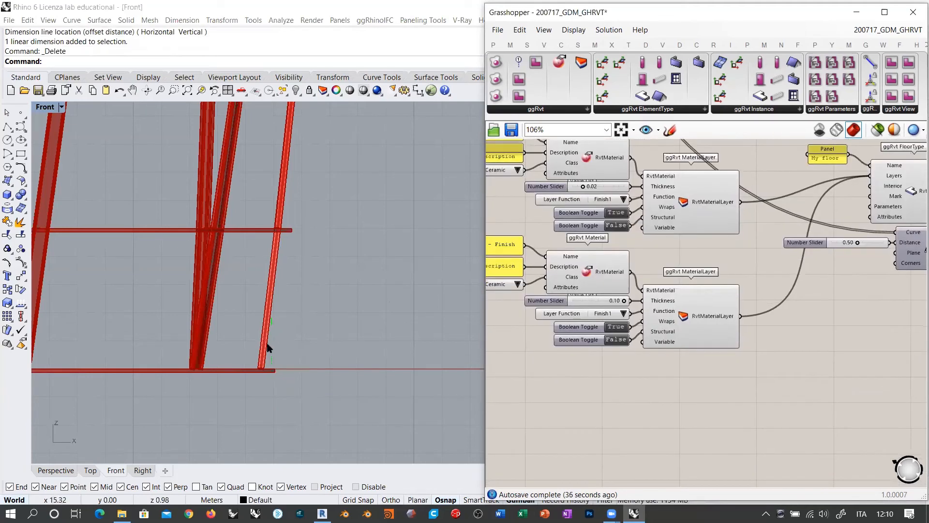
pyautogui.moveTo(269, 350); pyautogui.dragTo(276, 256, button='right')
pyautogui.scroll(8, 278, 359)
pyautogui.scroll(8, 287, 284)
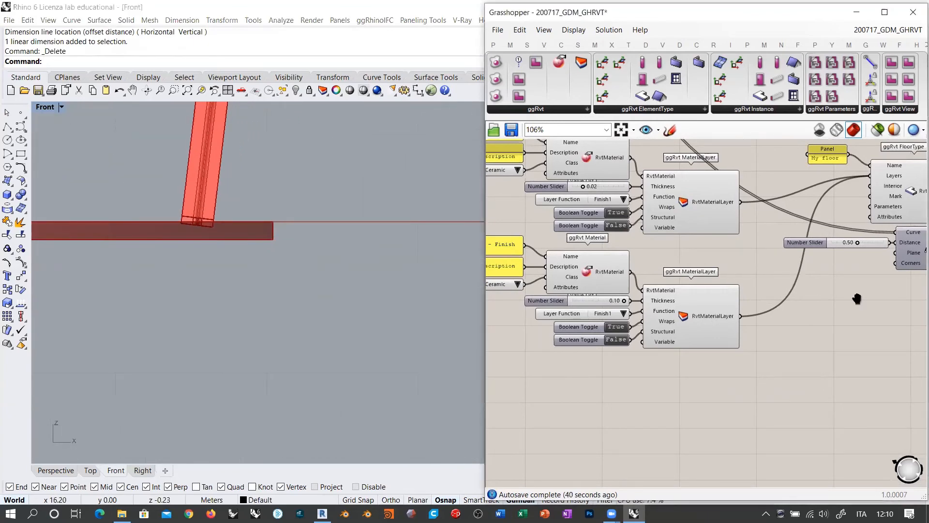
pyautogui.moveTo(856, 297); pyautogui.dragTo(648, 330, button='right')
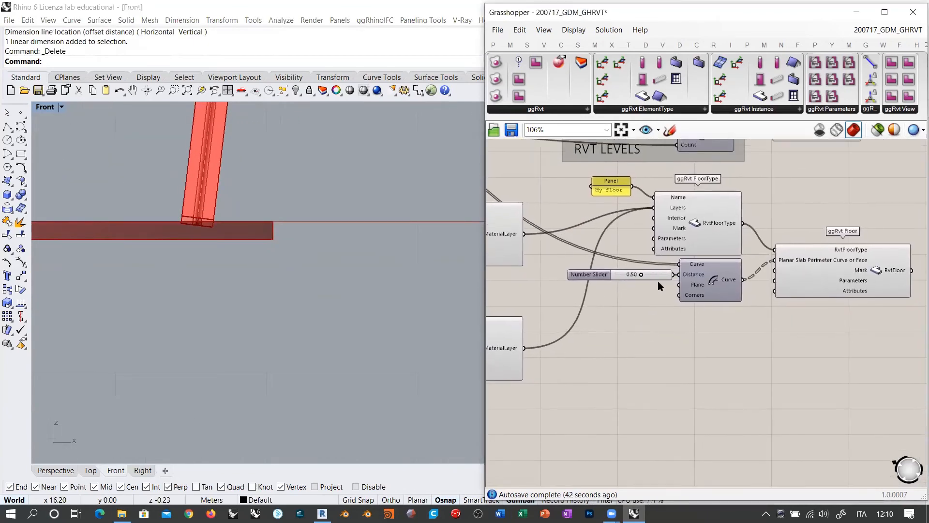
pyautogui.moveTo(678, 208)
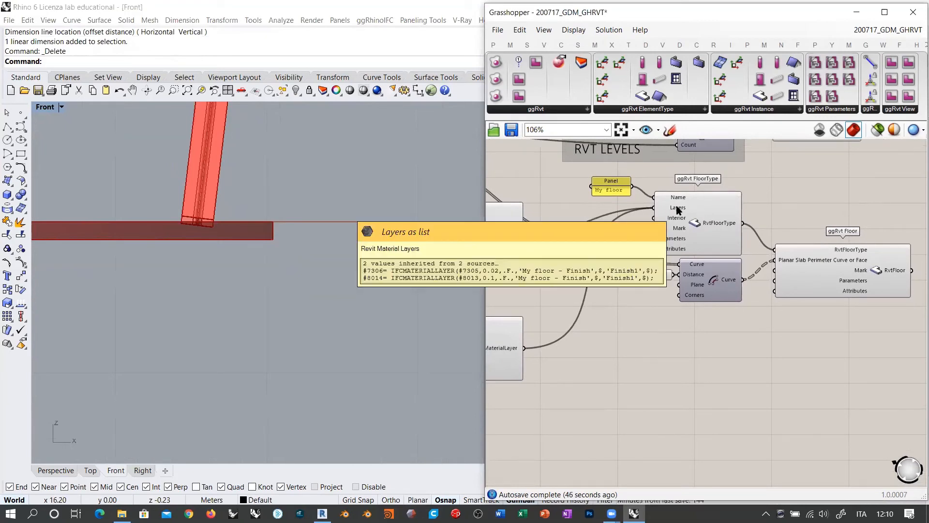
# Step: Examine how both material layer outputs reach the FloorType's Layers input and check the list of values it receives
pyautogui.moveTo(547, 297); pyautogui.dragTo(745, 293, button='right')
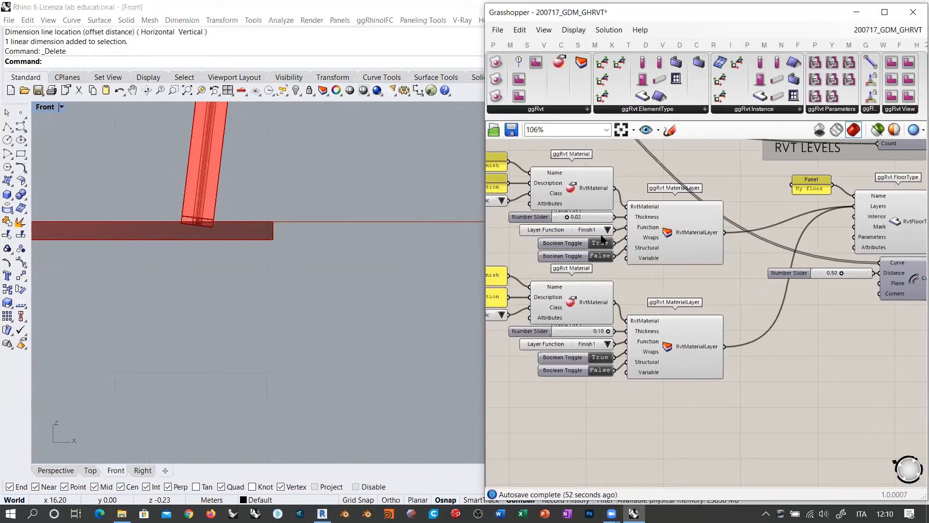
pyautogui.moveTo(751, 346); pyautogui.dragTo(613, 361, button='right')
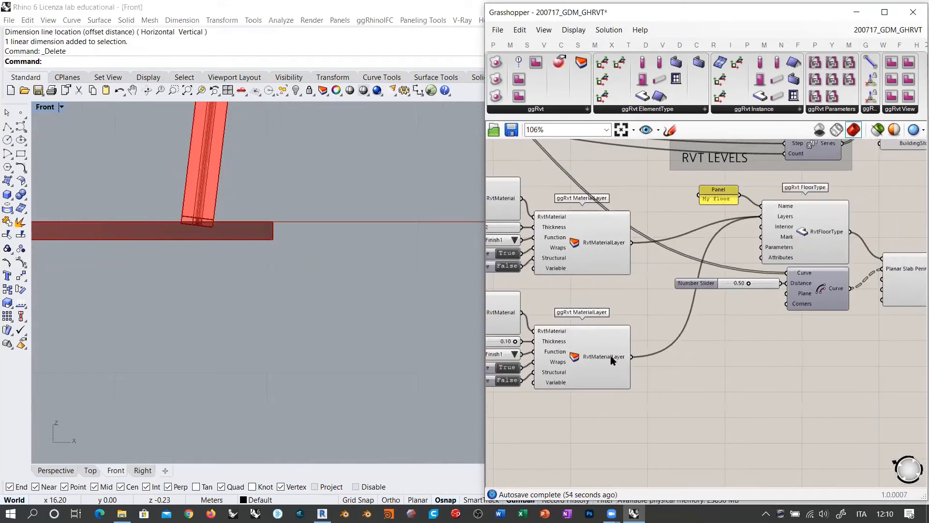
pyautogui.moveTo(613, 361)
pyautogui.moveTo(785, 219)
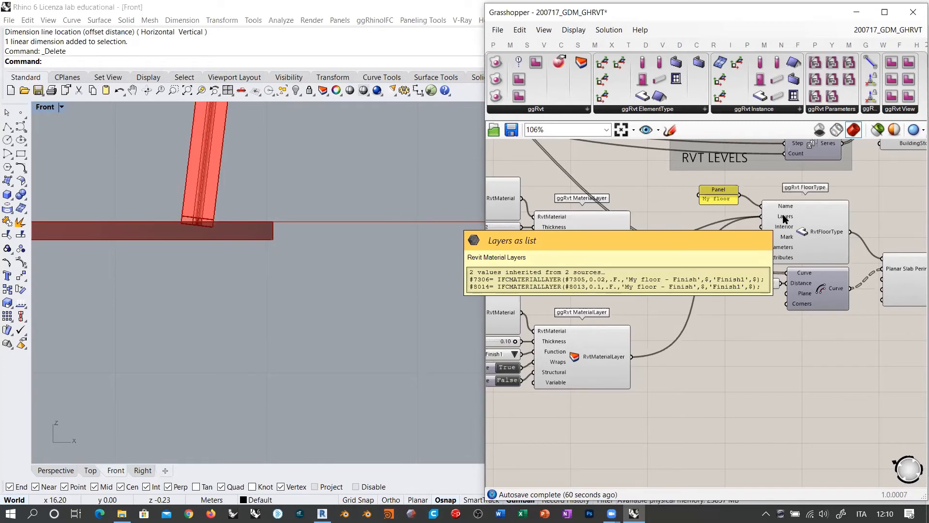
pyautogui.moveTo(556, 278); pyautogui.dragTo(604, 283, button='right')
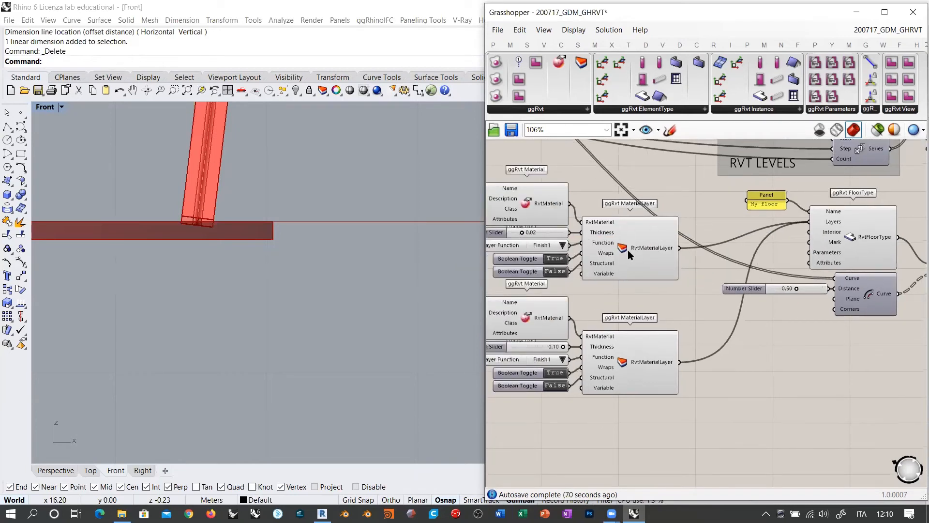
# Step: Insert a Data parameter, move both material layer wires from the FloorType's Layers input to it, and flatten it
pyautogui.moveTo(629, 246); pyautogui.dragTo(567, 238, button='right')
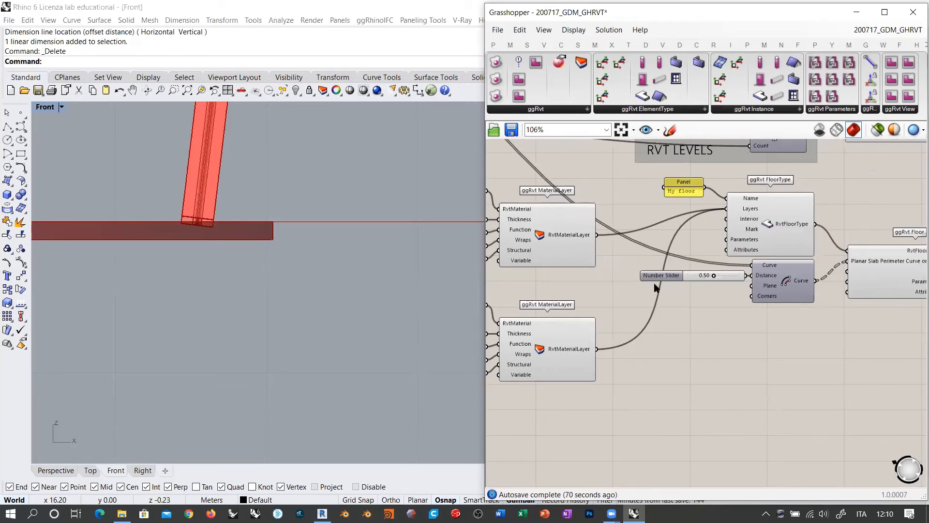
pyautogui.doubleClick(692, 340)
pyautogui.write('data')
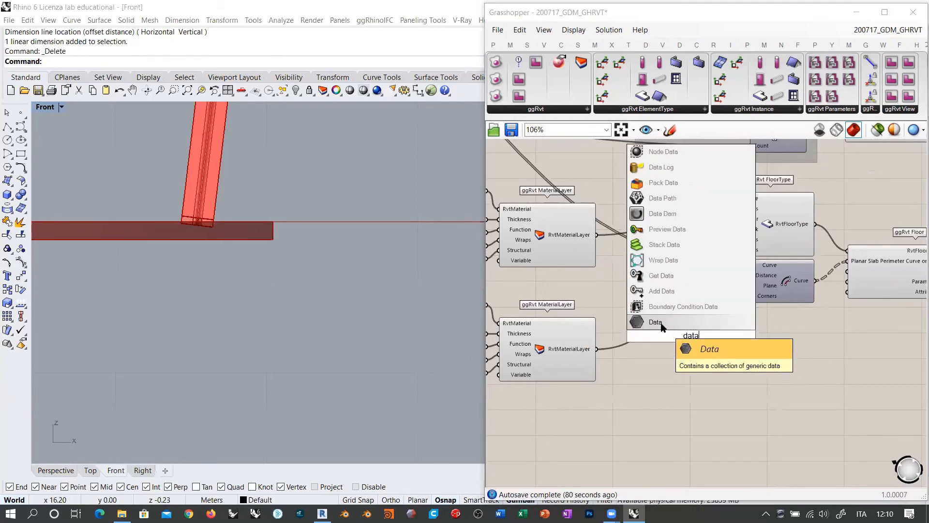
pyautogui.click(658, 322)
pyautogui.keyDown('ctrl'); pyautogui.keyDown('shift'); pyautogui.moveTo(725, 208); pyautogui.dragTo(688, 338); pyautogui.keyUp('shift'); pyautogui.keyUp('ctrl')
pyautogui.rightClick(688, 338)
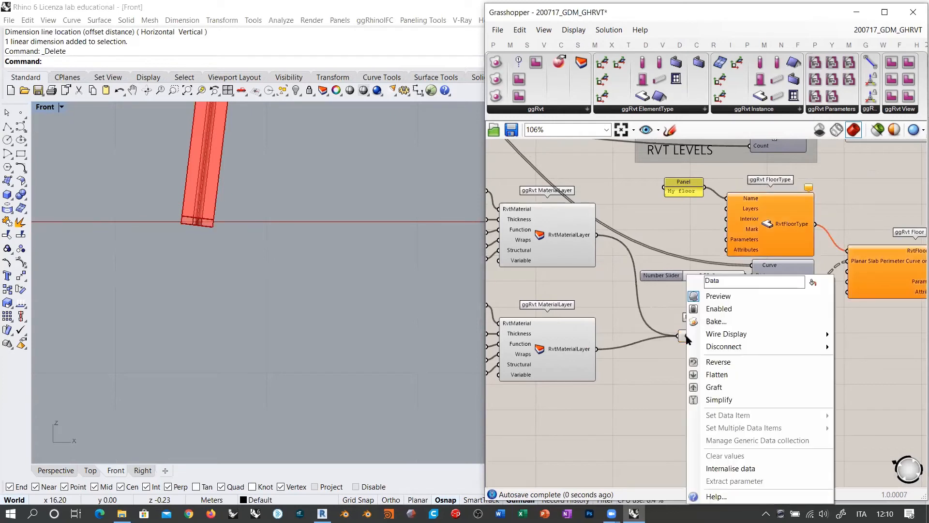
pyautogui.press('Escape')
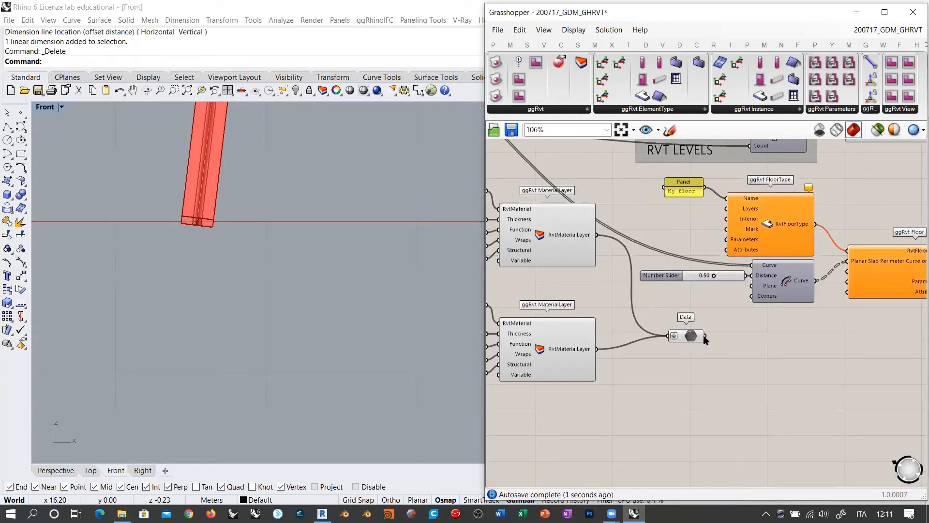
# Step: Connect the Data parameter's output to the FloorType's Layers input and place the parameter between the first material layer and the FloorType
pyautogui.moveTo(705, 335)
pyautogui.mouseDown()
pyautogui.moveTo(706, 250)
pyautogui.moveTo(726, 208)
pyautogui.mouseUp()
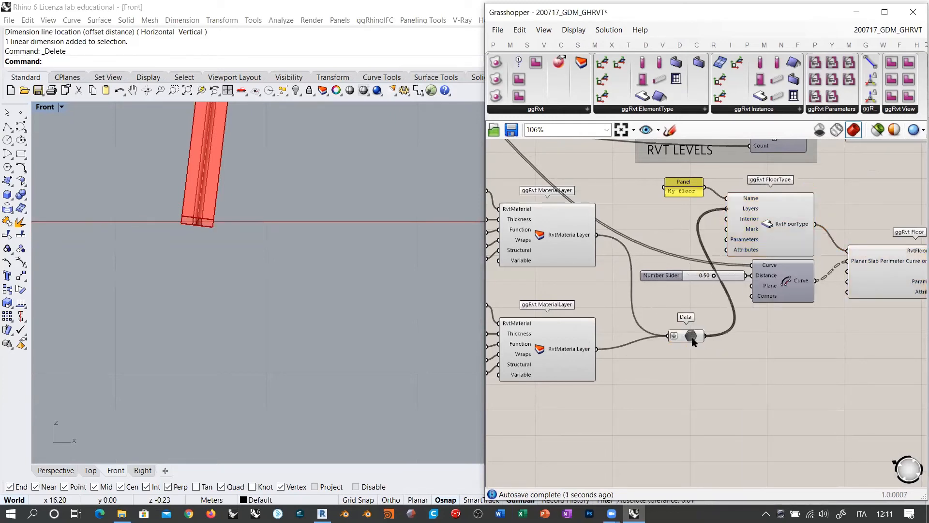
pyautogui.moveTo(691, 339); pyautogui.dragTo(686, 228)
pyautogui.moveTo(739, 208)
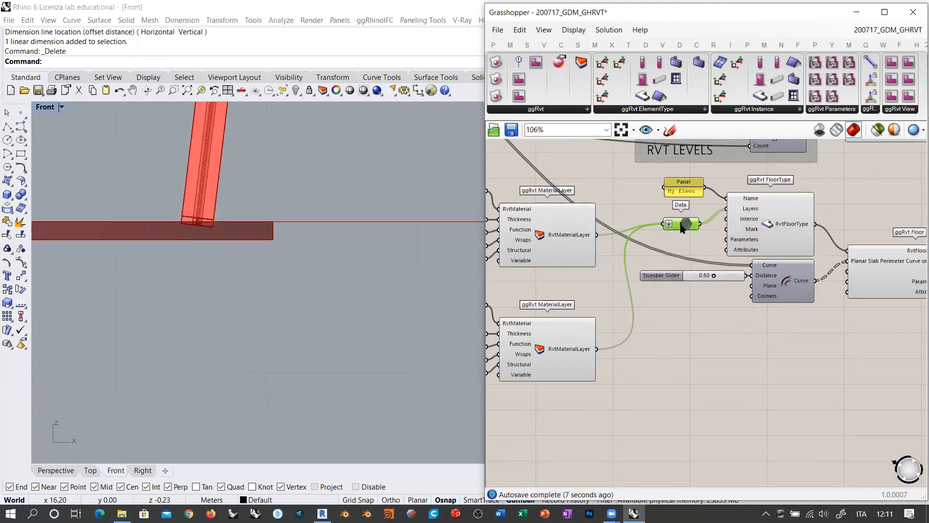
pyautogui.moveTo(686, 224); pyautogui.dragTo(687, 225)
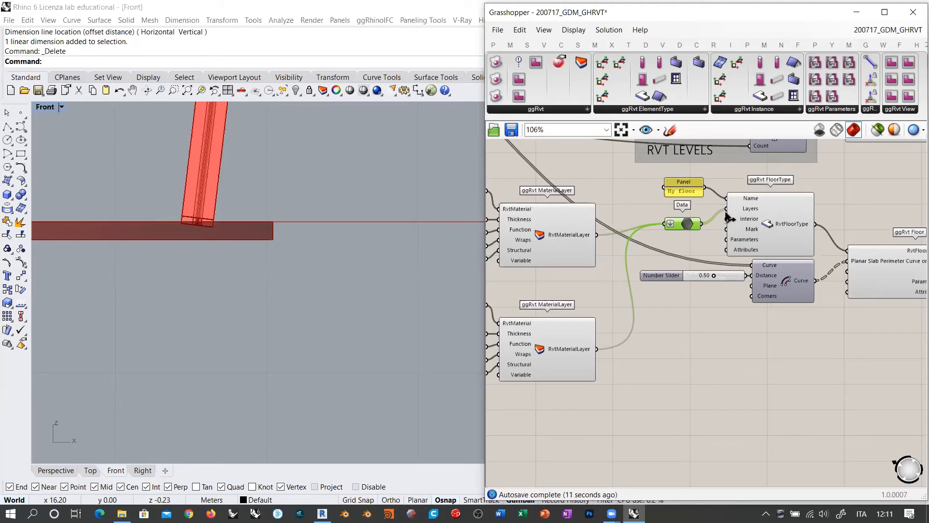
pyautogui.moveTo(746, 211)
pyautogui.moveTo(689, 228); pyautogui.dragTo(690, 234)
pyautogui.click(624, 201)
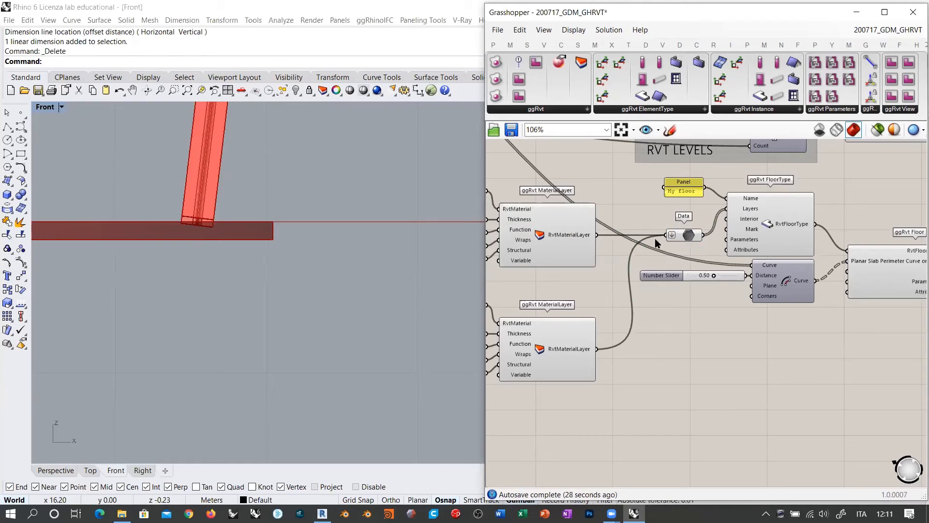
# Step: Examine the connection from Data to the Layers input, the Floor component, and the lowest slab's edge in the Front view
pyautogui.scroll(7, 673, 262)
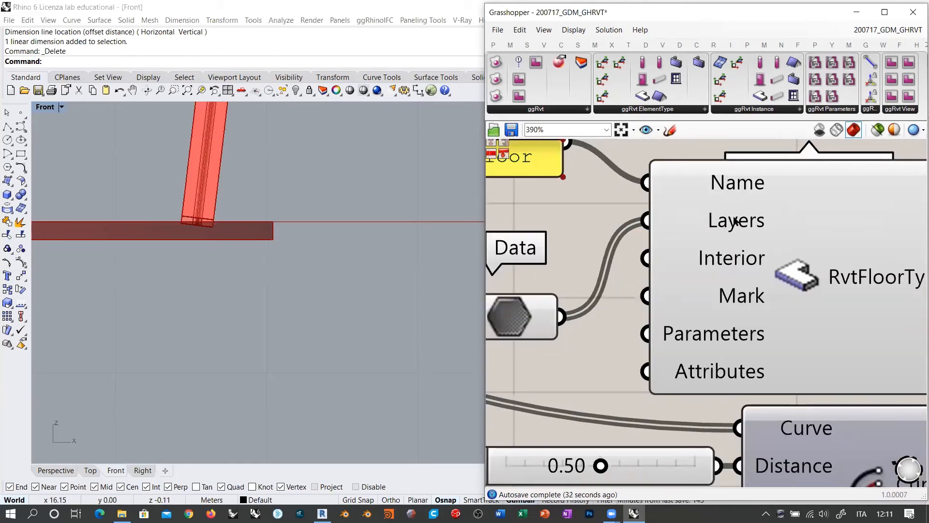
pyautogui.scroll(-5, 748, 226)
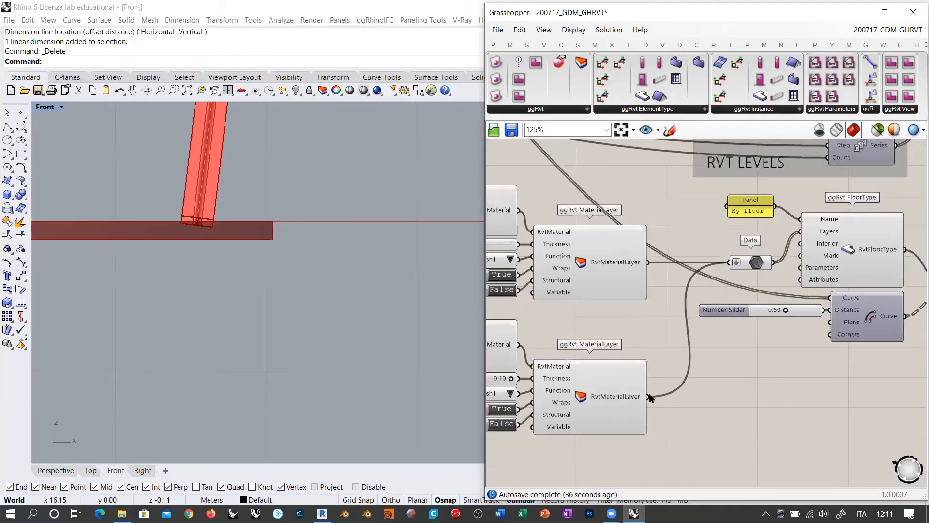
pyautogui.moveTo(761, 355); pyautogui.dragTo(590, 351, button='right')
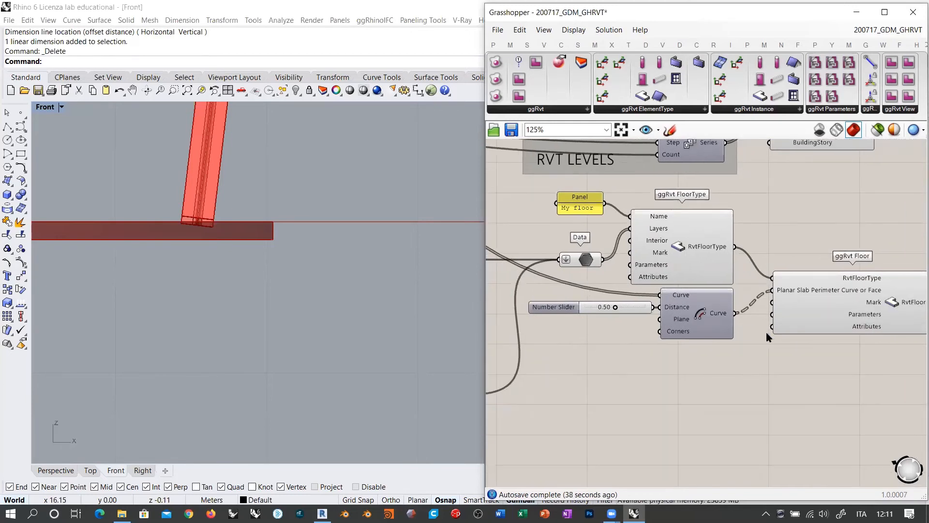
pyautogui.moveTo(766, 332); pyautogui.dragTo(633, 329, button='right')
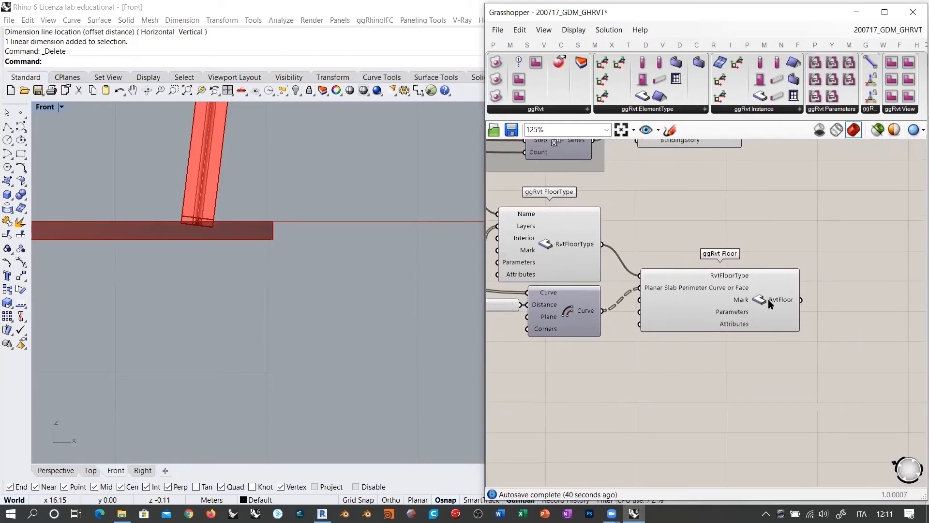
pyautogui.click(770, 302)
pyautogui.click(773, 337)
pyautogui.scroll(6, 268, 237)
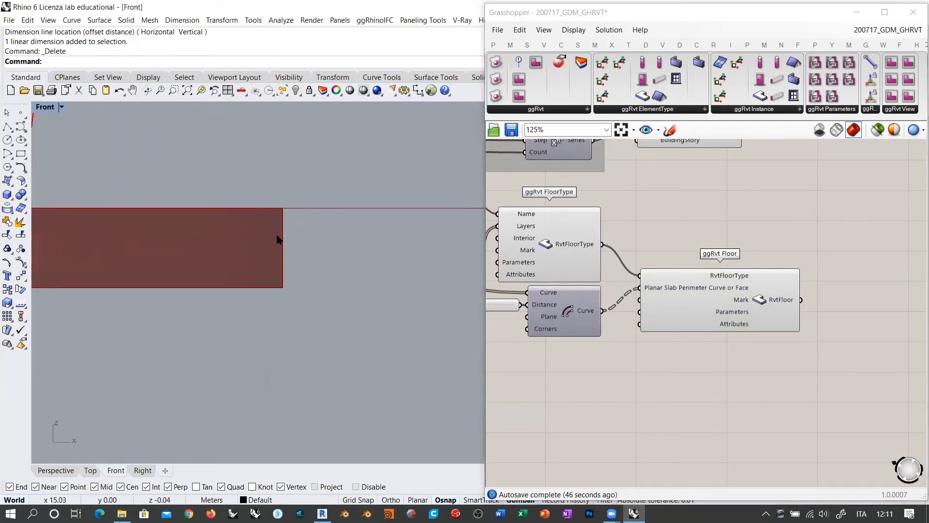
pyautogui.scroll(2, 277, 235)
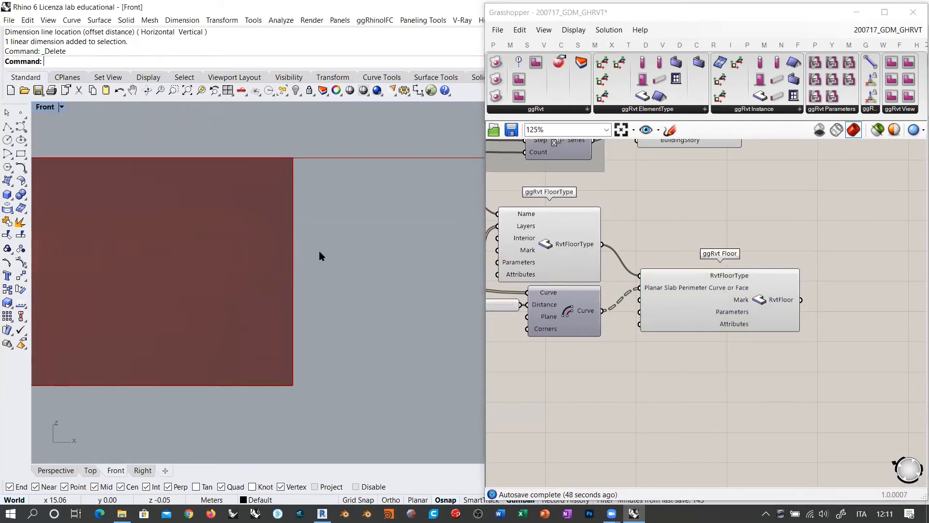
# Step: Examine the function codes accepted by the second material layer and the constants in its Layer Function value list
pyautogui.moveTo(780, 369); pyautogui.dragTo(864, 335, button='right')
pyautogui.scroll(-7, 865, 335)
pyautogui.moveTo(637, 336); pyautogui.dragTo(695, 319, button='right')
pyautogui.scroll(5, 794, 324)
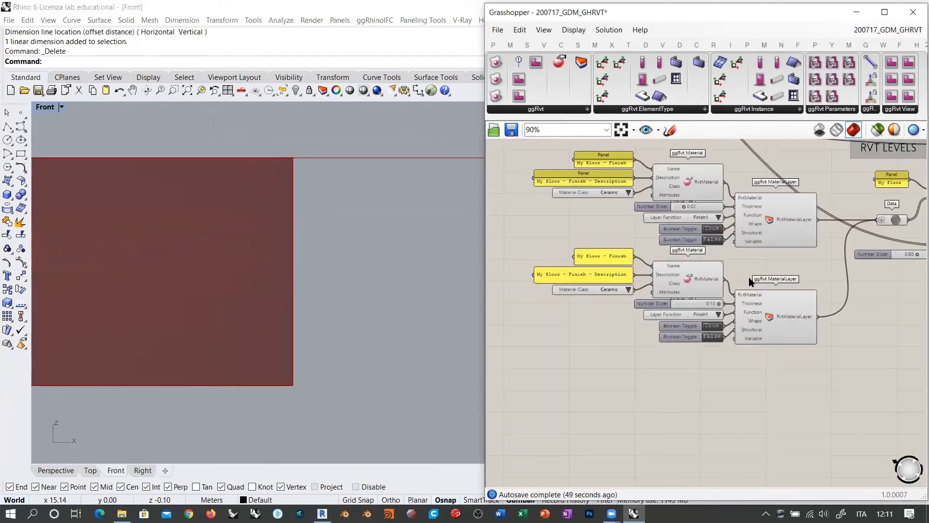
pyautogui.scroll(3, 749, 281)
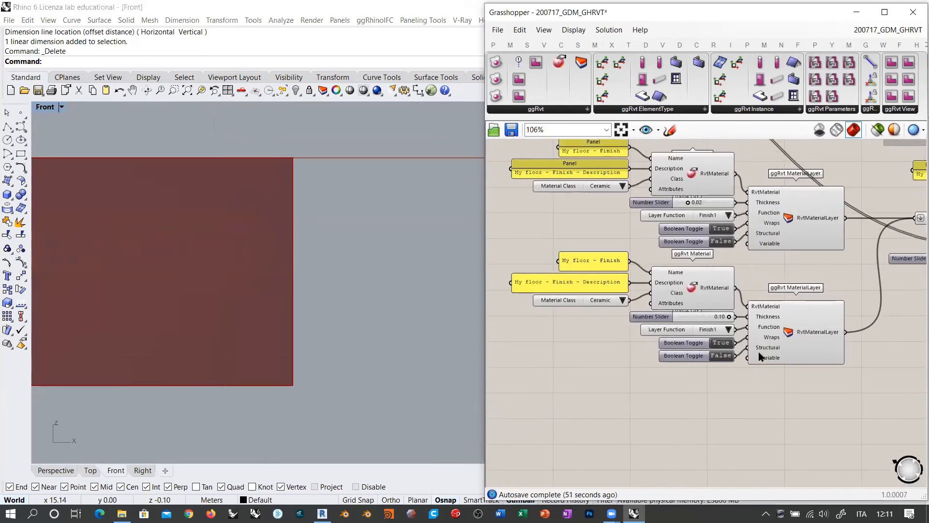
pyautogui.scroll(4, 760, 356)
pyautogui.moveTo(792, 283)
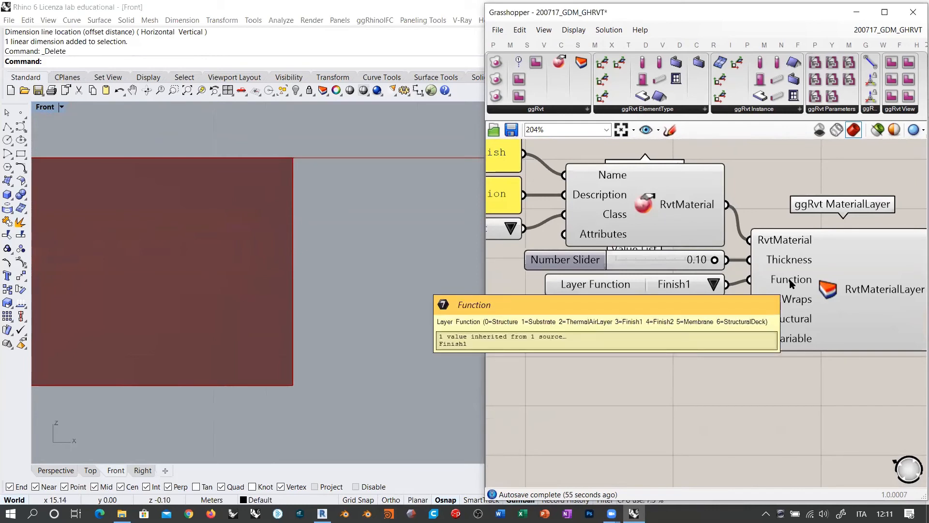
pyautogui.click(586, 289)
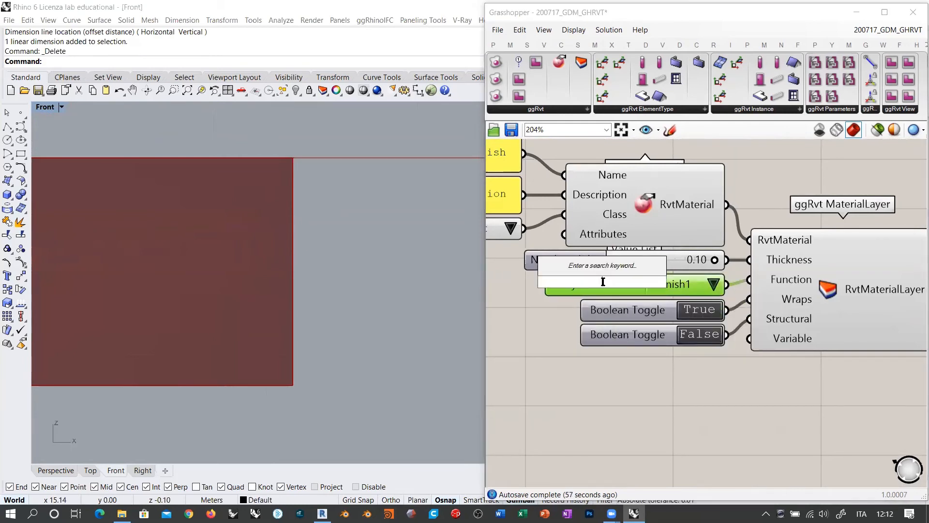
pyautogui.doubleClick(689, 285)
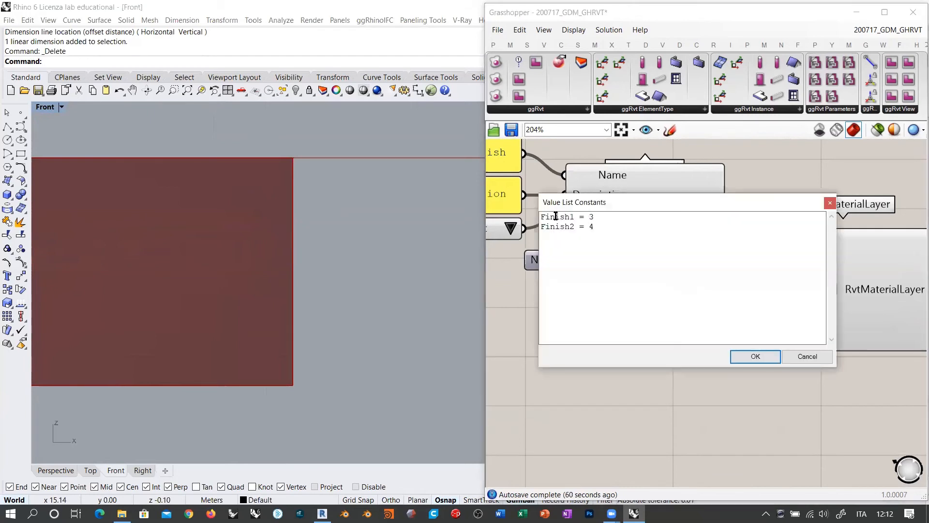
pyautogui.click(807, 357)
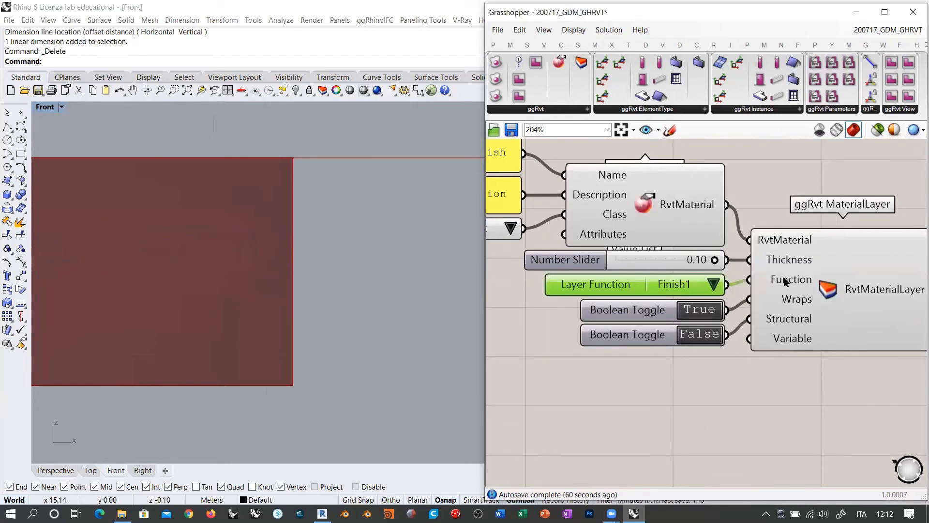
# Step: Add the constant Substrate = 1 above Finish1 in the second material layer's Layer Function value list
pyautogui.moveTo(785, 282)
pyautogui.doubleClick(656, 286)
pyautogui.click(509, 221)
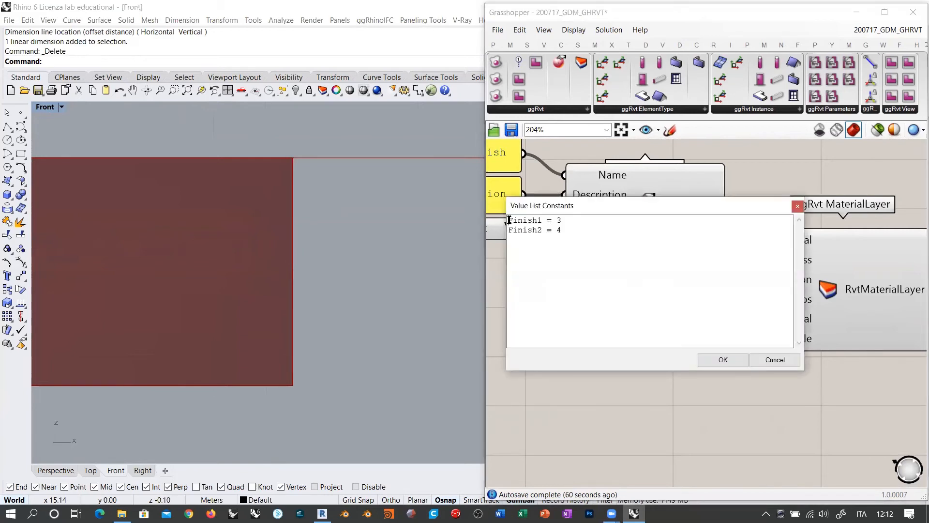
pyautogui.press('Return')
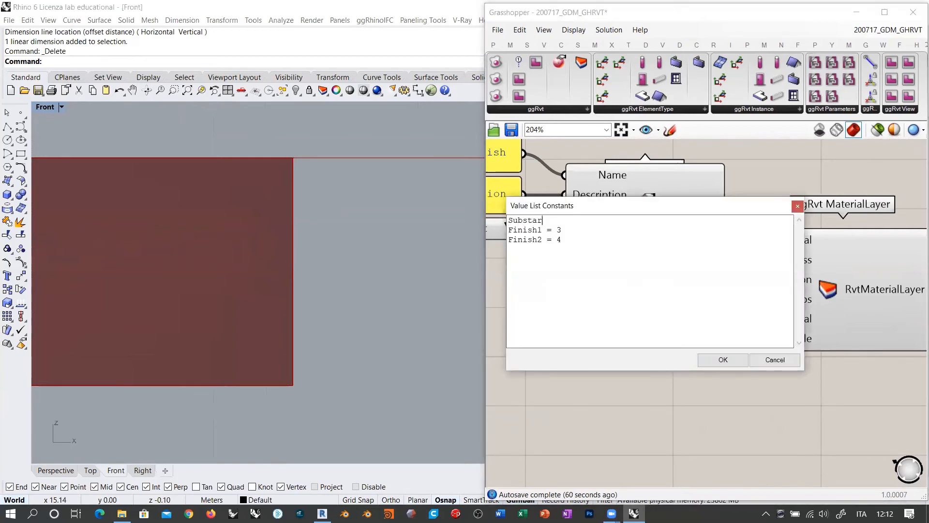
pyautogui.write('Substrate = 1')
pyautogui.click(722, 359)
# Step: Choose Substrate as the second material layer's function and realign the value list beside the MaterialLayer inputs
pyautogui.click(729, 283)
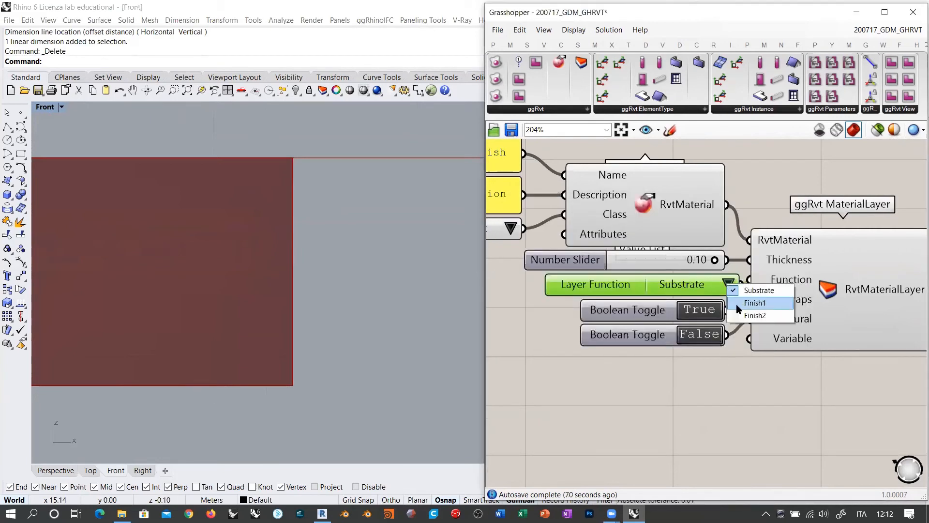
pyautogui.click(757, 290)
pyautogui.moveTo(641, 290); pyautogui.dragTo(624, 286)
pyautogui.click(647, 273)
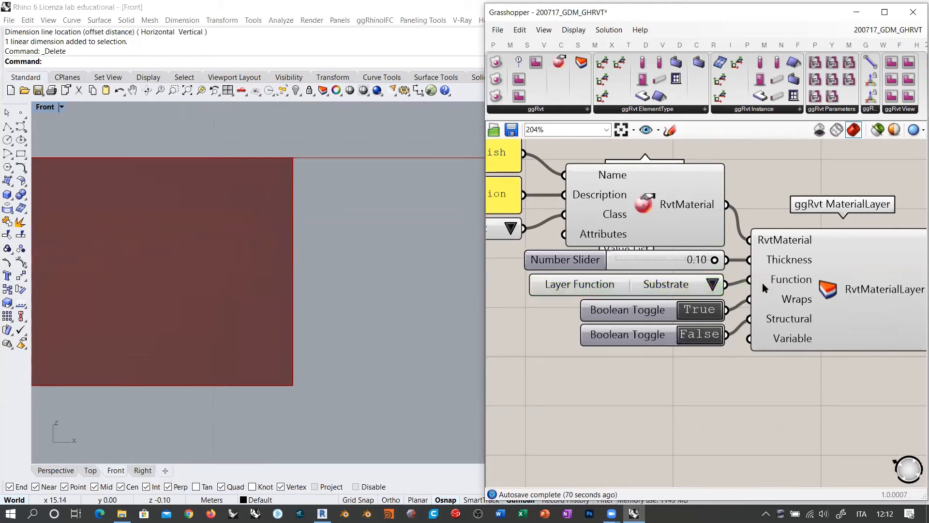
# Step: Set the second material layer's thickness to 0.05
pyautogui.doubleClick(683, 264)
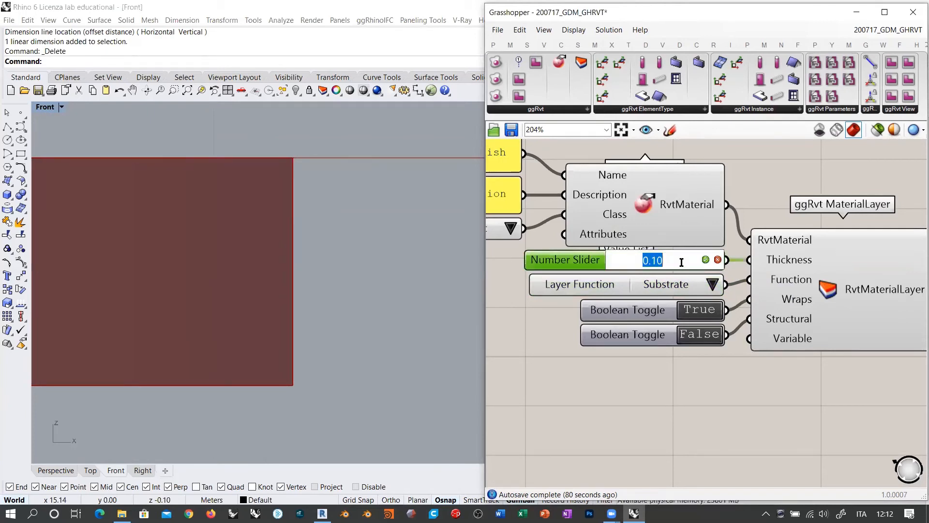
pyautogui.write('0.1')
pyautogui.press('Return')
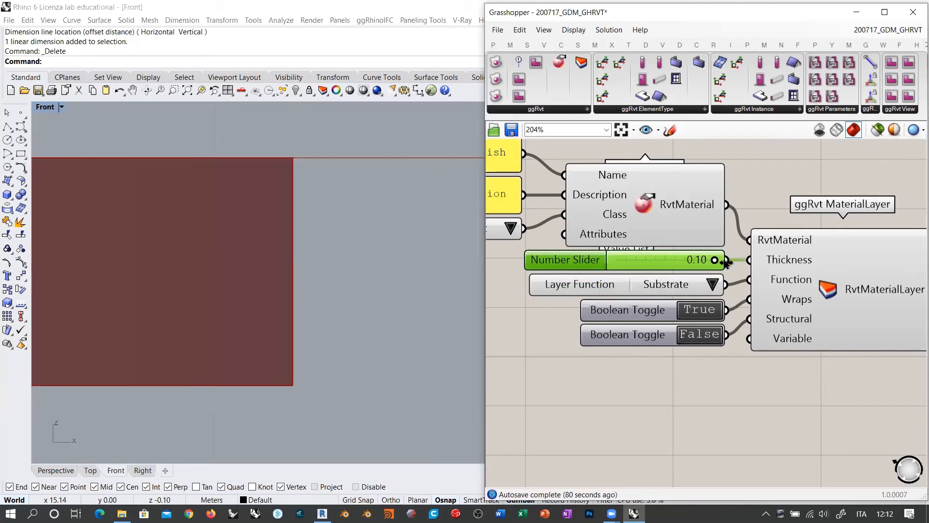
pyautogui.moveTo(715, 260); pyautogui.dragTo(665, 262)
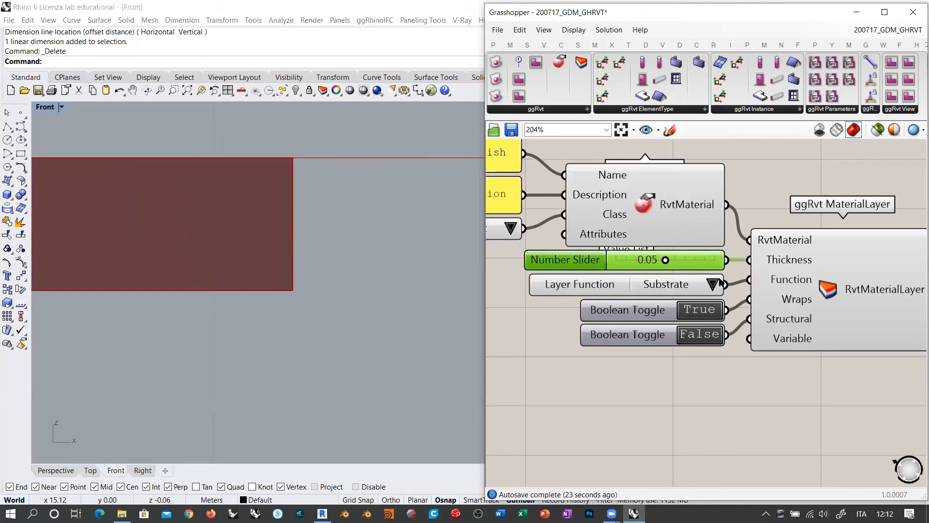
# Step: Change the second material's name panel to "My floor - Substrate"
pyautogui.scroll(-2, 644, 260)
pyautogui.scroll(-2, 643, 260)
pyautogui.moveTo(729, 306); pyautogui.dragTo(754, 293, button='right')
pyautogui.moveTo(611, 209); pyautogui.dragTo(673, 266, button='right')
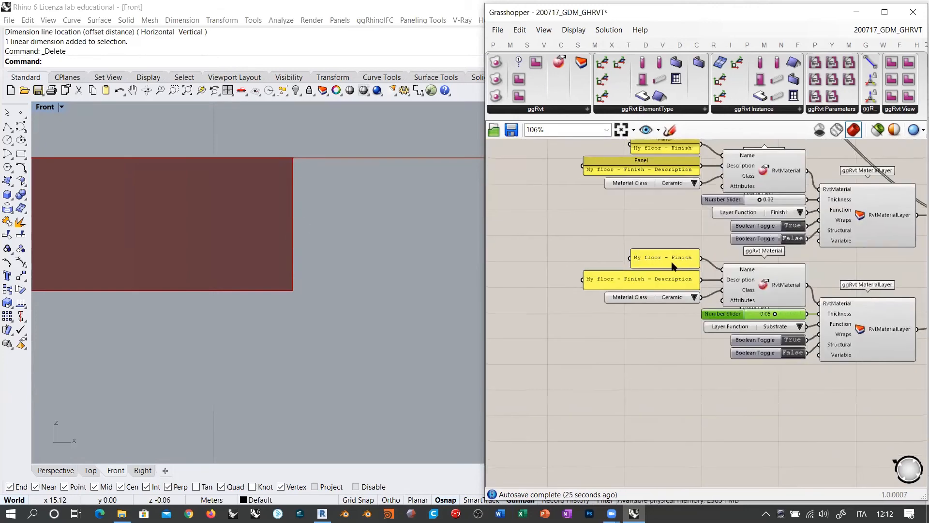
pyautogui.scroll(4, 674, 266)
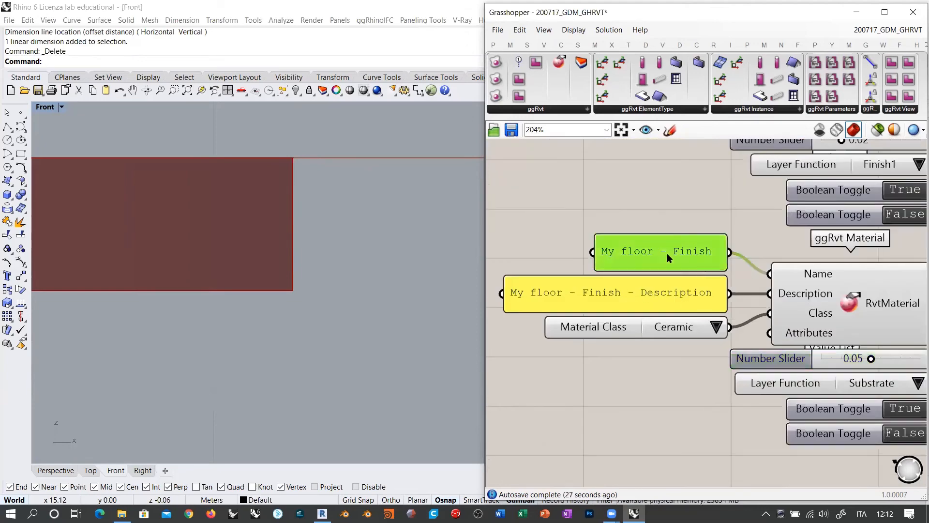
pyautogui.doubleClick(667, 252)
pyautogui.moveTo(631, 191); pyautogui.dragTo(741, 195)
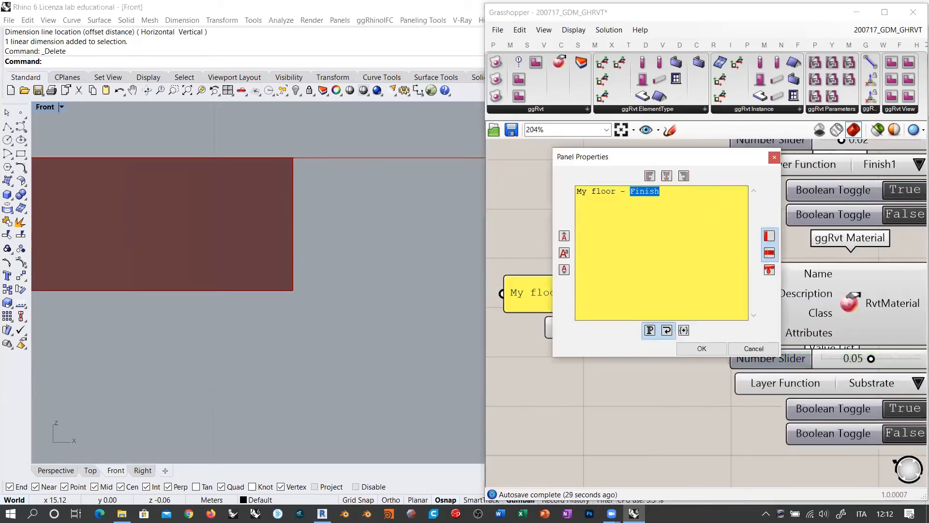
pyautogui.write('Substrate')
pyautogui.keyDown('shift'); pyautogui.click(732, 192); pyautogui.keyUp('shift')
pyautogui.click(690, 348)
# Step: Change the second material's description panel to "My floor - Substrate - Description"
pyautogui.doubleClick(588, 296)
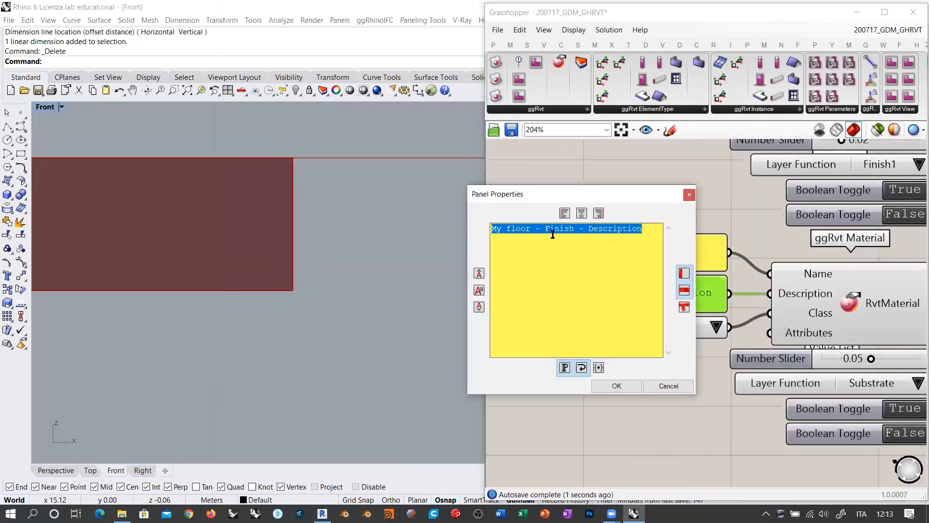
pyautogui.doubleClick(552, 234)
pyautogui.write('Substrate')
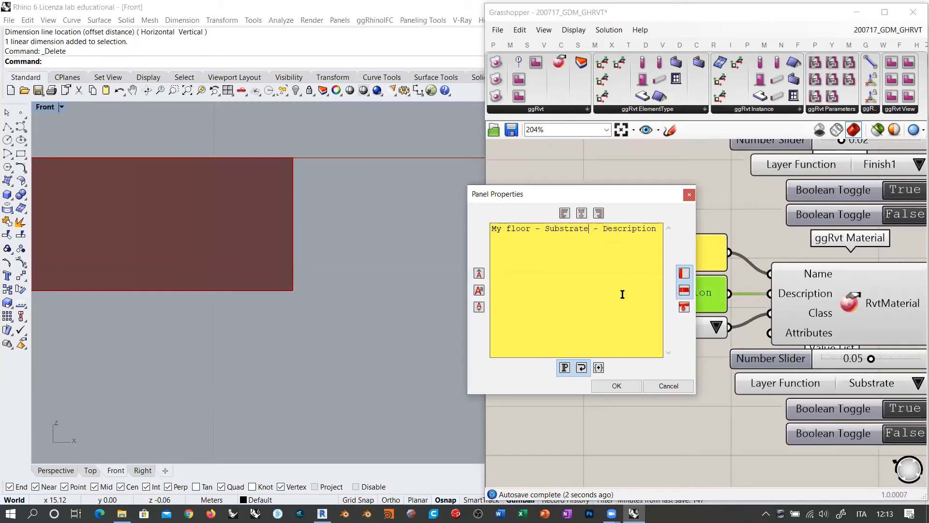
pyautogui.click(617, 386)
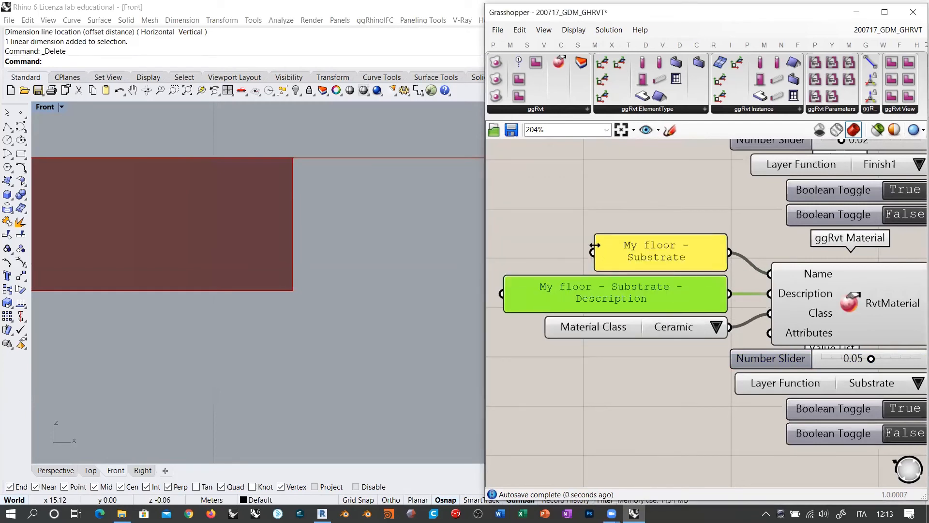
# Step: Resize the substrate material's name and description panels so each text fits on one line, and space them evenly
pyautogui.moveTo(595, 246); pyautogui.dragTo(557, 245)
pyautogui.moveTo(625, 239); pyautogui.dragTo(625, 252)
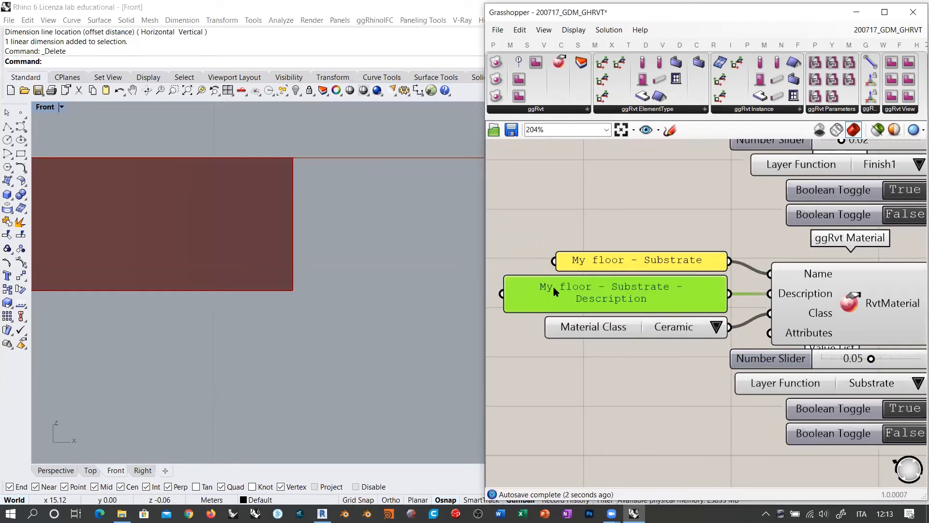
pyautogui.moveTo(499, 307); pyautogui.dragTo(631, 294, button='right')
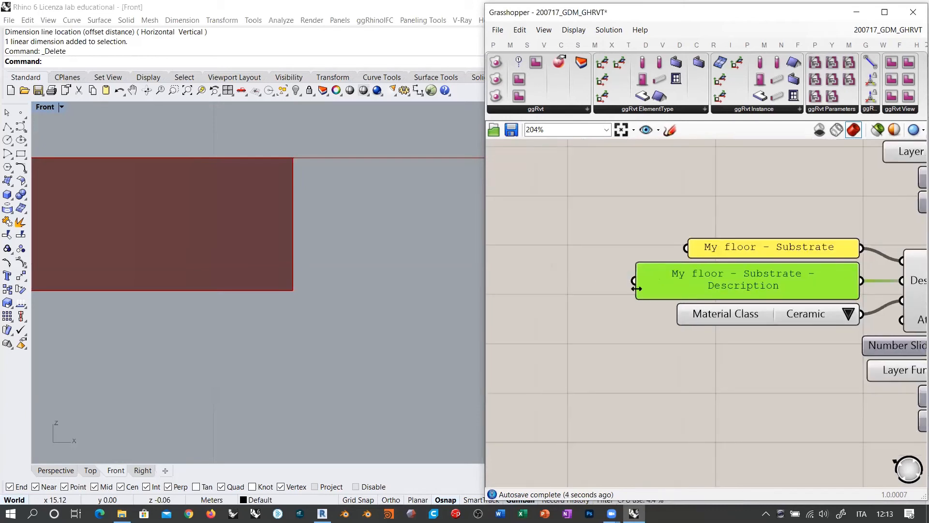
pyautogui.moveTo(635, 291); pyautogui.dragTo(609, 291)
pyautogui.moveTo(651, 265); pyautogui.dragTo(652, 280)
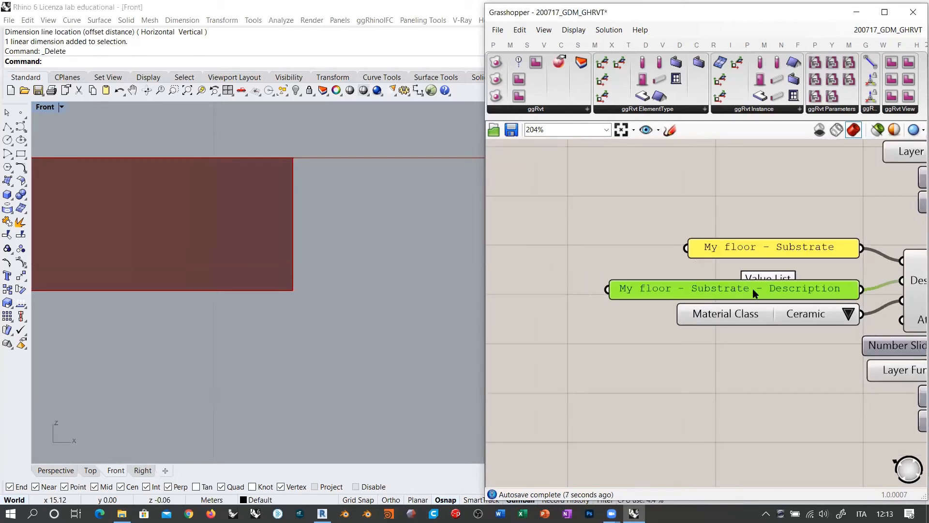
pyautogui.moveTo(766, 284); pyautogui.dragTo(762, 277)
pyautogui.click(756, 205)
# Step: Add a Concrete constant with value 1 to the substrate's Material Class value list and choose Concrete
pyautogui.moveTo(848, 323); pyautogui.dragTo(622, 245, button='right')
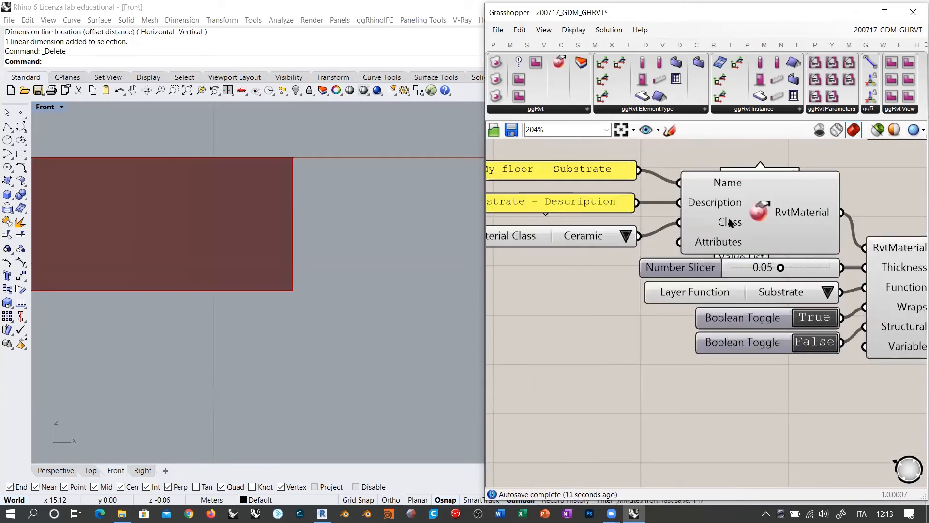
pyautogui.moveTo(730, 225)
pyautogui.moveTo(580, 276); pyautogui.dragTo(663, 282, button='right')
pyautogui.doubleClick(600, 239)
pyautogui.doubleClick(677, 244)
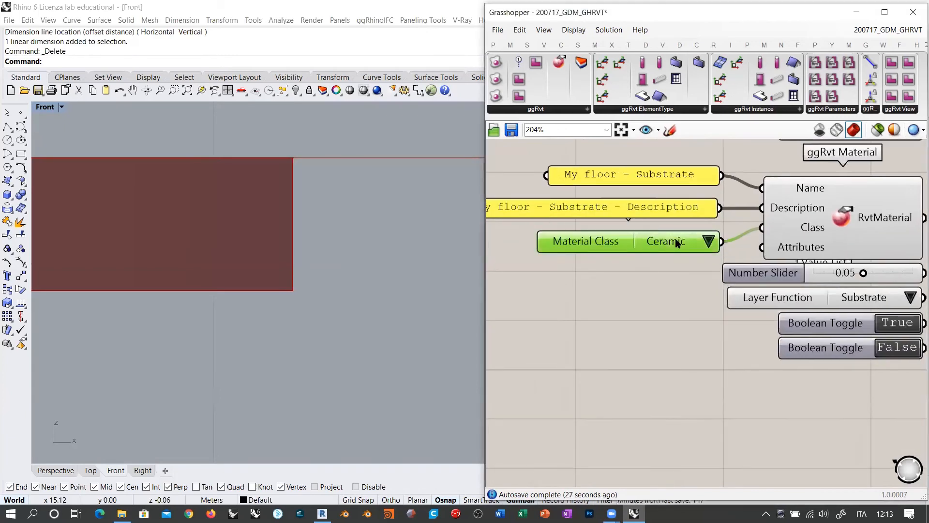
pyautogui.click(635, 182)
pyautogui.write('Concr')
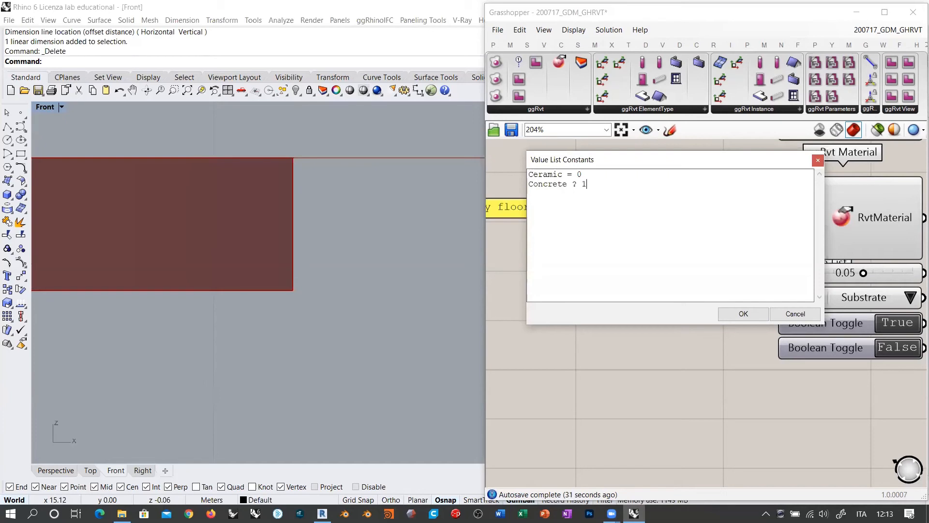
pyautogui.write('ete =')
pyautogui.click(743, 314)
pyautogui.click(714, 241)
pyautogui.click(741, 259)
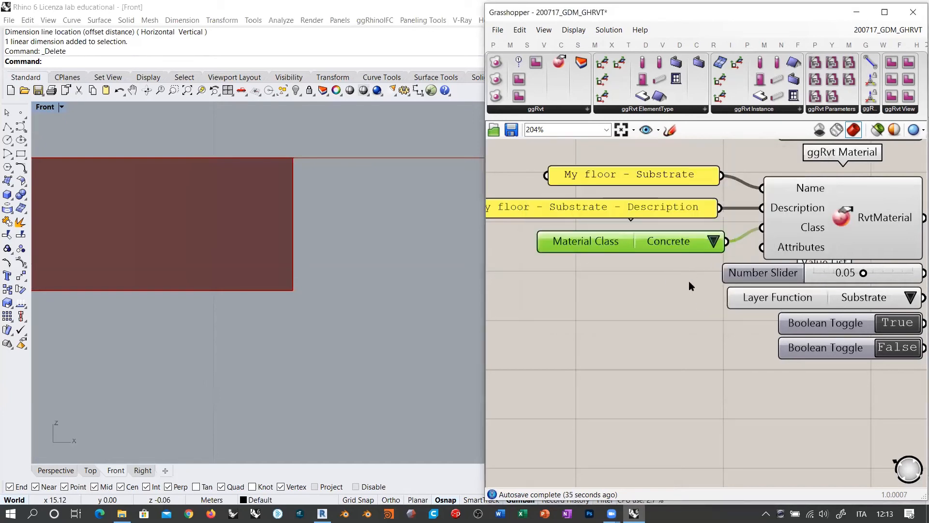
# Step: Duplicate the substrate layer's component group below the original and also connect the copy's RvtMaterialLayer output to the Data parameter feeding the floor type's layers
pyautogui.scroll(-3, 625, 296)
pyautogui.moveTo(768, 303); pyautogui.dragTo(618, 261, button='right')
pyautogui.scroll(1, 639, 235)
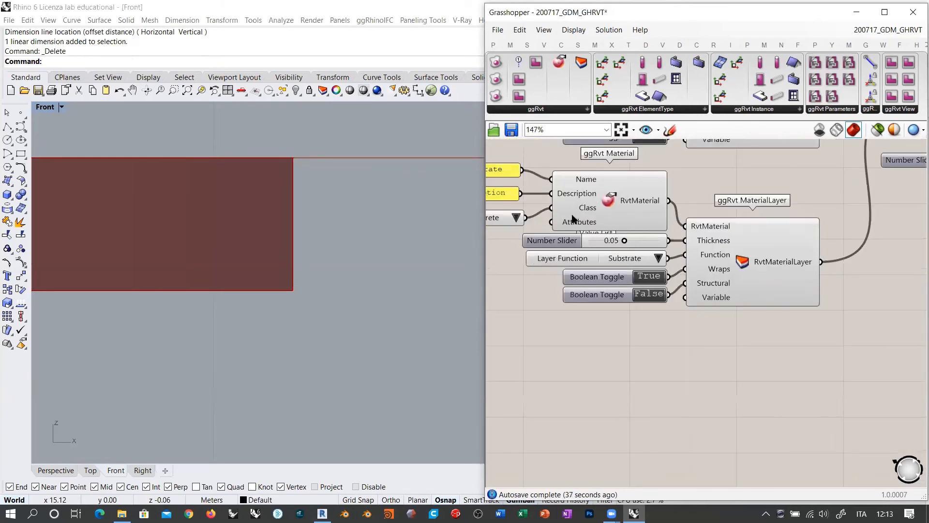
pyautogui.moveTo(798, 345); pyautogui.dragTo(754, 351, button='right')
pyautogui.scroll(-3, 753, 287)
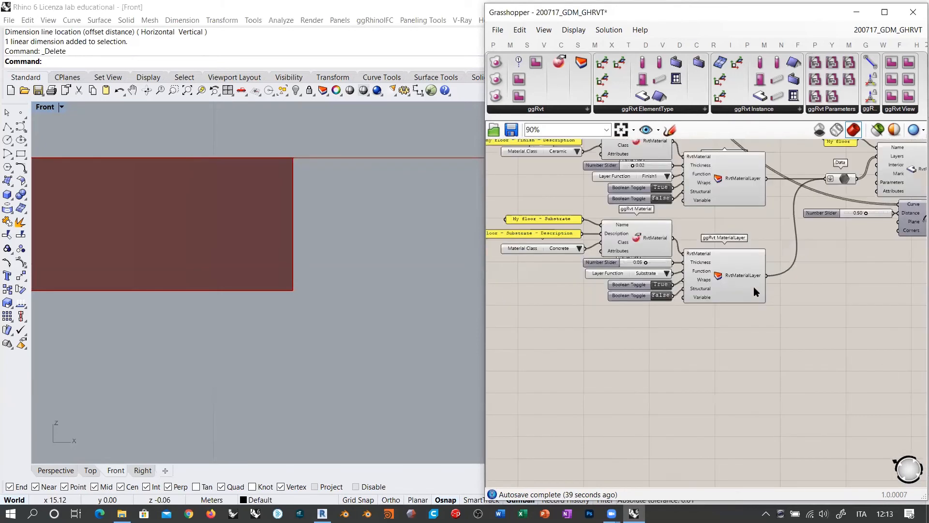
pyautogui.moveTo(582, 241); pyautogui.dragTo(639, 238, button='right')
pyautogui.scroll(-1, 639, 238)
pyautogui.moveTo(788, 318); pyautogui.dragTo(590, 217)
pyautogui.keyDown('alt'); pyautogui.moveTo(767, 262); pyautogui.dragTo(764, 345); pyautogui.keyUp('alt')
pyautogui.click(837, 297)
pyautogui.moveTo(830, 314); pyautogui.dragTo(715, 312, button='right')
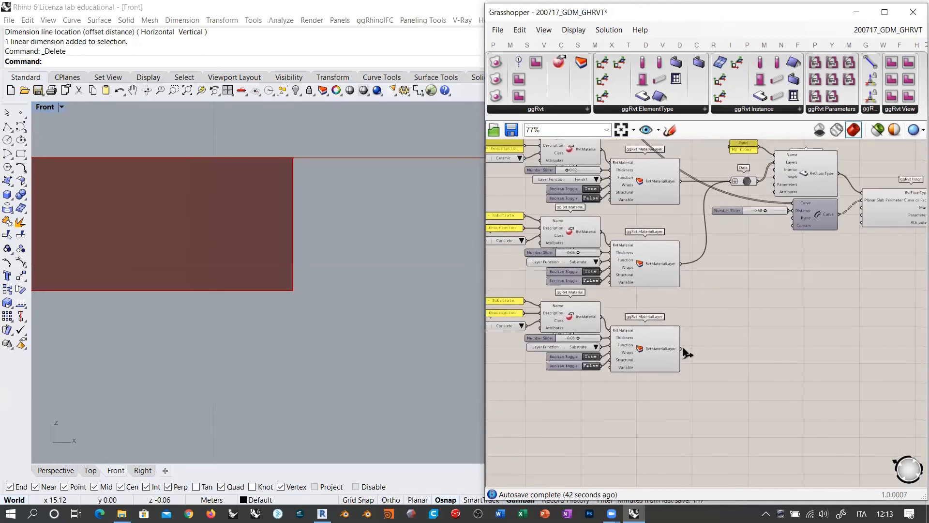
pyautogui.moveTo(682, 348); pyautogui.dragTo(732, 181)
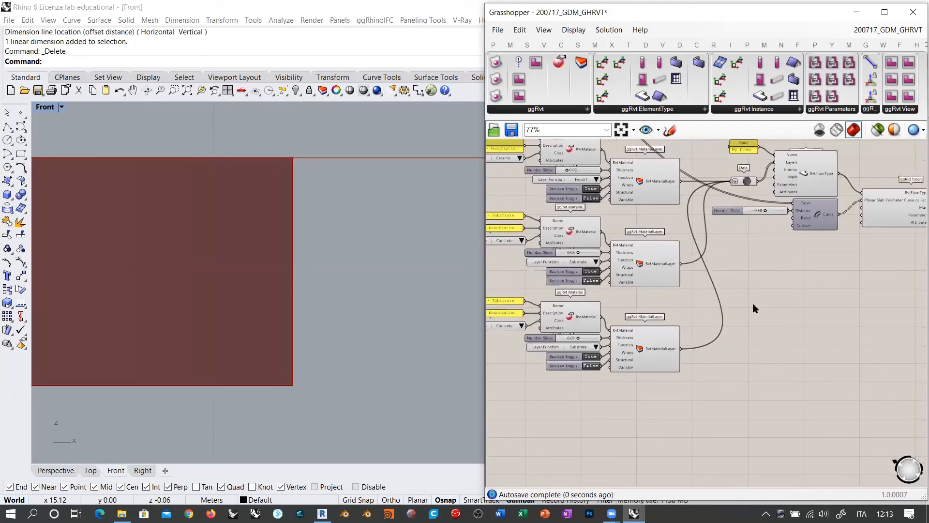
# Step: Raise the third material layer's thickness slider maximum to 0.20 and set the thickness to 0.20
pyautogui.scroll(3, 753, 303)
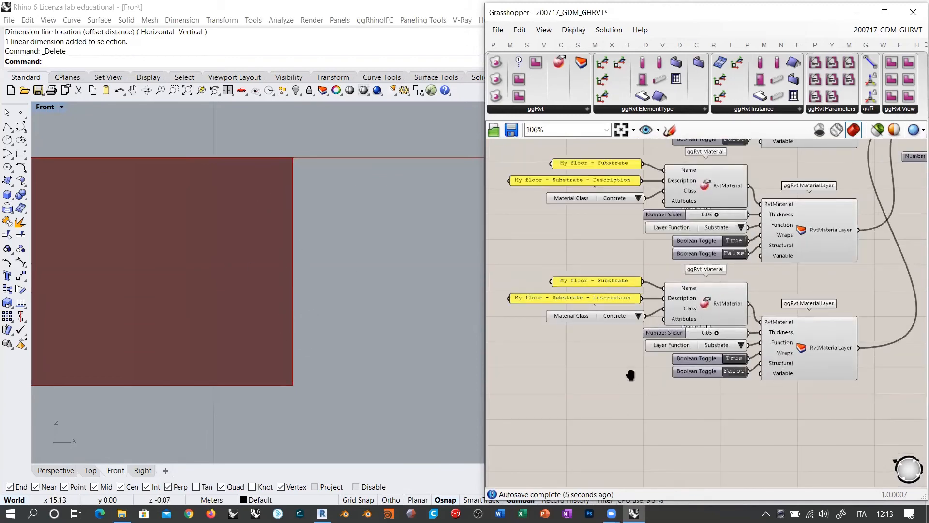
pyautogui.moveTo(630, 375); pyautogui.dragTo(645, 340, button='right')
pyautogui.scroll(2, 631, 333)
pyautogui.moveTo(722, 298); pyautogui.dragTo(702, 300, button='right')
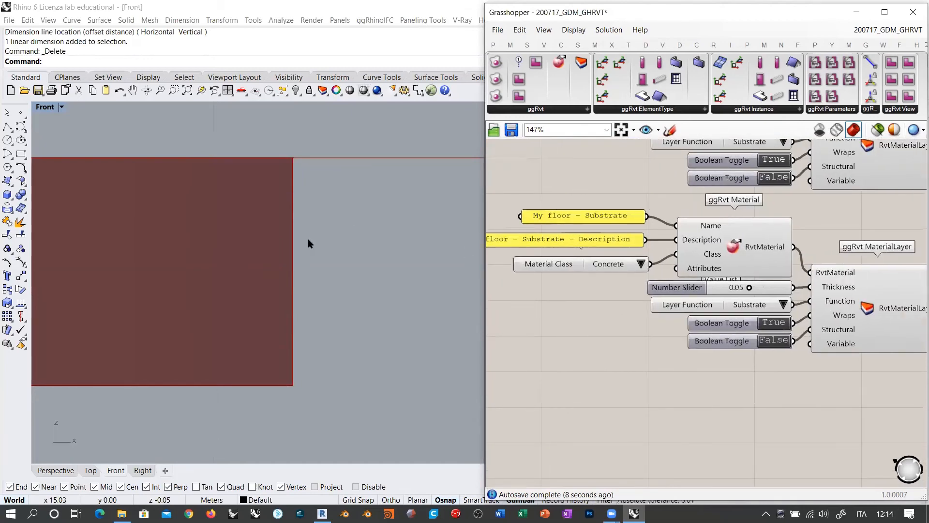
pyautogui.moveTo(837, 322); pyautogui.dragTo(749, 299, button='right')
pyautogui.scroll(2, 730, 316)
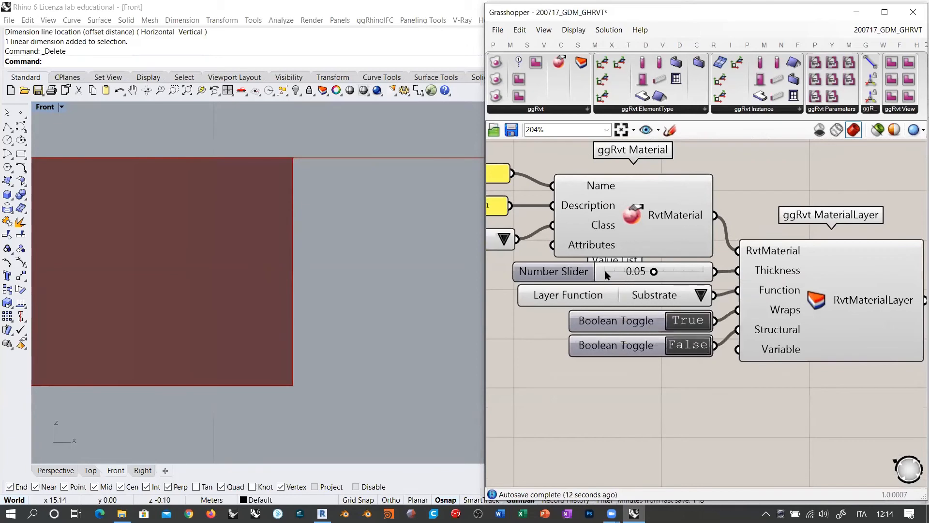
pyautogui.click(576, 273)
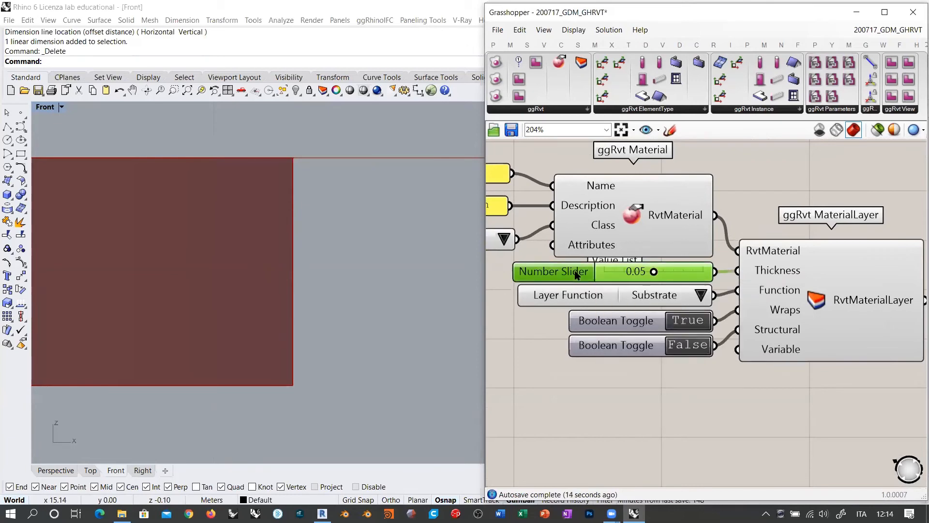
pyautogui.doubleClick(576, 274)
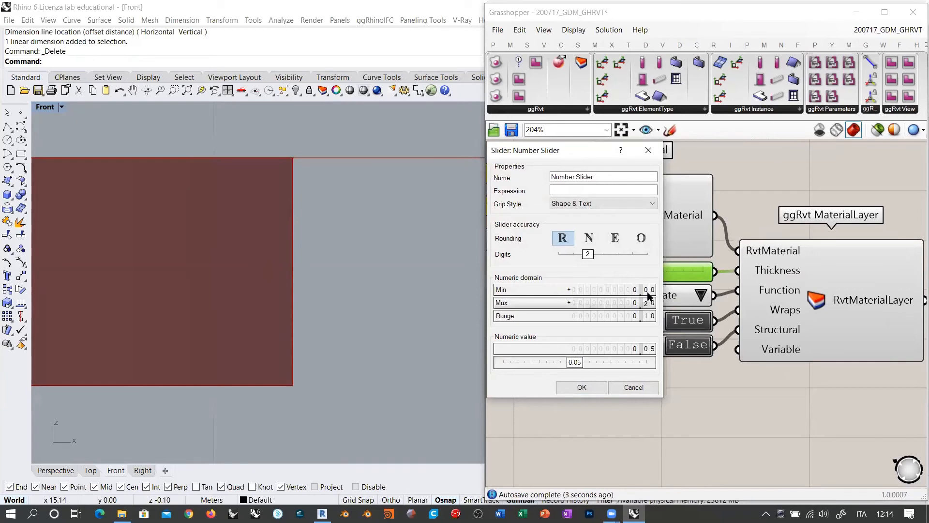
pyautogui.click(583, 386)
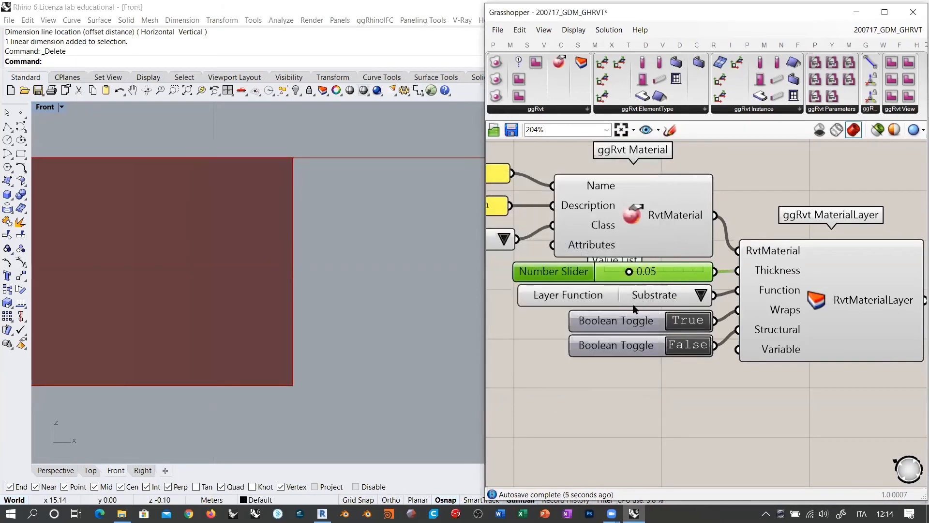
pyautogui.moveTo(629, 273); pyautogui.dragTo(734, 280)
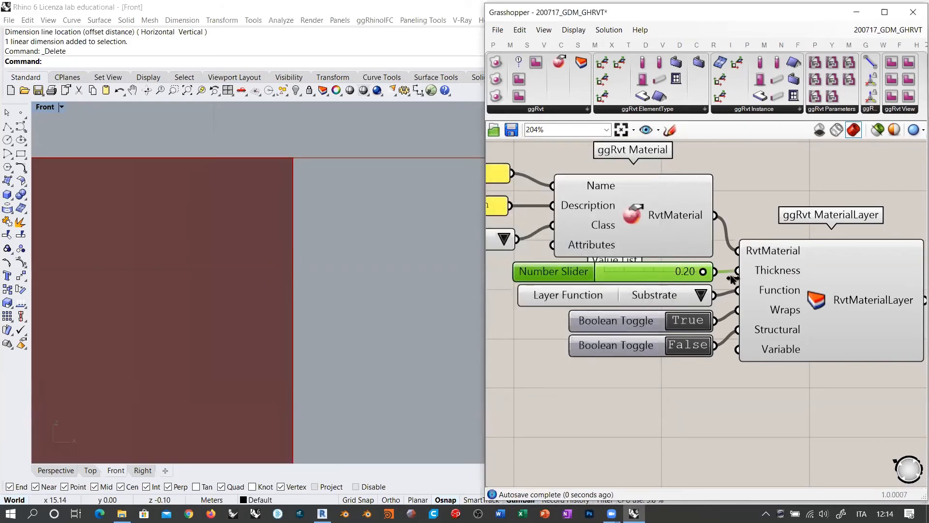
pyautogui.scroll(-3, 677, 371)
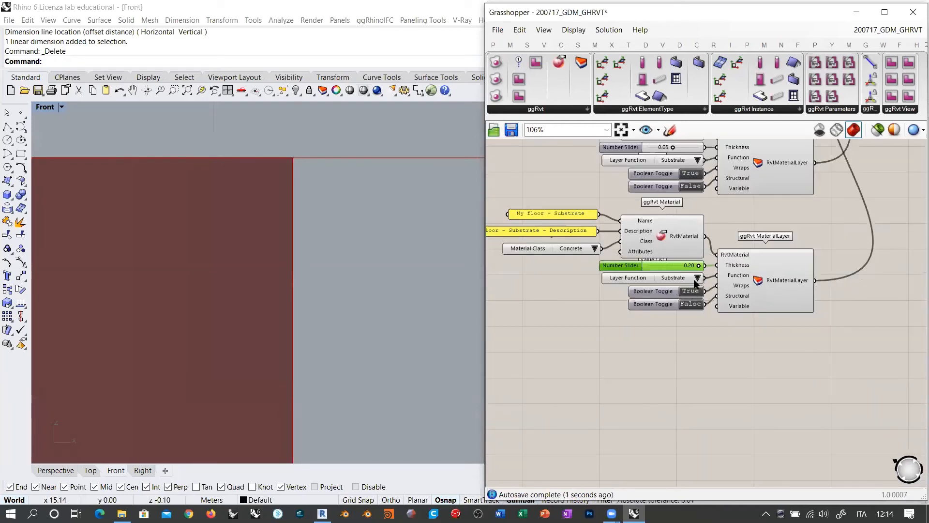
# Step: Add the constant Structure = 0 above Substrate in the third layer's Layer Function value list, making Structure its function
pyautogui.moveTo(739, 278)
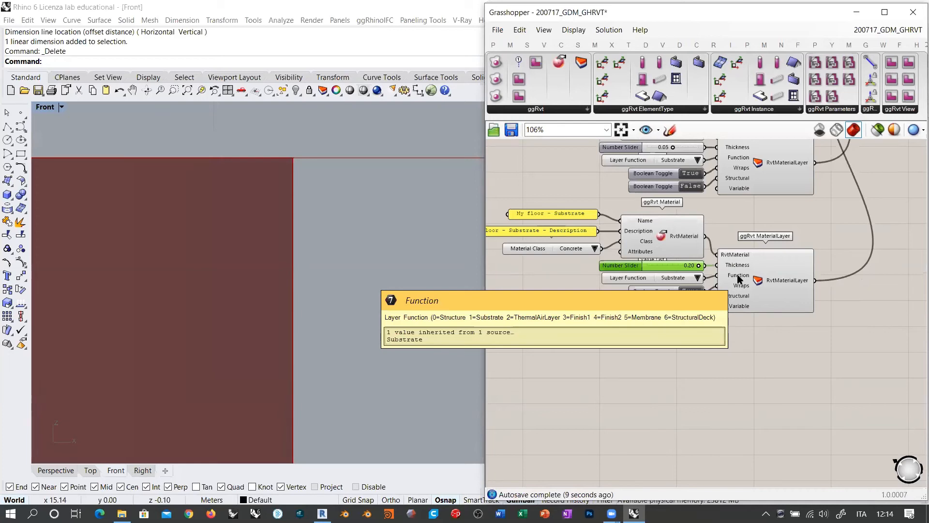
pyautogui.doubleClick(663, 280)
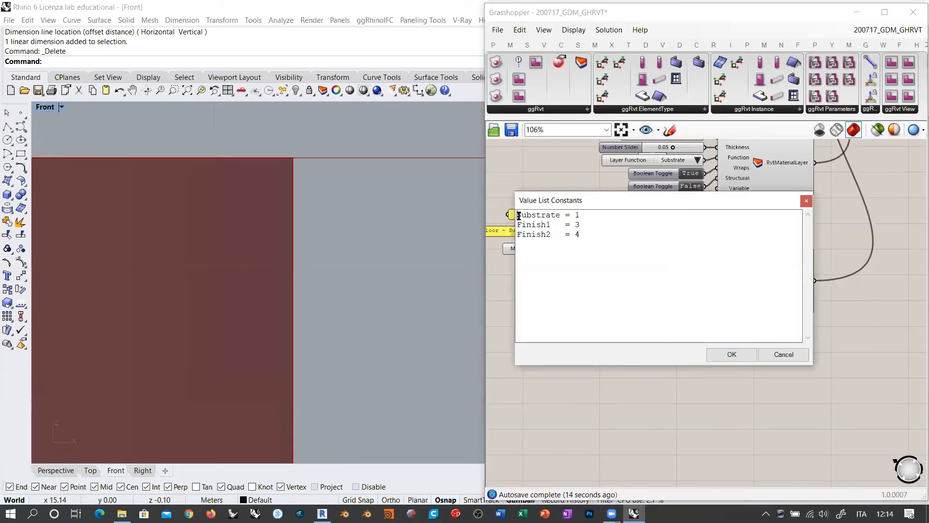
pyautogui.click(518, 215)
pyautogui.press('Return')
pyautogui.write('Structure = 0')
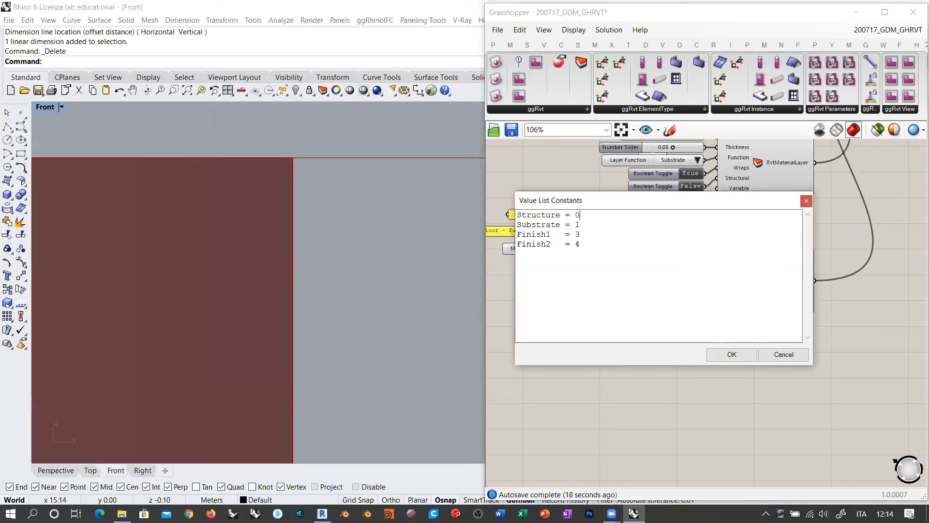
pyautogui.click(732, 355)
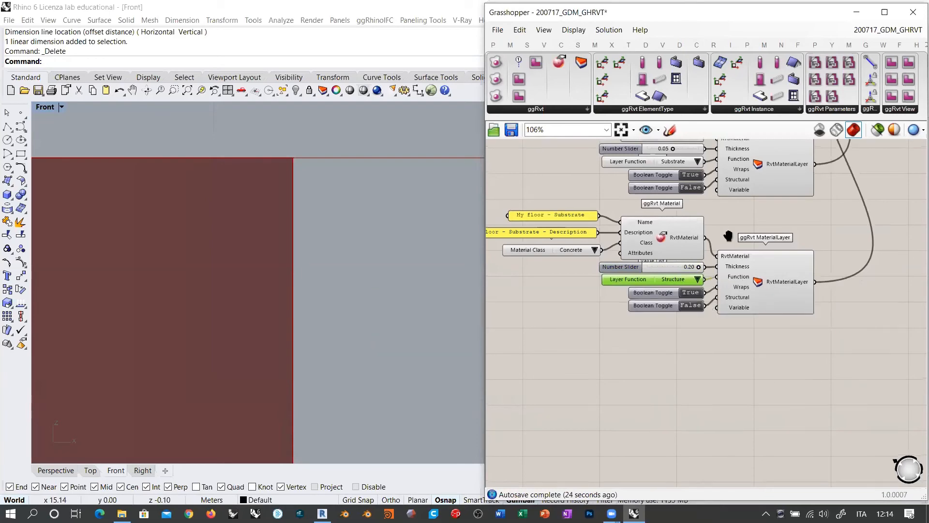
# Step: Change the third material's name panel to "My floor - Structure"
pyautogui.scroll(3, 692, 264)
pyautogui.scroll(2, 602, 247)
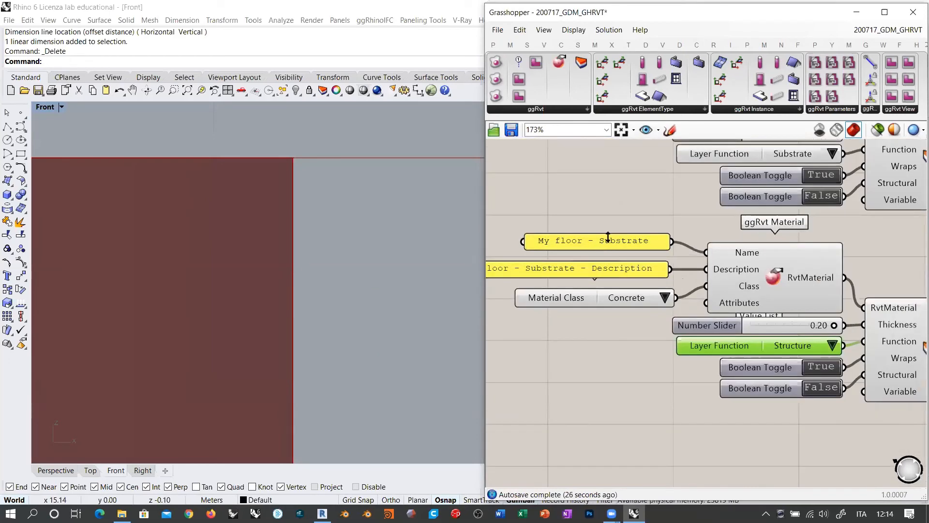
pyautogui.doubleClick(609, 241)
pyautogui.doubleClick(594, 179)
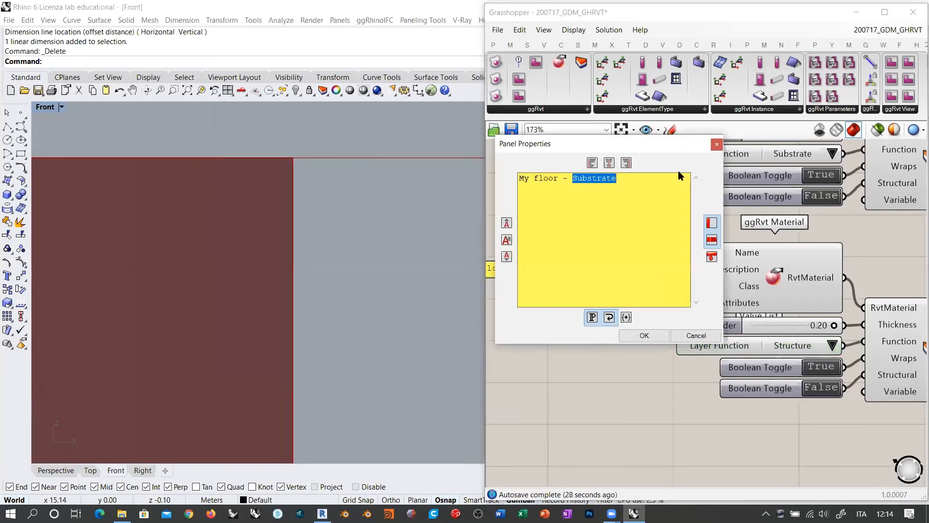
pyautogui.write('Structure')
pyautogui.moveTo(573, 178); pyautogui.dragTo(649, 177)
pyautogui.click(645, 335)
# Step: Change the third material's description panel to "My floor - Structure - Description"
pyautogui.scroll(1, 630, 260)
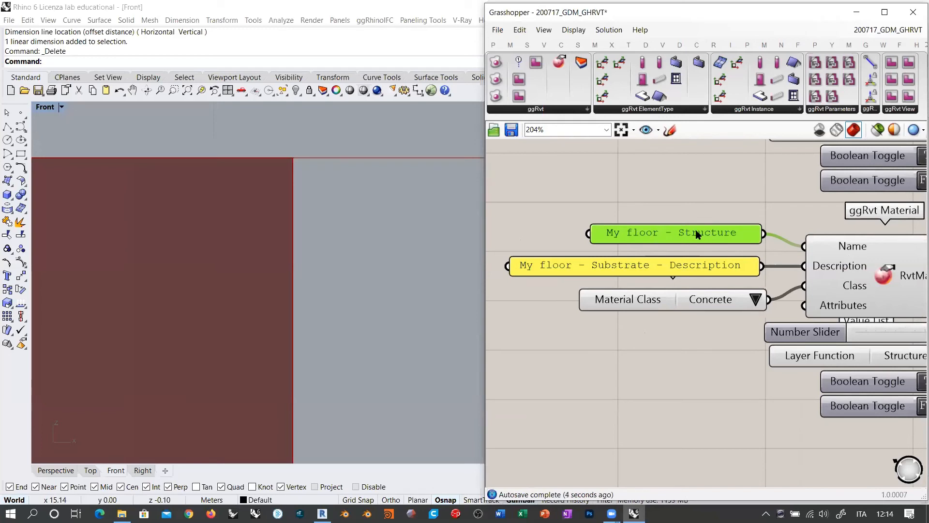
pyautogui.doubleClick(681, 268)
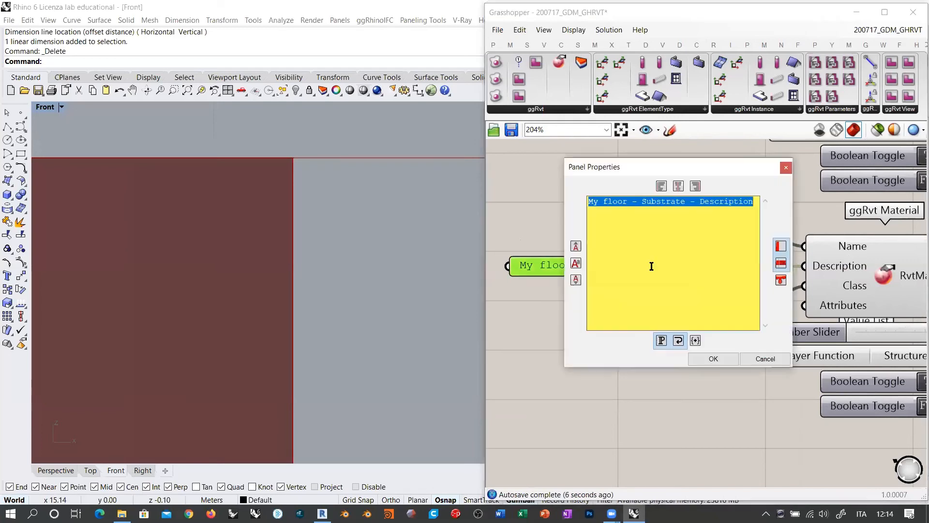
pyautogui.moveTo(643, 202); pyautogui.dragTo(681, 202)
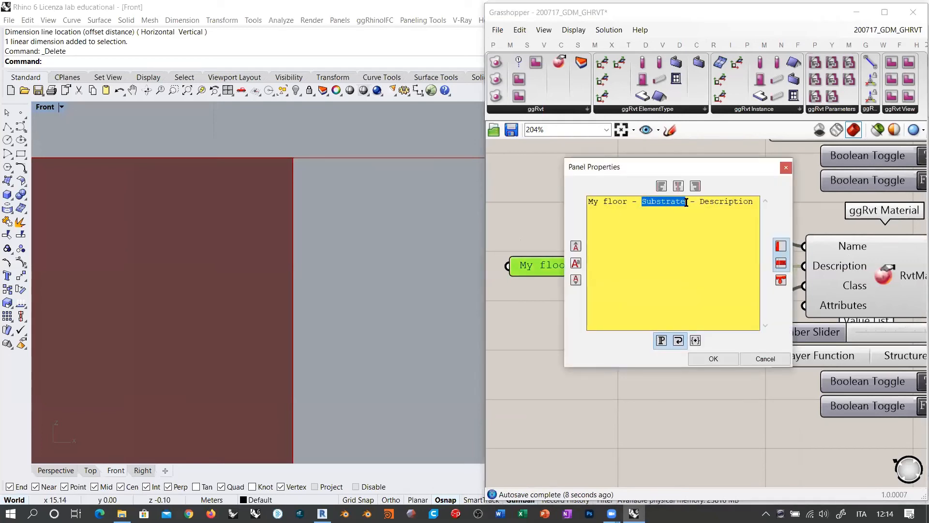
pyautogui.click(710, 246)
pyautogui.click(713, 358)
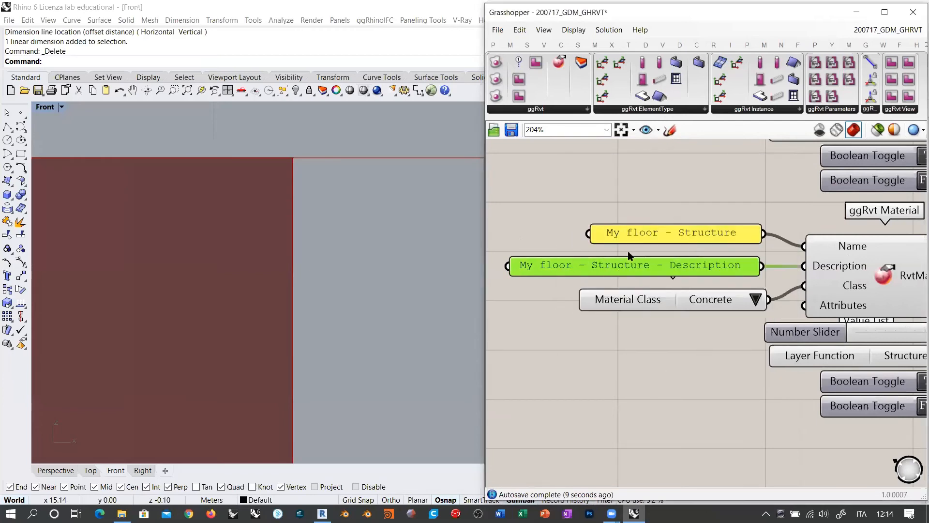
# Step: Align the right edges of the structure material's name panel, description panel and Material Class value list
pyautogui.click(563, 234)
pyautogui.scroll(-3, 563, 235)
pyautogui.moveTo(666, 211); pyautogui.dragTo(626, 271)
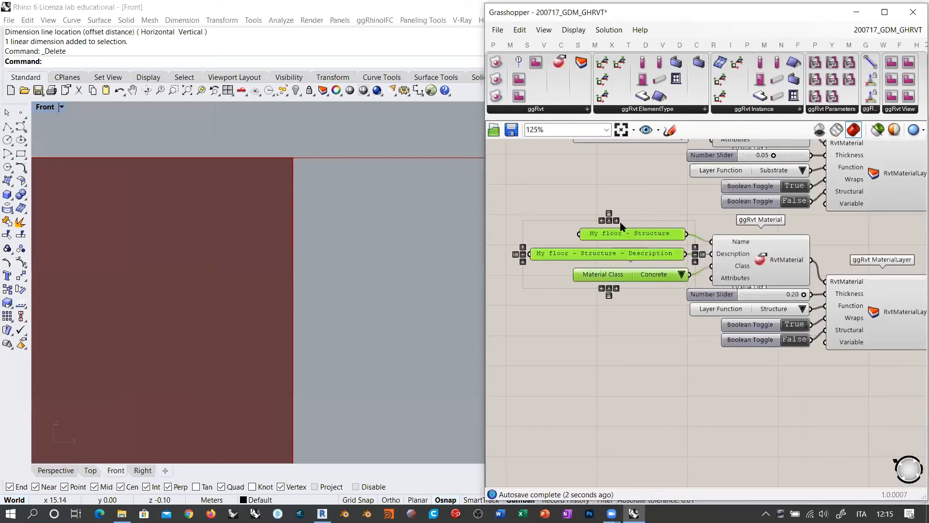
pyautogui.click(617, 219)
pyautogui.click(615, 188)
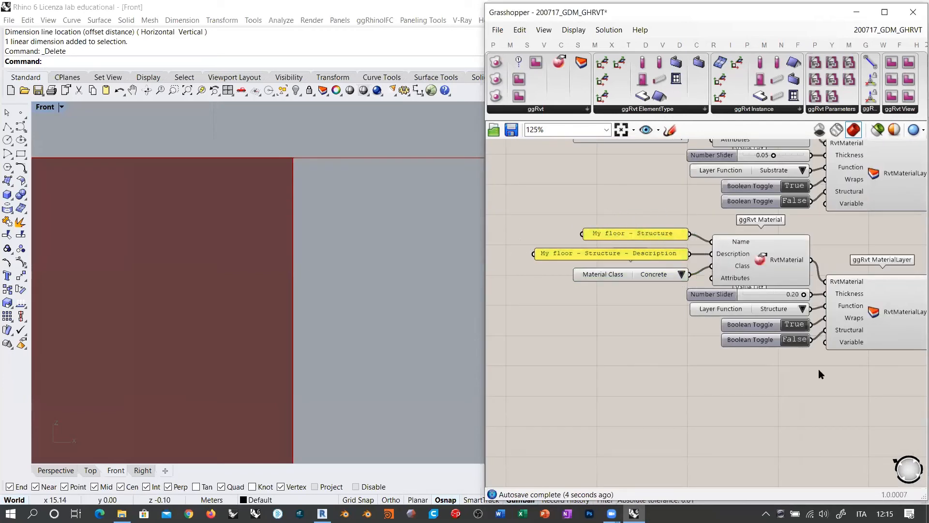
pyautogui.moveTo(825, 375); pyautogui.dragTo(639, 362, button='right')
pyautogui.scroll(-5, 339, 249)
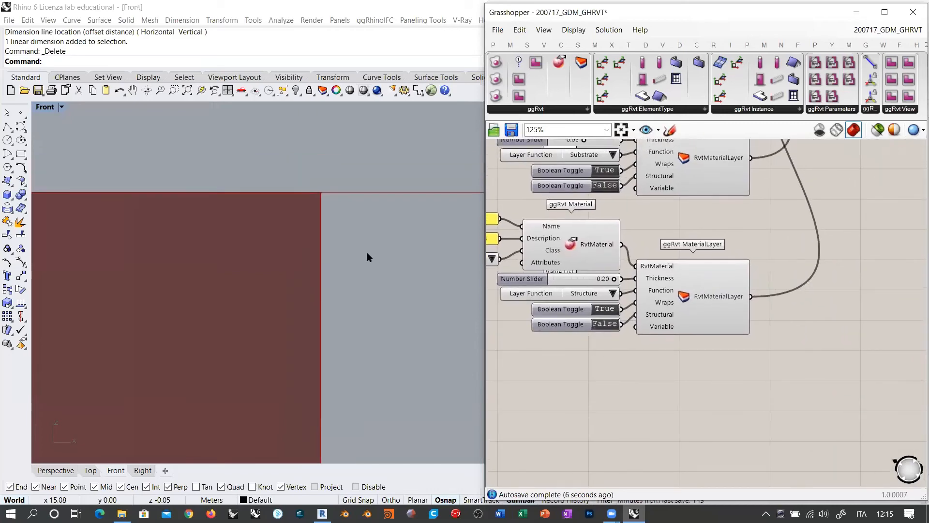
# Step: Examine the tower's floor slabs and columns in the Front view and the layout of the complete Grasshopper definition
pyautogui.scroll(-8, 315, 359)
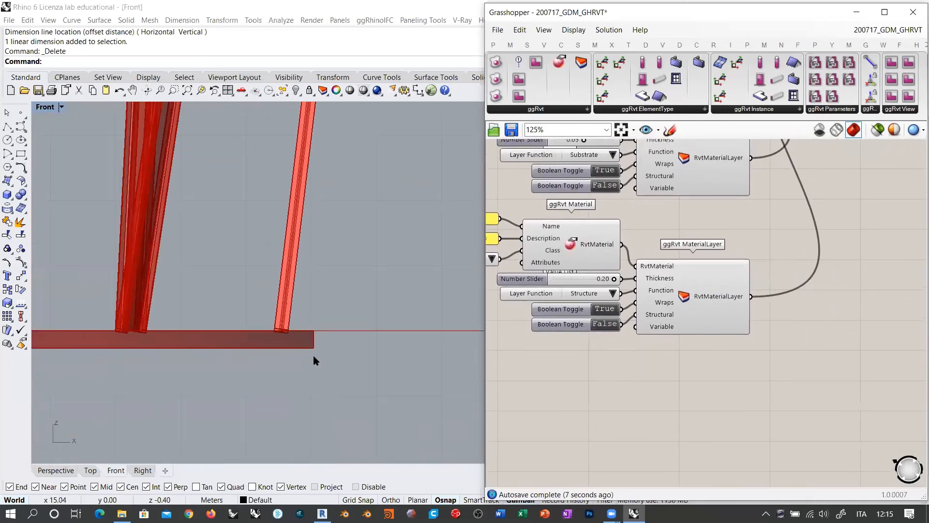
pyautogui.scroll(-2, 314, 357)
pyautogui.moveTo(288, 239); pyautogui.dragTo(295, 261, button='right')
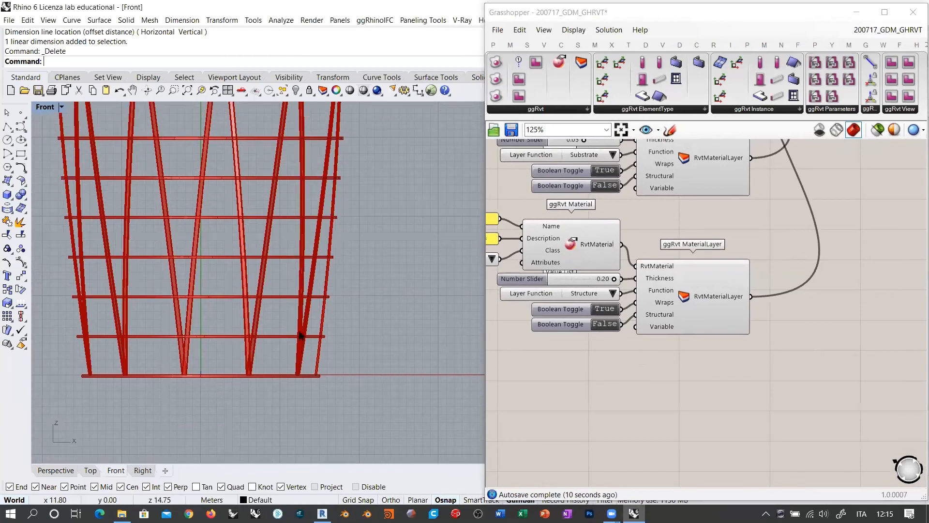
pyautogui.scroll(-10, 628, 301)
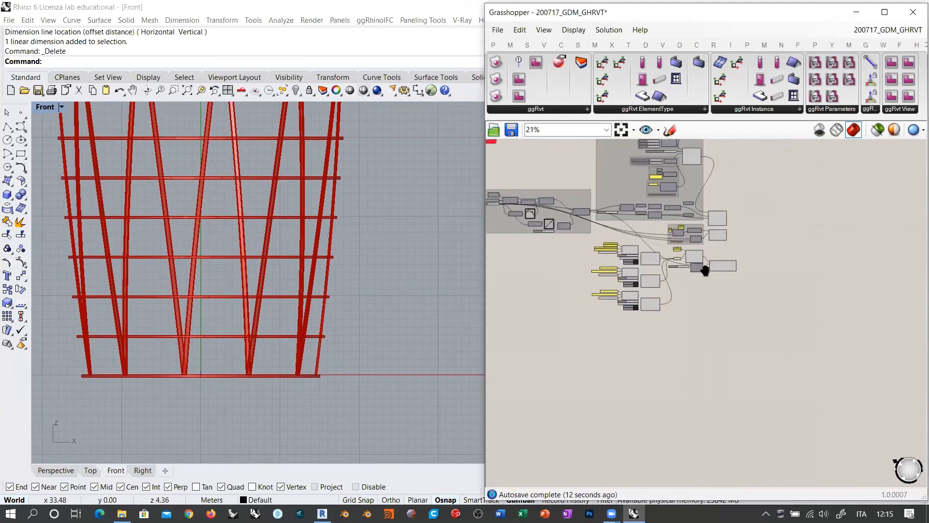
pyautogui.scroll(-5, 685, 218)
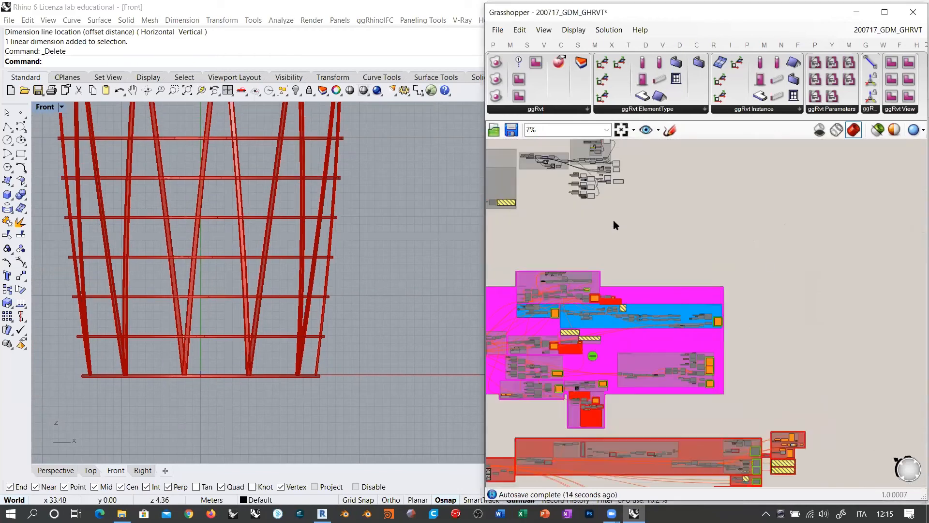
pyautogui.moveTo(623, 208); pyautogui.dragTo(682, 290, button='right')
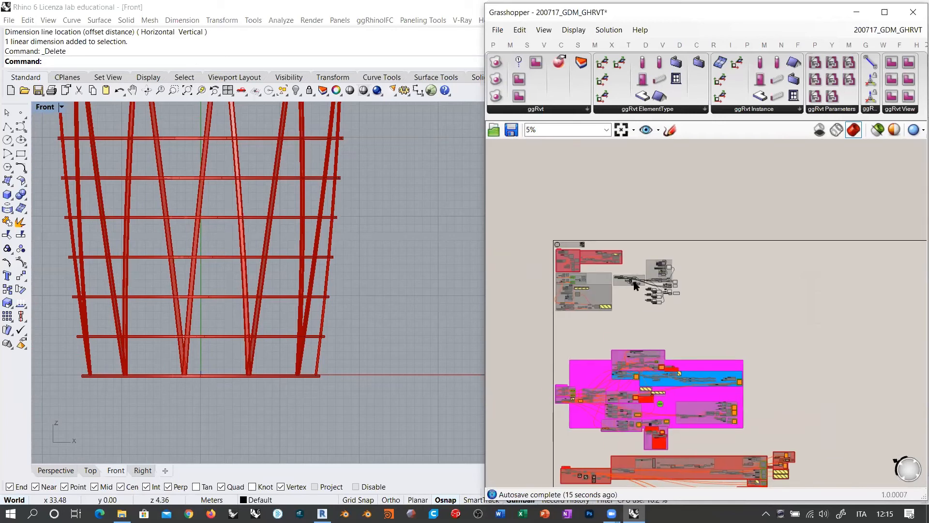
pyautogui.scroll(4, 658, 232)
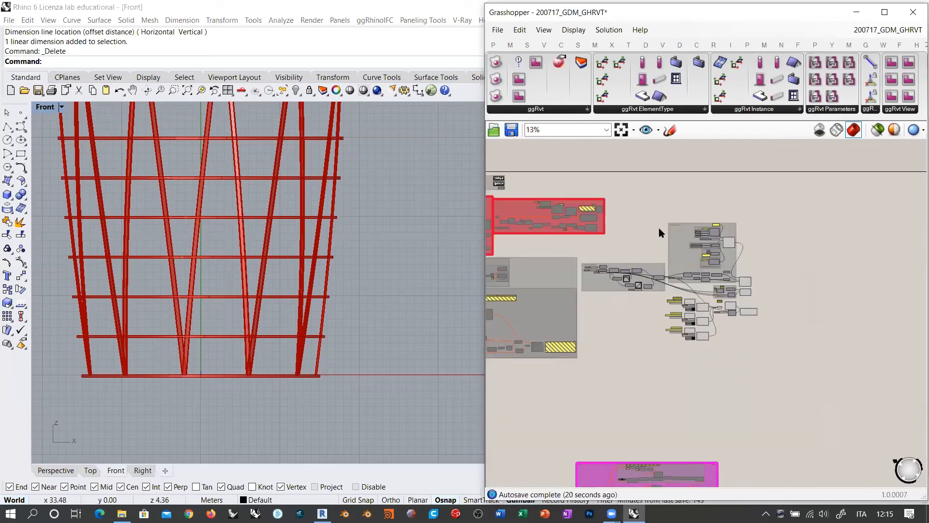
pyautogui.scroll(2, 750, 264)
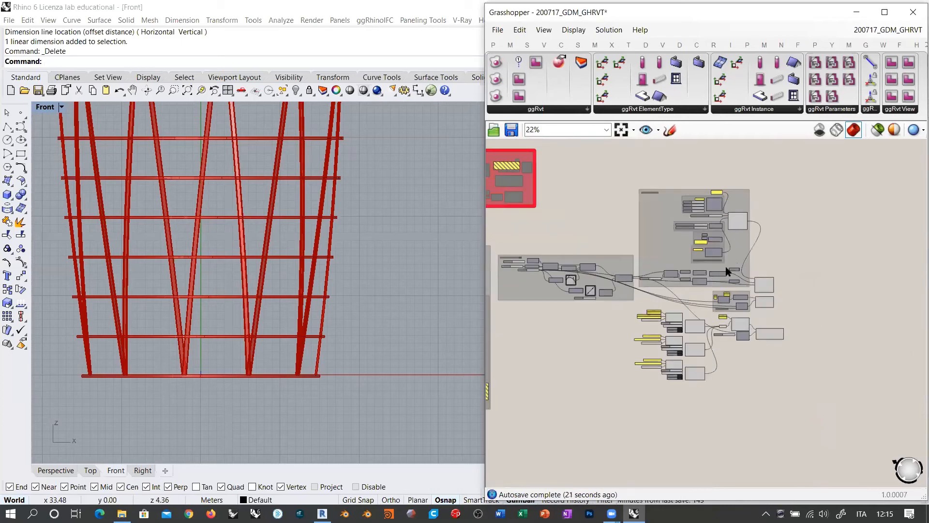
pyautogui.scroll(5, 762, 358)
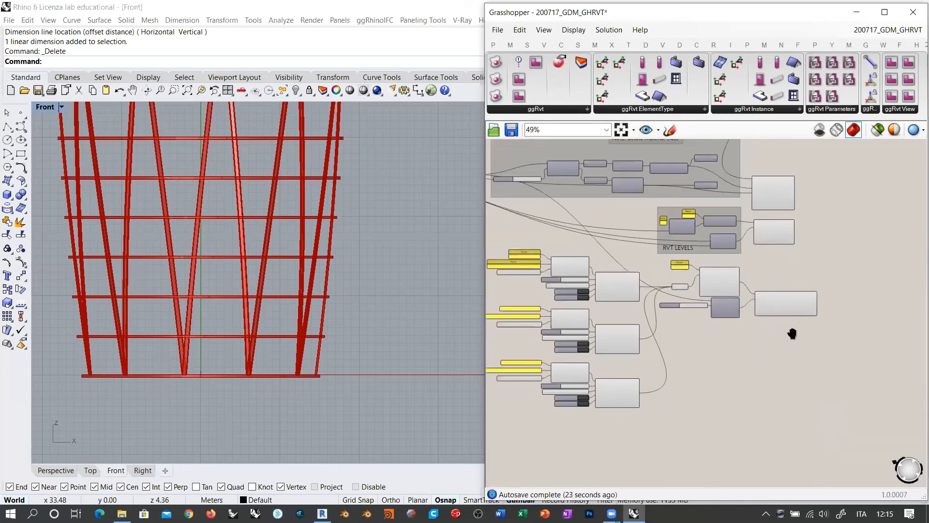
# Step: Align the left edges of the ggRvt Column, ggRvt Level and ggRvt Floor components and group them
pyautogui.click(670, 375)
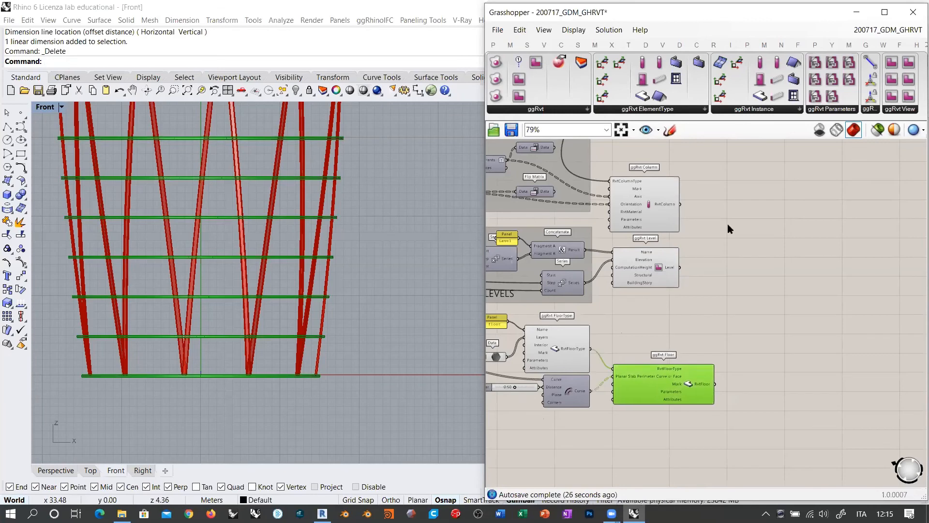
pyautogui.moveTo(602, 414); pyautogui.dragTo(624, 409)
pyautogui.click(655, 169)
pyautogui.click(690, 256)
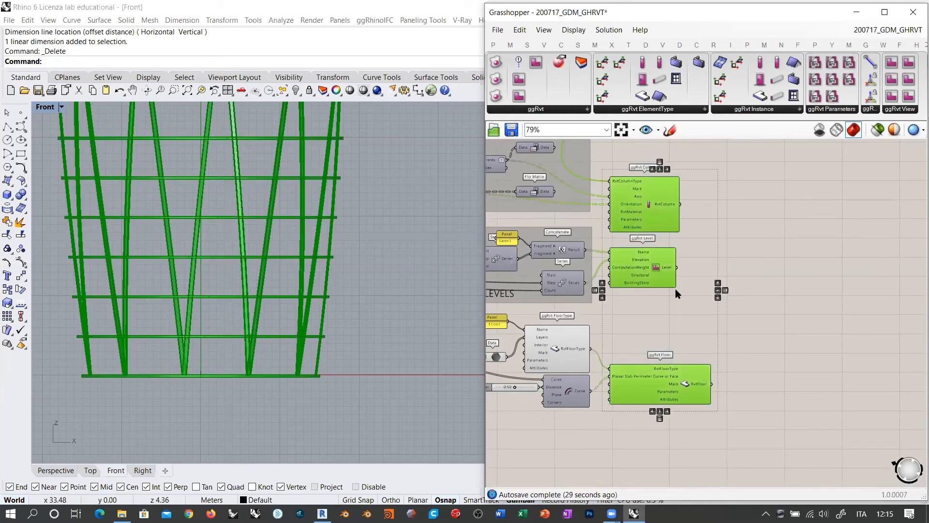
pyautogui.hotkey('ctrl', 'g')
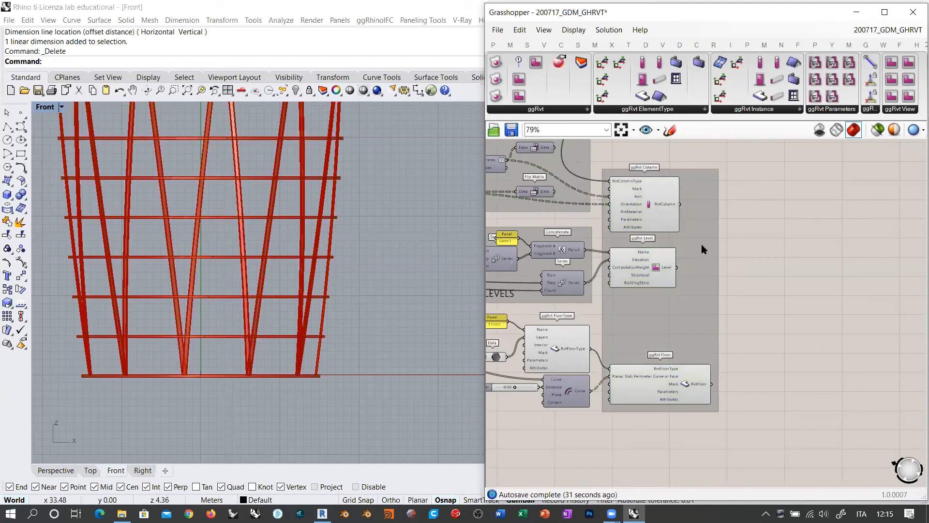
# Step: Colour the Column, Level and Floor group bright green with hue 100, saturation 100, value 100 and alpha 255
pyautogui.rightClick(703, 241)
pyautogui.moveTo(784, 361)
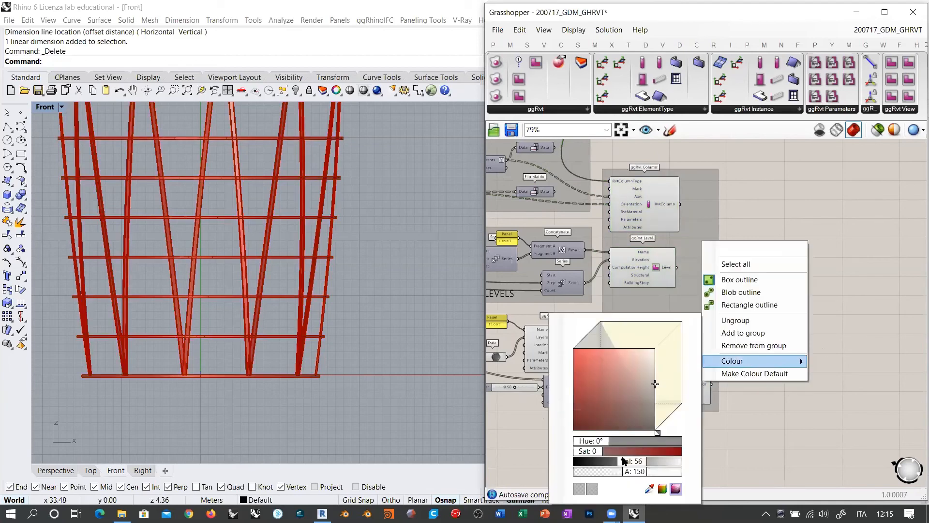
pyautogui.moveTo(623, 459); pyautogui.dragTo(656, 459)
pyautogui.moveTo(587, 449); pyautogui.dragTo(670, 472)
pyautogui.doubleClick(603, 444)
pyautogui.write('100')
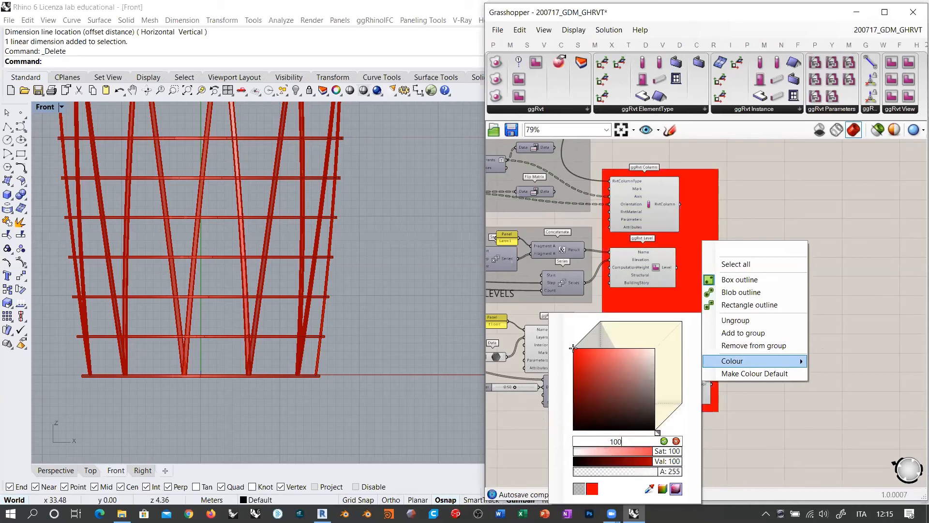
pyautogui.press('Return')
pyautogui.click(784, 183)
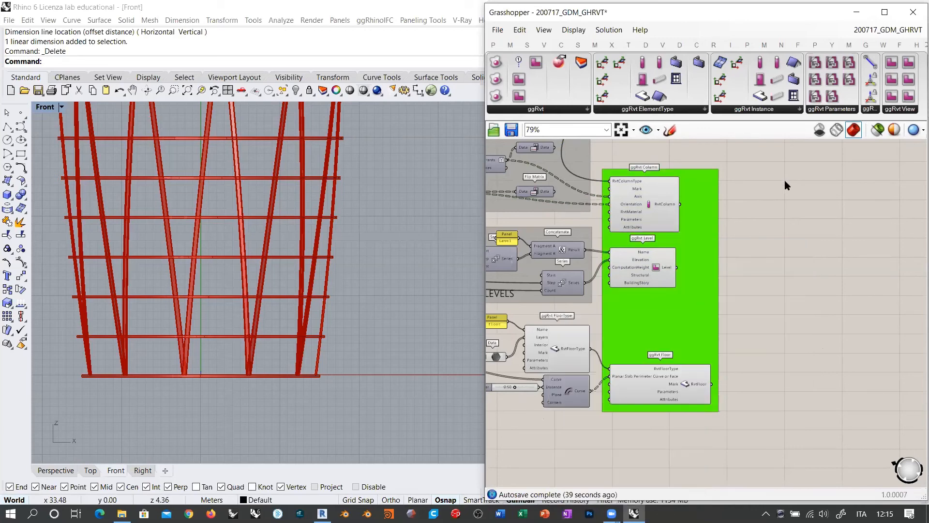
# Step: Give the green group a rectangle outline and align its Column, Level and Floor components by their right edges
pyautogui.rightClick(704, 204)
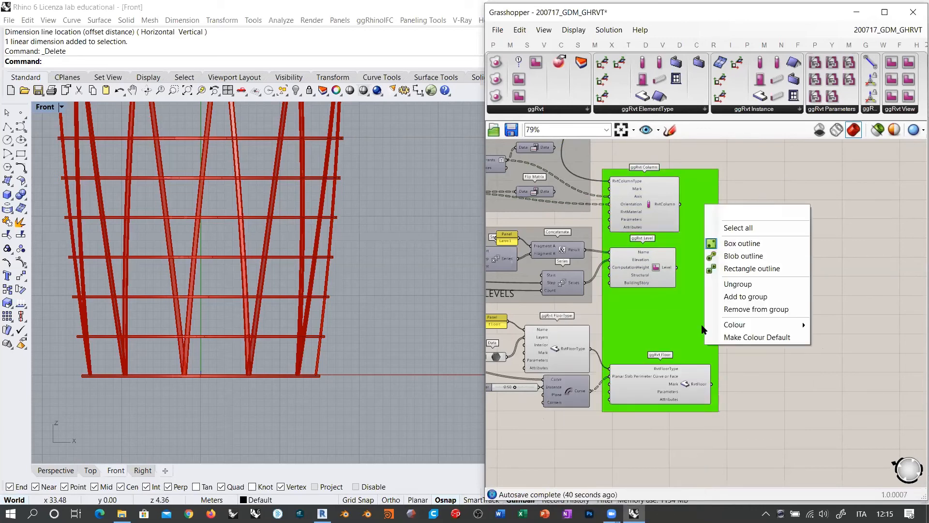
pyautogui.click(731, 270)
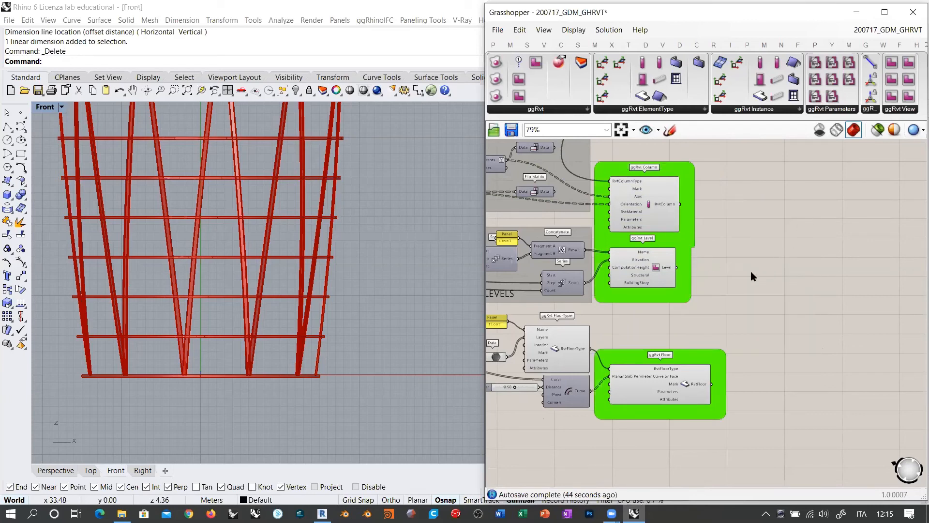
pyautogui.moveTo(743, 416); pyautogui.dragTo(645, 177)
pyautogui.click(668, 172)
pyautogui.click(800, 203)
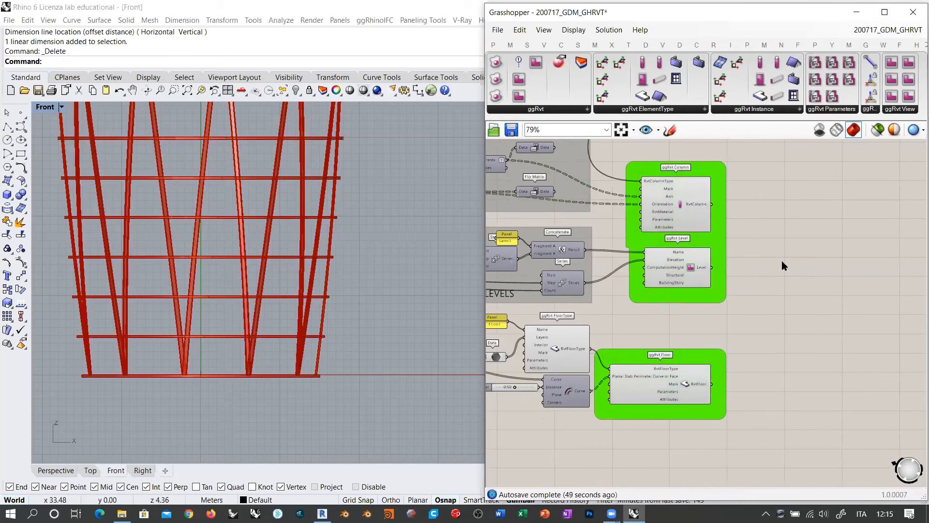
# Step: Add a ggRvt BaketoFile component to the canvas just to the right of the green group
pyautogui.scroll(-5, 778, 266)
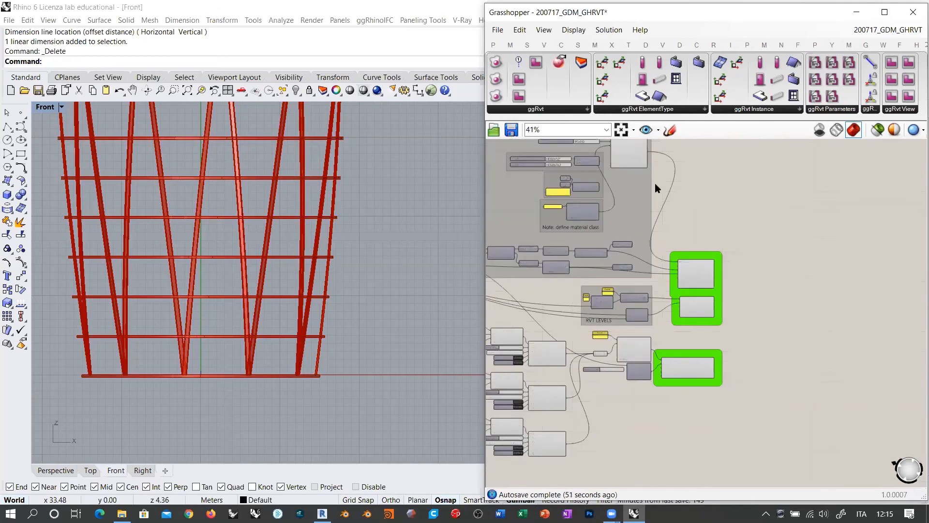
pyautogui.scroll(3, 711, 318)
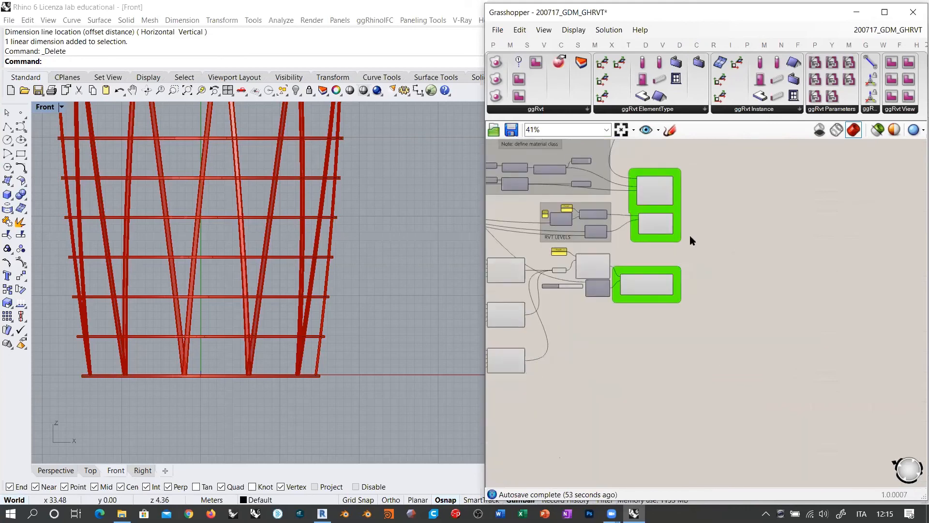
pyautogui.click(537, 111)
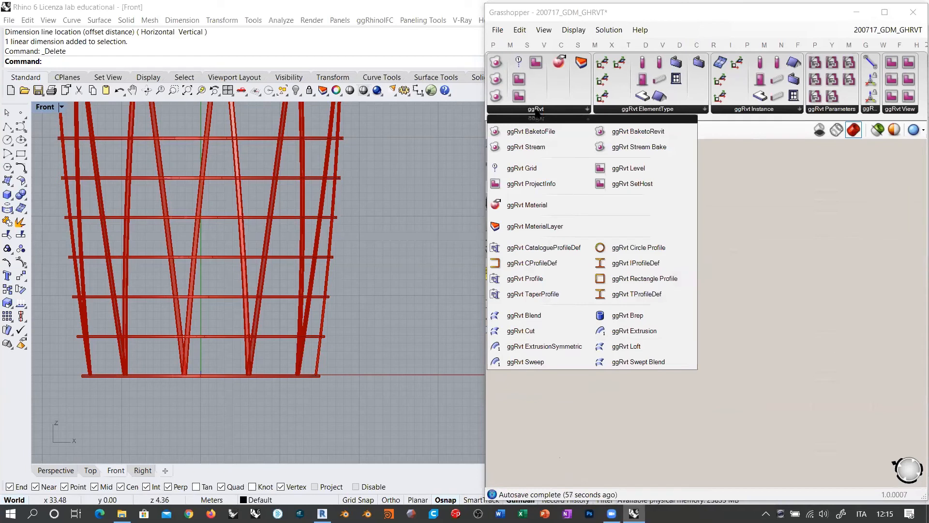
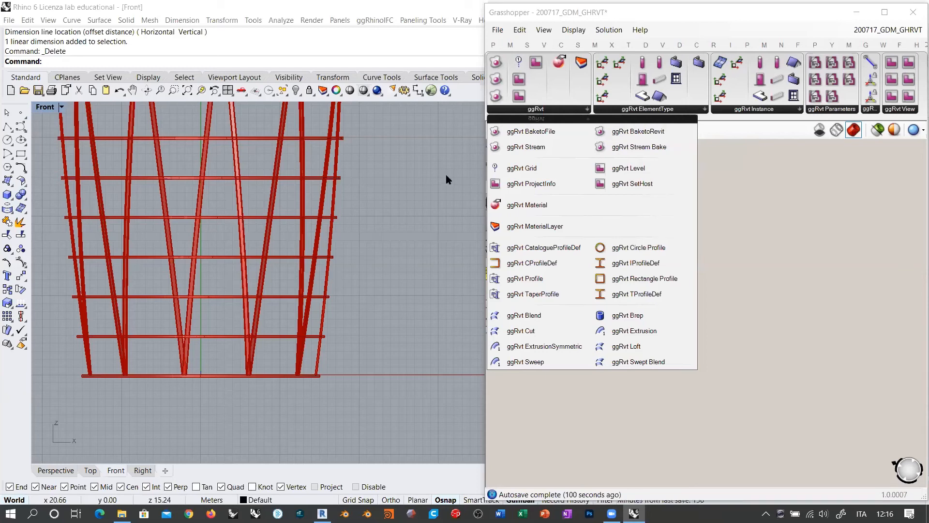
pyautogui.moveTo(528, 132); pyautogui.dragTo(748, 258)
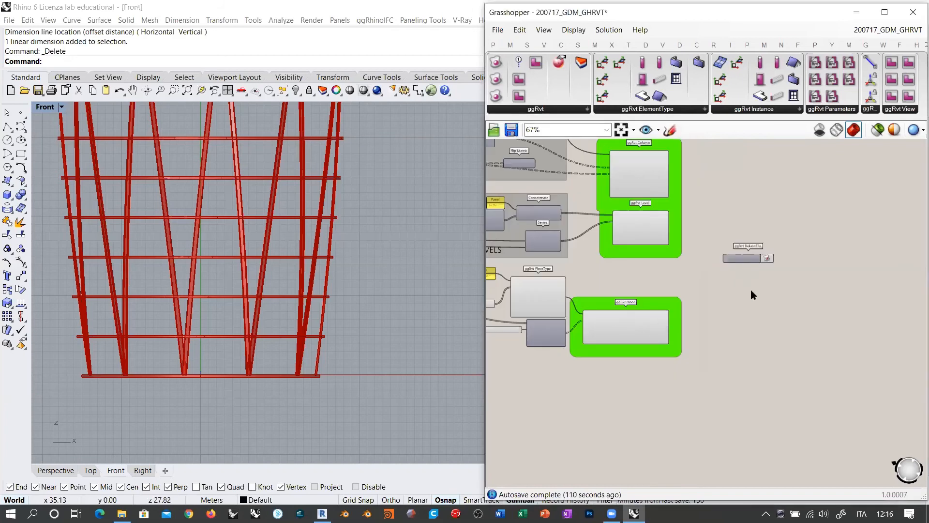
pyautogui.scroll(5, 695, 305)
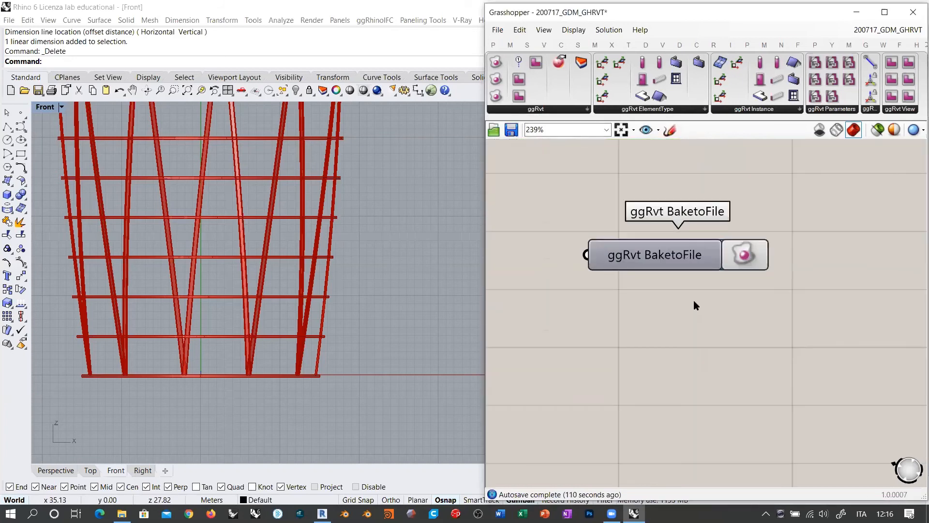
pyautogui.click(680, 257)
pyautogui.hotkey('ctrl', 'g')
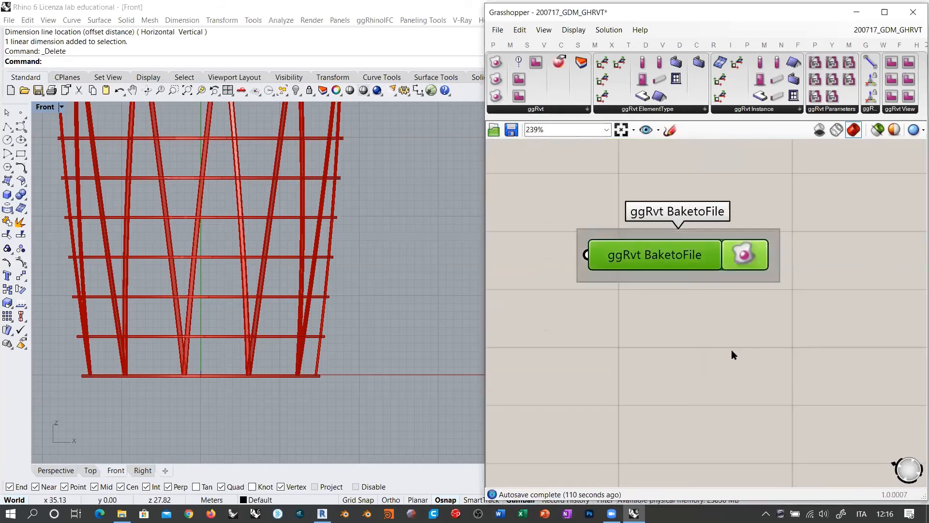
pyautogui.rightClick(702, 280)
pyautogui.click(740, 317)
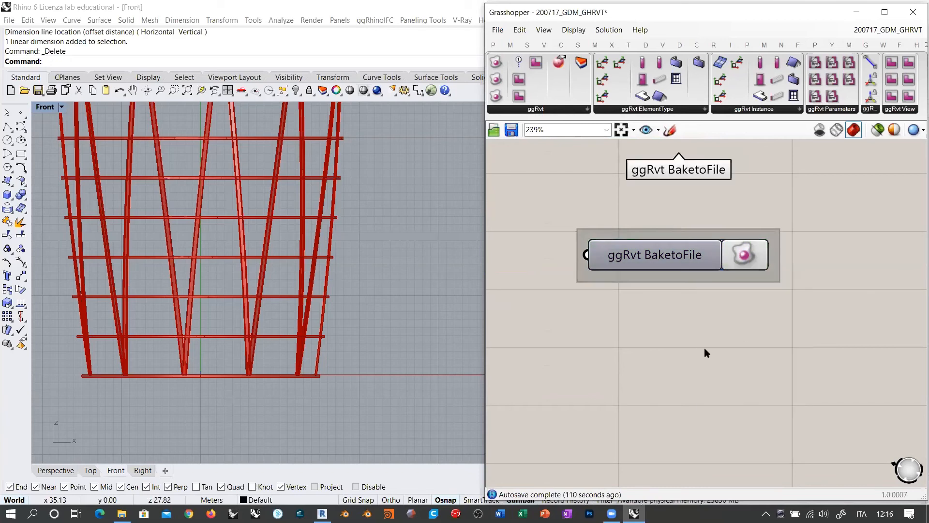
# Step: Group the BaketoFile component and colour its group green with hue 100, saturation 100, value 100 and alpha 255
pyautogui.scroll(-4, 675, 324)
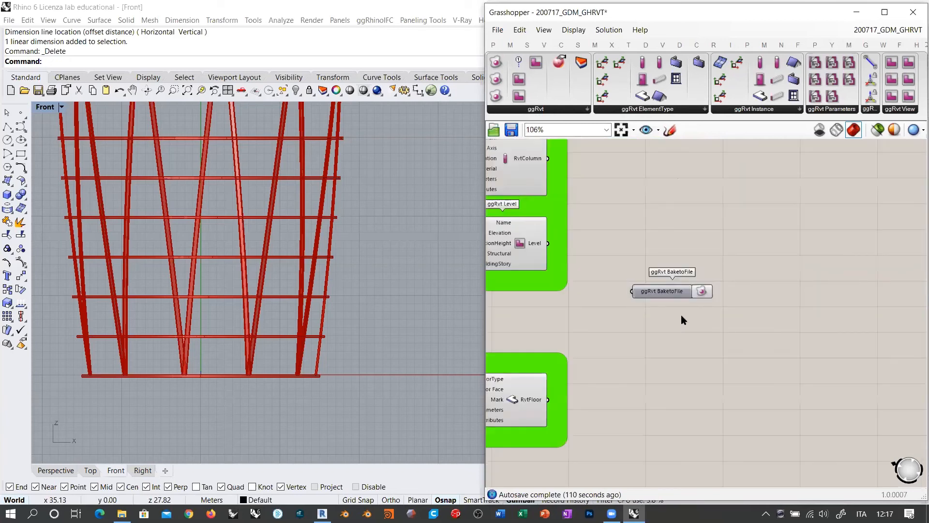
pyautogui.moveTo(680, 291); pyautogui.dragTo(716, 296)
pyautogui.hotkey('ctrl', 'g')
pyautogui.rightClick(720, 296)
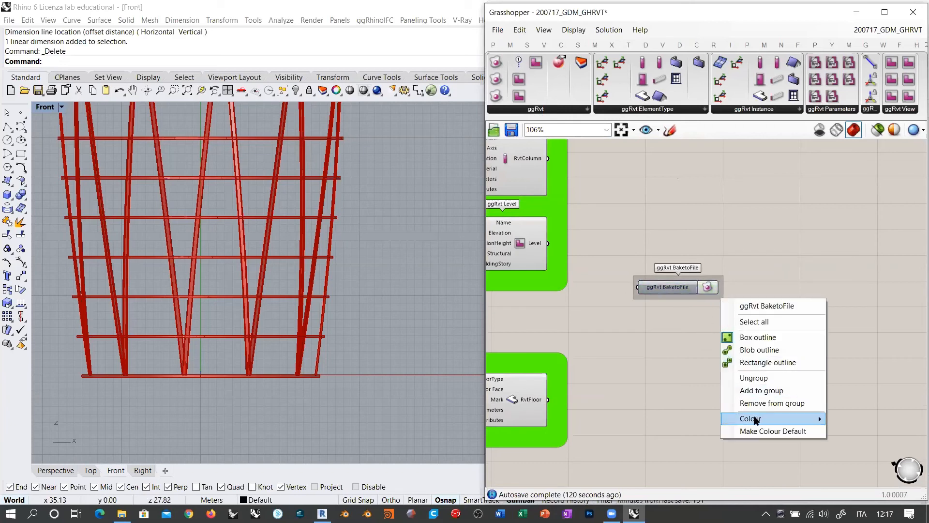
pyautogui.moveTo(755, 421)
pyautogui.click(611, 488)
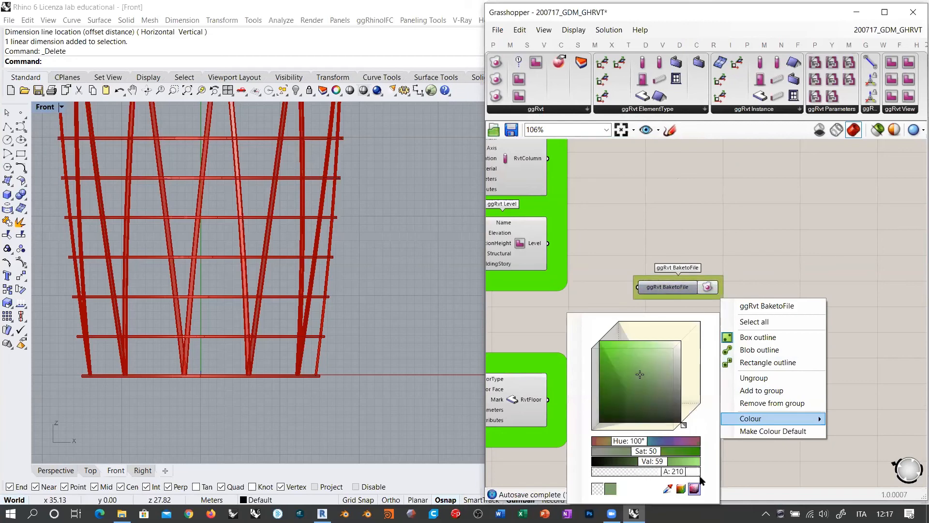
pyautogui.moveTo(700, 477); pyautogui.dragTo(703, 476)
pyautogui.moveTo(644, 451); pyautogui.dragTo(737, 466)
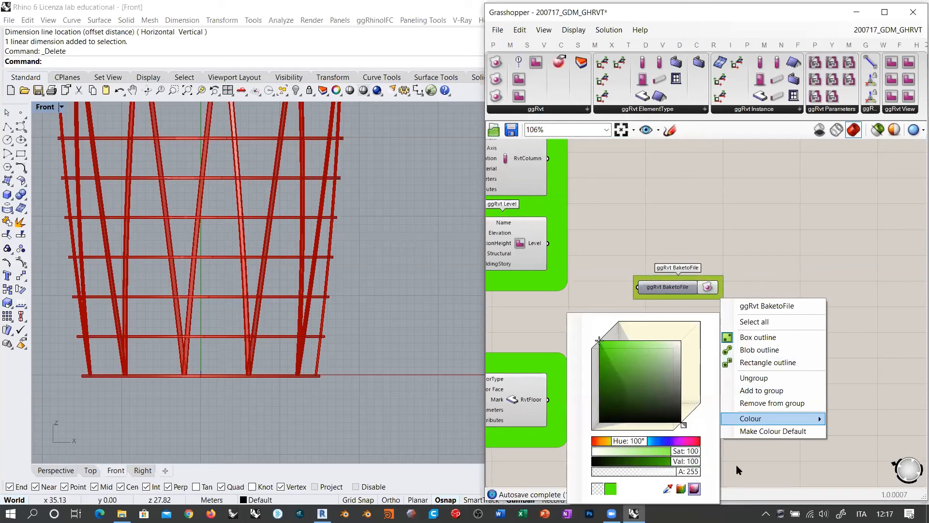
pyautogui.click(737, 466)
# Step: Change the BaketoFile component's group to a blob outline
pyautogui.scroll(5, 674, 307)
pyautogui.rightClick(681, 290)
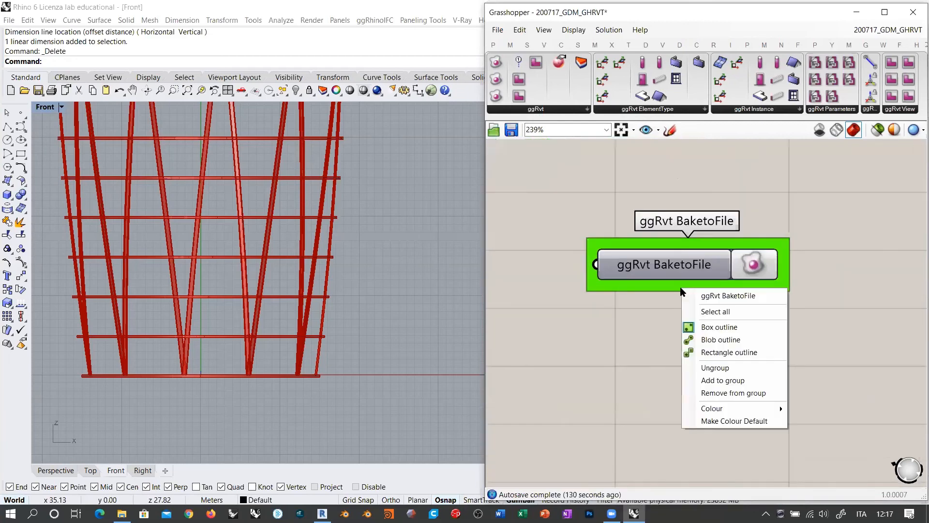
pyautogui.click(702, 340)
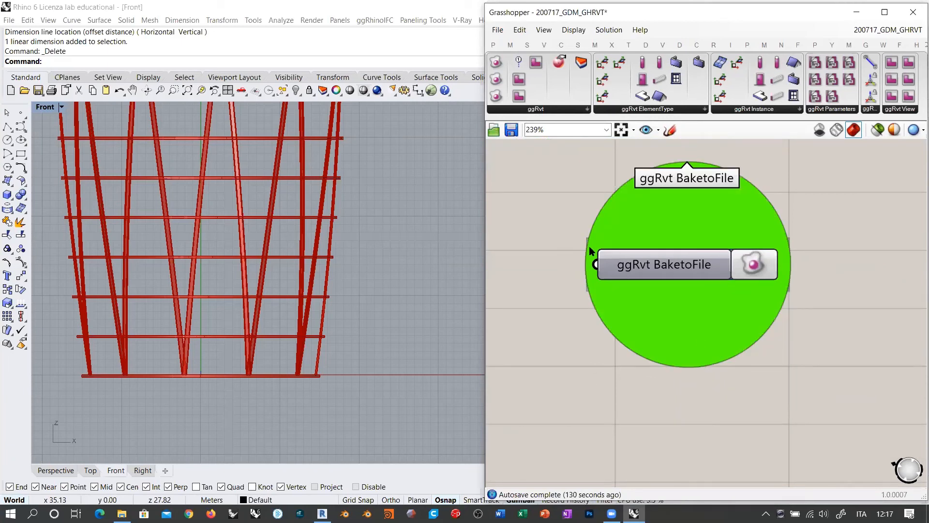
pyautogui.scroll(7, 586, 243)
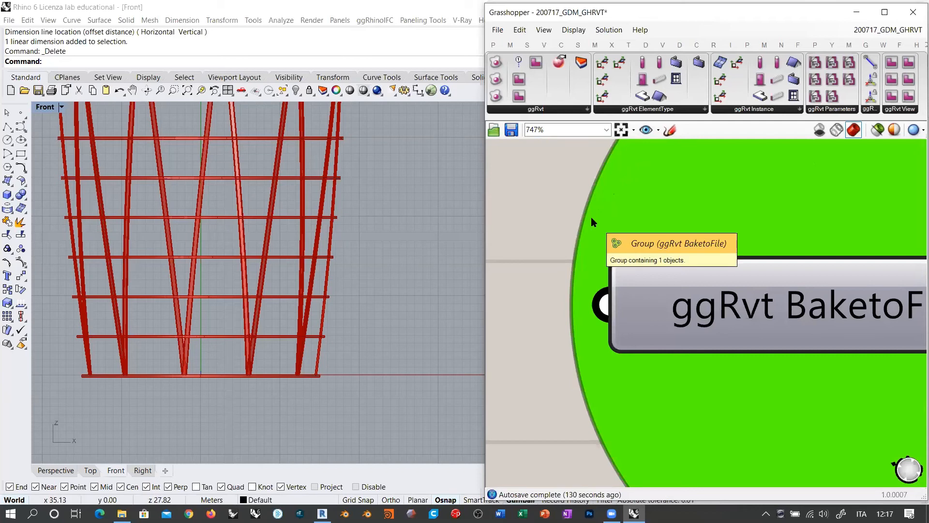
pyautogui.scroll(-9, 585, 254)
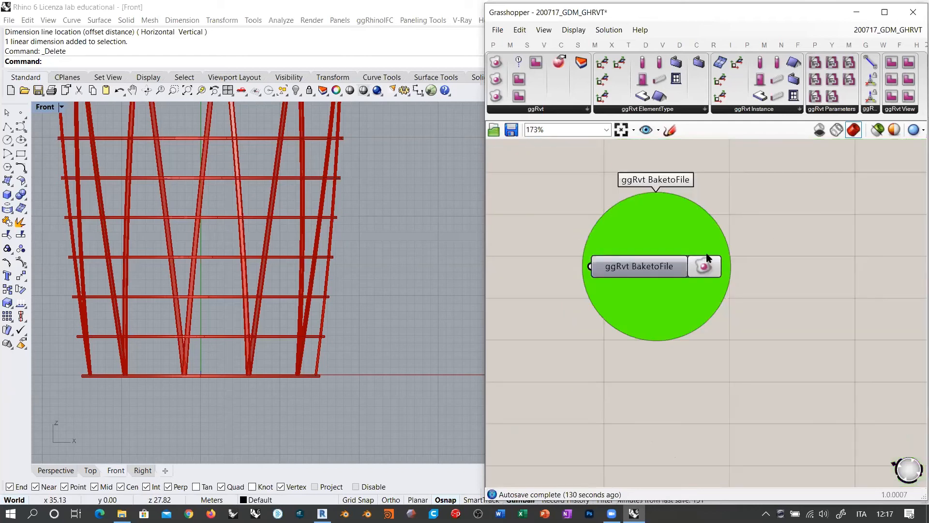
# Step: Set the BaketoFile component's CAD Export option to DWG and move the component slightly closer to the Level and Floor groups
pyautogui.scroll(-2, 707, 237)
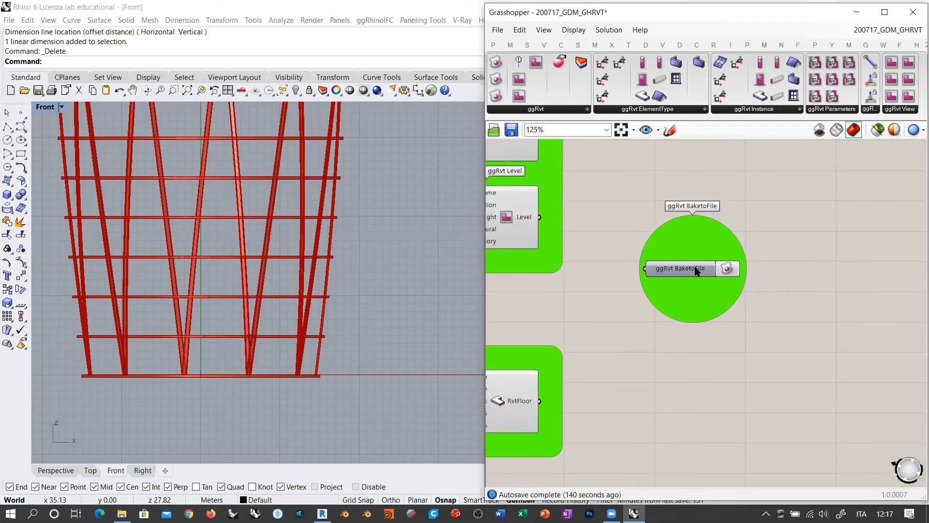
pyautogui.moveTo(753, 240); pyautogui.dragTo(712, 234, button='right')
pyautogui.rightClick(670, 266)
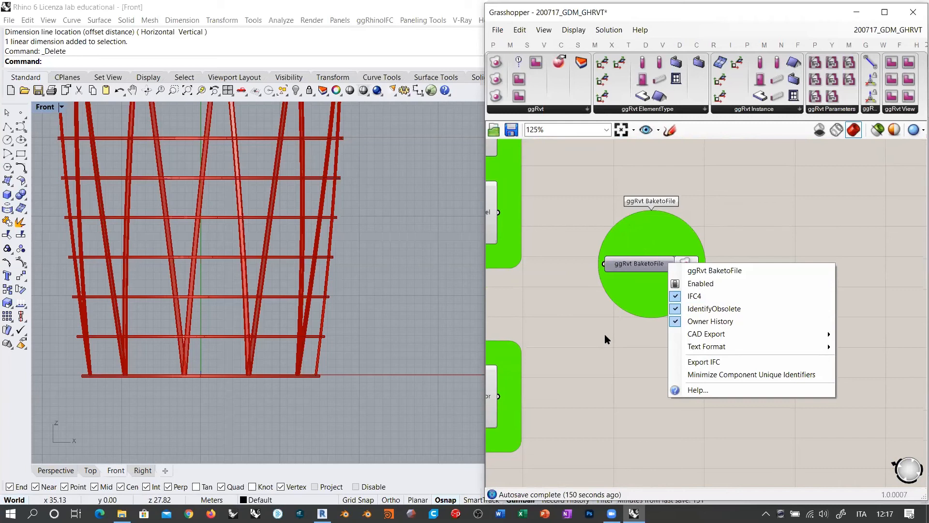
pyautogui.click(725, 334)
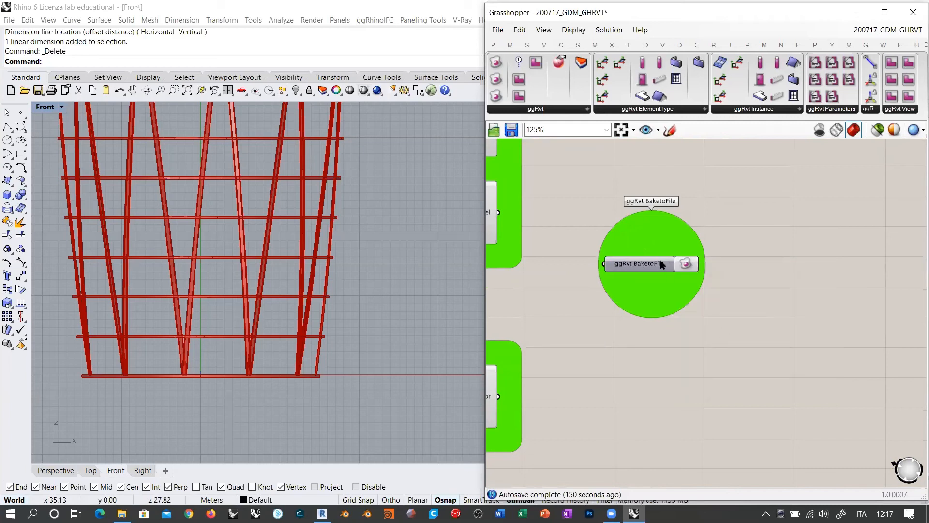
pyautogui.rightClick(659, 261)
pyautogui.click(712, 328)
pyautogui.rightClick(644, 266)
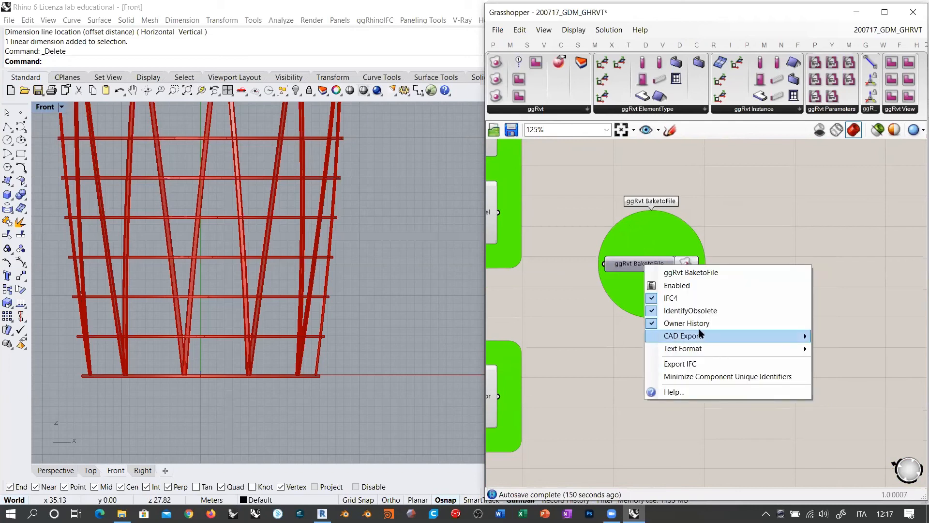
pyautogui.moveTo(774, 339)
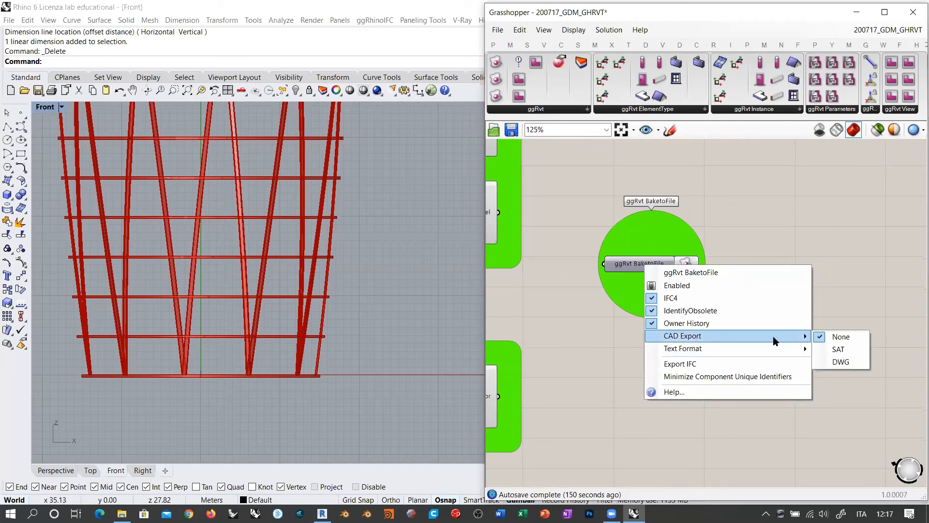
pyautogui.click(844, 363)
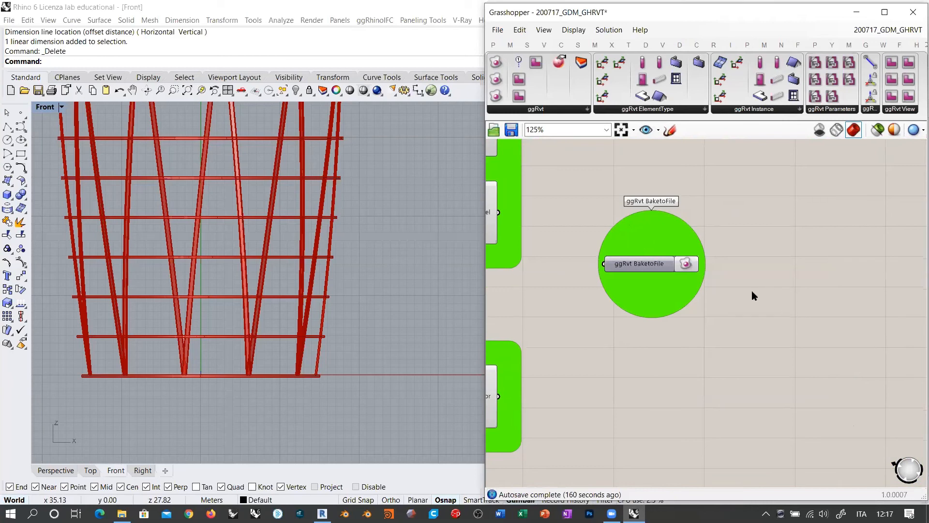
pyautogui.moveTo(651, 269); pyautogui.dragTo(620, 302)
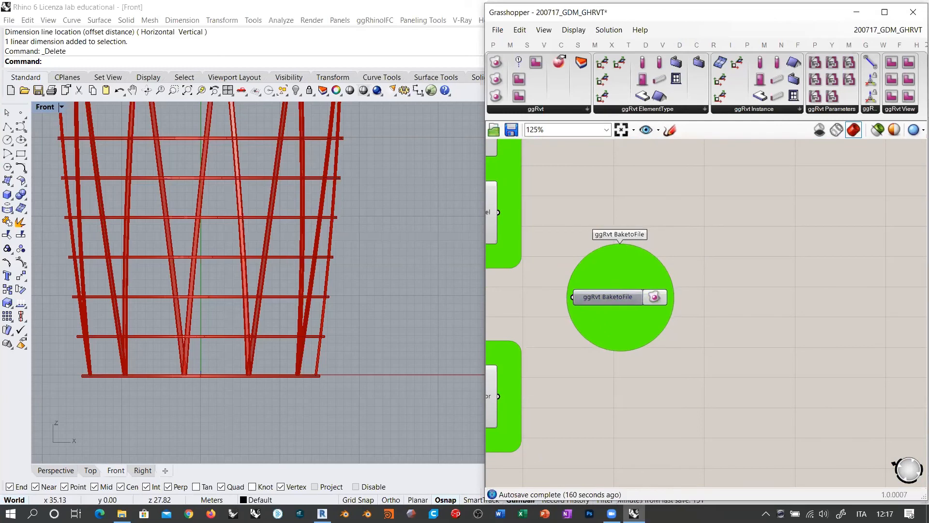
# Step: Start baking the Revit components to an IFC file and choose the 200717_GHRVT folder as the destination
pyautogui.click(121, 514)
pyautogui.scroll(15, 762, 366)
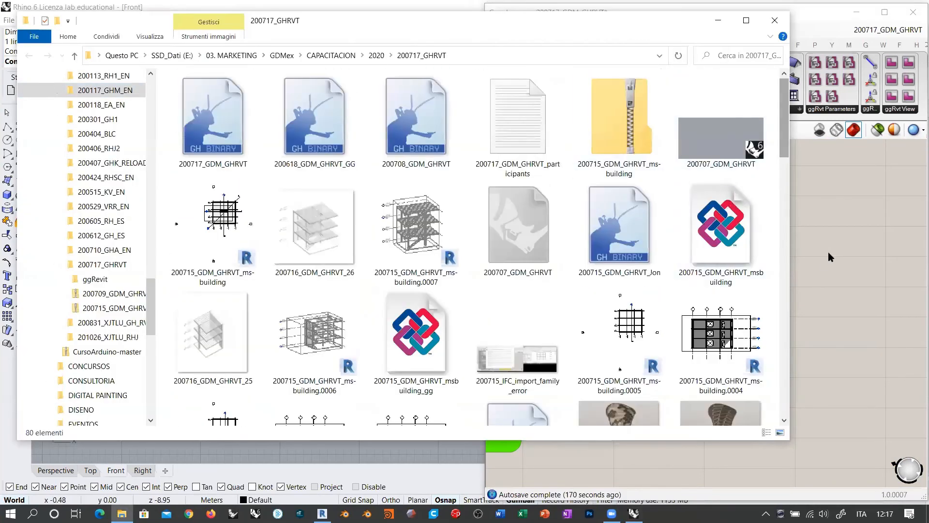
pyautogui.click(848, 232)
pyautogui.click(654, 298)
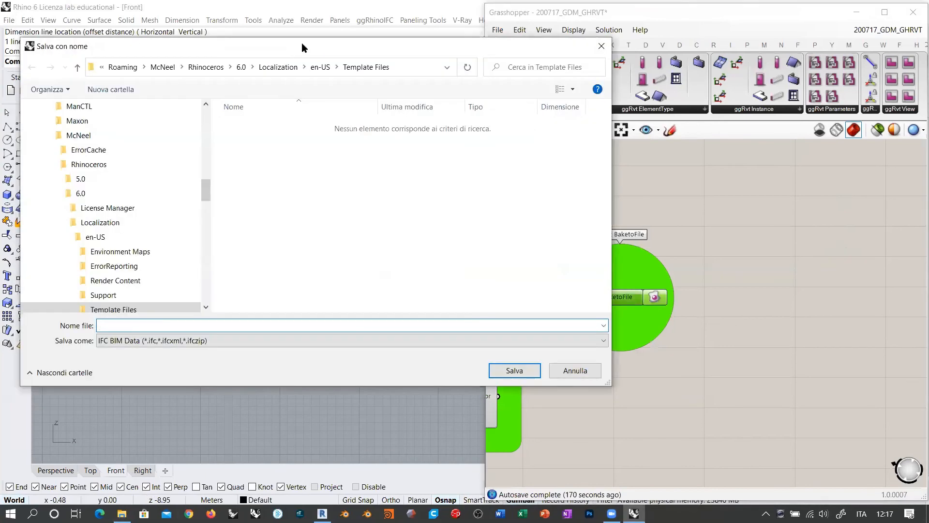
pyautogui.moveTo(302, 44); pyautogui.dragTo(402, 92)
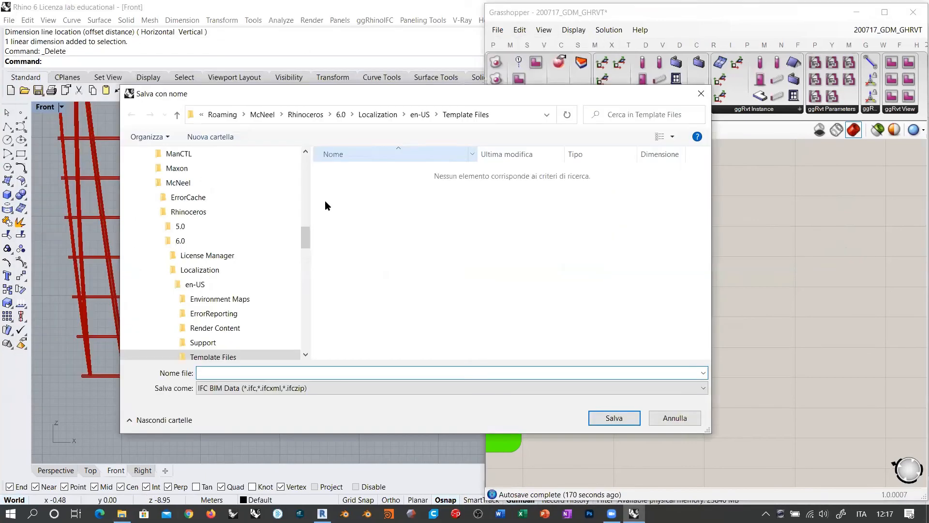
pyautogui.moveTo(307, 241); pyautogui.dragTo(307, 154)
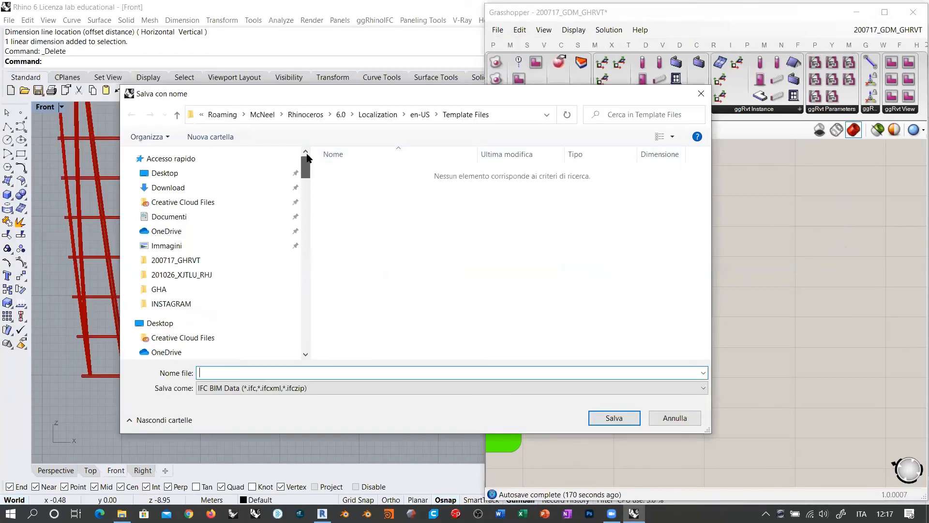
pyautogui.click(182, 261)
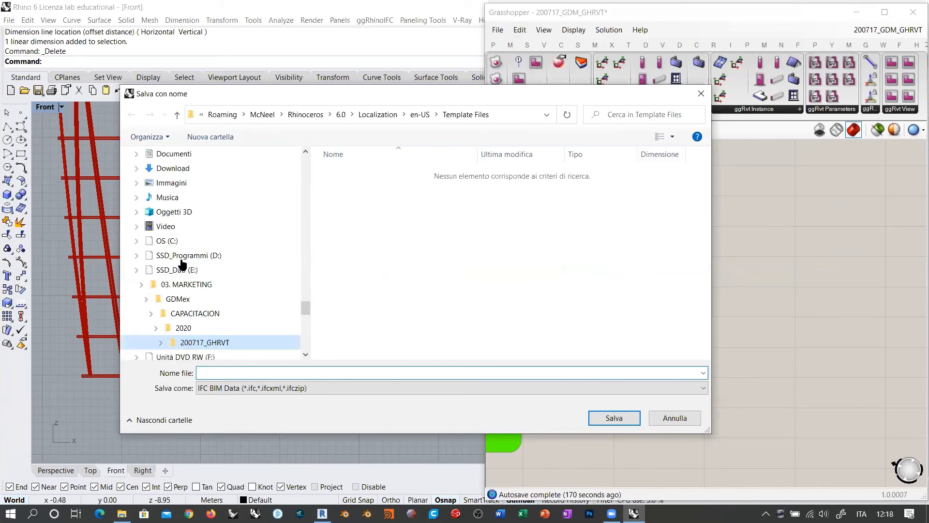
# Step: Save the IFC file as 200717_GDM_GHRVT_foster and select the exported file in File Explorer
pyautogui.click(261, 371)
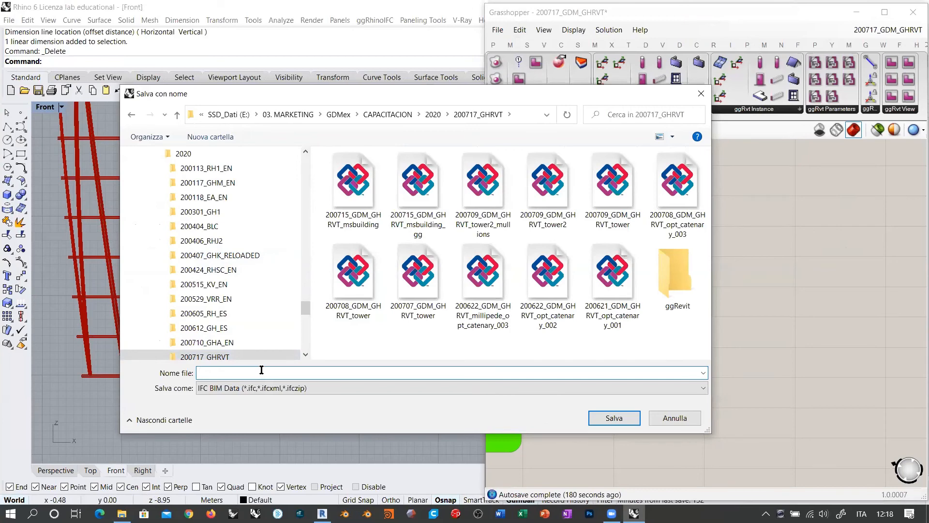
pyautogui.write('2007')
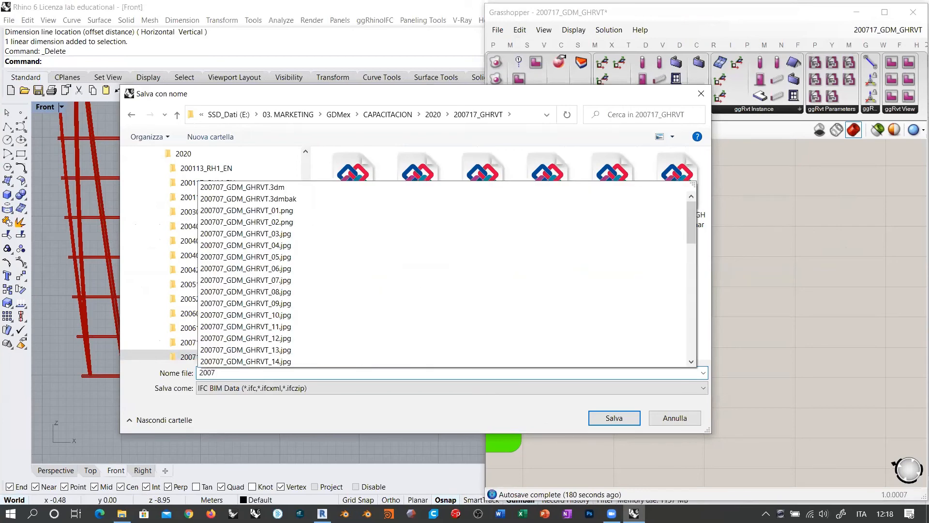
pyautogui.write('17_')
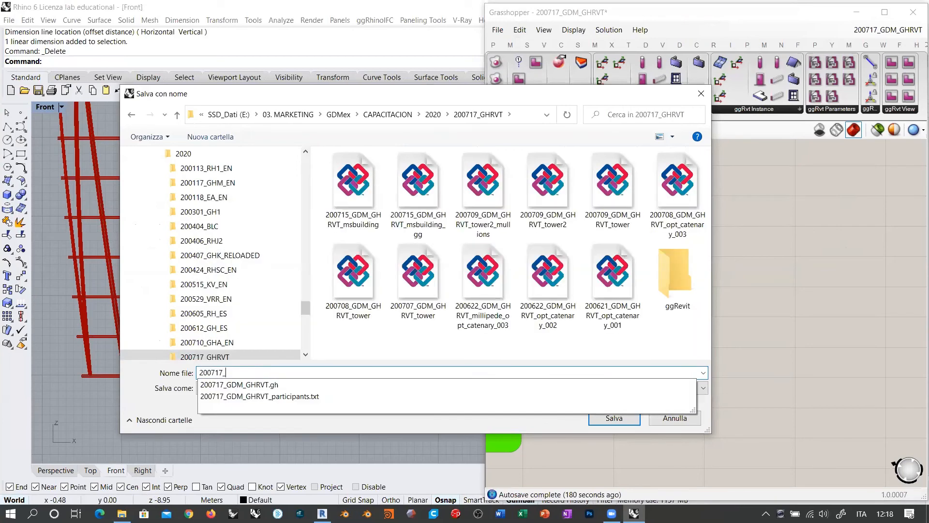
pyautogui.write('GDM_GHRV')
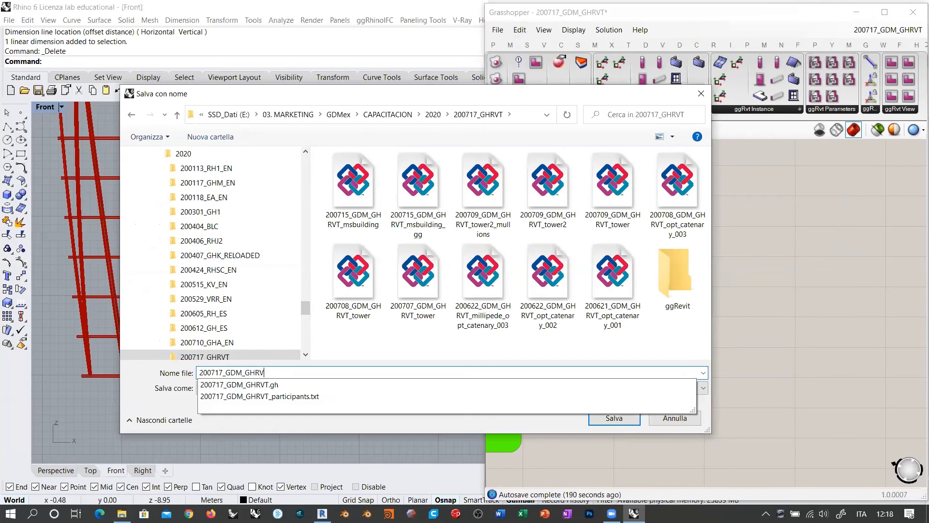
pyautogui.write('T_')
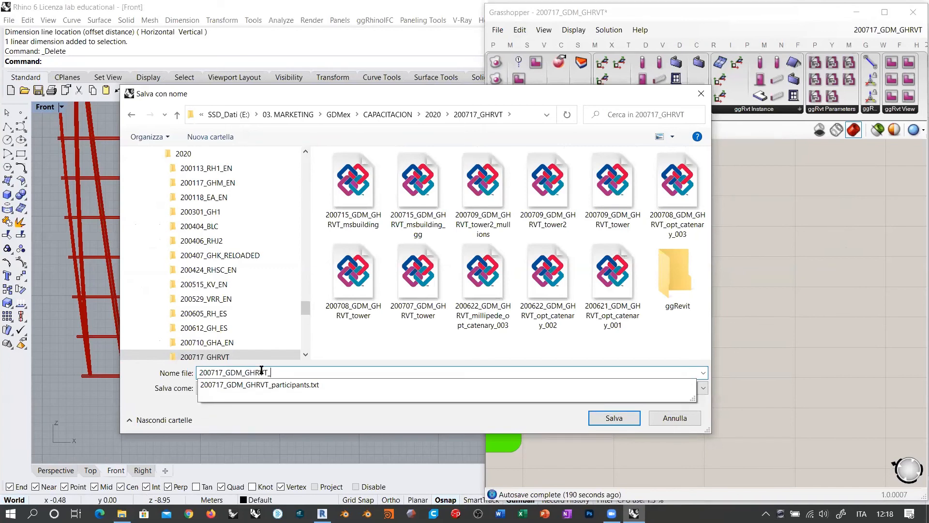
pyautogui.write('foster')
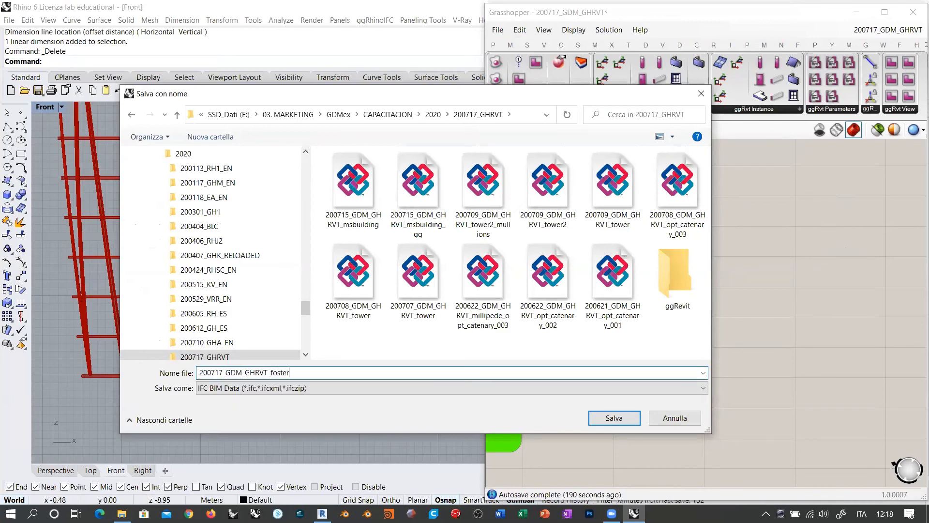
pyautogui.click(614, 417)
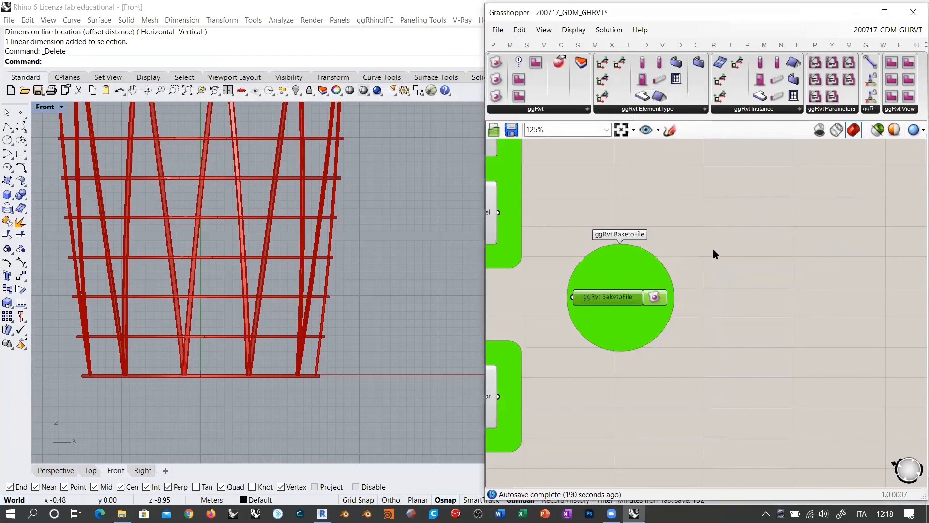
pyautogui.click(710, 236)
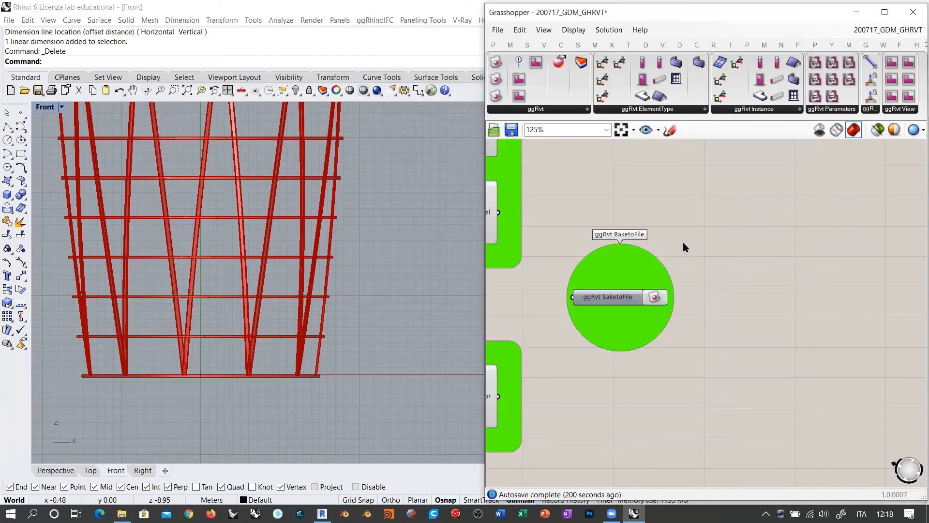
pyautogui.click(122, 513)
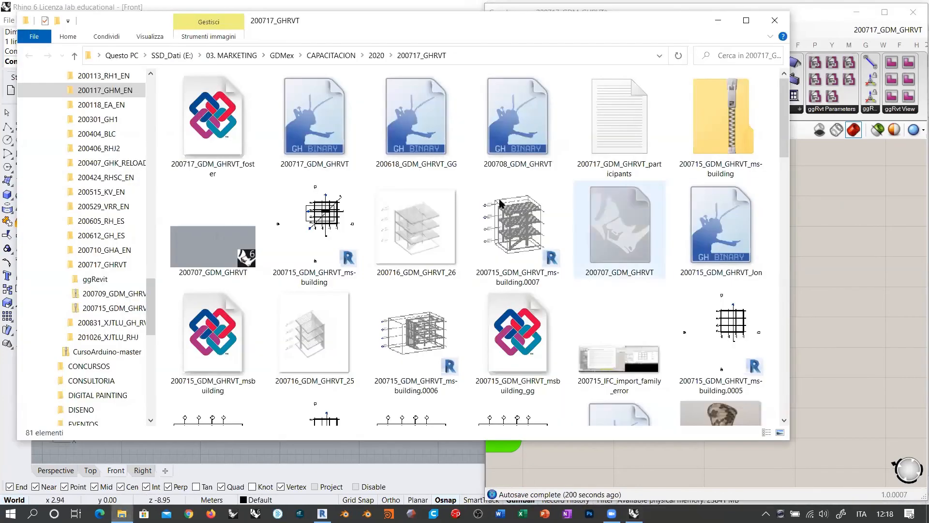
pyautogui.click(210, 127)
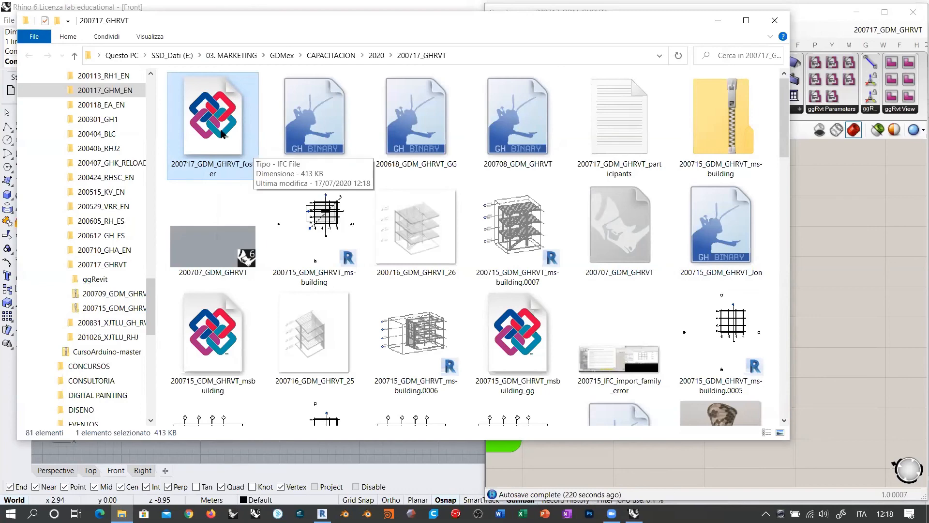
# Step: Switch to Revit and close the open project's East elevation and Level 1 floor plan views
pyautogui.click(322, 514)
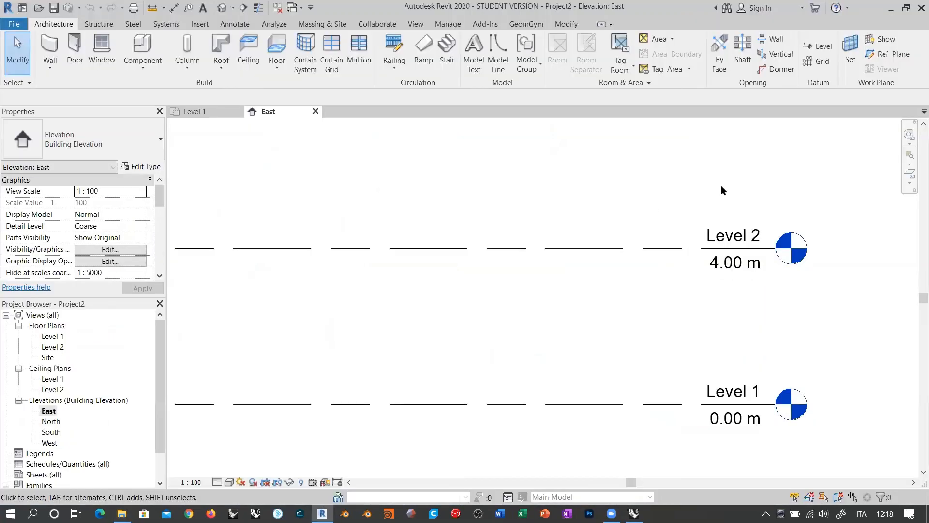
pyautogui.scroll(-2, 595, 367)
pyautogui.click(315, 112)
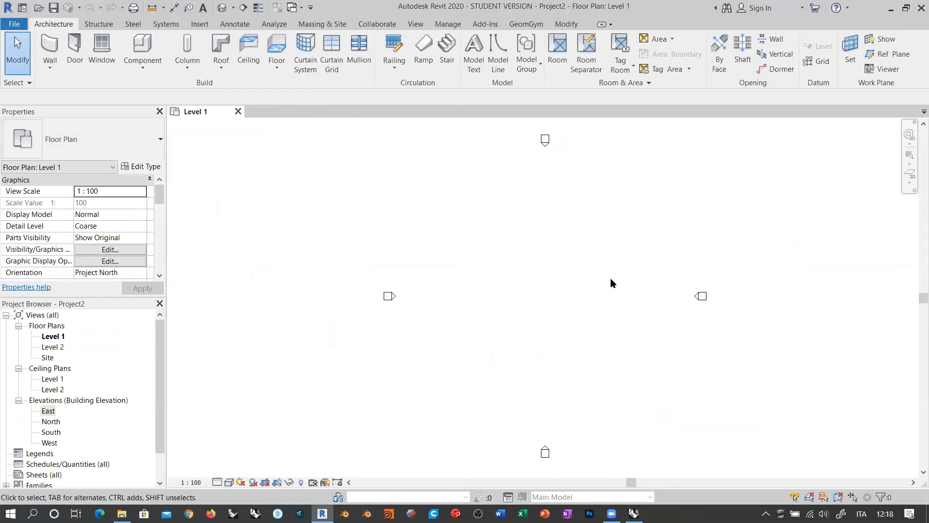
pyautogui.click(237, 112)
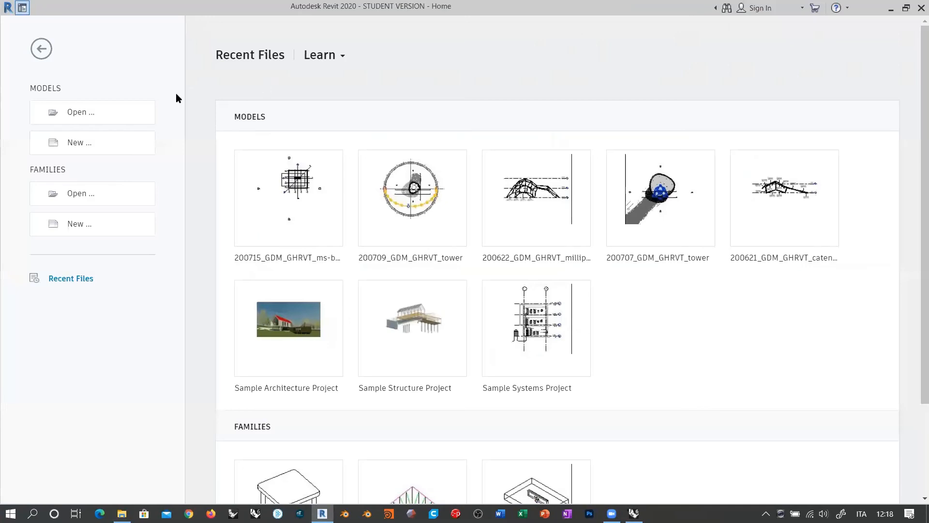
# Step: Create a new project from the 200621_GDM_Arch_Template_Meters.rte template
pyautogui.click(80, 144)
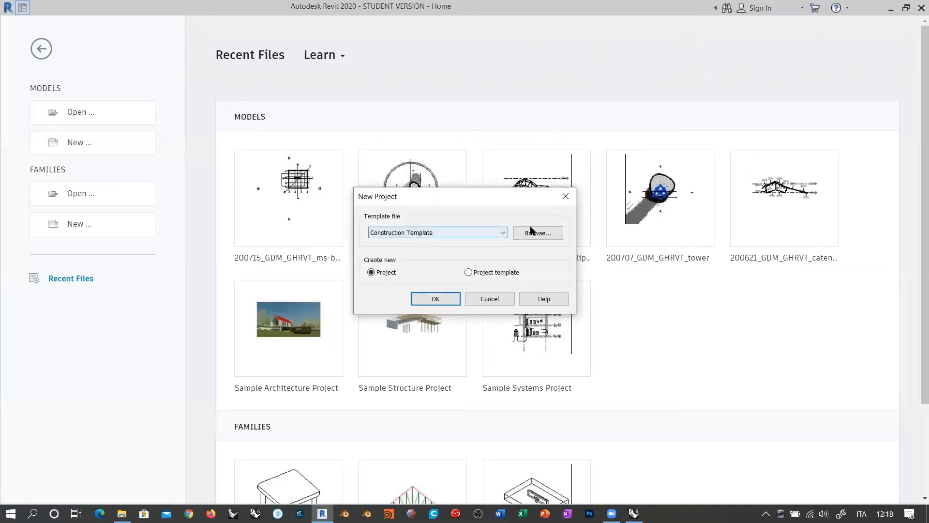
pyautogui.click(535, 234)
pyautogui.click(383, 165)
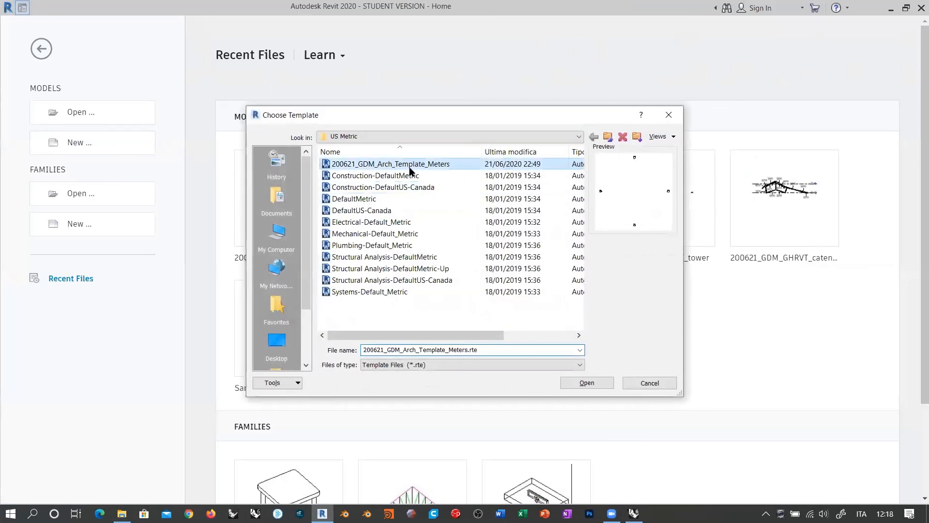
pyautogui.click(586, 382)
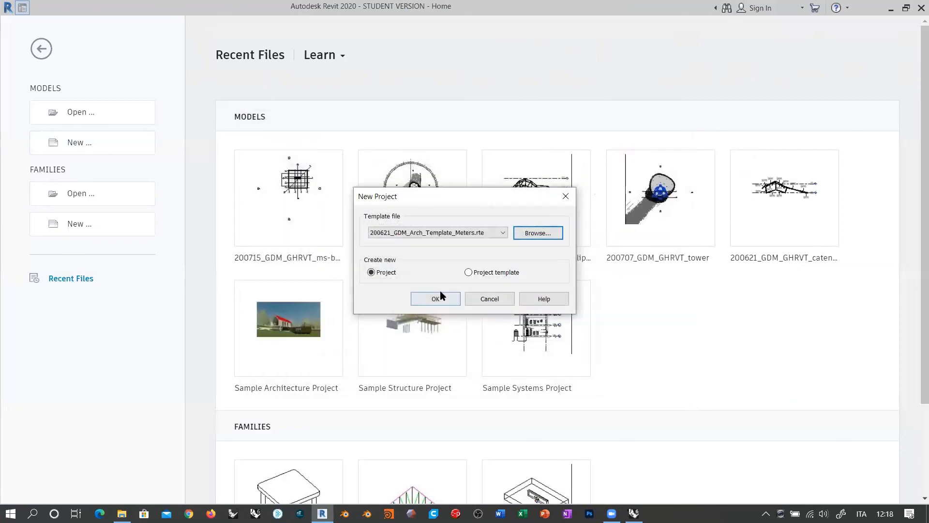
pyautogui.click(440, 295)
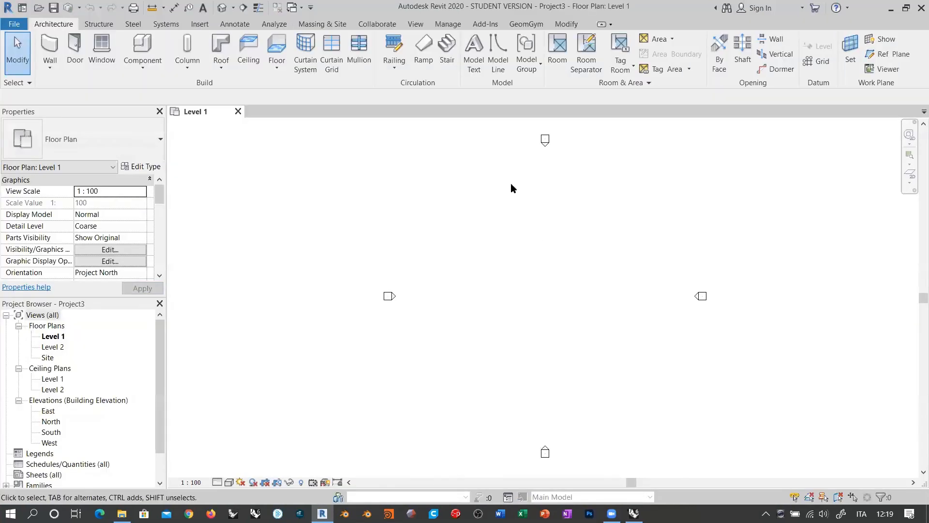
# Step: Import the 200717_GDM_GHRVT_foster IFC file through Geometry Gym, keeping the default import settings
pyautogui.click(528, 25)
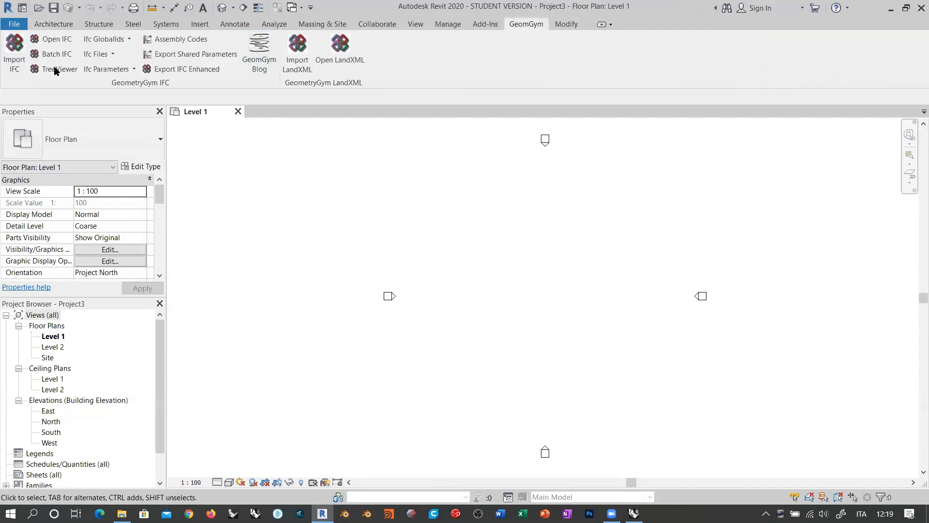
pyautogui.click(12, 56)
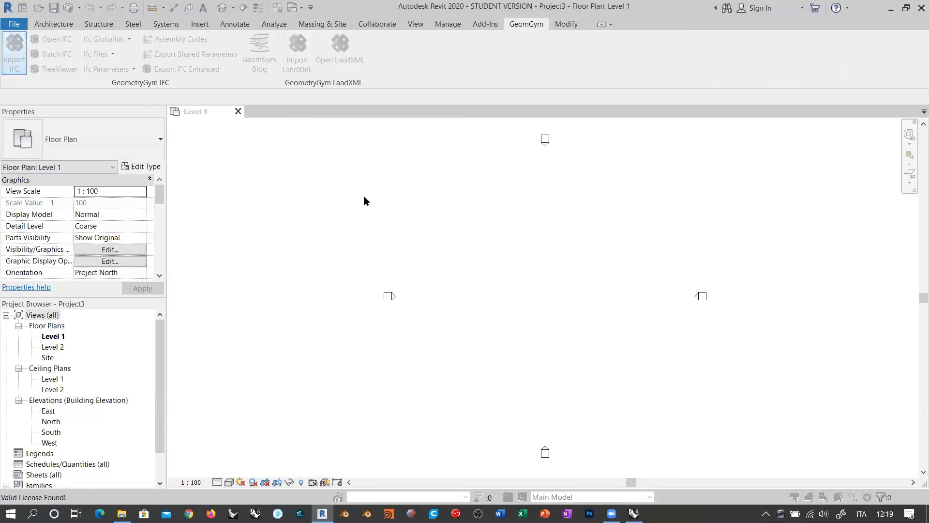
pyautogui.click(252, 110)
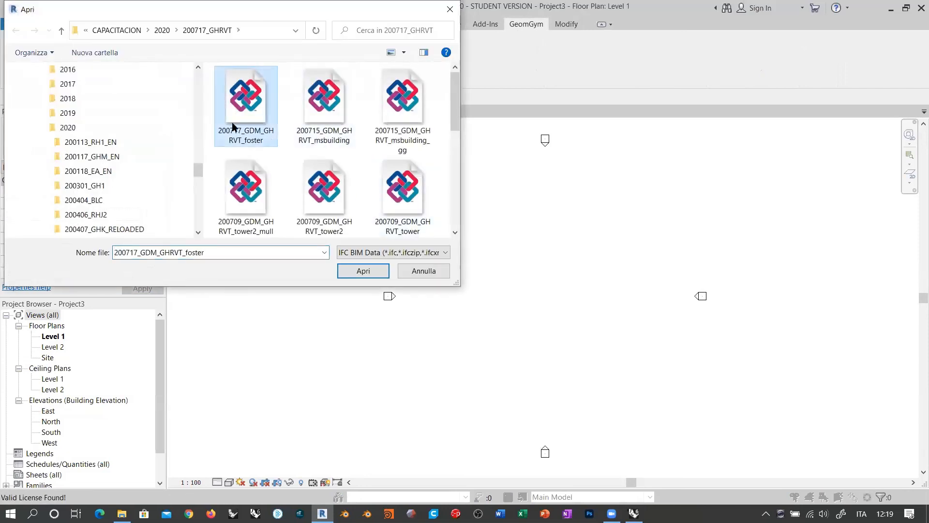
pyautogui.click(364, 274)
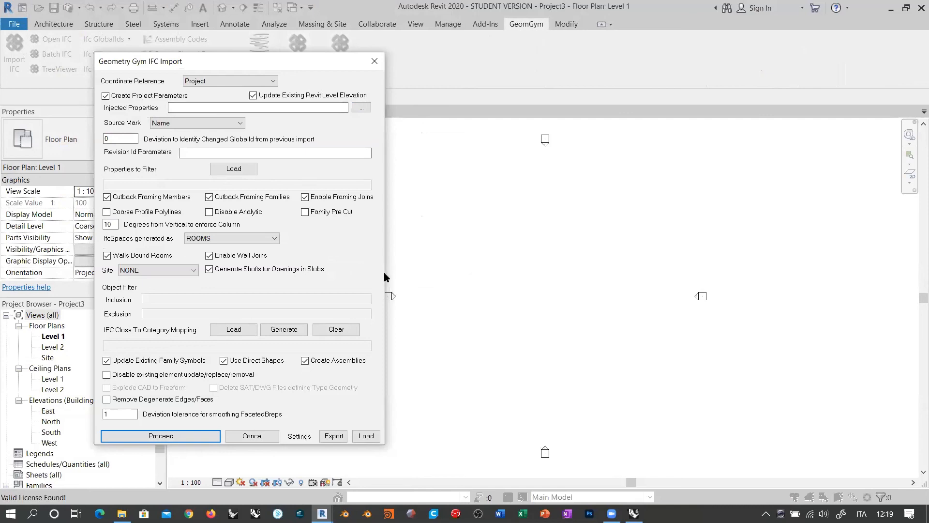
pyautogui.click(174, 440)
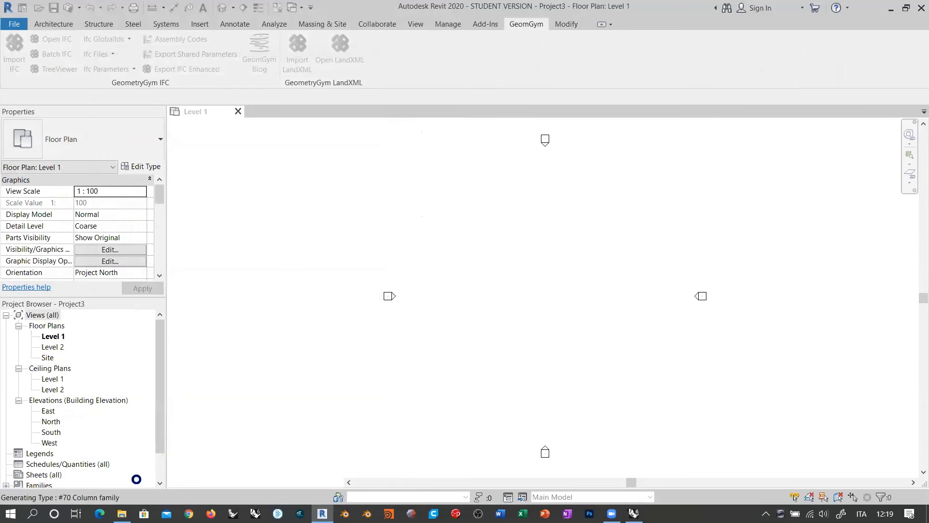
pyautogui.click(121, 513)
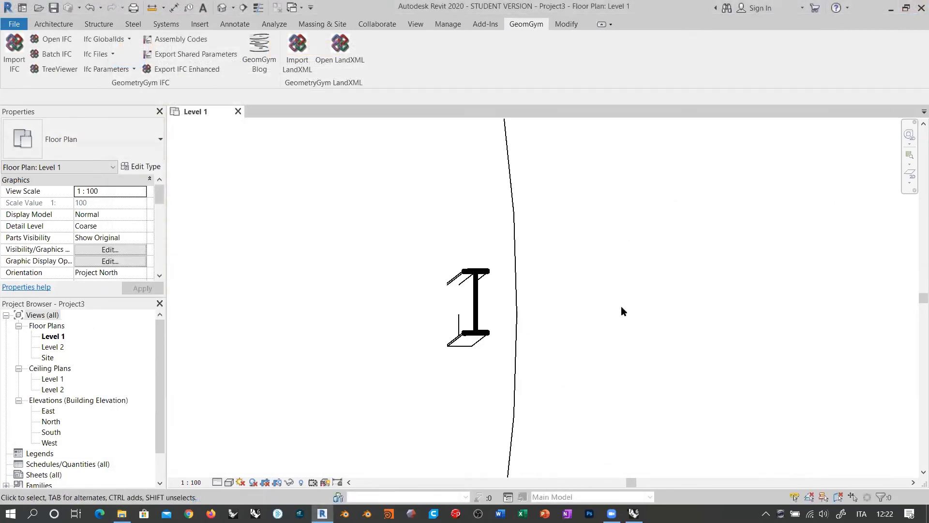
# Step: Turn on shadows in the Level 1 floor plan and switch them back off
pyautogui.scroll(-5, 579, 333)
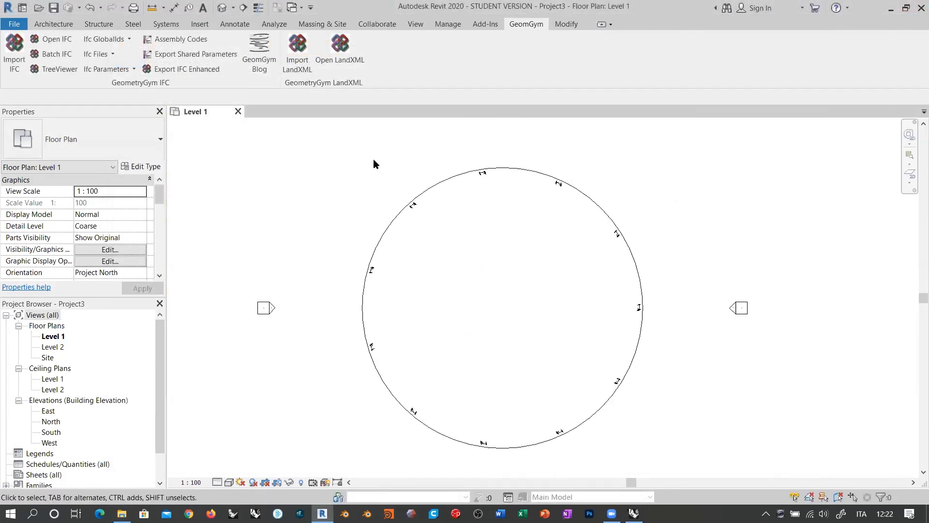
pyautogui.click(253, 483)
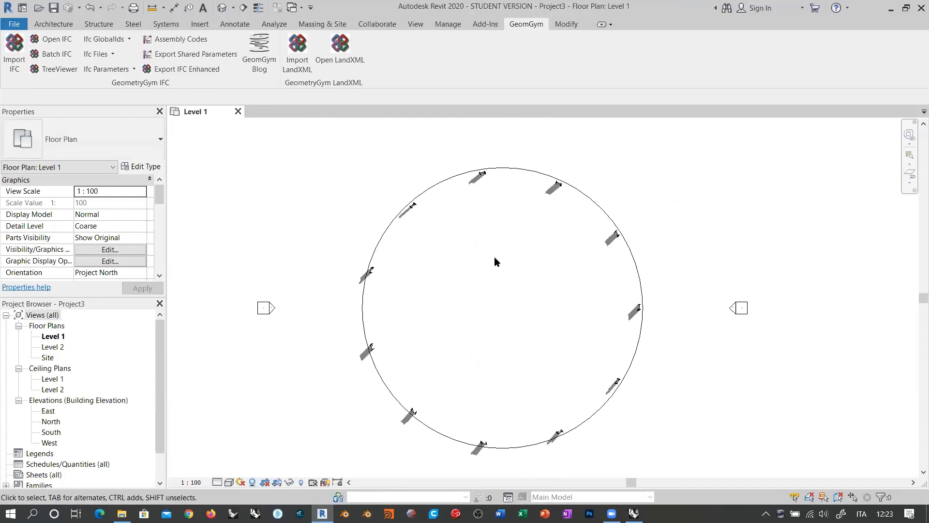
pyautogui.click(253, 483)
# Step: Set the Level 1 floor plan's detail level to Fine and its visual style to Shaded
pyautogui.click(217, 482)
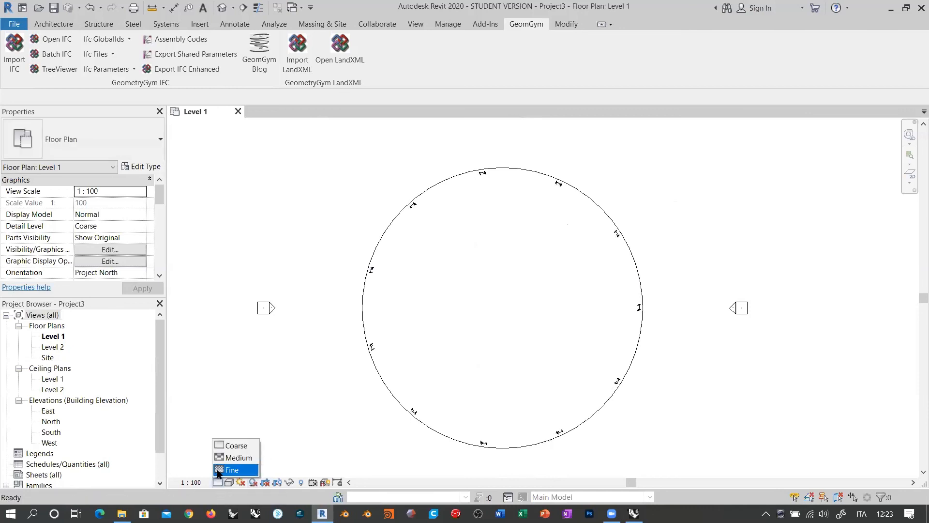
pyautogui.click(228, 468)
pyautogui.click(229, 482)
pyautogui.click(239, 433)
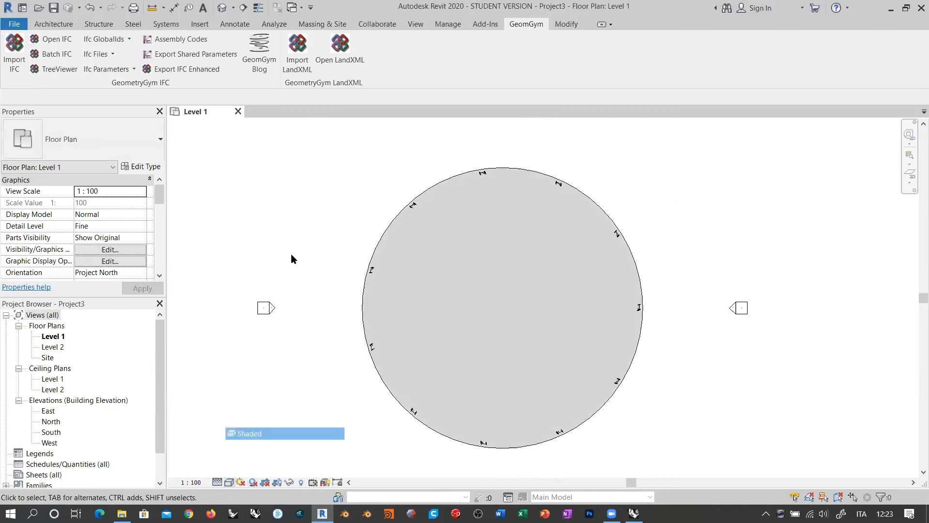
pyautogui.scroll(5, 551, 154)
pyautogui.scroll(3, 479, 155)
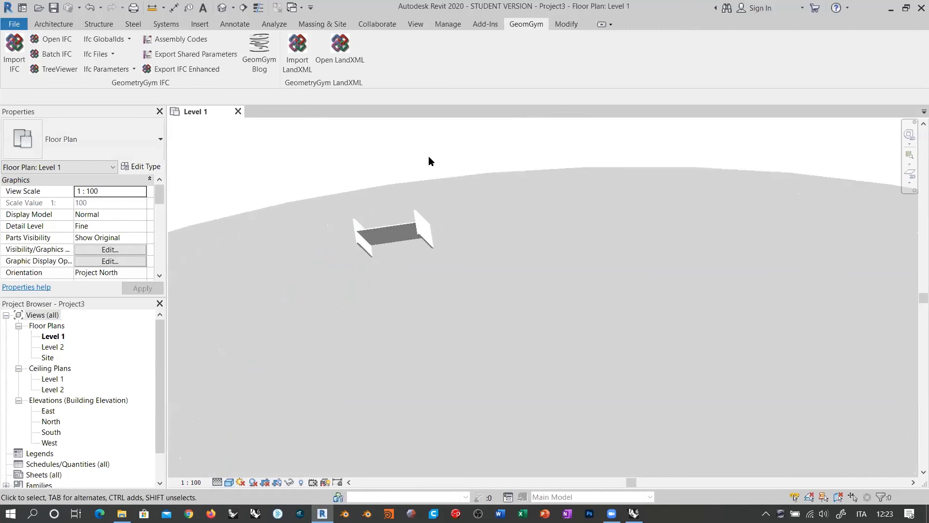
pyautogui.click(216, 483)
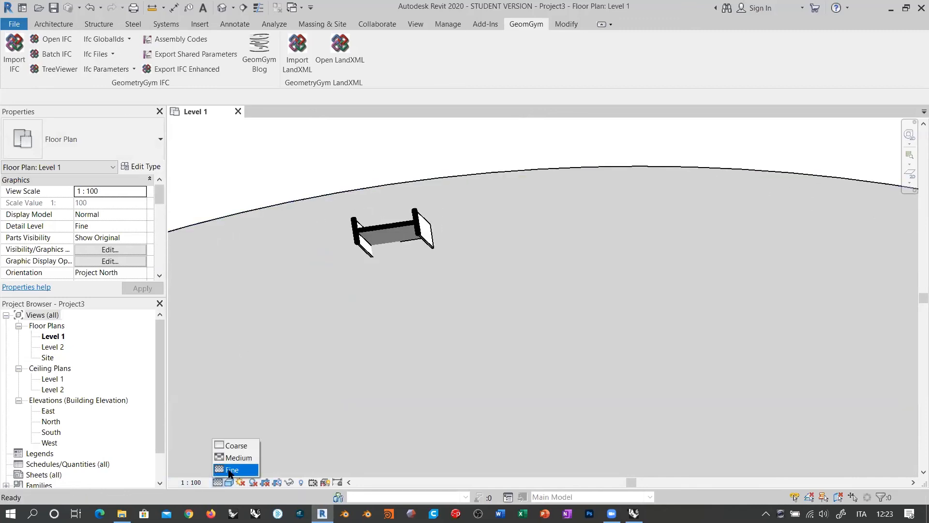
pyautogui.click(513, 194)
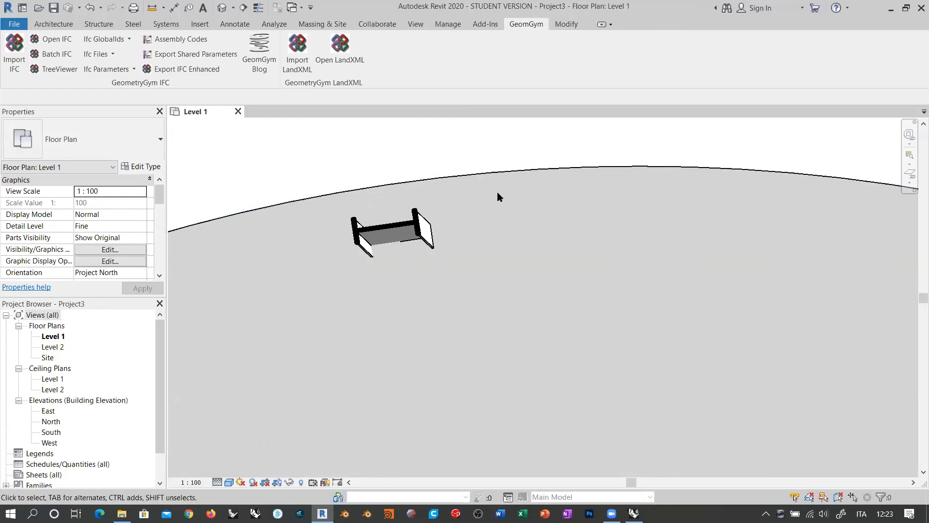
pyautogui.scroll(-8, 425, 158)
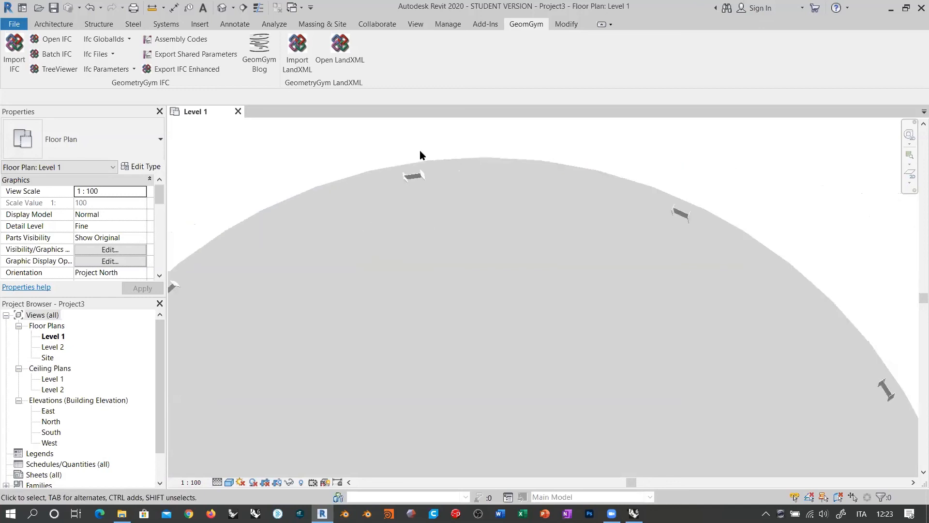
pyautogui.scroll(1, 419, 152)
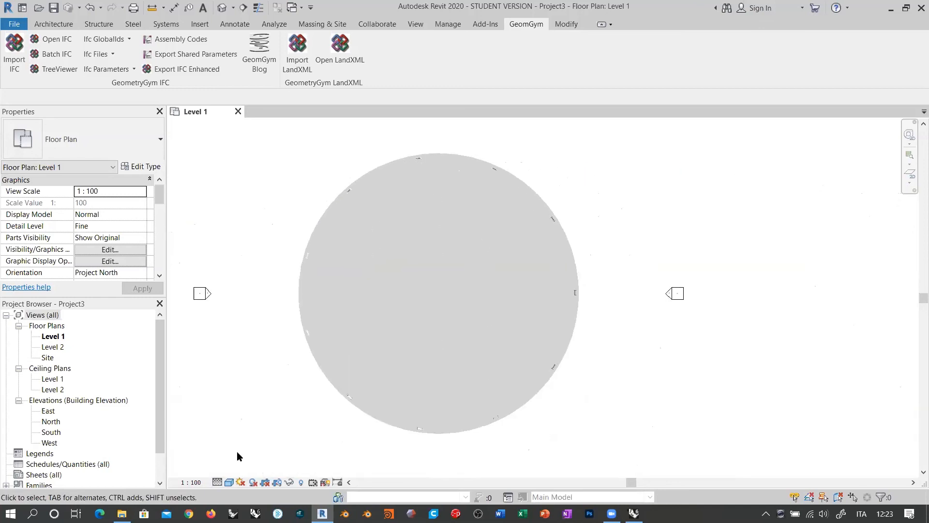
# Step: Open the default 3D view and examine the imported tower's columns, floors and levels up close
pyautogui.click(217, 483)
pyautogui.click(260, 341)
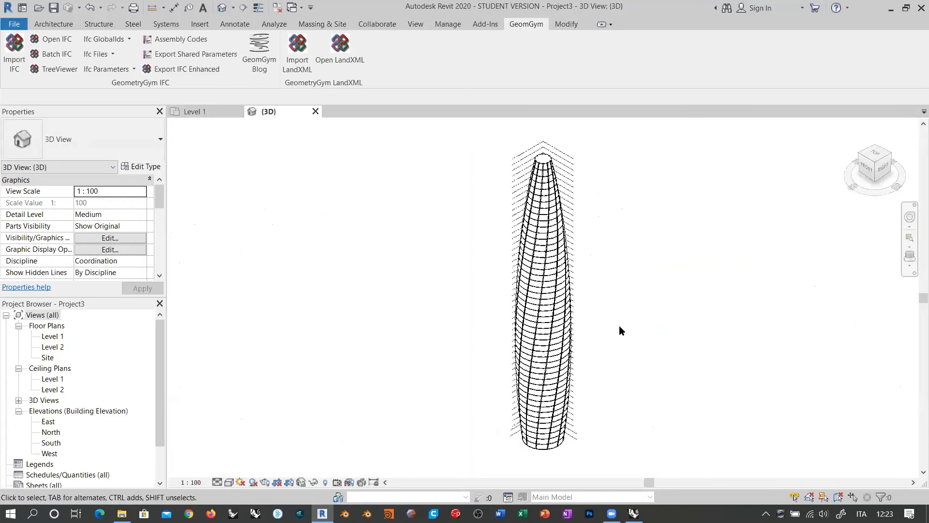
pyautogui.keyDown('shift'); pyautogui.moveTo(611, 334); pyautogui.dragTo(596, 227, button='middle'); pyautogui.keyUp('shift')
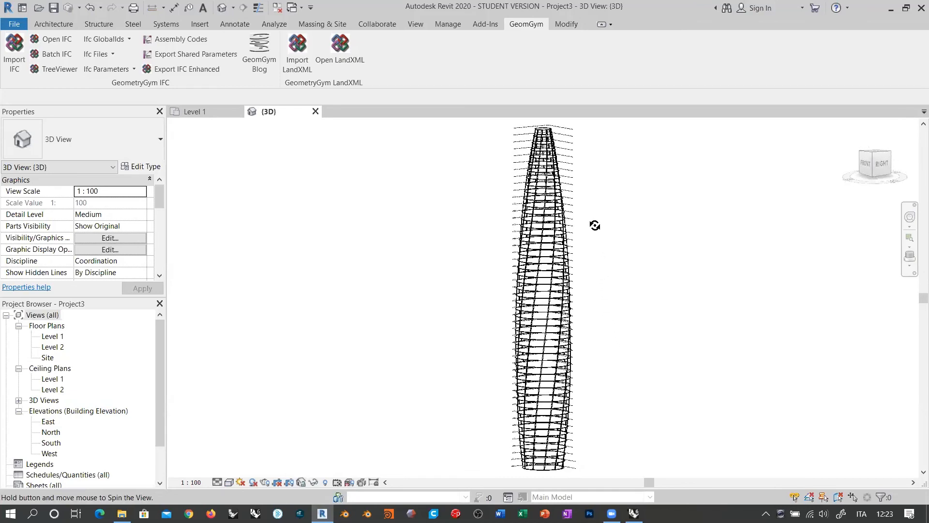
pyautogui.scroll(5, 540, 296)
pyautogui.scroll(3, 556, 269)
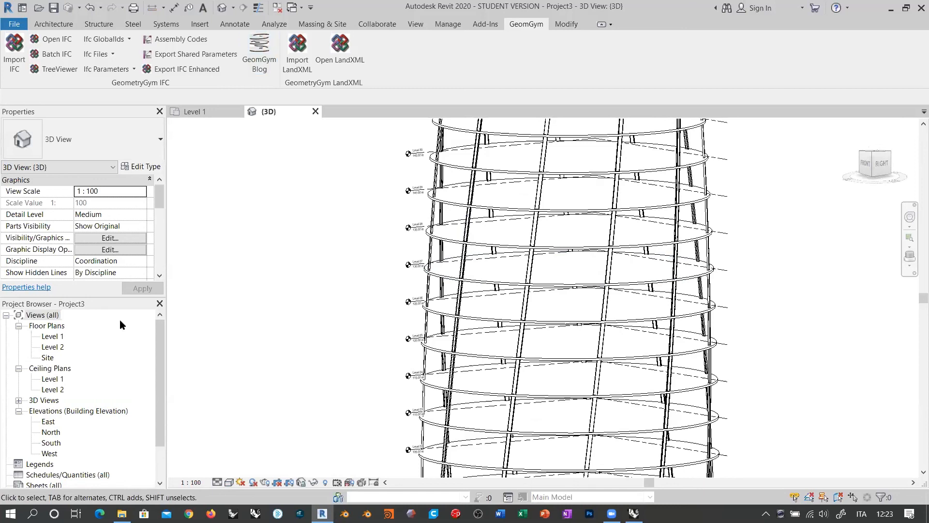
# Step: Draw a horizontal building section across the lower part of the circular floor in the Level 1 plan and open its view
pyautogui.doubleClick(47, 338)
pyautogui.scroll(-3, 504, 243)
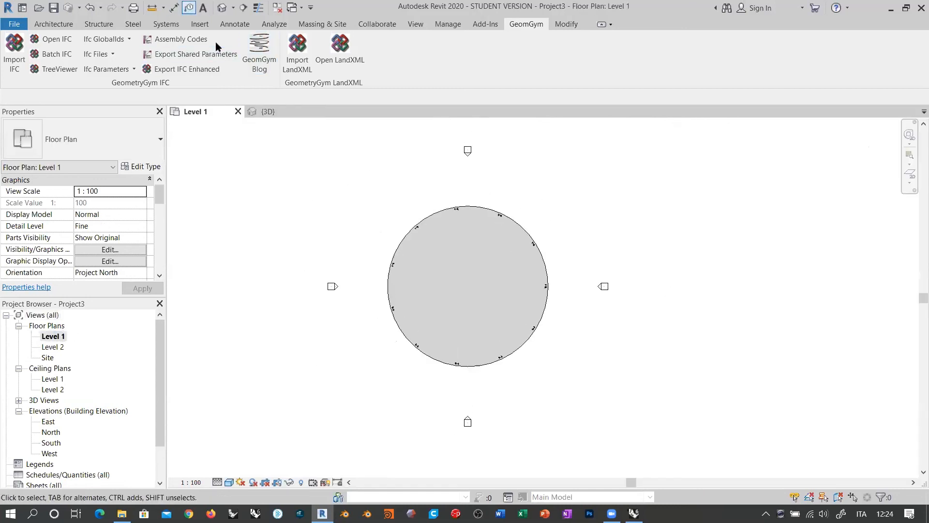
pyautogui.click(244, 7)
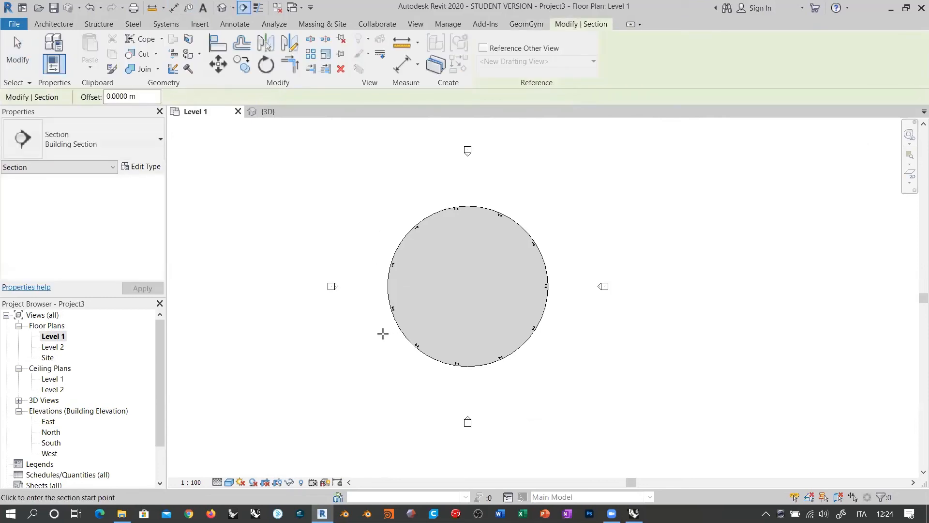
pyautogui.click(381, 334)
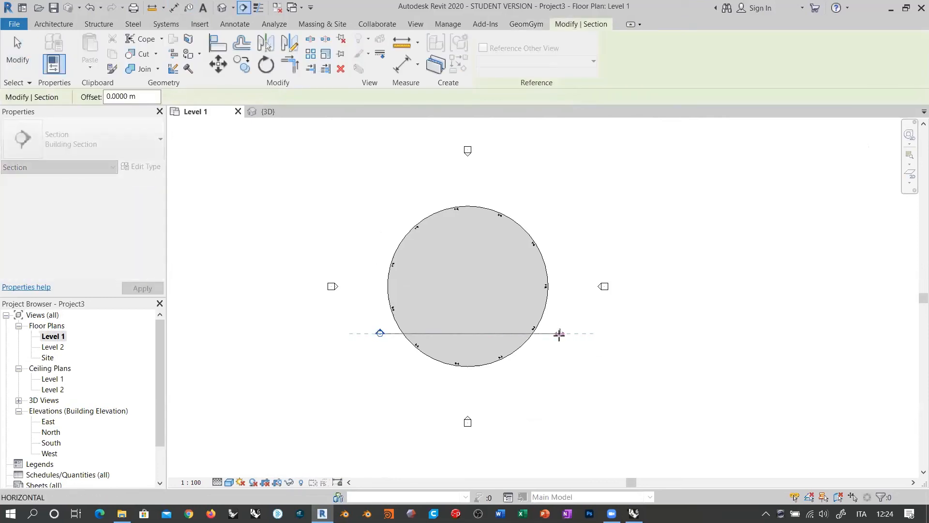
pyautogui.click(559, 334)
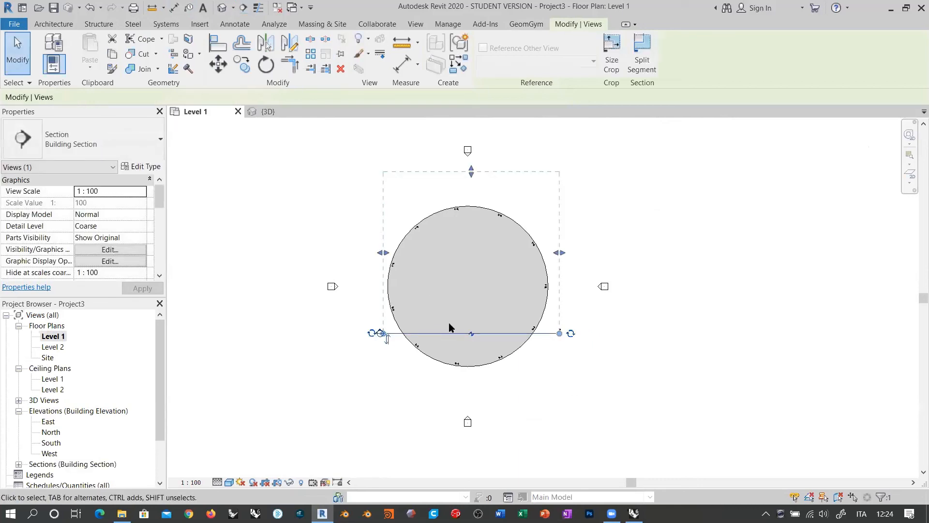
pyautogui.click(351, 332)
pyautogui.scroll(5, 374, 340)
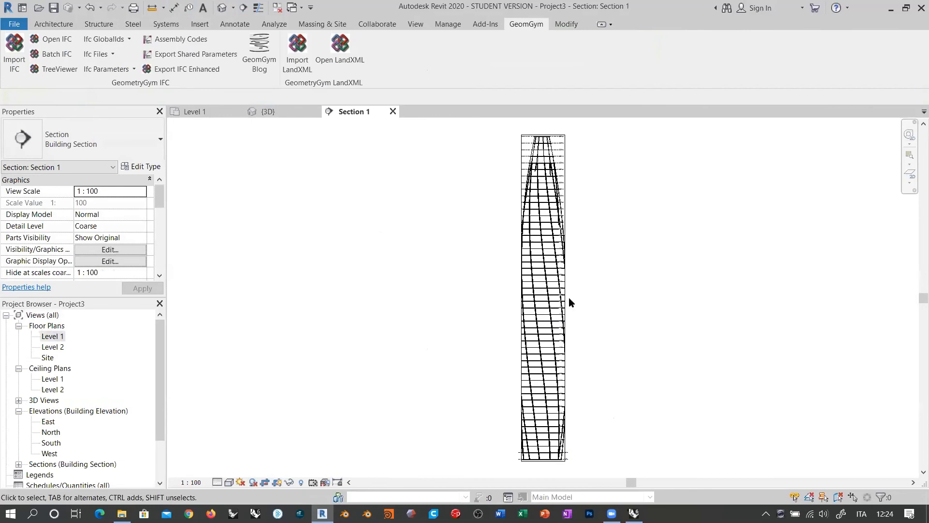
# Step: Widen the section view's crop region on both sides so it extends beyond the tower's full width
pyautogui.click(565, 175)
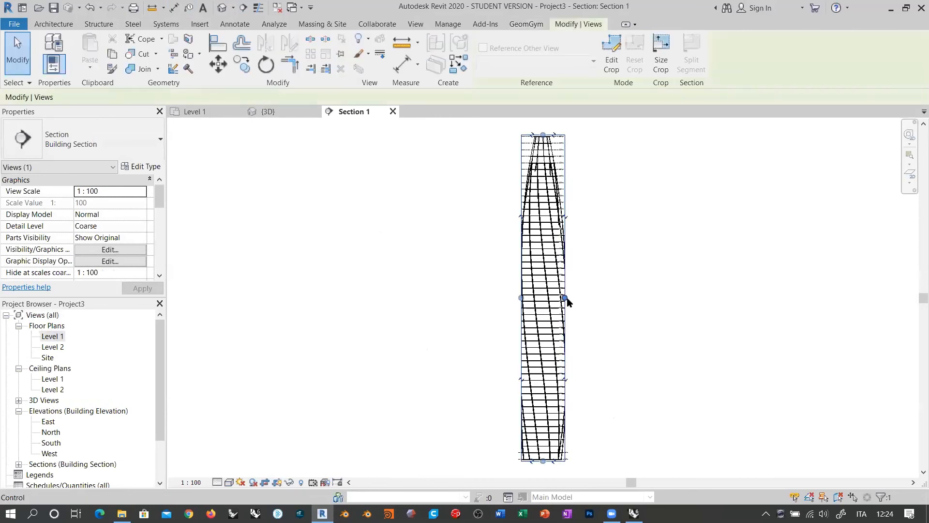
pyautogui.moveTo(564, 297); pyautogui.dragTo(588, 298)
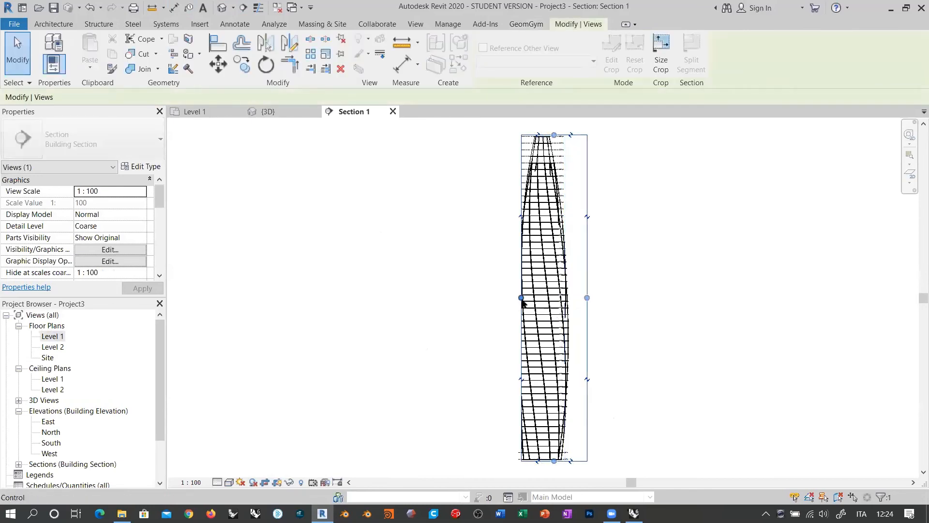
pyautogui.moveTo(520, 298); pyautogui.dragTo(493, 297)
pyautogui.click(629, 306)
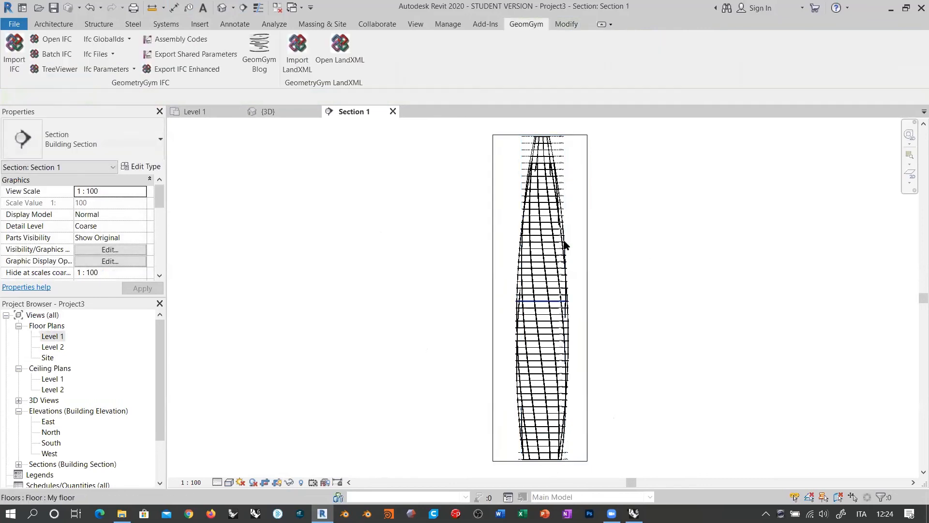
# Step: Set the section view's detail level to Fine and turn on thin lines to inspect the Level 24 floor edge
pyautogui.click(217, 482)
pyautogui.click(232, 470)
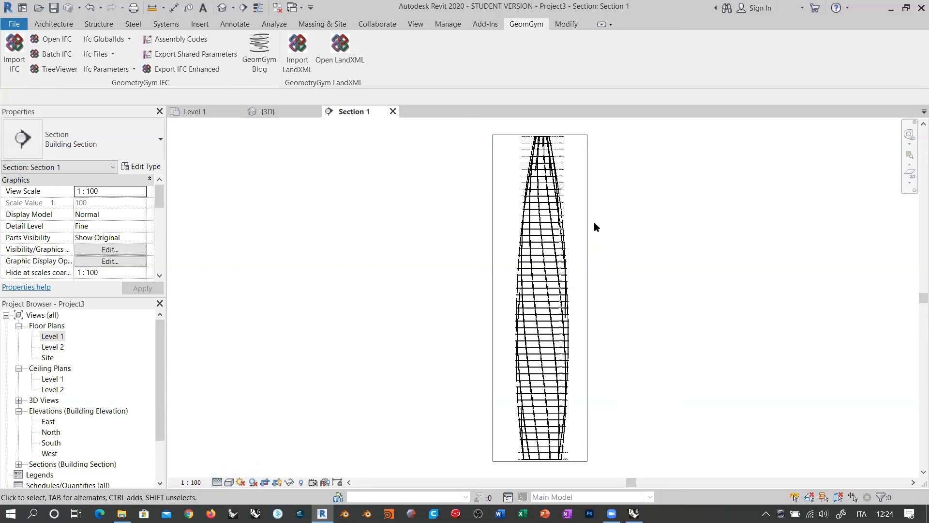
pyautogui.scroll(10, 541, 354)
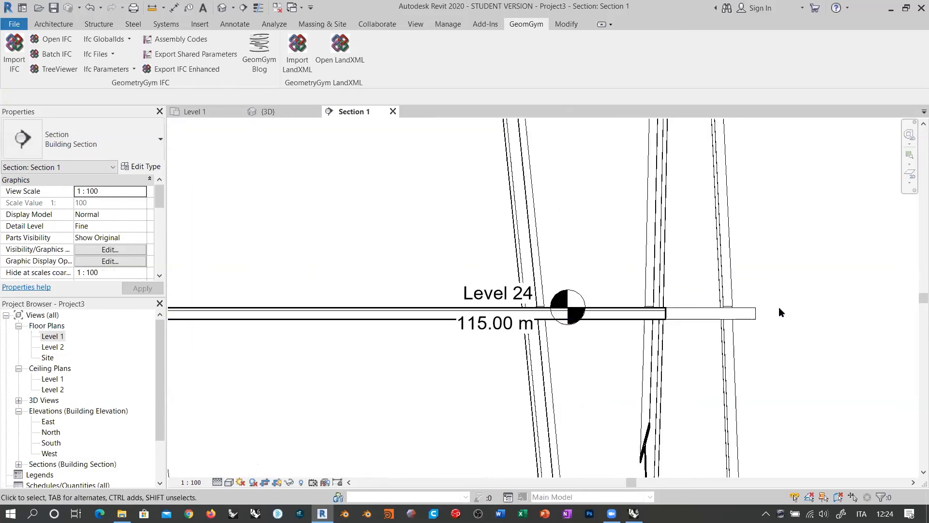
pyautogui.scroll(8, 576, 315)
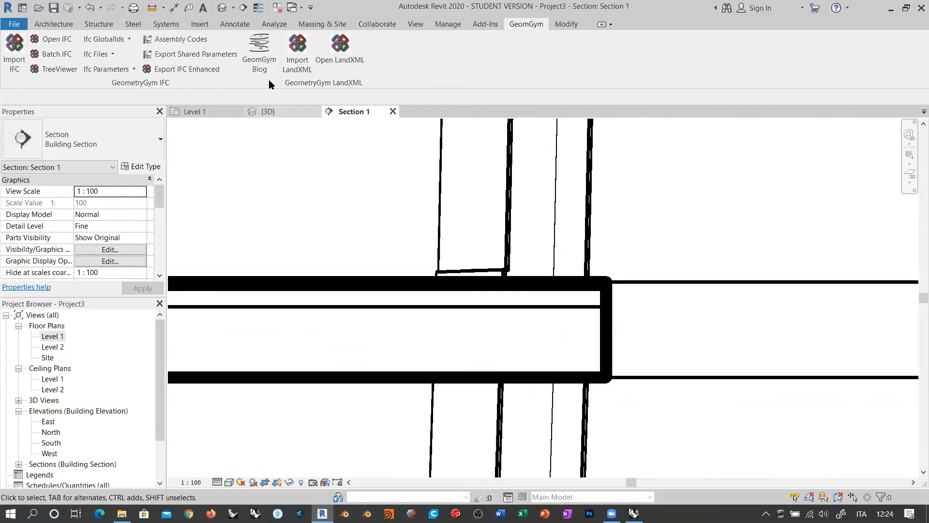
pyautogui.click(258, 7)
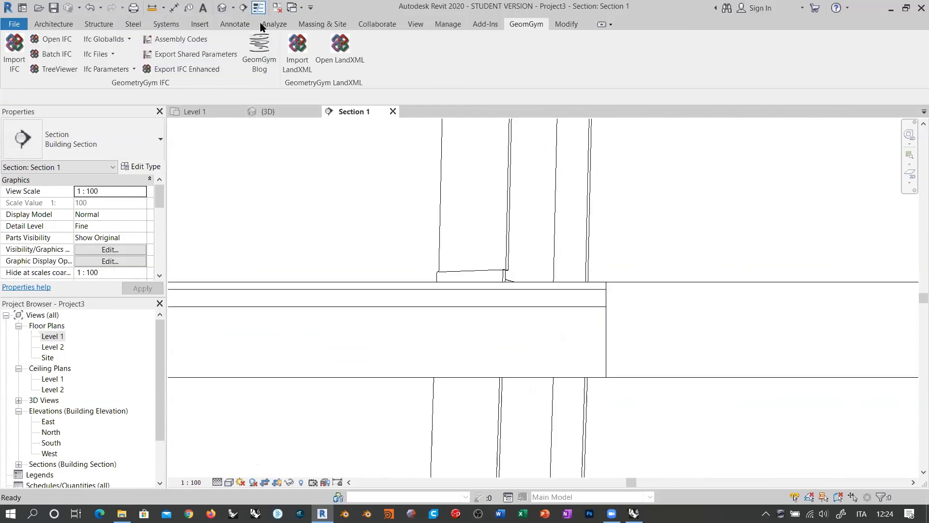